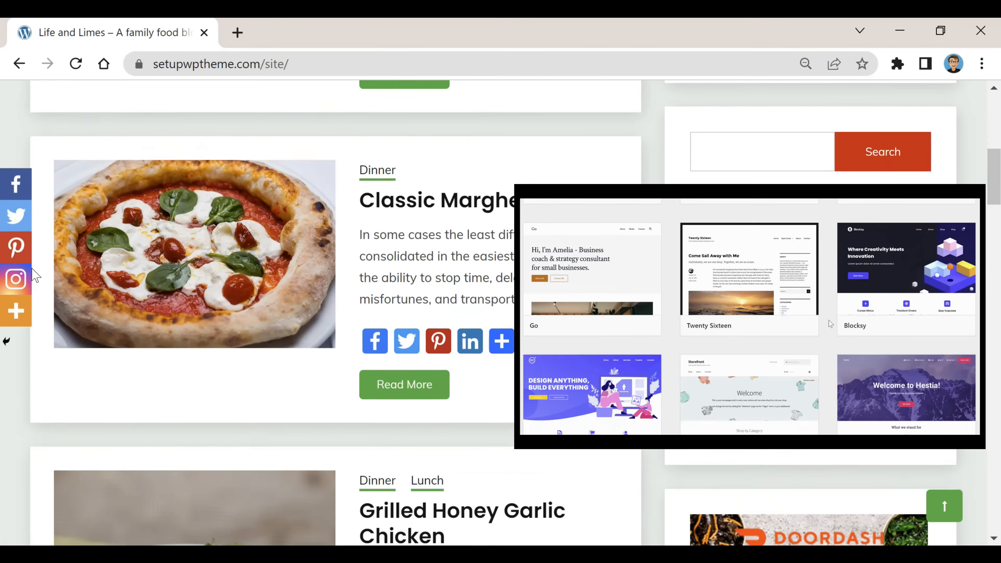
Look through the recipe posts, sidebar and ads on the Life and Limes demo site's homepage.
scroll(334, 315, "down", 12)
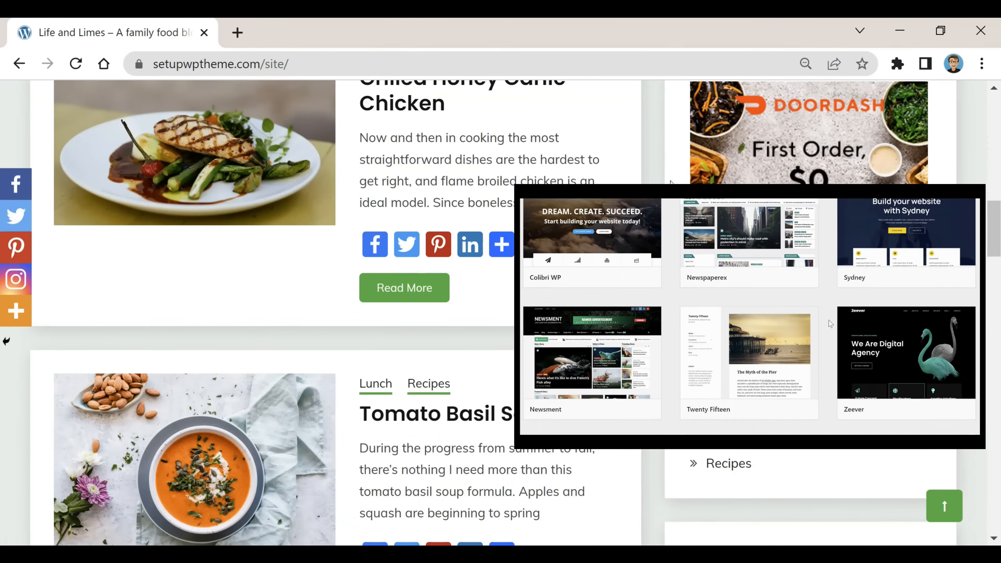
scroll(614, 166, "down", 13)
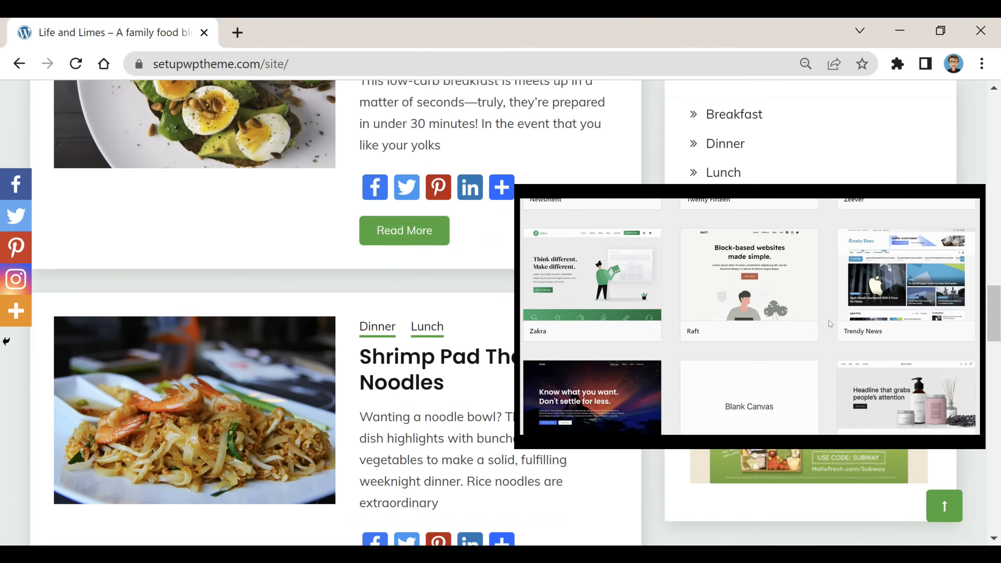
scroll(609, 174, "down", 13)
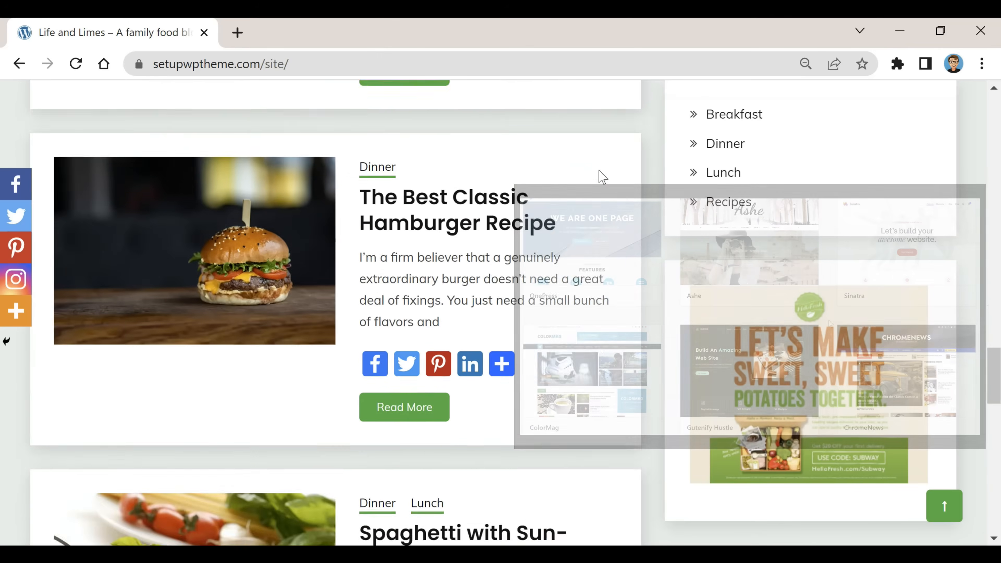
scroll(586, 186, "down", 8)
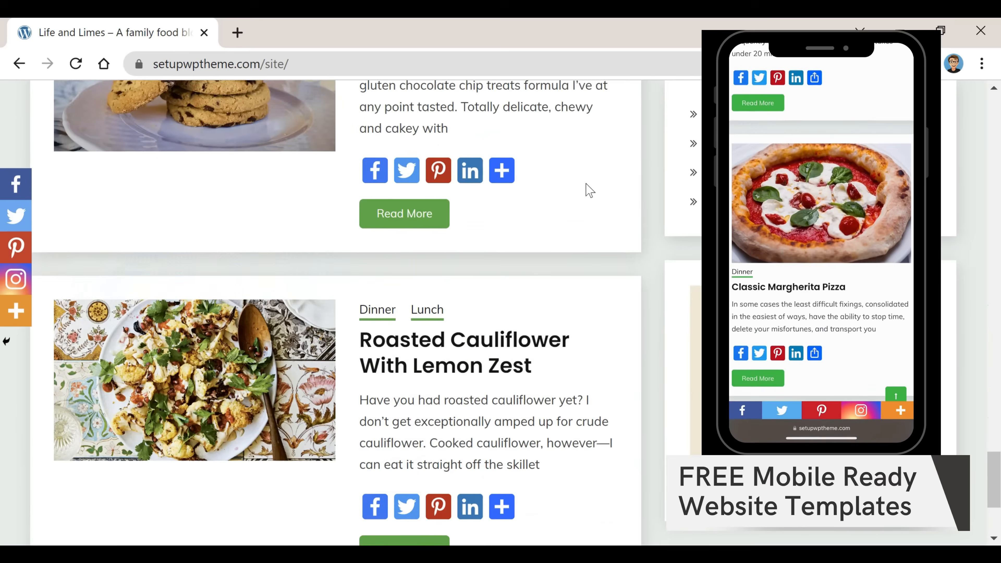
scroll(582, 181, "up", 10)
scroll(580, 175, "up", 15)
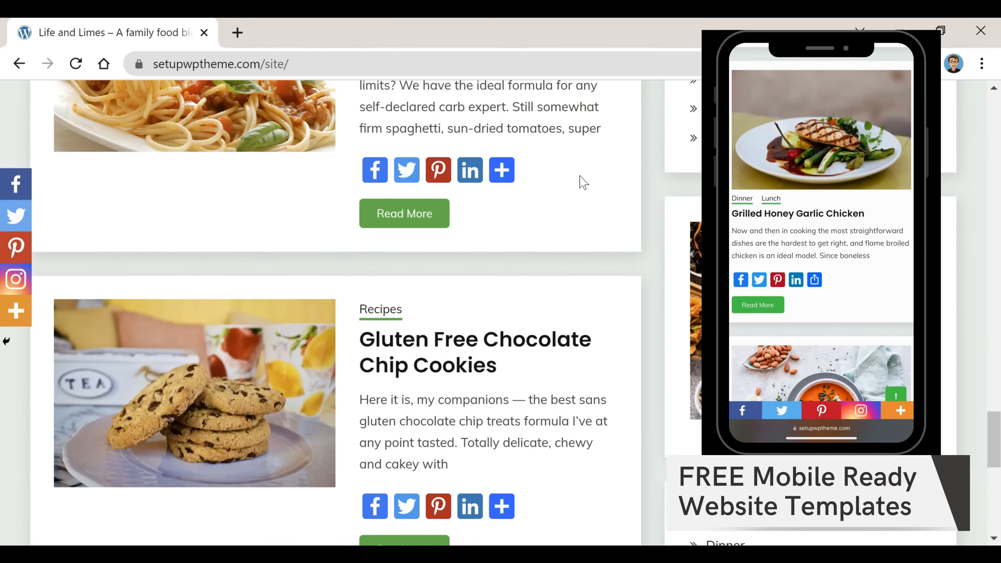
scroll(577, 191, "up", 10)
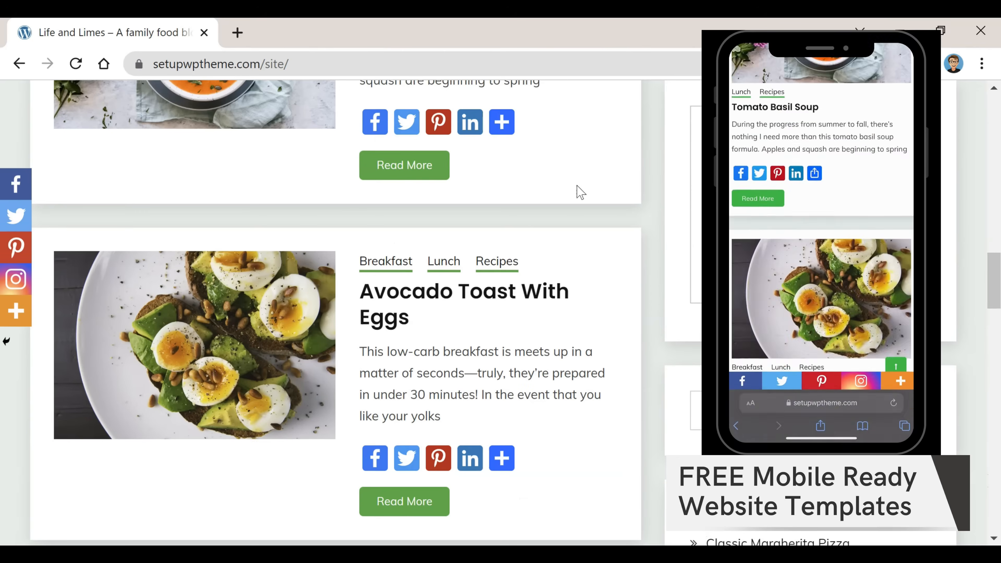
Open the Tomato Basil Soup post and examine its text, ads, ingredients, embedded video and related posts.
left_click(516, 256)
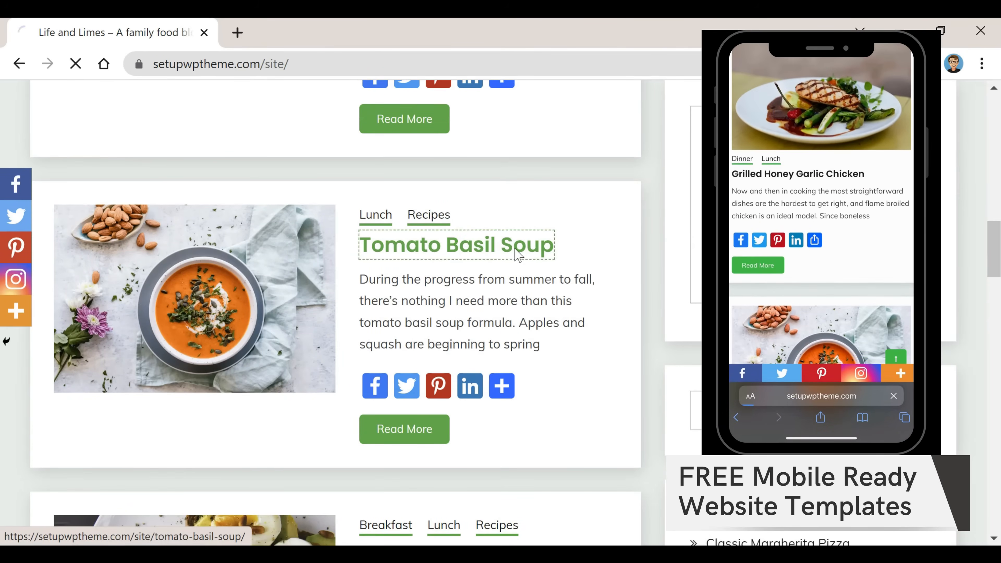
scroll(646, 283, "down", 2)
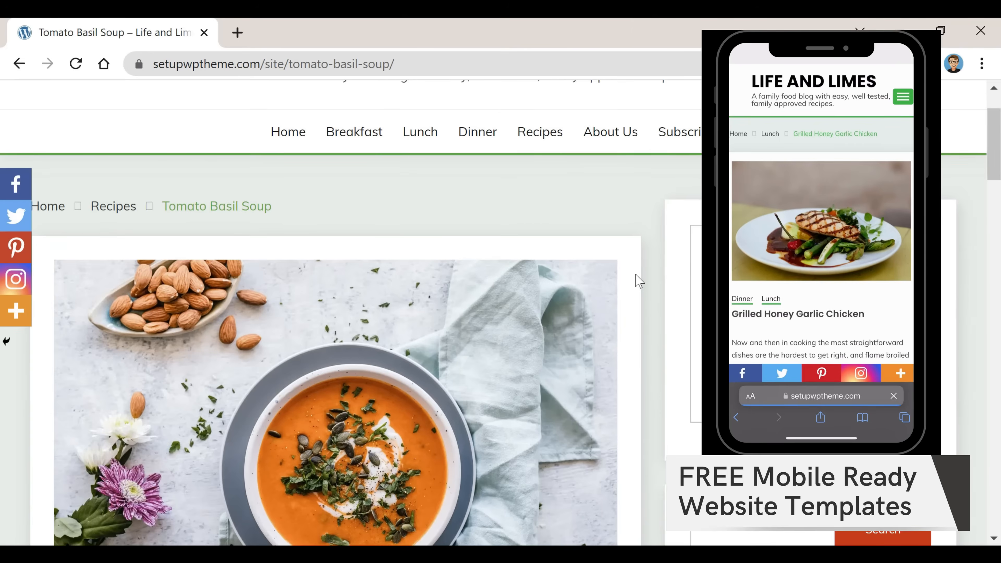
scroll(634, 272, "down", 10)
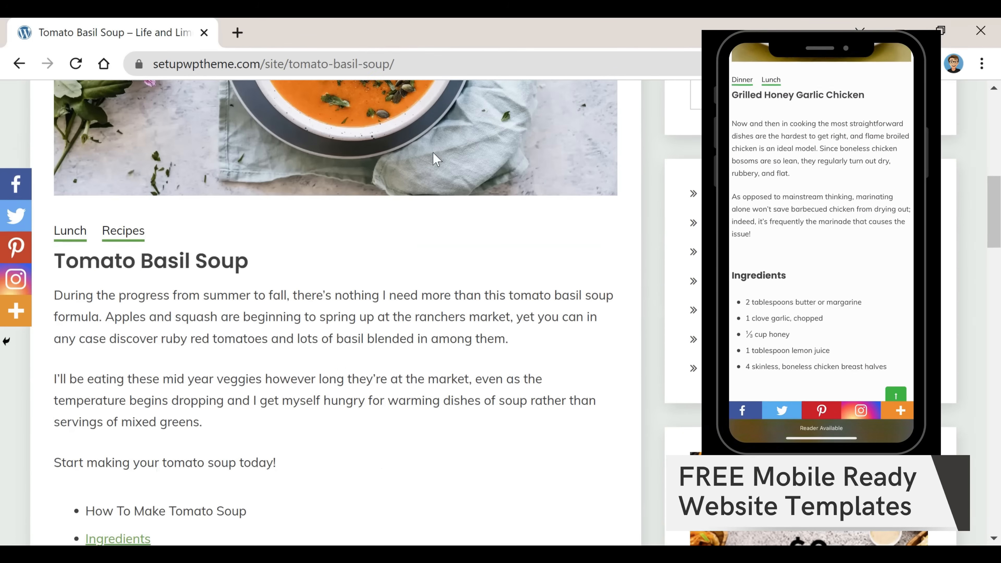
scroll(436, 157, "down", 8)
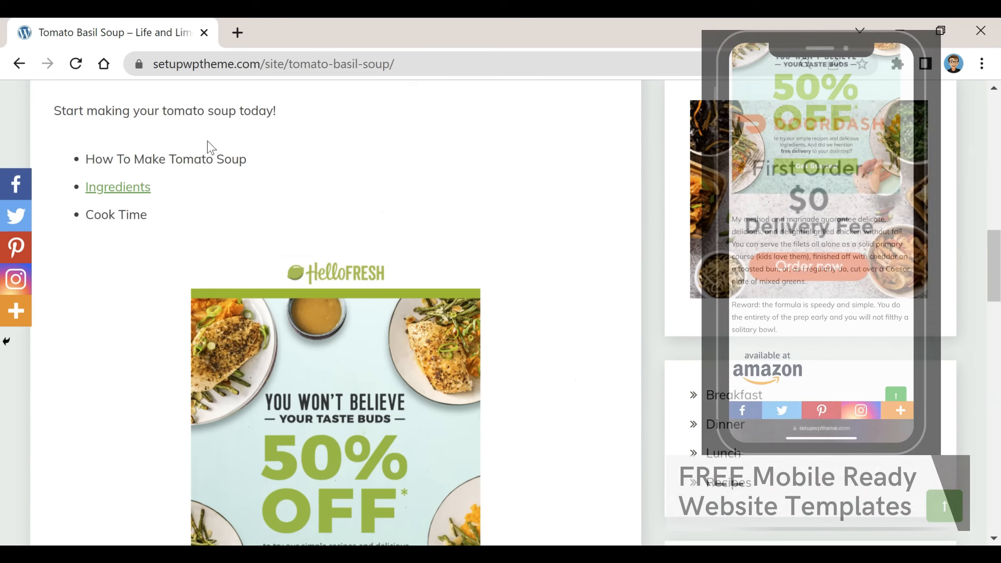
scroll(319, 213, "down", 8)
scroll(101, 205, "down", 4)
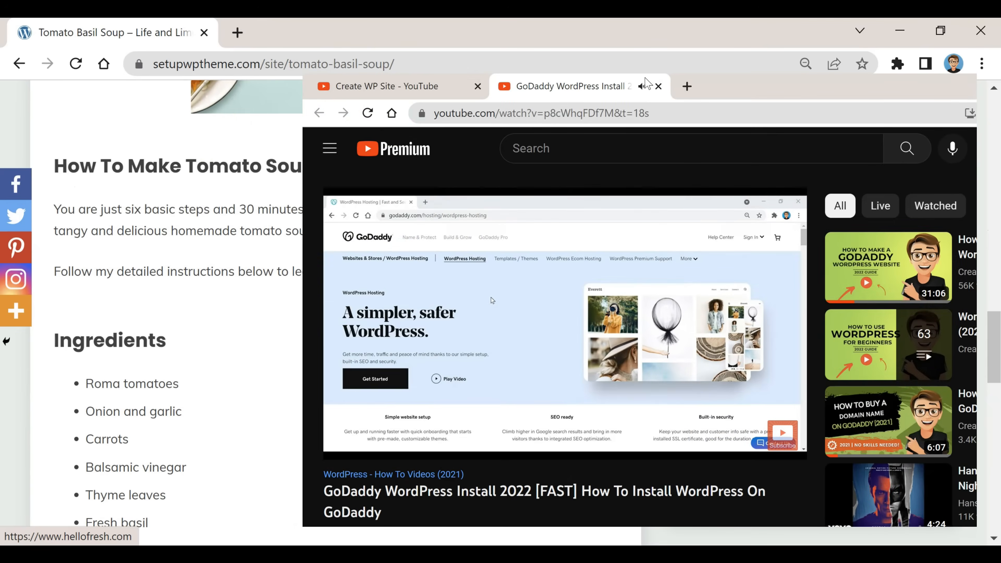
scroll(91, 228, "down", 6)
scroll(87, 237, "down", 8)
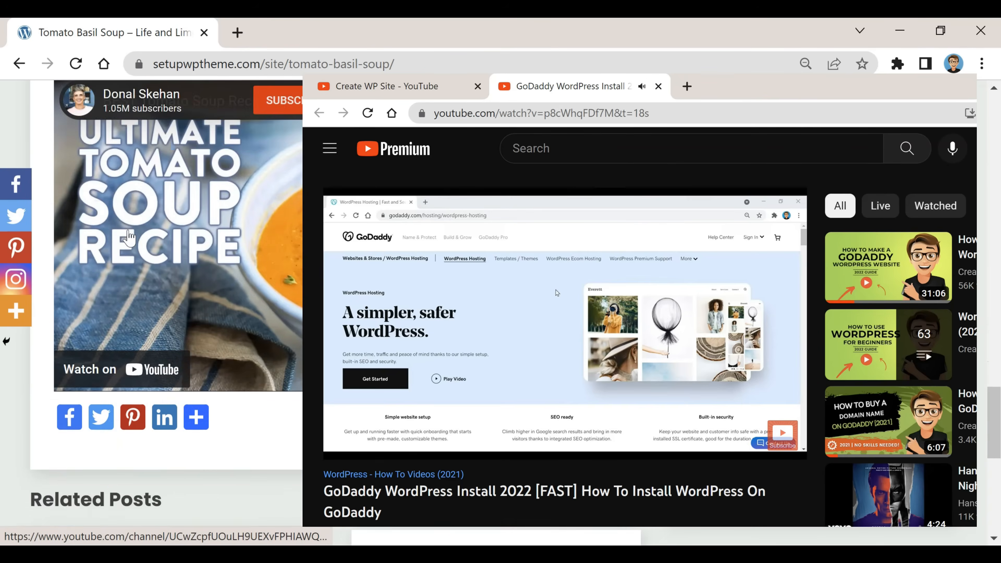
scroll(271, 274, "up", 6)
scroll(166, 311, "up", 8)
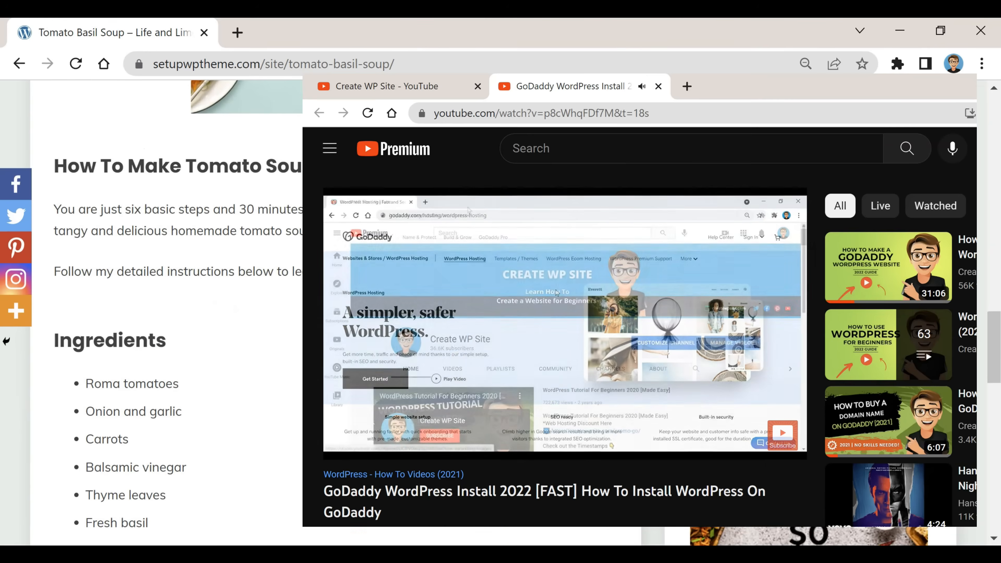
scroll(165, 312, "down", 10)
scroll(79, 315, "down", 10)
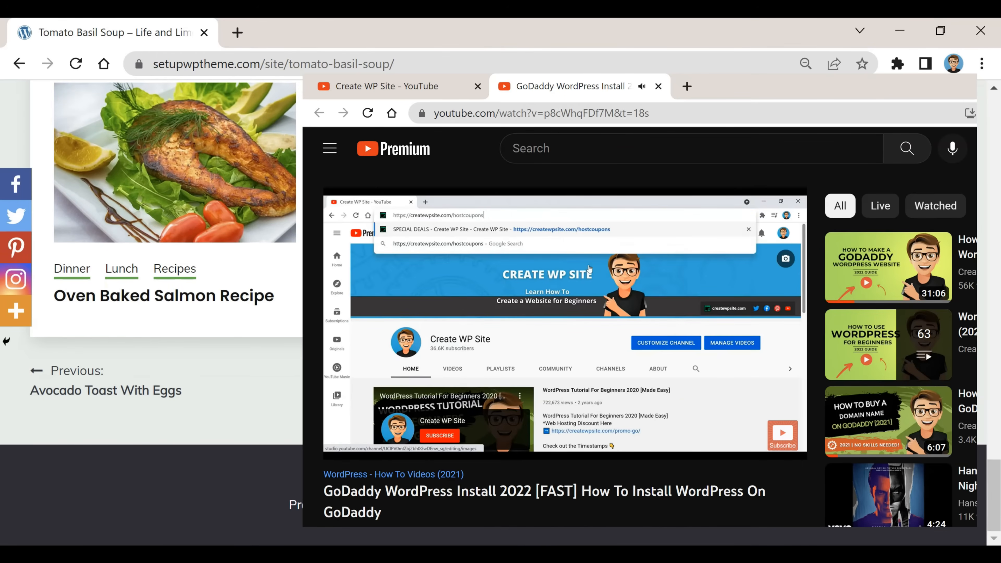
Open the Grilled Honey Garlic Chicken post and look through its recipe content and Amazon product listings.
left_click(559, 390)
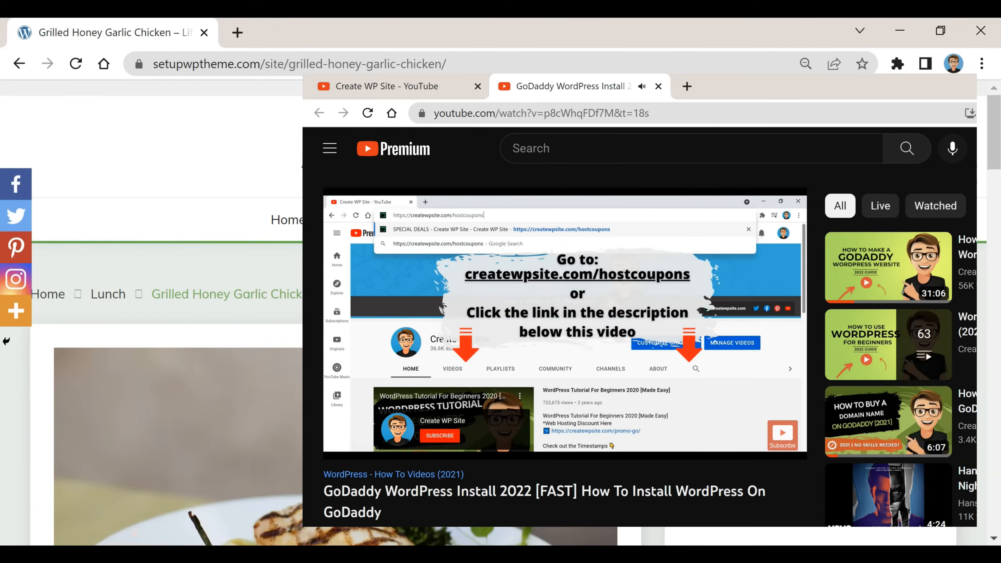
scroll(588, 185, "down", 7)
scroll(589, 185, "down", 10)
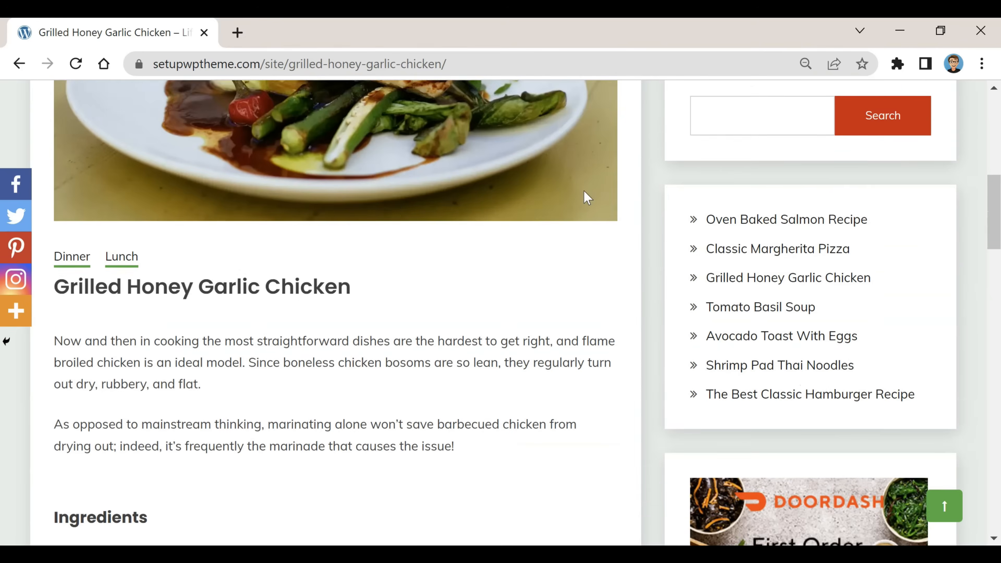
scroll(229, 295, "down", 15)
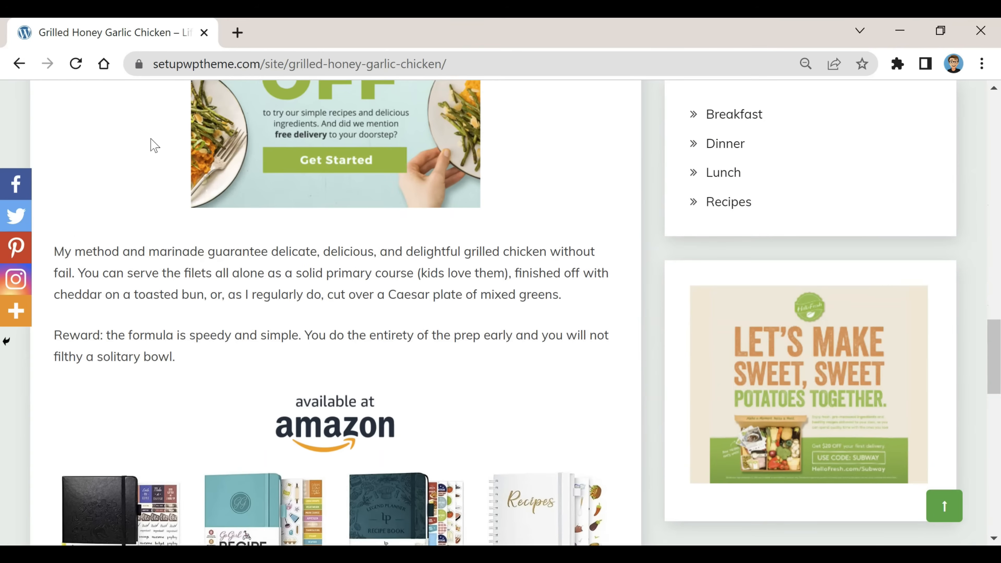
scroll(142, 154, "down", 7)
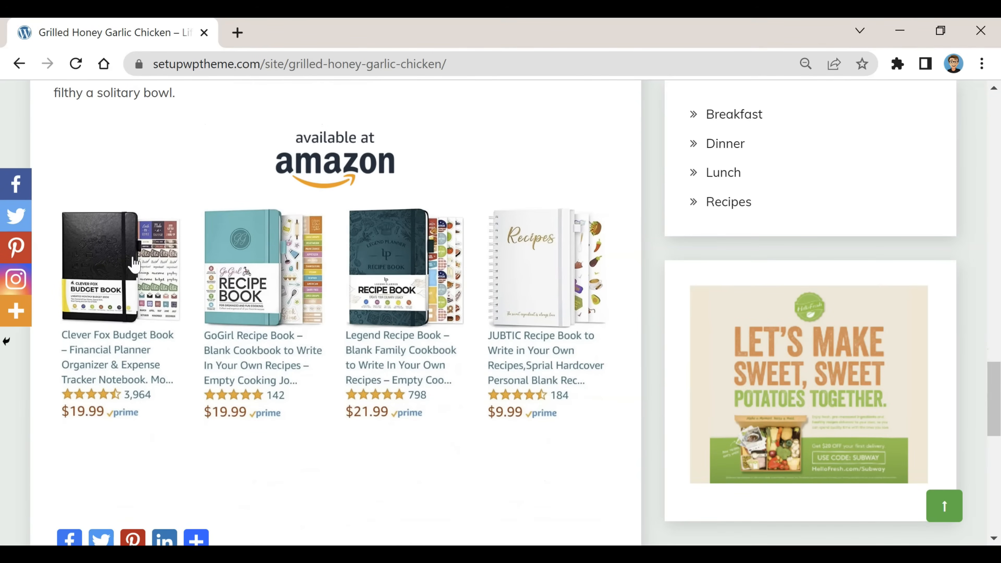
scroll(472, 236, "down", 4)
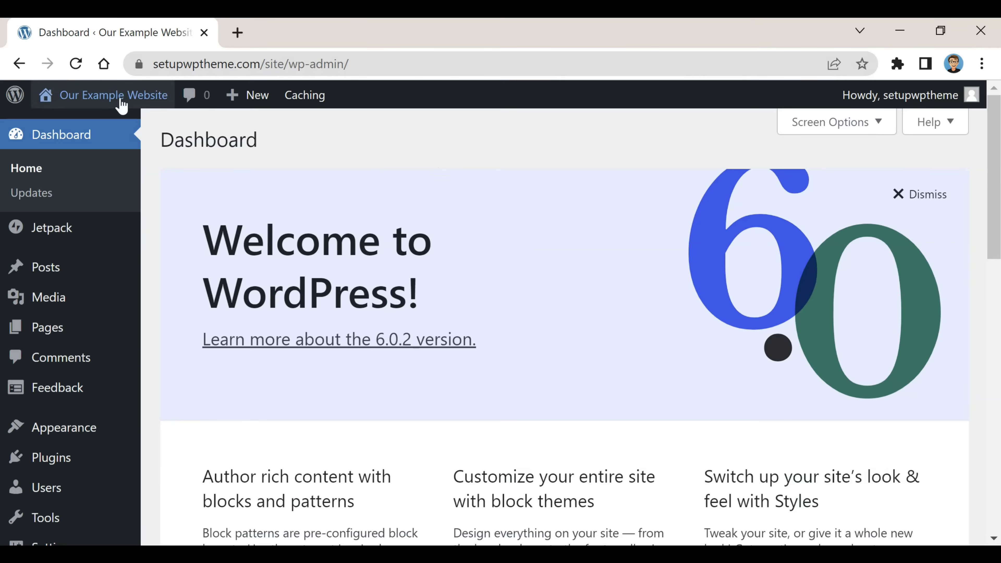
View the live front page of Our Example Website down to its footer, then return to the WordPress dashboard.
mouse_move(122, 105)
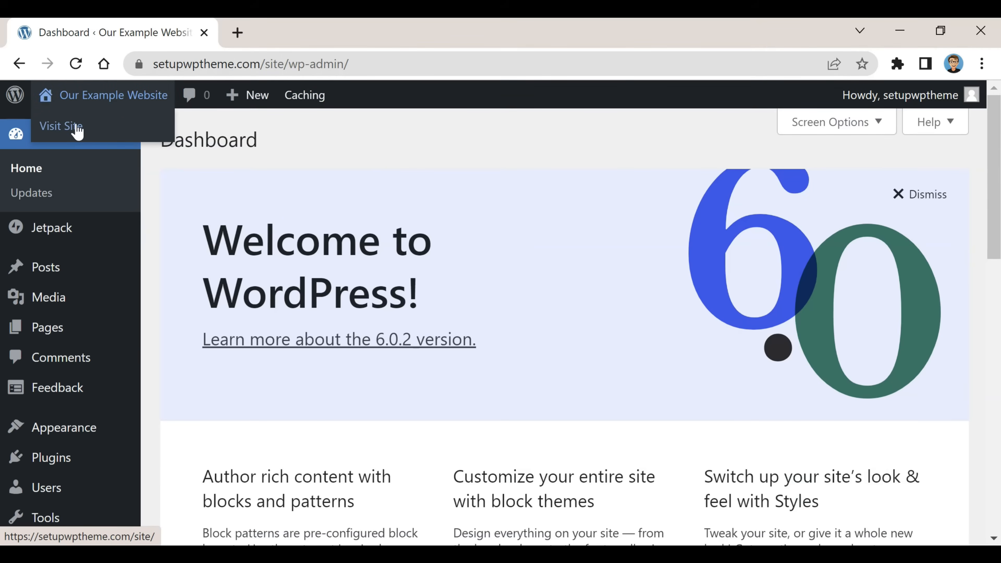
left_click(70, 133)
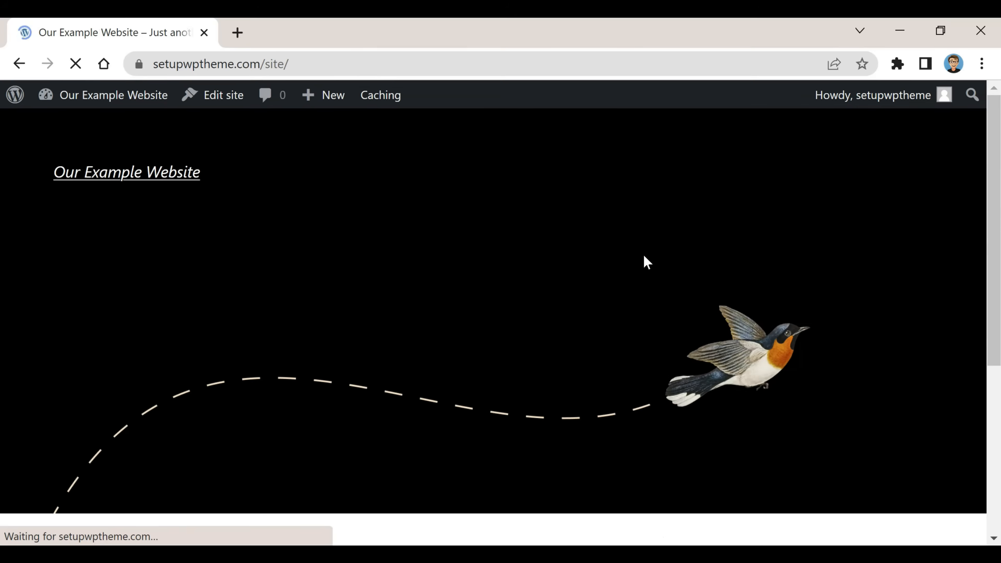
scroll(574, 365, "down", 7)
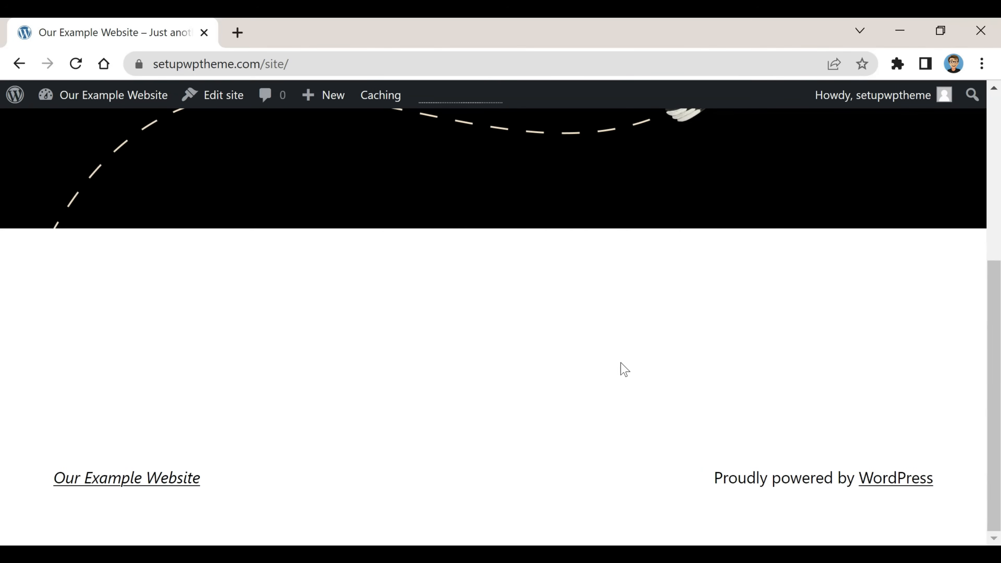
scroll(625, 367, "up", 7)
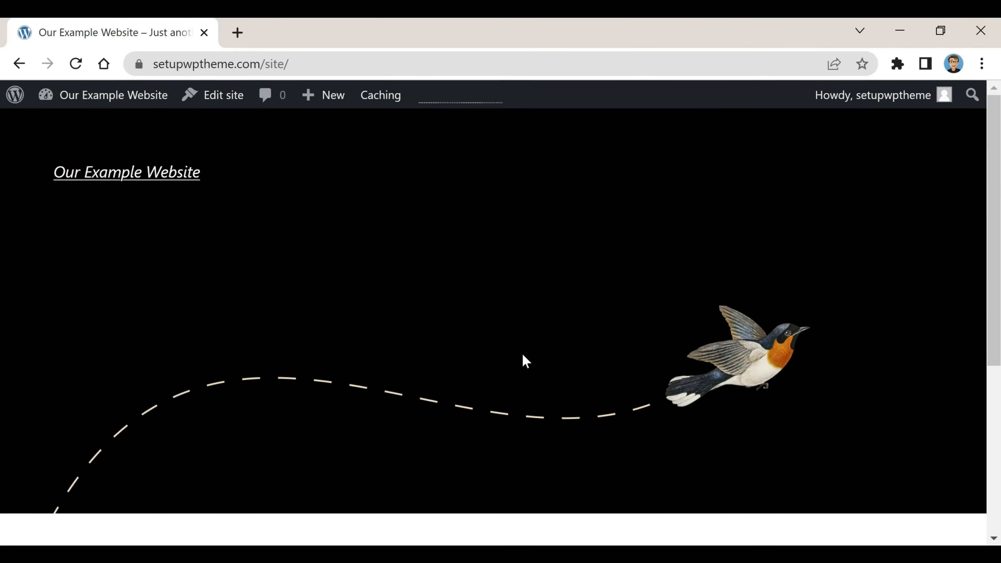
mouse_move(111, 99)
left_click(67, 134)
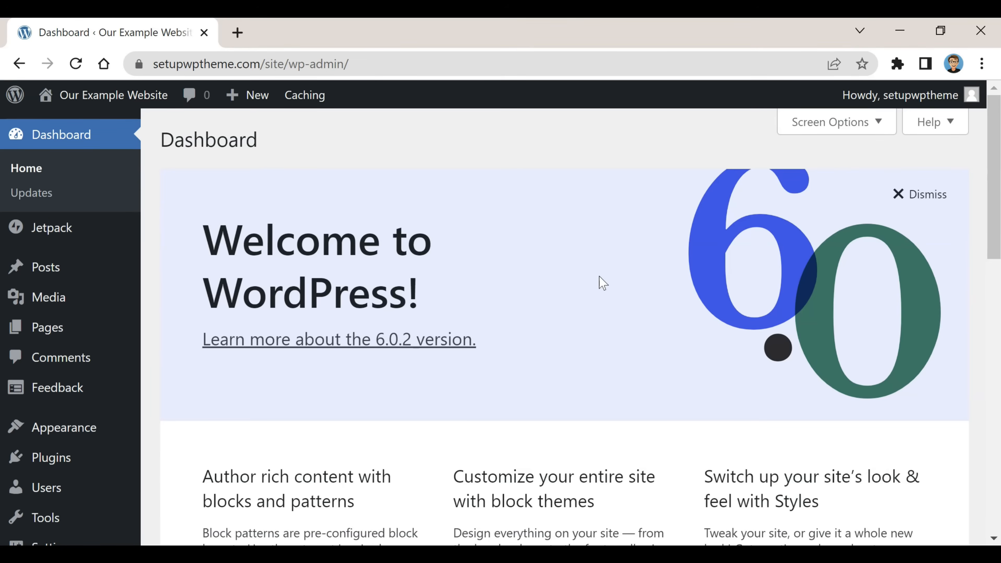
Examine the WordPress dashboard's welcome section, its widgets and the admin navigation entries.
scroll(603, 283, "down", 5)
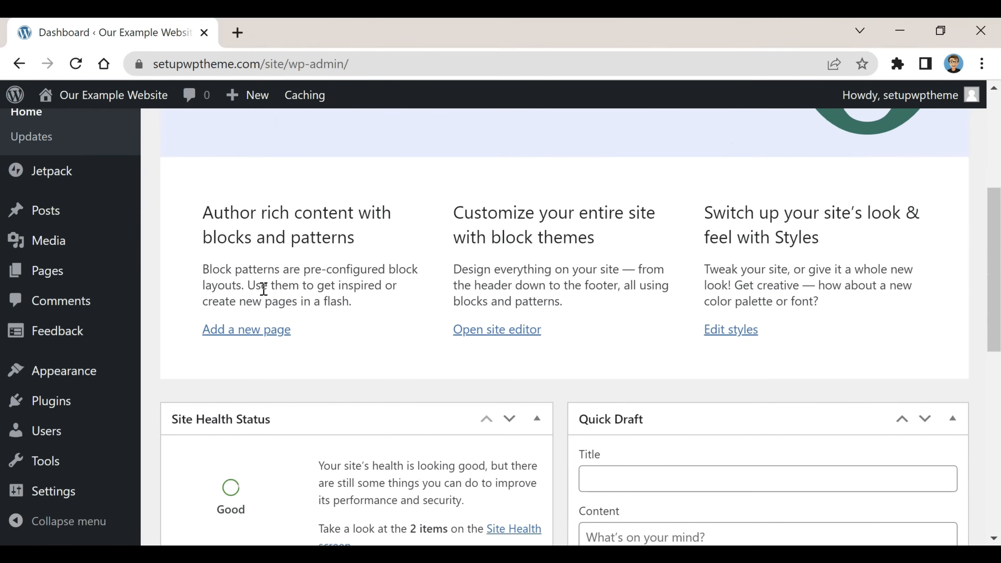
scroll(662, 269, "down", 3)
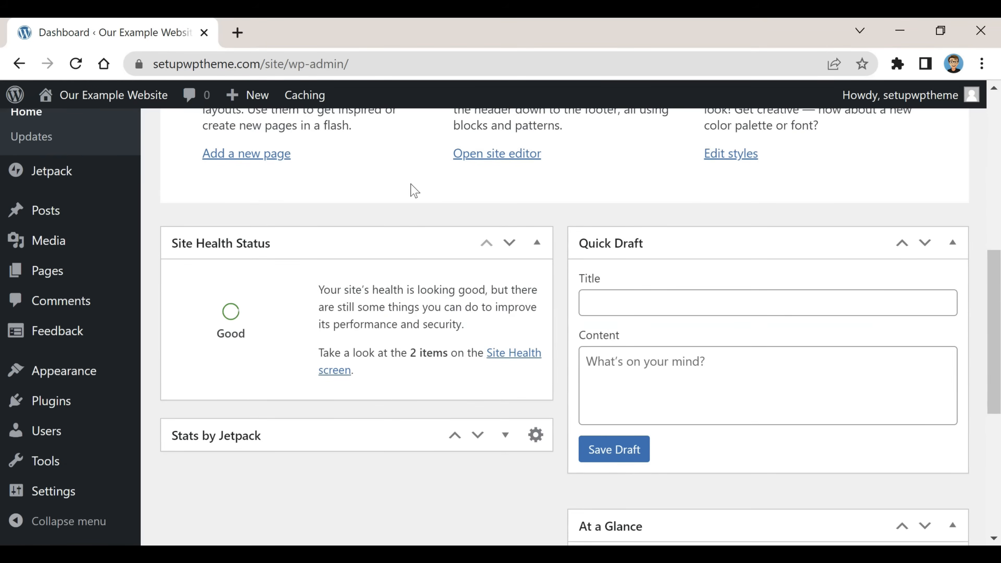
scroll(562, 413, "down", 6)
scroll(680, 361, "up", 13)
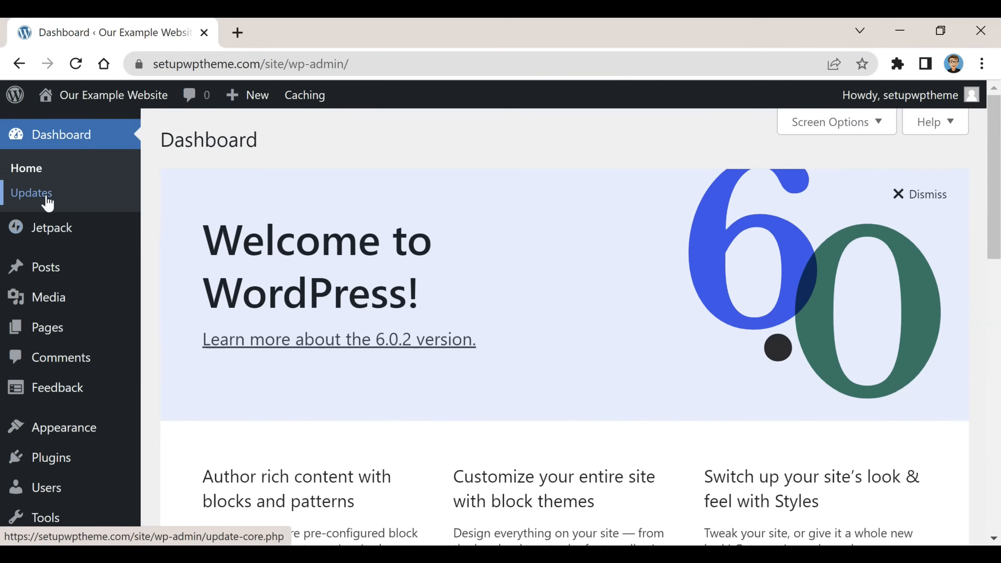
scroll(18, 213, "down", 5)
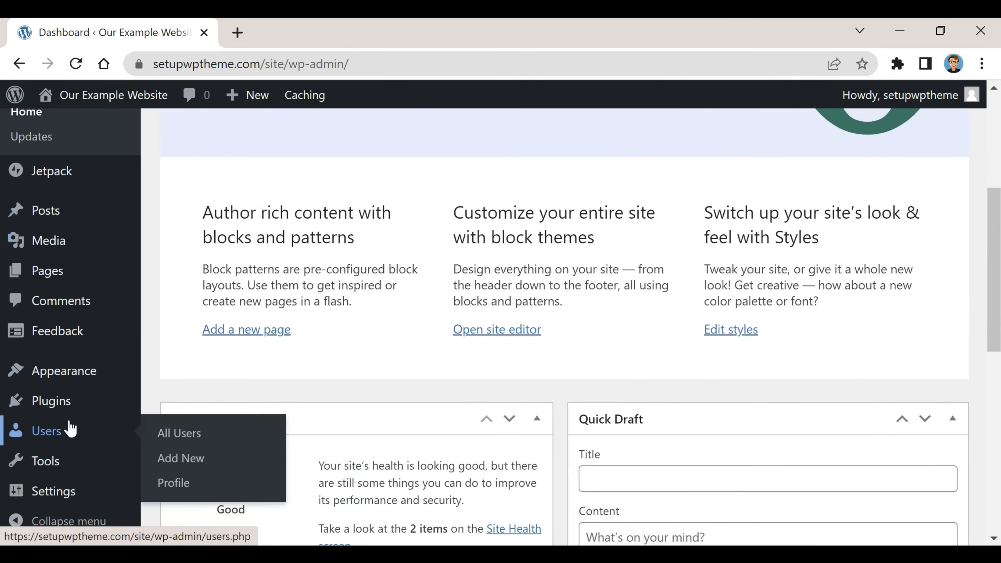
scroll(67, 424, "up", 5)
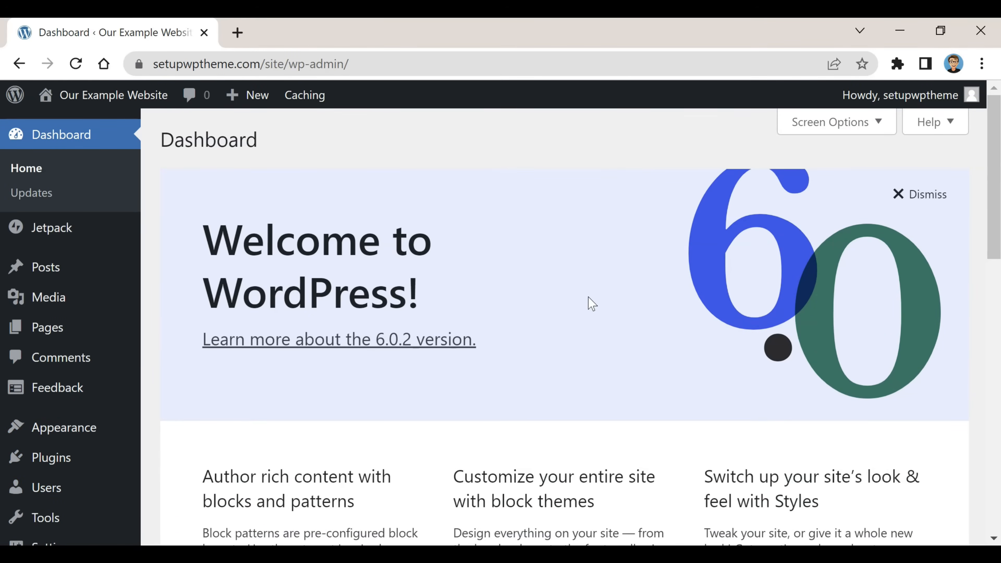
scroll(592, 304, "down", 3)
scroll(524, 319, "up", 3)
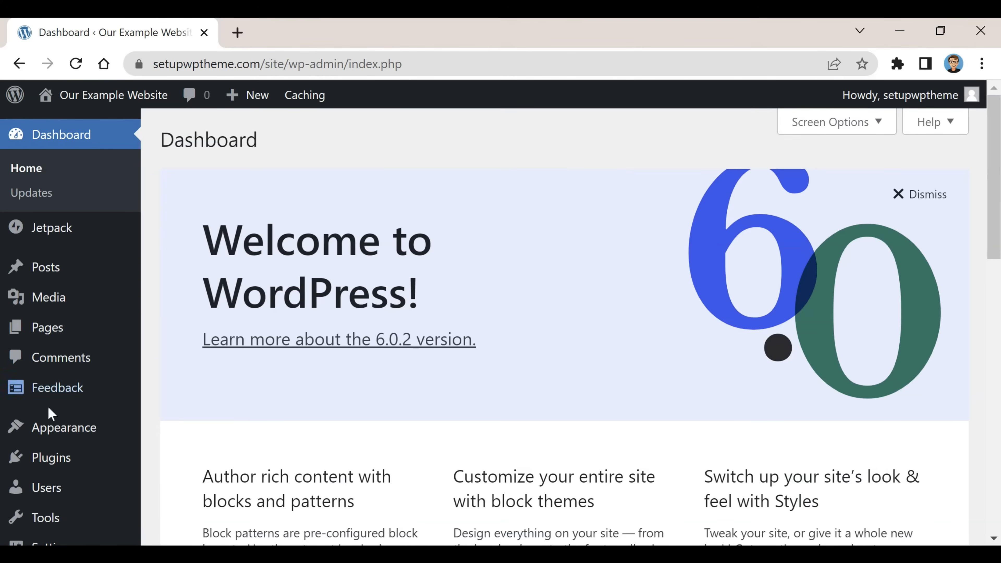
Open the page for adding new themes from the site's themes and browse the popular ones.
mouse_move(48, 434)
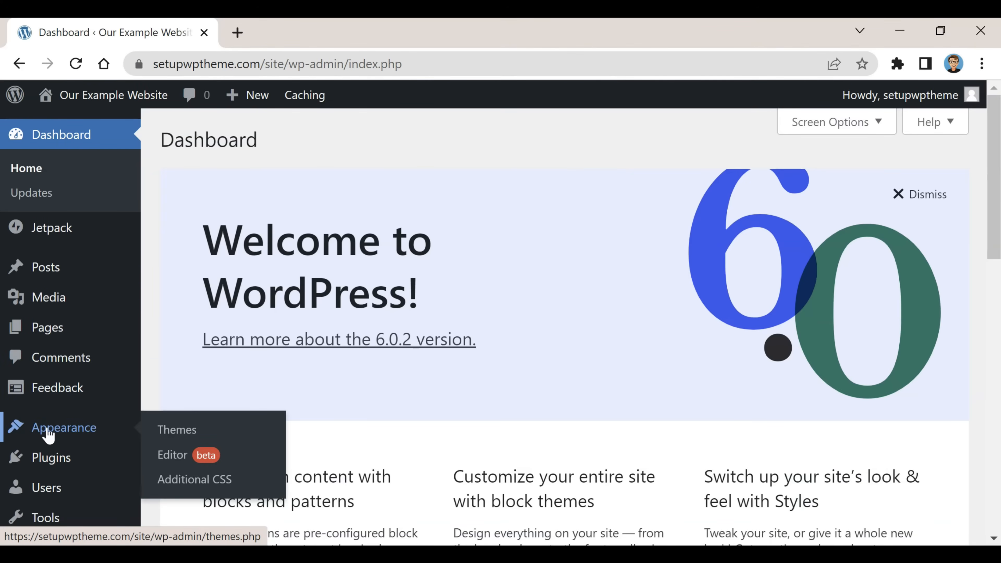
left_click(48, 433)
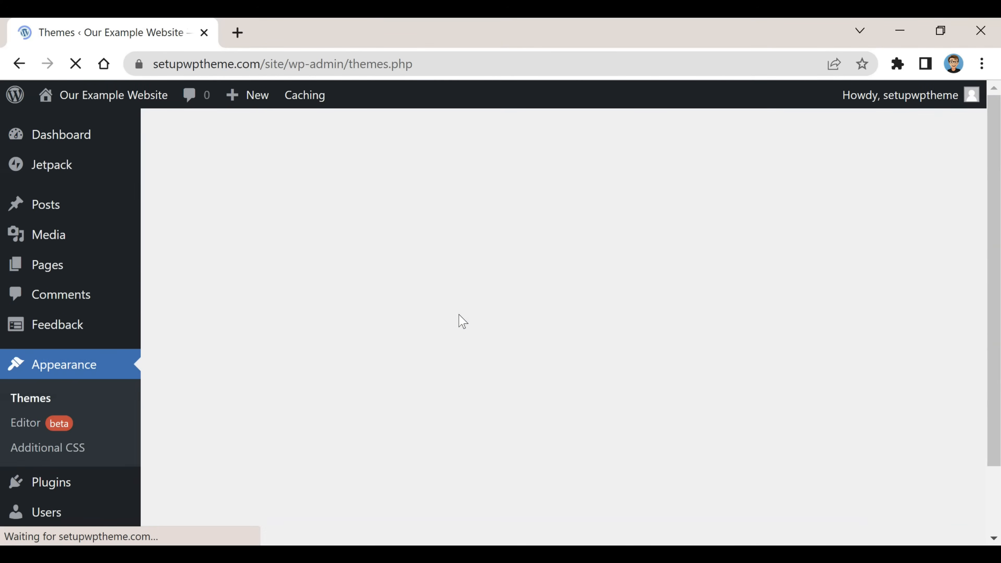
scroll(462, 321, "up", 10)
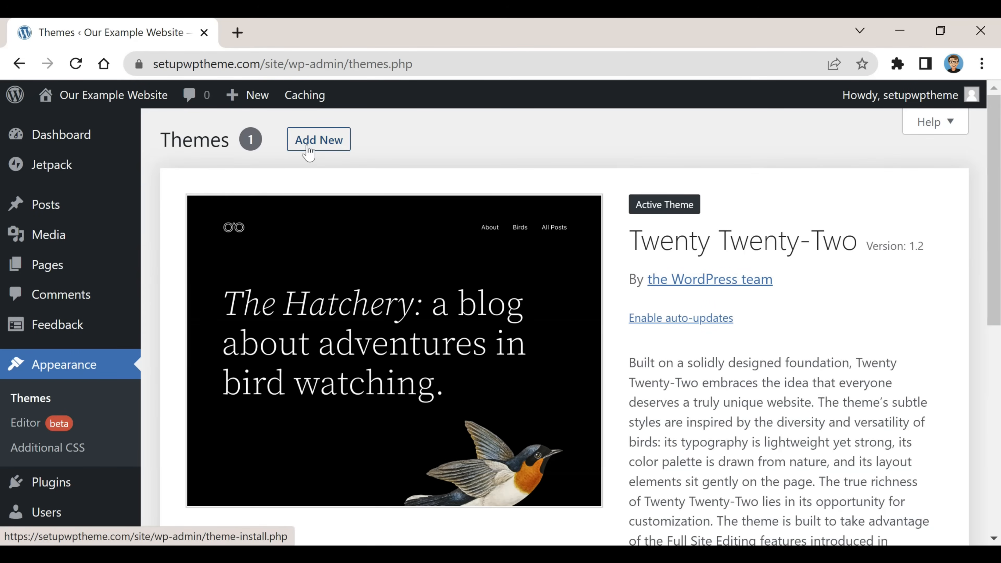
left_click(315, 148)
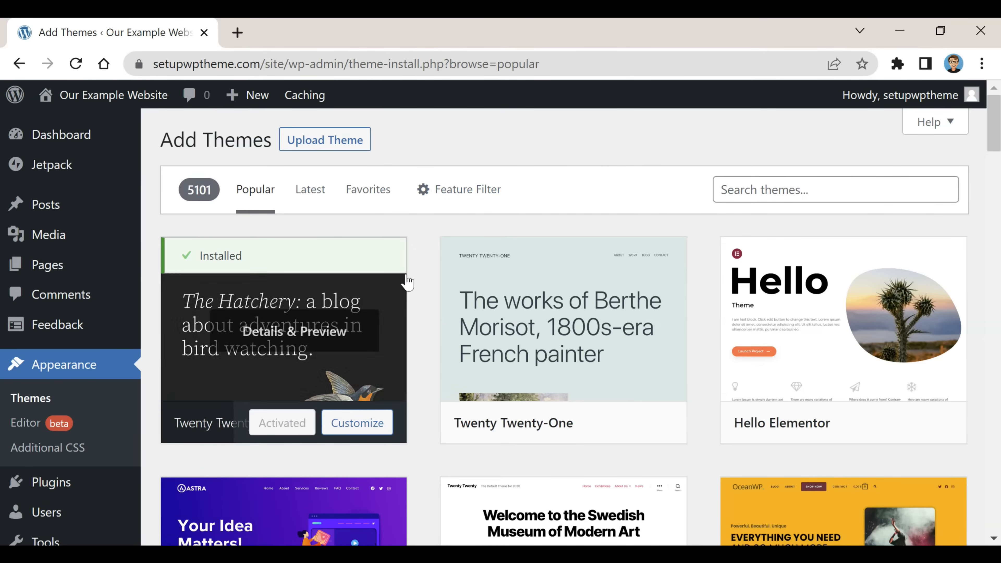
scroll(440, 266, "down", 10)
scroll(440, 266, "down", 15)
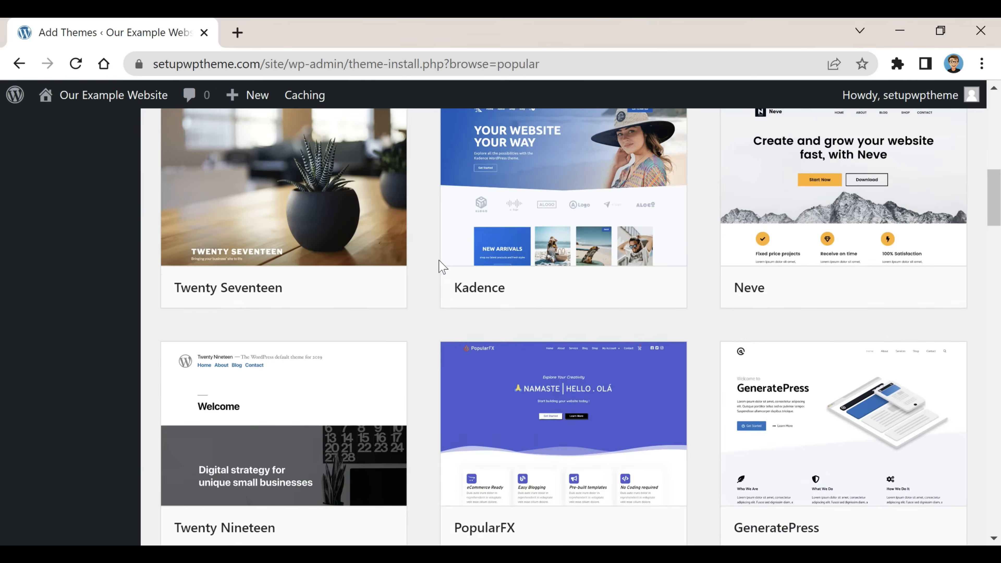
Look further through the popular themes, past Storefront and Sydney to ChromeNews and Ashe, and return to the beginning of the list.
scroll(441, 266, "down", 4)
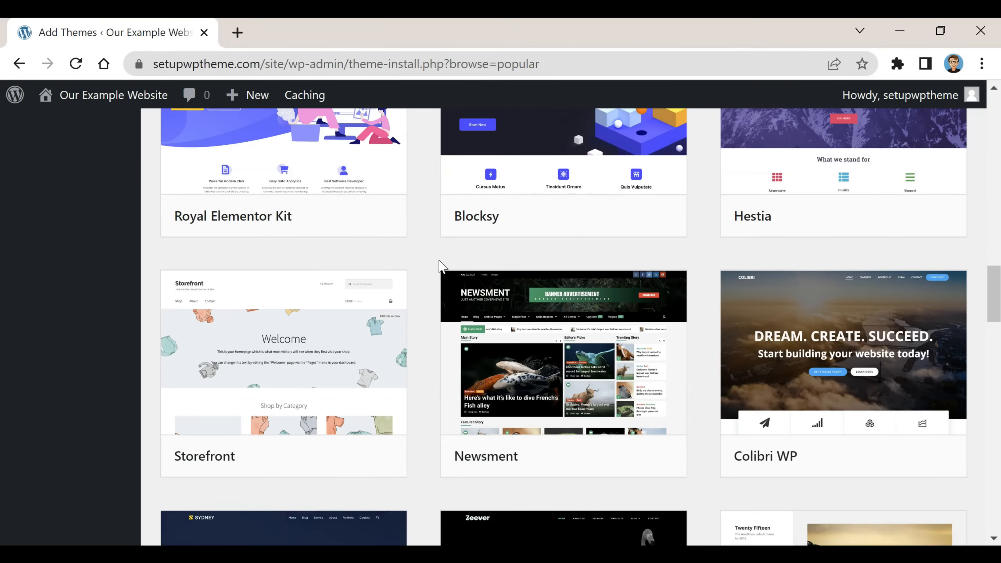
scroll(440, 266, "down", 12)
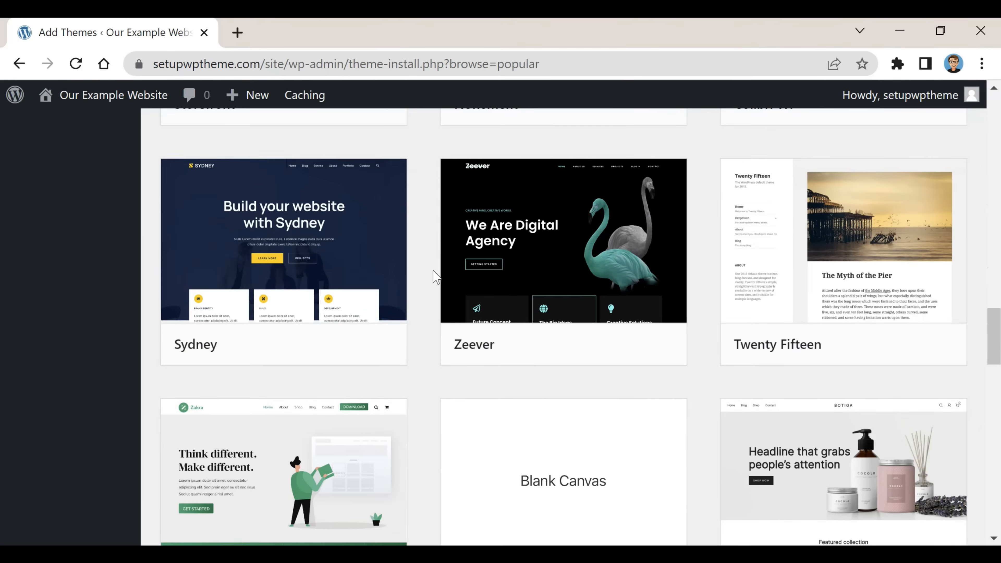
scroll(436, 276, "down", 6)
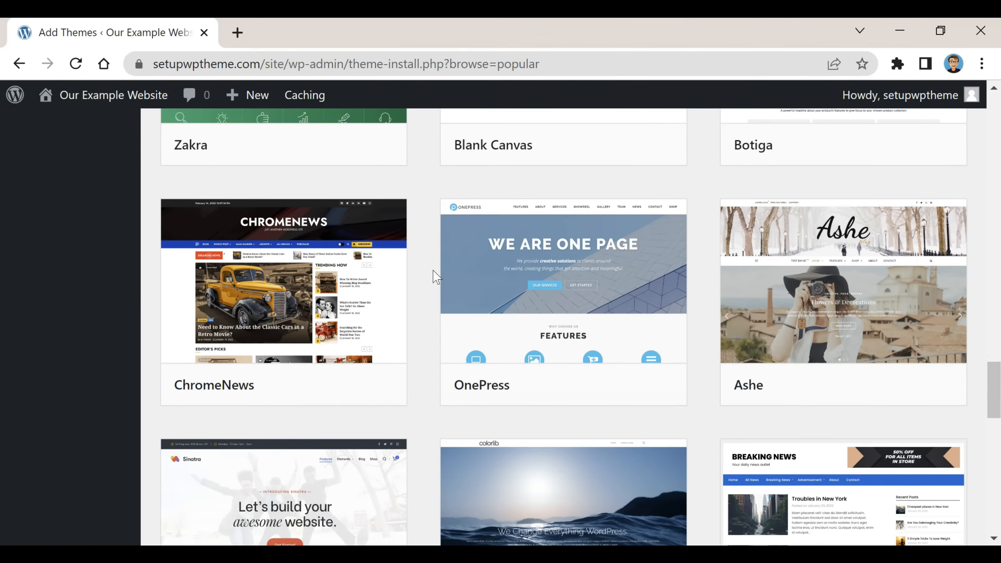
scroll(437, 276, "down", 8)
scroll(437, 276, "up", 20)
scroll(436, 276, "up", 20)
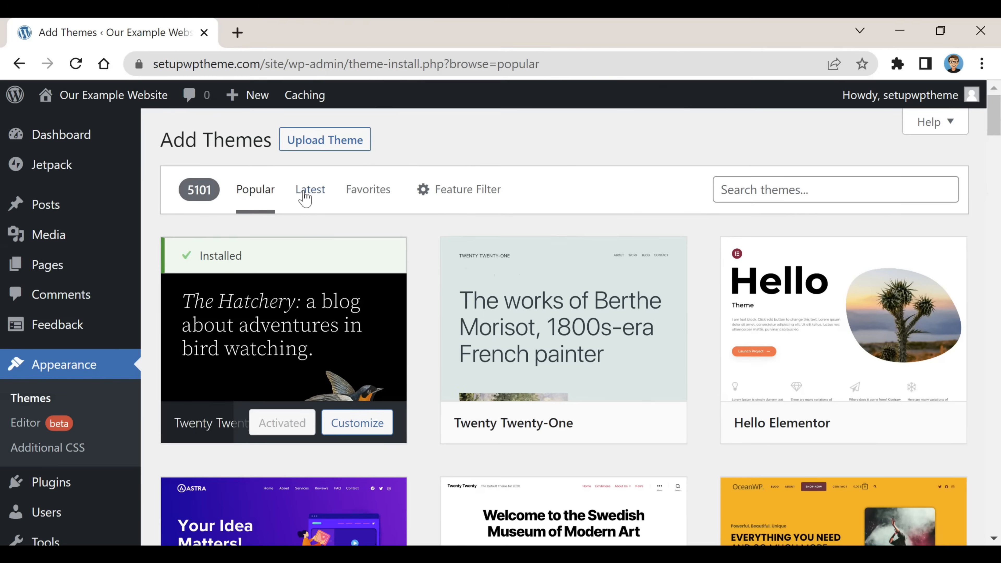
Browse the latest themes and view the page for themes marked as favorites.
left_click(311, 196)
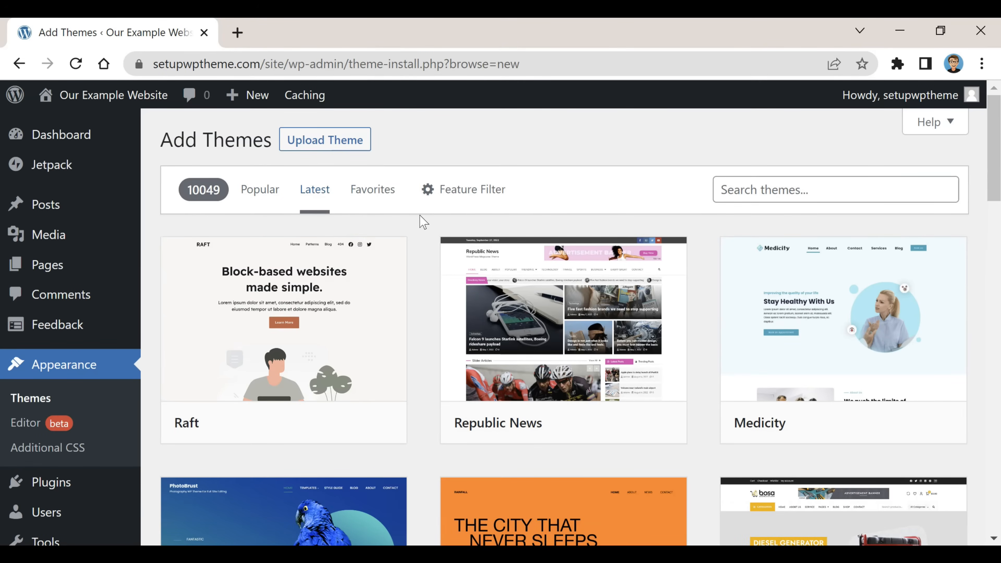
scroll(423, 223, "down", 8)
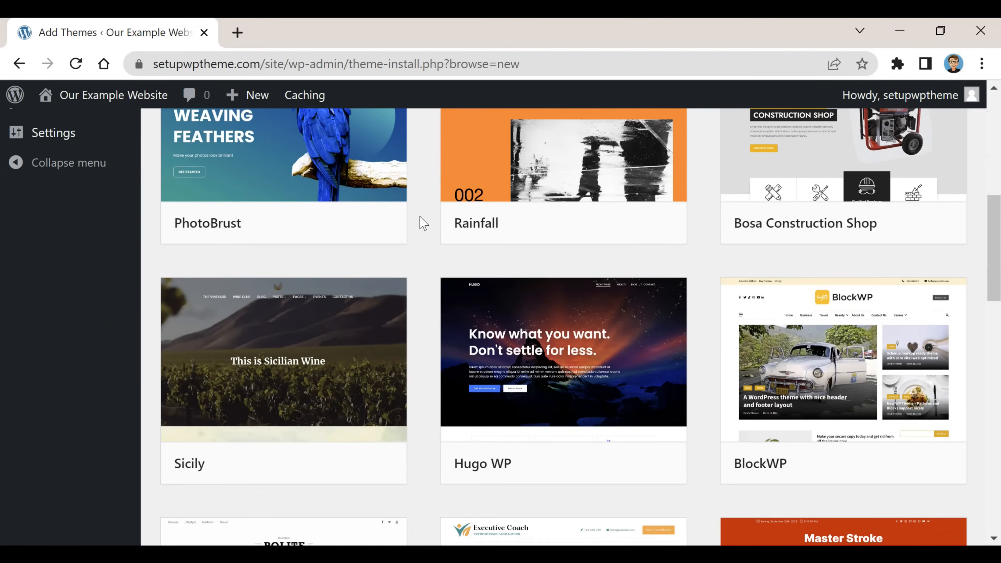
scroll(425, 391, "up", 10)
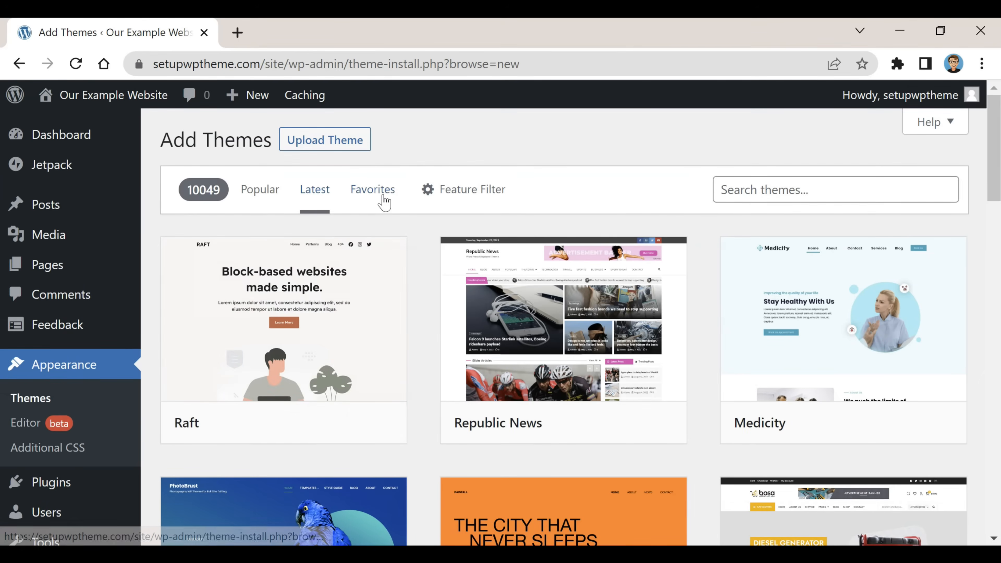
left_click(383, 199)
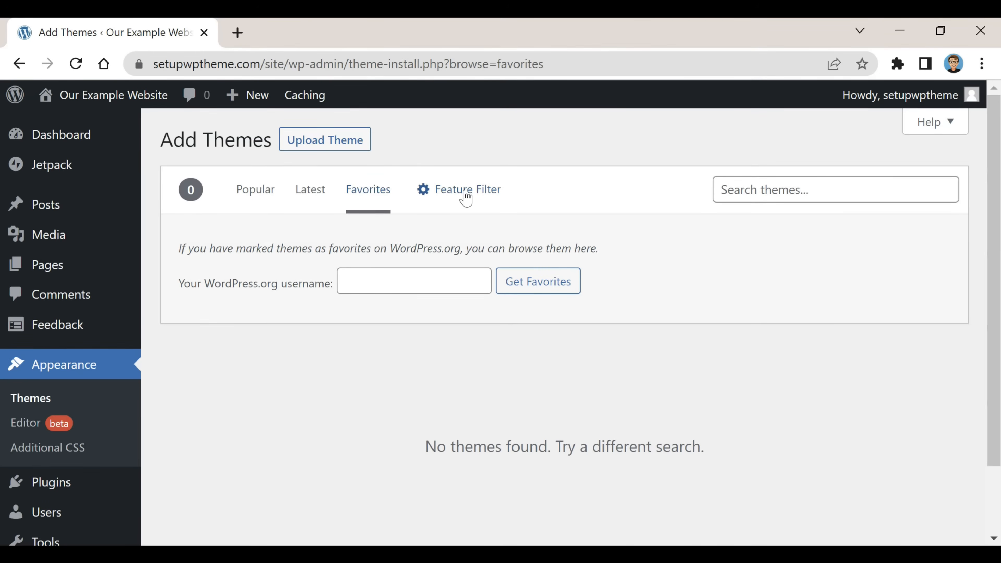
Review the feature filter options and filter the themes by the One Column layout.
left_click(464, 190)
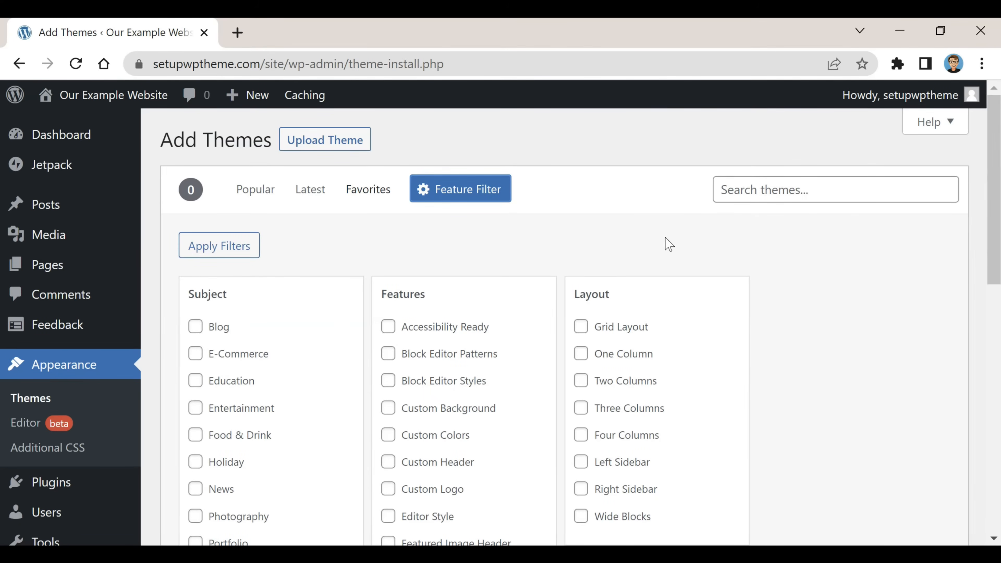
scroll(635, 223, "down", 2)
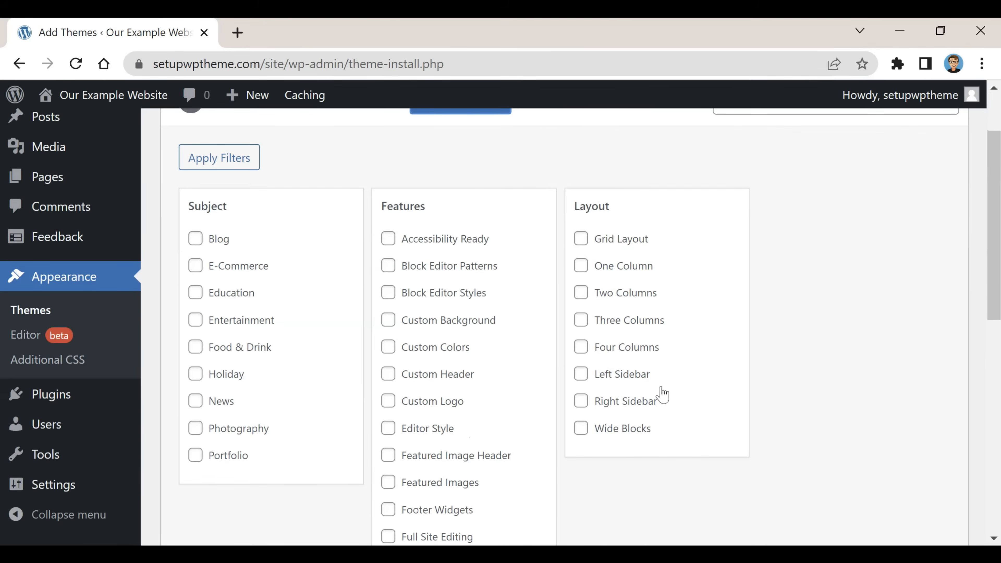
left_click(580, 401)
left_click(581, 401)
scroll(709, 189, "up", 2)
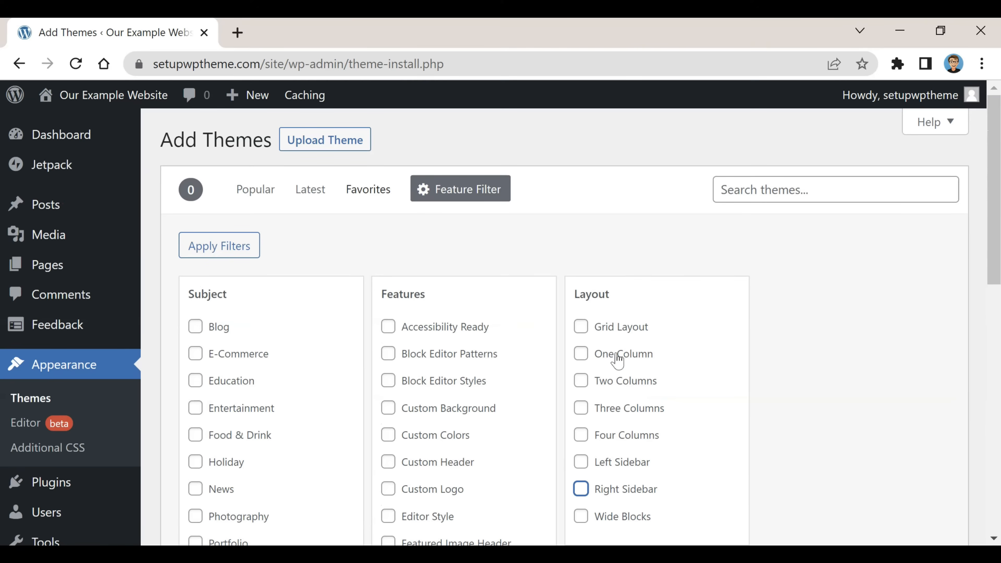
left_click(617, 232)
left_click(582, 354)
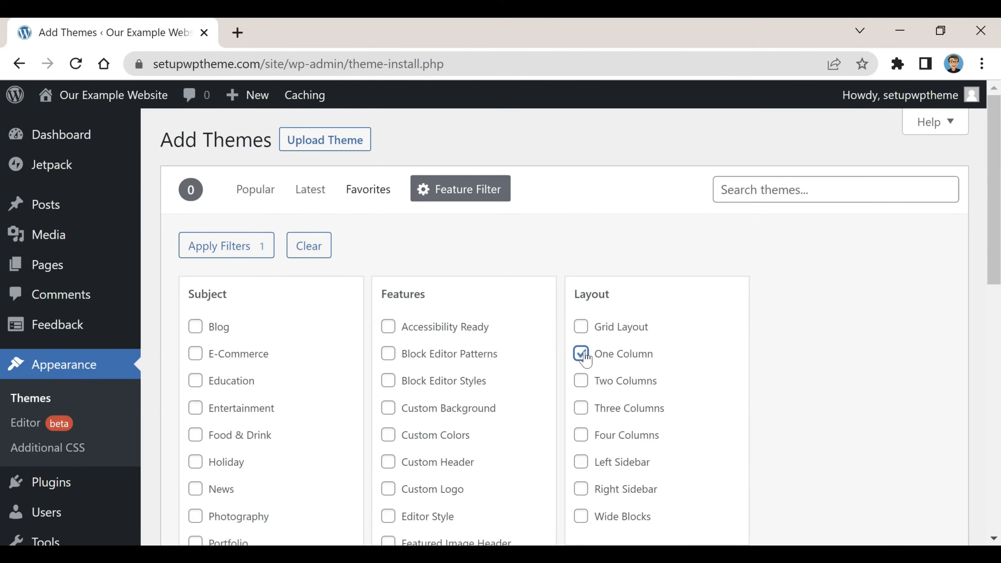
left_click(217, 244)
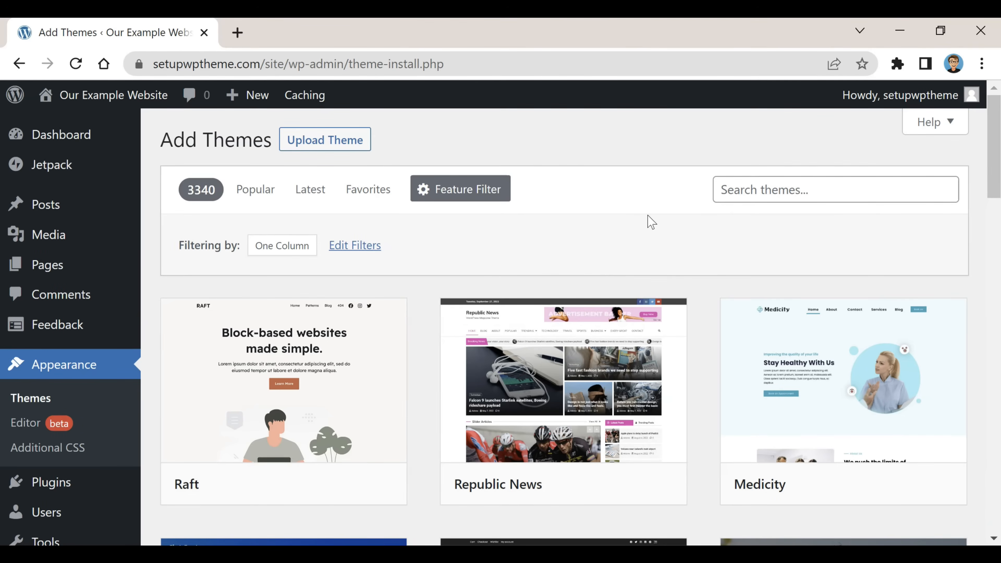
mouse_move(454, 417)
Clear the One Column filter, look over the remaining filter options and return to the popular themes.
left_click(476, 193)
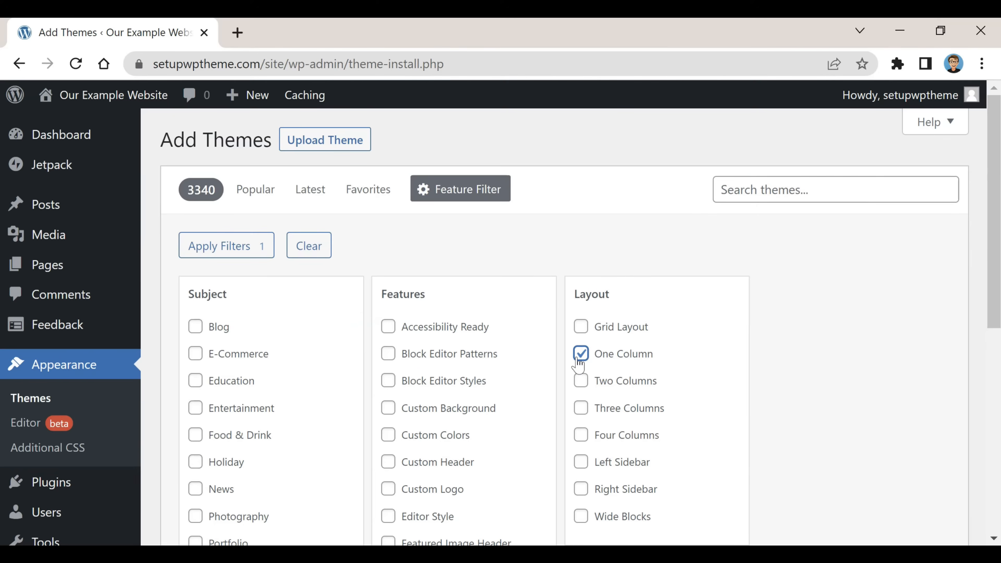
left_click(319, 261)
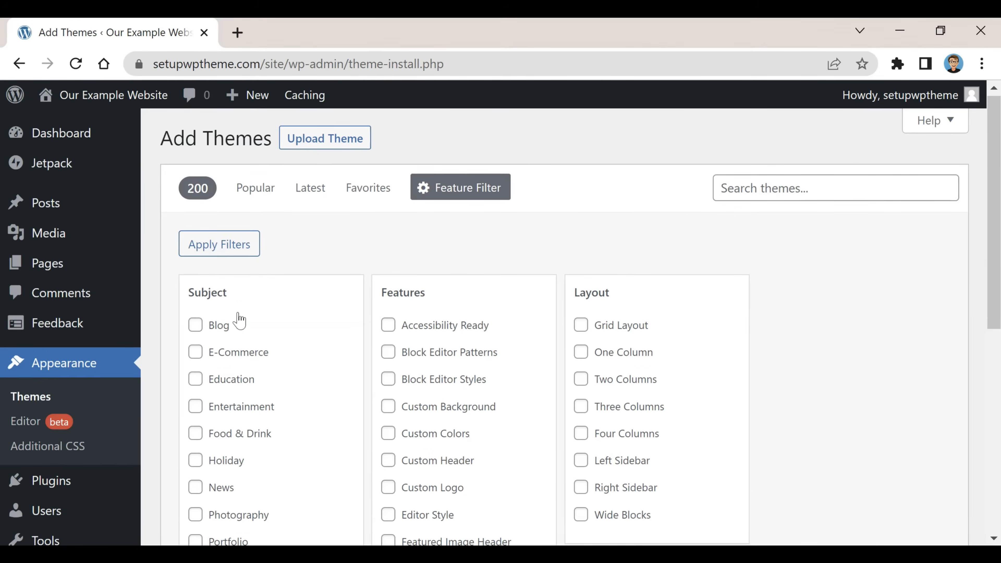
scroll(237, 319, "down", 2)
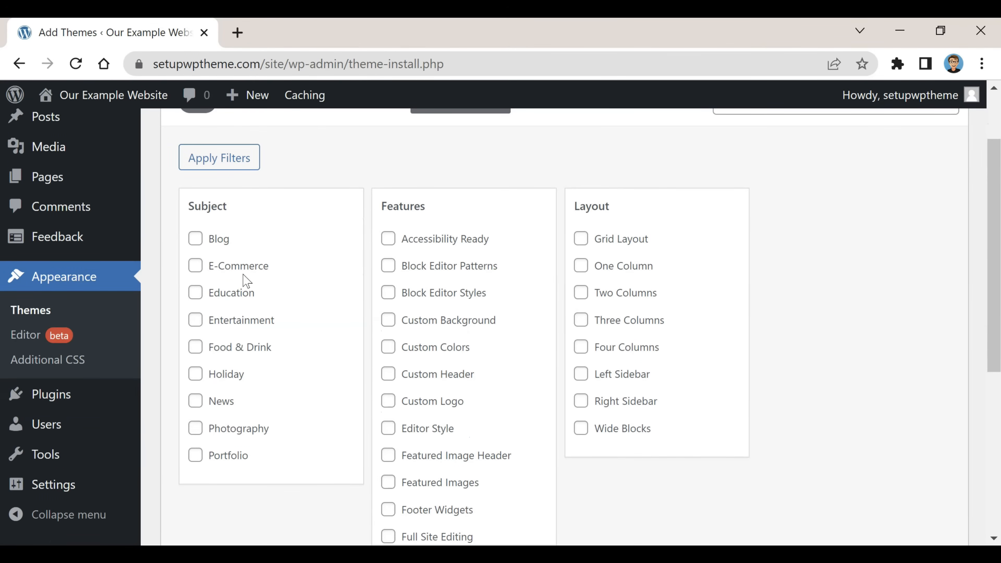
scroll(348, 210, "up", 2)
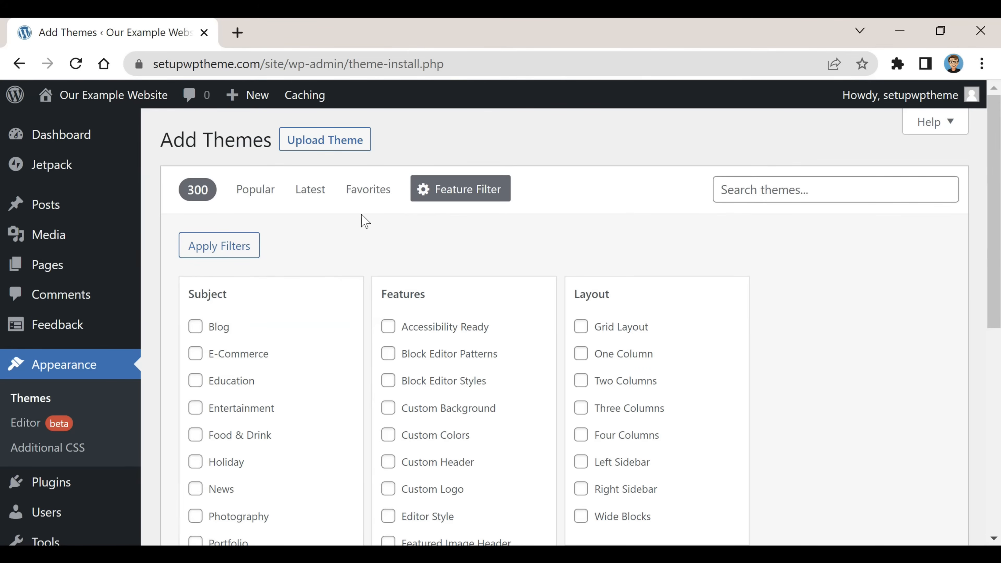
left_click(267, 199)
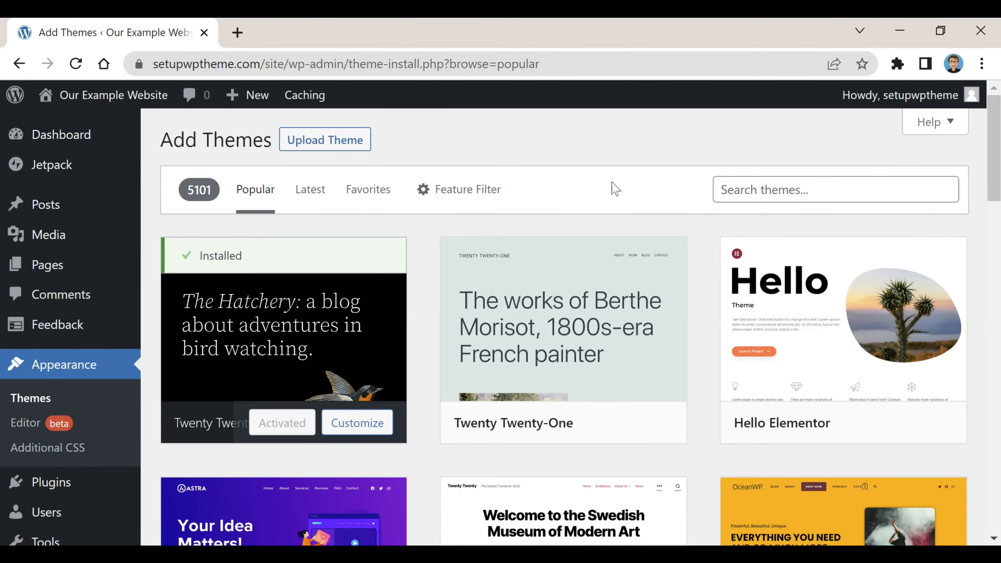
Find the Fairy theme by searching for "fairy", and install and activate it.
left_click(786, 192)
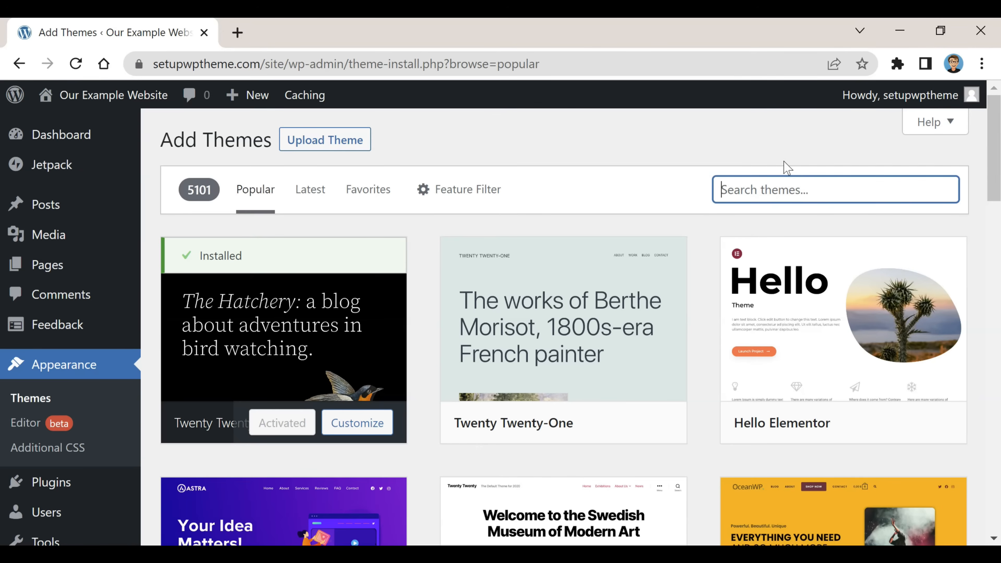
type("fairy")
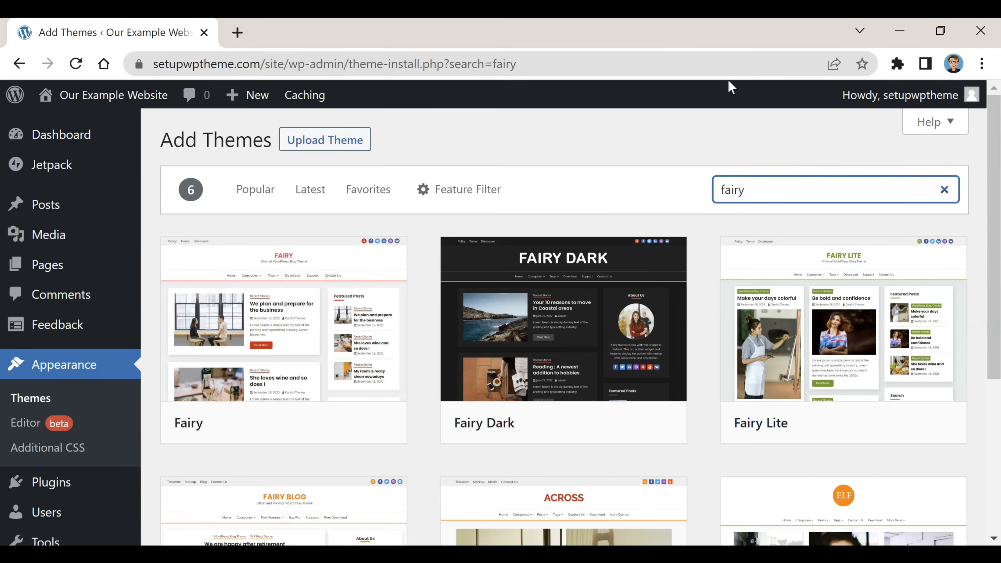
scroll(483, 193, "down", 2)
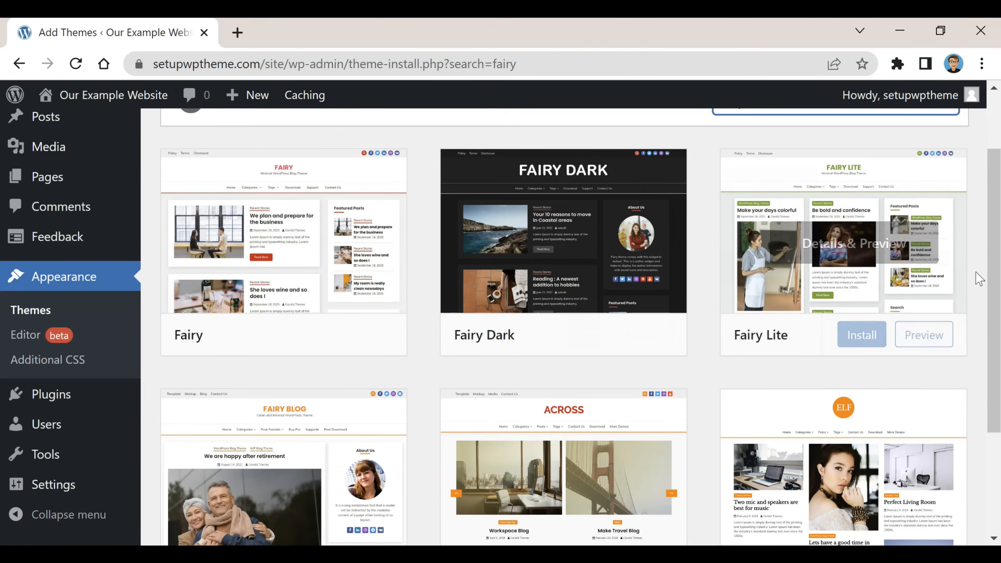
scroll(303, 339, "up", 2)
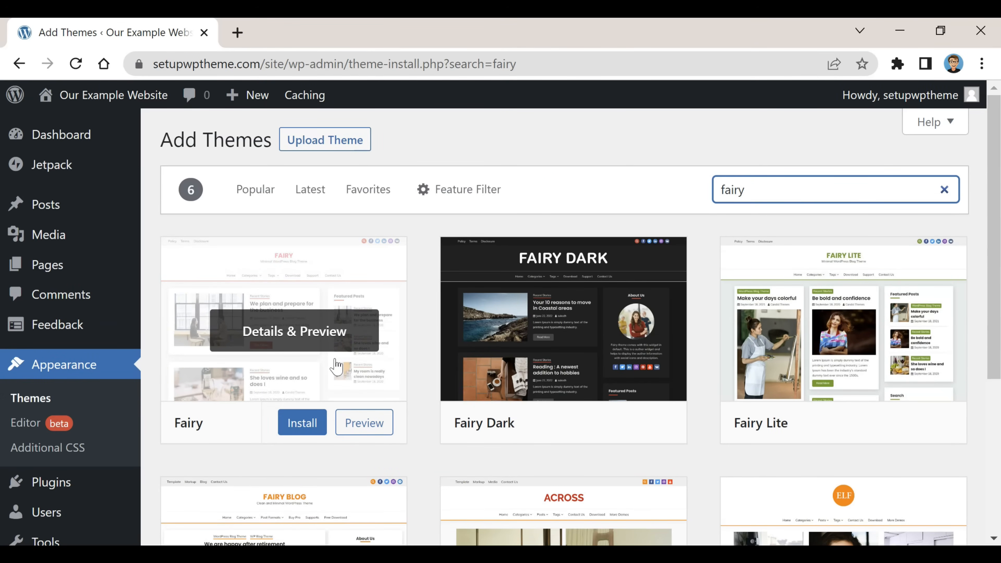
left_click(298, 430)
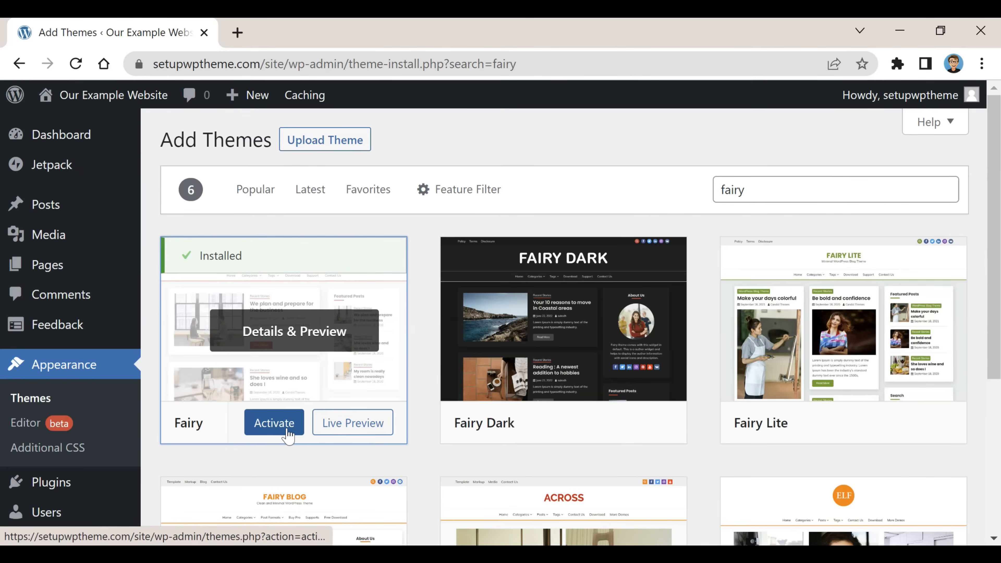
left_click(290, 434)
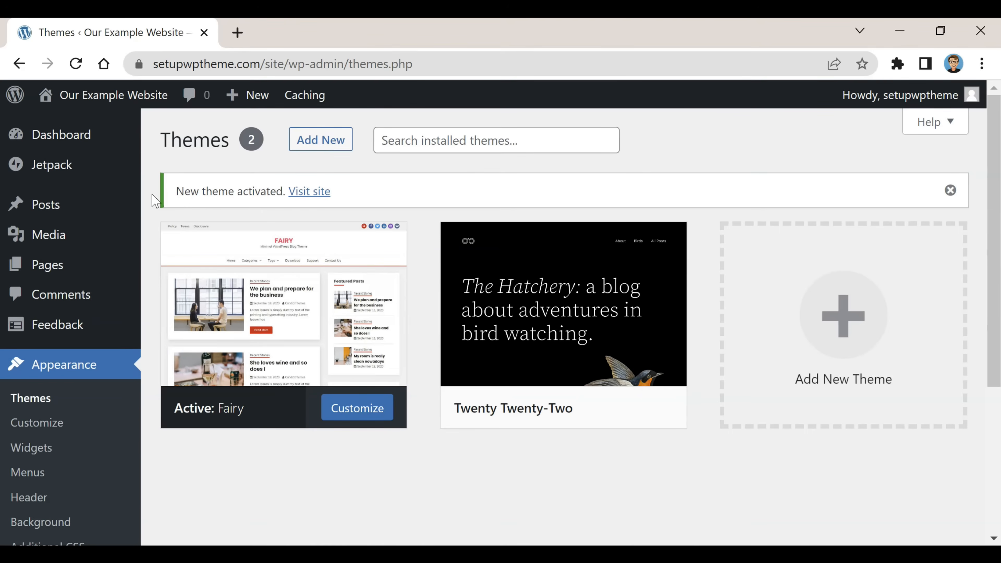
View the live front page with the Fairy theme in a separate tab and return to the themes page.
mouse_move(108, 98)
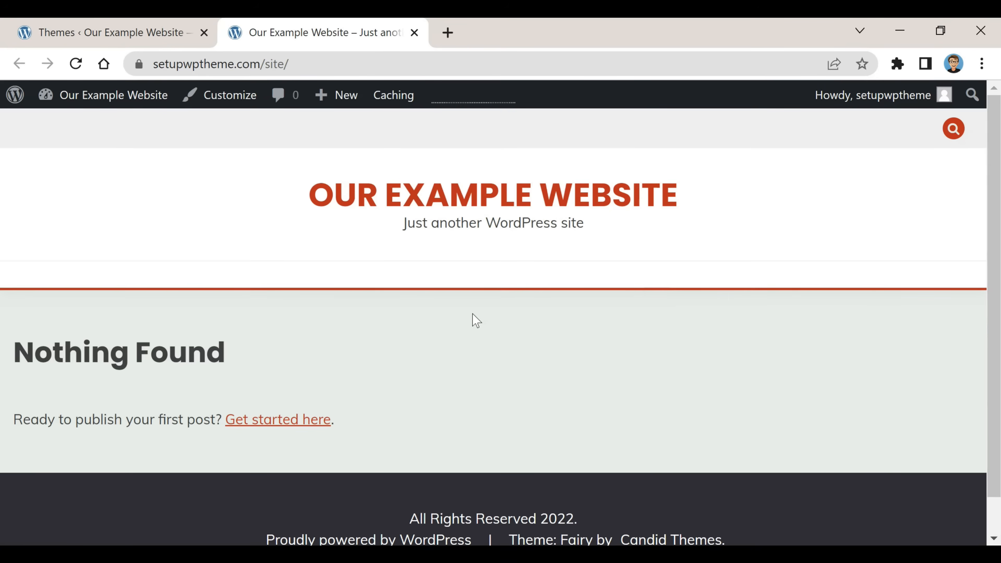
scroll(473, 320, "down", 1)
scroll(471, 319, "up", 1)
left_click(413, 33)
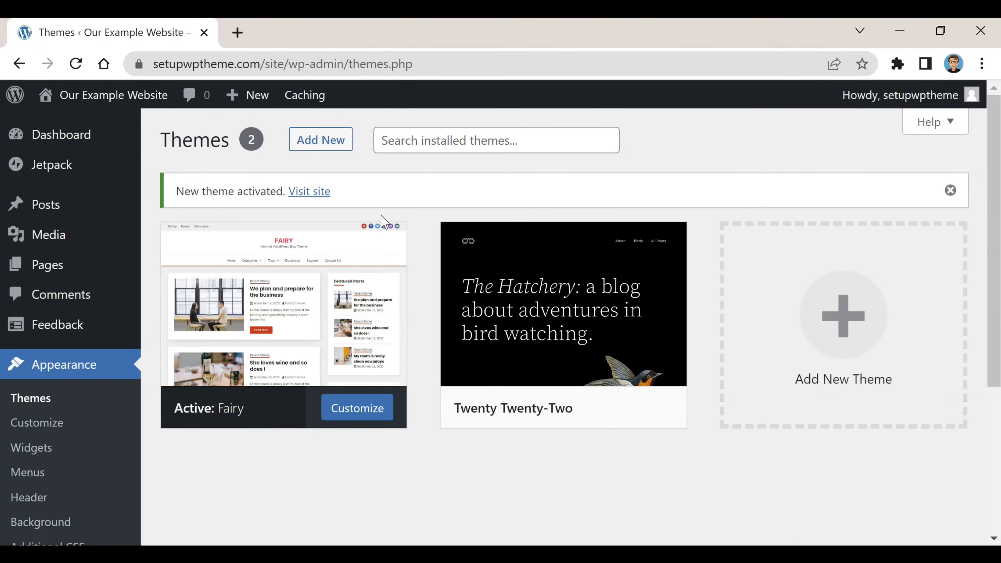
Return to the dashboard and open the site's general settings.
mouse_move(361, 311)
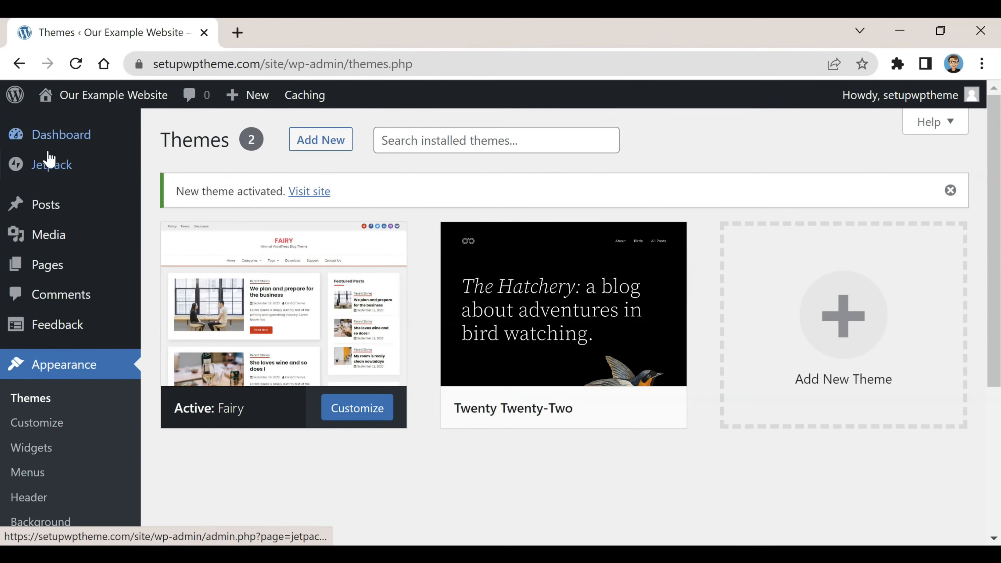
left_click(60, 136)
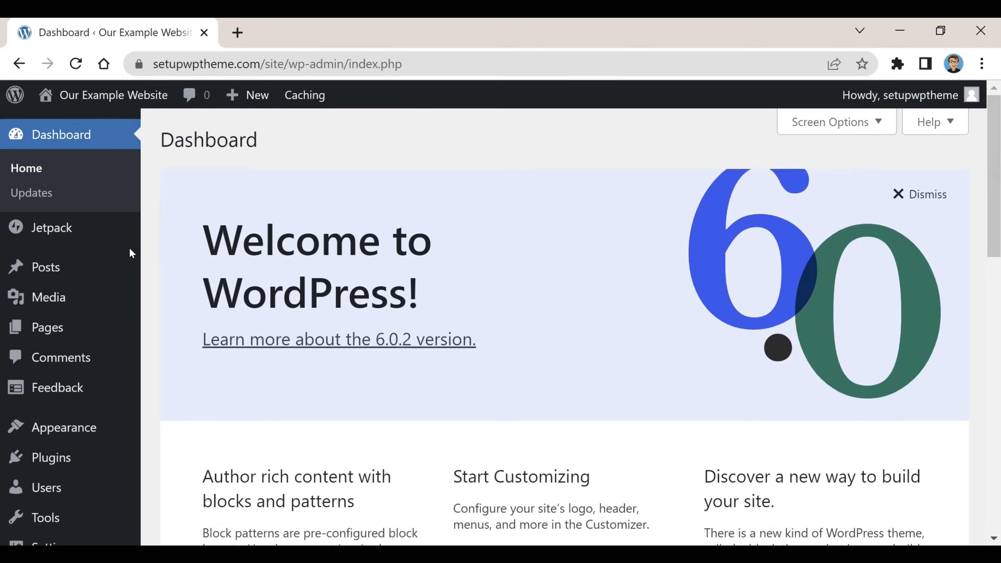
scroll(67, 354, "down", 1)
mouse_move(71, 365)
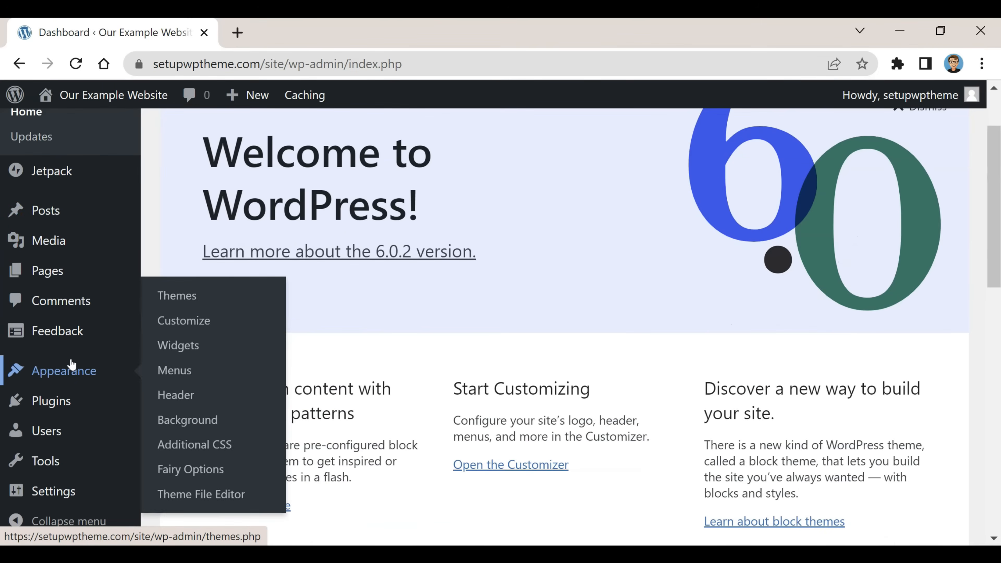
left_click(59, 496)
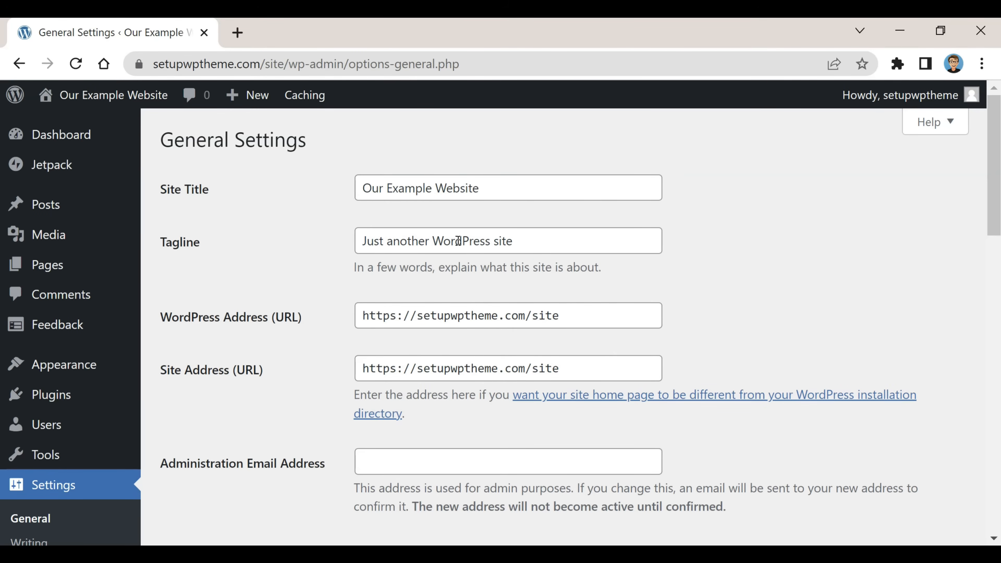
Set the site title to "Life and Limes" and paste the tagline ending in "blog with easy, well tested, family approved recipes.".
triple_click(520, 185)
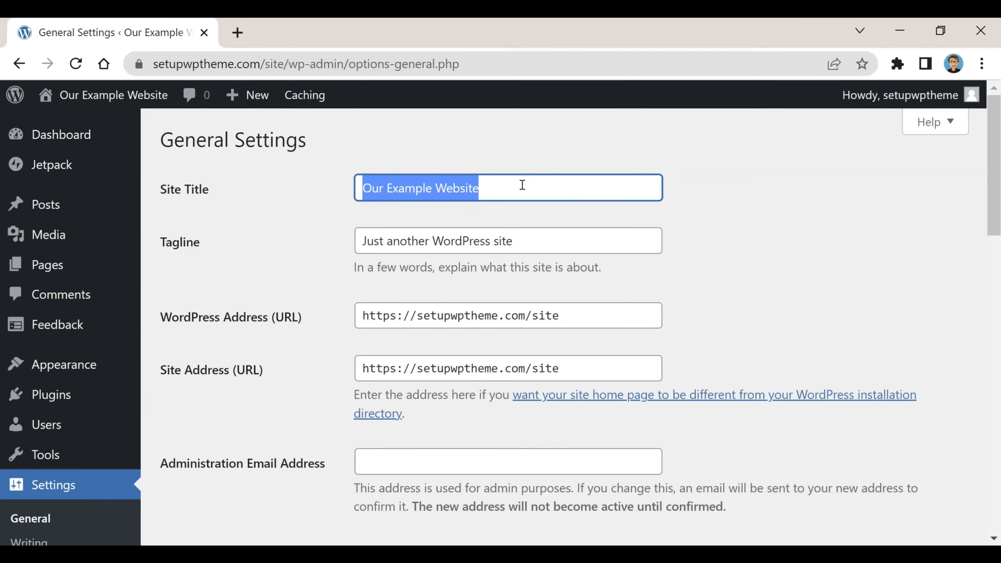
type("Life and L")
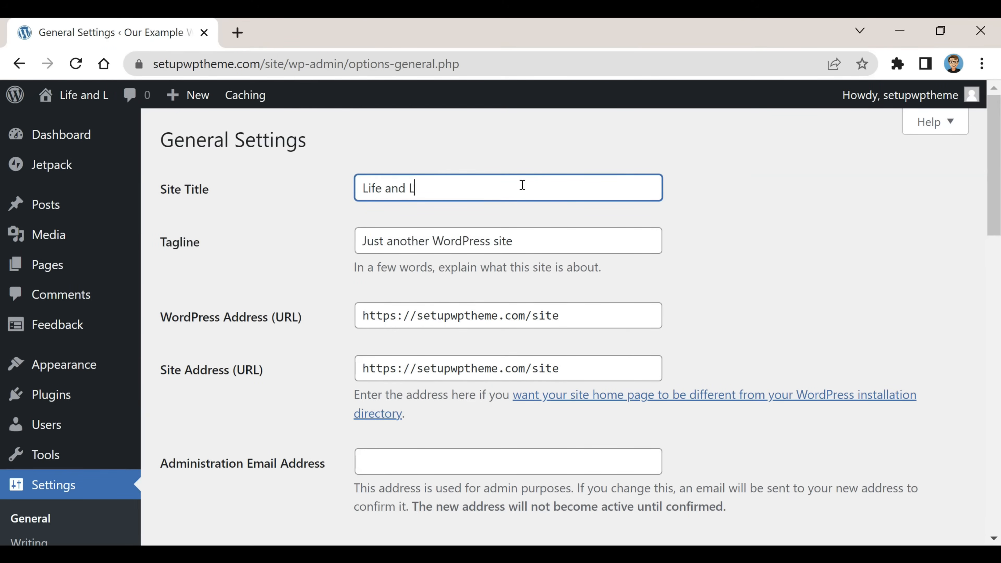
type("imes")
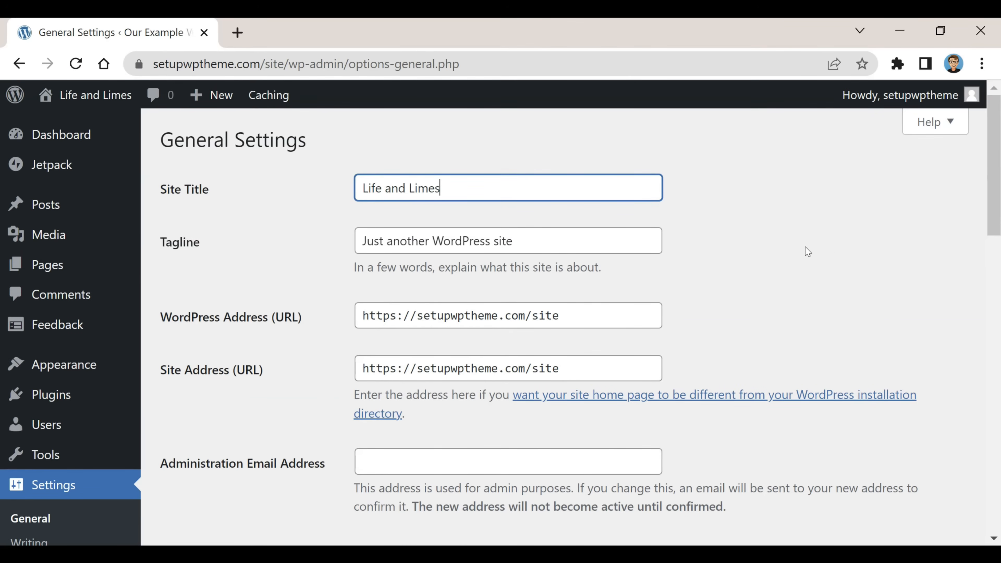
triple_click(598, 233)
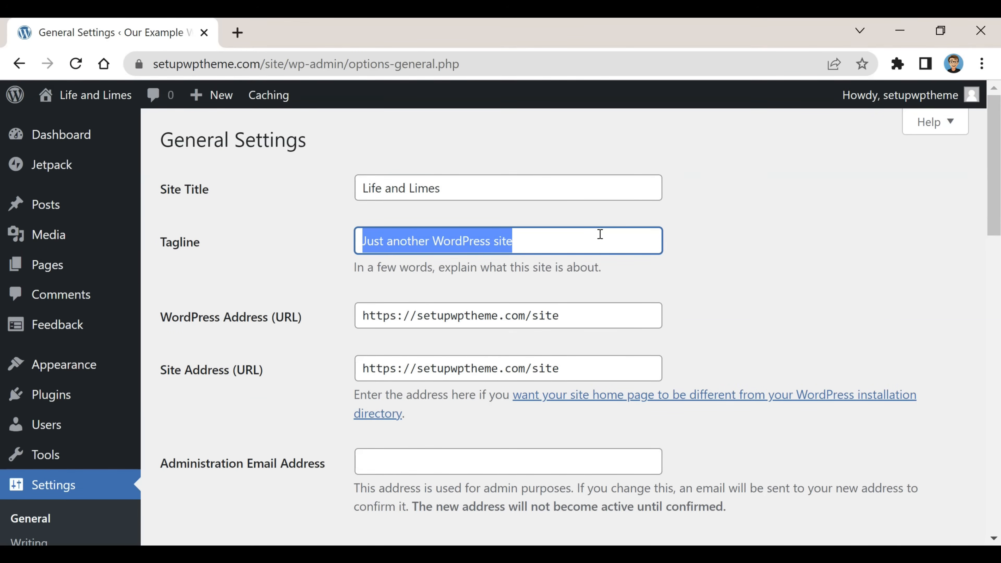
key("ctrl+v")
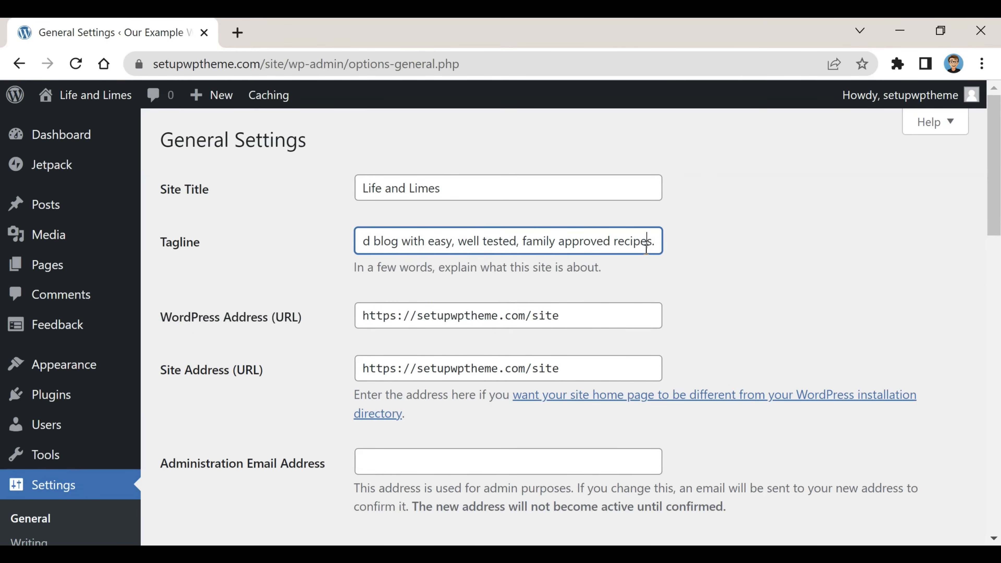
Check the full tagline text and save the general settings.
left_click_drag(638, 240, 337, 266)
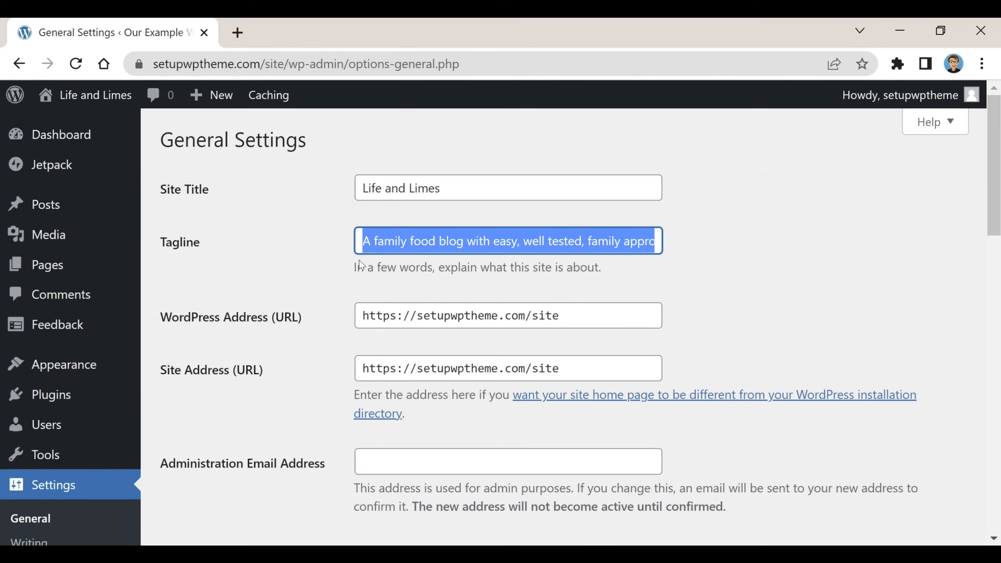
left_click(773, 248)
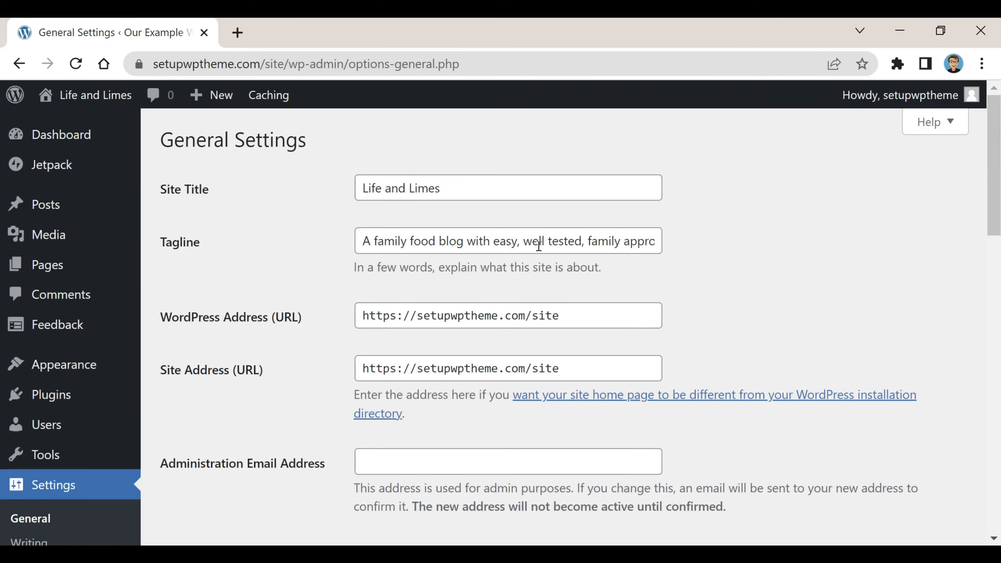
left_click_drag(531, 241, 692, 238)
left_click(760, 241)
scroll(724, 244, "down", 5)
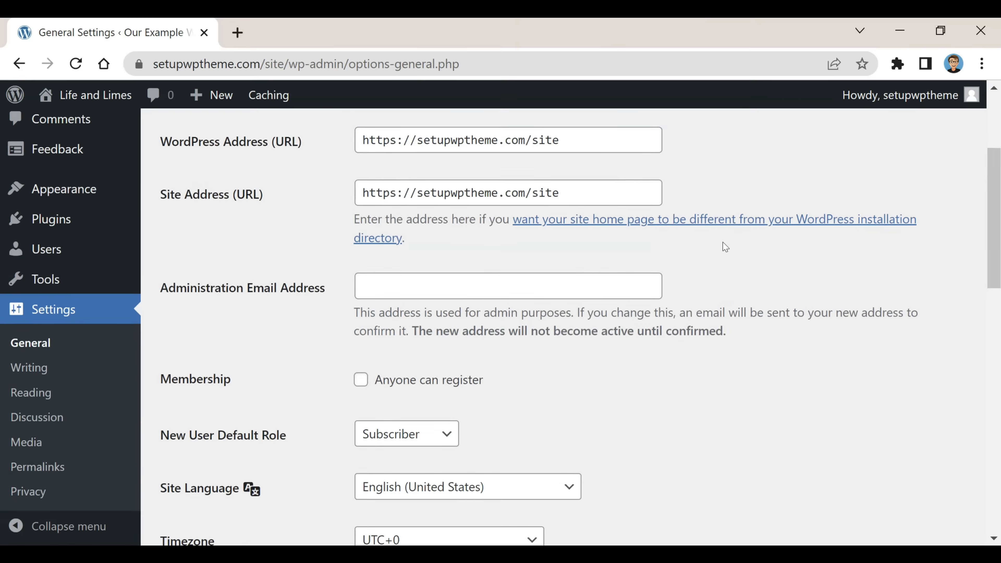
scroll(725, 246, "down", 12)
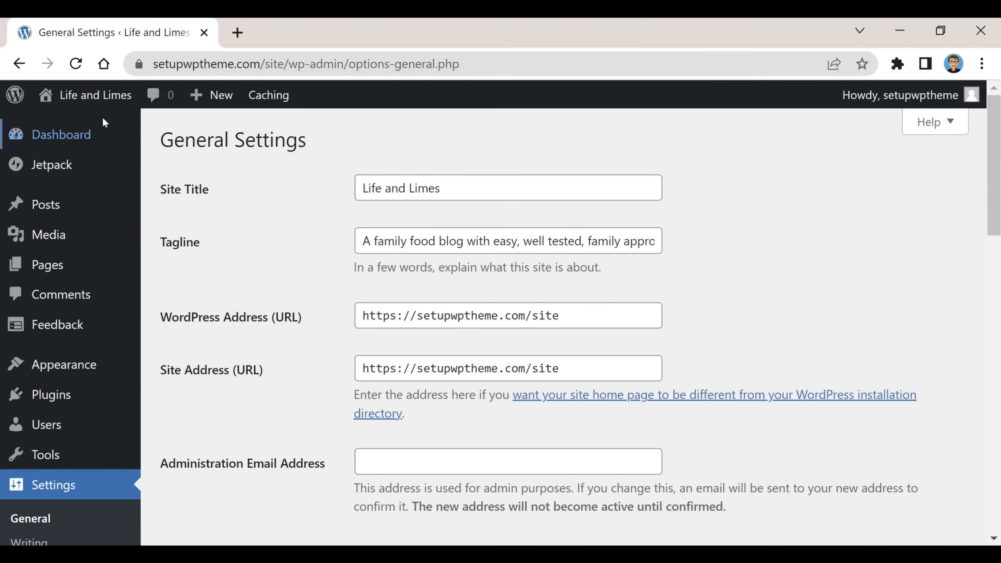
View the live site with its new title and tagline, and return to the dashboard.
mouse_move(57, 101)
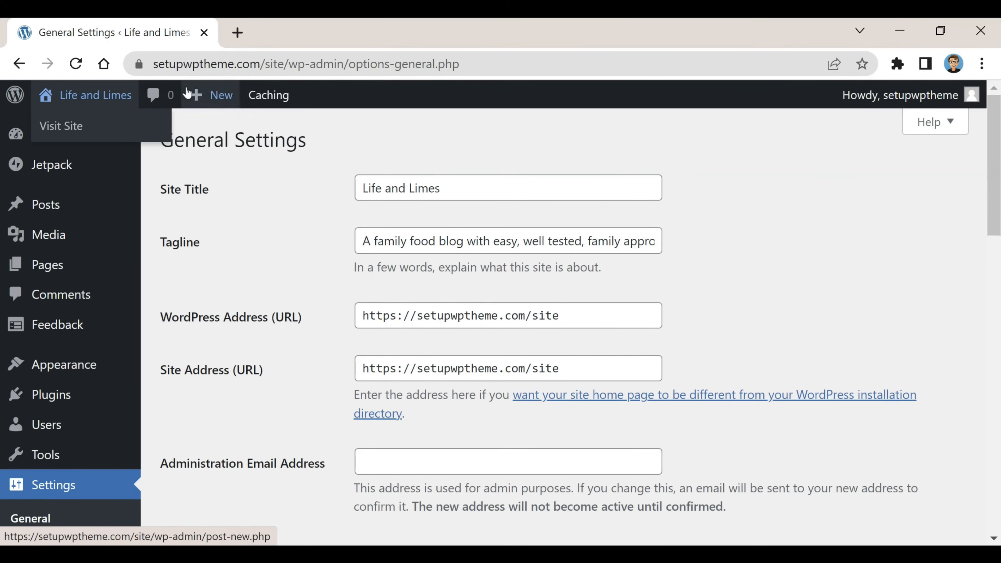
key("alt+Left")
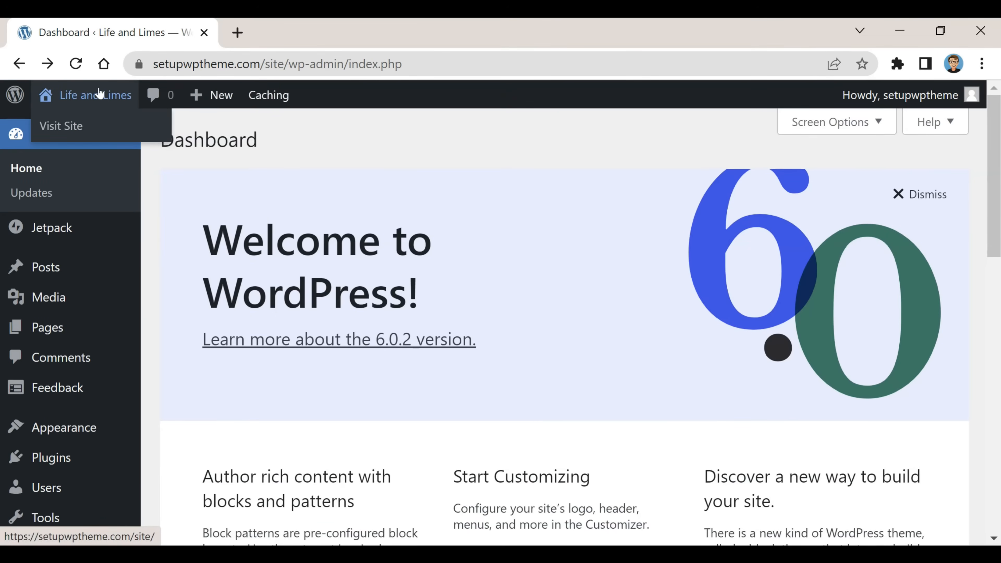
left_click(69, 129)
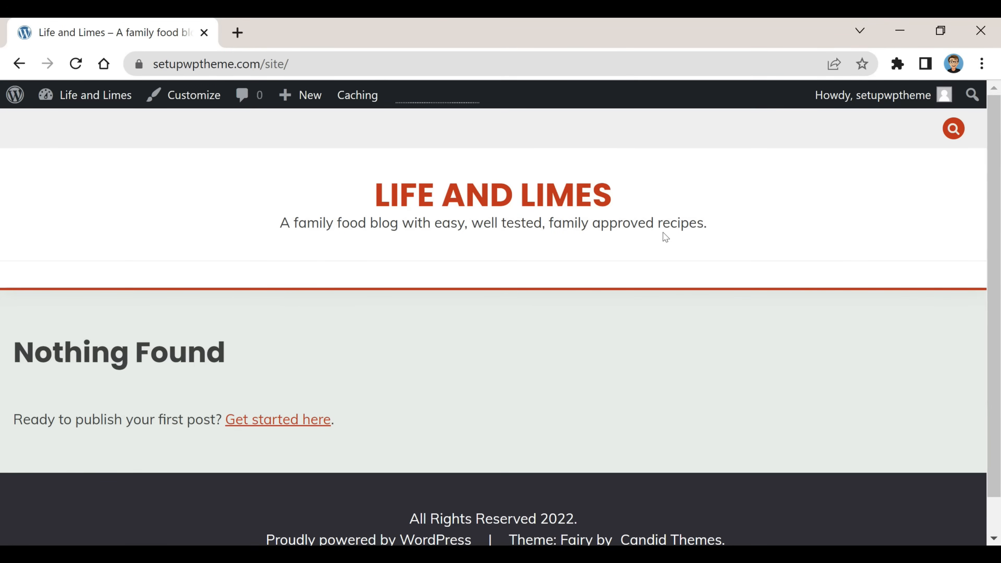
left_click(72, 95)
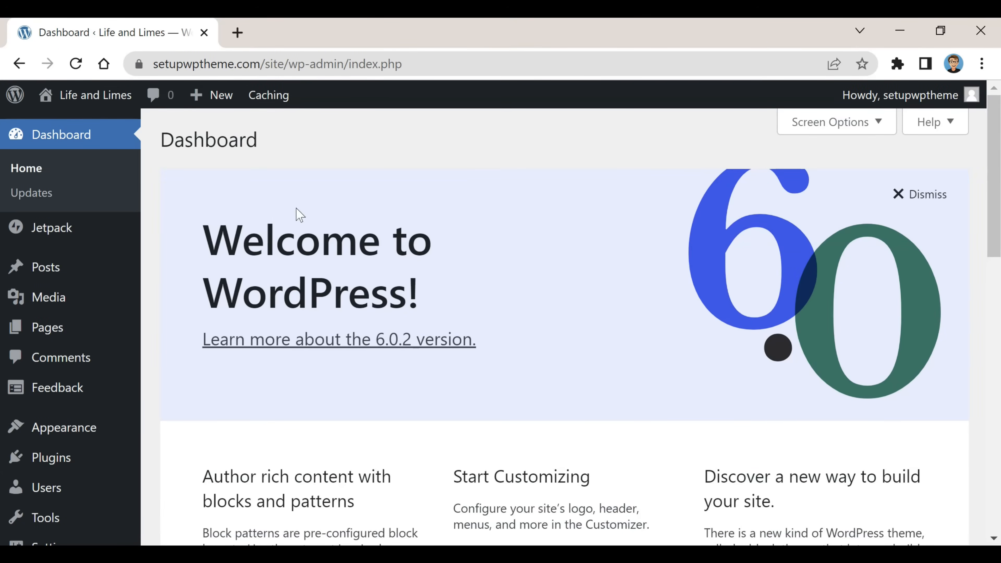
Set the site's permalink structure to Post name and save the changes.
scroll(59, 376, "down", 3)
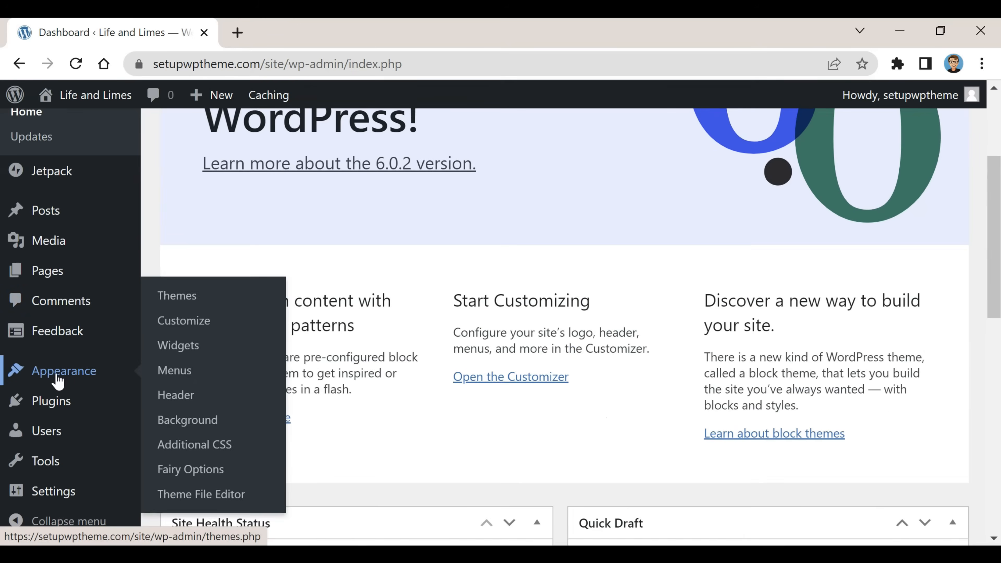
mouse_move(59, 497)
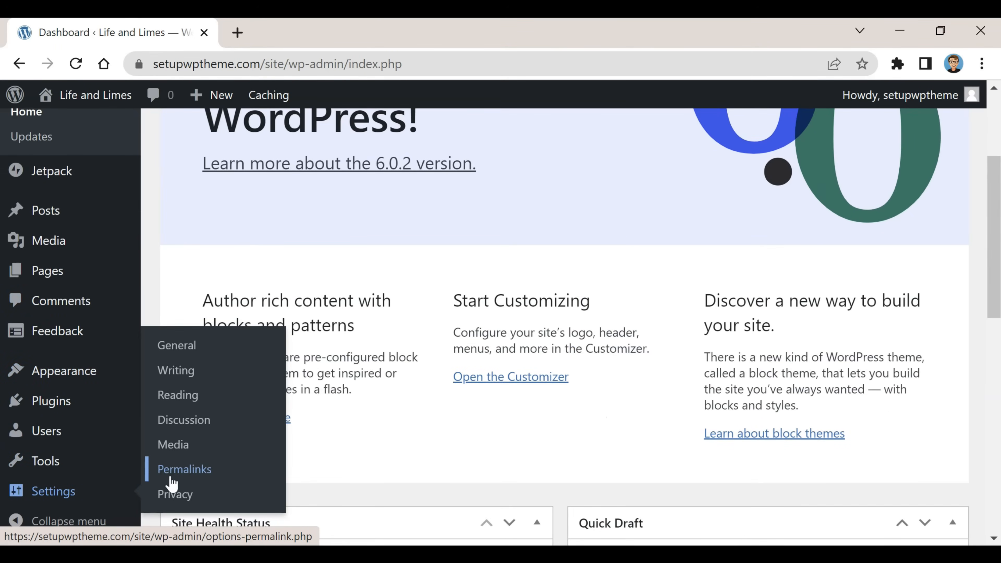
left_click(192, 475)
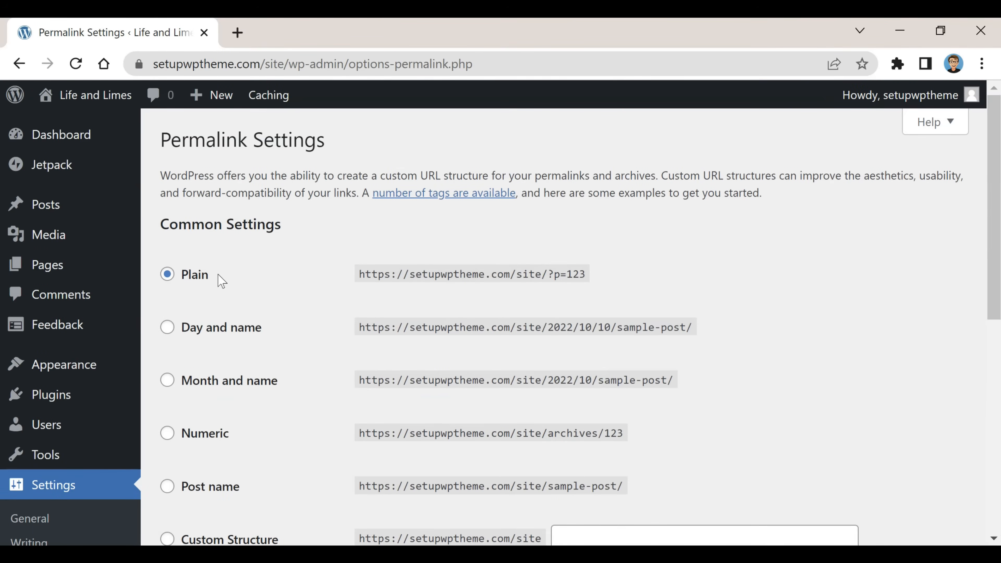
scroll(665, 263, "down", 2)
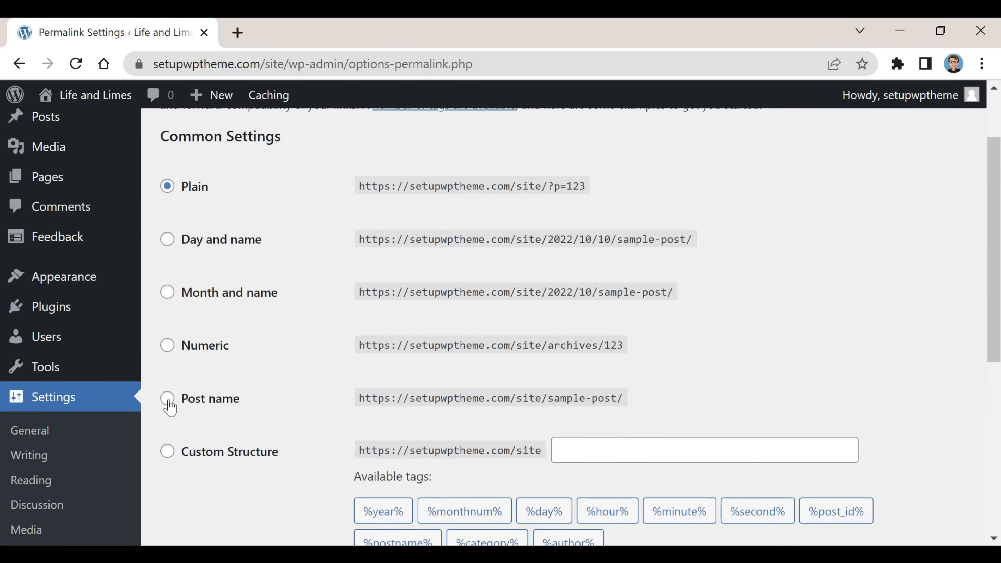
left_click(168, 399)
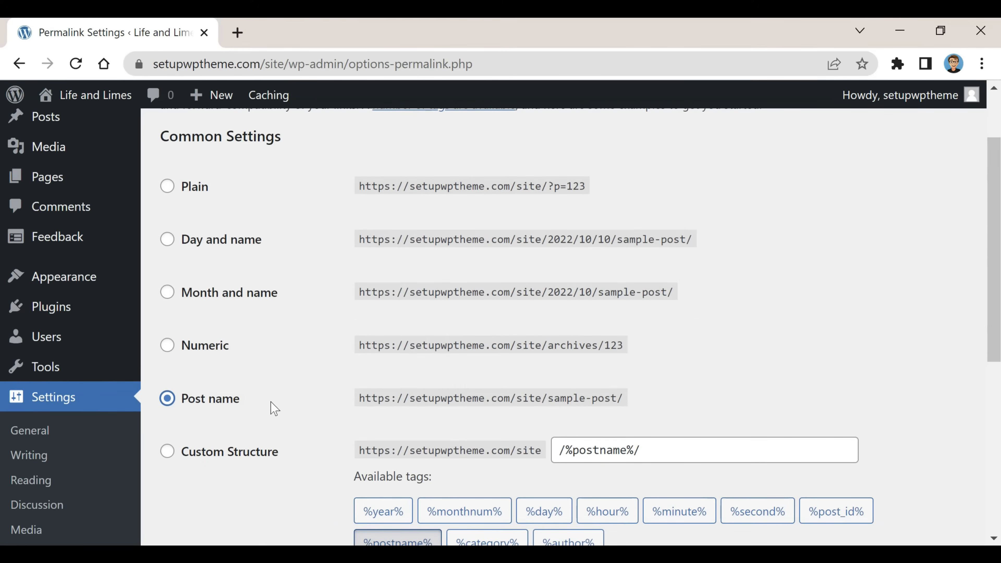
scroll(748, 331, "down", 5)
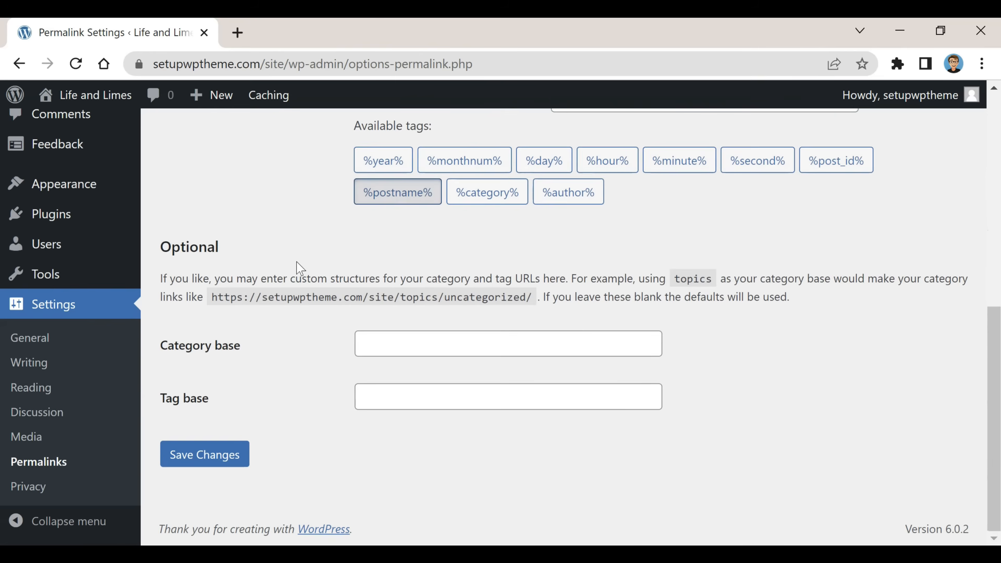
left_click(203, 457)
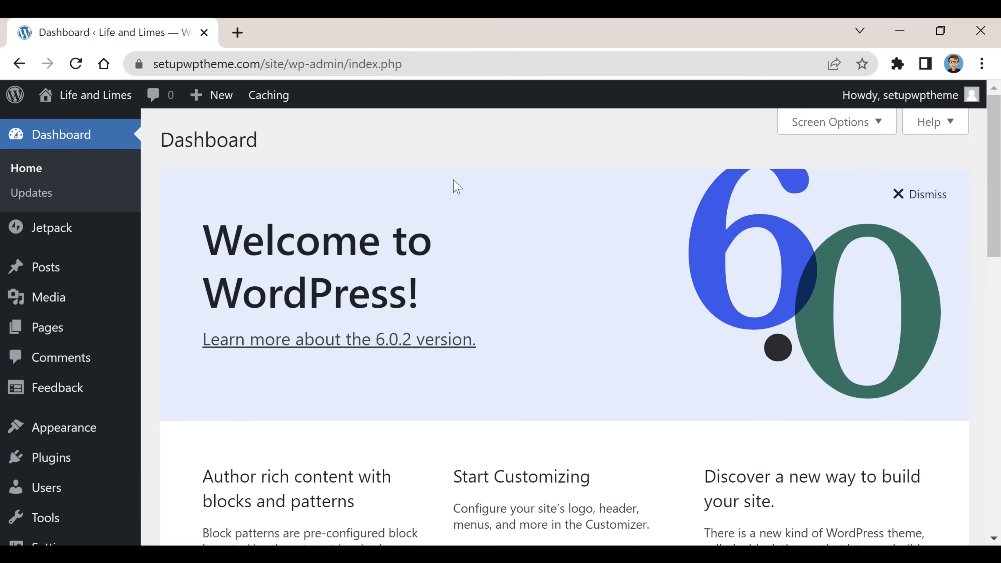
Create a new post from the posts list and collapse its Sidebar Layout section.
mouse_move(42, 282)
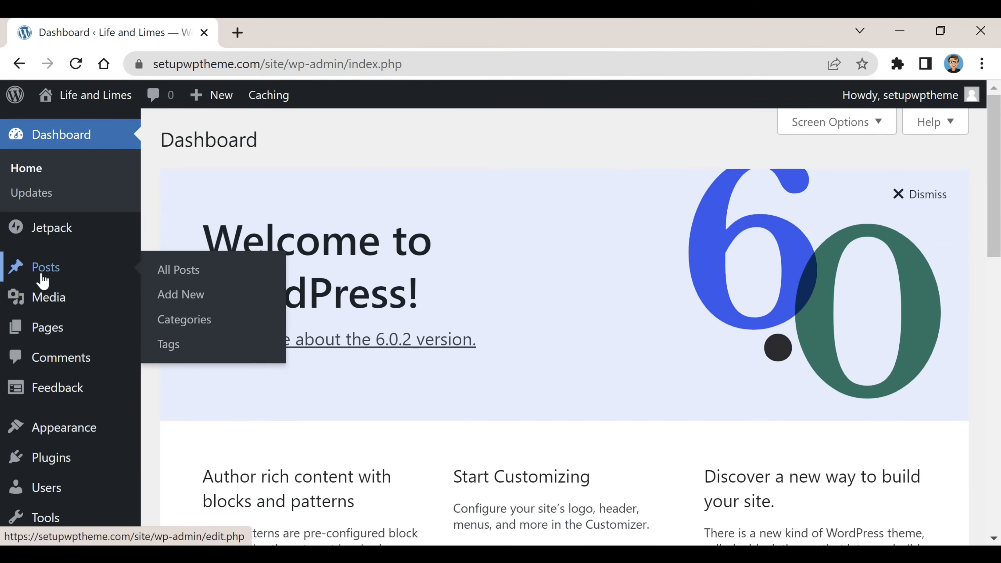
left_click(45, 268)
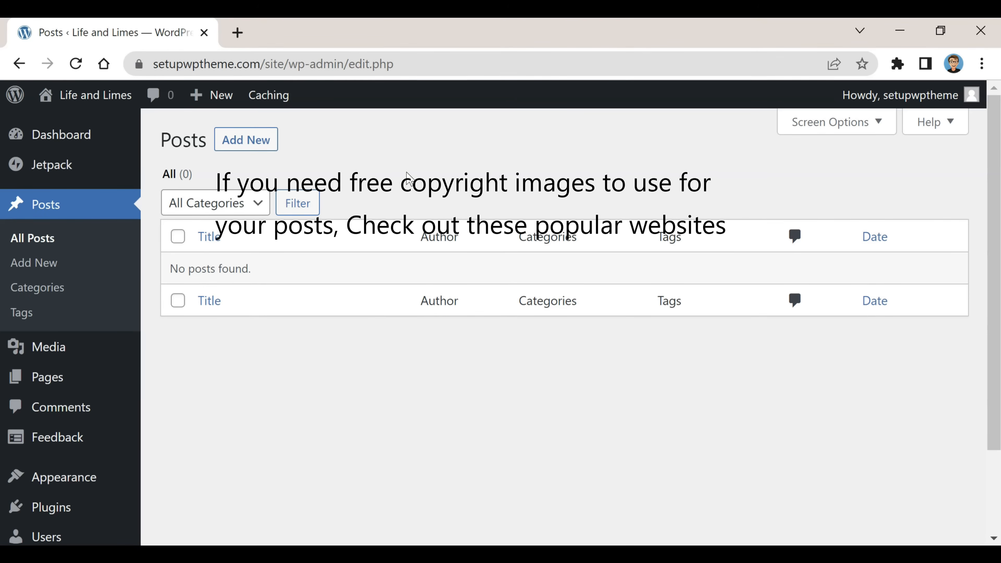
left_click(251, 146)
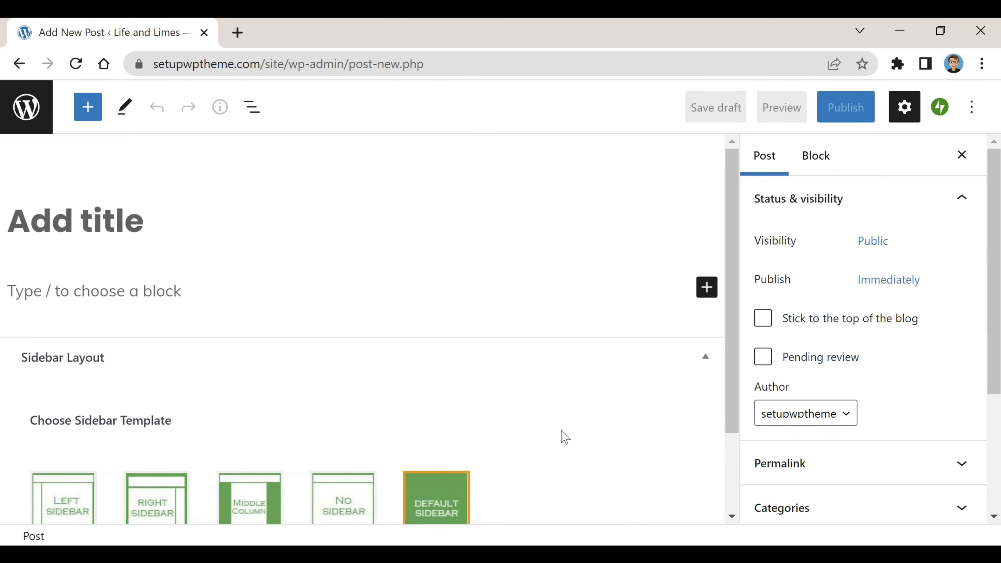
left_click(703, 358)
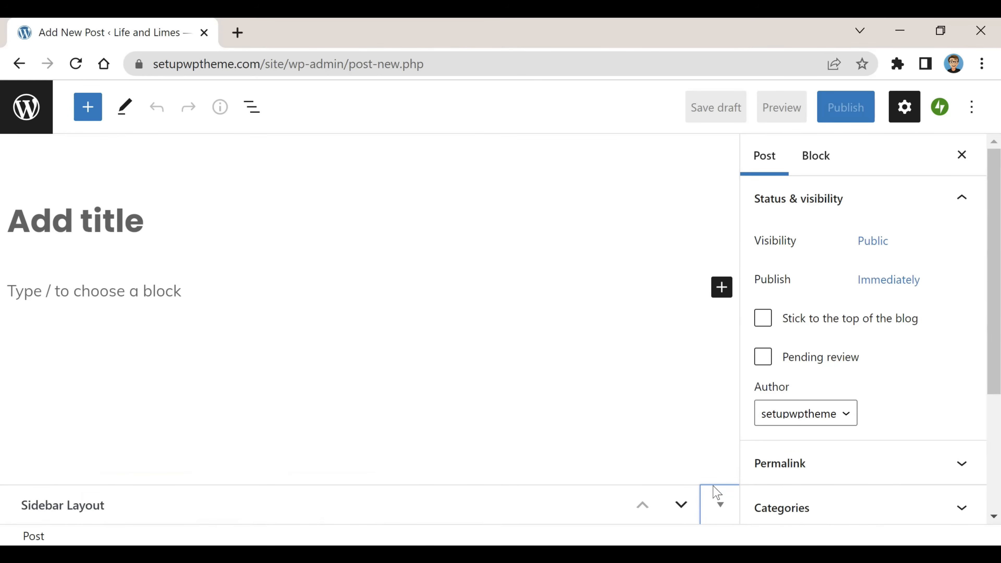
left_click(713, 511)
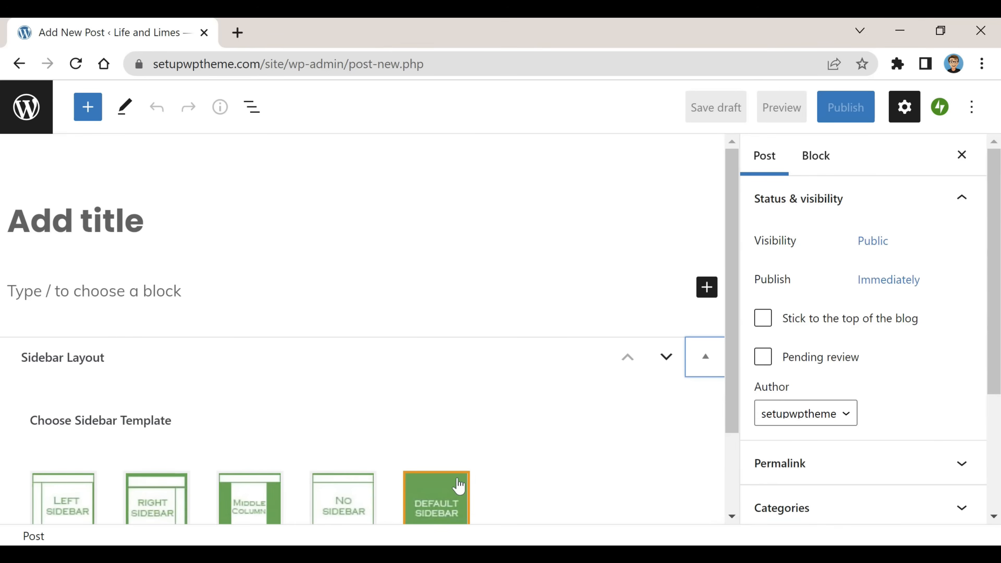
left_click(711, 364)
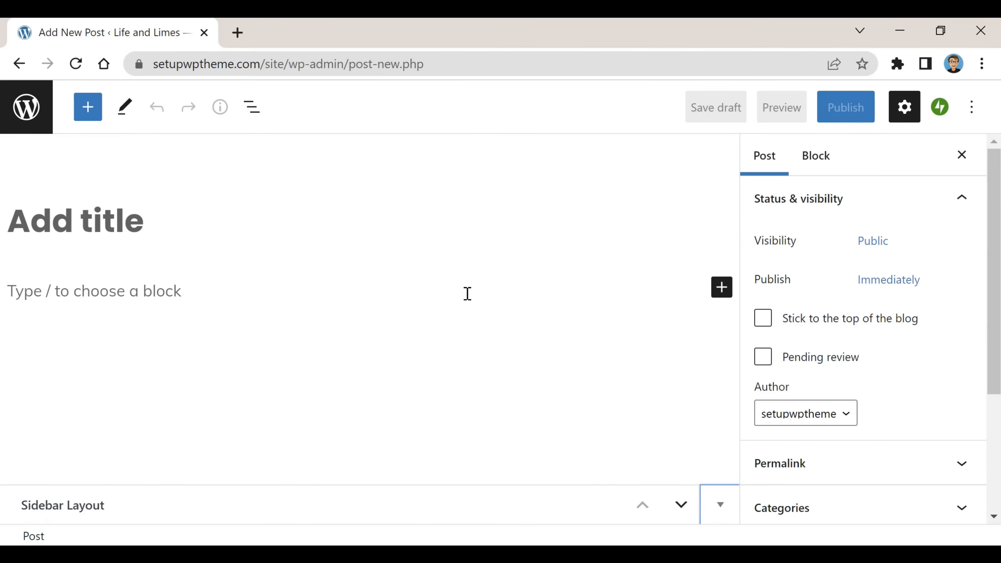
Add a Paragraph block to the new post's empty body.
left_click(21, 220)
left_click(109, 292)
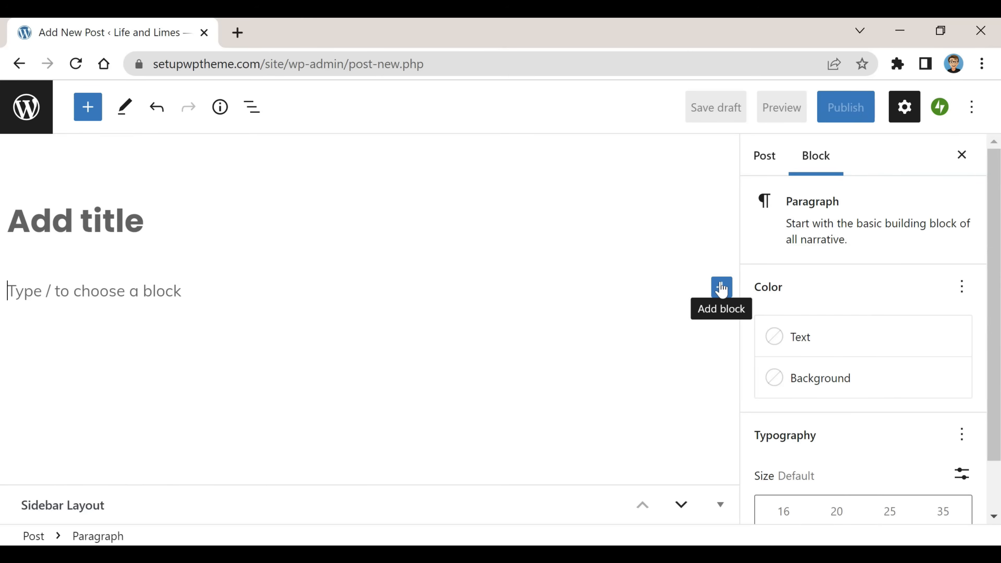
left_click(721, 288)
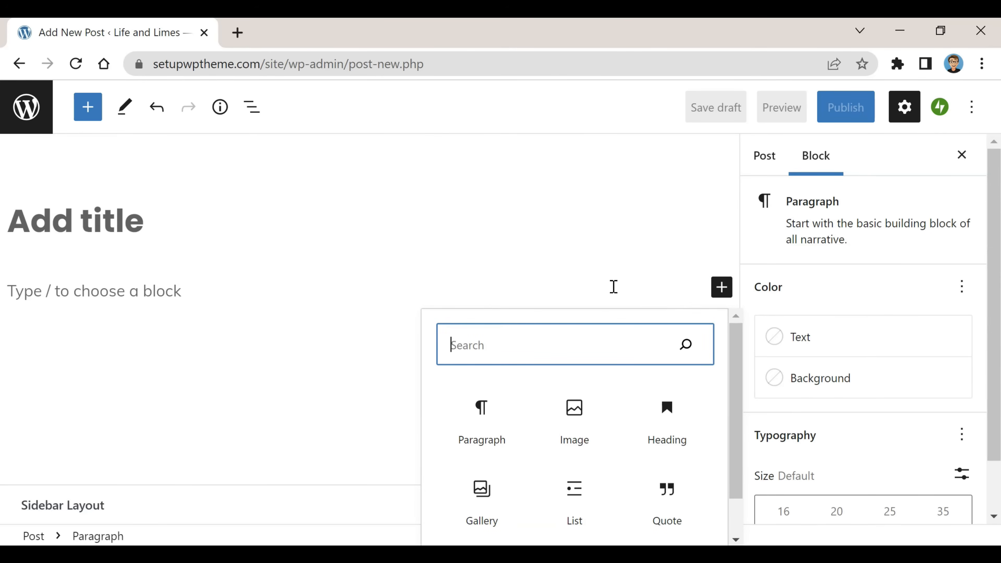
scroll(585, 402, "down", 2)
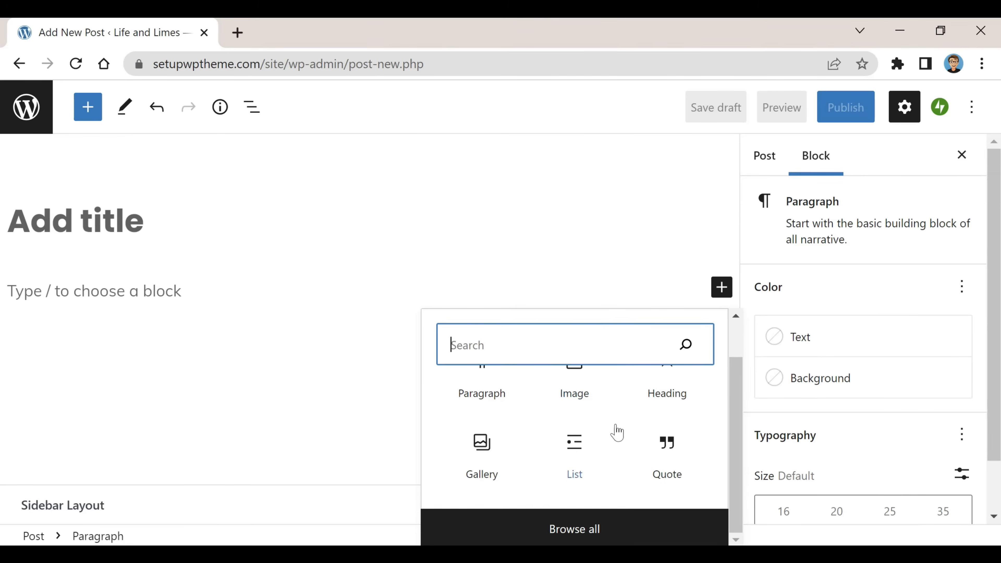
scroll(608, 425, "up", 2)
left_click(480, 422)
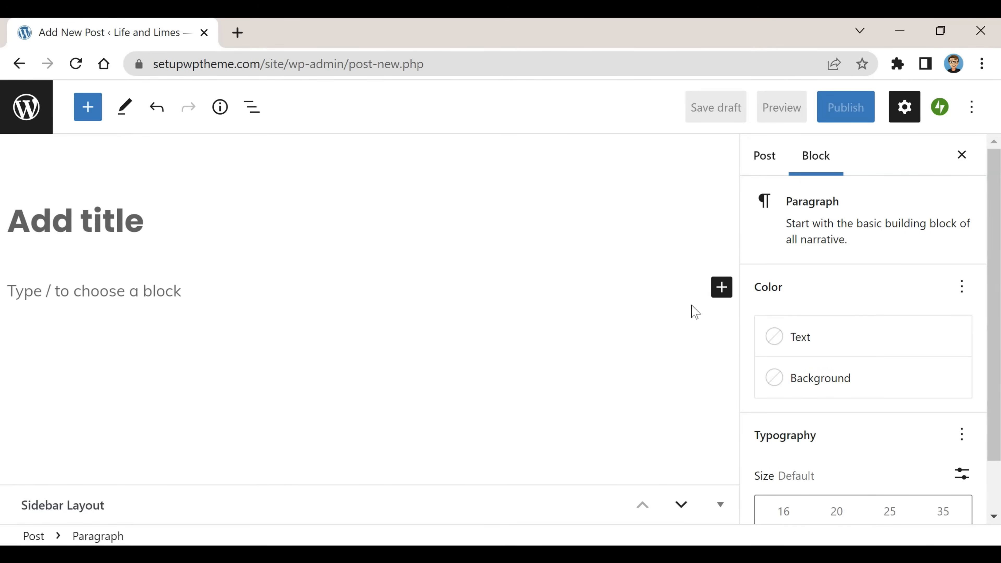
Insert an Image block in the new post's body.
left_click(720, 289)
scroll(530, 398, "down", 2)
scroll(535, 396, "up", 2)
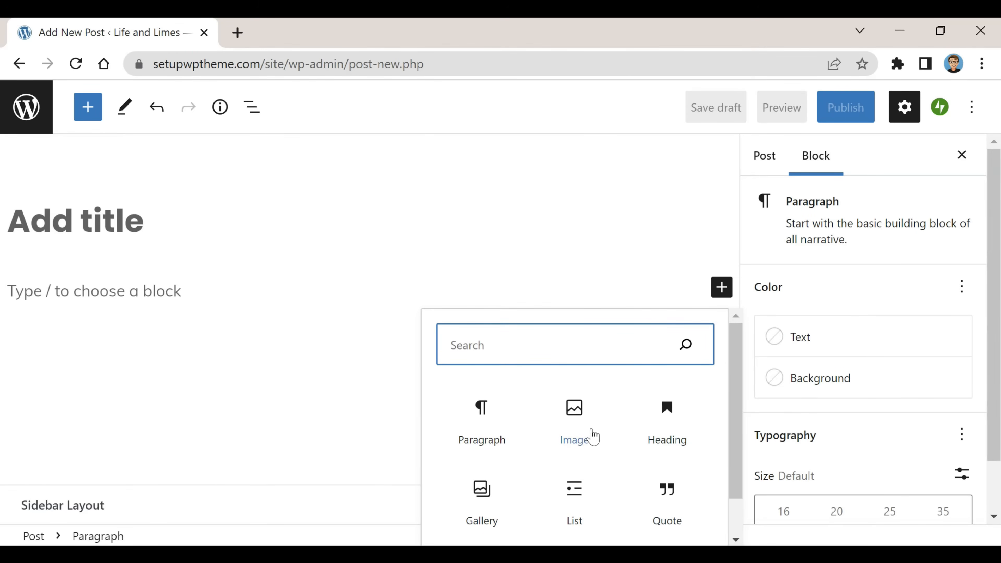
left_click(582, 434)
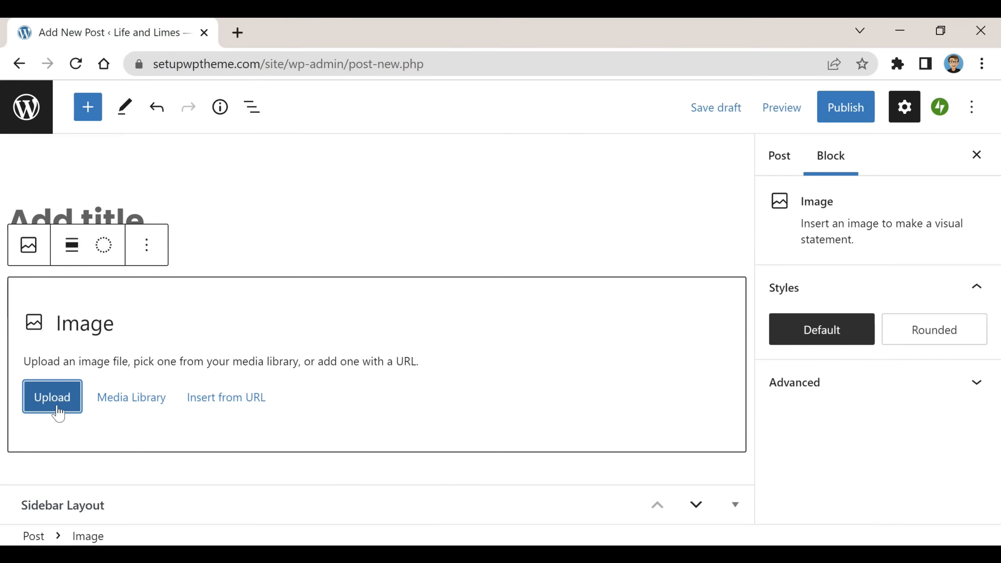
Check the media library and upload the orange soup photo from the Saved Pictures folder into the Image block.
left_click(133, 410)
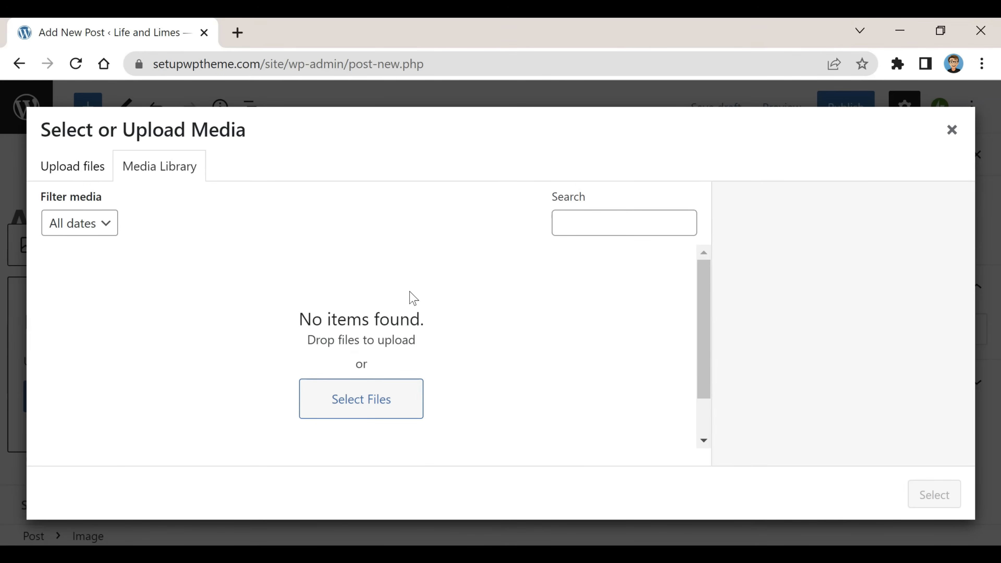
left_click(945, 141)
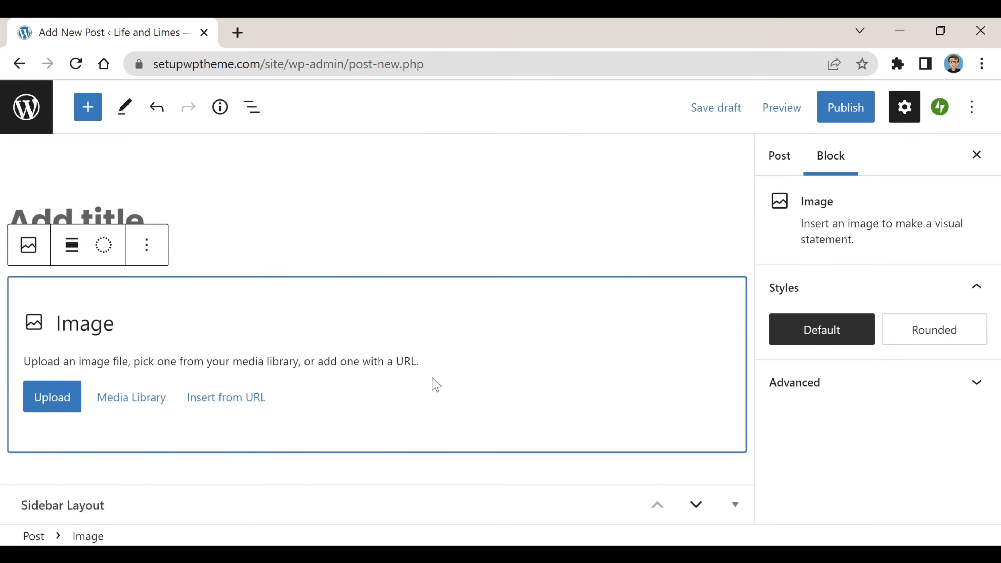
left_click(57, 406)
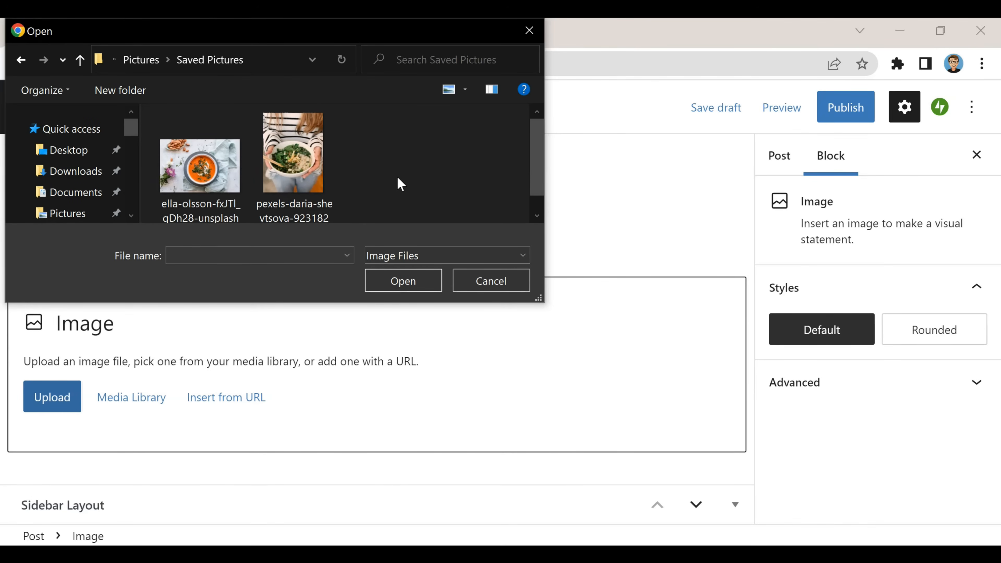
left_click(224, 177)
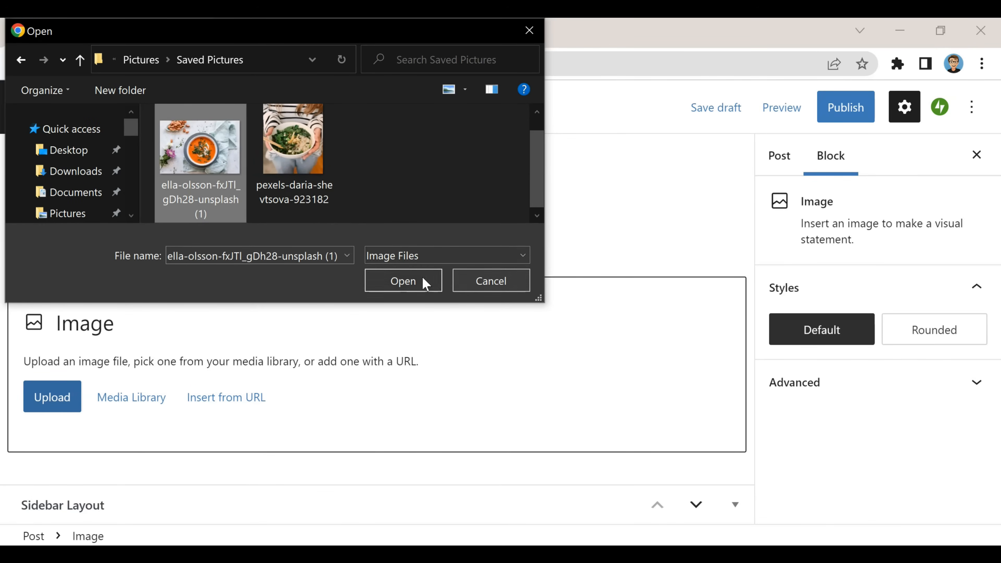
left_click(406, 280)
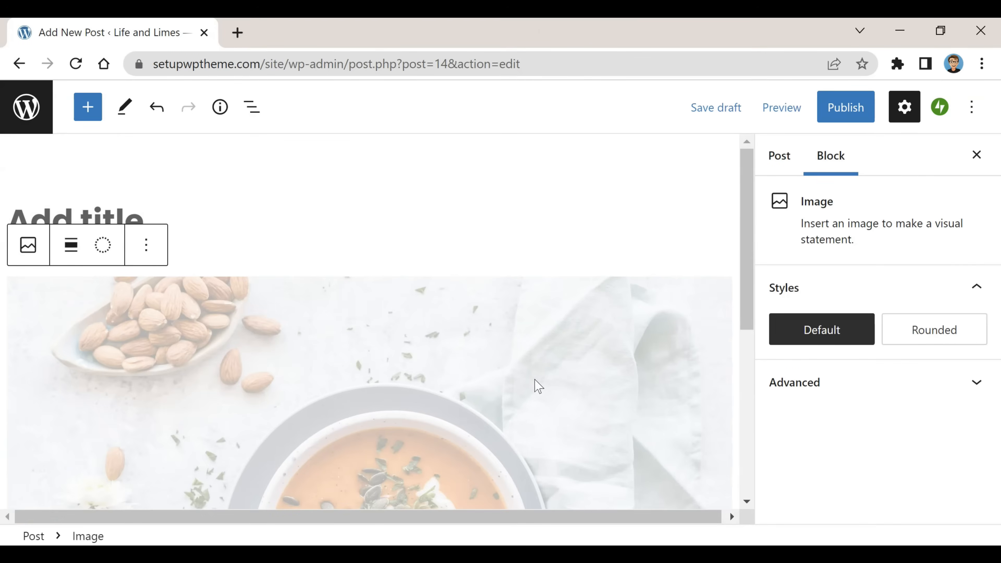
scroll(547, 309, "down", 4)
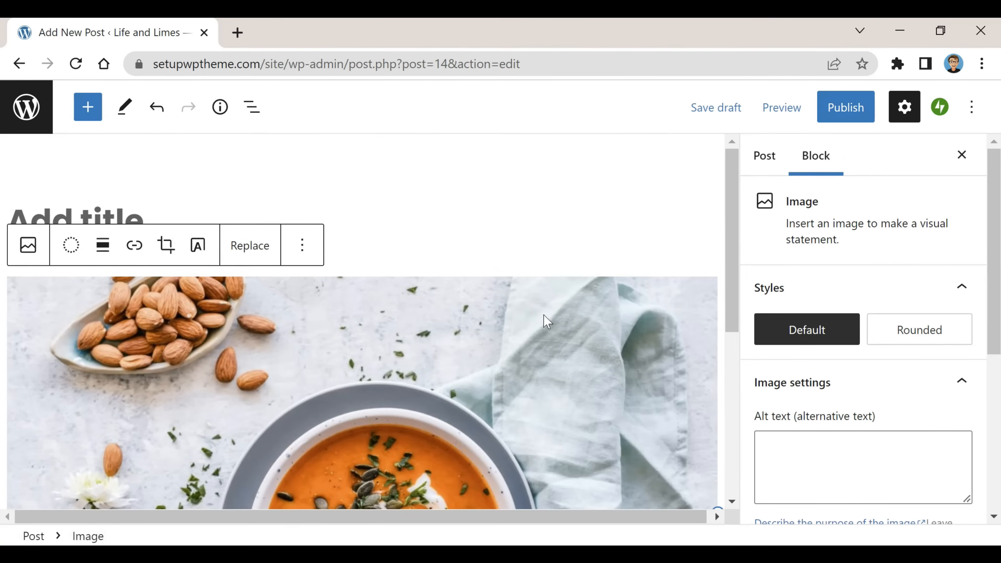
scroll(544, 319, "down", 4)
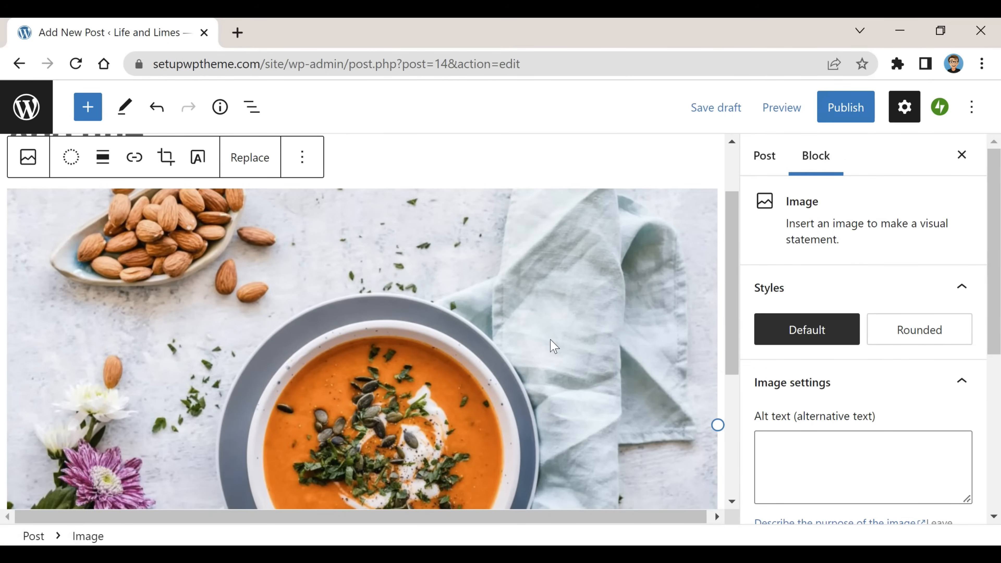
scroll(555, 344, "down", 4)
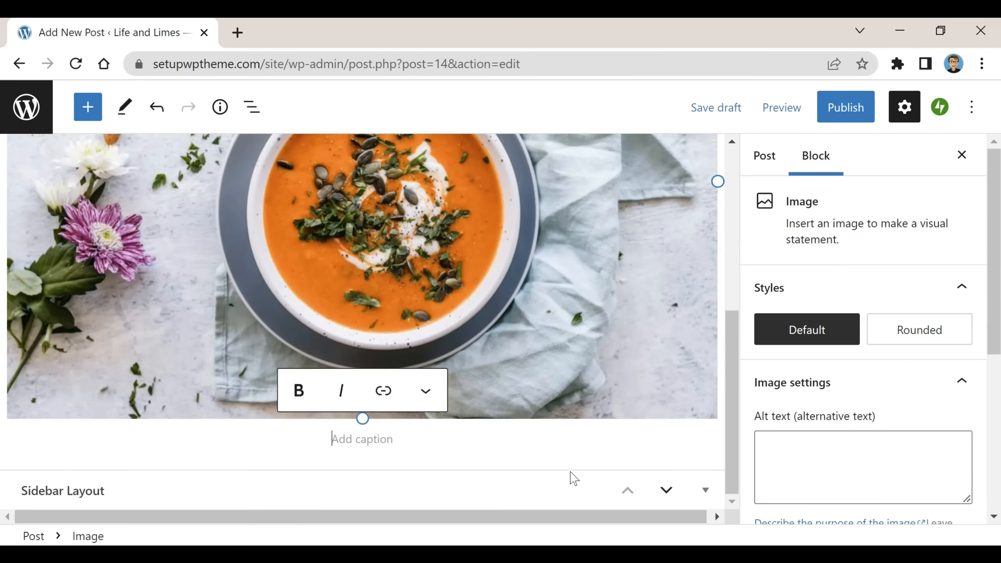
Insert a second Image block below the soup photo.
left_click(563, 453)
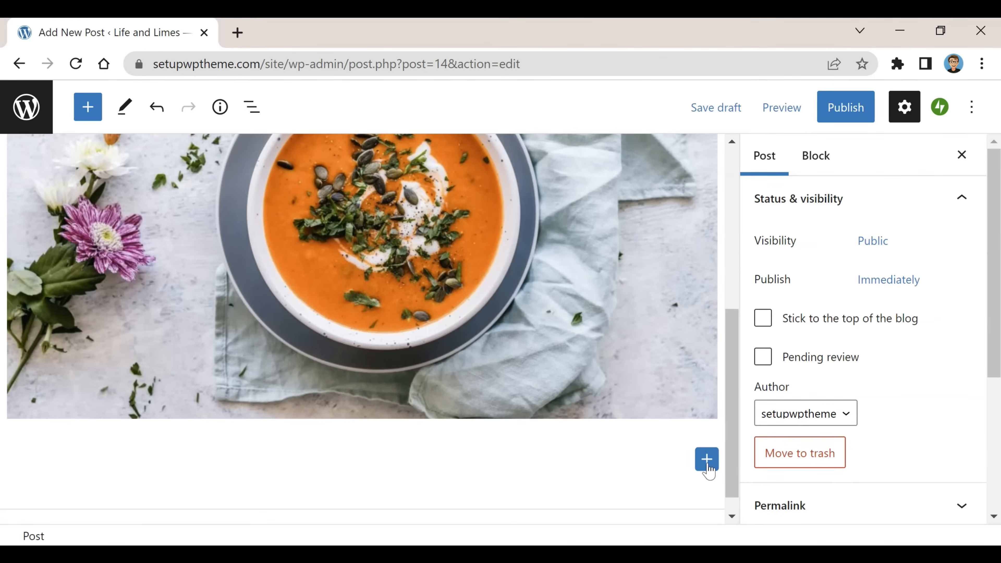
left_click(706, 462)
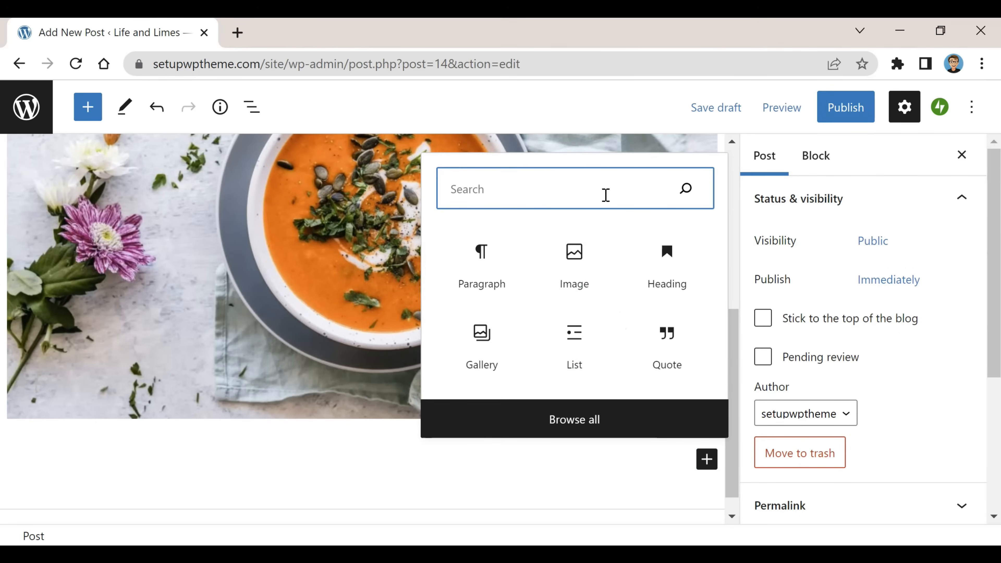
left_click(575, 272)
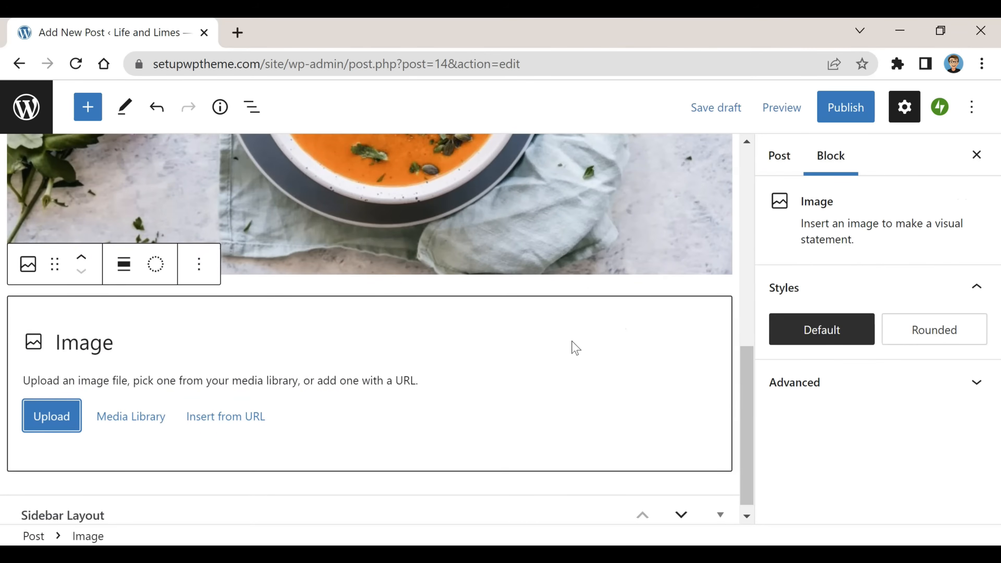
Check the uploaded soup photo in the media library from the empty Image block without inserting it.
left_click(158, 417)
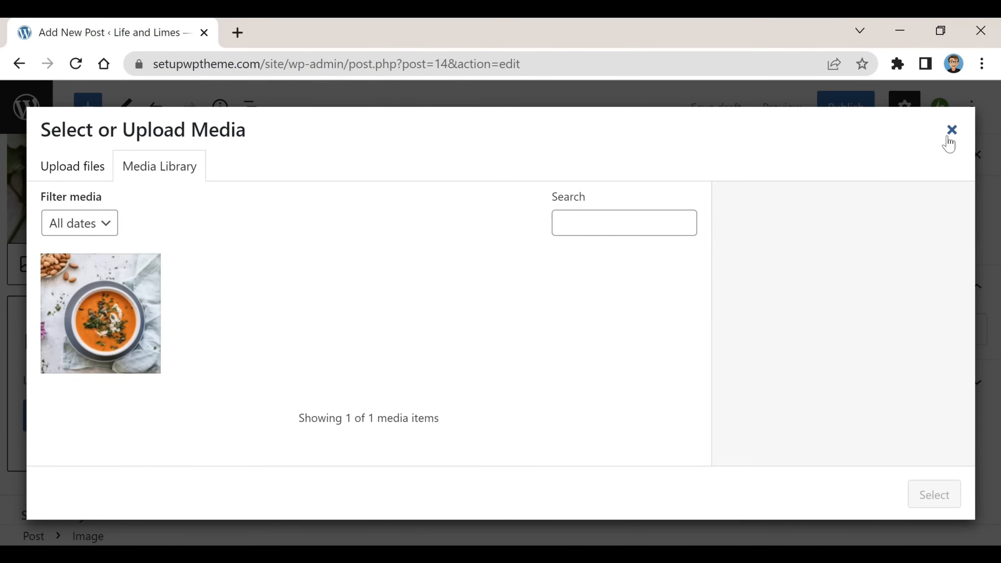
left_click(112, 331)
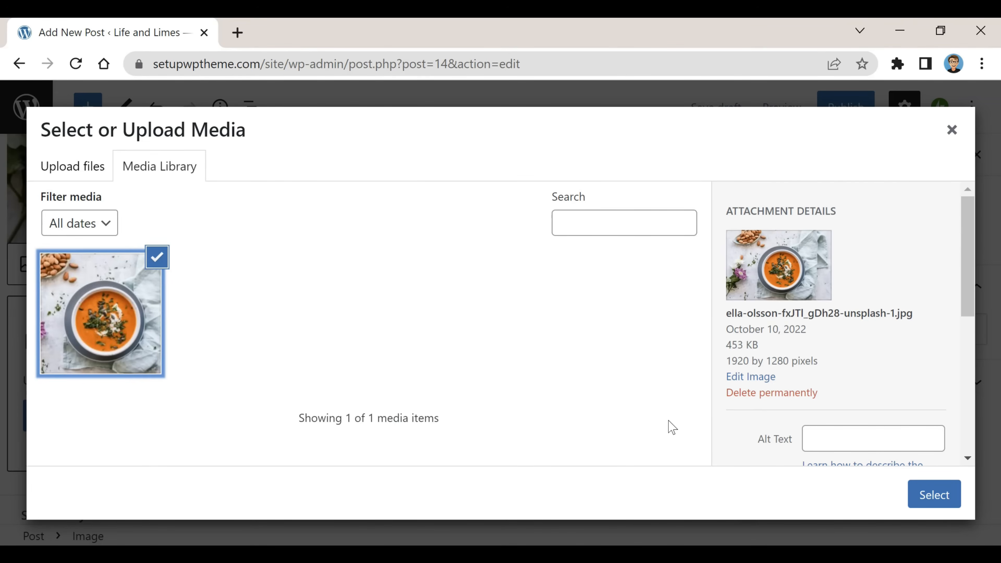
left_click(951, 130)
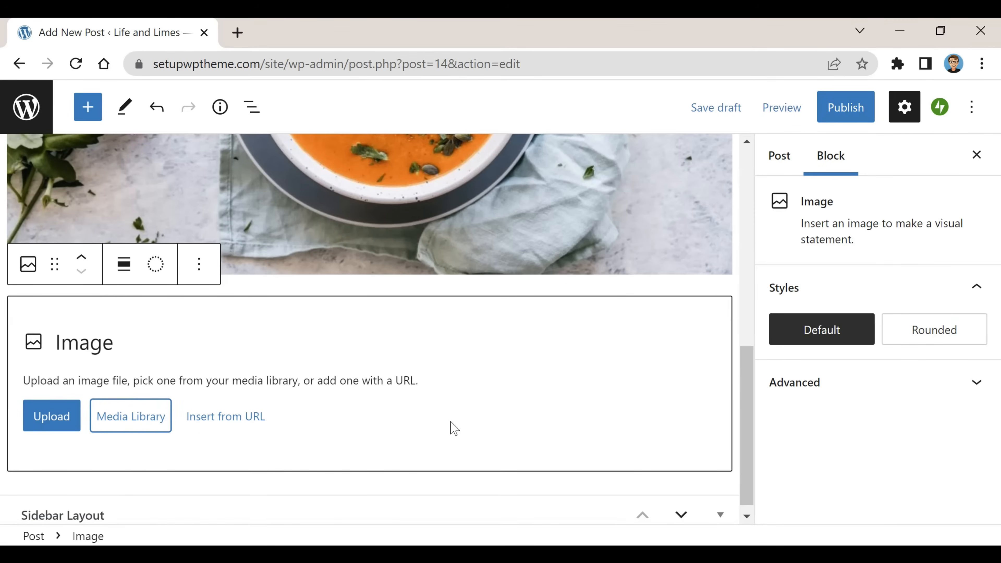
Try the Rounded style on the soup photo in the first Image block, and return it to Default.
scroll(454, 428, "up", 5)
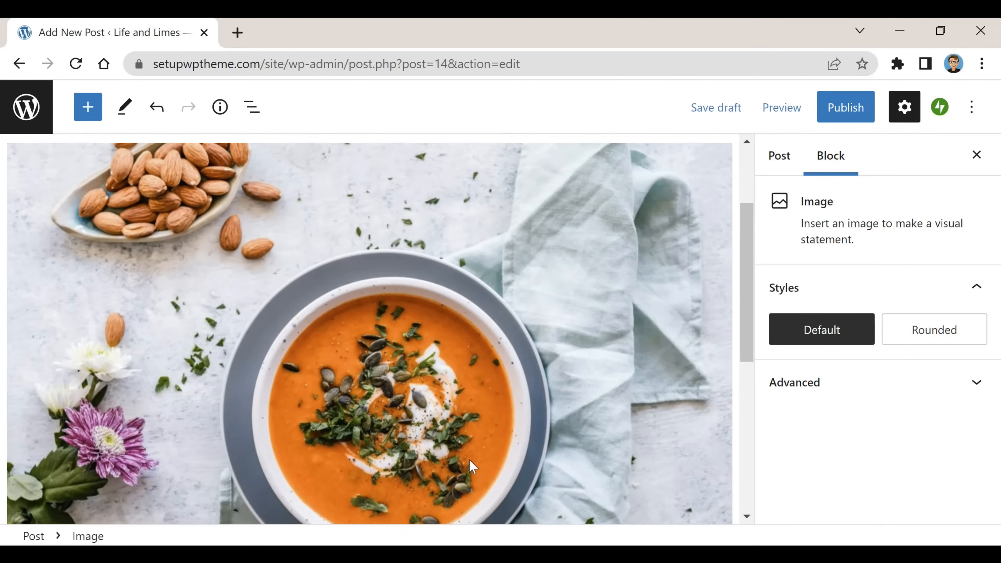
left_click(491, 310)
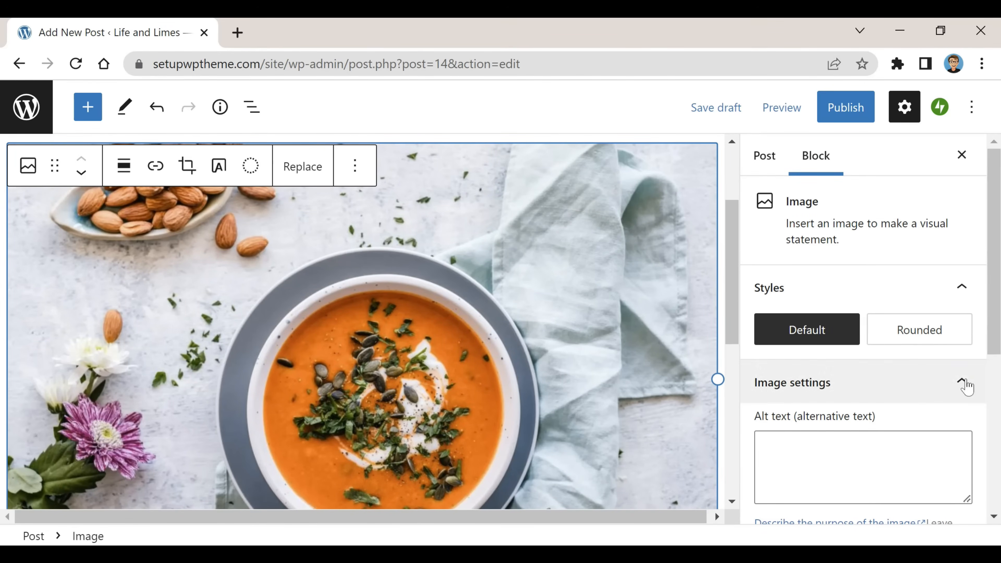
left_click(924, 333)
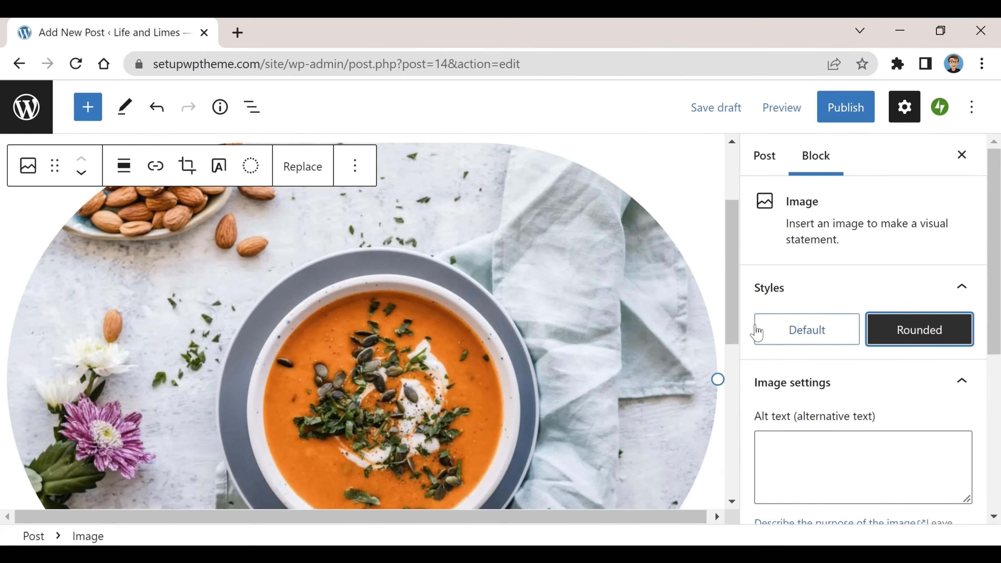
left_click(823, 339)
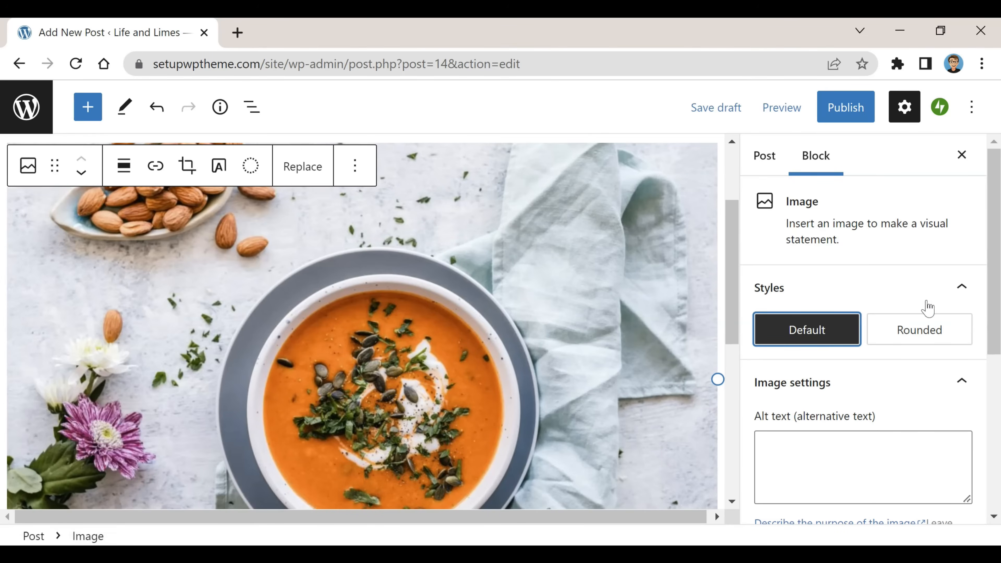
Try the Medium and Thumbnail image sizes on the soup photo, and return it to Large.
scroll(893, 324, "down", 6)
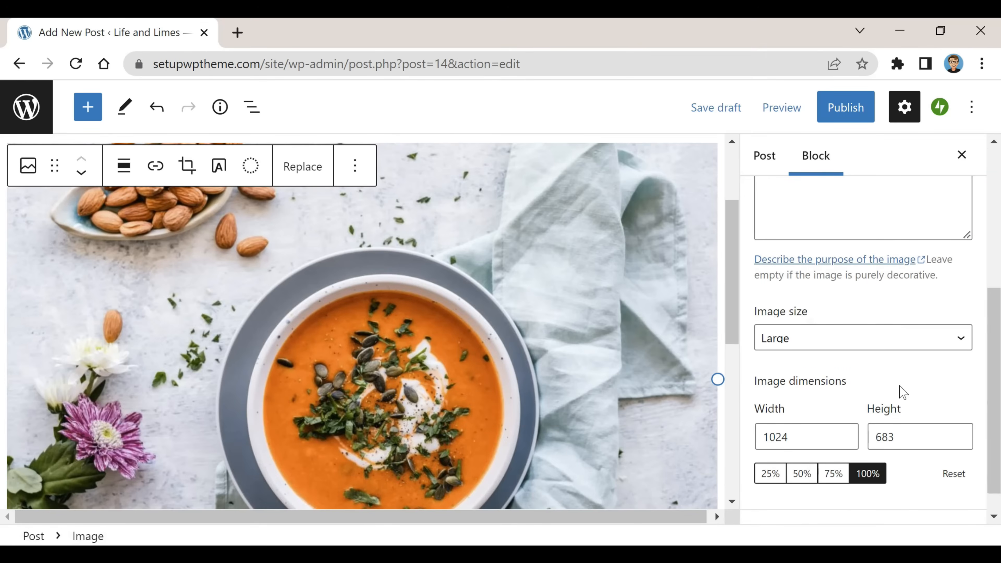
left_click(878, 339)
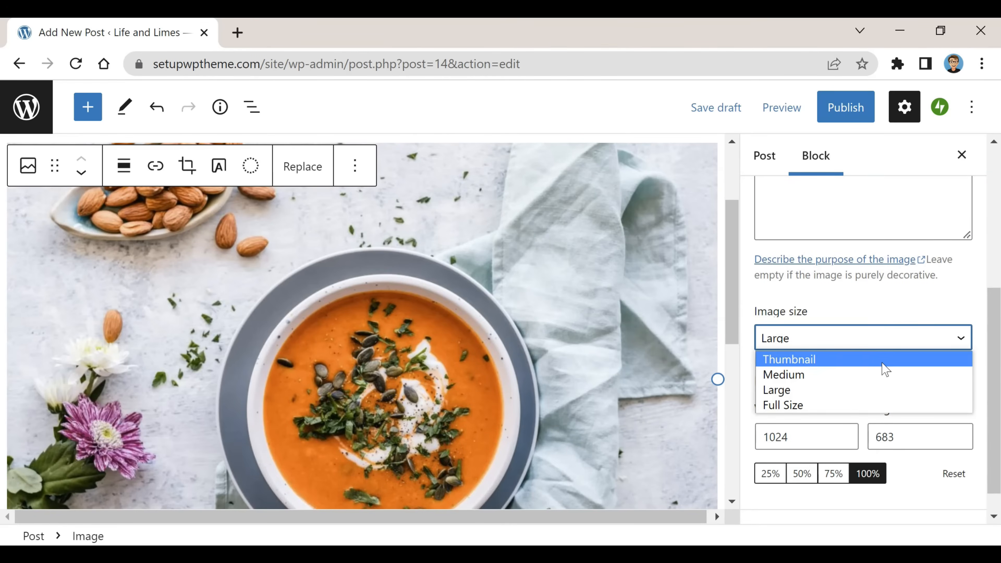
left_click(856, 377)
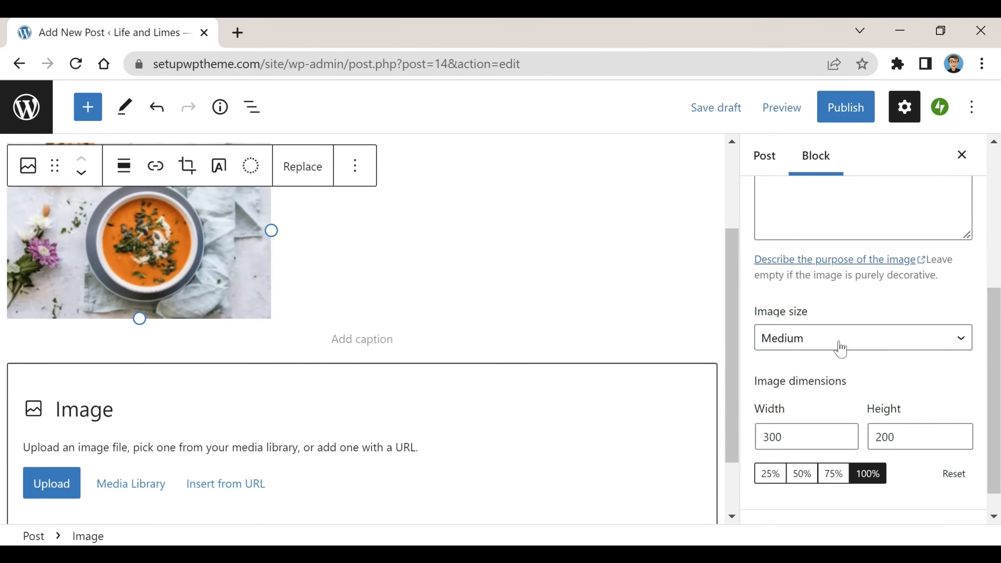
left_click(841, 343)
left_click(862, 362)
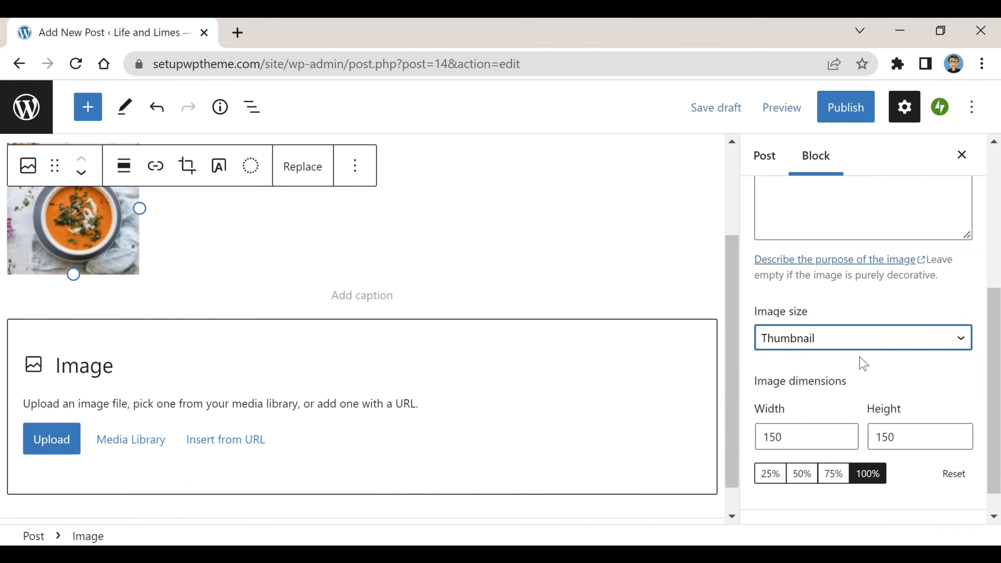
left_click(859, 335)
left_click(855, 406)
key("Up")
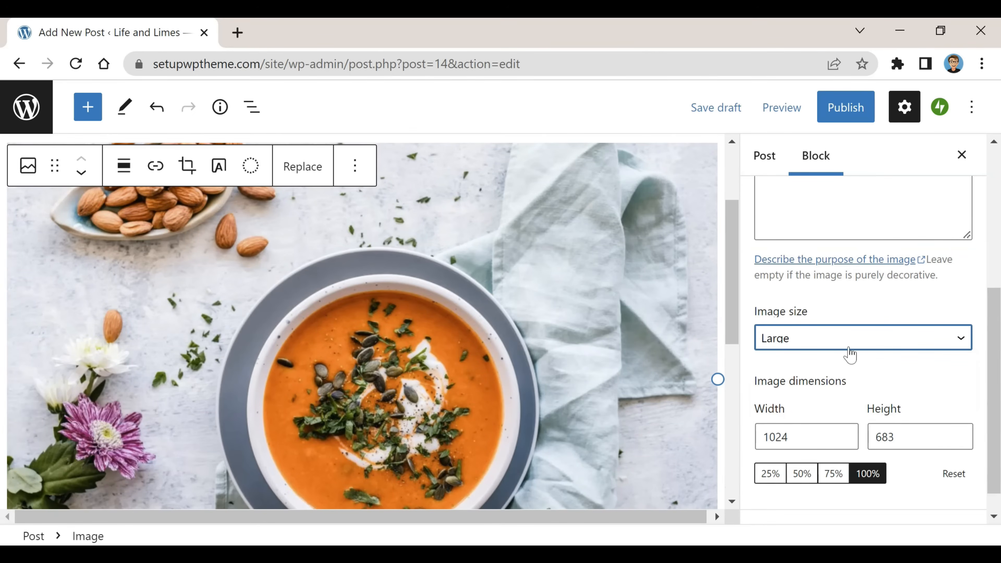
left_click(849, 344)
left_click(806, 375)
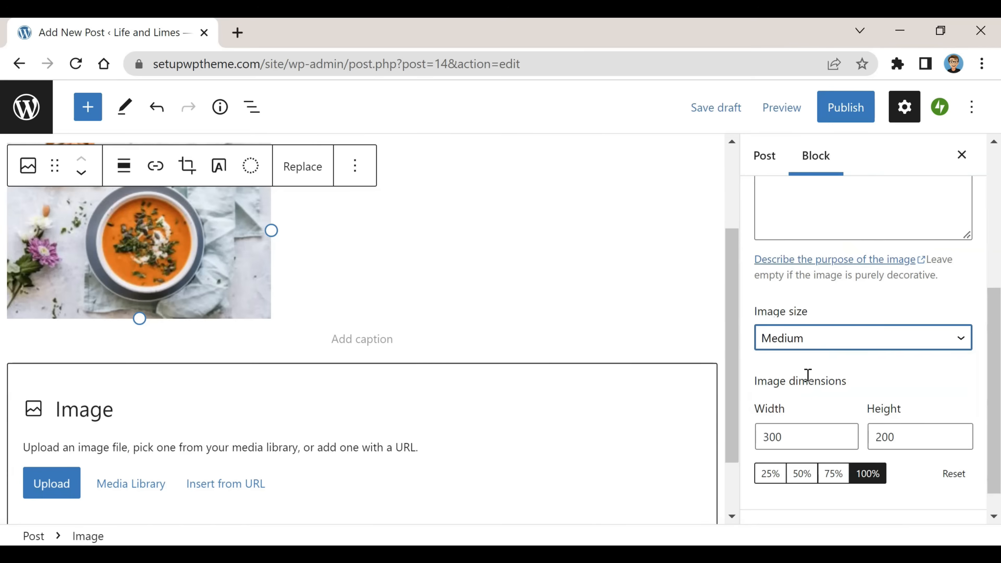
left_click(839, 347)
left_click(846, 389)
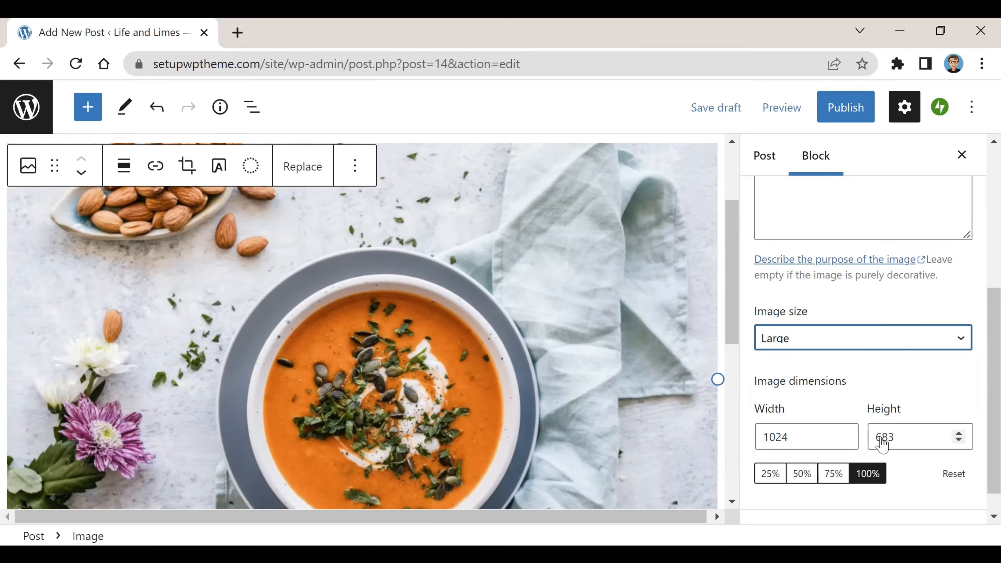
Scale the soup photo's dimensions to 50% and center-align it in the post.
left_click(833, 475)
left_click(804, 476)
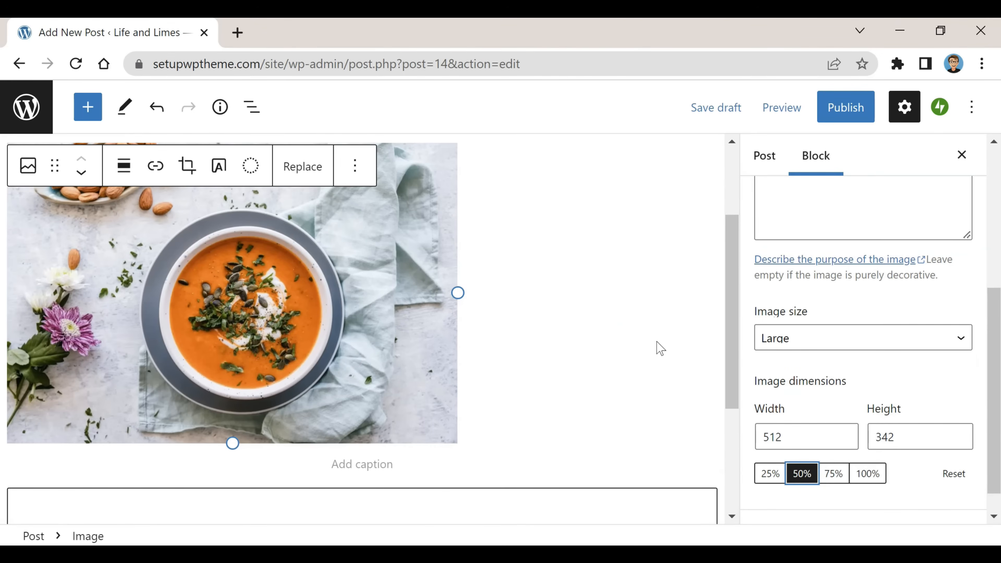
left_click(141, 314)
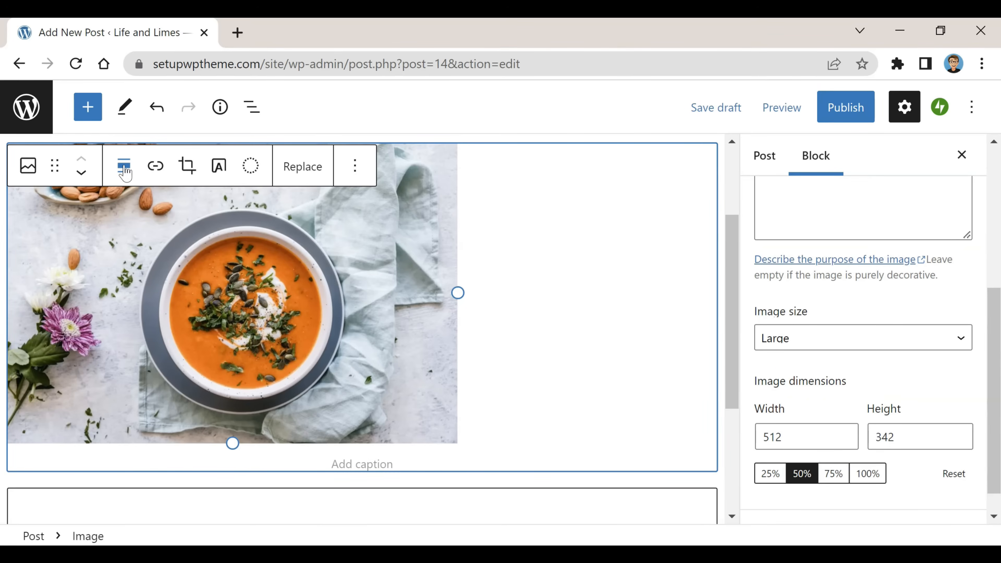
left_click(124, 167)
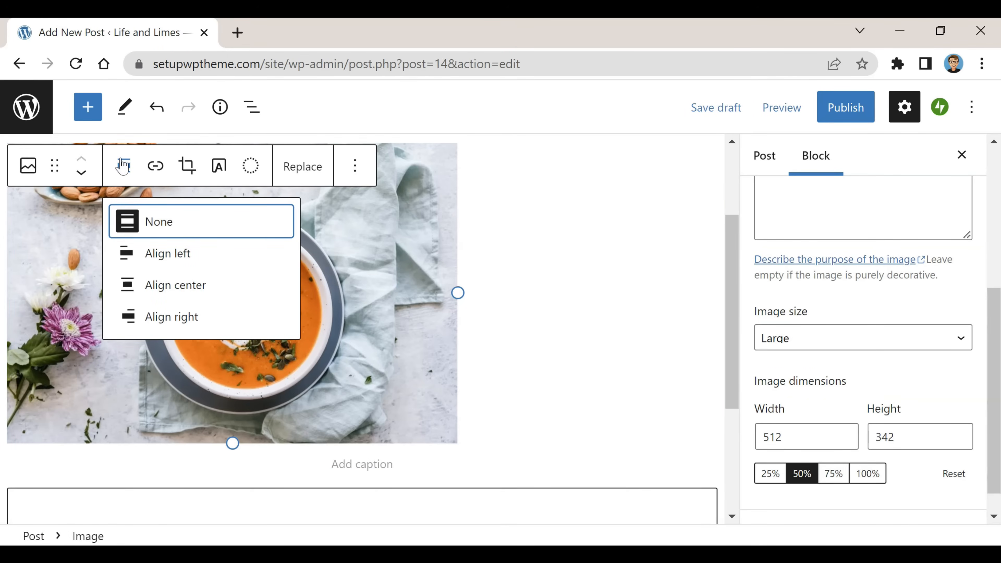
left_click(179, 285)
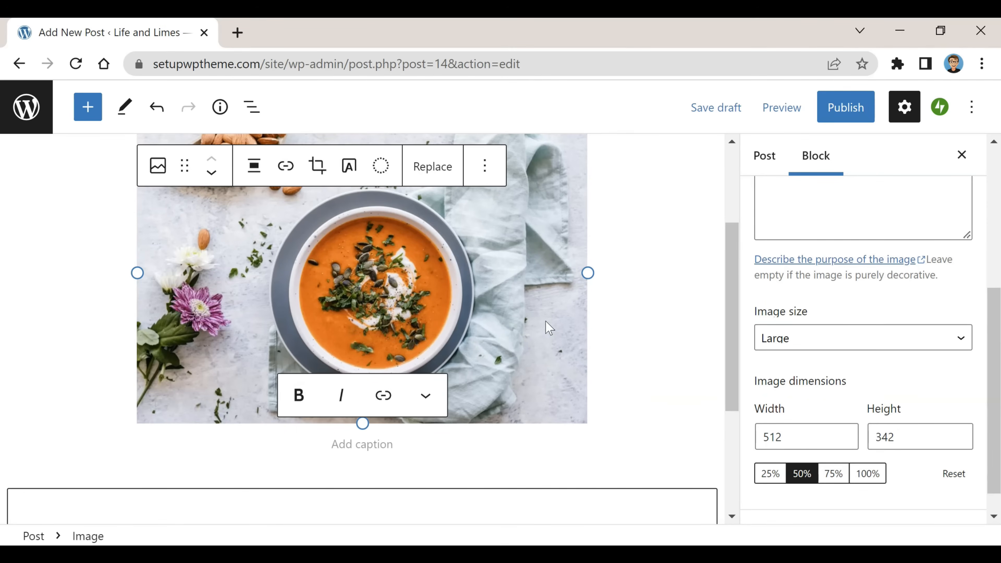
Try right alignment on the soup photo and return it to center alignment.
left_click(254, 166)
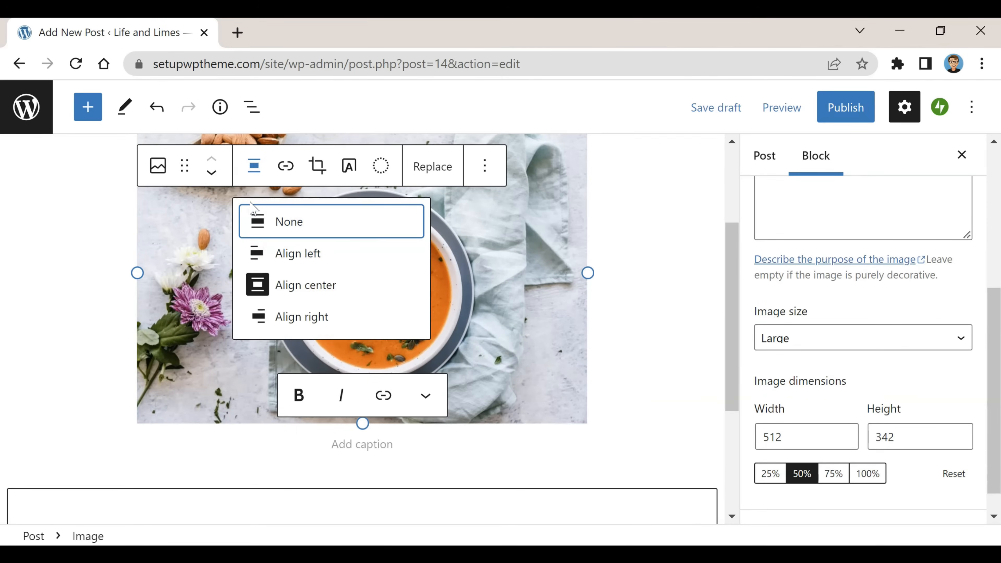
left_click(317, 318)
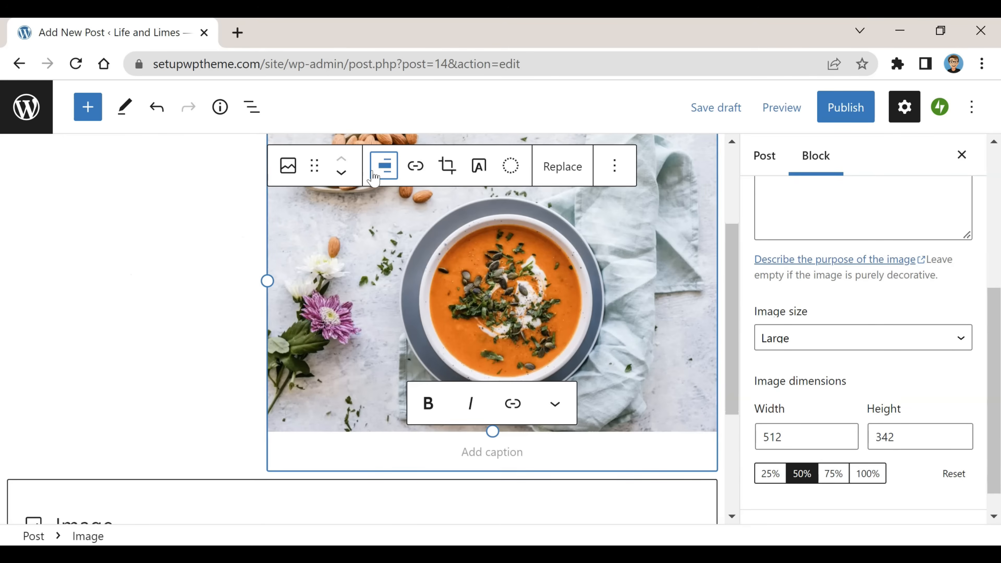
left_click(386, 174)
left_click(439, 278)
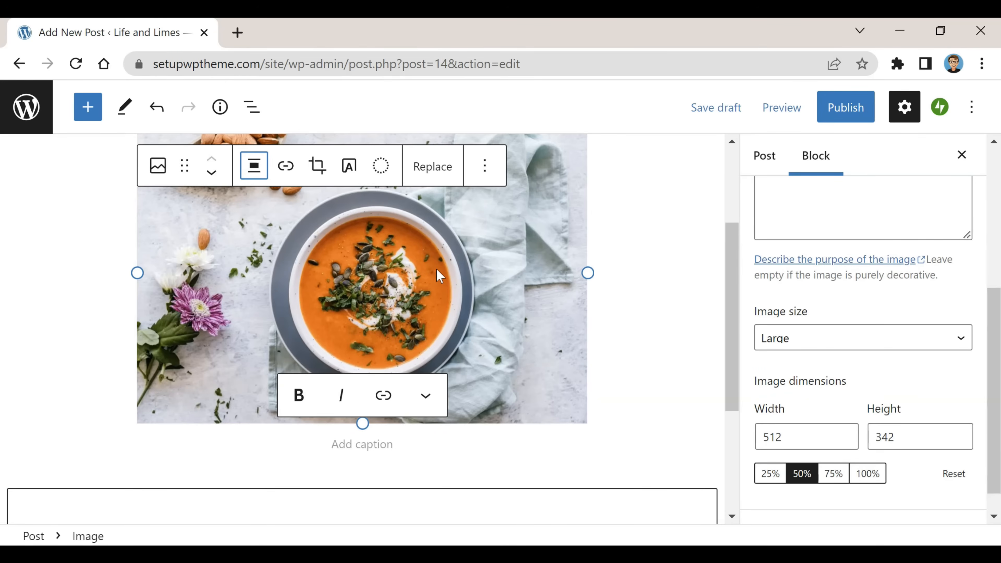
Look at the link options of the soup photo without adding a link.
left_click(286, 166)
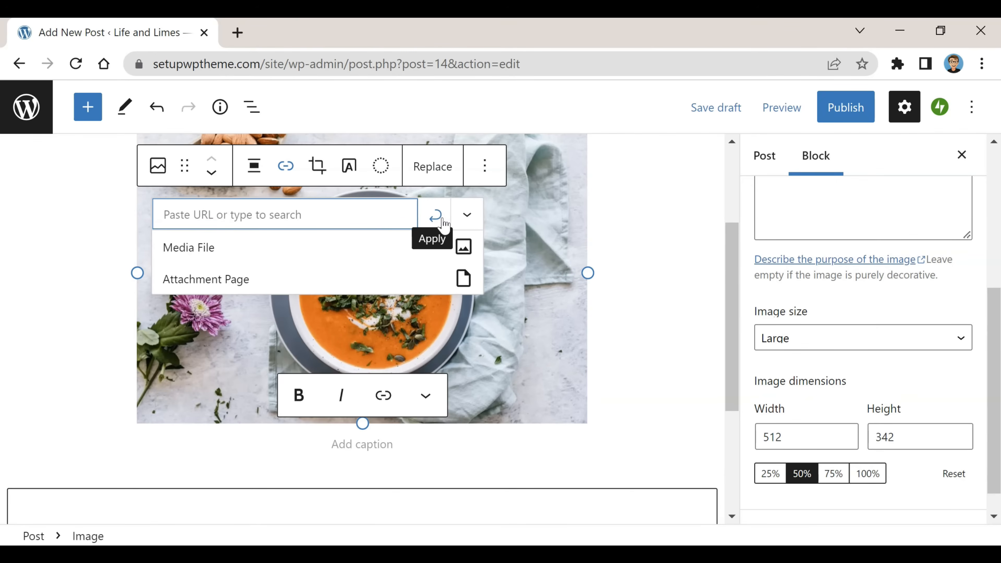
left_click(564, 241)
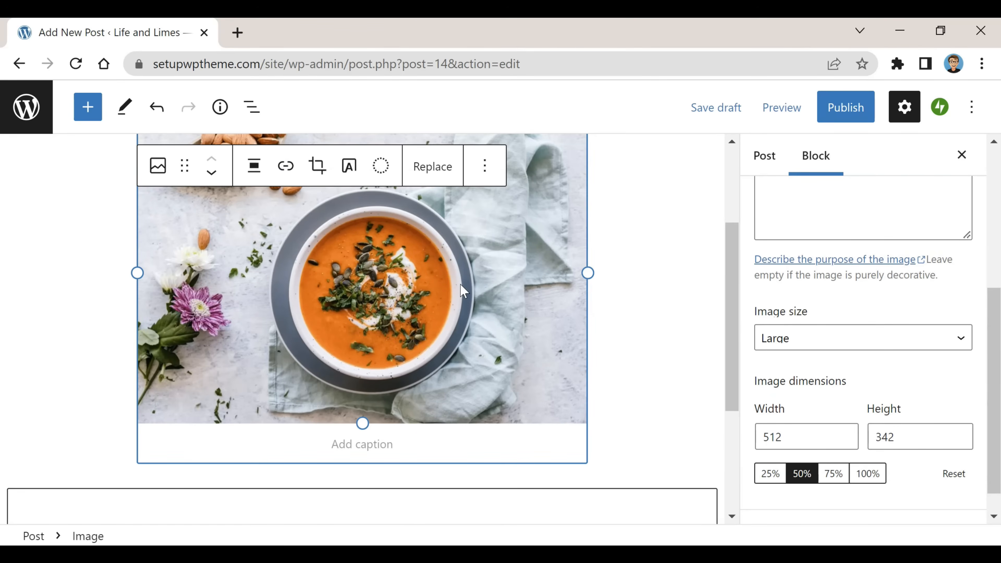
Try zooming and repositioning the soup photo in crop mode, zoom back out to the whole picture and apply.
left_click(320, 167)
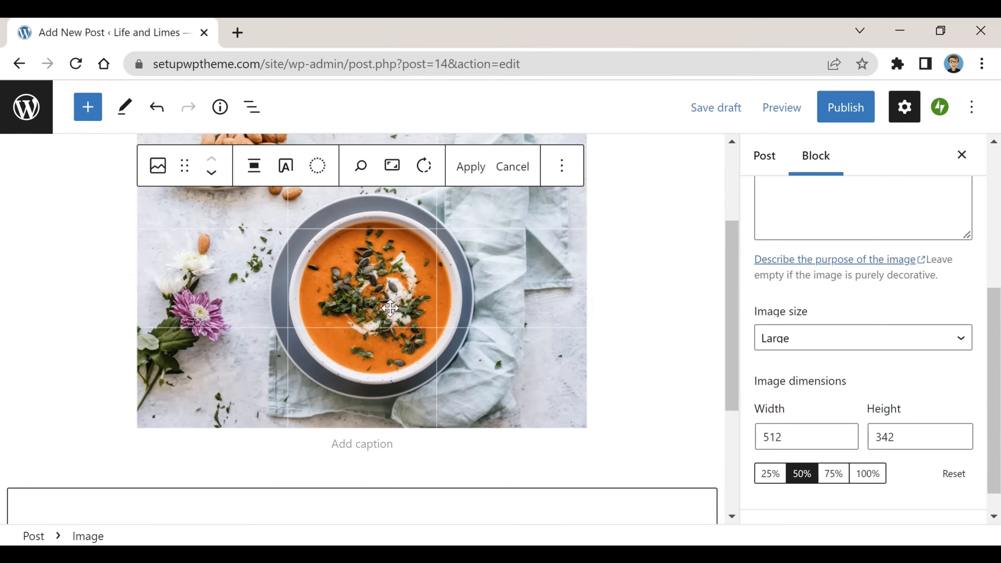
scroll(390, 308, "up", 5)
scroll(390, 307, "down", 5)
scroll(389, 307, "up", 5)
scroll(389, 307, "down", 5)
scroll(405, 272, "up", 5)
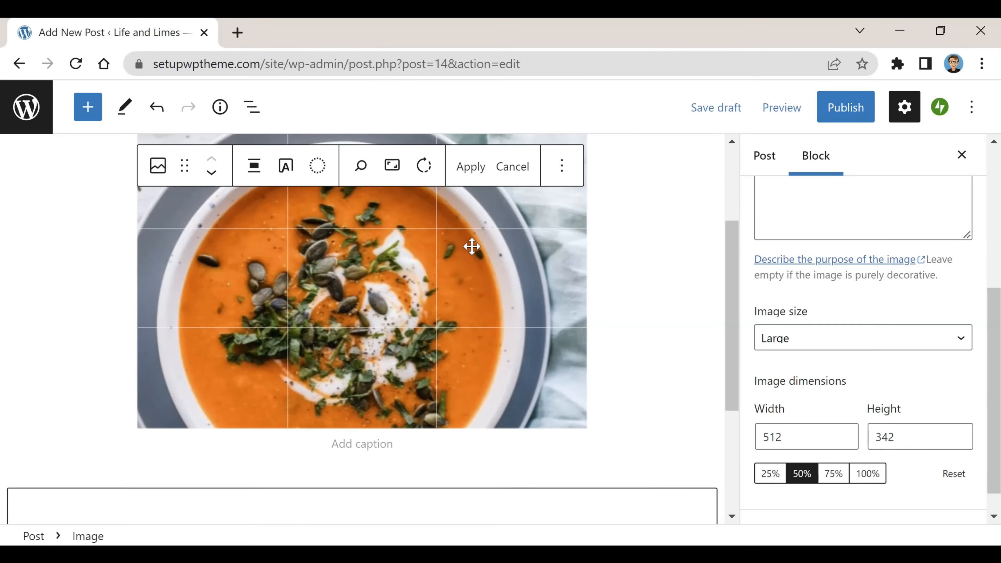
left_click_drag(471, 247, 339, 341)
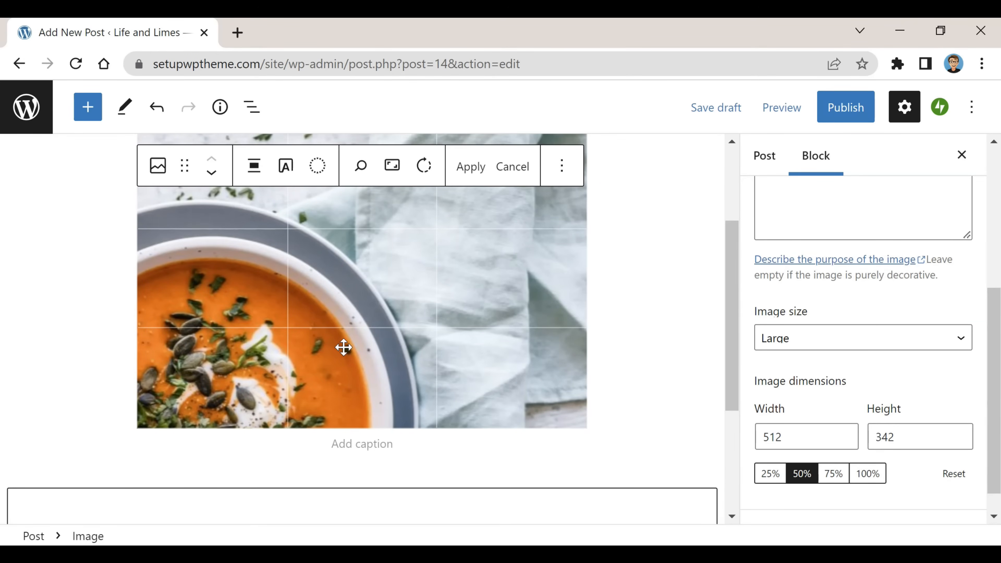
scroll(420, 290, "down", 5)
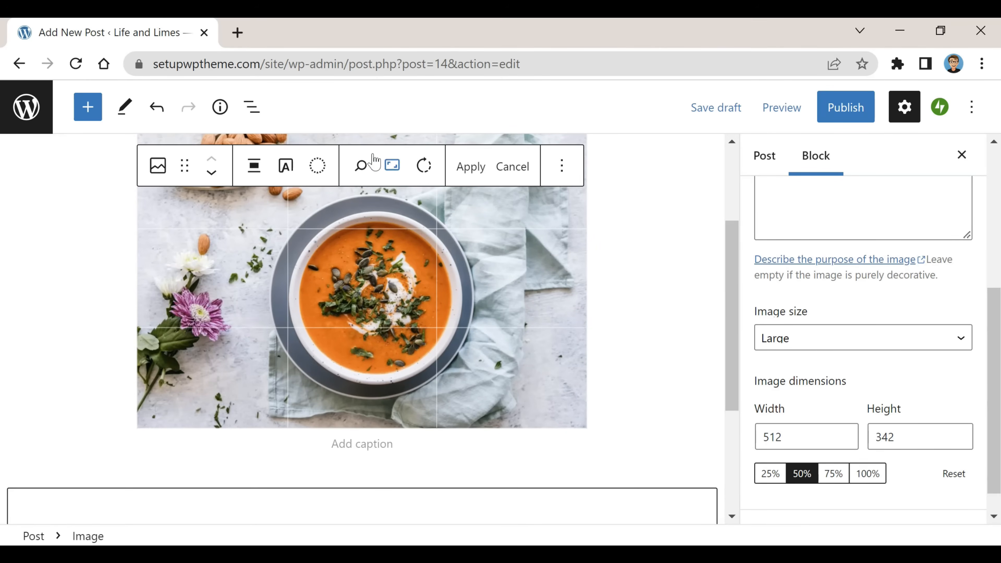
left_click(471, 166)
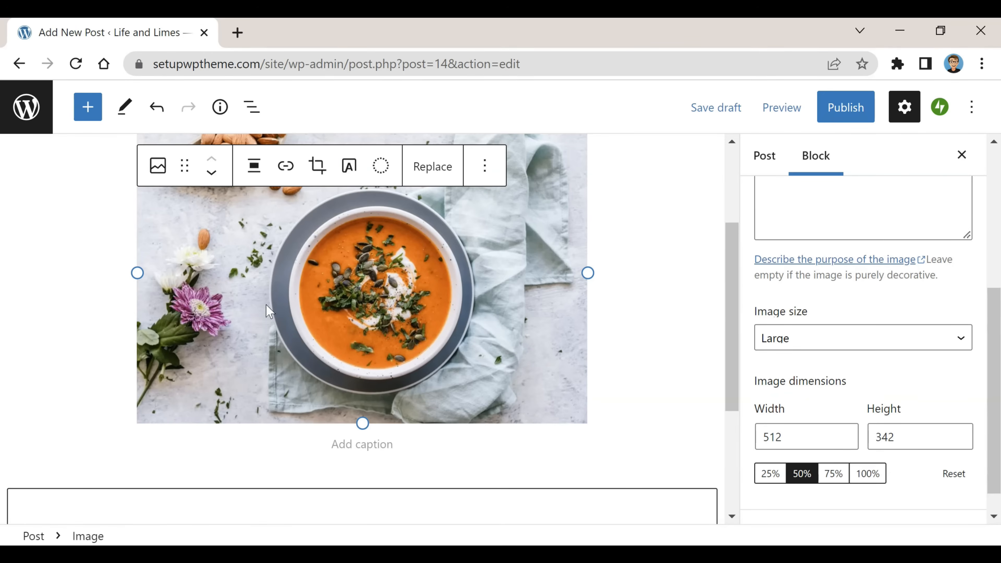
Turn the soup photo into a Cover block with the overlay text "Tomato Basil Soup".
left_click(348, 168)
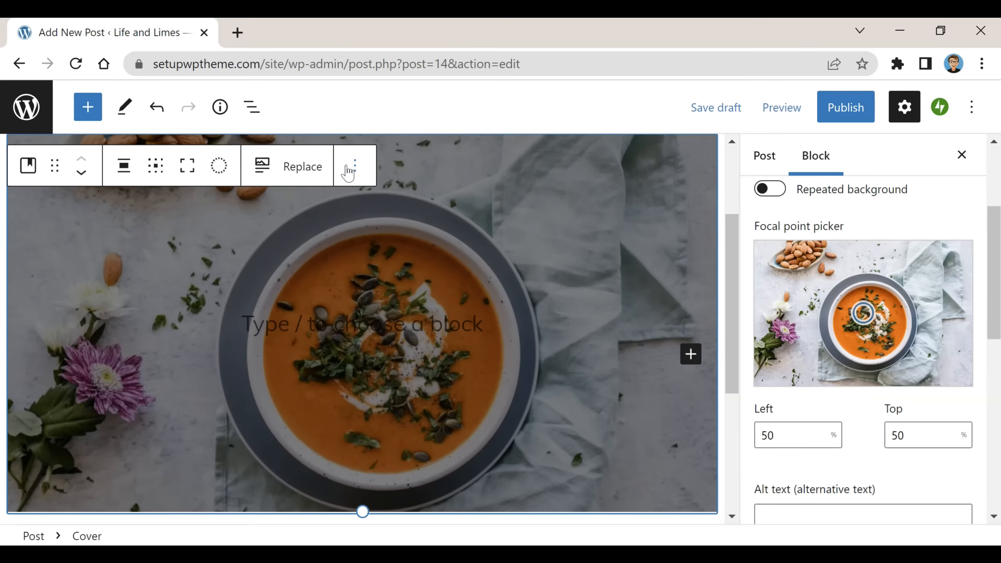
left_click(390, 326)
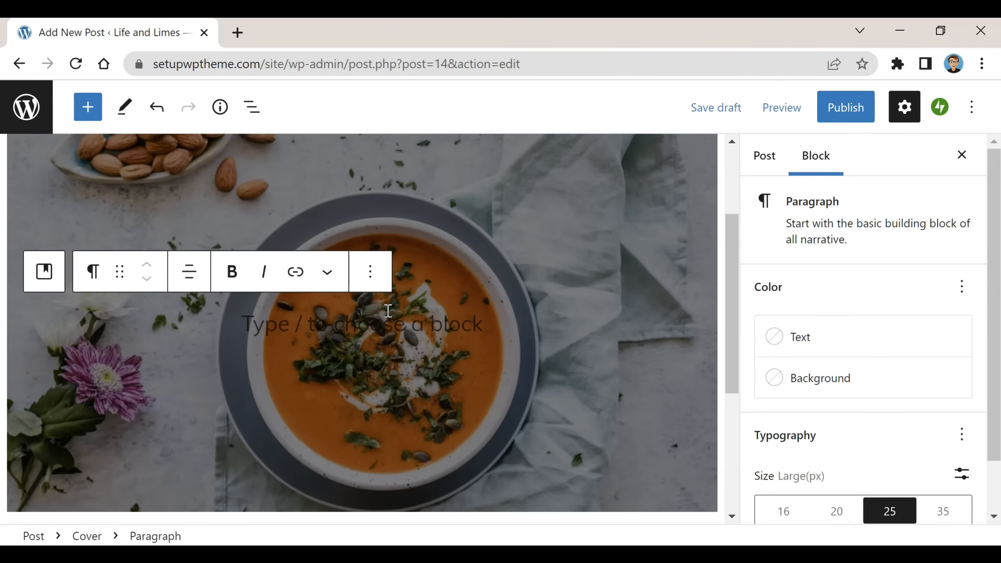
type("Tomat")
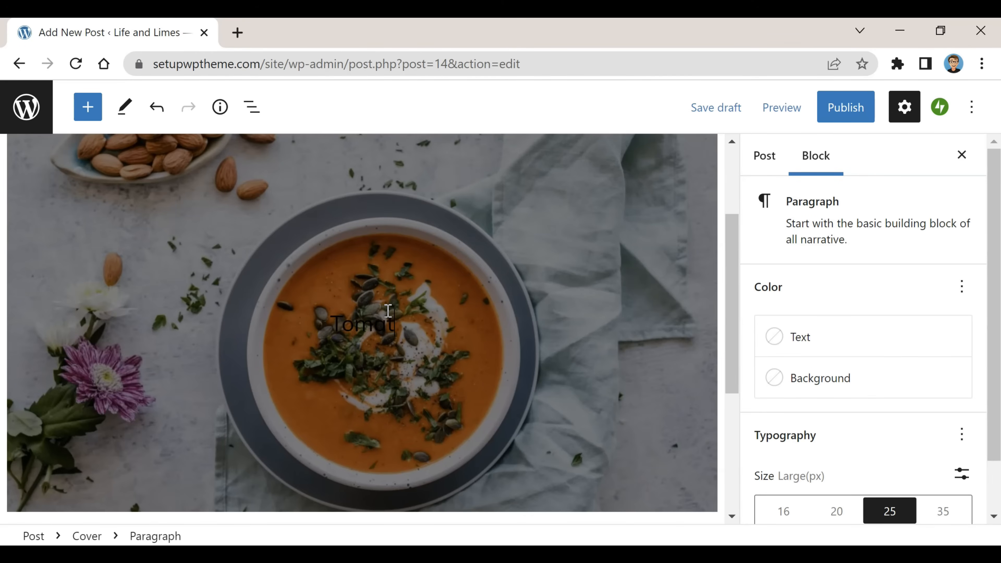
type("o Basil Soup")
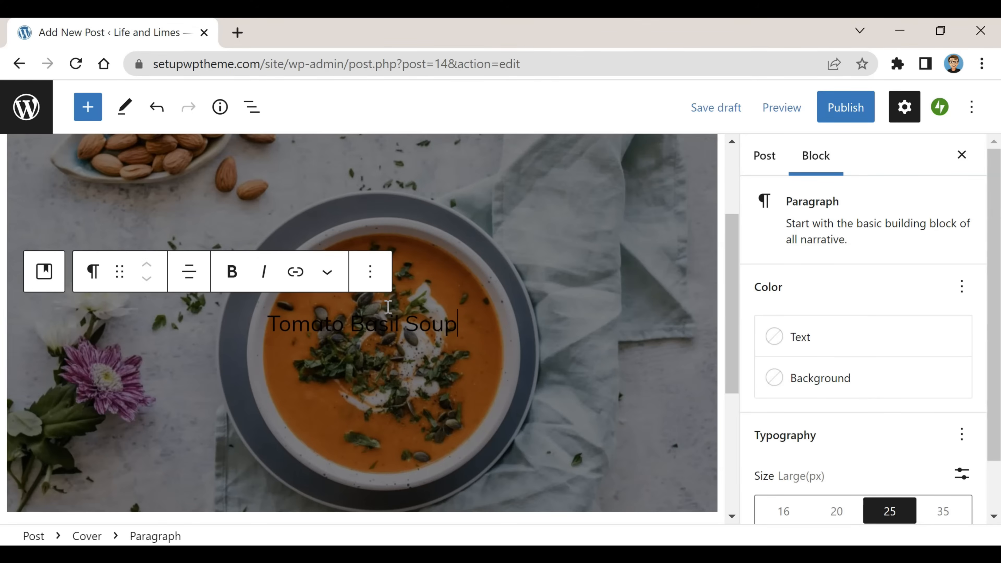
Set the text color of the "Tomato Basil Soup" overlay on the Cover block to white.
triple_click(375, 324)
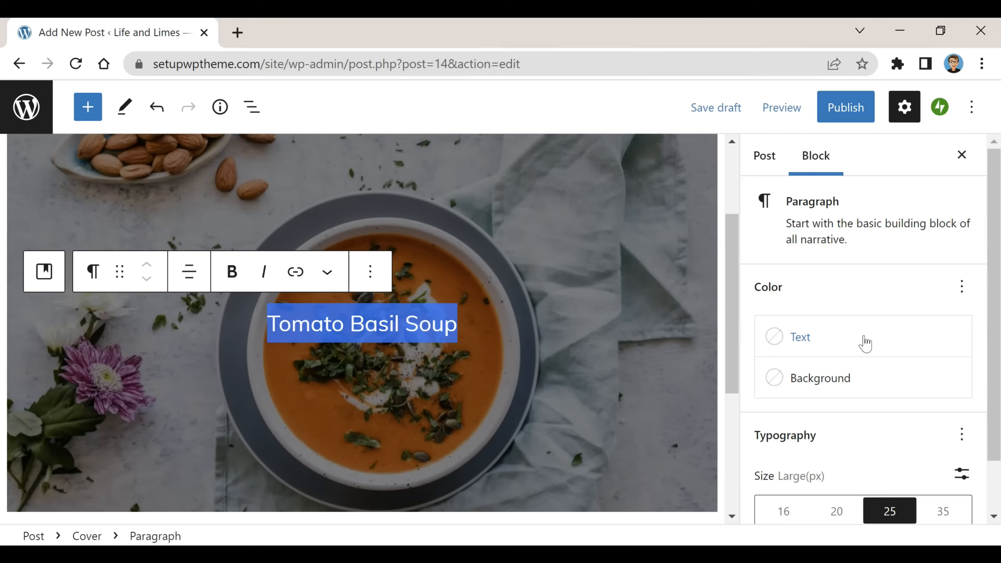
scroll(862, 342, "down", 1)
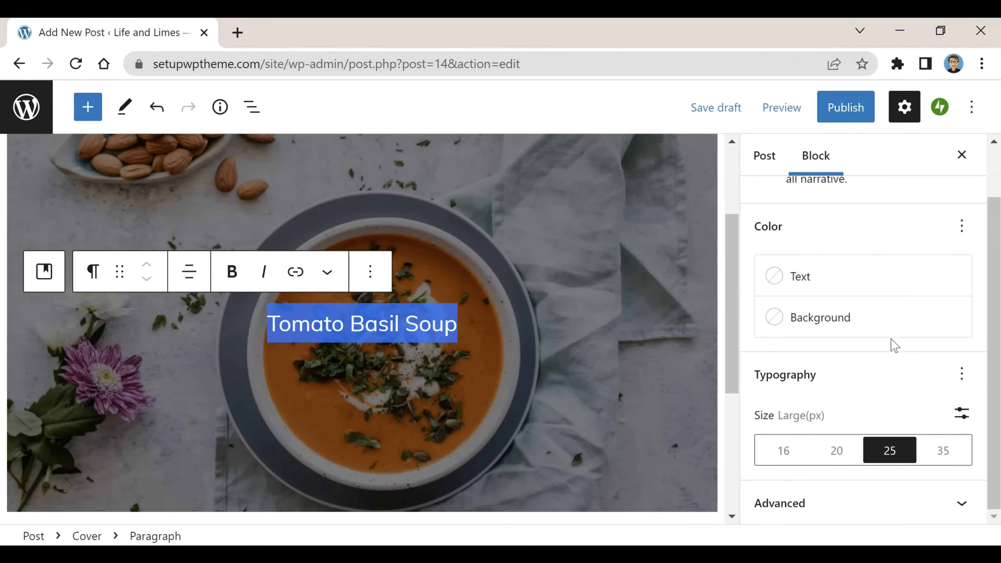
left_click(829, 279)
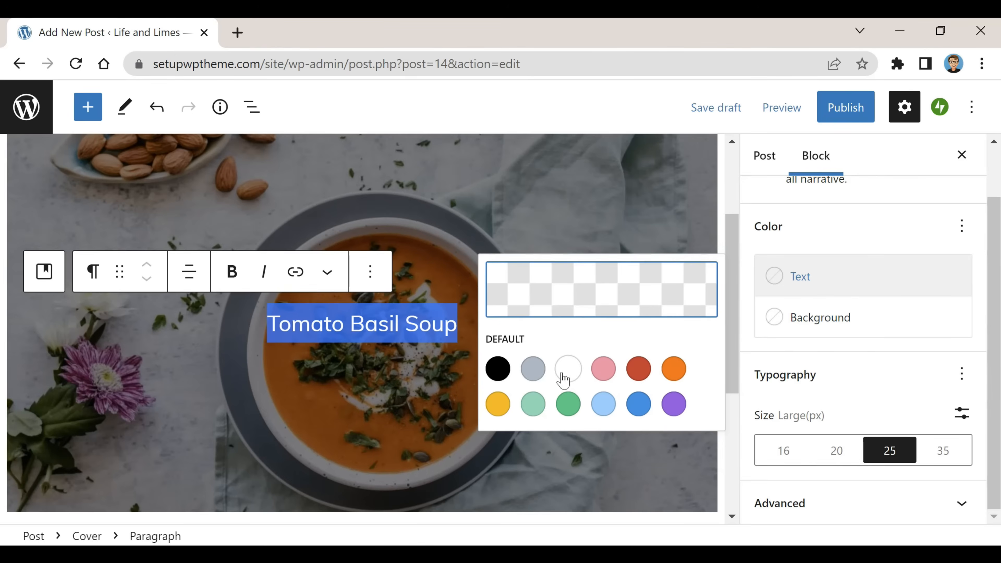
left_click(567, 369)
left_click(405, 323)
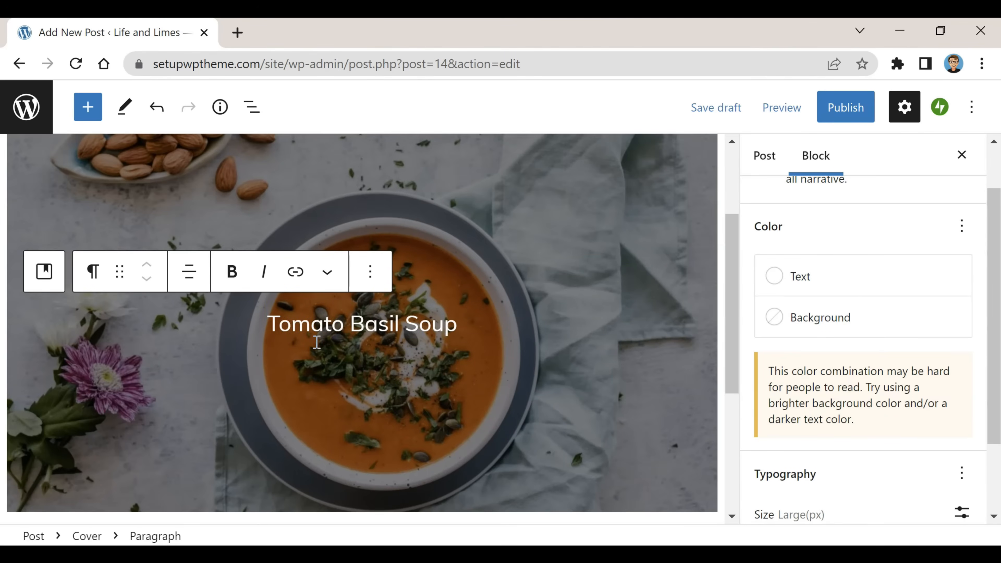
left_click(598, 388)
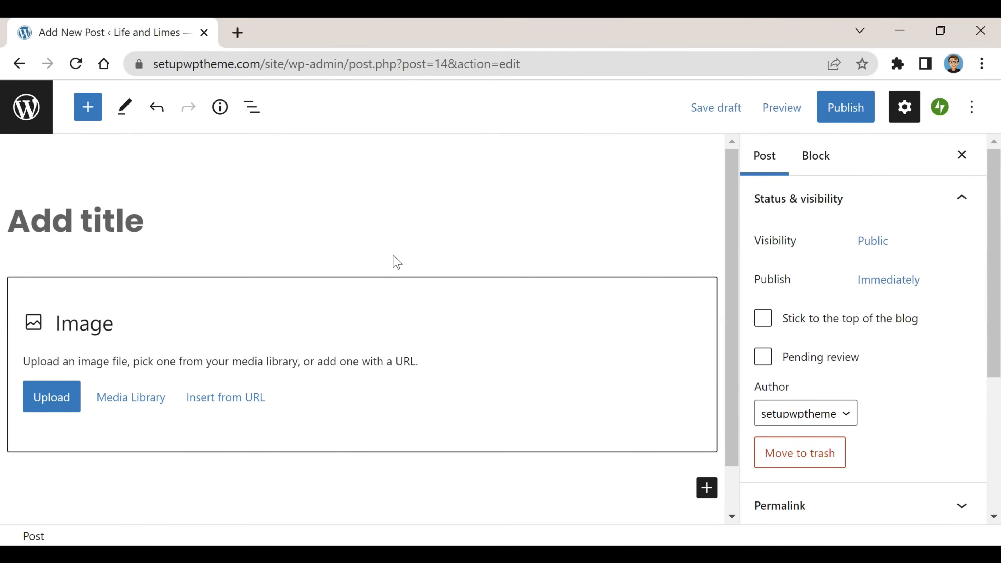
Delete the empty Image block from the post and open the full library of available blocks.
left_click(443, 420)
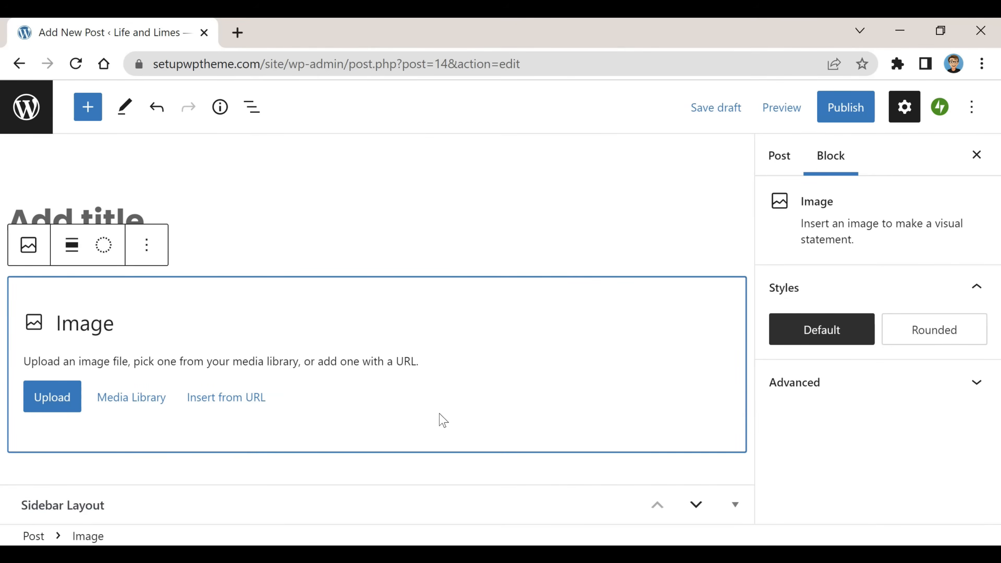
key("Delete")
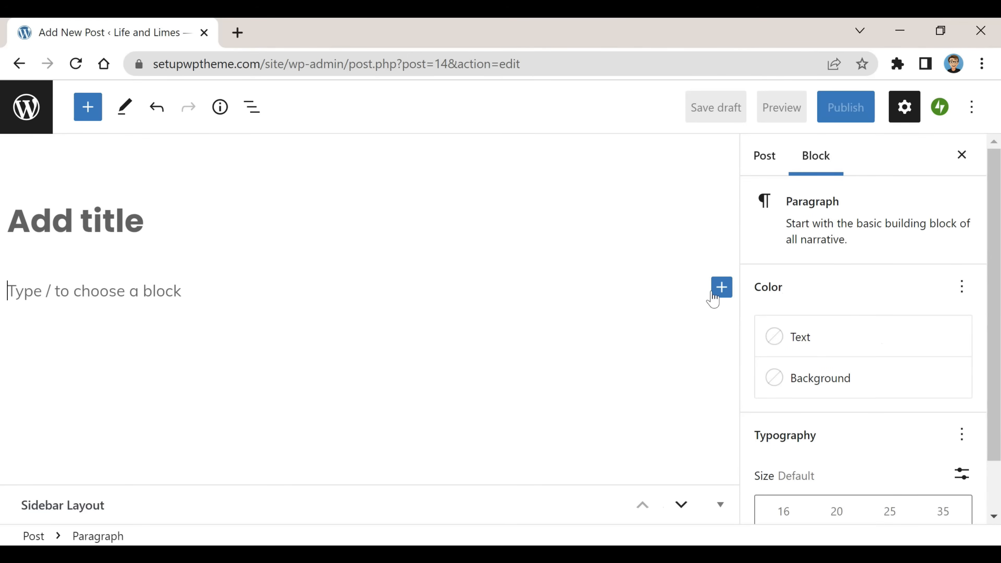
left_click(721, 289)
scroll(617, 447, "down", 1)
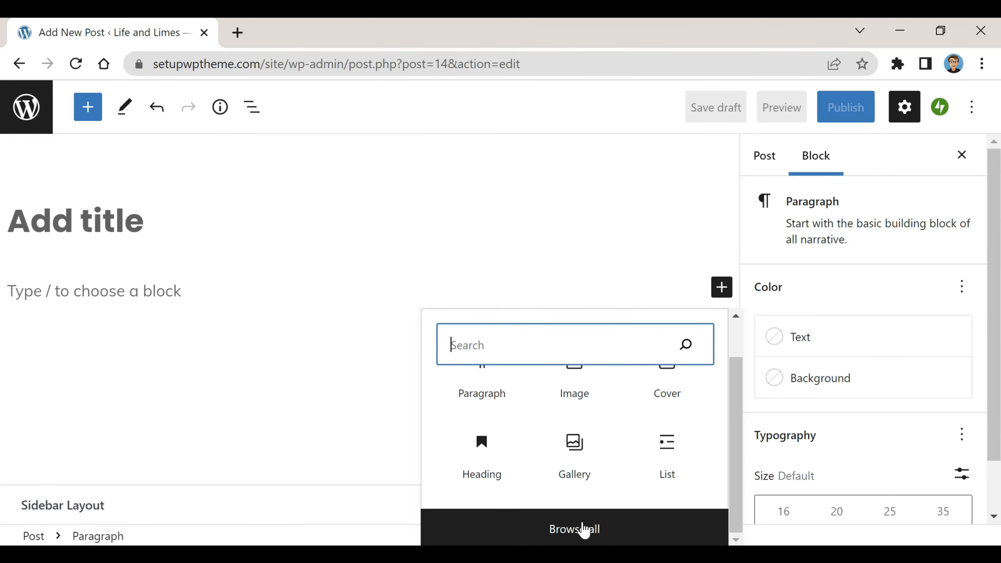
left_click(577, 532)
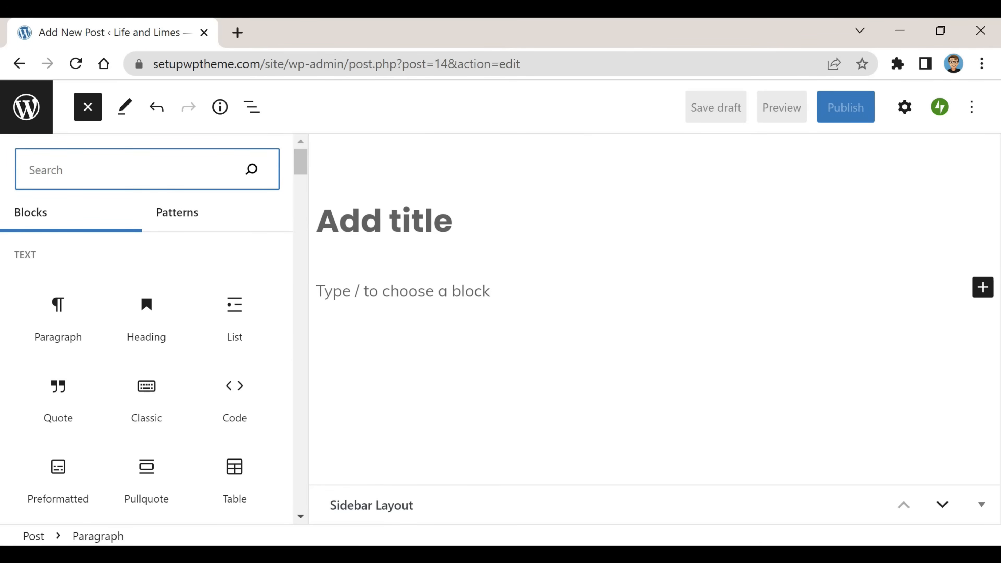
Look through the Text and Media categories of the block library.
scroll(104, 331, "down", 4)
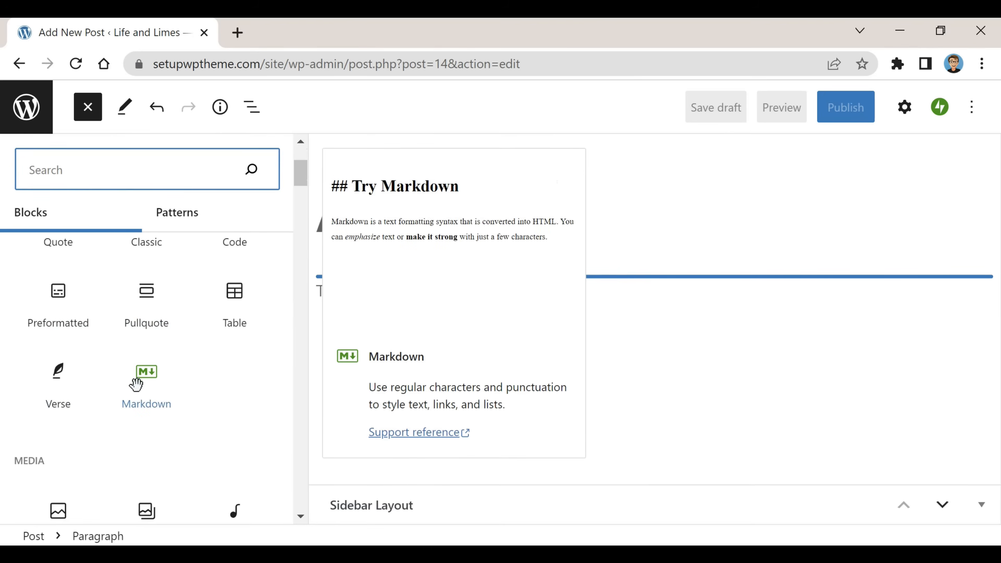
scroll(234, 382, "up", 5)
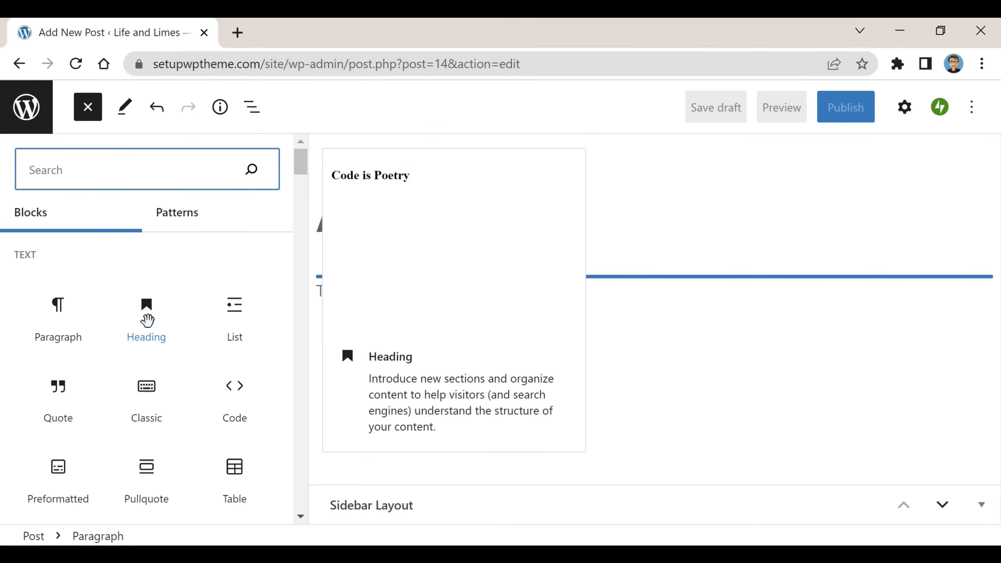
scroll(147, 320, "down", 3)
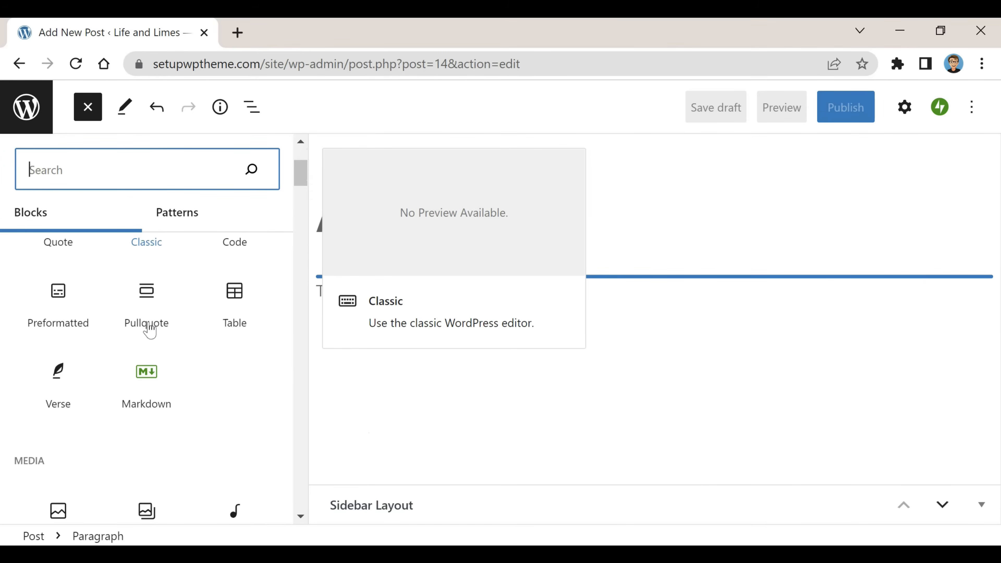
scroll(145, 322, "down", 4)
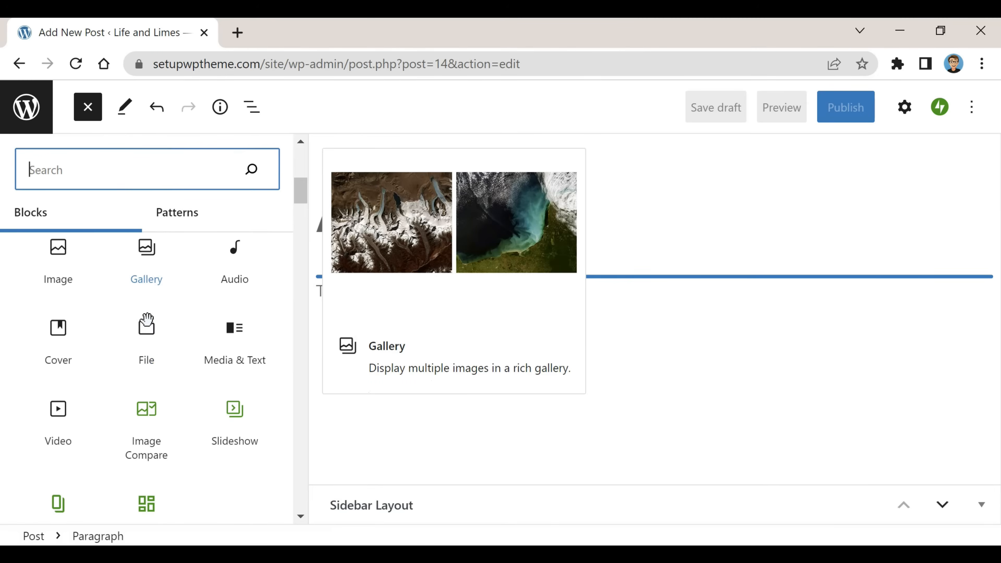
scroll(65, 346, "up", 2)
scroll(250, 331, "down", 2)
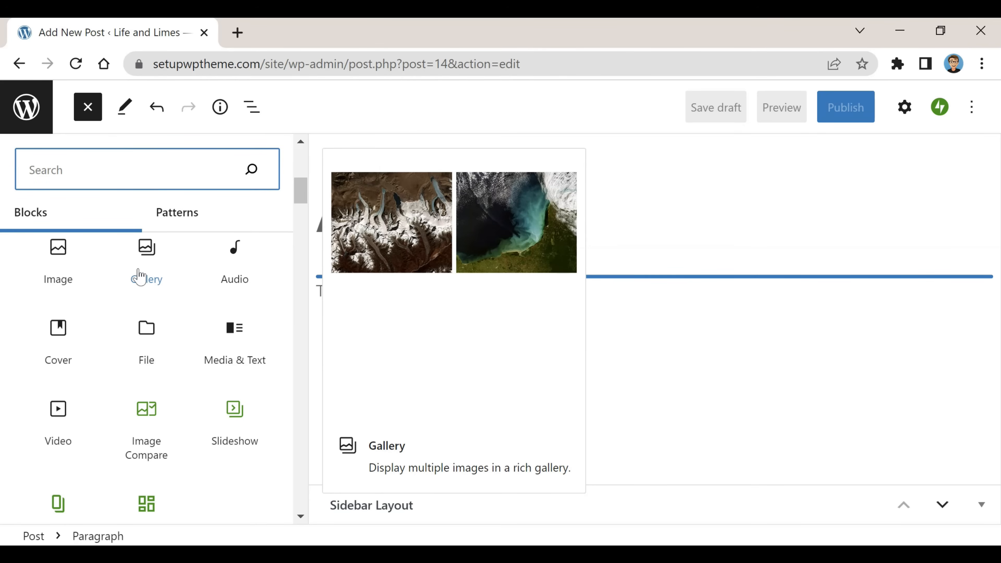
scroll(139, 277, "down", 2)
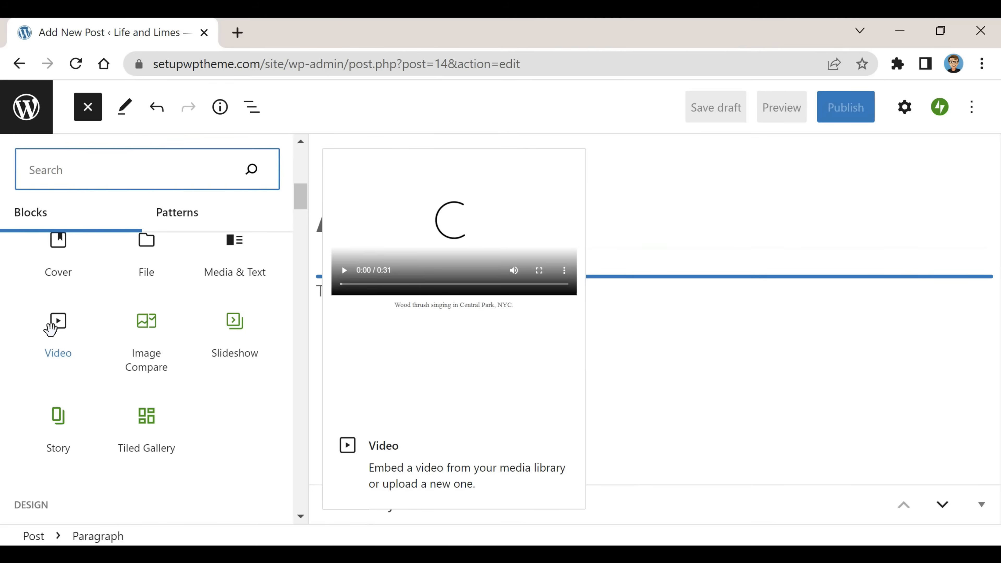
Look through the Design and Widgets categories of the block library.
scroll(51, 328, "down", 6)
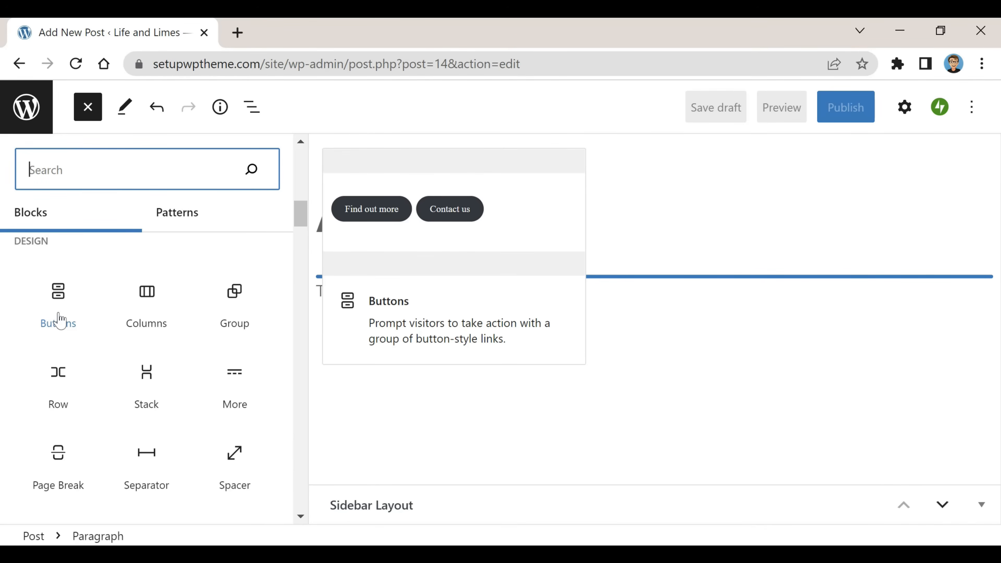
scroll(59, 320, "down", 2)
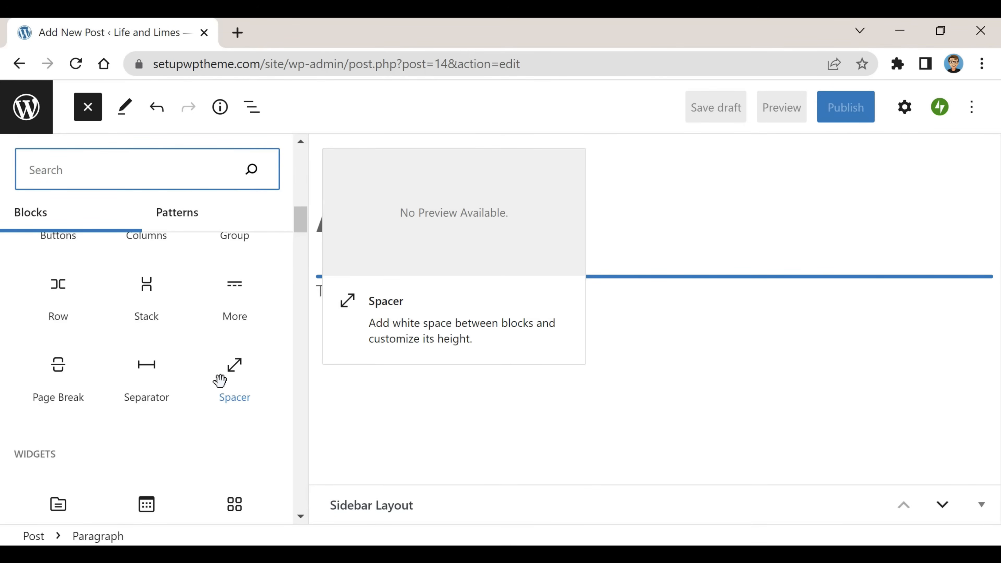
scroll(220, 380, "down", 6)
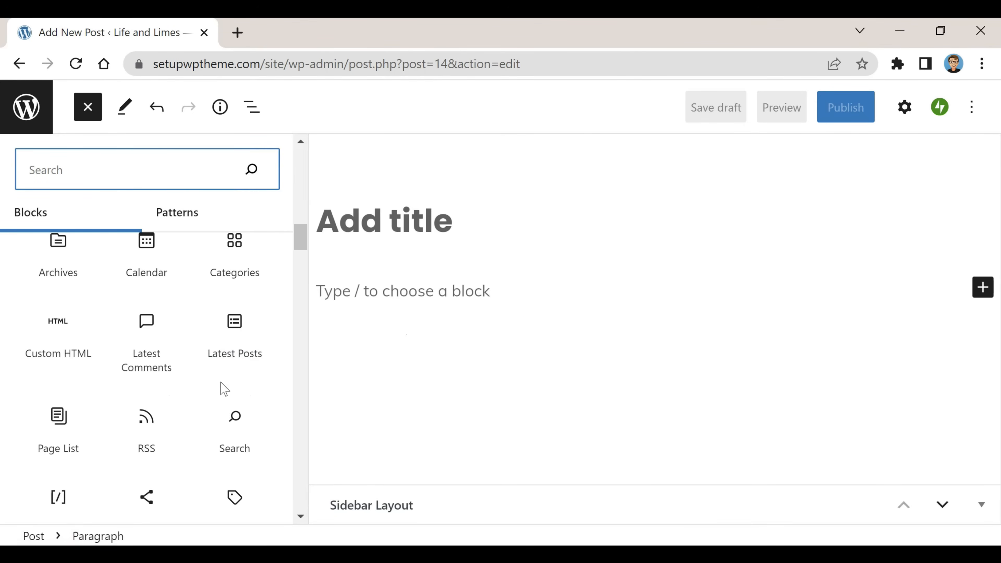
scroll(224, 388, "down", 2)
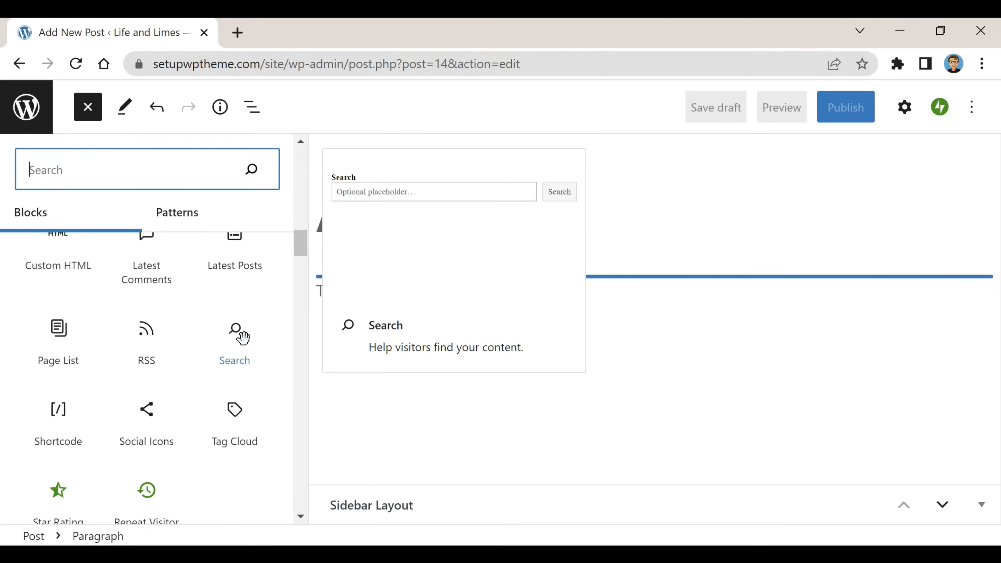
scroll(240, 337, "down", 2)
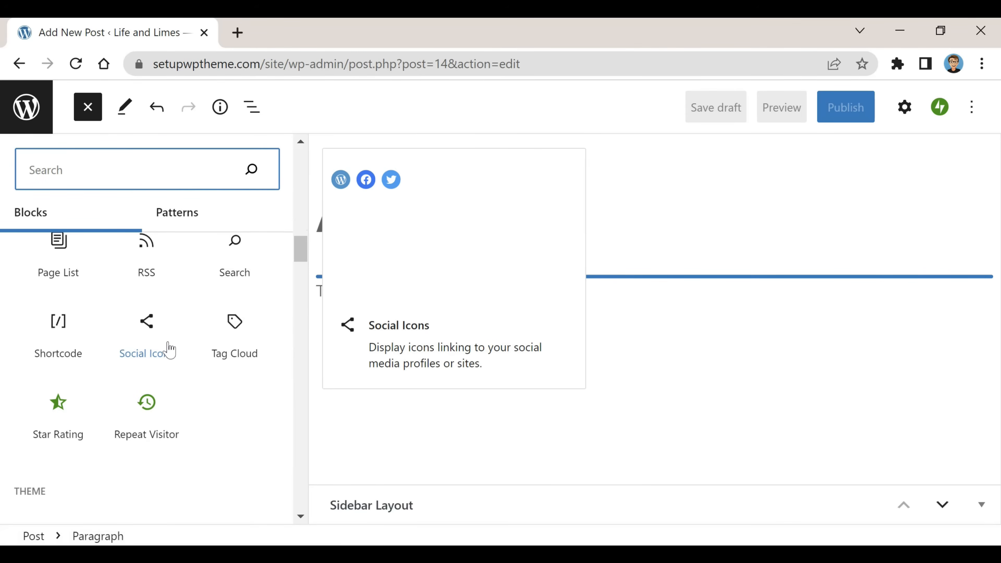
Look through the Theme and Embeds categories of the block library, including the social media and video embeds.
scroll(203, 411, "down", 6)
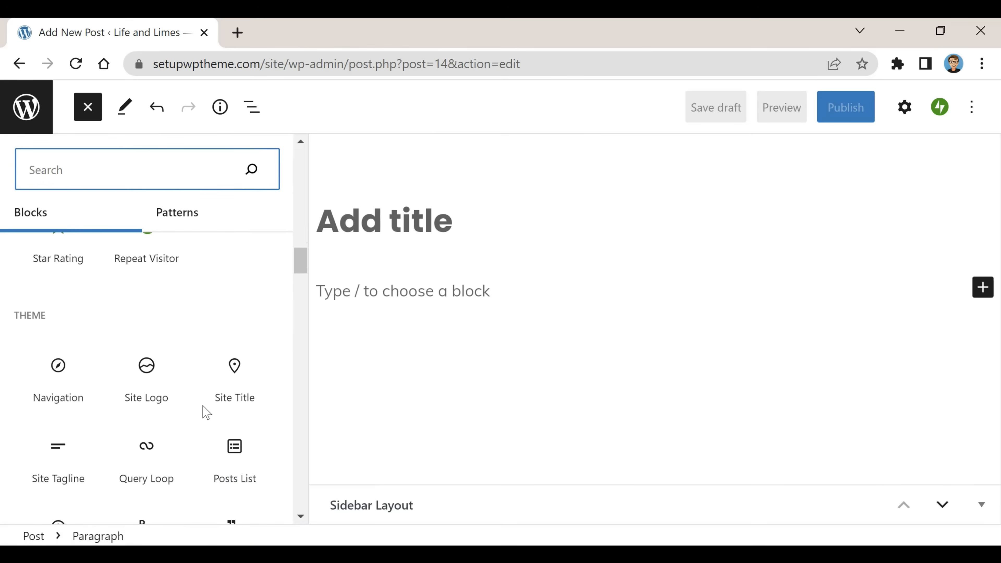
scroll(214, 340, "down", 9)
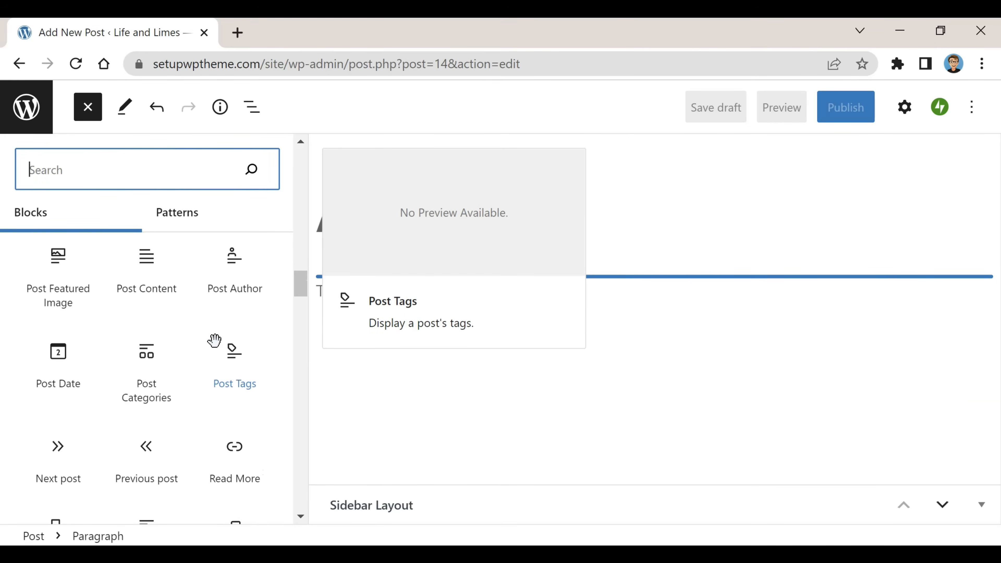
scroll(214, 340, "down", 8)
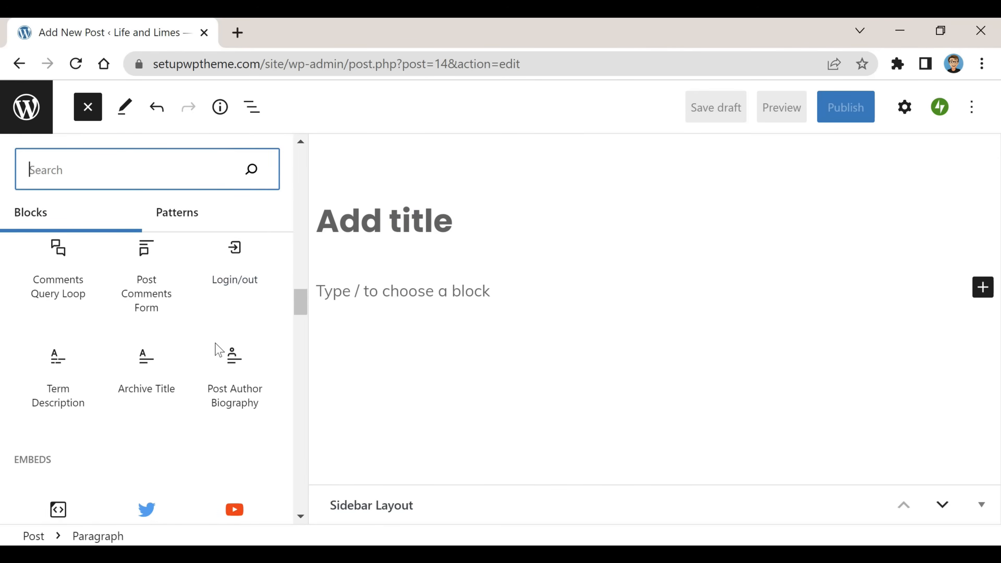
scroll(218, 362, "down", 2)
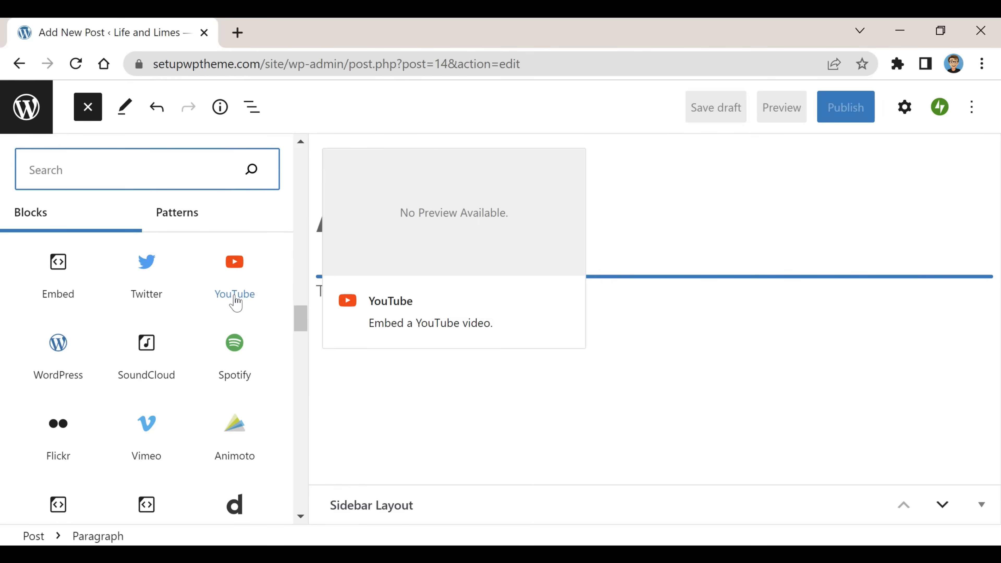
scroll(236, 303, "down", 2)
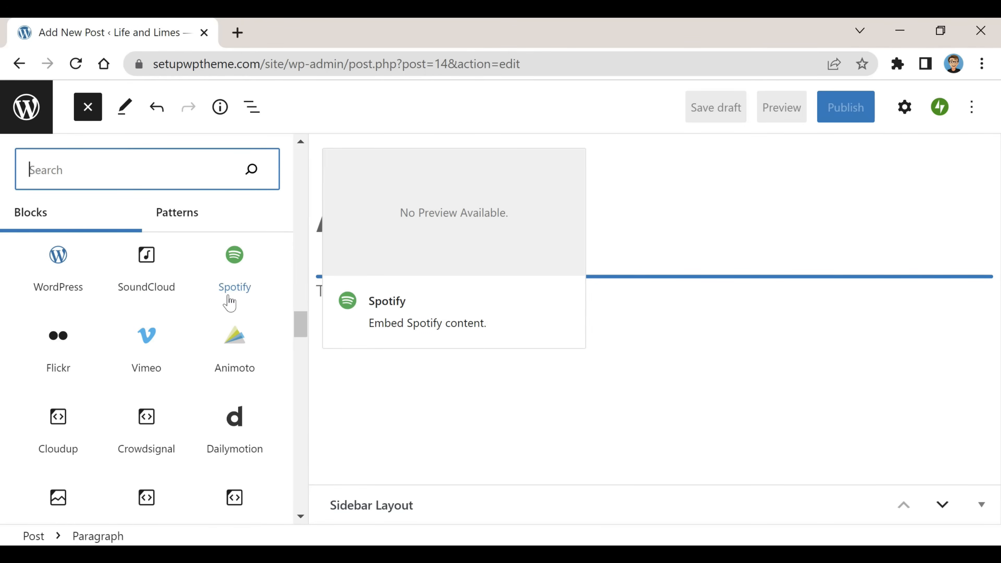
scroll(228, 303, "down", 2)
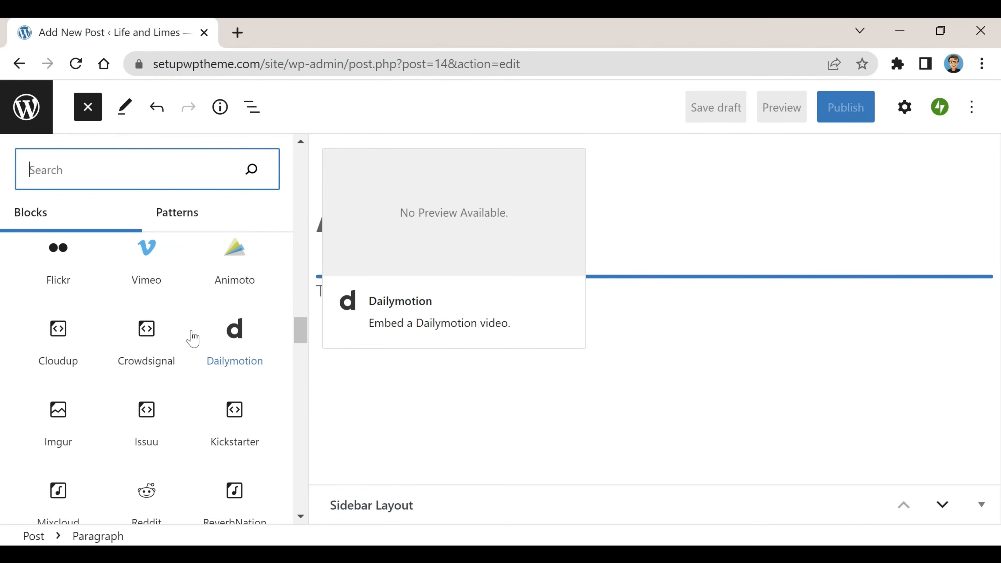
scroll(192, 339, "down", 6)
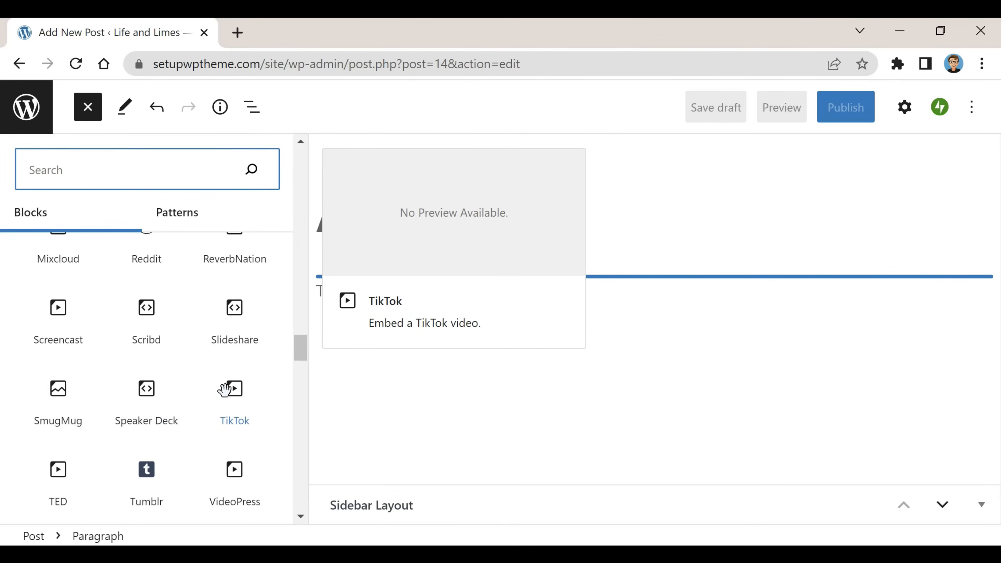
scroll(194, 382, "down", 6)
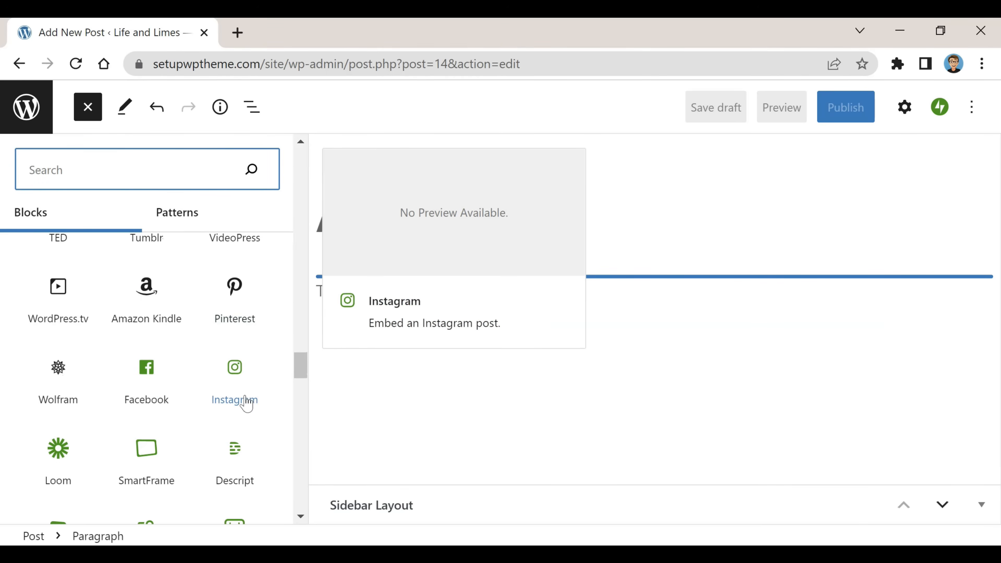
Look through the Earn, Grow and Jetpack categories of the block library, close it and reduce the page zoom.
scroll(170, 432, "down", 10)
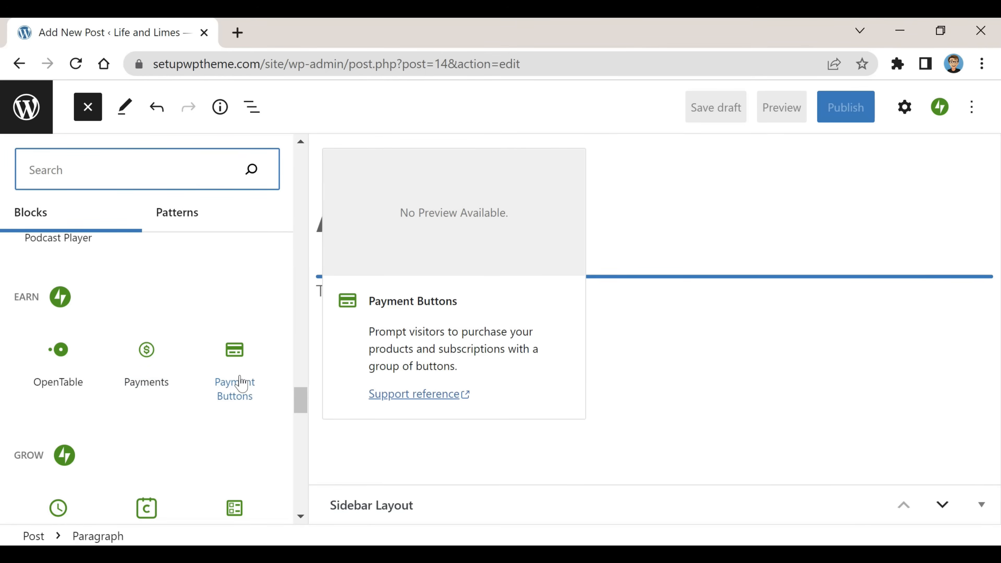
scroll(168, 275, "down", 5)
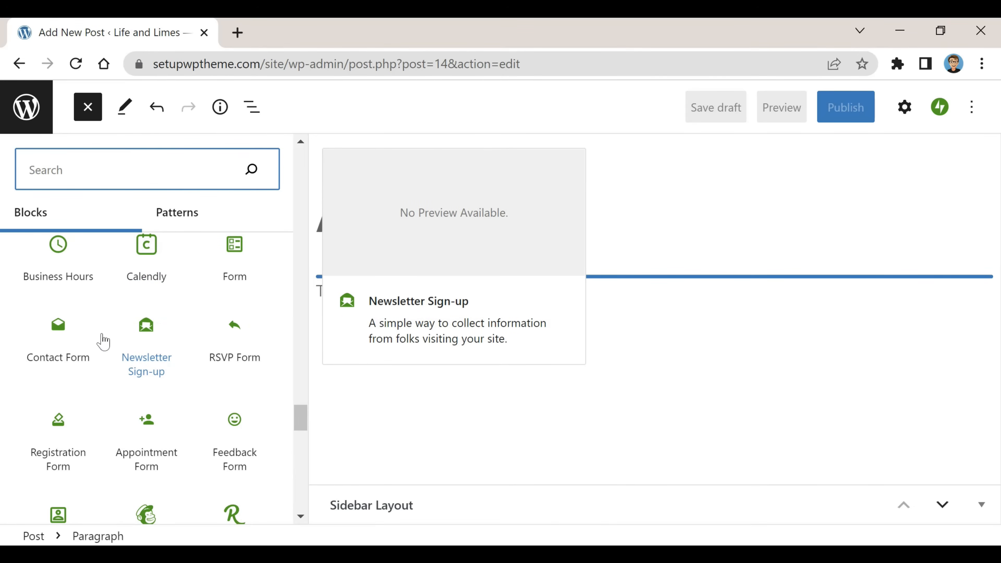
scroll(176, 375, "down", 4)
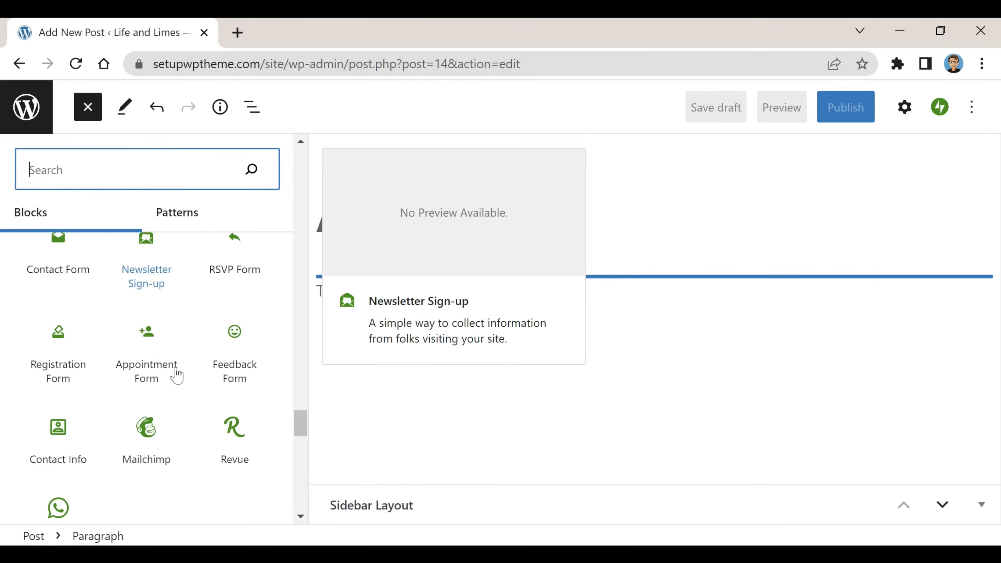
scroll(96, 353, "up", 6)
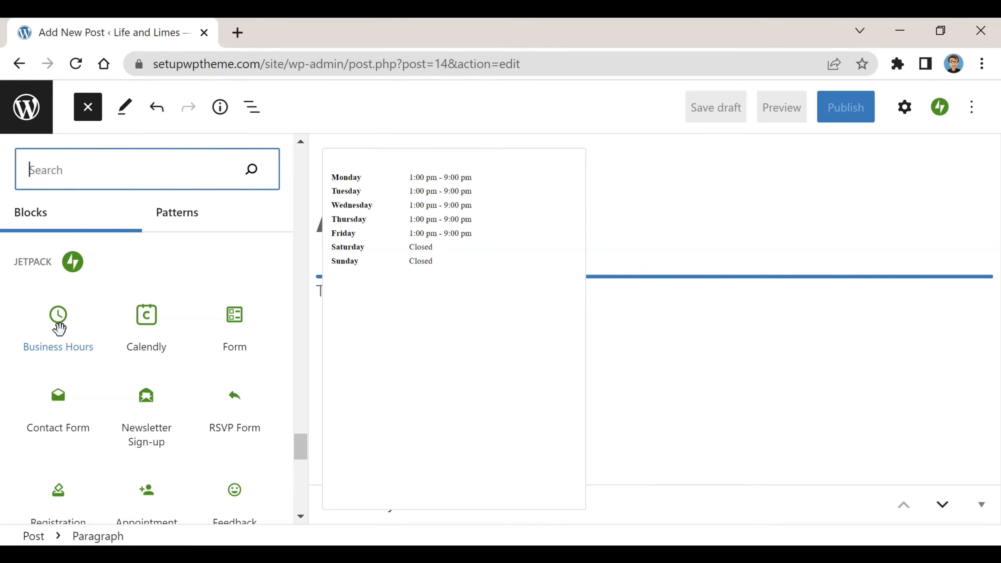
scroll(107, 339, "down", 15)
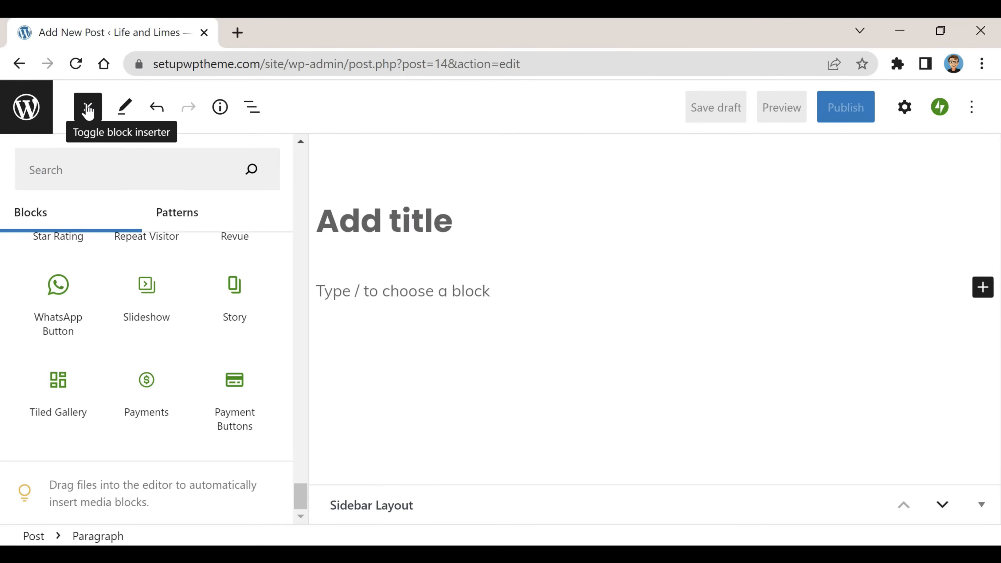
left_click(88, 114)
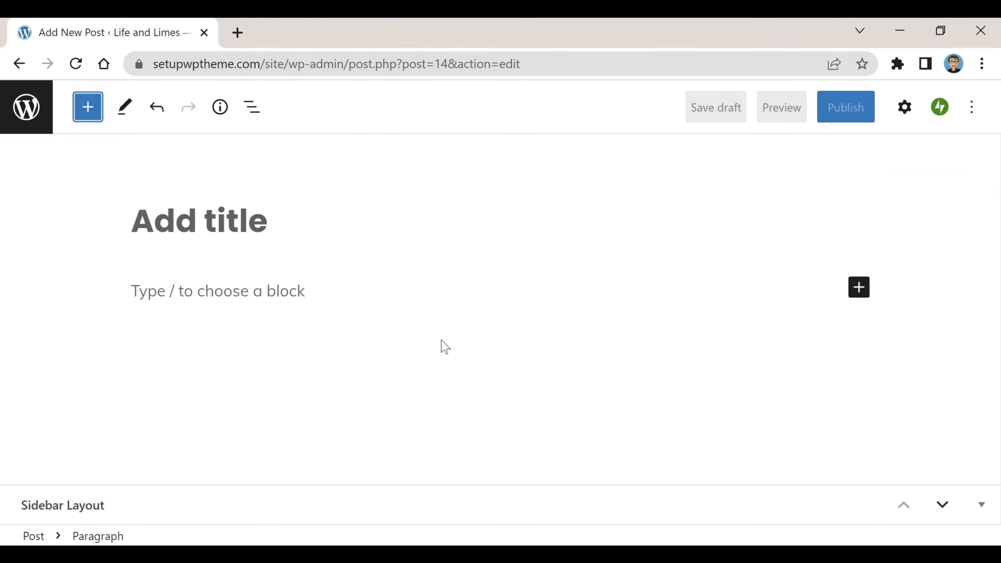
key("ctrl+minus")
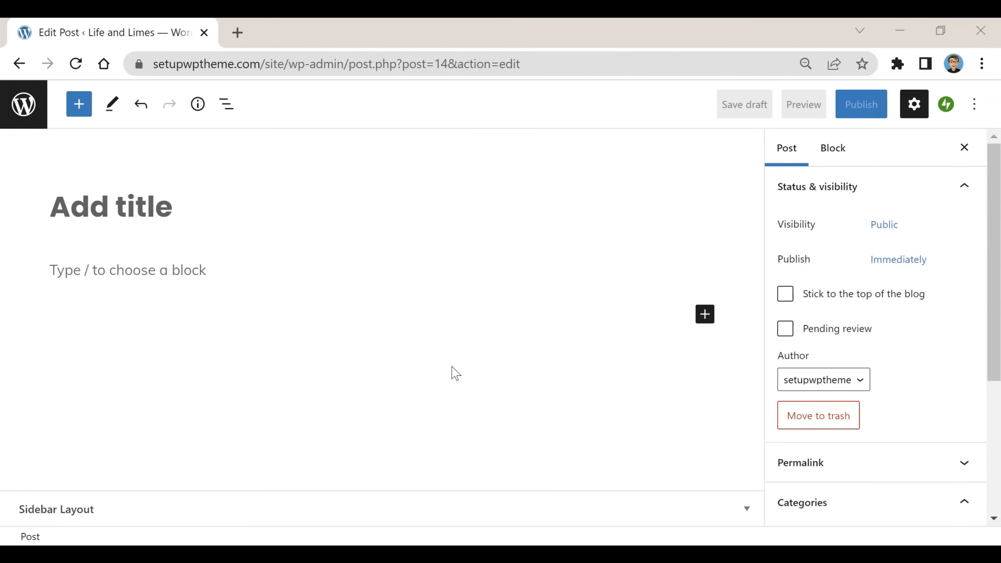
Title the post "Tomato Basil Soup" and paste the introductory paragraphs into its body.
left_click(235, 193)
type("Tomato Basil Soup")
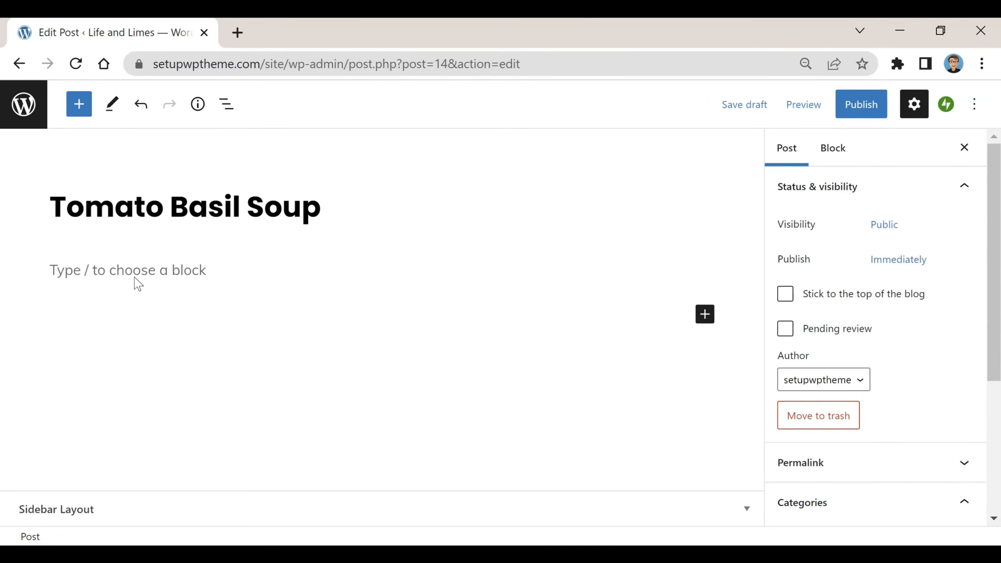
left_click(132, 272)
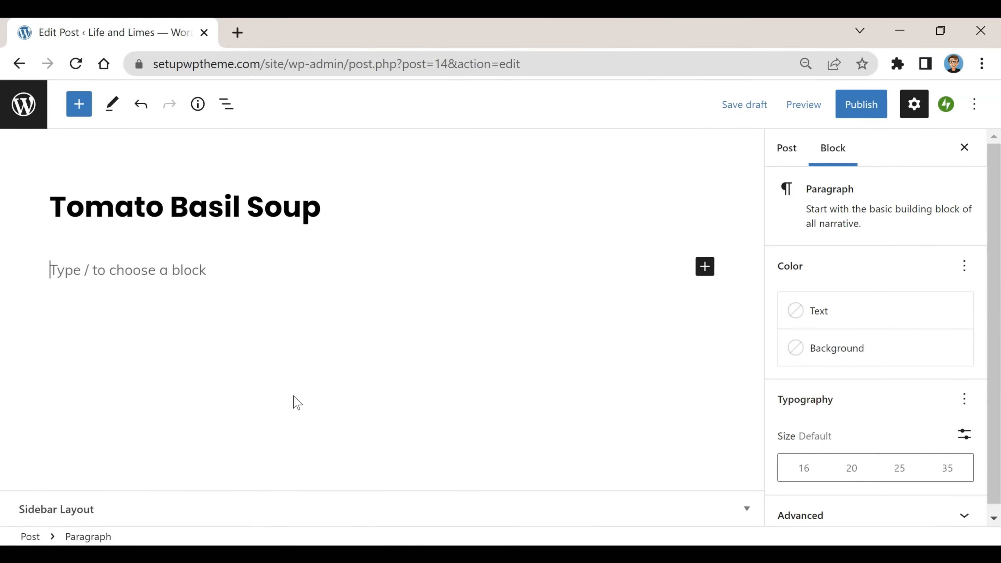
key("ctrl+v")
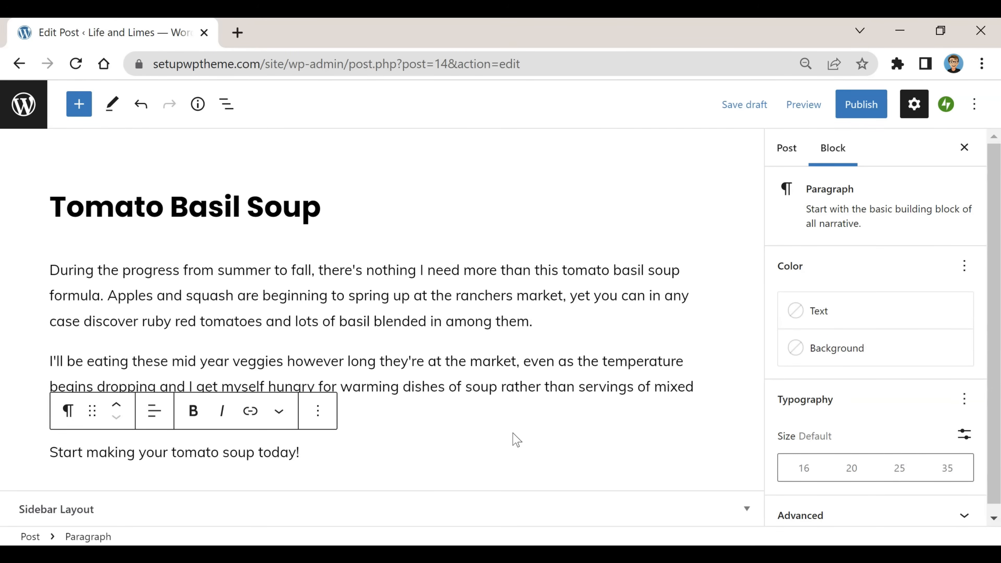
left_click(740, 114)
Insert a Spacer block below the "Start making your tomato soup today!" paragraph and set its height to 10 px.
key("Return")
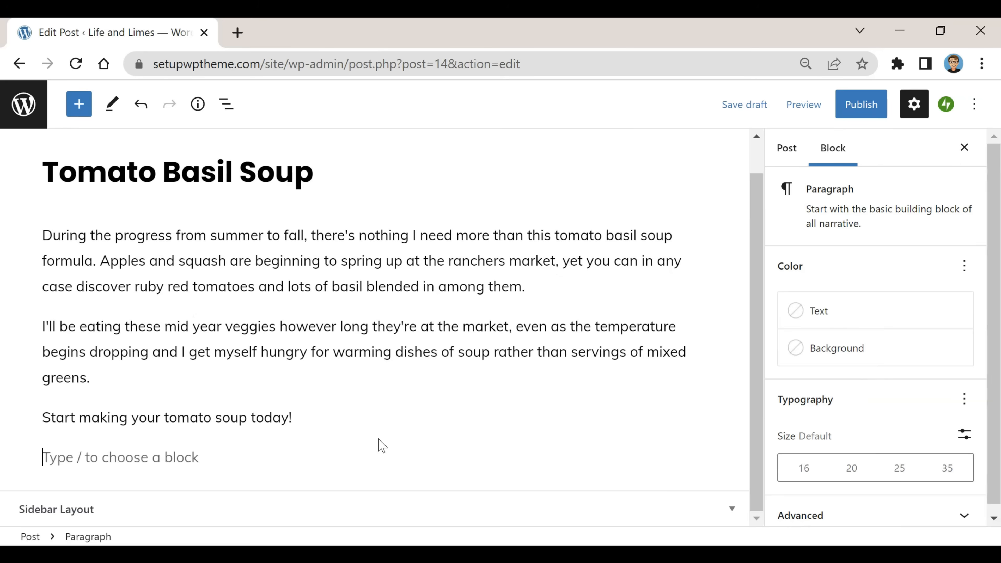
key("Return")
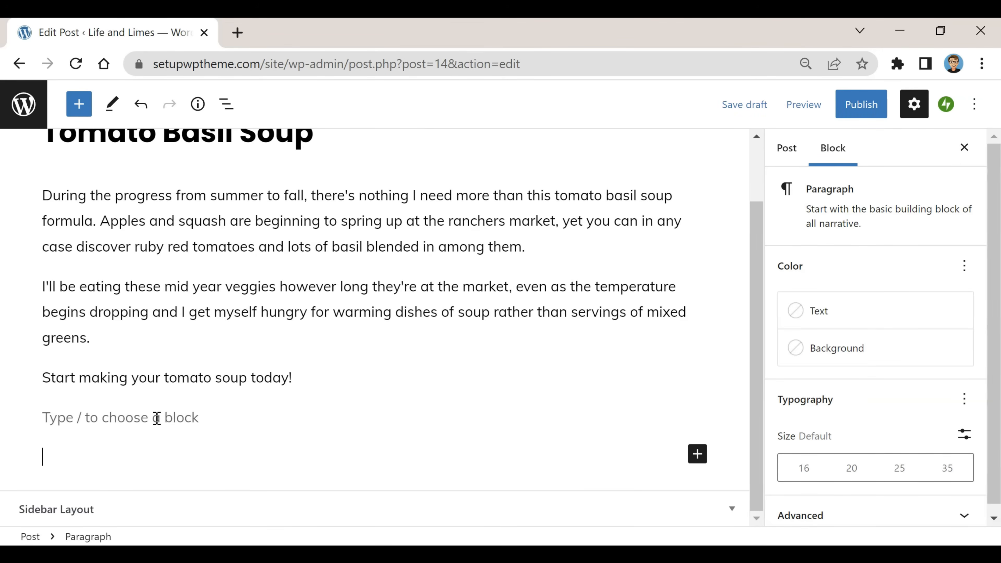
key("BackSpace")
left_click(697, 414)
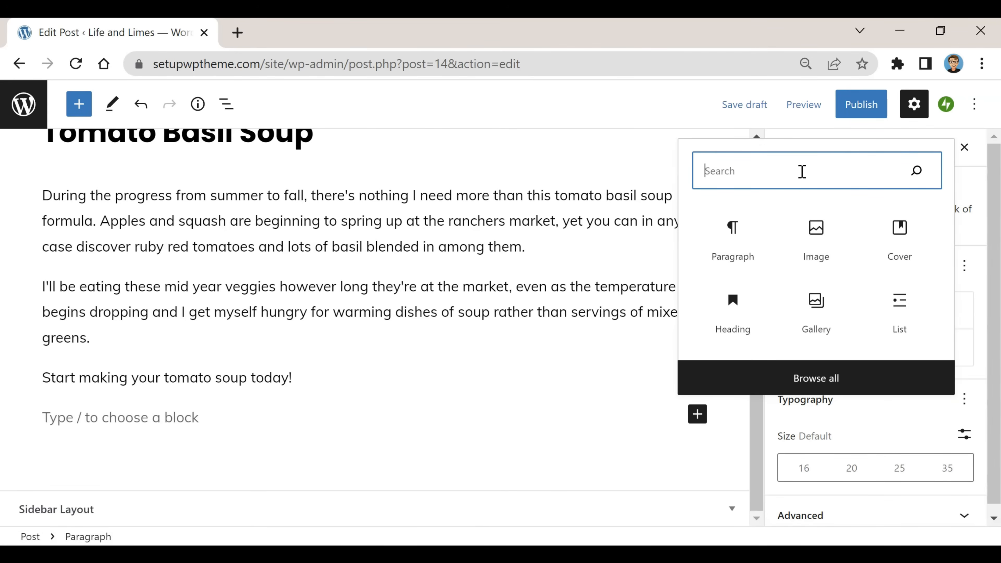
type("spacer")
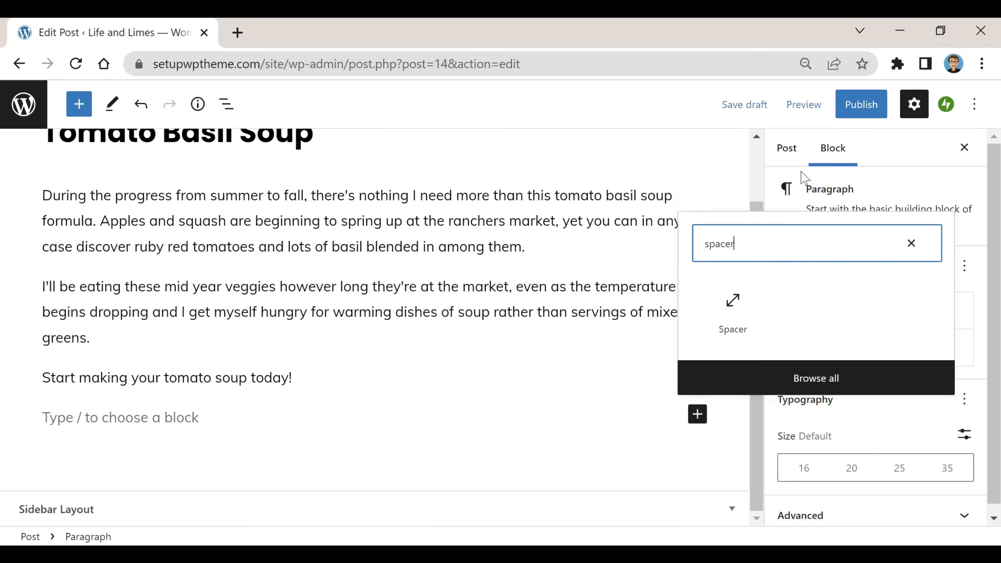
left_click(733, 311)
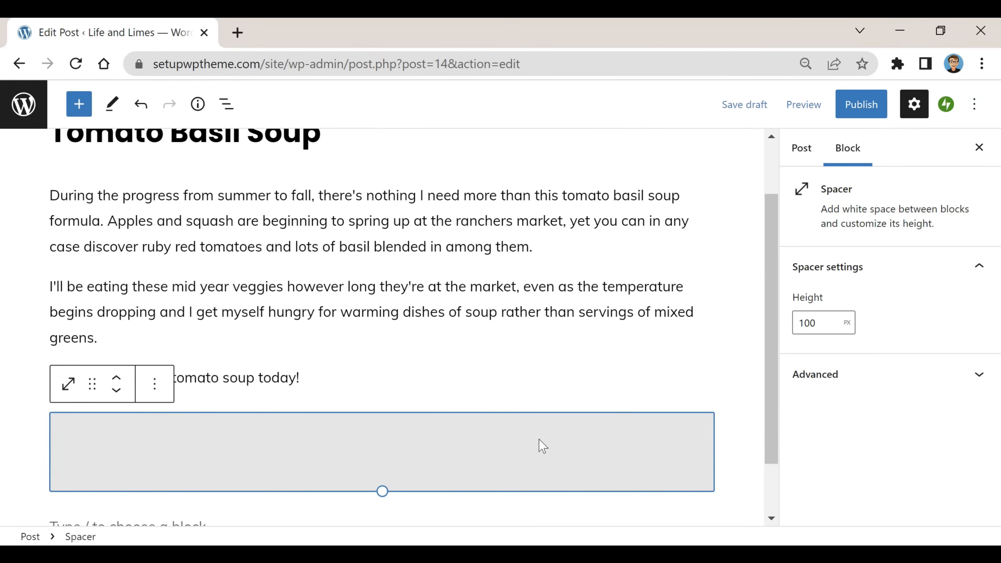
left_click(826, 322)
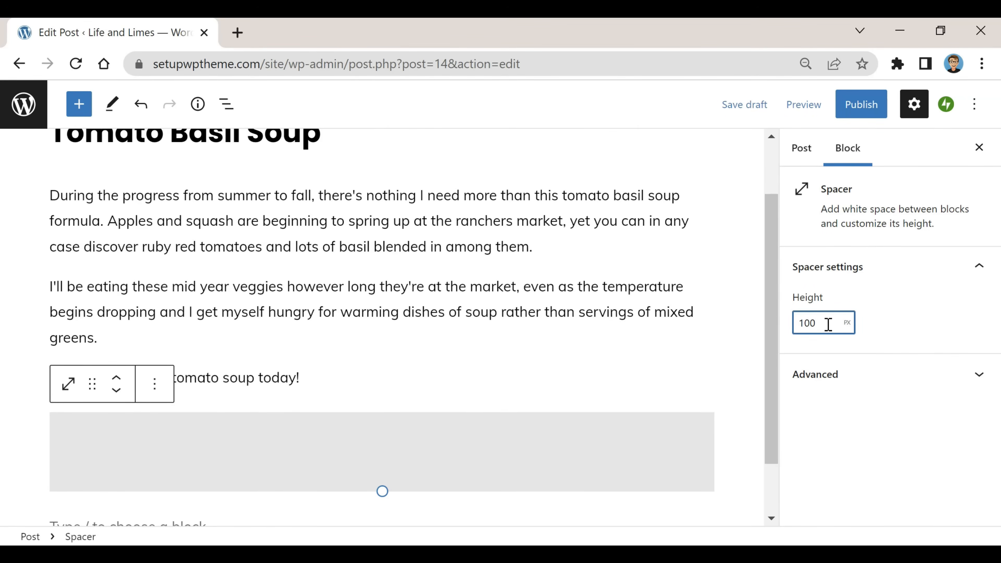
key("BackSpace")
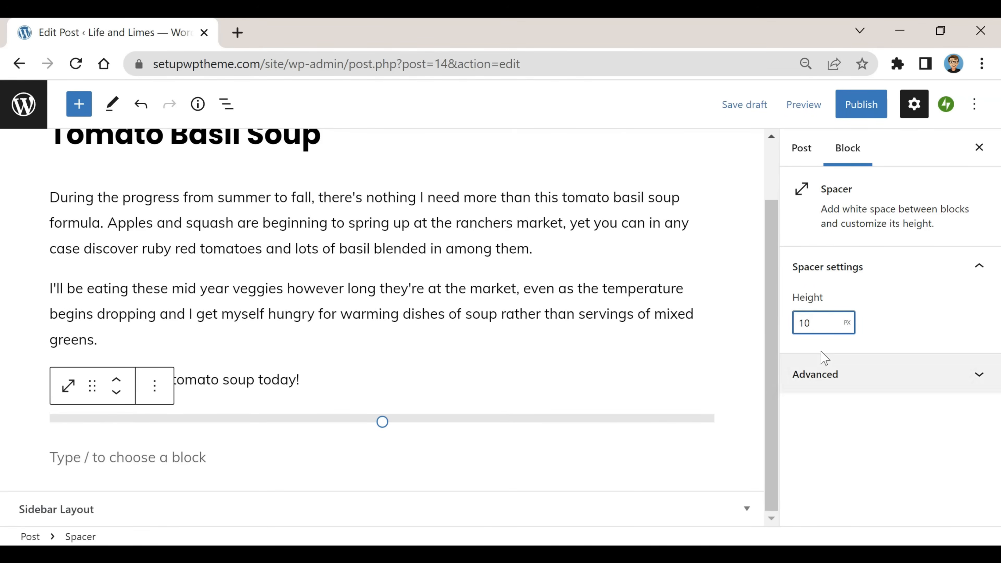
Create a bulleted list below the spacer with the items "How To Make Tomato Soup", "Ingredients" and "Cook Time".
left_click(201, 465)
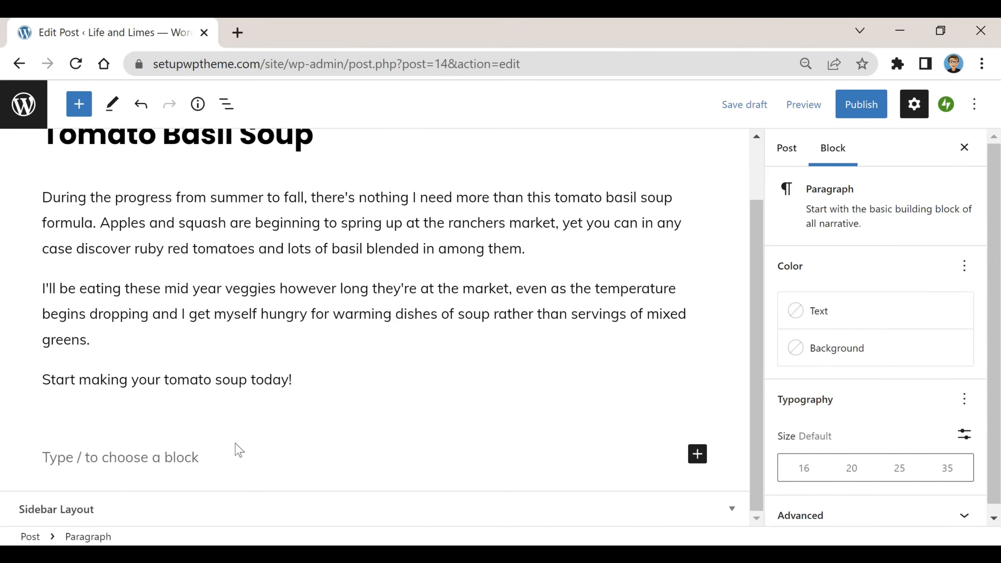
type("How To Make Tomato Soup")
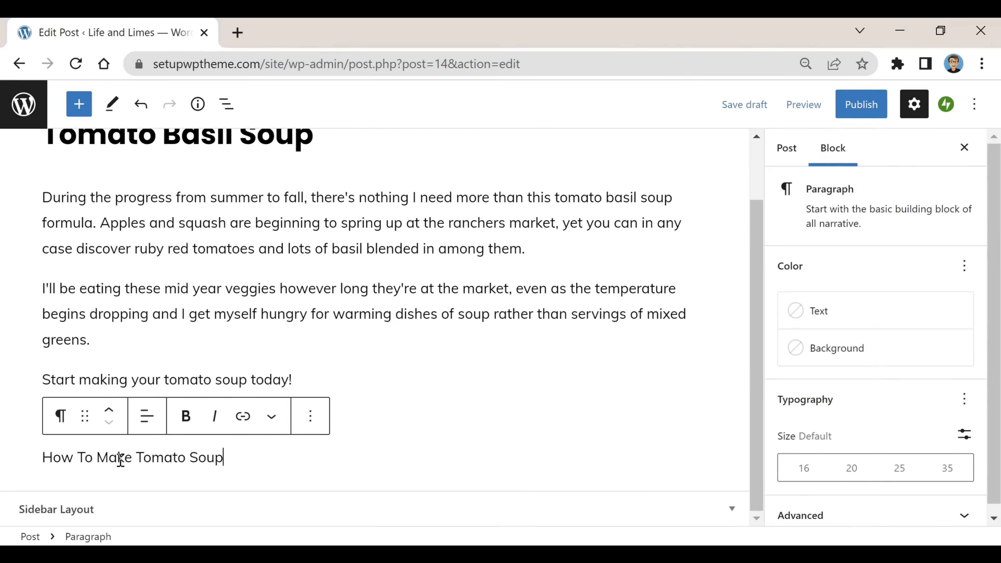
left_click(60, 415)
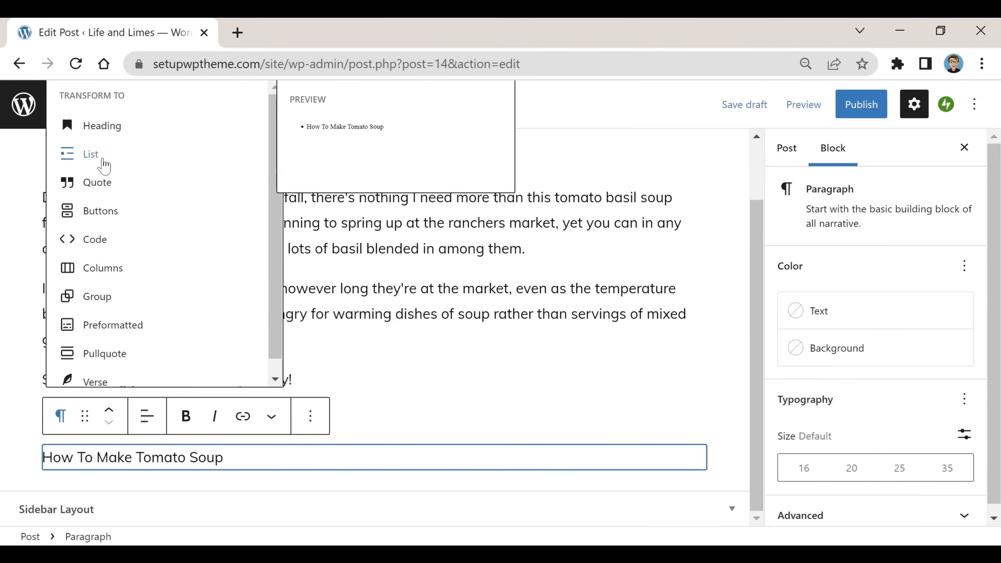
left_click(91, 158)
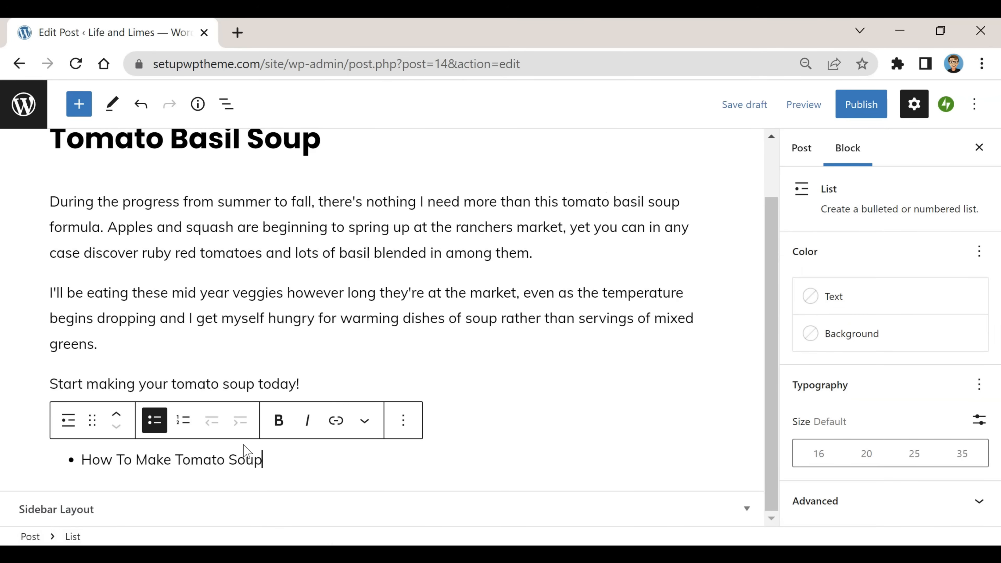
key("Return")
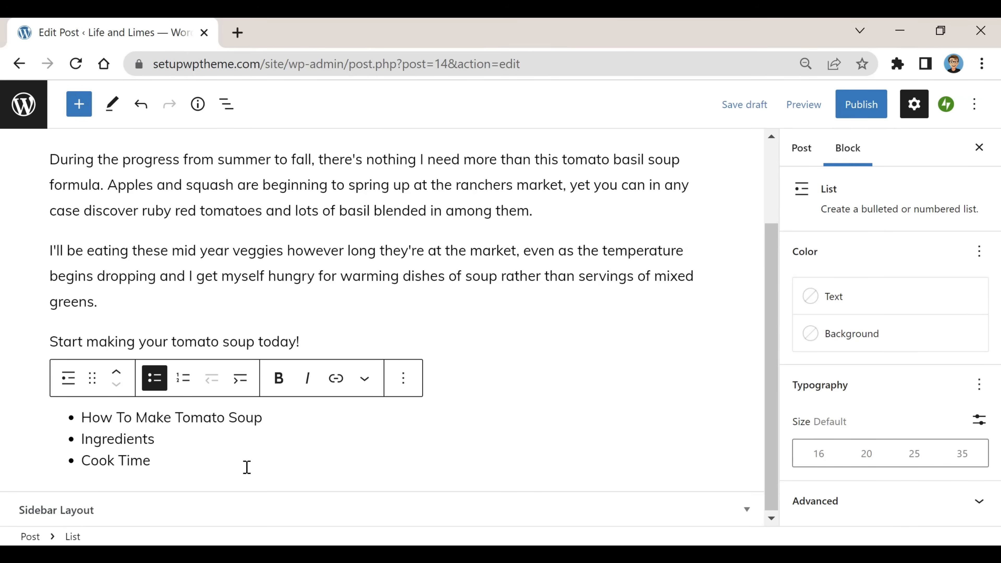
key("Return")
key("Return")
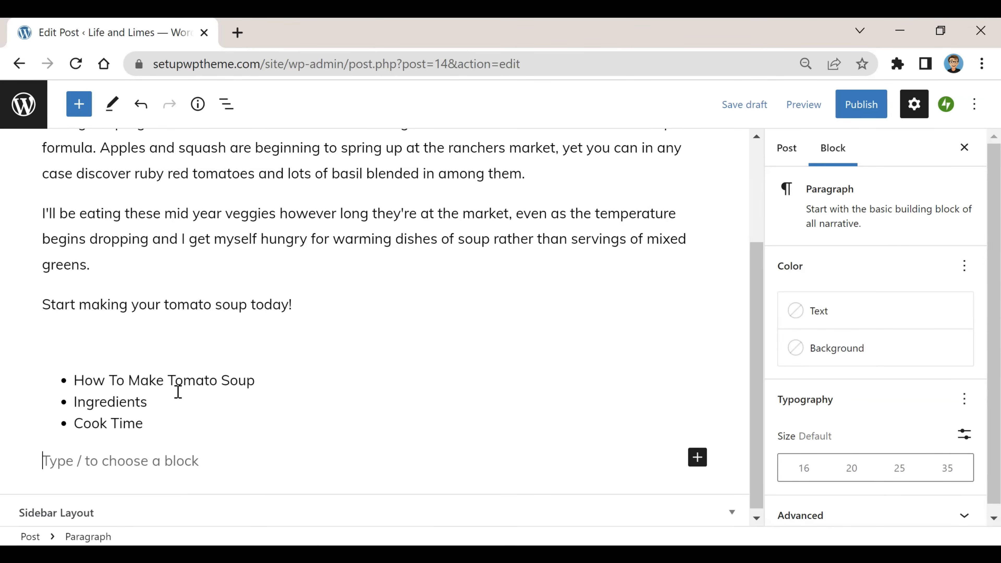
left_click(148, 404)
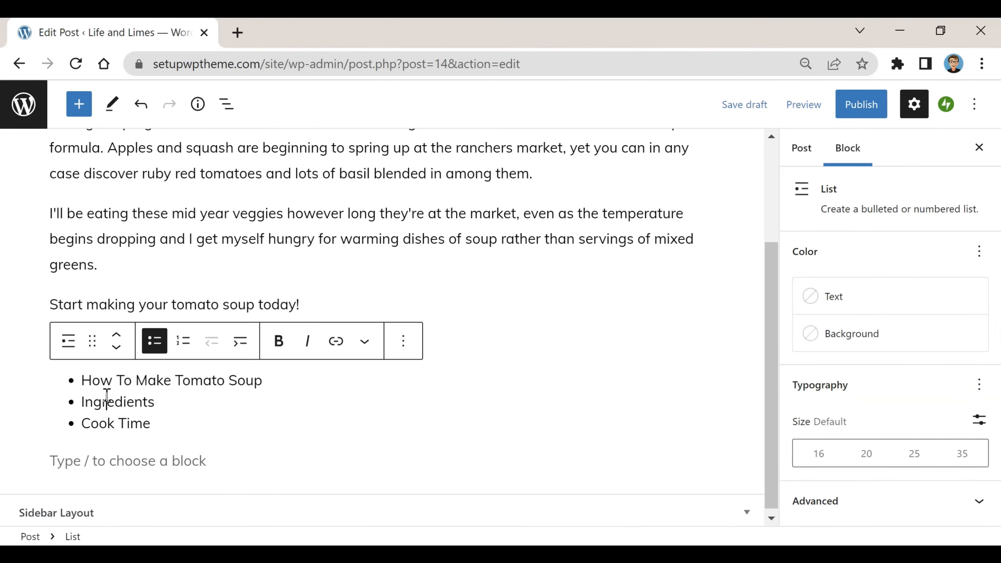
left_click_drag(160, 402, 81, 402)
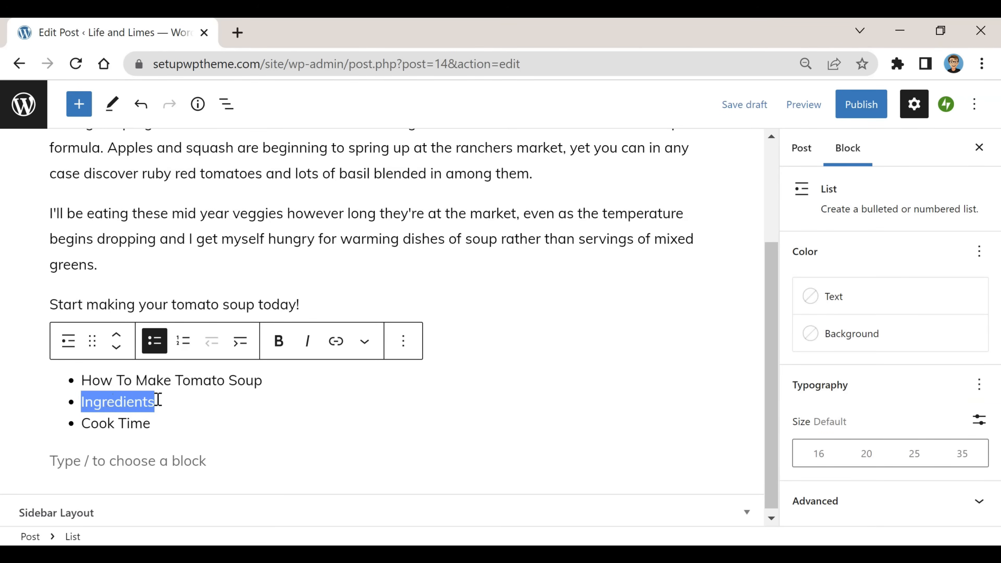
left_click(188, 401)
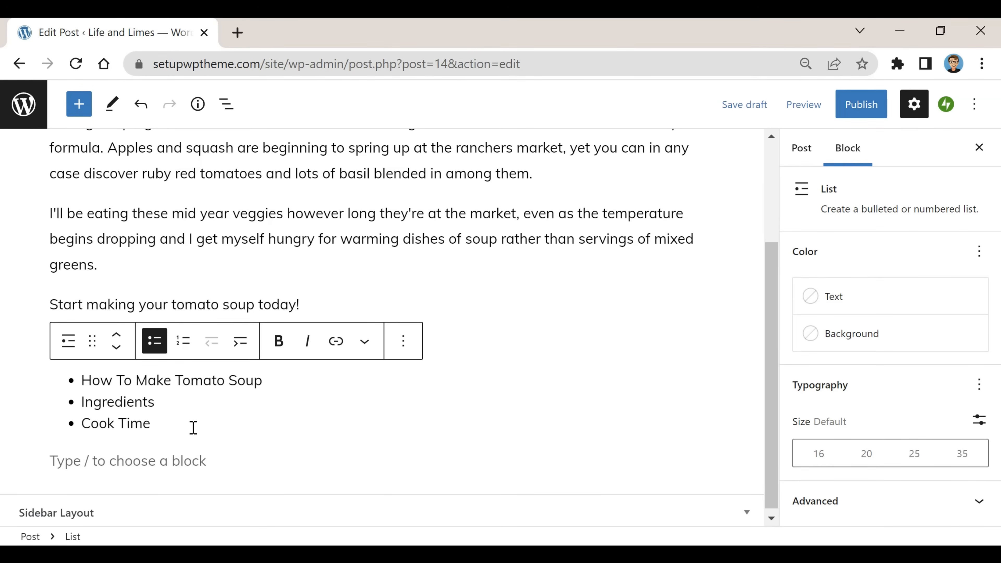
Add another Spacer block below the bulleted list with a height of 10 px.
left_click(180, 462)
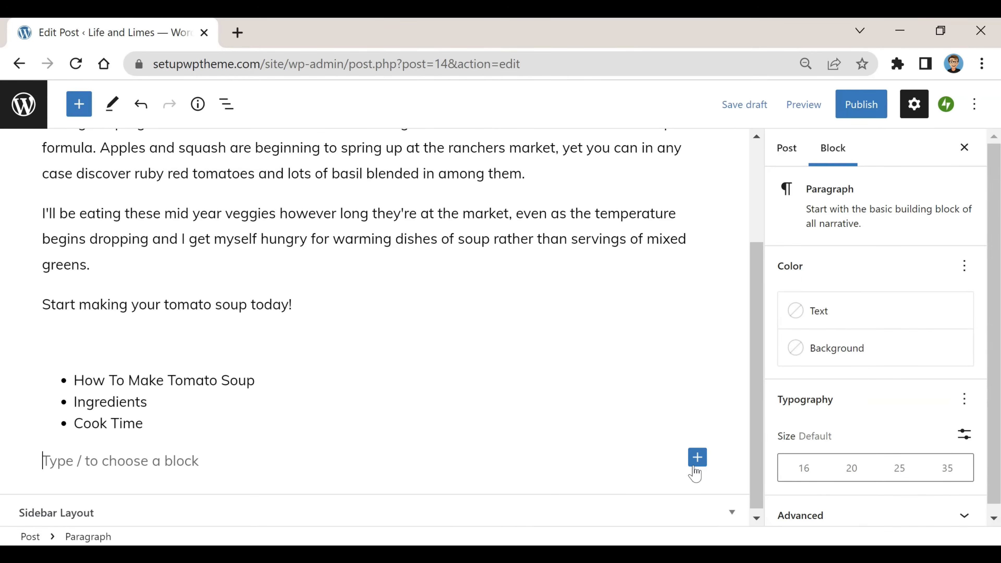
left_click(697, 458)
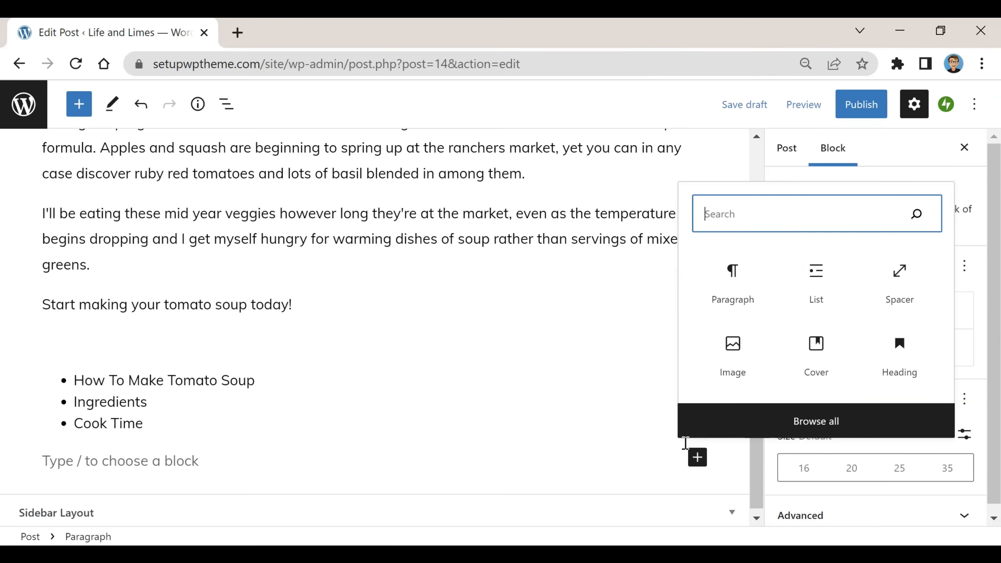
left_click(888, 289)
left_click(821, 325)
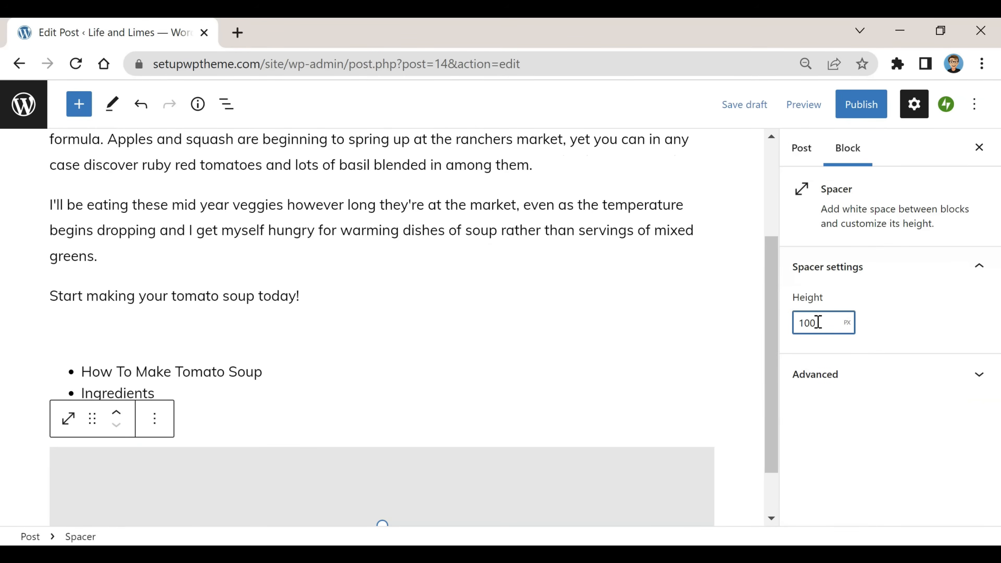
key("BackSpace")
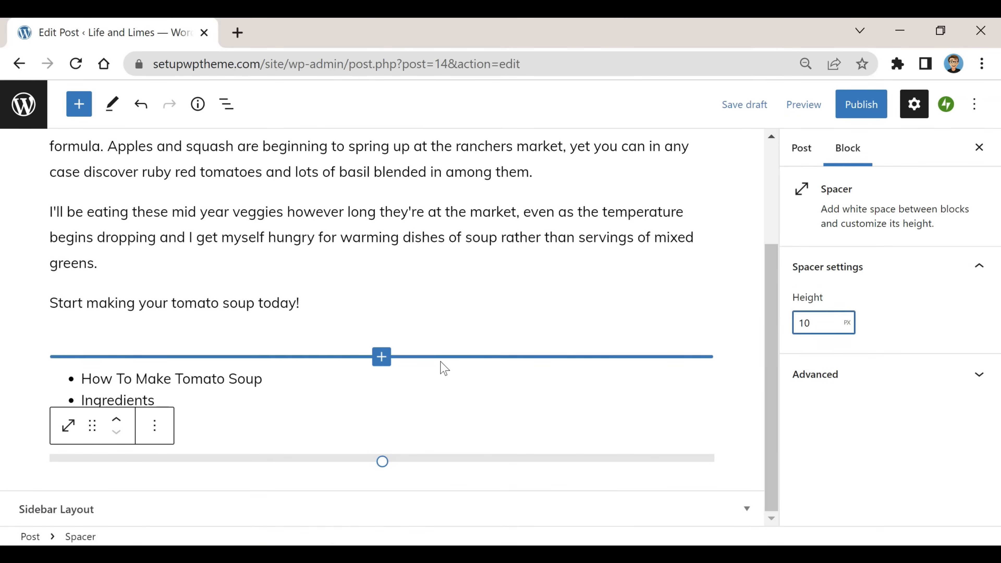
Insert an Image block below the second spacer and upload the picture "hello fresh img" from Saved Pictures.
left_click(503, 487)
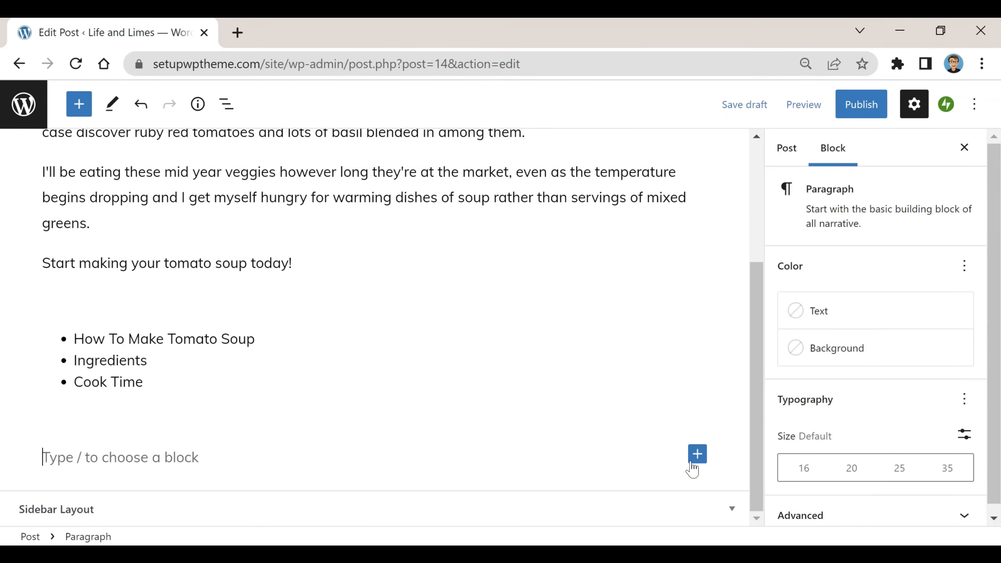
left_click(696, 457)
left_click(724, 357)
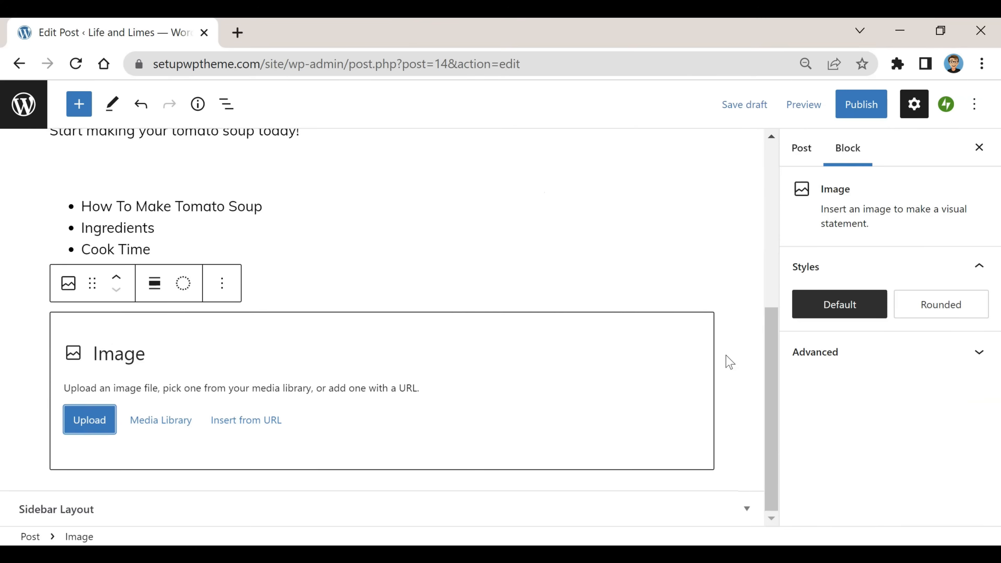
left_click(96, 427)
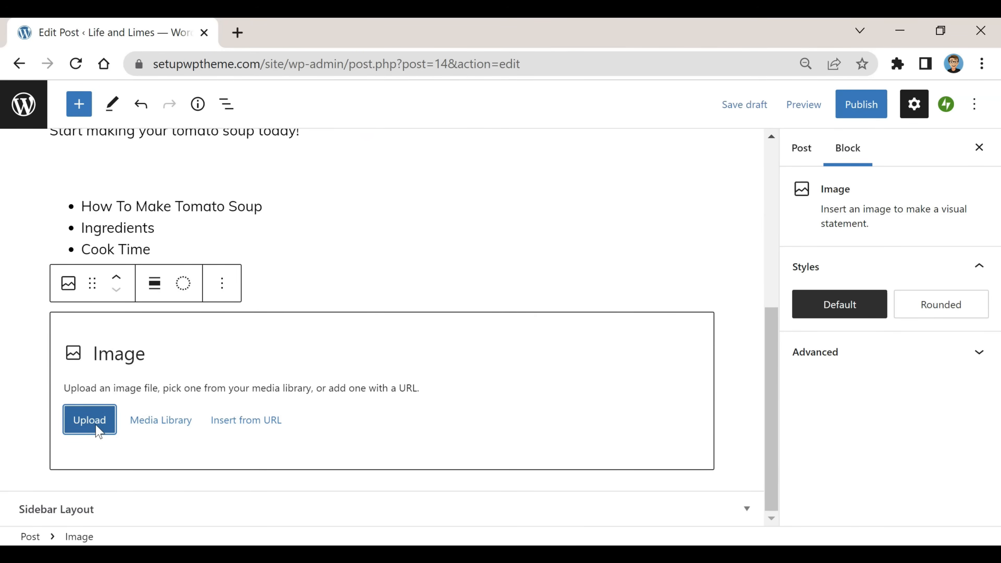
left_click(296, 181)
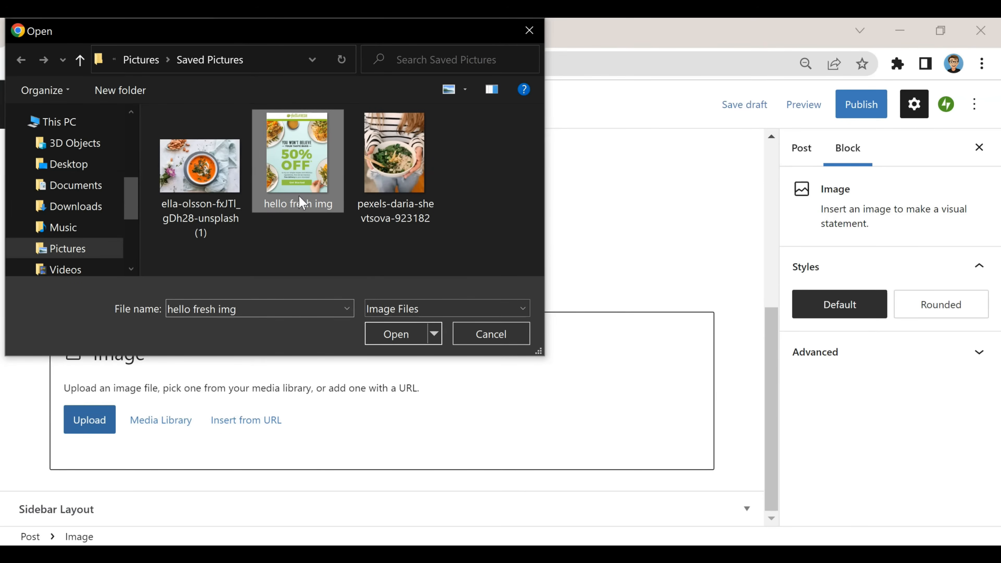
left_click(404, 335)
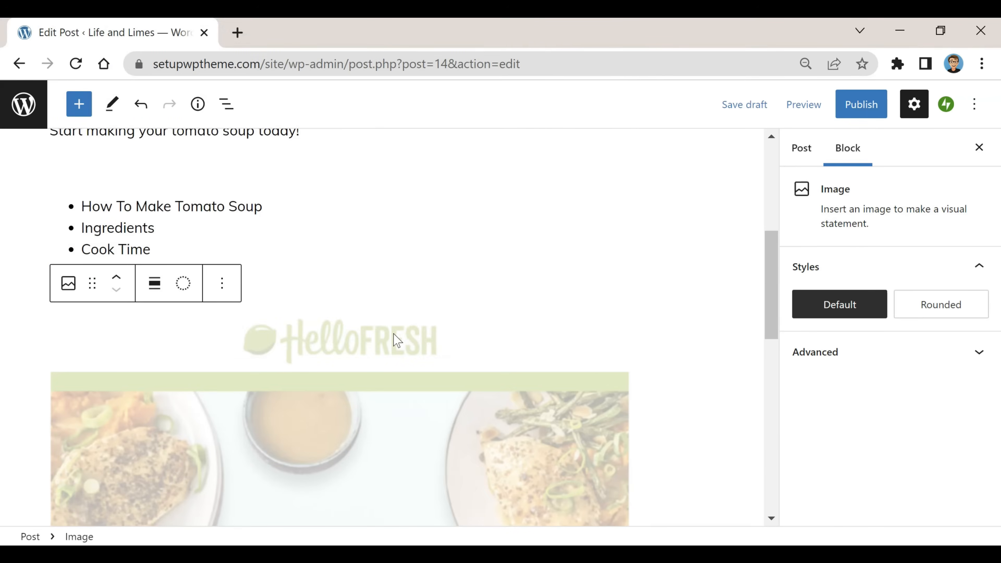
Scale the HelloFresh image to 50% and align it to the center.
left_click(456, 464)
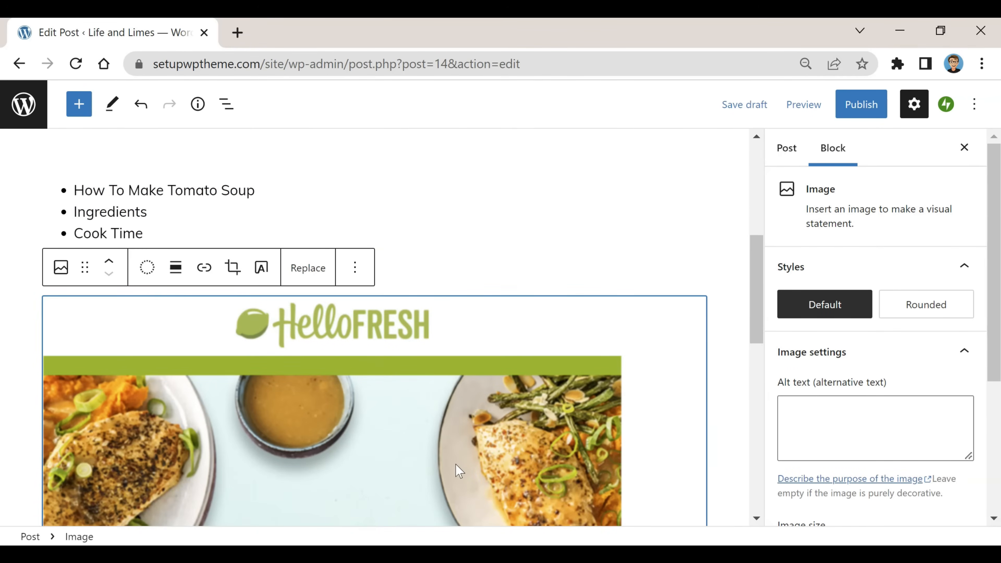
scroll(910, 300, "down", 5)
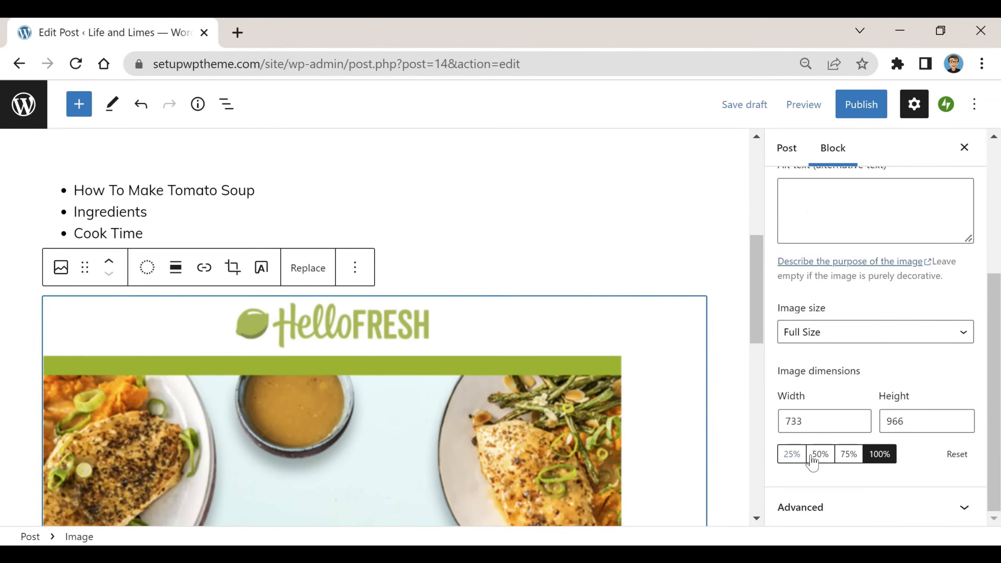
left_click(816, 457)
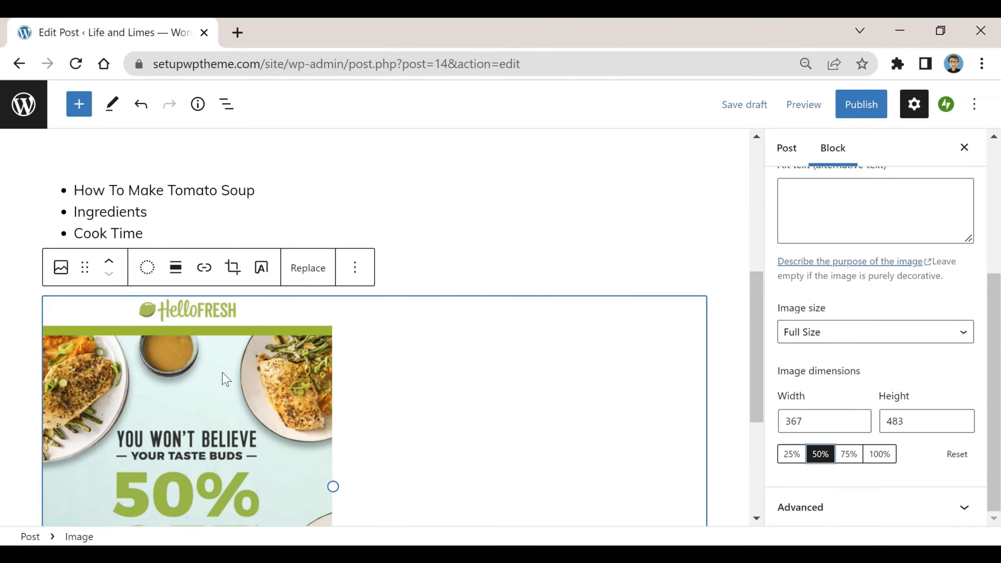
left_click(177, 266)
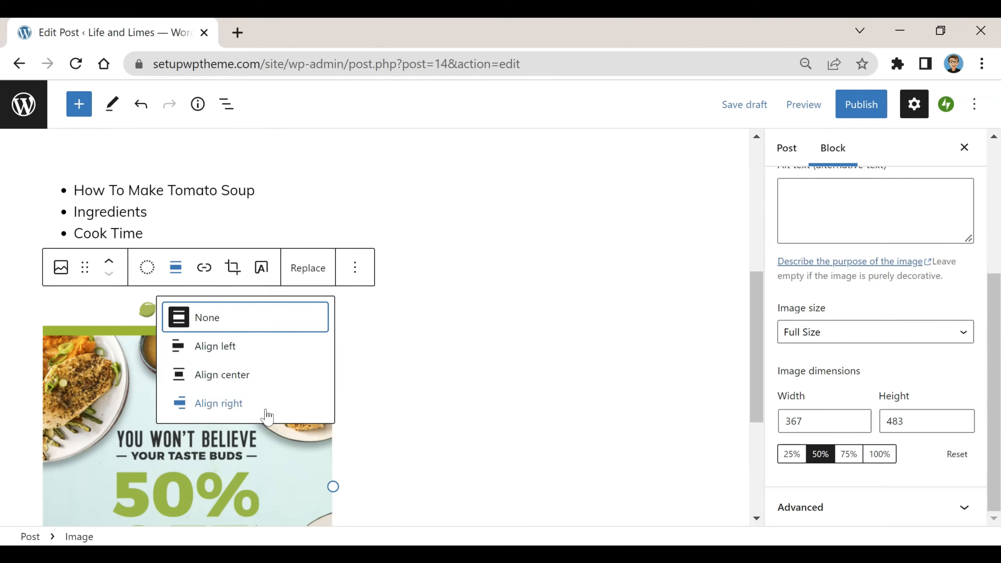
left_click(255, 378)
scroll(554, 301, "up", 3)
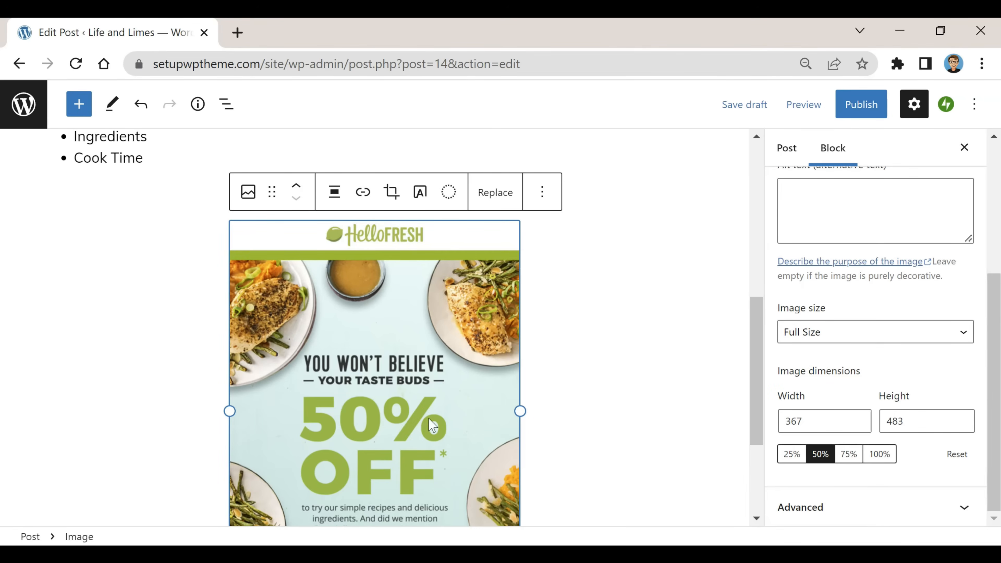
left_click(363, 192)
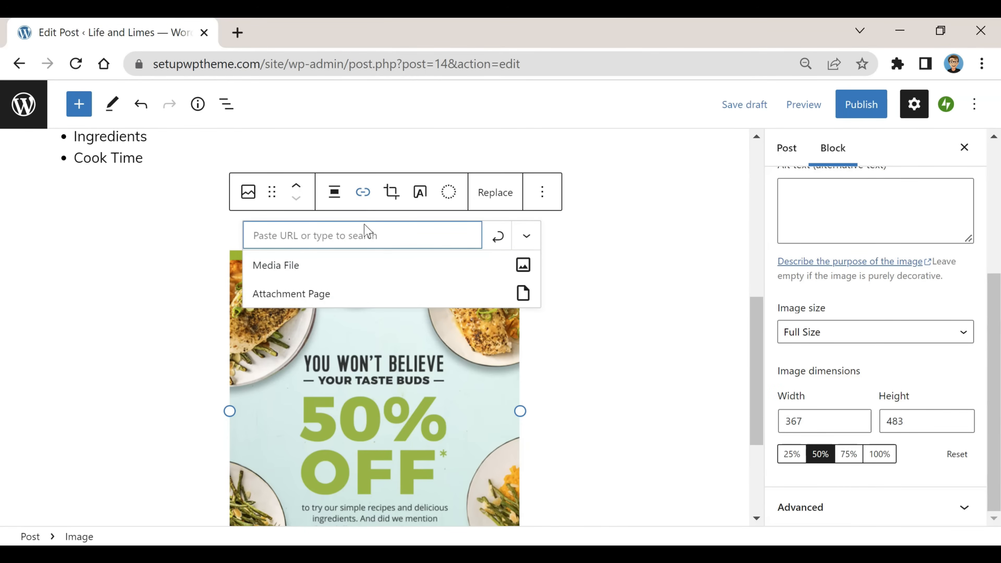
type("https://www.hellofresh.com/")
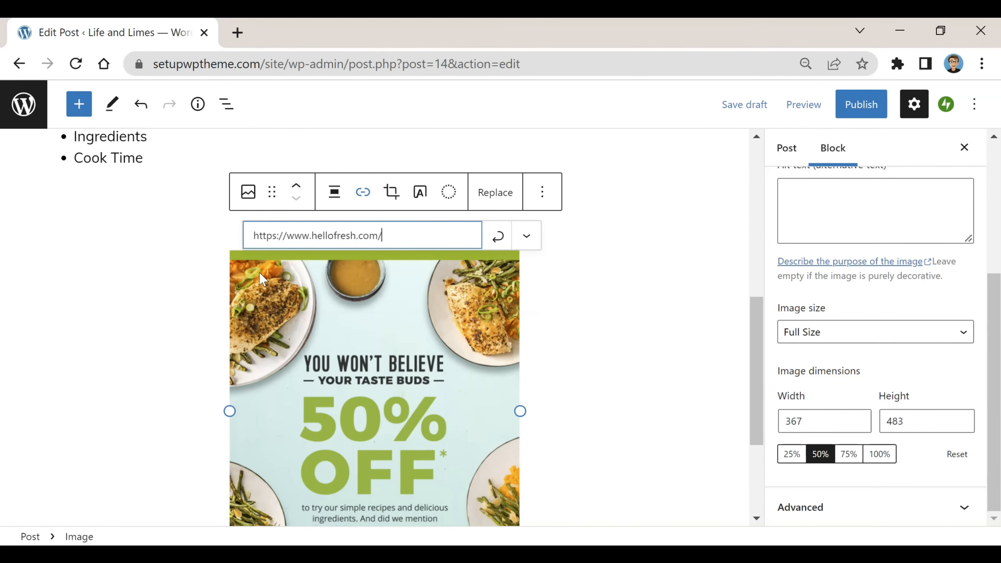
left_click(496, 237)
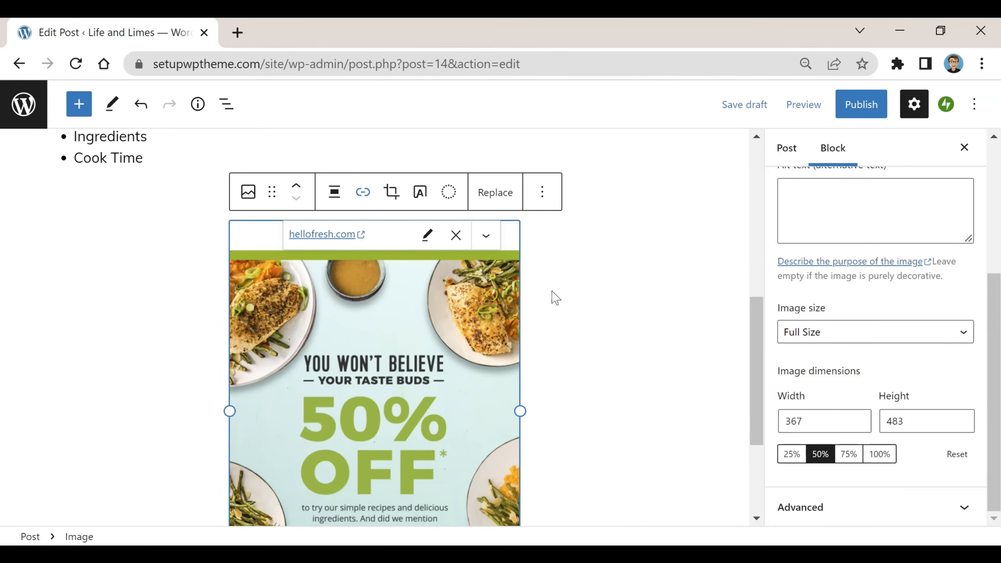
Add a Spacer block with a height of 10 px below the HelloFresh image.
scroll(552, 295, "down", 4)
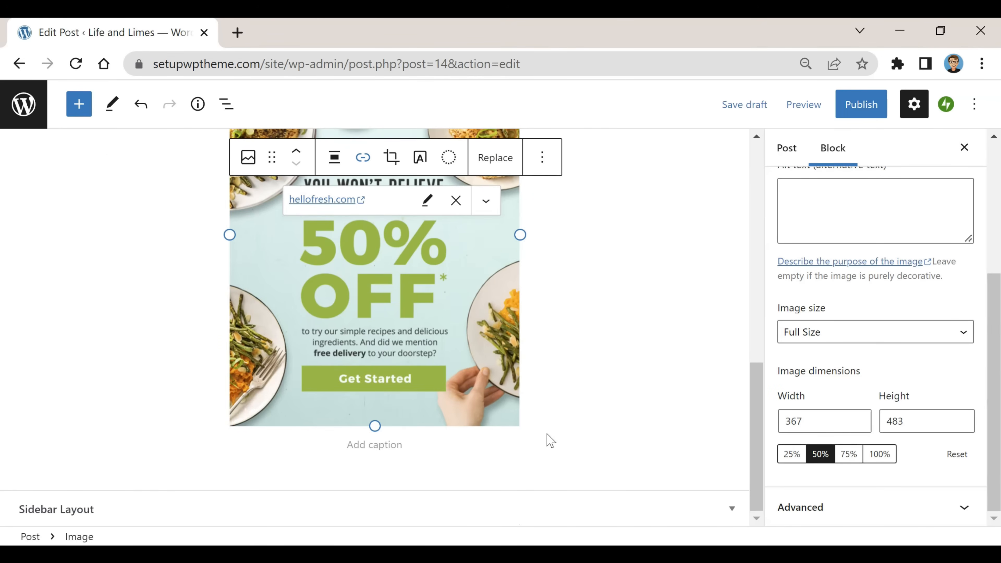
left_click(402, 447)
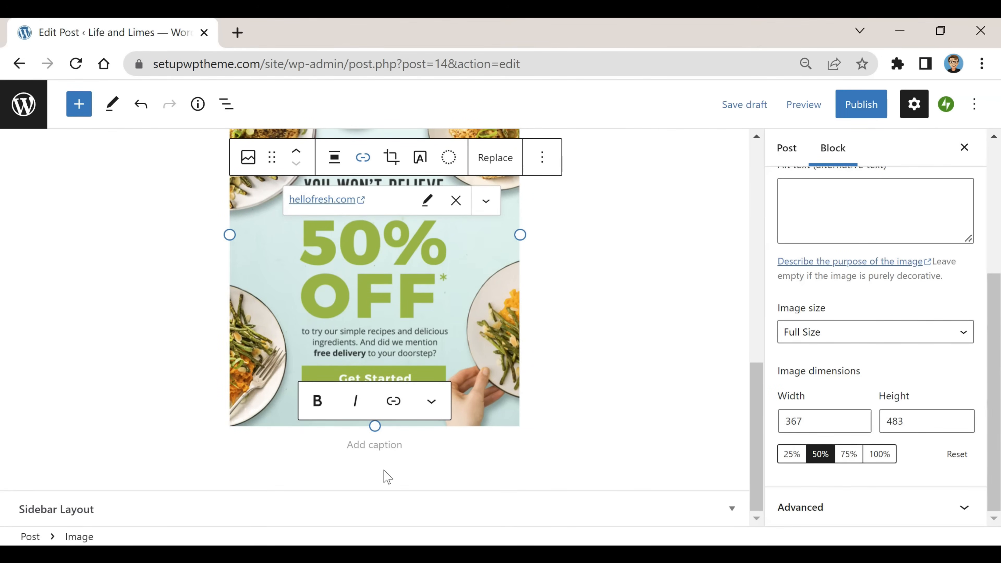
left_click(481, 445)
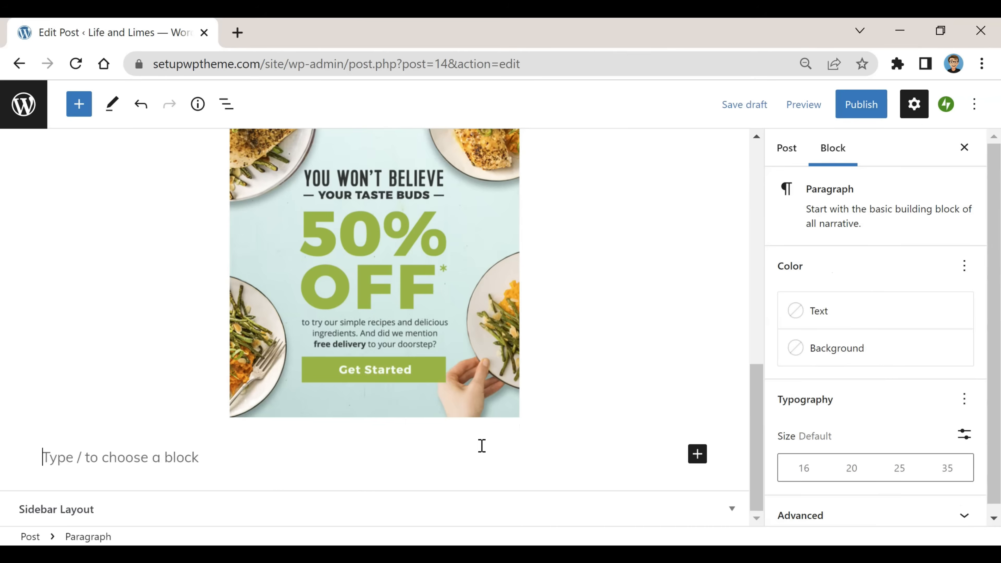
left_click(697, 457)
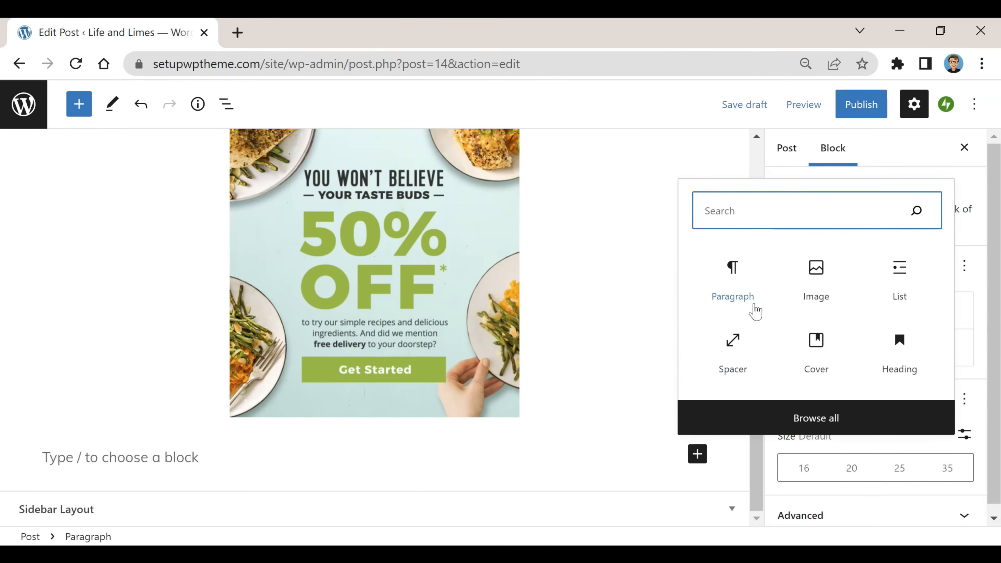
left_click(732, 357)
left_click(826, 322)
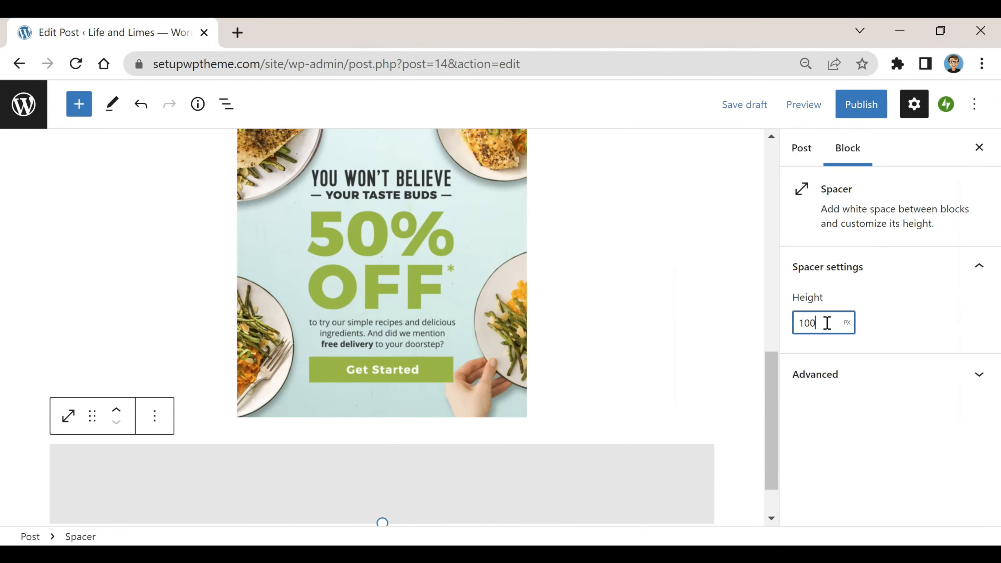
key("BackSpace")
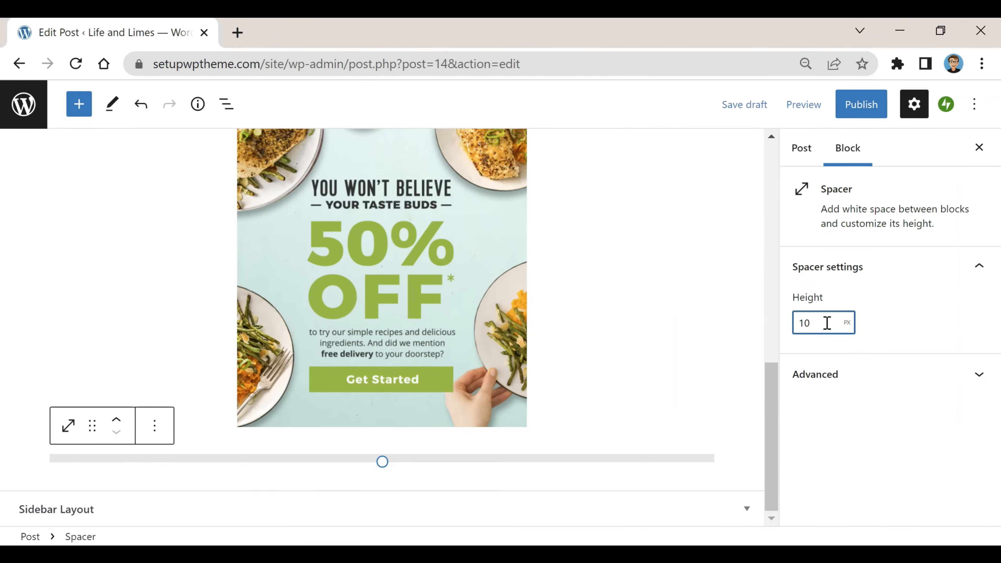
Add the text "How To Make Tomato Soup" below the spacer and convert it to an H2 heading.
left_click(420, 481)
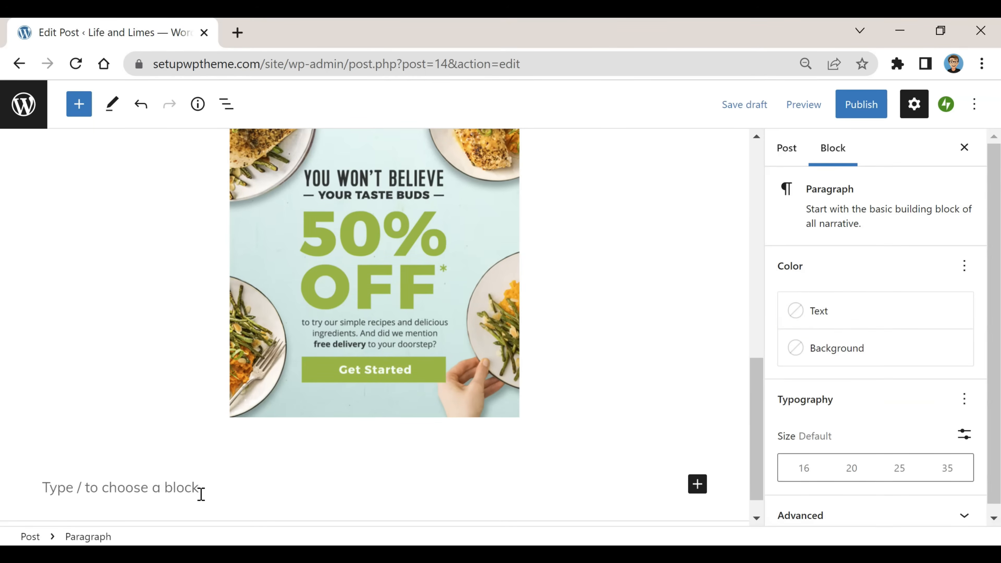
type("How To Make Tom")
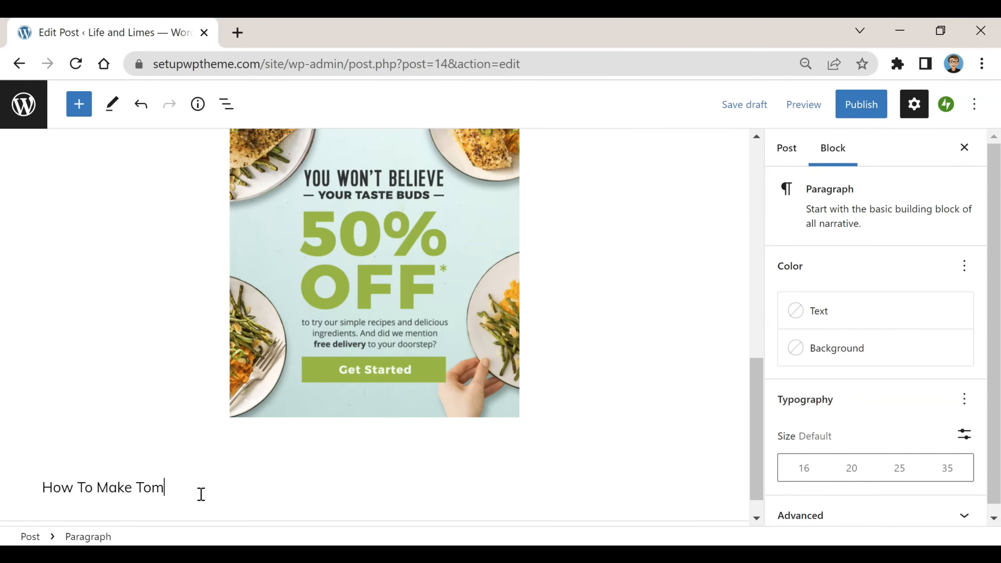
type("ato Soup")
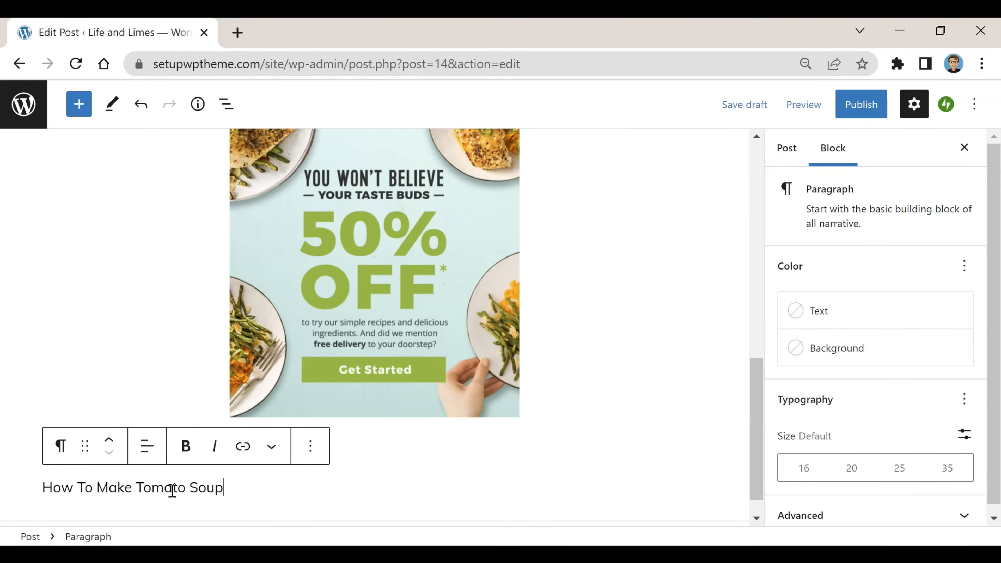
triple_click(172, 490)
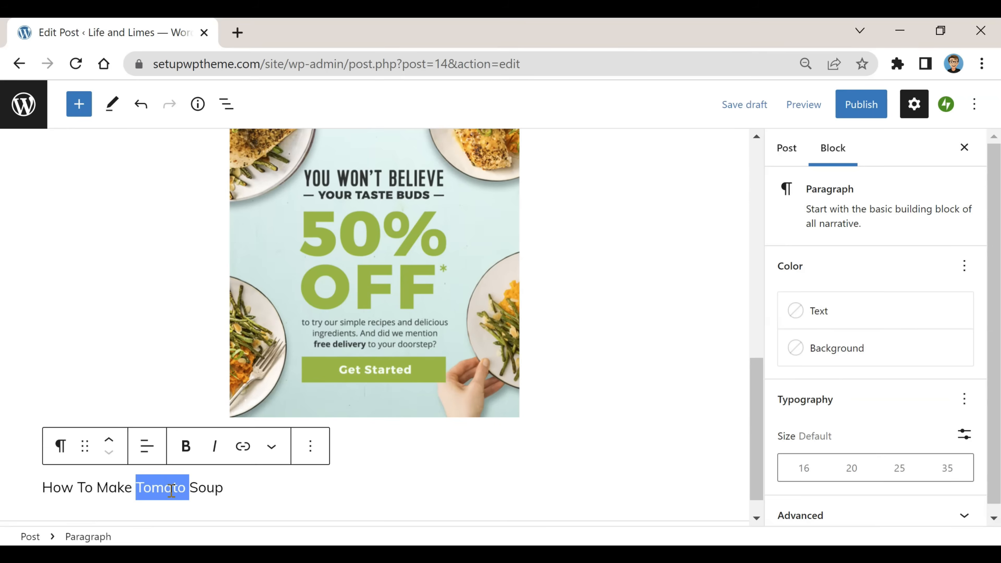
left_click(59, 448)
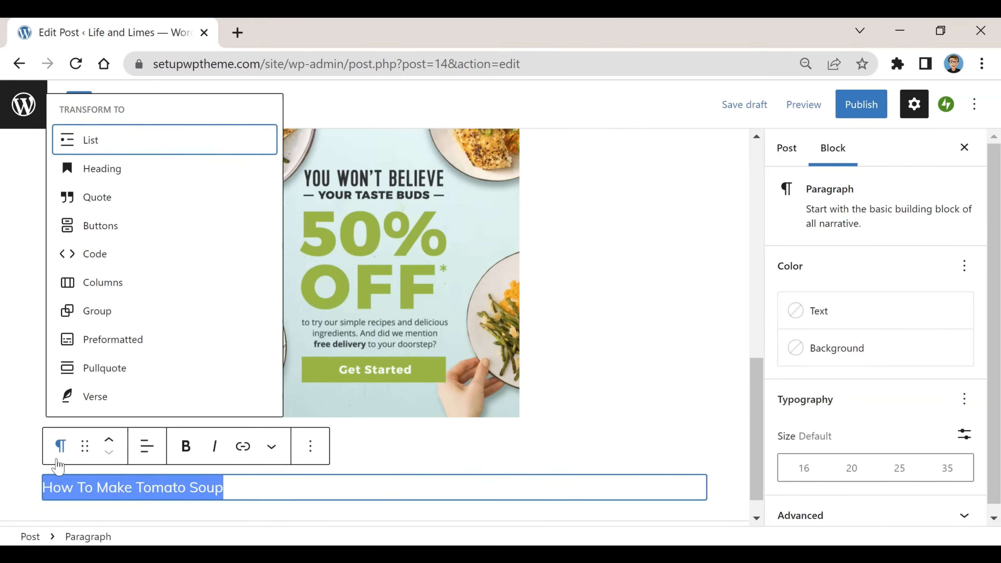
left_click(114, 169)
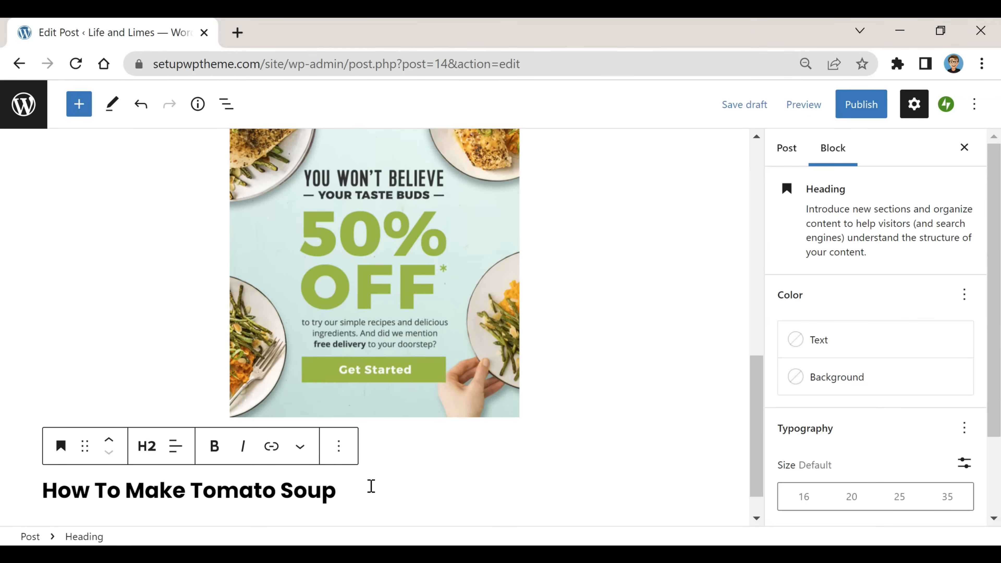
left_click(147, 446)
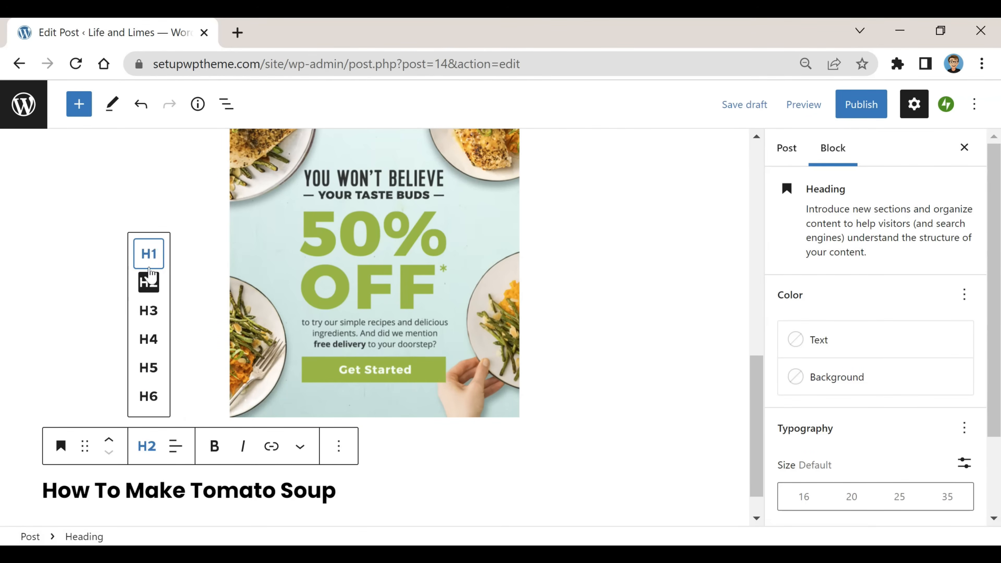
left_click(374, 490)
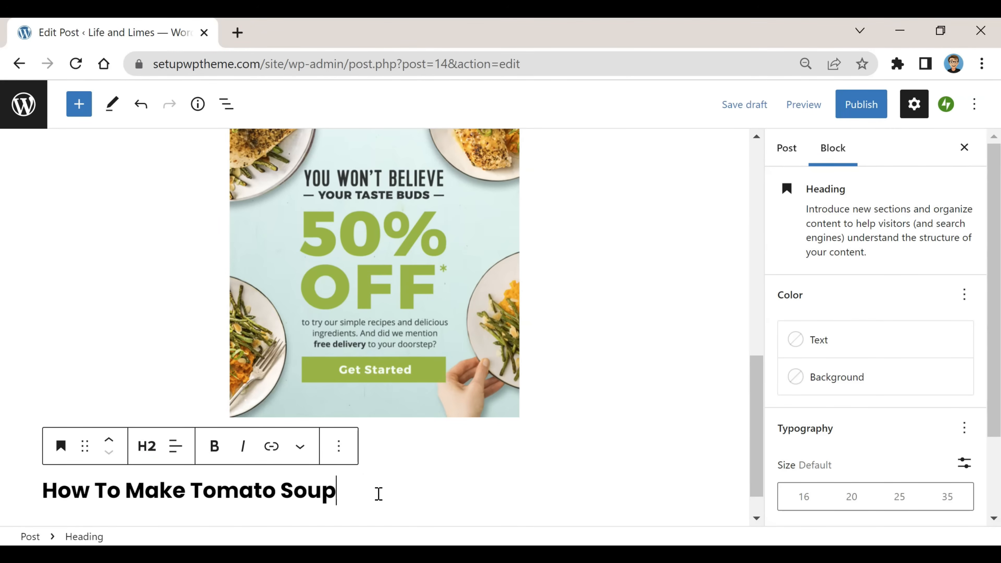
Paste the two introductory paragraphs about the six basic steps and detailed instructions below the "How To Make Tomato Soup" heading.
key("Return")
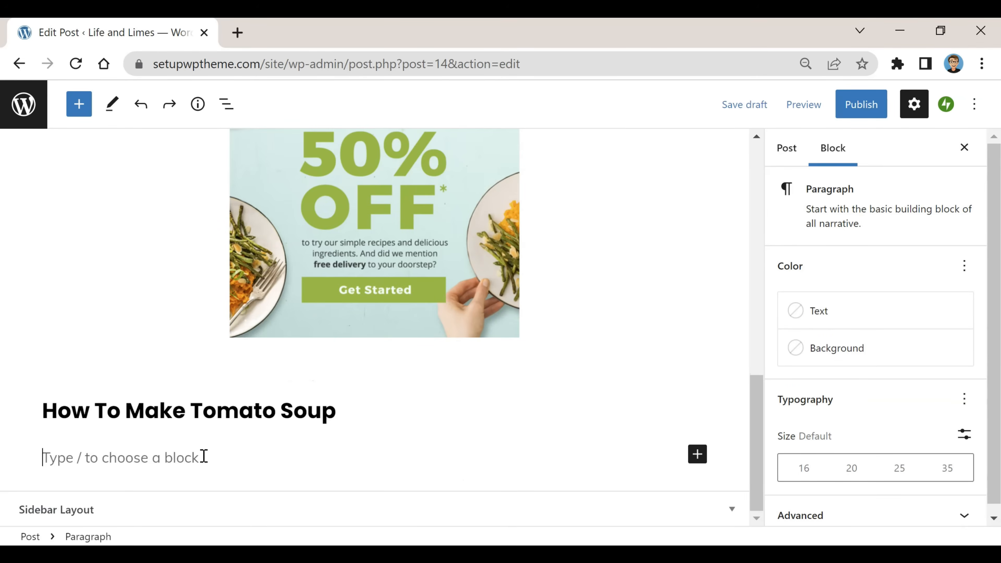
key("ctrl+v")
key("Return")
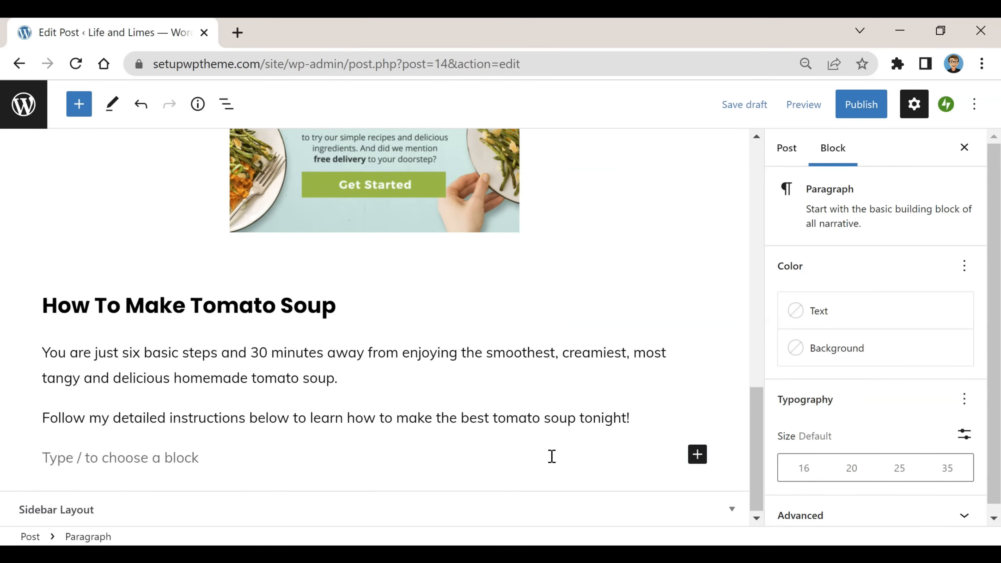
Add a Spacer block with a height of 10 px below the "Follow my detailed instructions" paragraph.
left_click(697, 455)
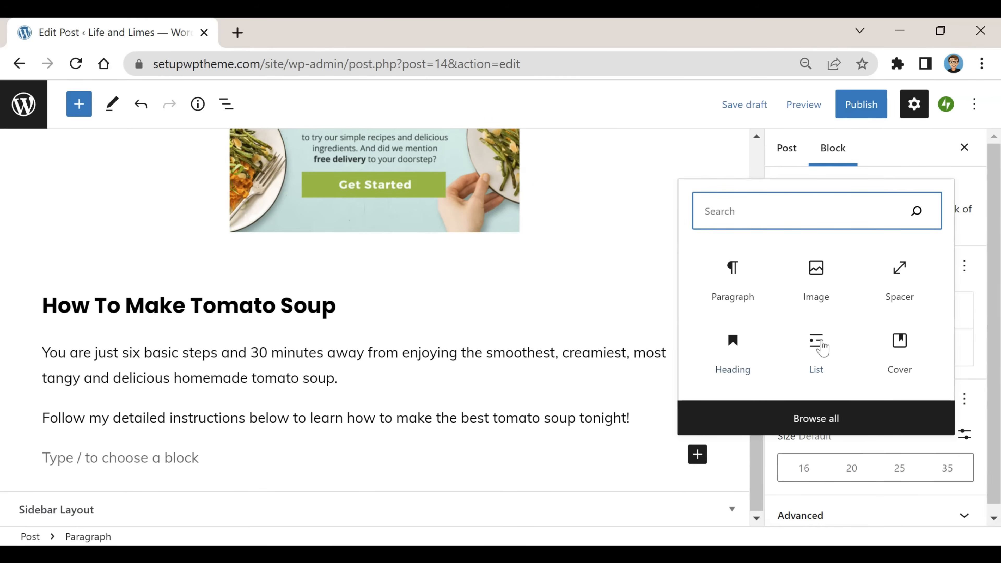
left_click(898, 272)
left_click(837, 325)
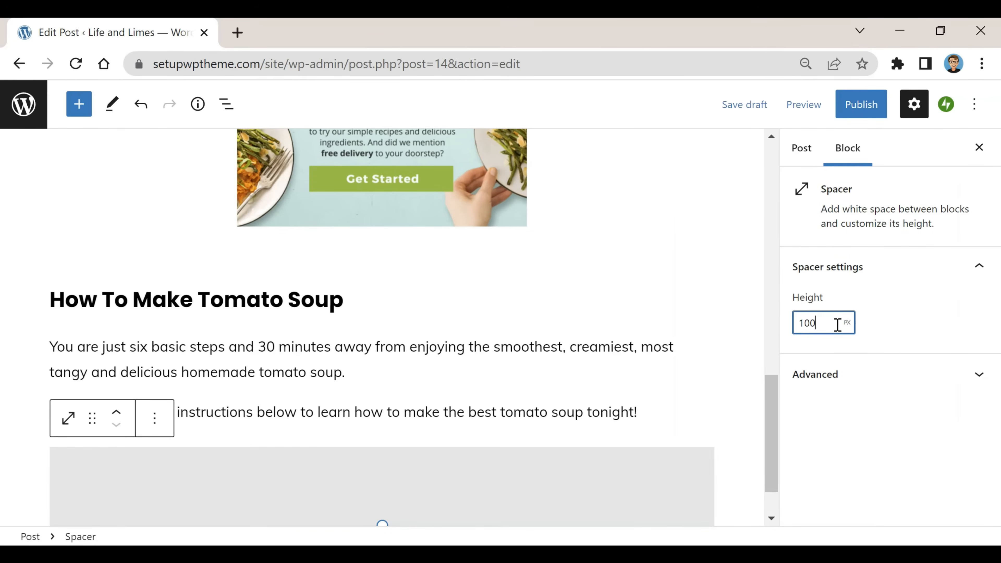
key("BackSpace")
Add the text "Ingredients" below the new spacer and convert it to an H2 heading.
left_click(143, 463)
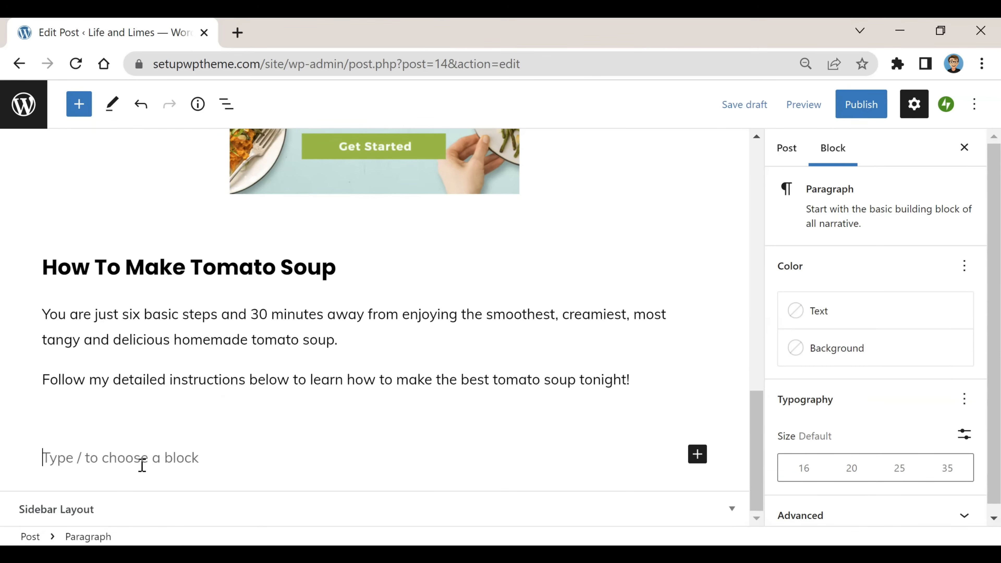
type("Ingredients")
double_click(102, 466)
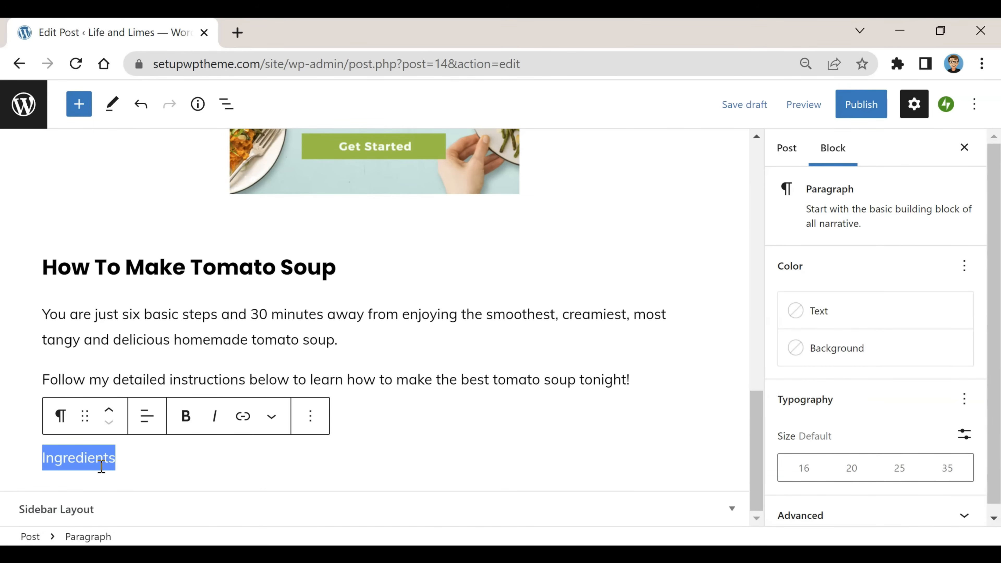
left_click(57, 417)
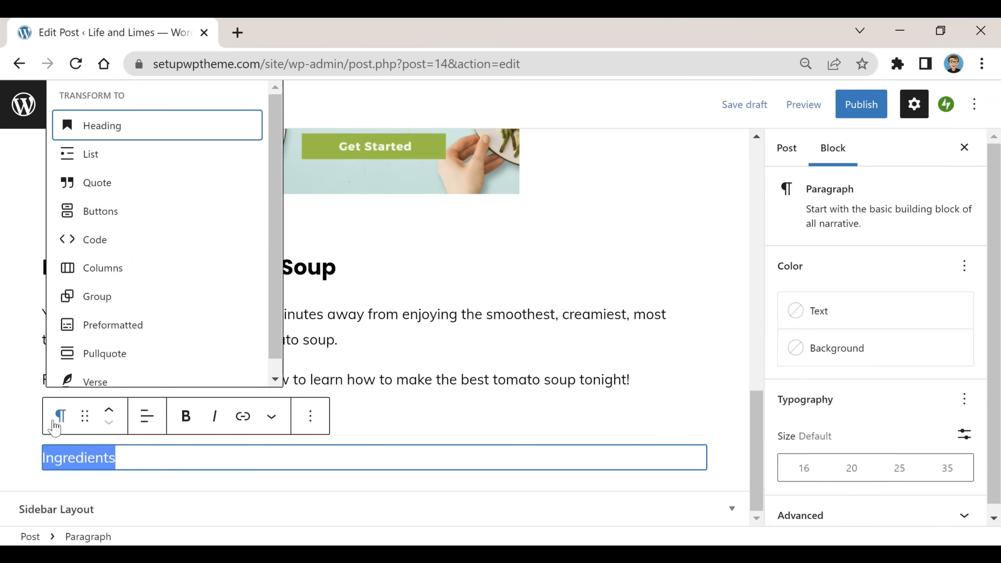
left_click(111, 126)
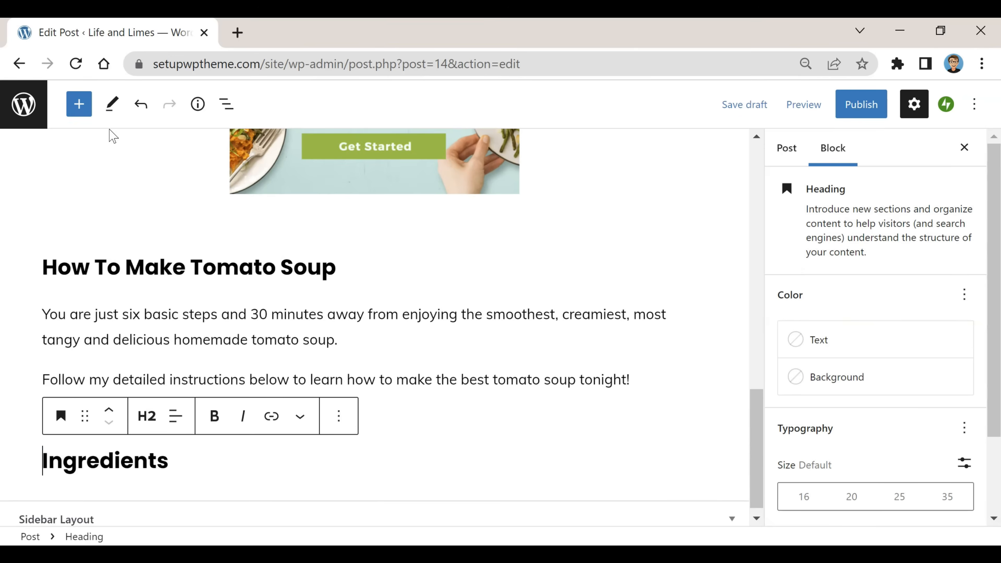
left_click(216, 461)
Create a bulleted list under Ingredients: Roma tomatoes, Onion and garlic, Carrots, Balsamic vinegar, Thyme leaves and Fresh basil.
scroll(372, 361, "up", 15)
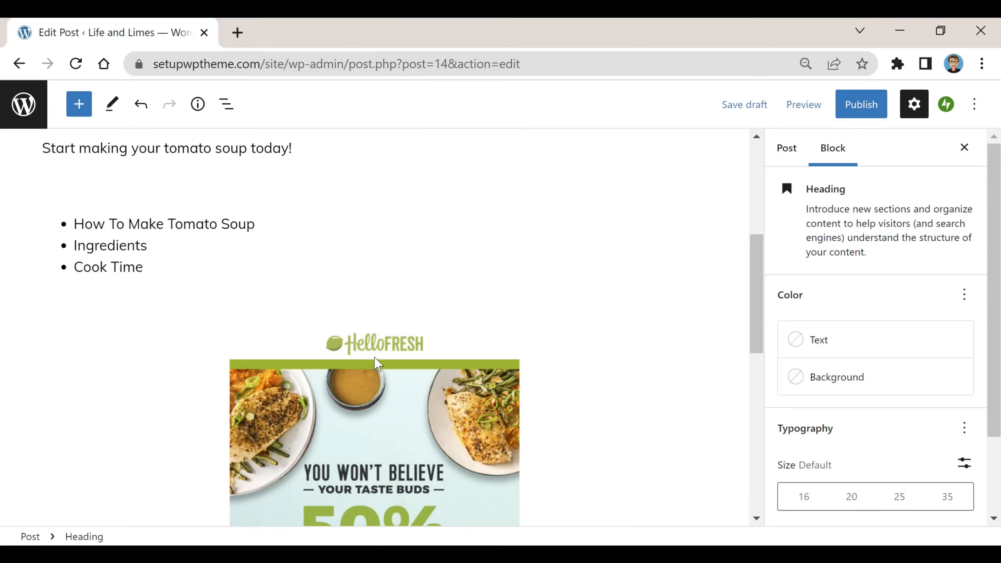
scroll(375, 358, "down", 15)
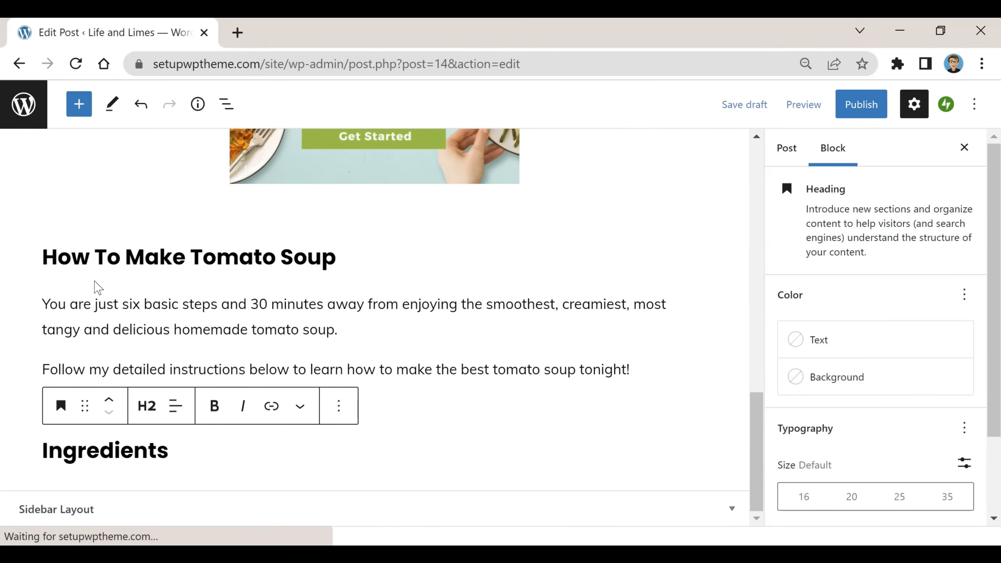
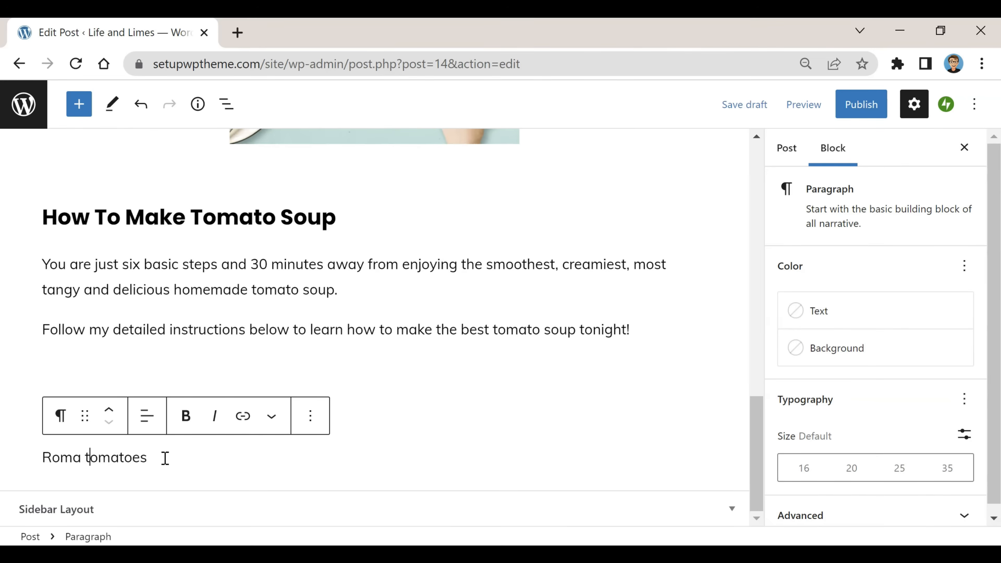
left_click(61, 416)
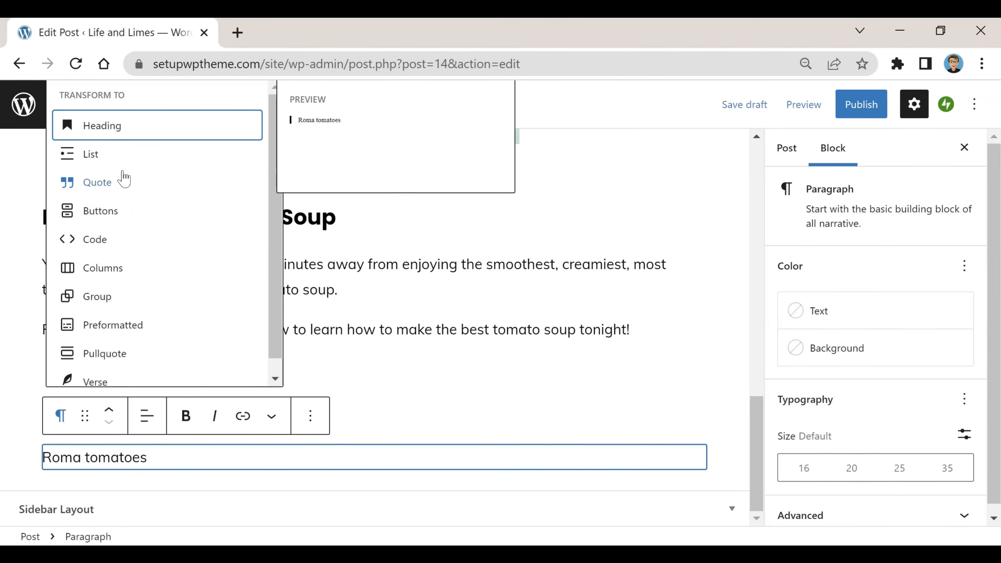
left_click(120, 155)
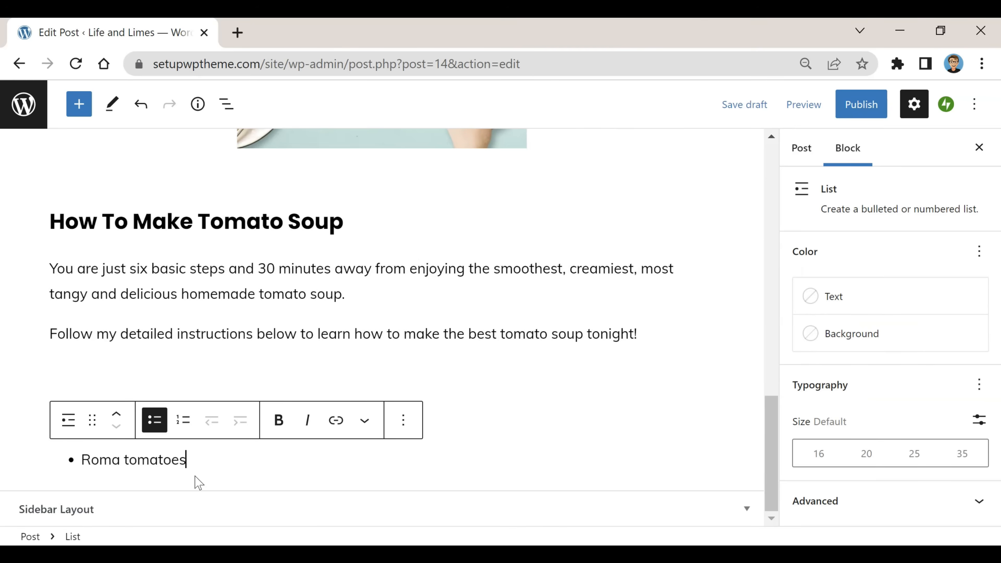
key("Return")
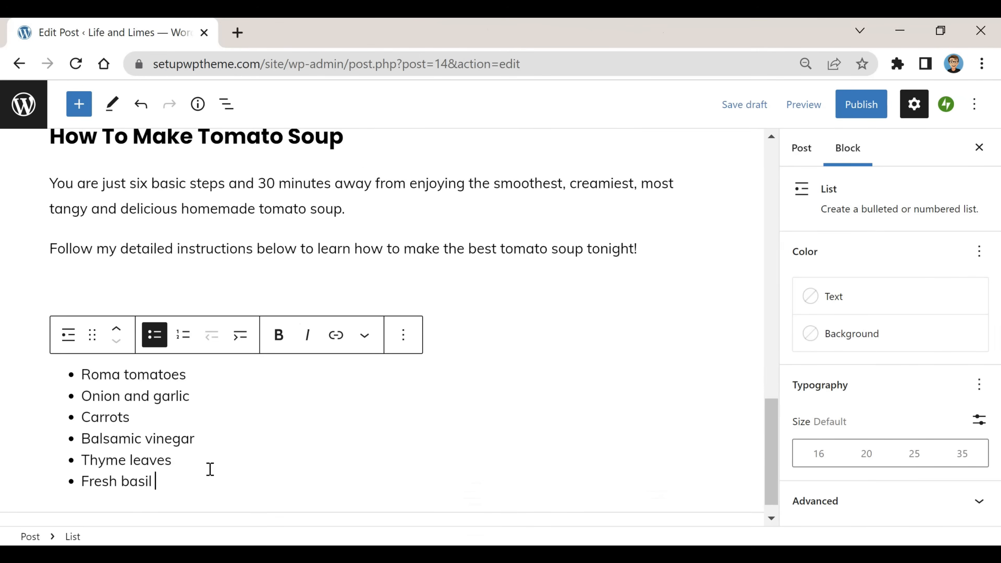
key("Return")
key("Return")
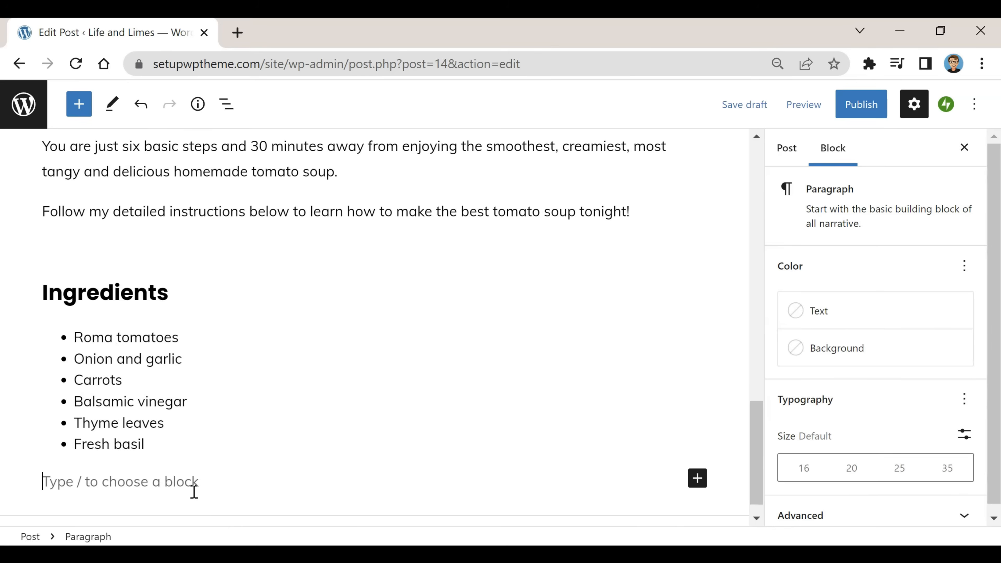
Add a Spacer block with a height of 10 px below the Ingredients bulleted list.
left_click(696, 477)
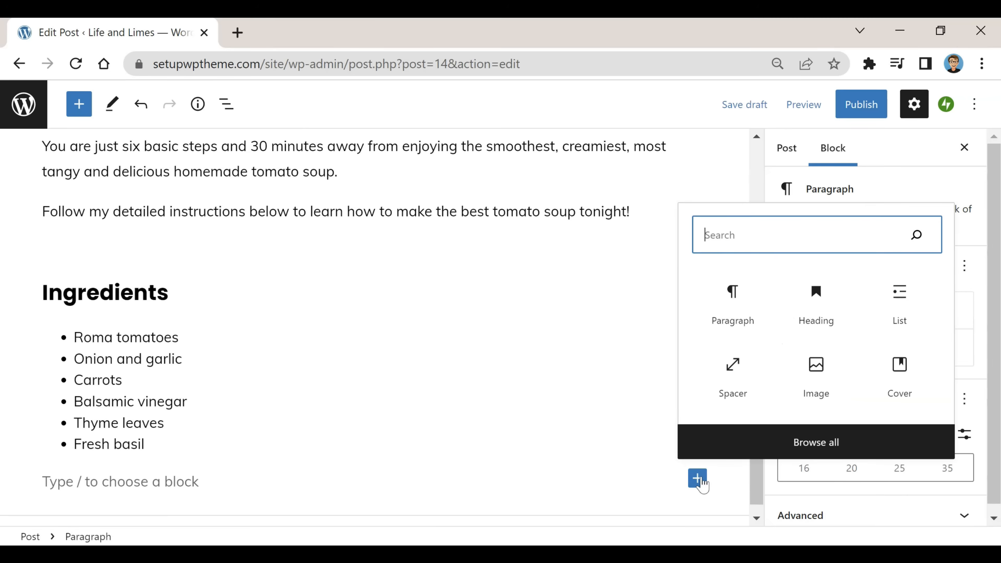
left_click(749, 377)
left_click(829, 324)
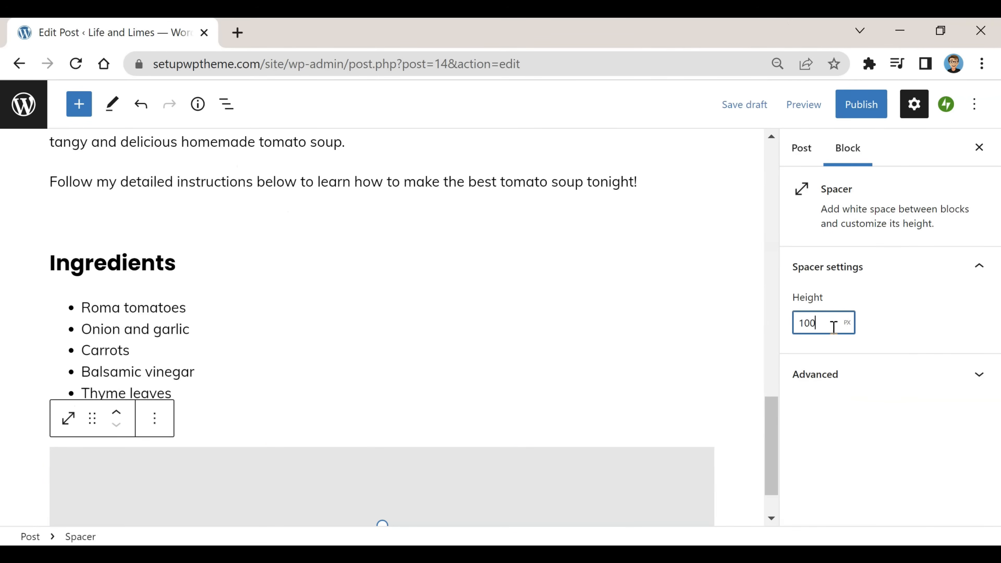
key("BackSpace")
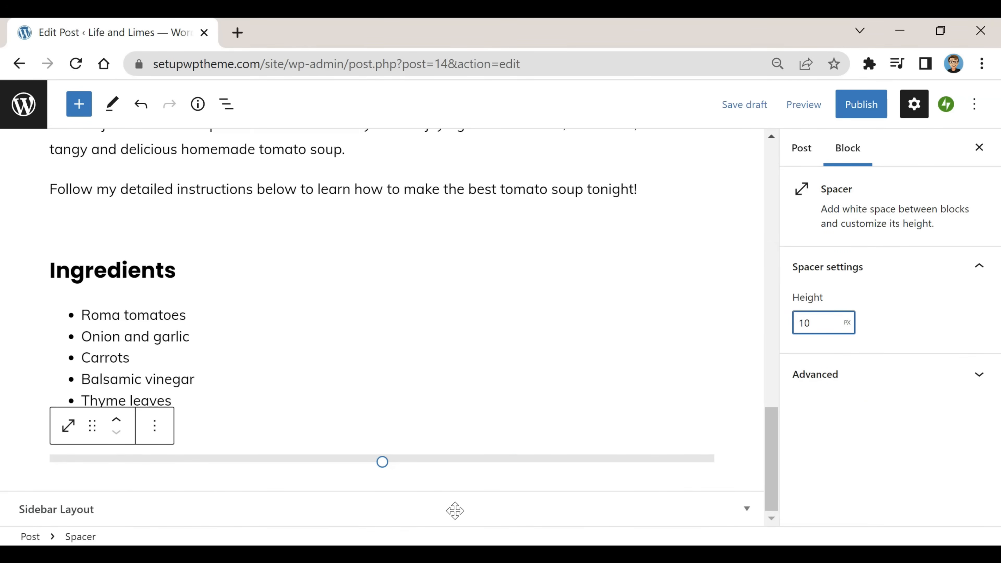
left_click(418, 478)
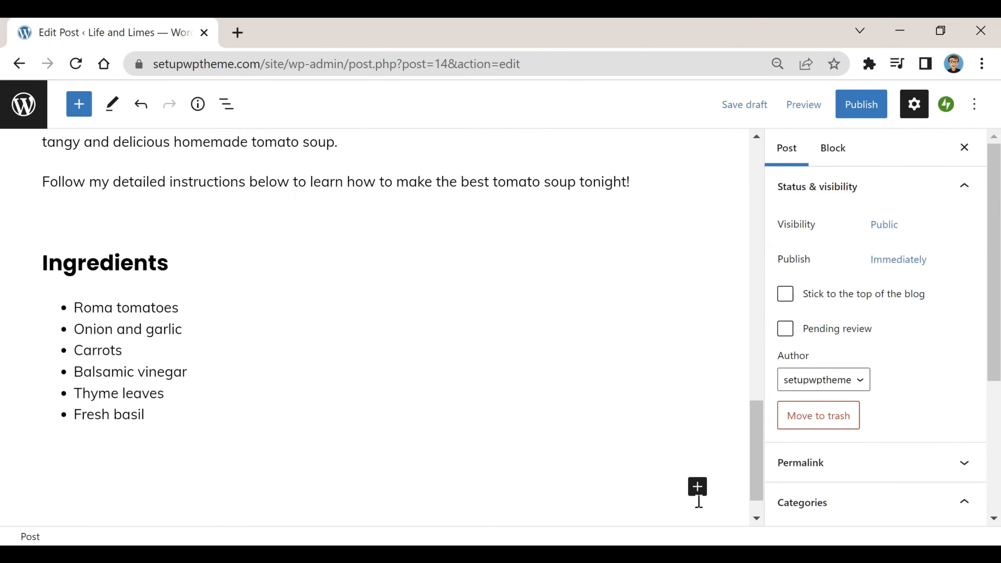
left_click(697, 488)
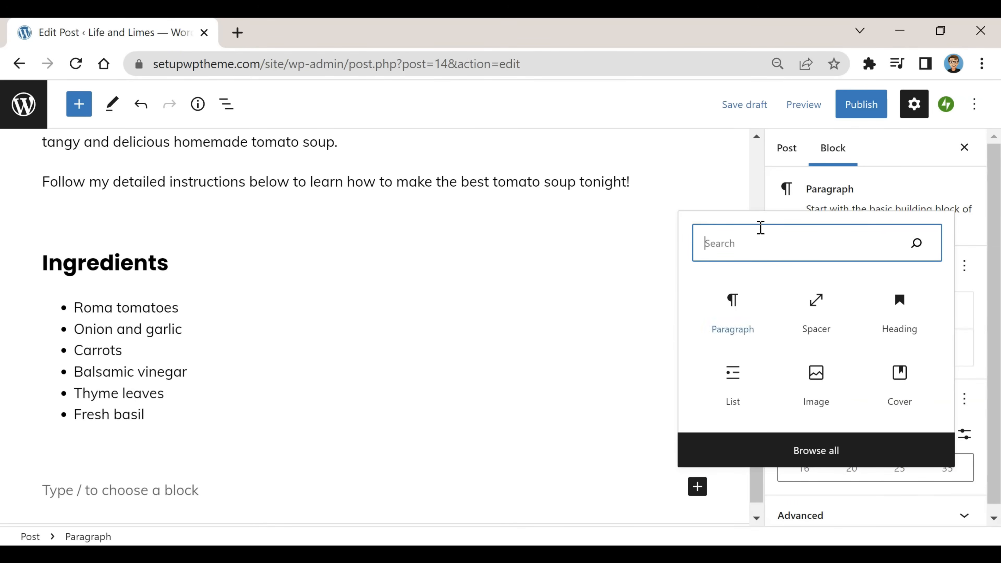
type("youtube")
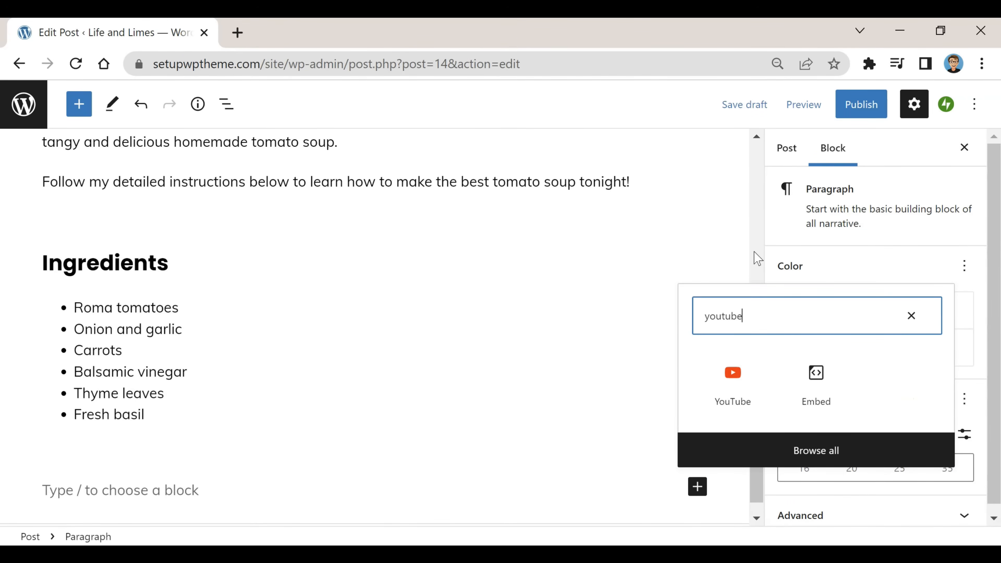
left_click(740, 398)
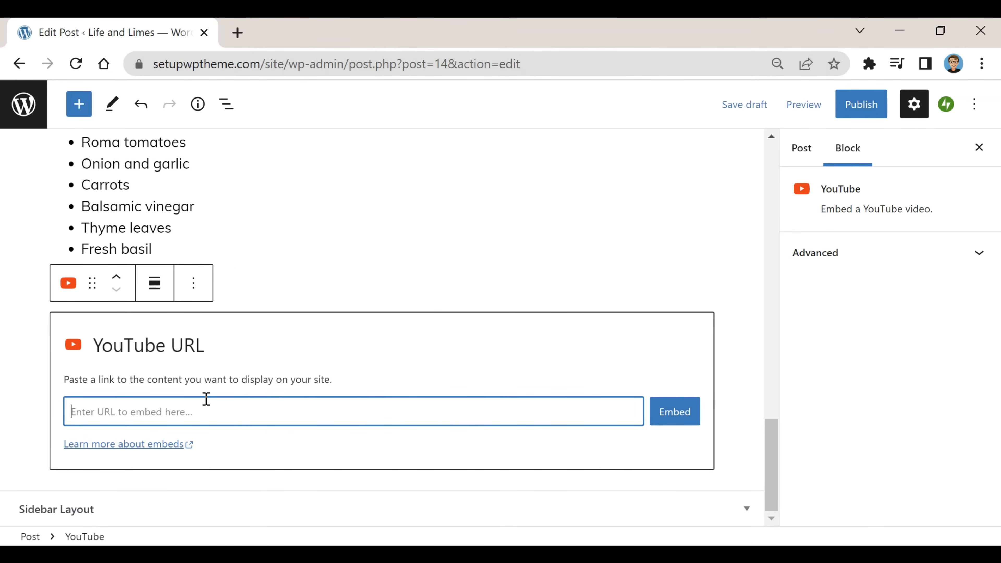
type("https://www.youtube.com/watch?v=X_lZ49spG5A&t=2s")
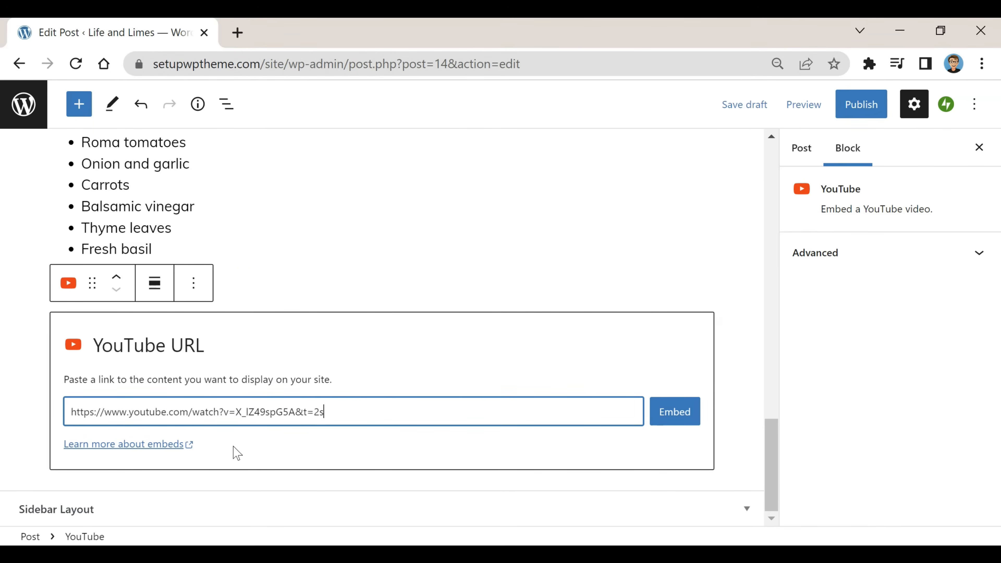
left_click(683, 424)
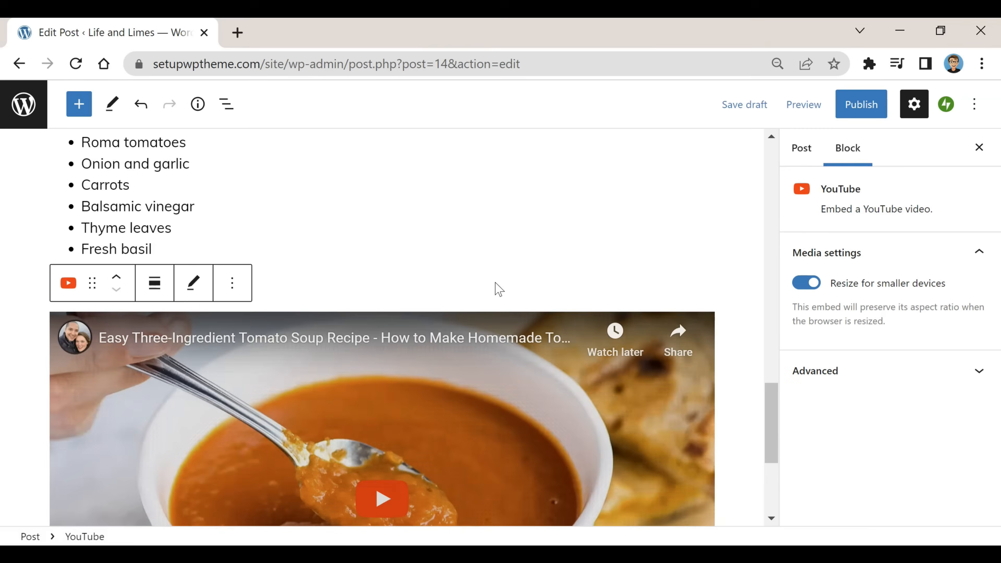
scroll(465, 232, "down", 2)
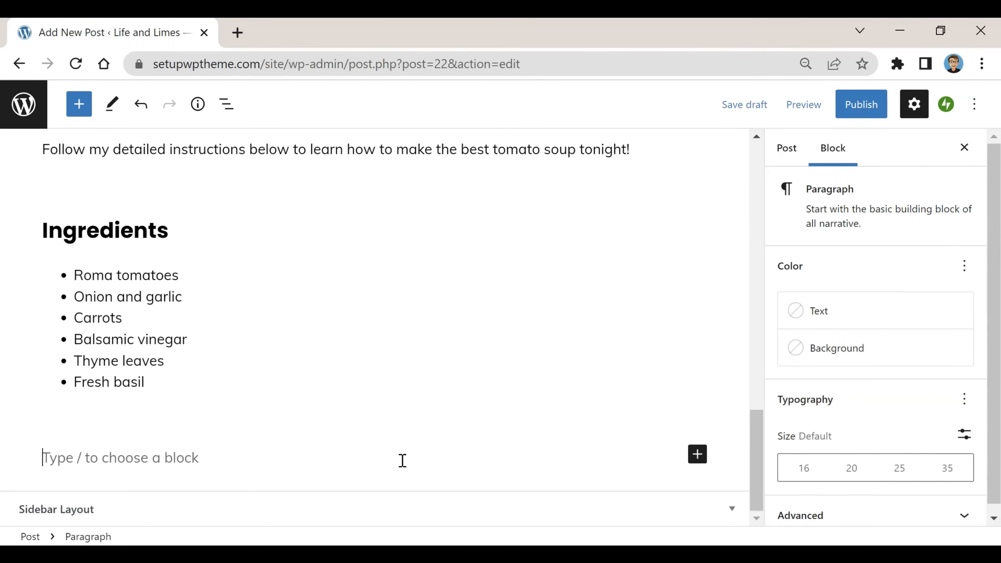
left_click(698, 457)
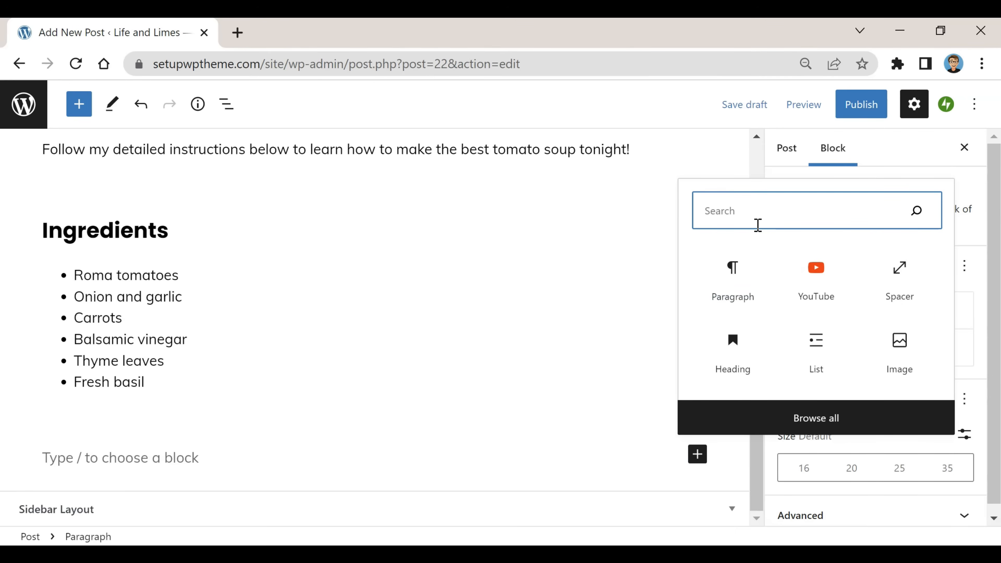
type("embed")
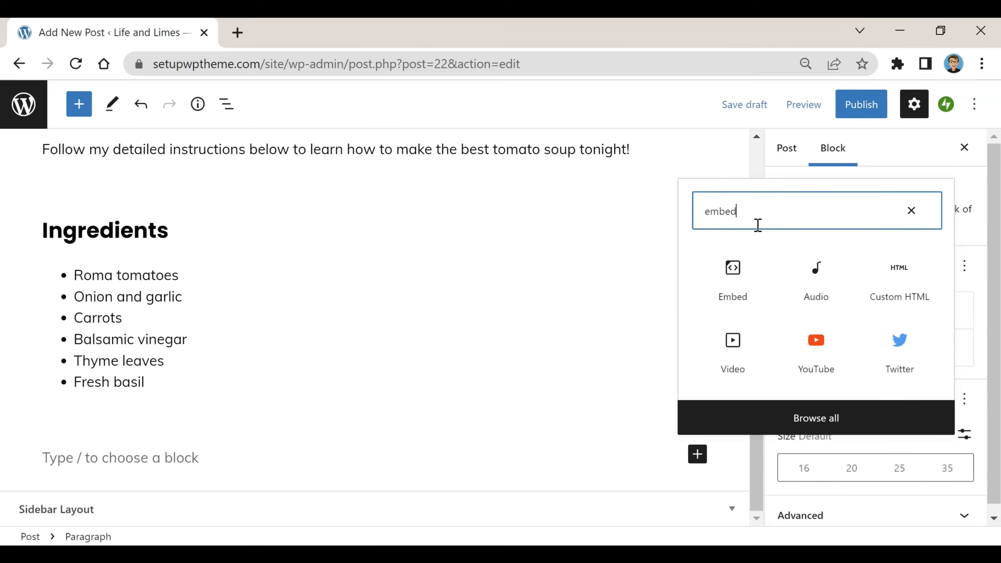
left_click(736, 272)
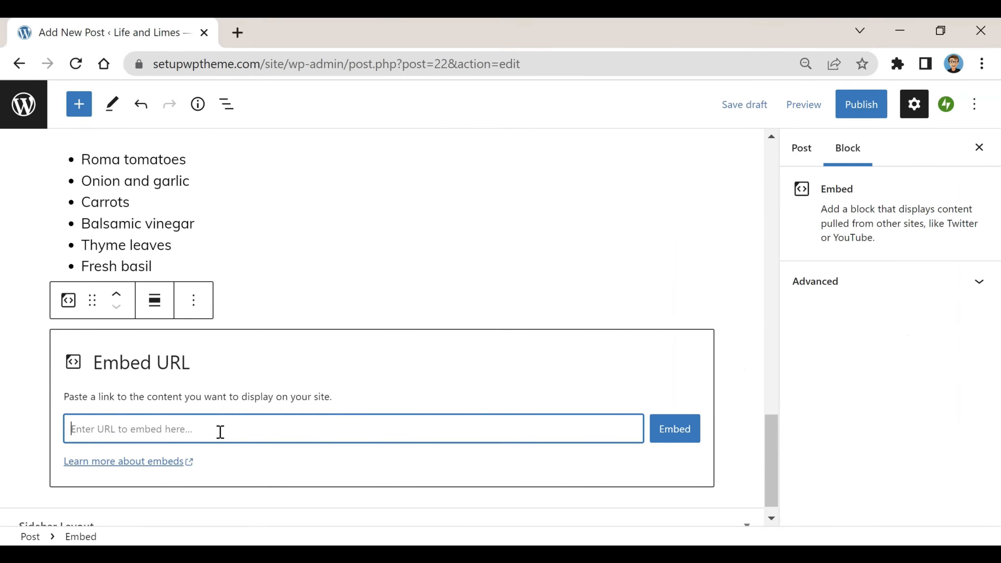
type("https://www.youtube.com/watch?v=aS3gTkJb8iQ")
left_click(677, 438)
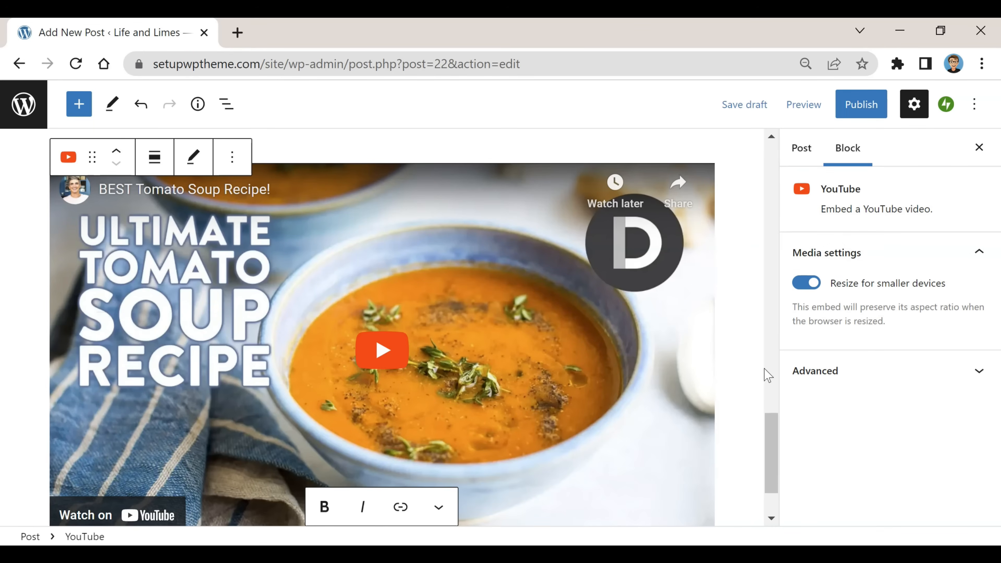
Return to the beginning of the Tomato Basil Soup post and save it as a draft.
scroll(743, 397, "up", 4)
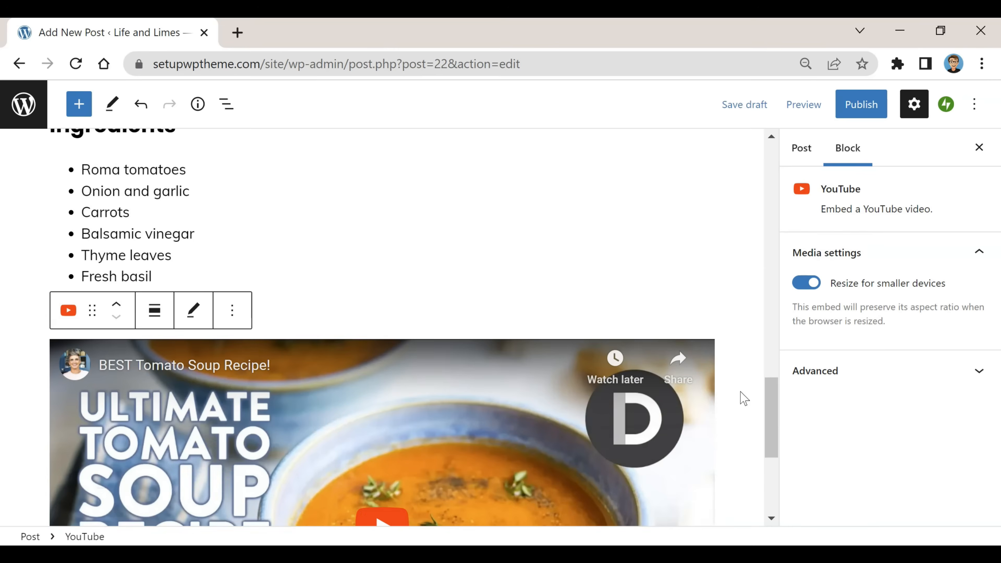
left_click(415, 257)
scroll(565, 272, "up", 4)
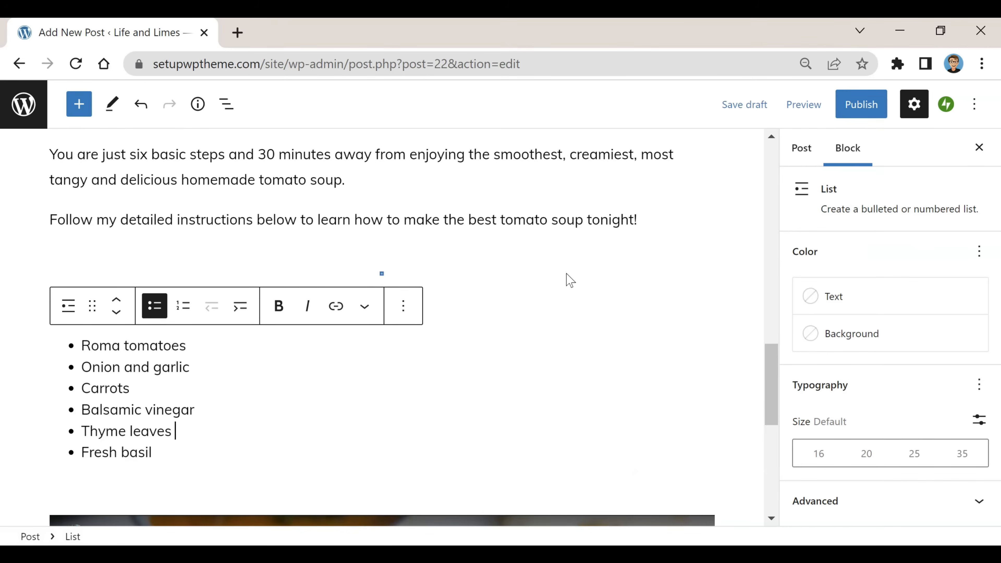
scroll(565, 273, "up", 8)
scroll(569, 276, "up", 12)
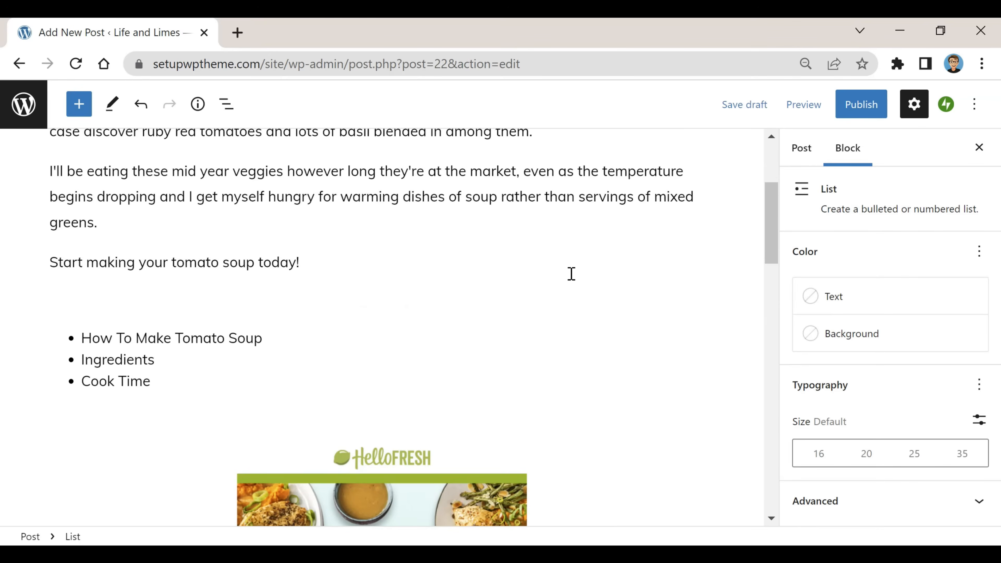
scroll(575, 279, "down", 2)
scroll(552, 268, "up", 2)
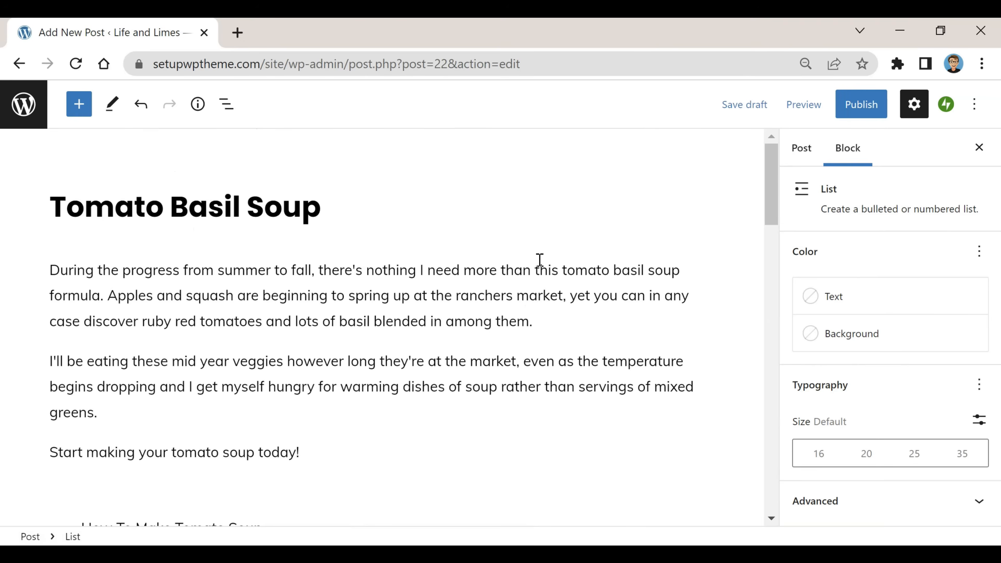
left_click(750, 109)
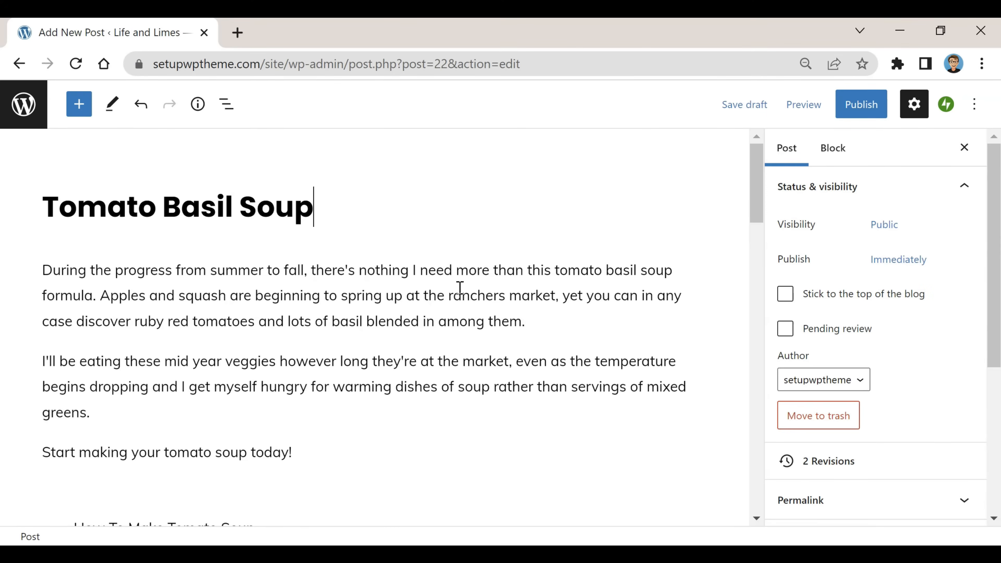
Preview the Tomato Basil Soup post in a new tab, review it down to the embedded video, and return to the editor.
left_click(809, 113)
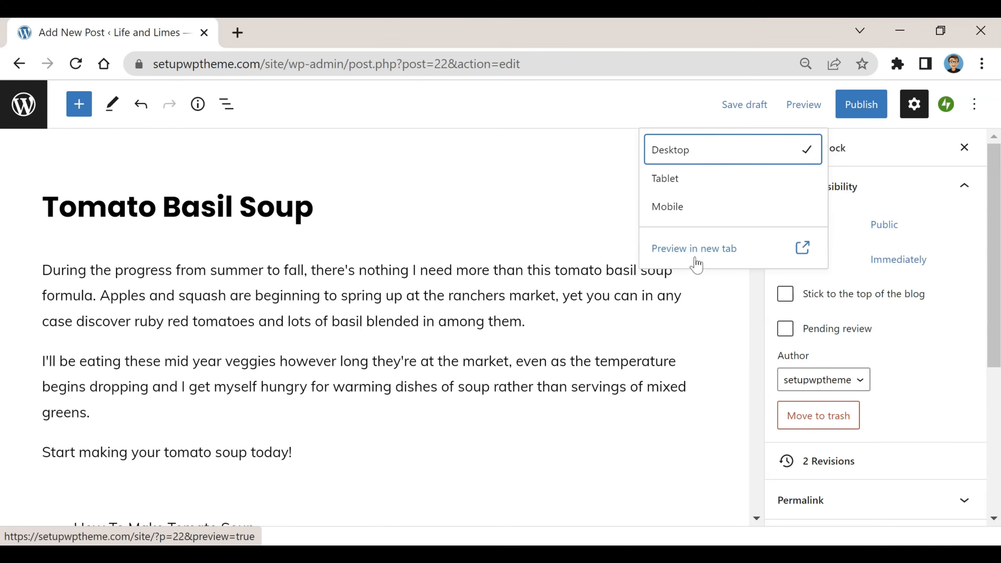
left_click(709, 249)
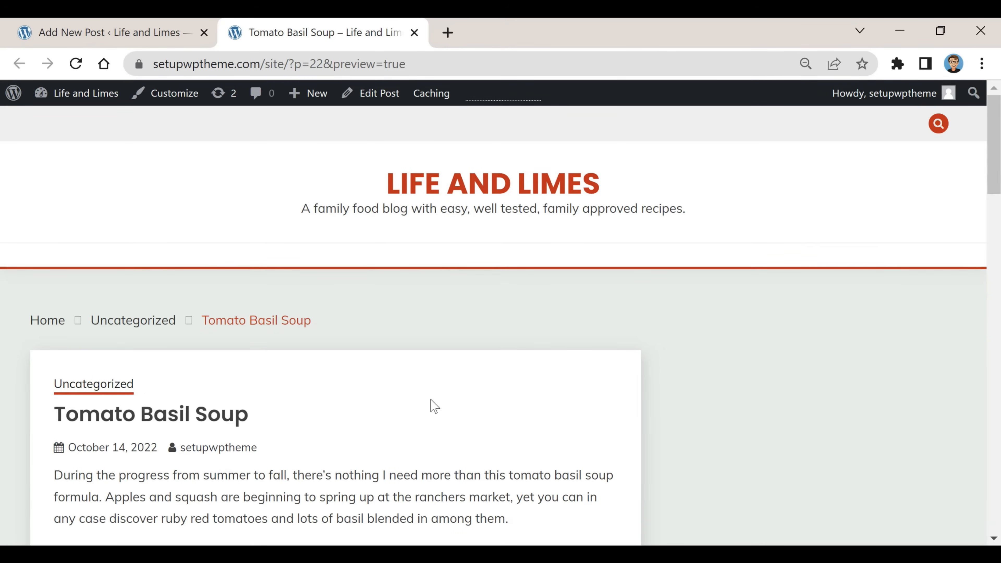
scroll(366, 440, "down", 4)
scroll(433, 287, "down", 8)
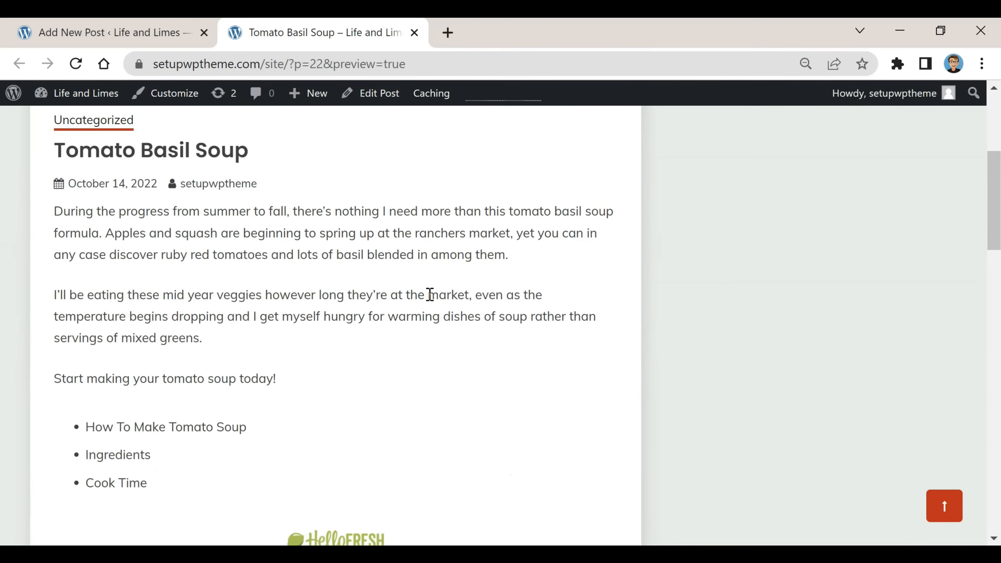
scroll(442, 233, "down", 12)
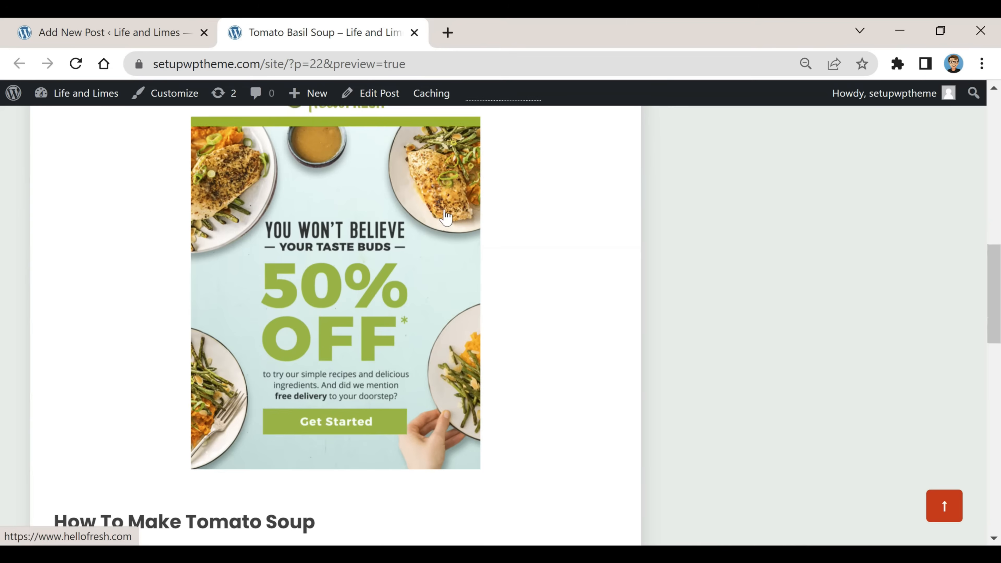
scroll(470, 195, "down", 11)
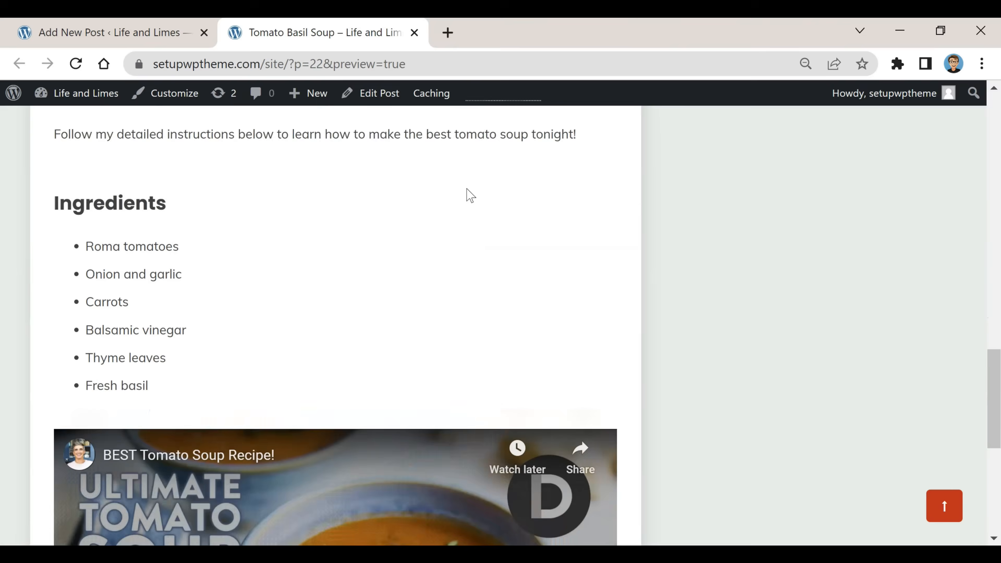
scroll(459, 186, "down", 2)
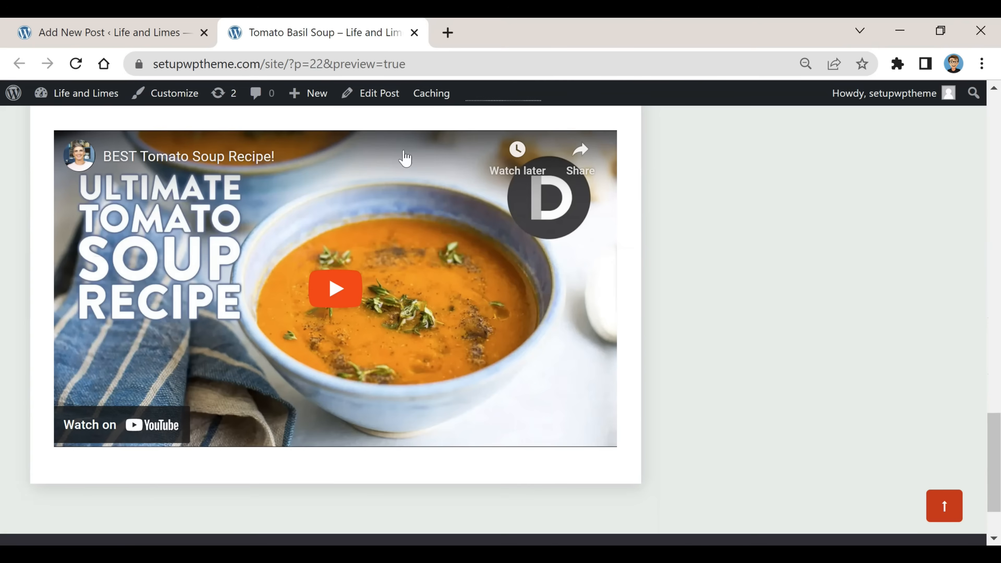
left_click(414, 33)
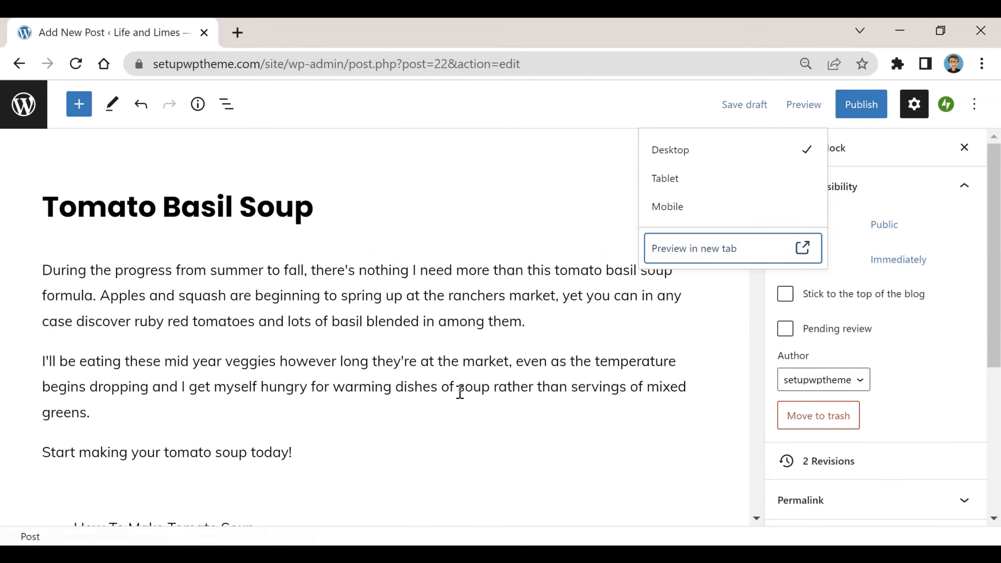
left_click(545, 250)
Enter #tomato-soup-ingredients as the link address for the "Ingredients" item in the table of contents list.
scroll(551, 248, "down", 4)
scroll(555, 246, "down", 2)
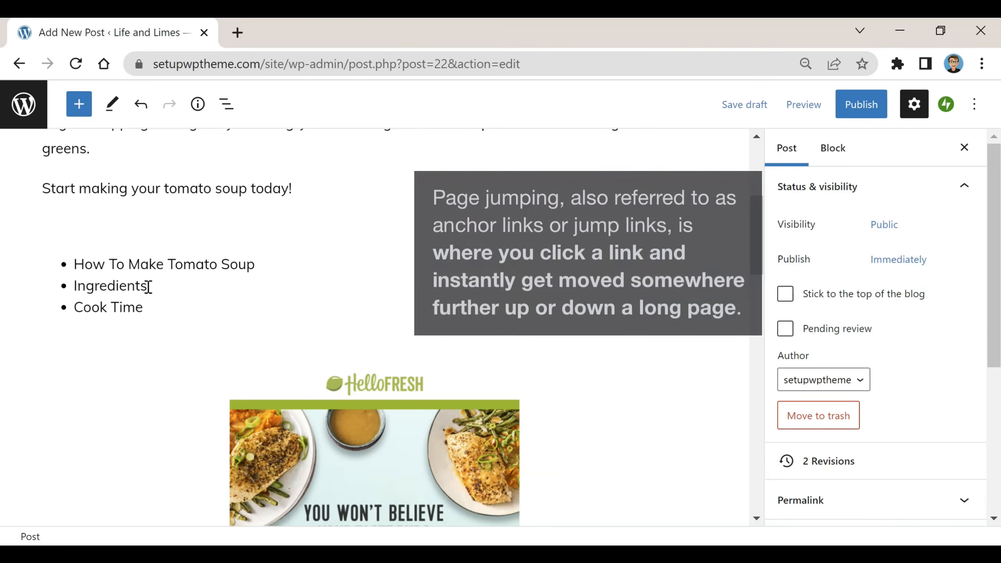
left_click(147, 288)
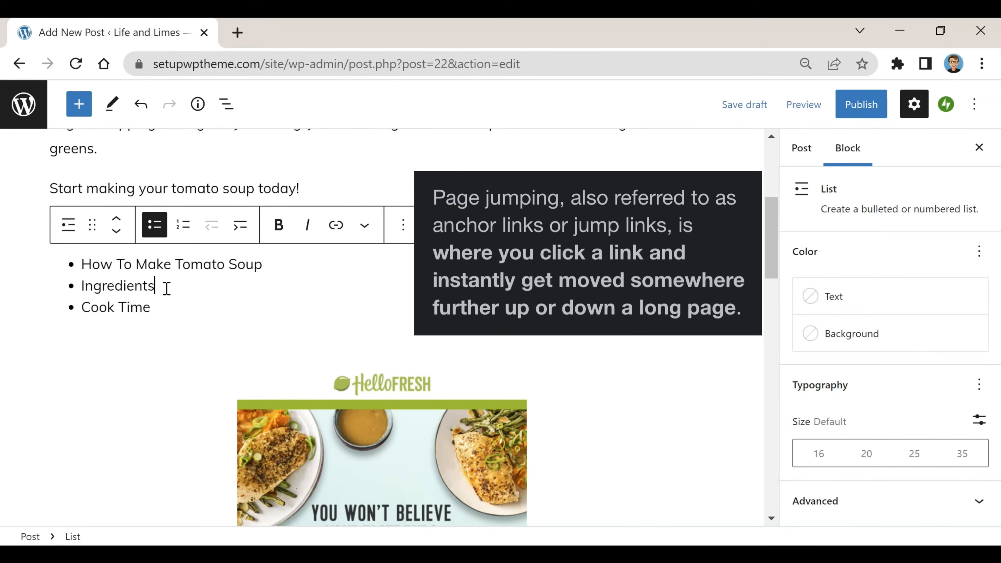
left_click_drag(162, 286, 81, 292)
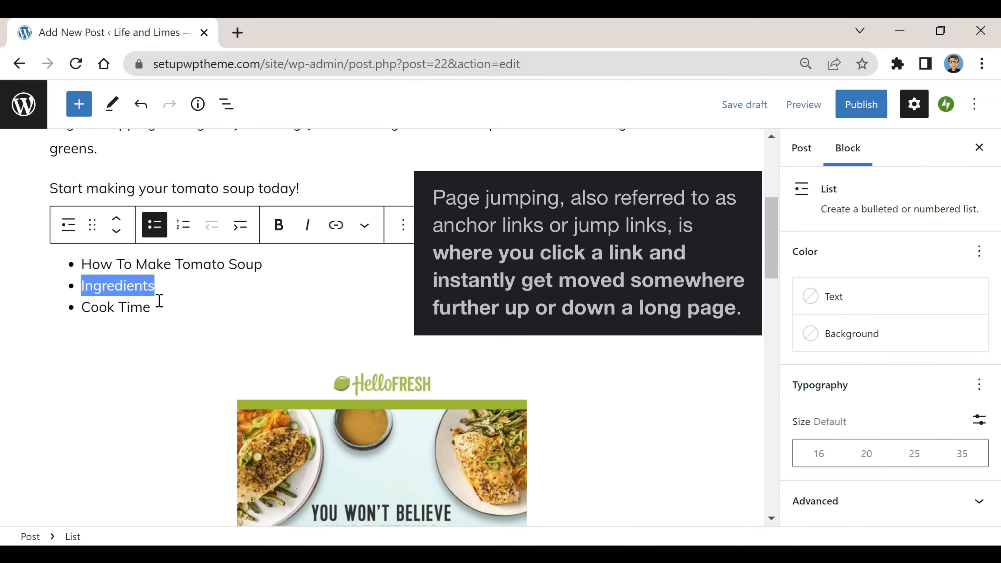
left_click(336, 232)
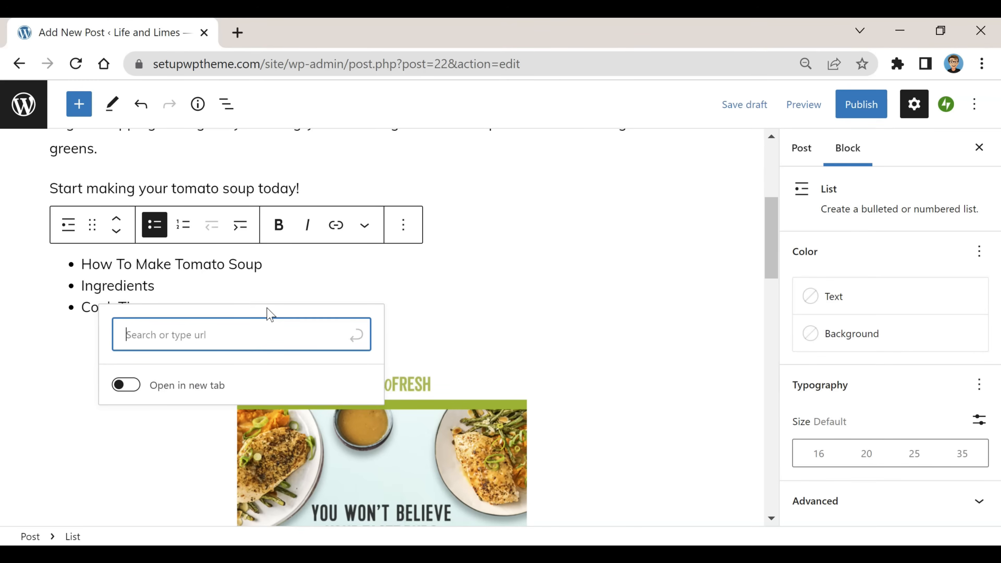
type("#tomato")
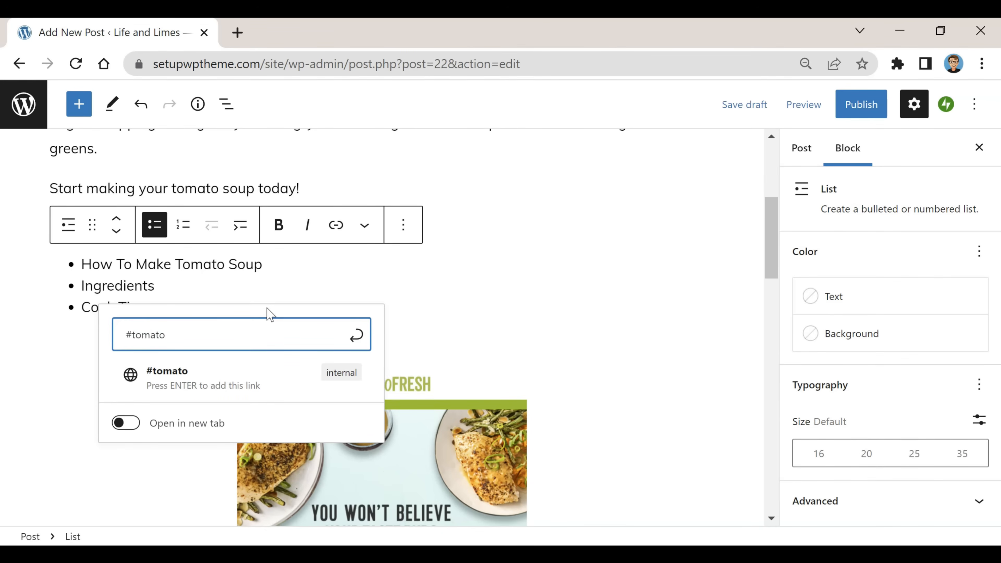
type("-soup-ingredients")
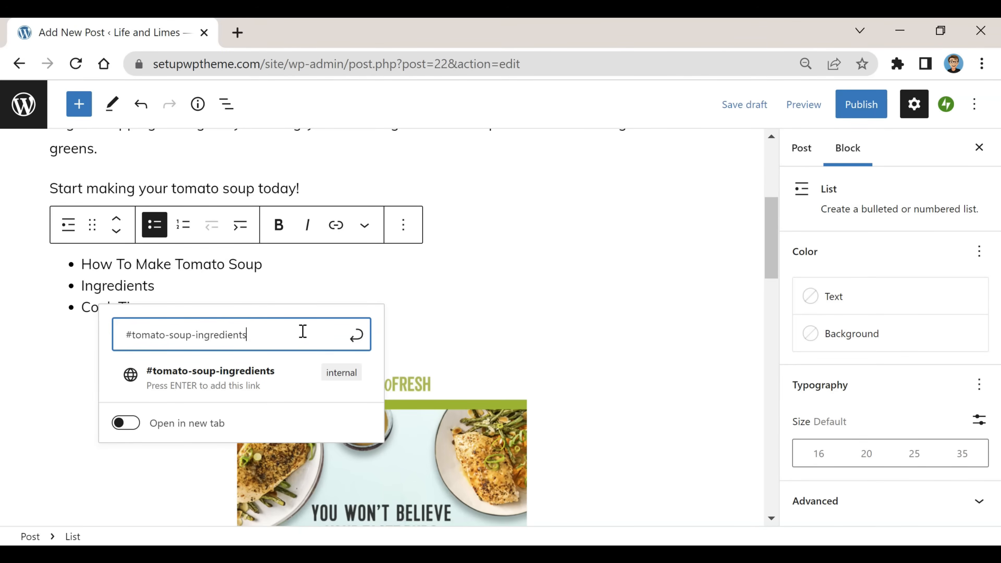
Copy the anchor name tomato-soup-ingredients, without the # sign, from the link address.
left_click_drag(257, 338, 134, 345)
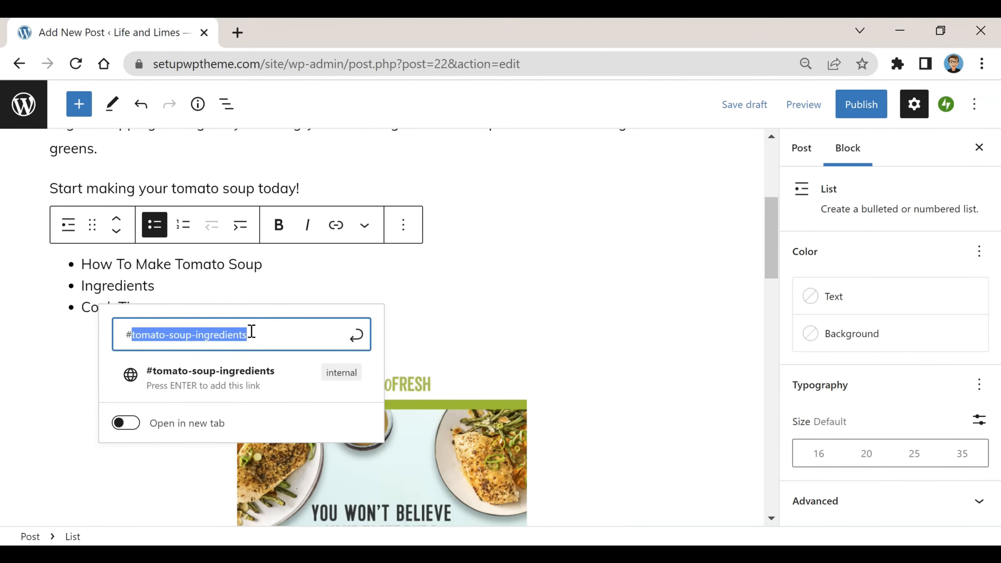
right_click(220, 339)
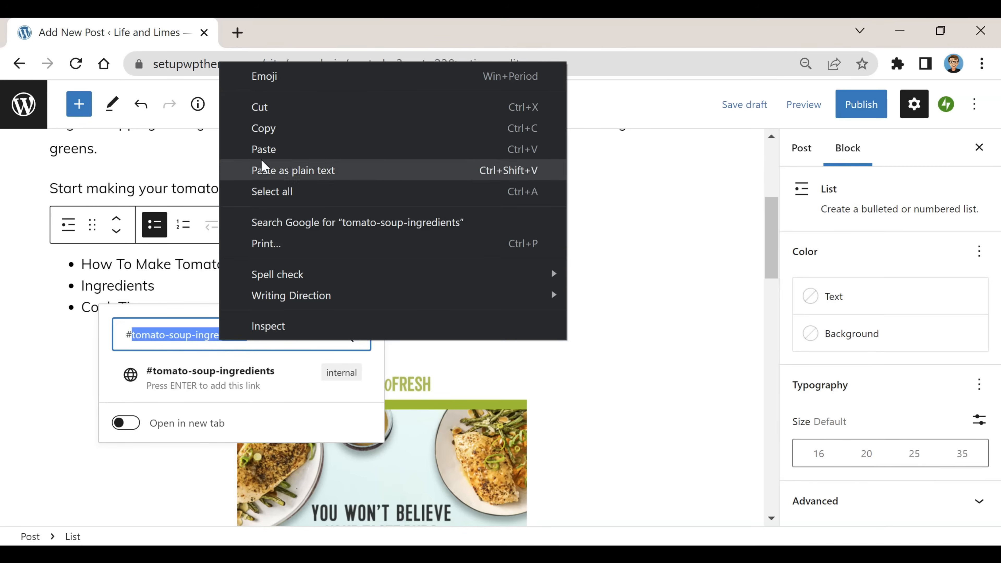
left_click(258, 129)
left_click(260, 329)
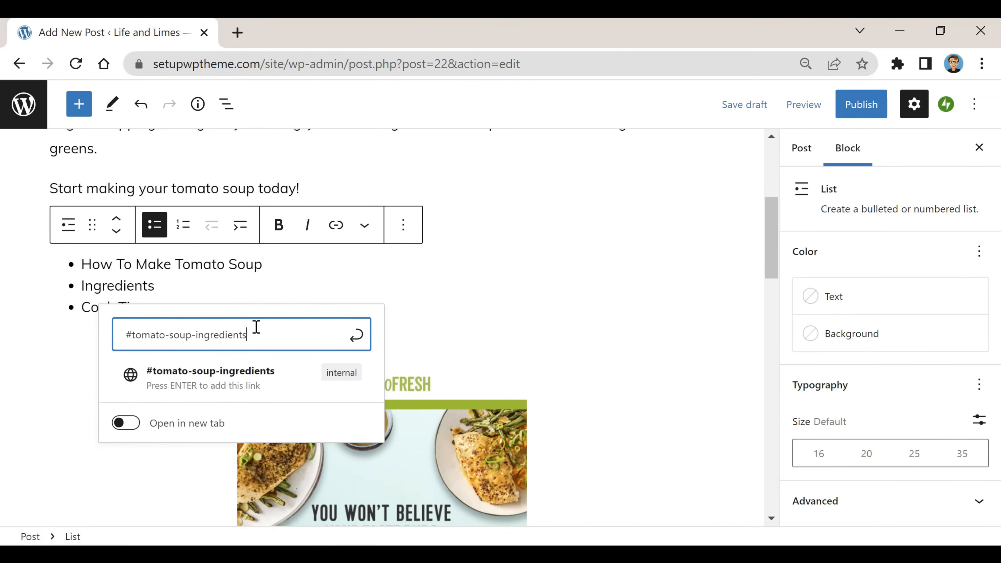
Apply the link on the "Ingredients" list item and set the Ingredients heading's HTML anchor to tomato-soup-ingredients.
left_click(360, 339)
left_click(360, 339)
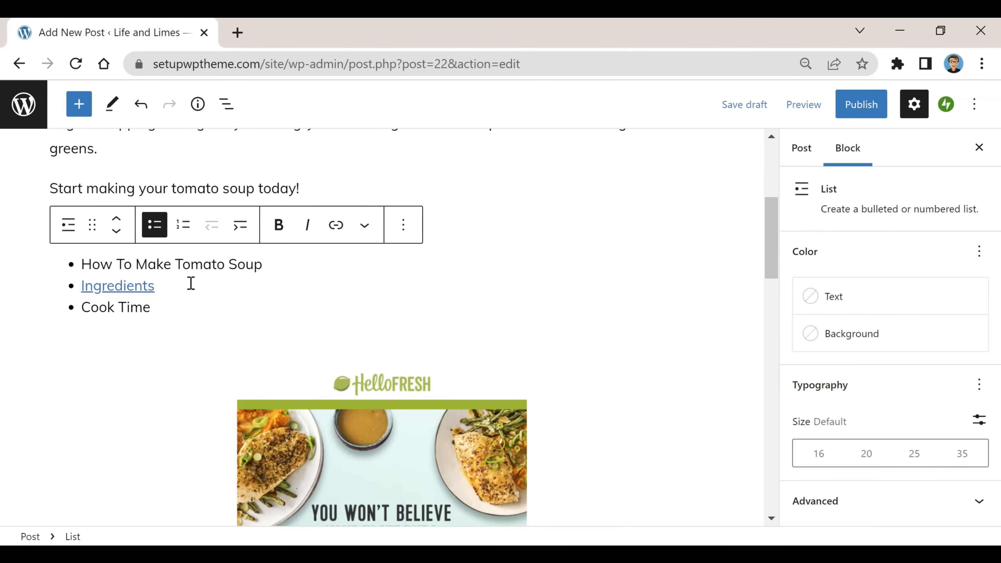
scroll(326, 300, "down", 12)
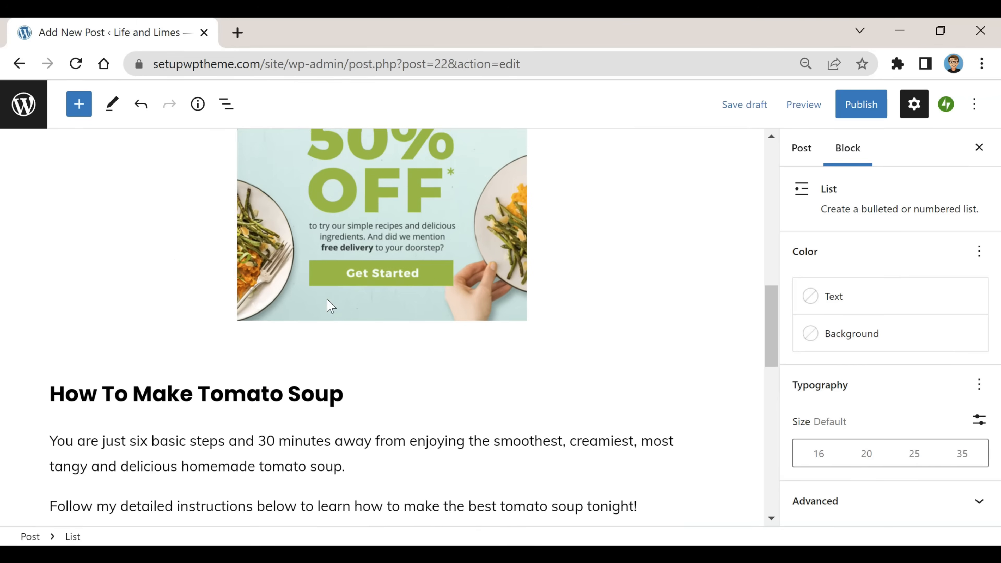
scroll(318, 292, "down", 7)
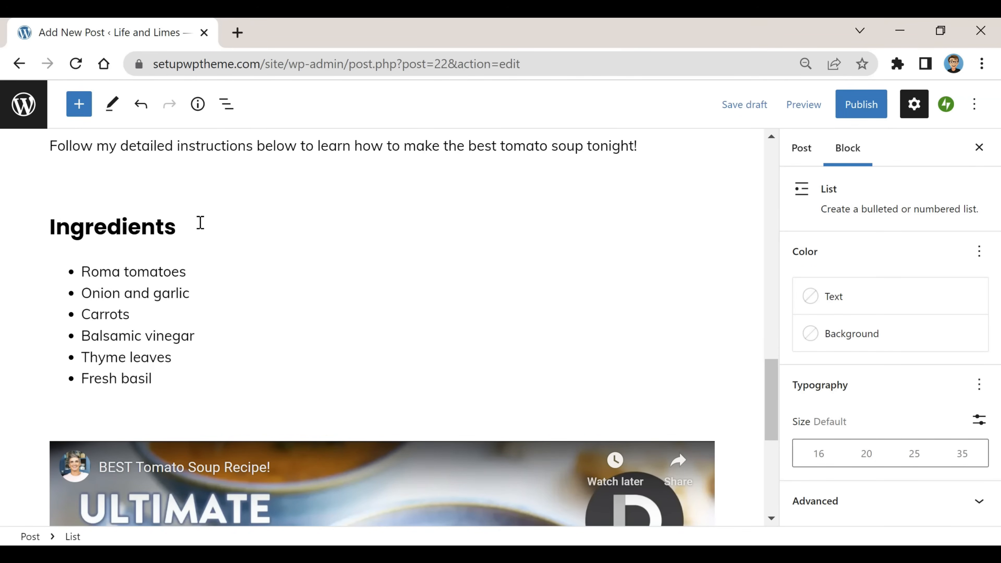
left_click(104, 223)
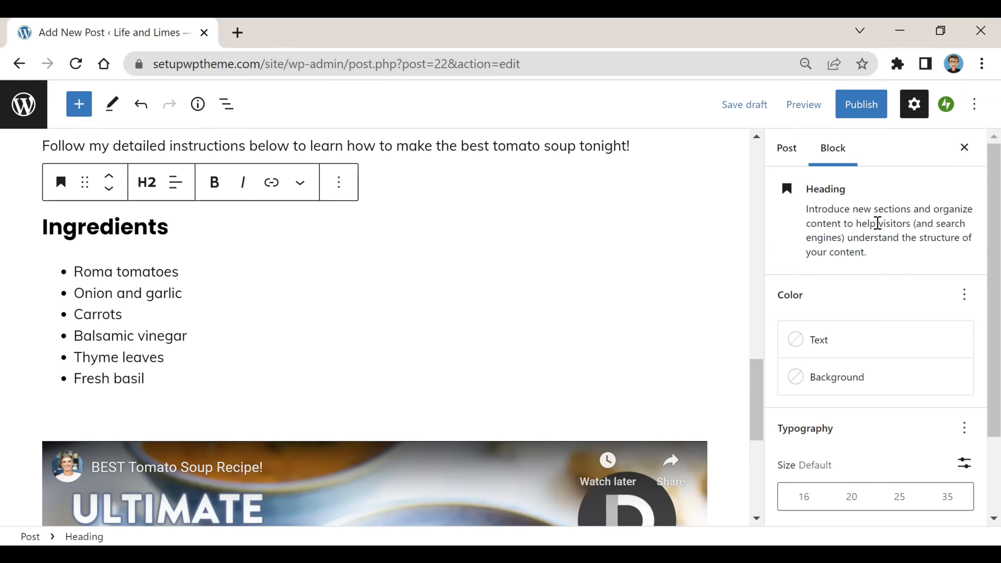
scroll(877, 357, "down", 3)
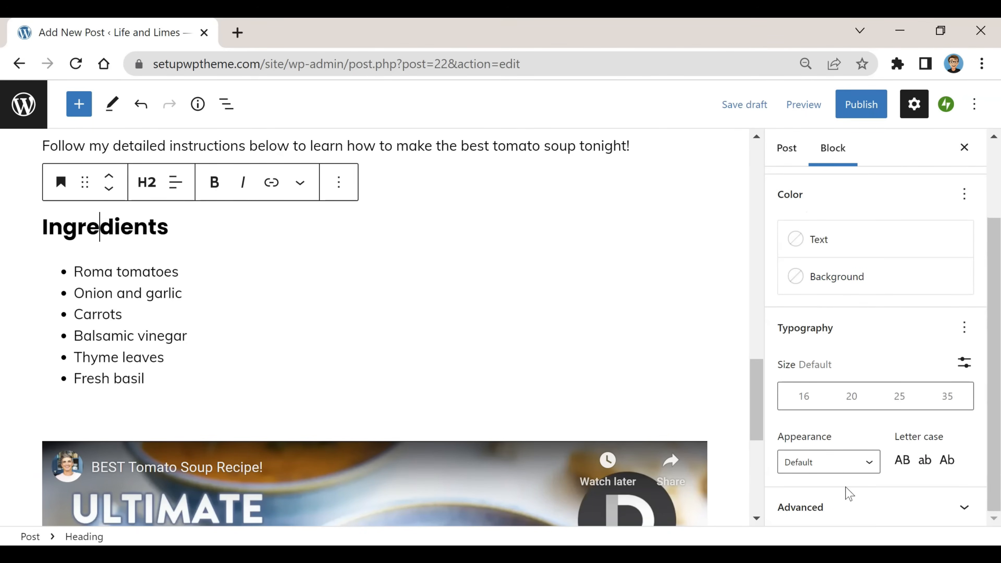
left_click(871, 519)
scroll(884, 351, "down", 5)
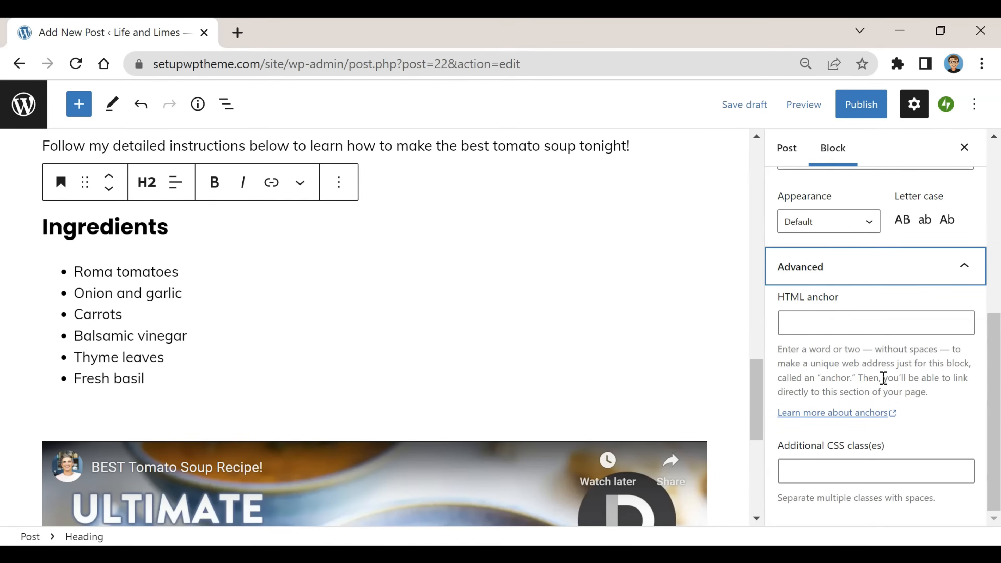
left_click(828, 319)
right_click(828, 320)
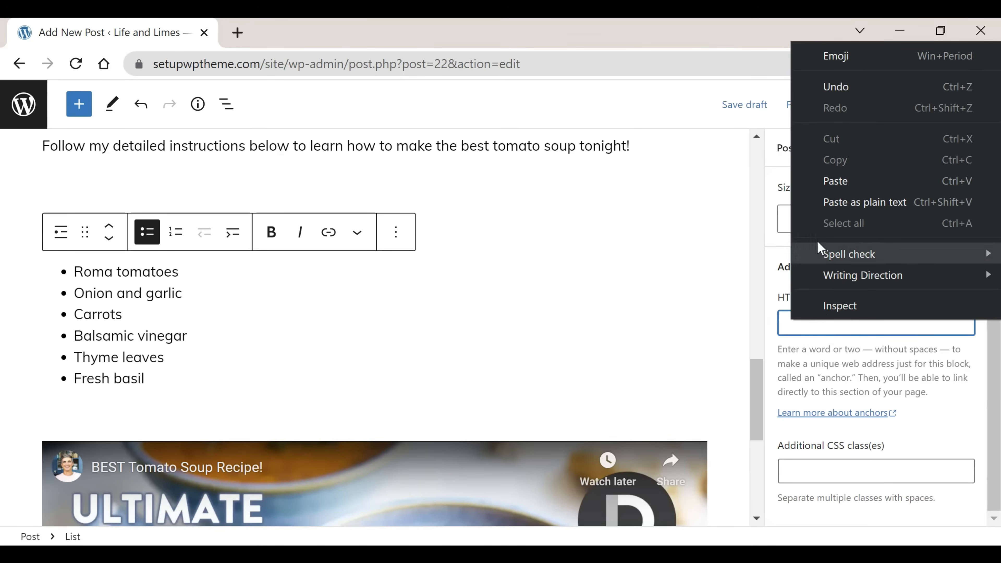
left_click(857, 184)
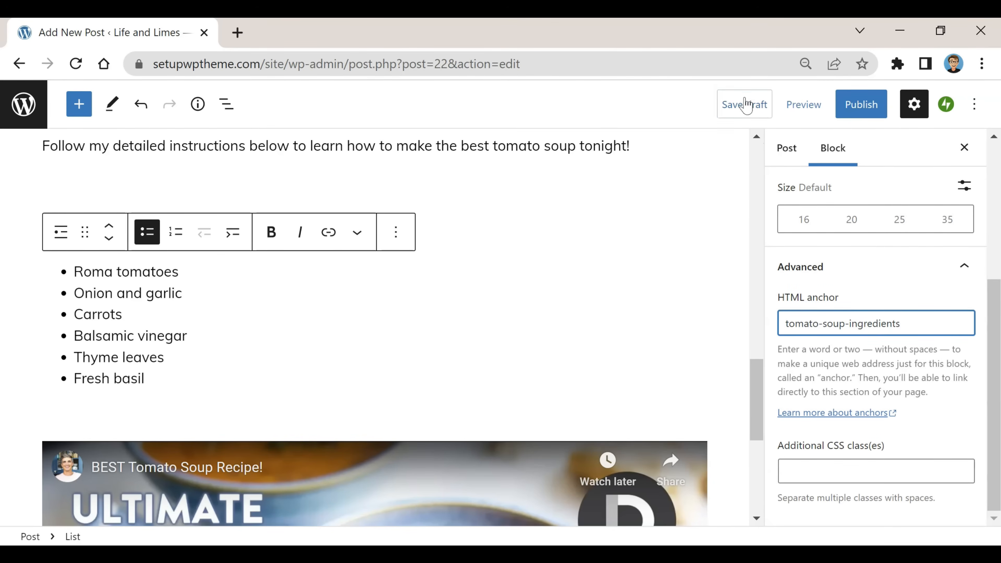
Save the draft and test the "Ingredients" jump link in a new-tab preview, closing the preview when done.
left_click(749, 112)
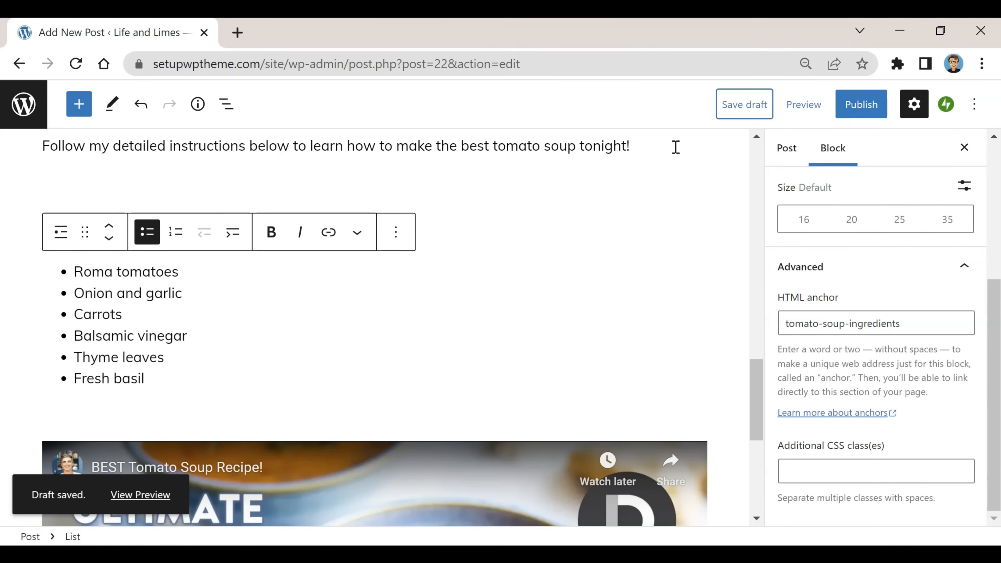
left_click(805, 107)
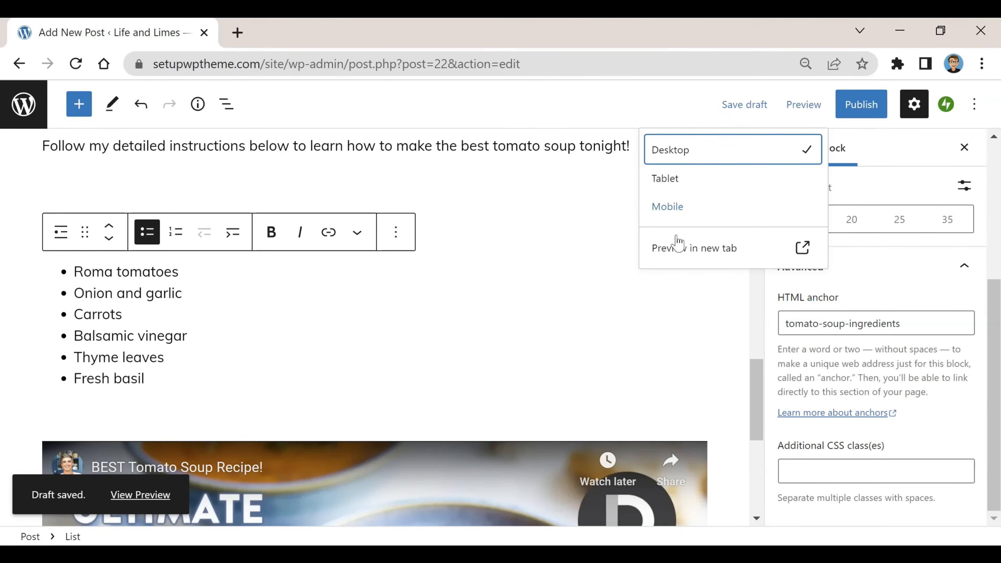
left_click(705, 250)
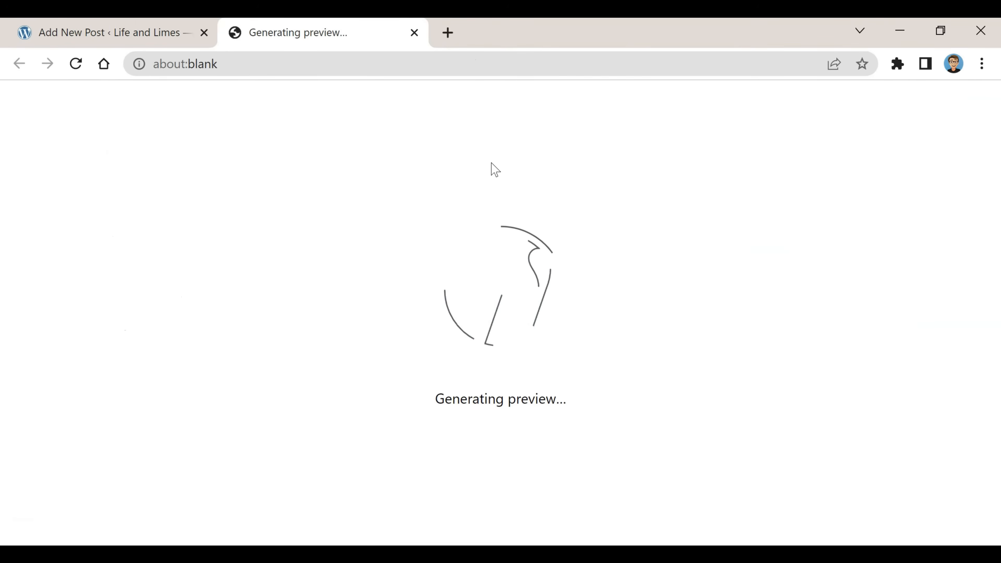
scroll(406, 207, "down", 10)
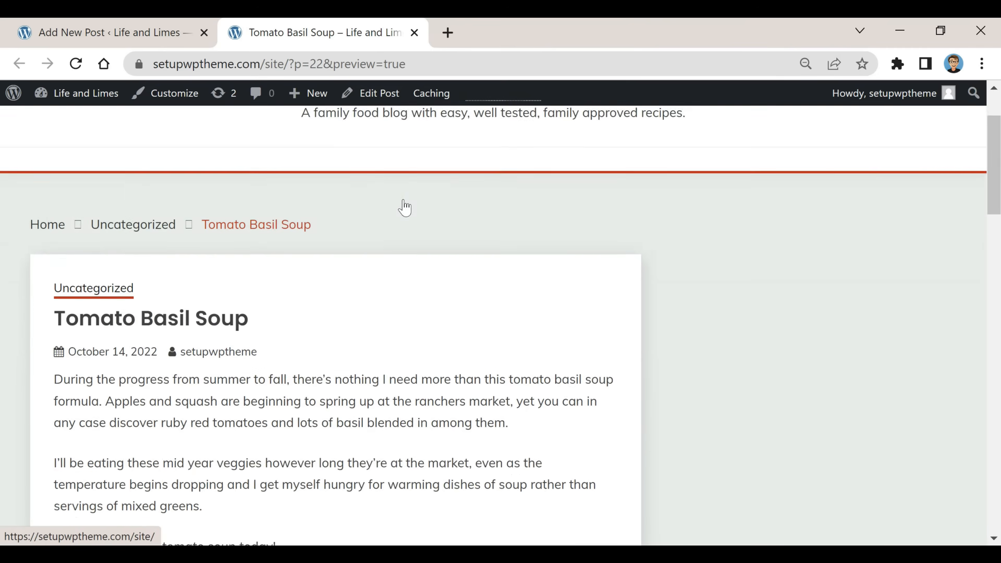
scroll(367, 195, "down", 2)
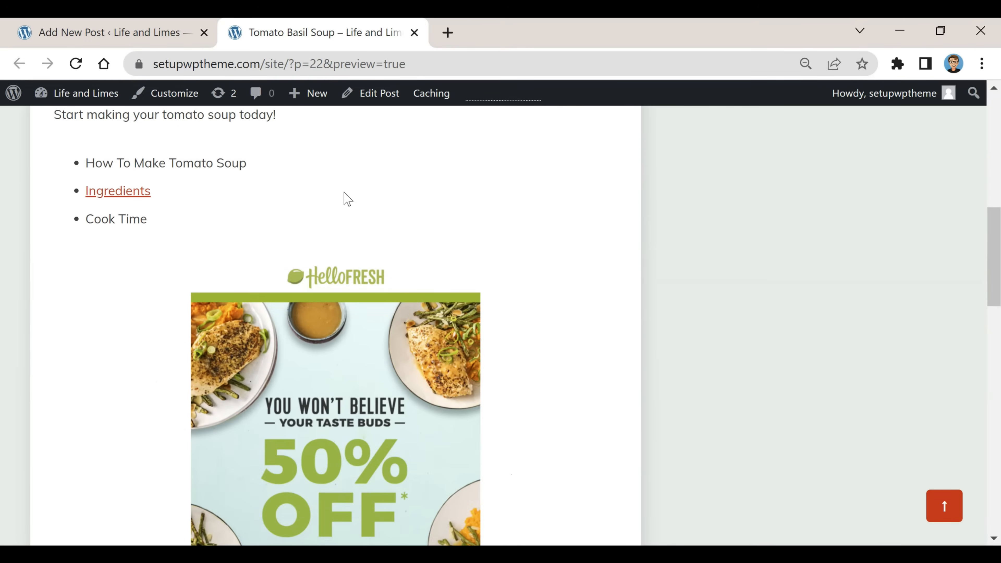
left_click(117, 194)
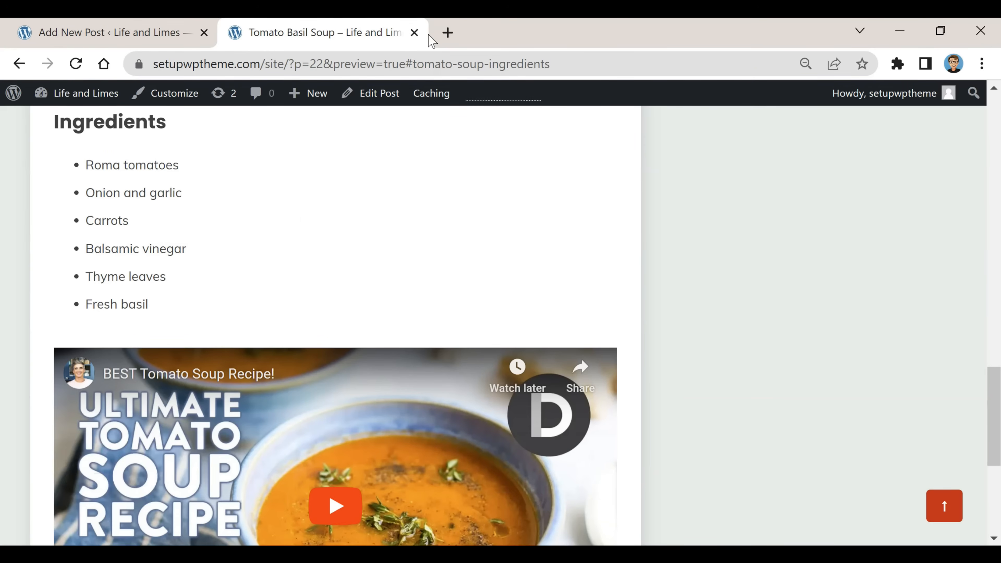
left_click(414, 32)
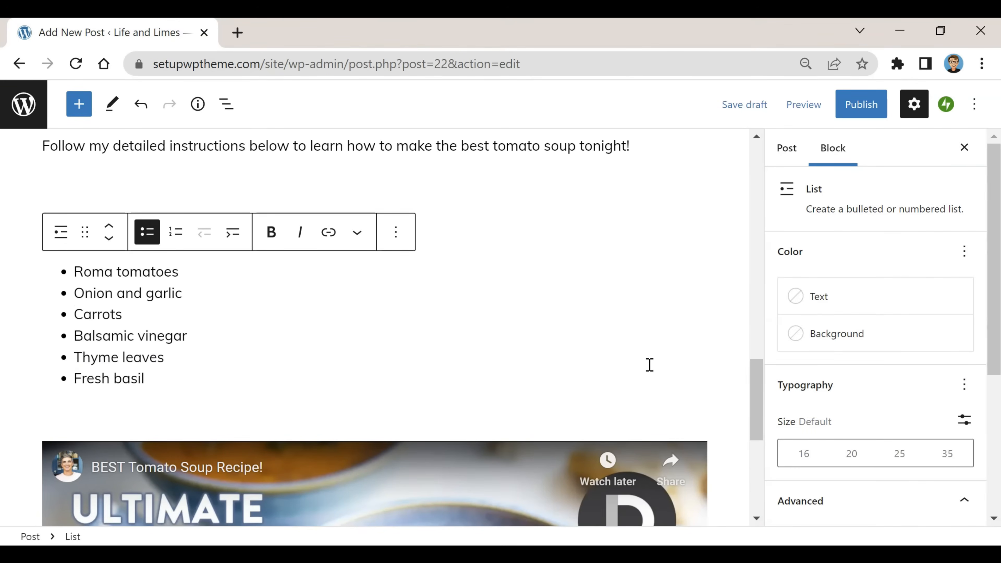
Set the tomato soup bowl photo from the Media Library as the post's featured image.
scroll(649, 364, "up", 15)
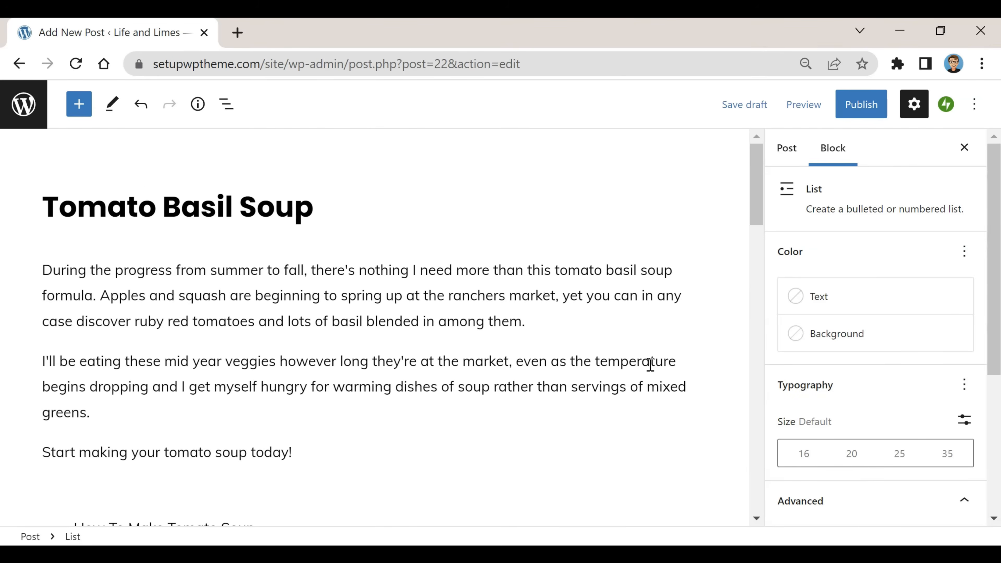
left_click(659, 361)
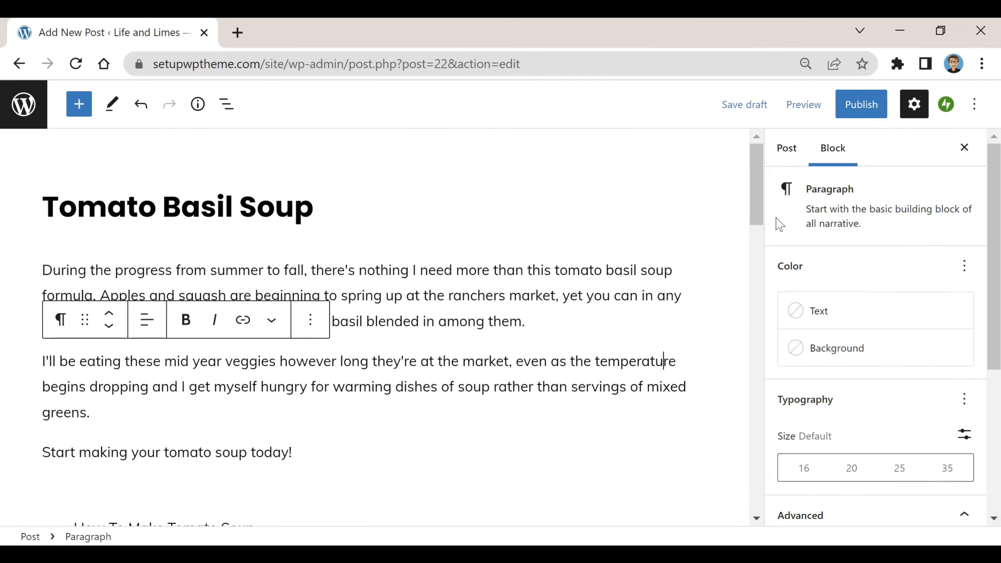
left_click(793, 161)
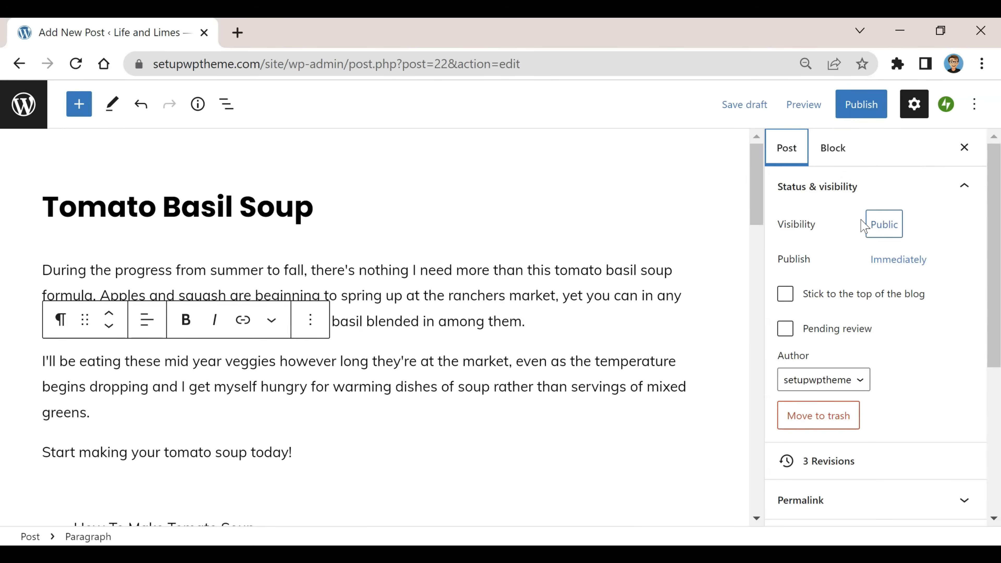
scroll(812, 217, "down", 6)
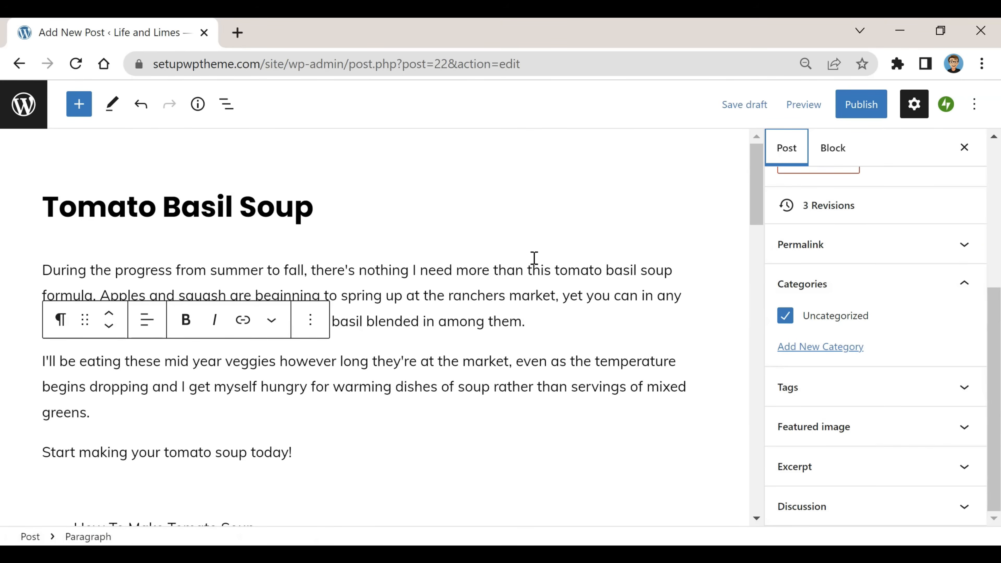
left_click(858, 436)
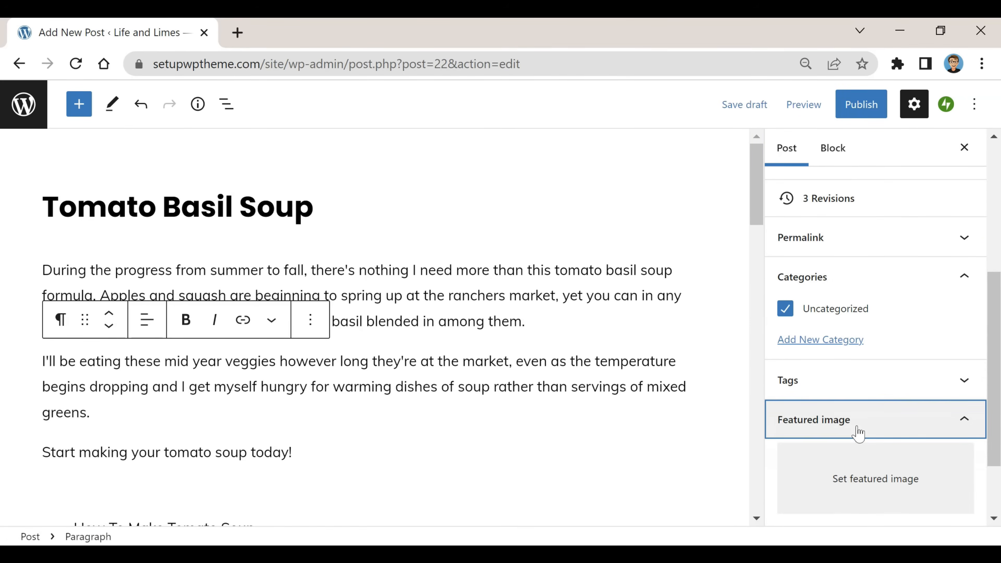
scroll(877, 381, "down", 2)
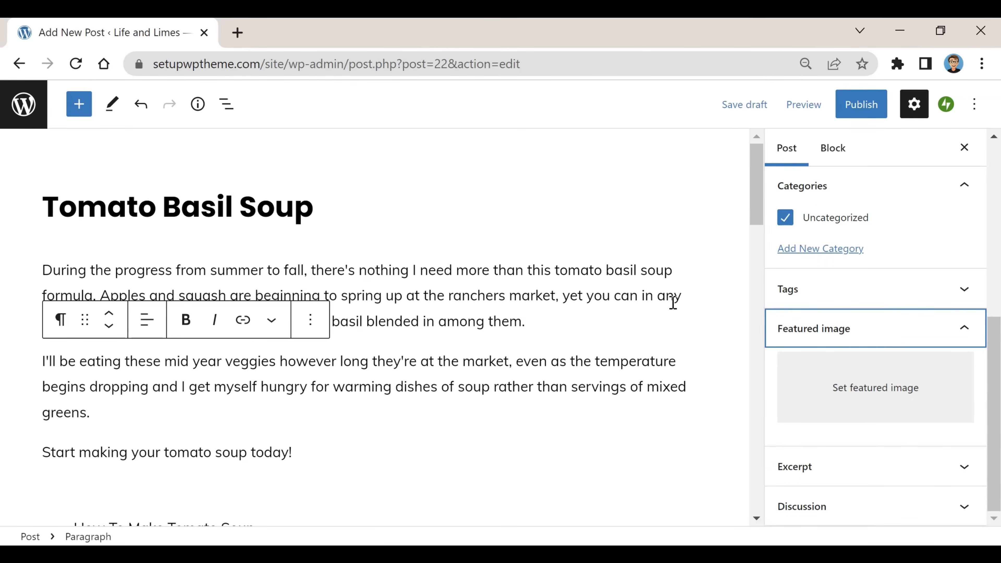
left_click(900, 403)
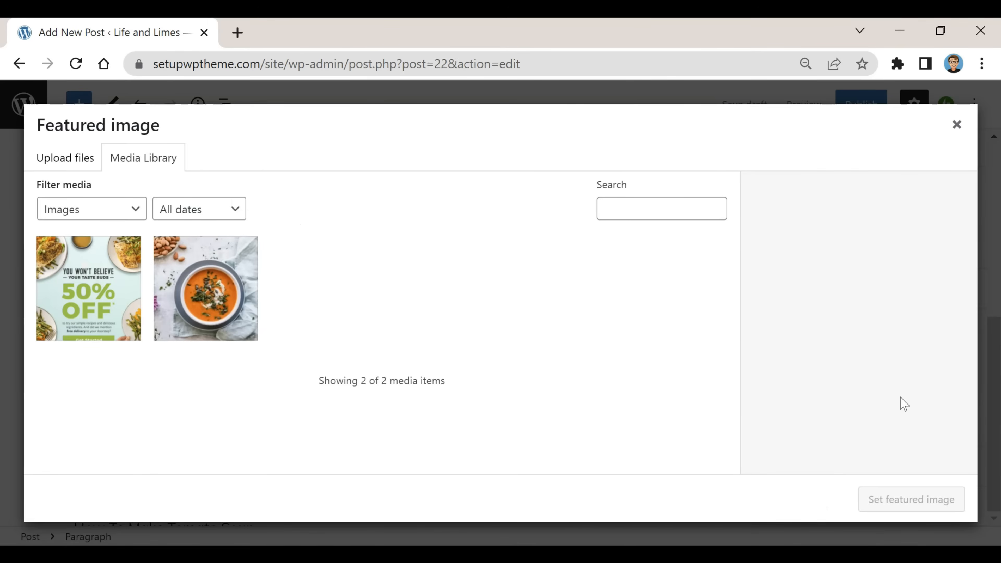
left_click(192, 292)
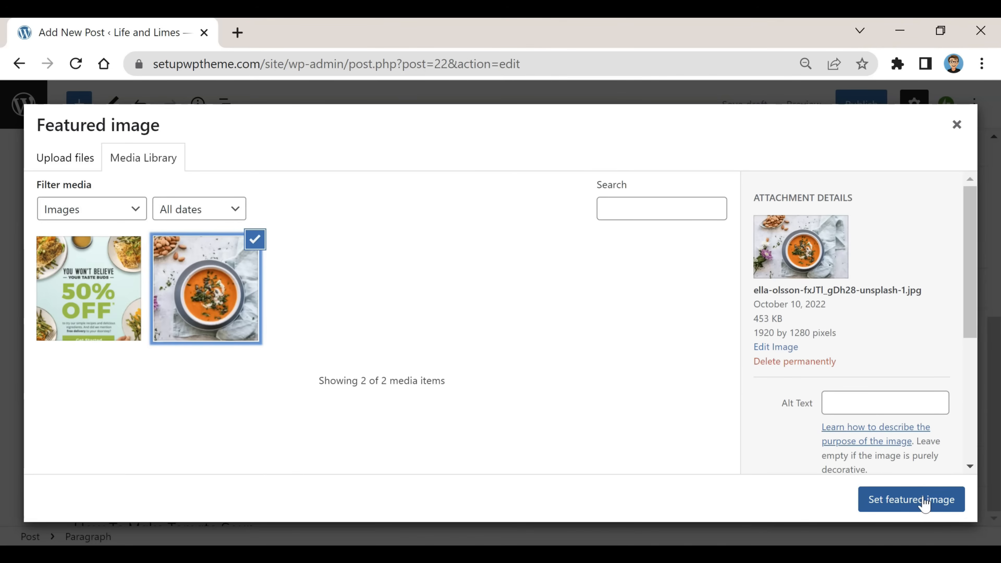
left_click(910, 499)
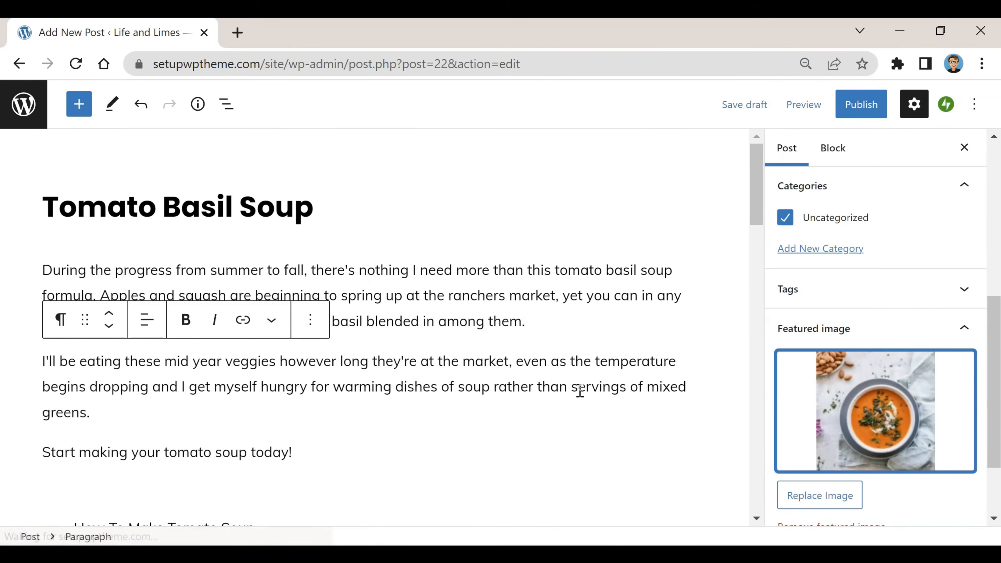
Save the draft and check the featured image in a new-tab preview, then return to the editor.
left_click(750, 113)
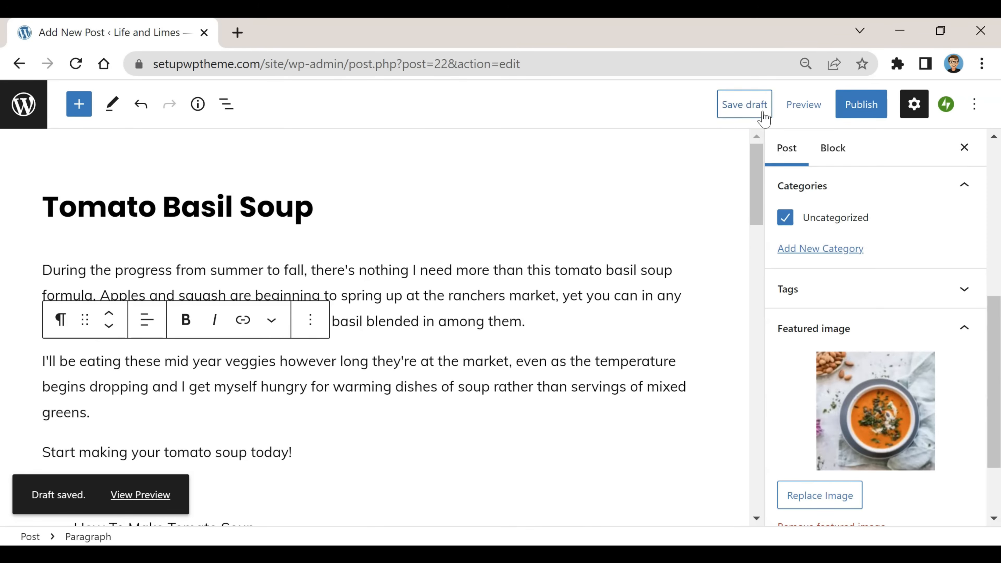
left_click(811, 111)
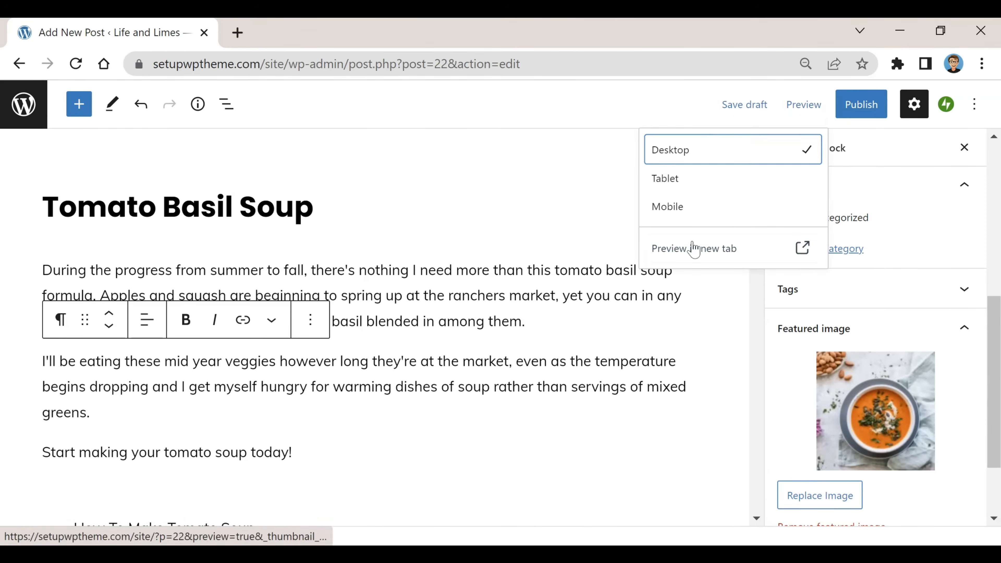
left_click(693, 248)
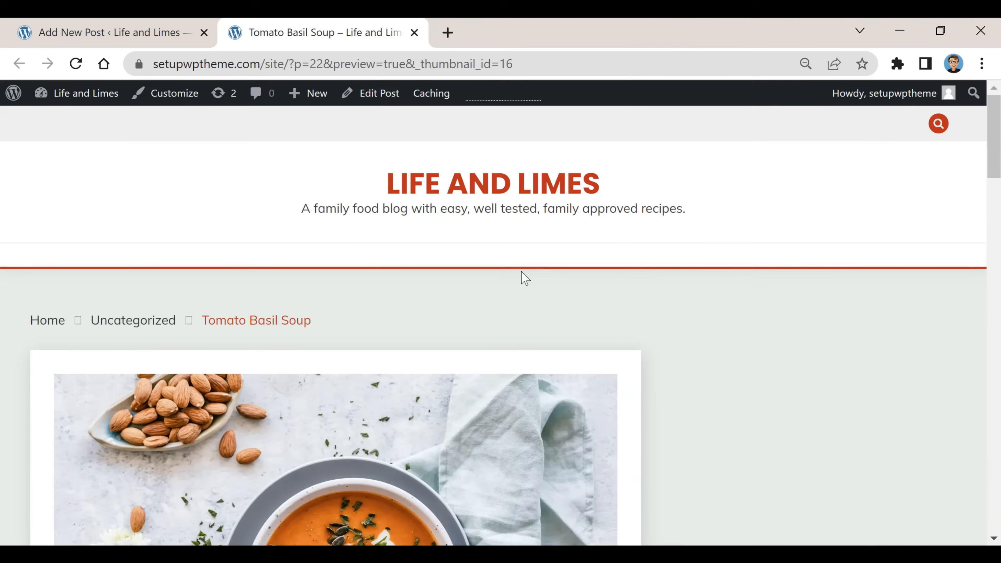
scroll(531, 270, "down", 4)
scroll(548, 259, "down", 4)
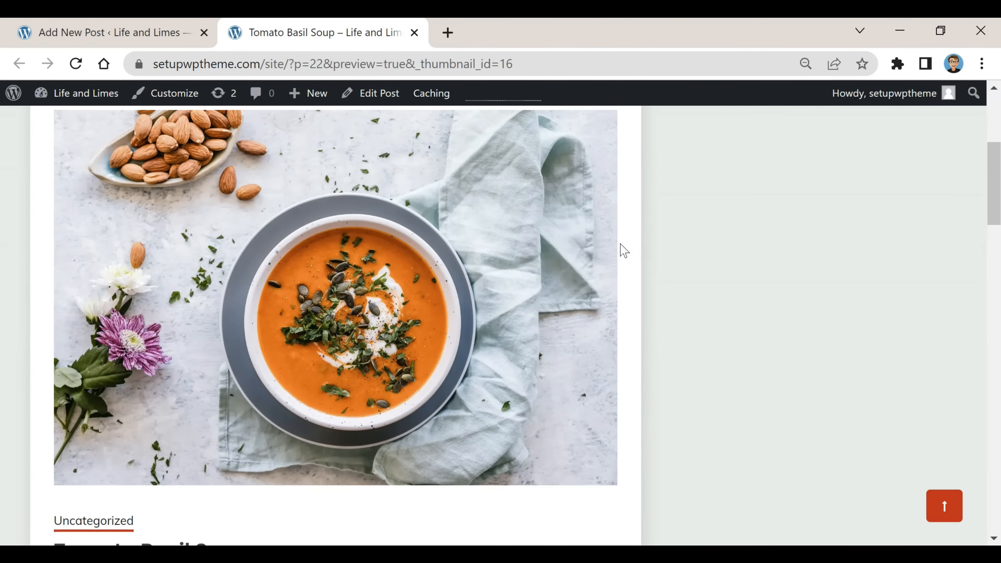
scroll(565, 286, "up", 2)
left_click(414, 34)
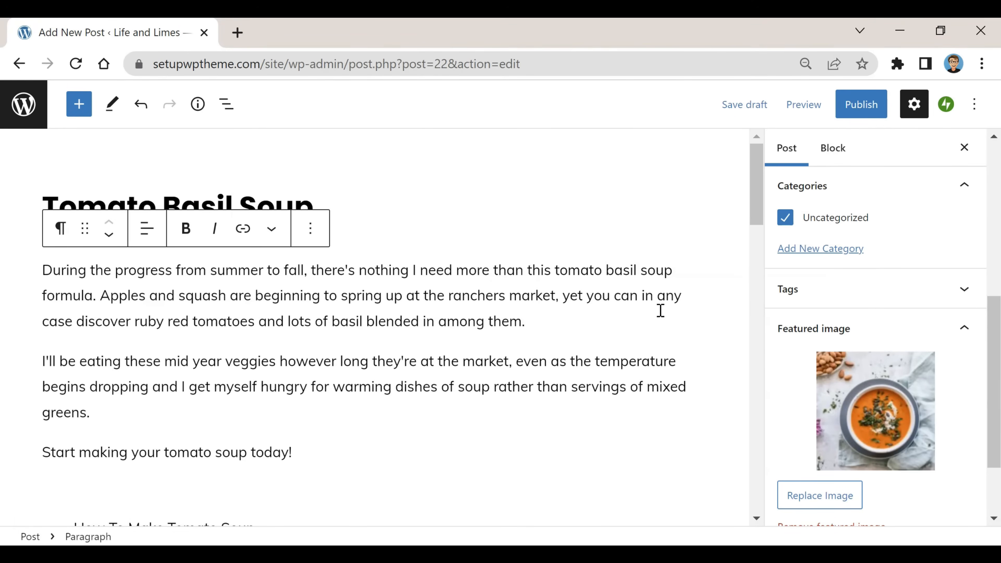
Add the tag "tomato basil soup" to the post.
left_click(864, 303)
left_click(842, 348)
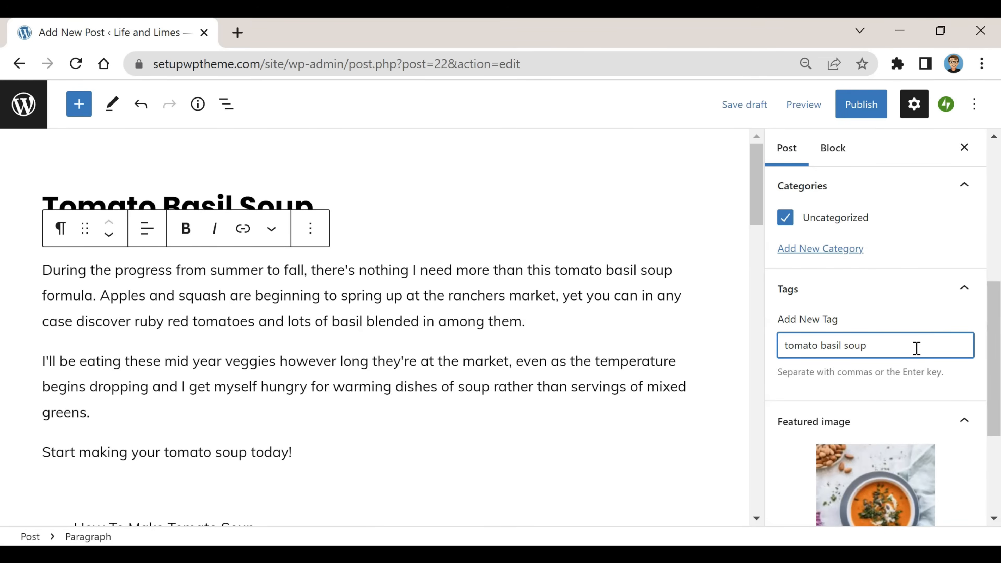
key("Return")
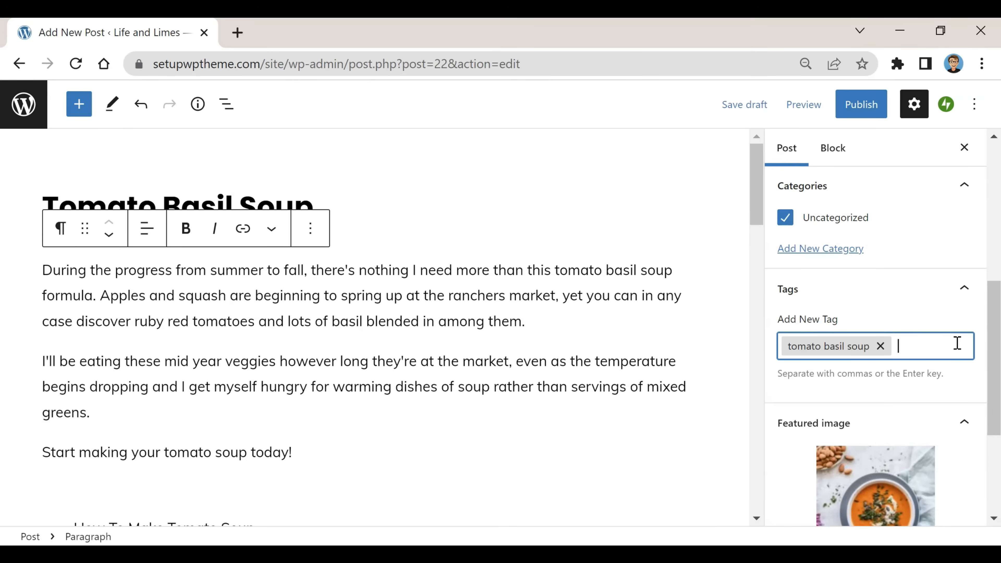
Add the categories Breakfast, Dinner, Lunch and Recipes, and deselect Uncategorized and Breakfast for this post.
scroll(897, 343, "up", 2)
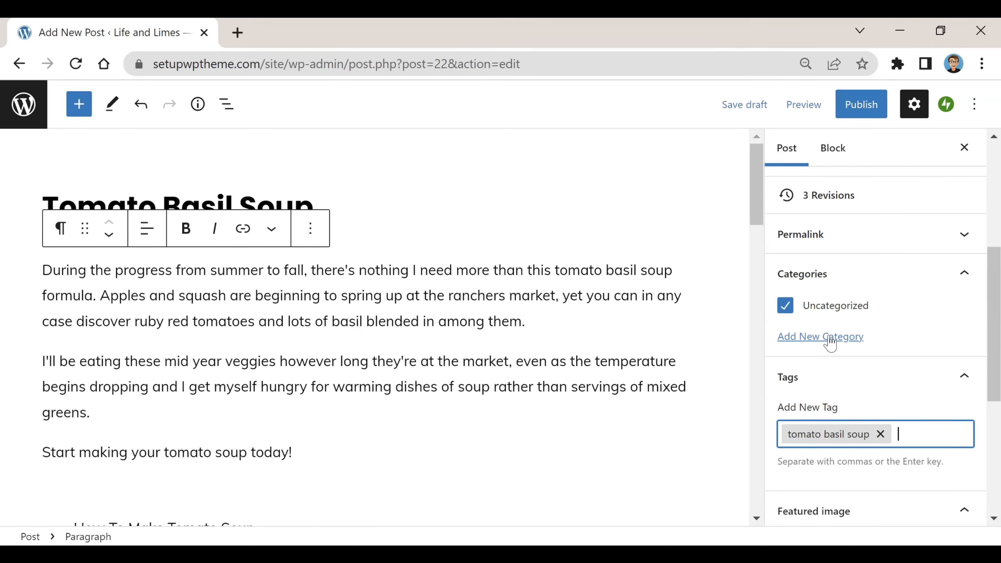
left_click(829, 338)
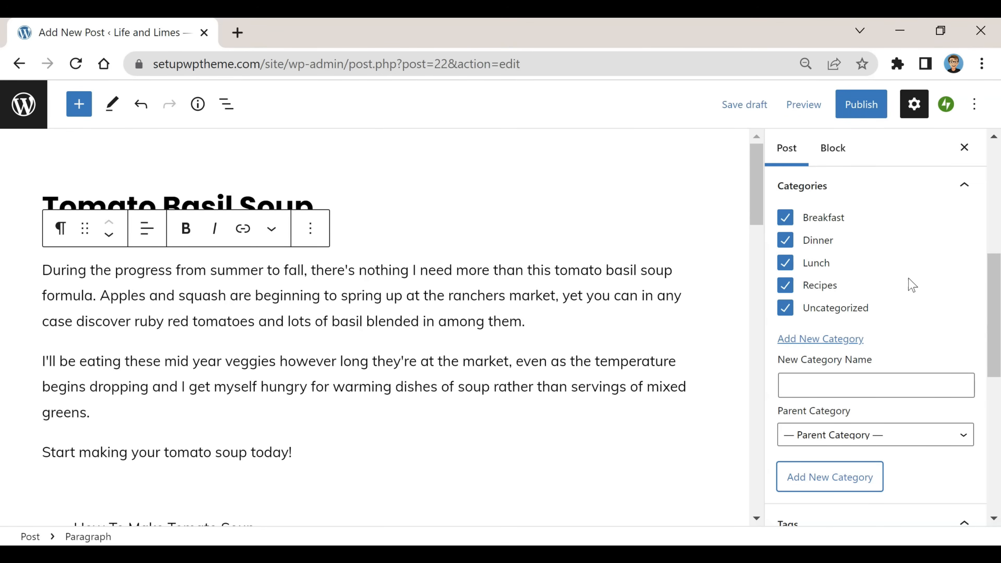
left_click(786, 309)
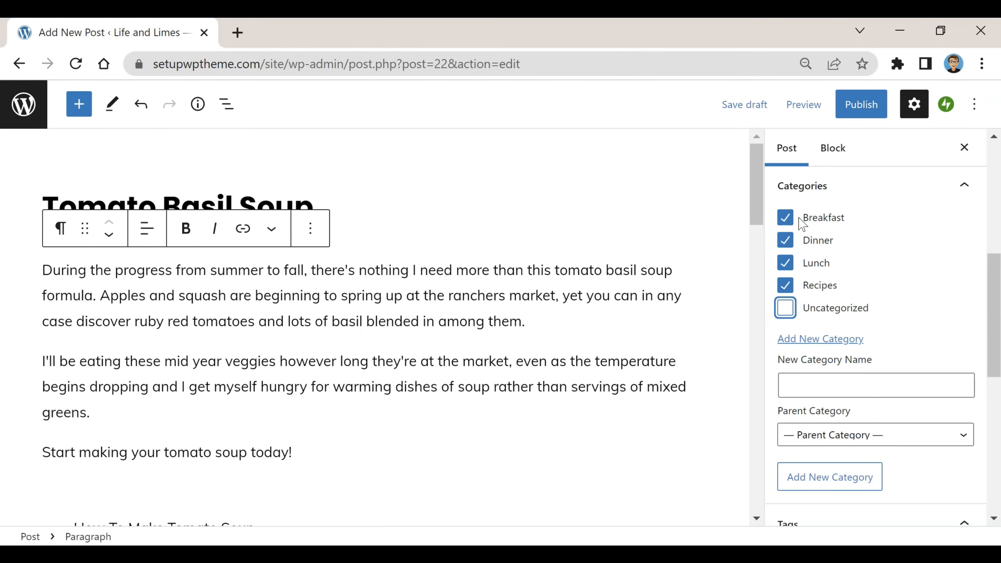
left_click(785, 218)
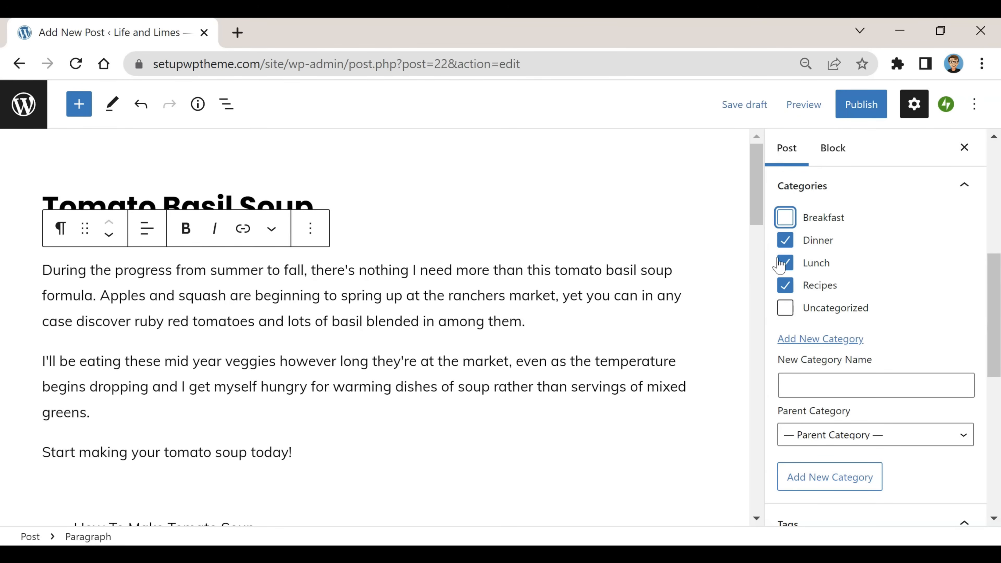
Deselect the Dinner category so the post keeps only Lunch and Recipes, and save the draft.
left_click(784, 240)
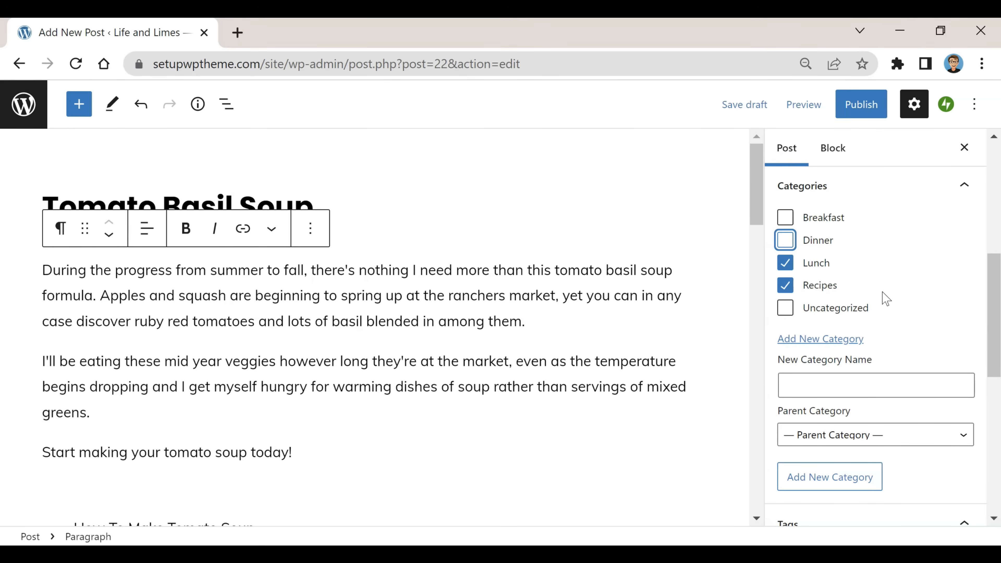
left_click(762, 113)
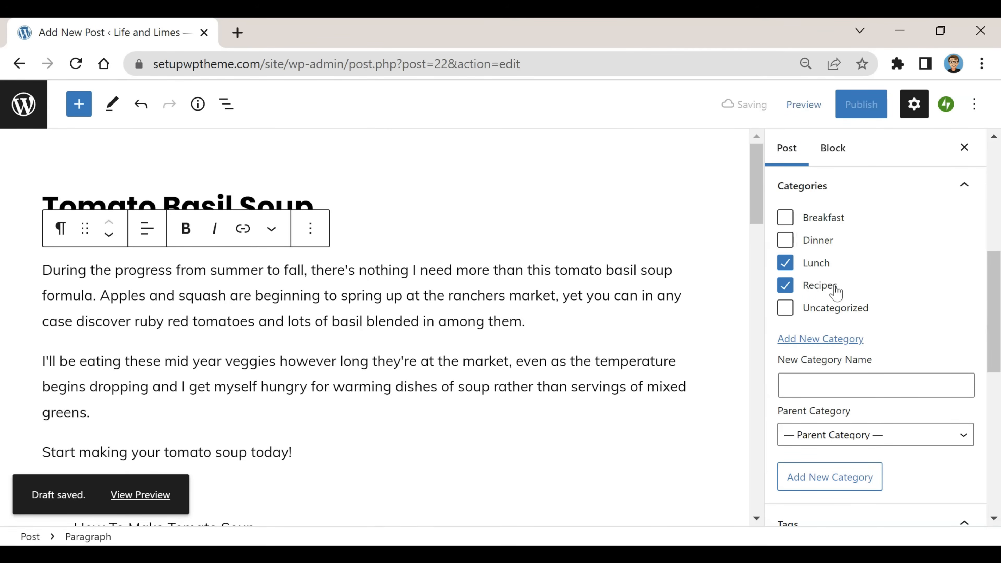
Check the post's breadcrumb and category labels in a new-tab preview, then return to the editor.
left_click(806, 111)
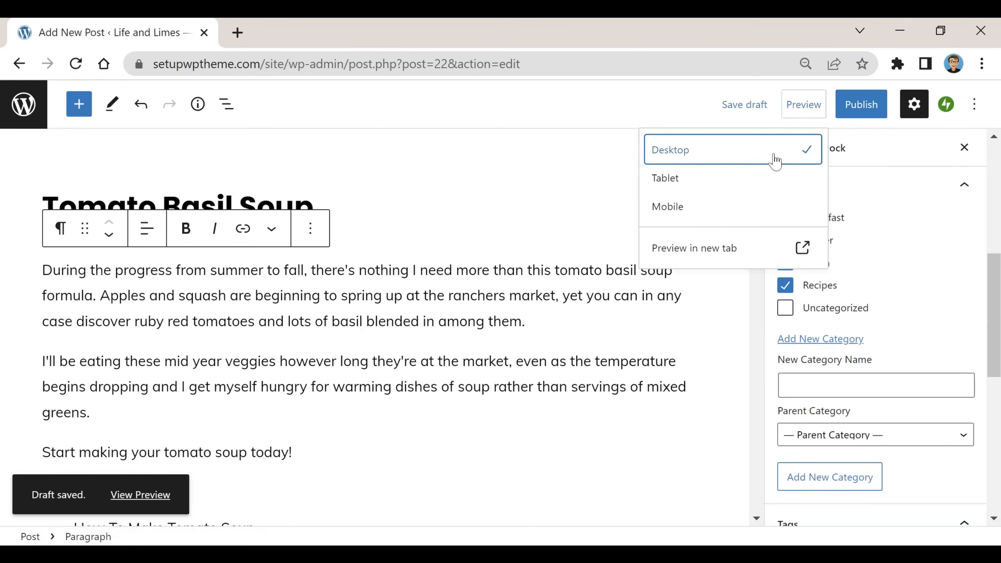
left_click(730, 259)
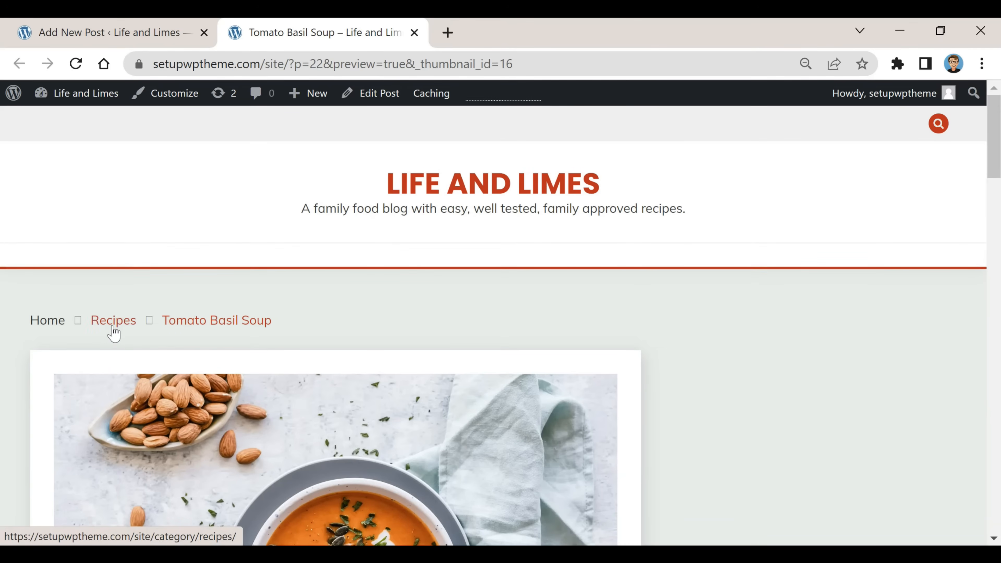
scroll(374, 307, "down", 1)
scroll(374, 308, "down", 10)
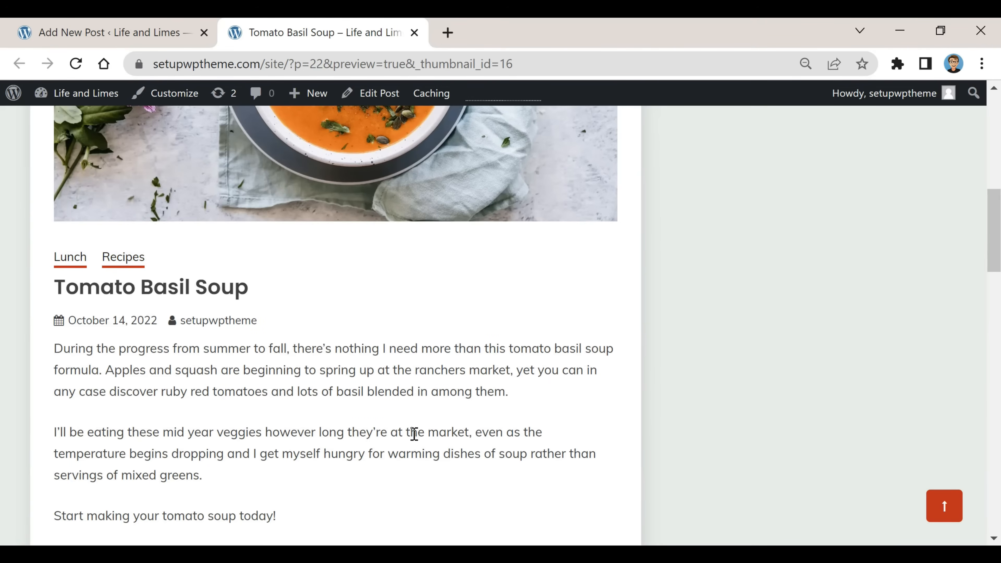
left_click(414, 33)
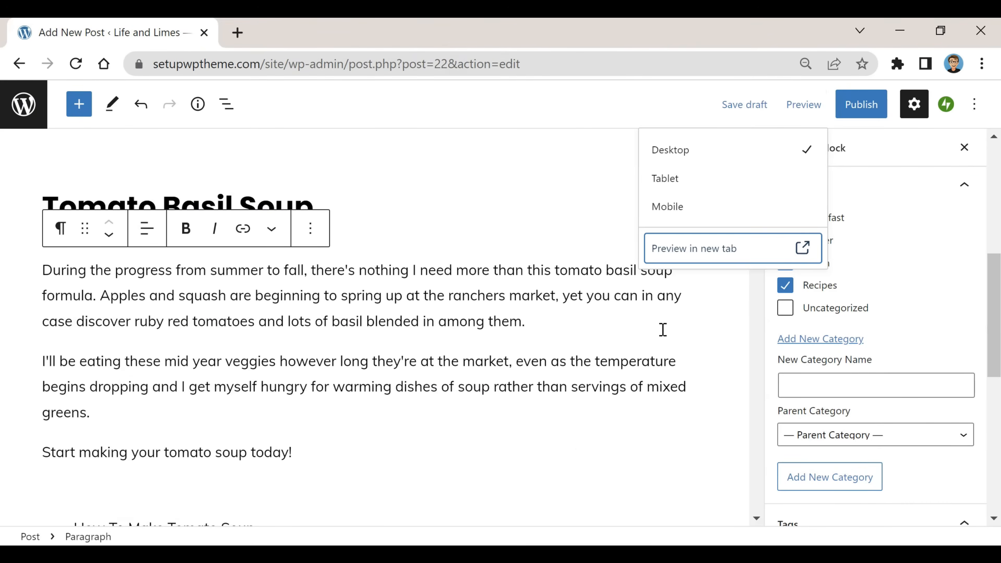
left_click(569, 407)
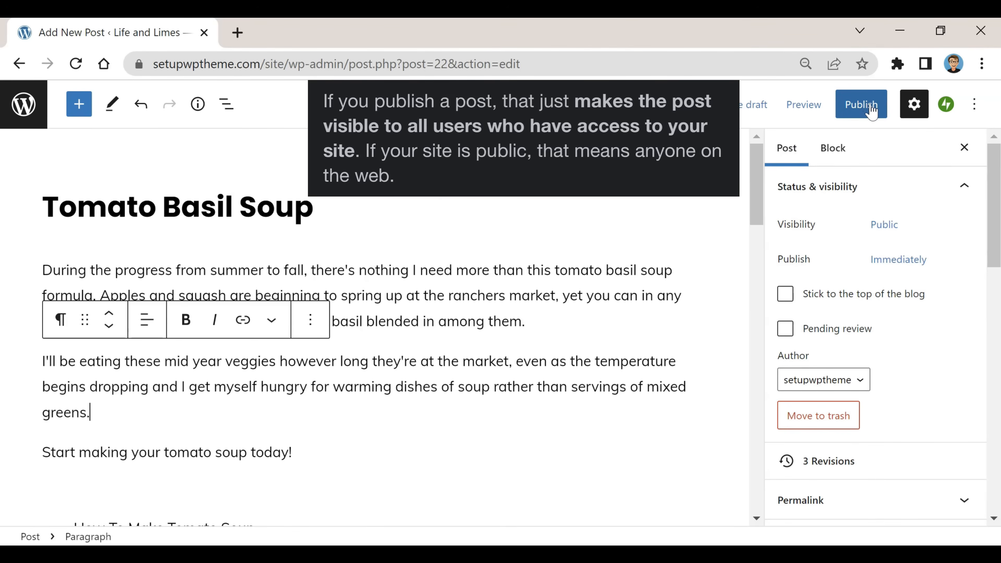
Review the publish date options in the pre-publish checks, keep them at Immediately, and publish the Tomato Basil Soup post.
left_click(871, 109)
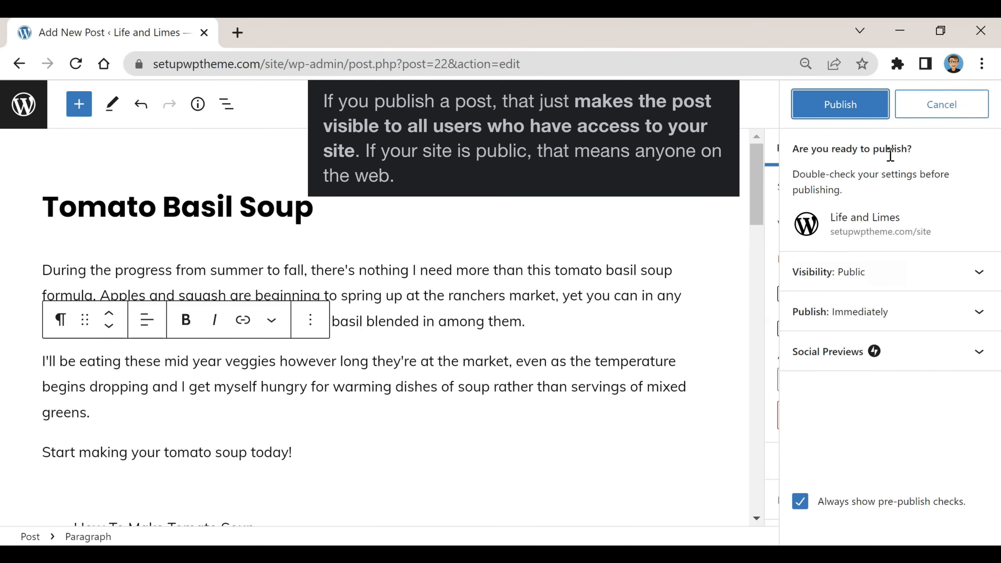
left_click(915, 327)
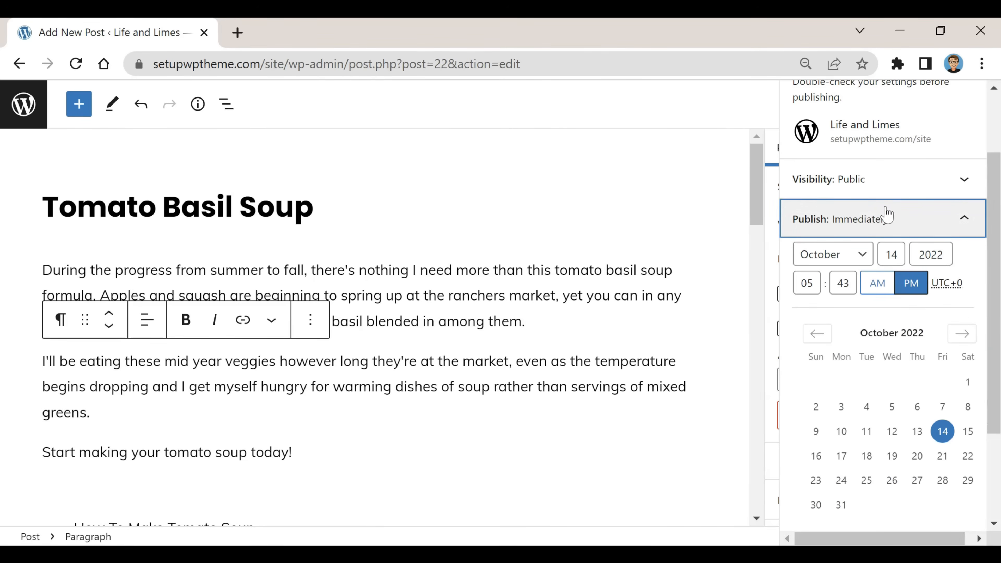
left_click(926, 227)
left_click(918, 320)
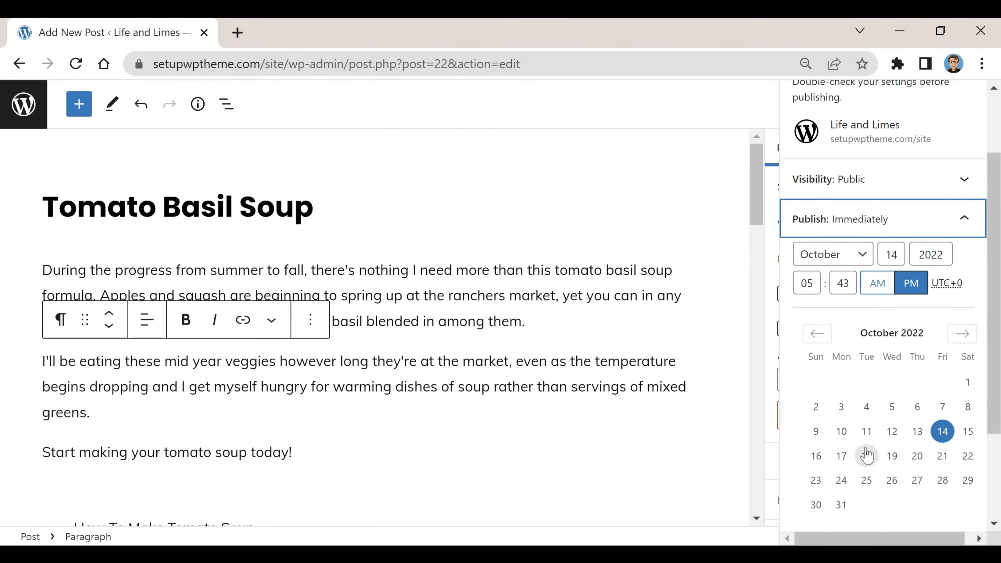
scroll(866, 454, "up", 2)
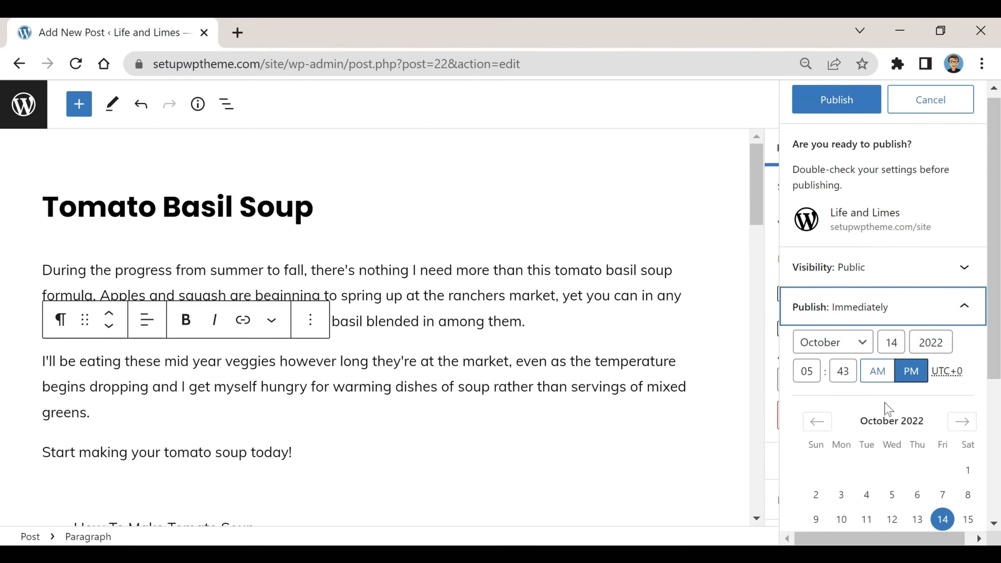
scroll(913, 491, "down", 2)
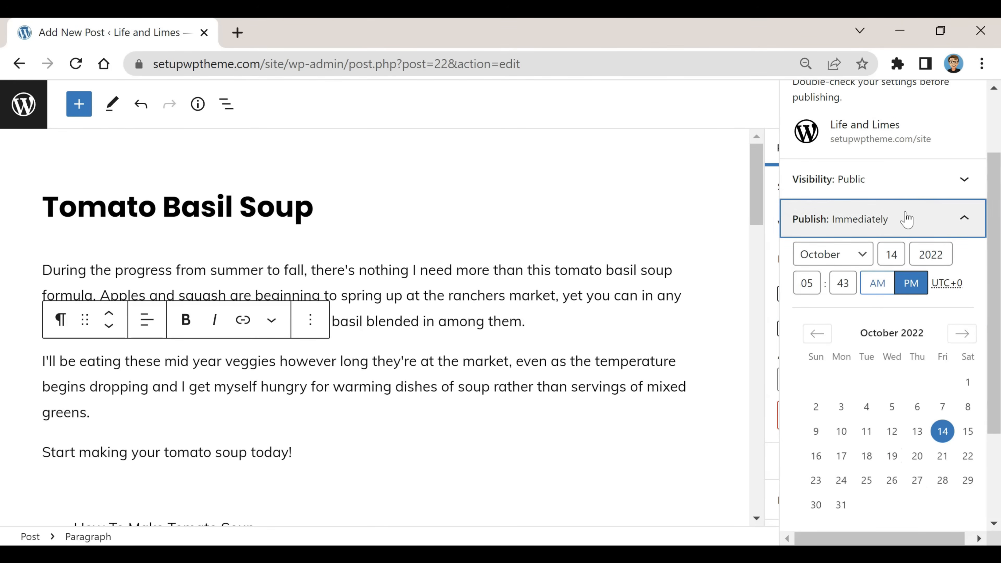
left_click(913, 231)
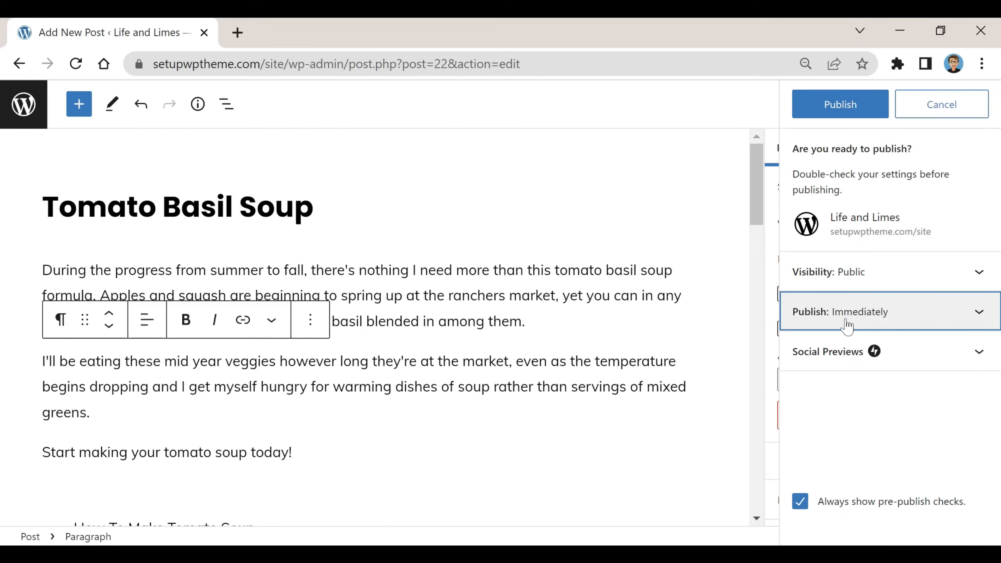
left_click(837, 110)
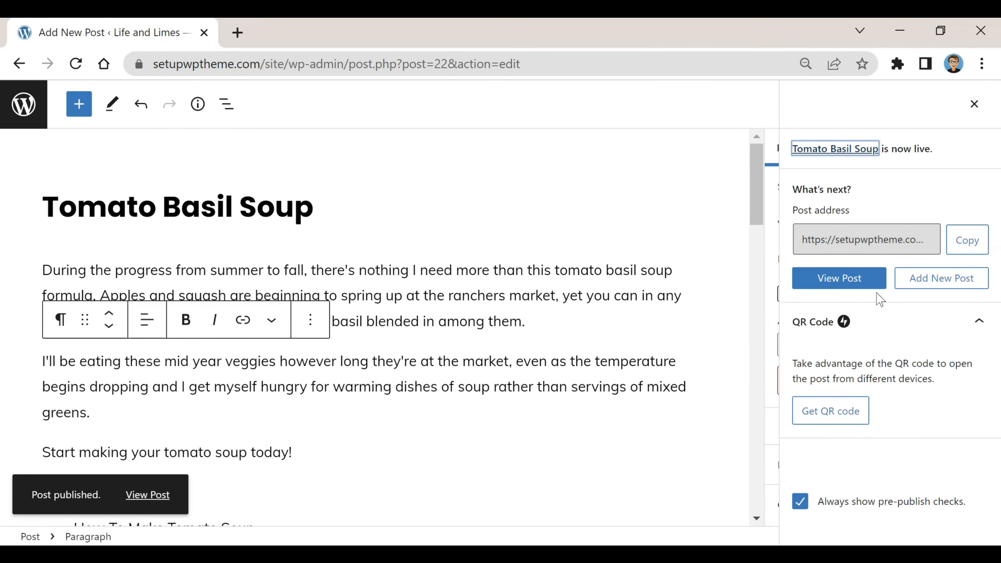
Open the published Tomato Basil Soup post and look through its URL, categories, introduction, jump links, banner and recipe sections.
left_click(850, 281)
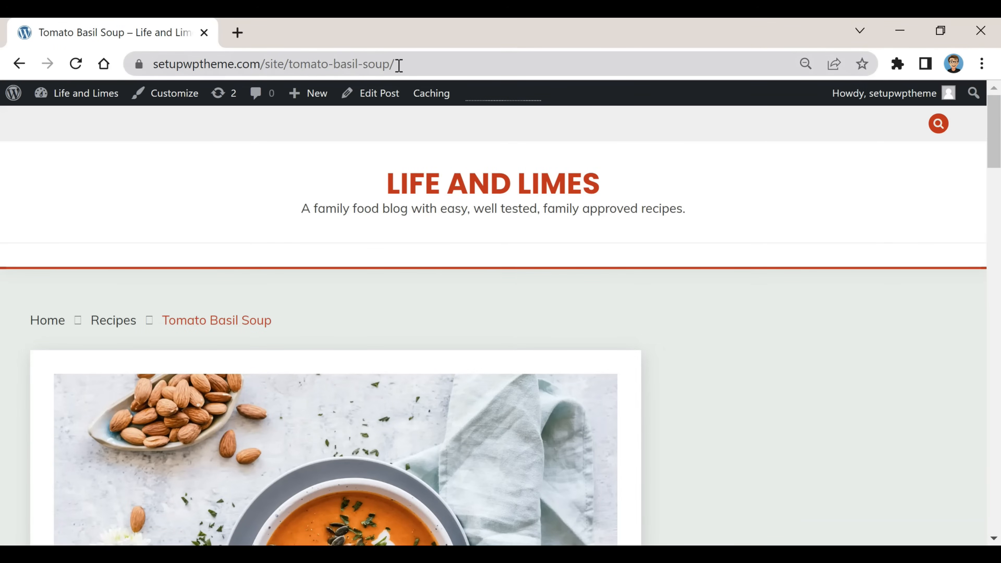
scroll(425, 328, "down", 3)
scroll(415, 331, "down", 8)
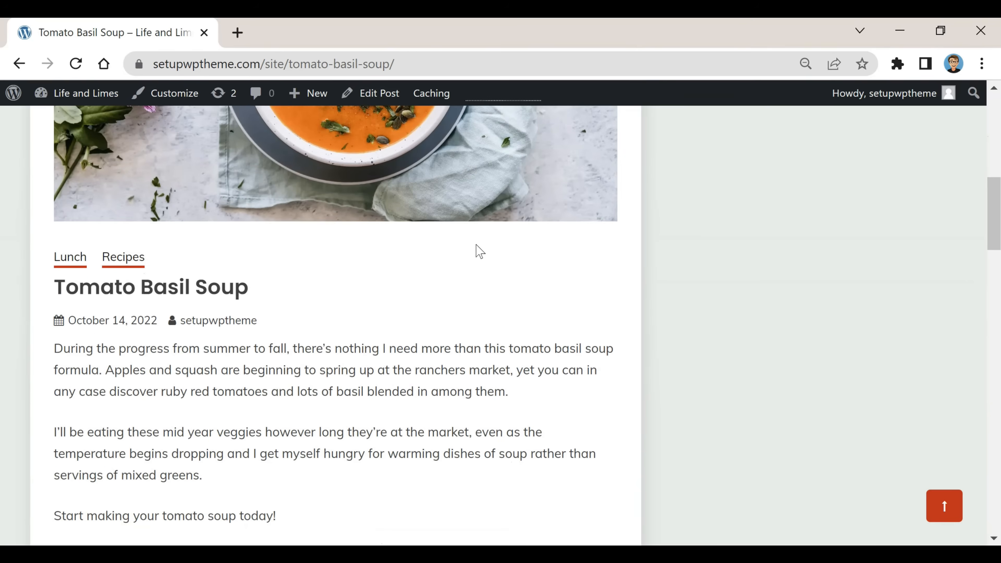
scroll(476, 246, "down", 4)
scroll(482, 231, "down", 2)
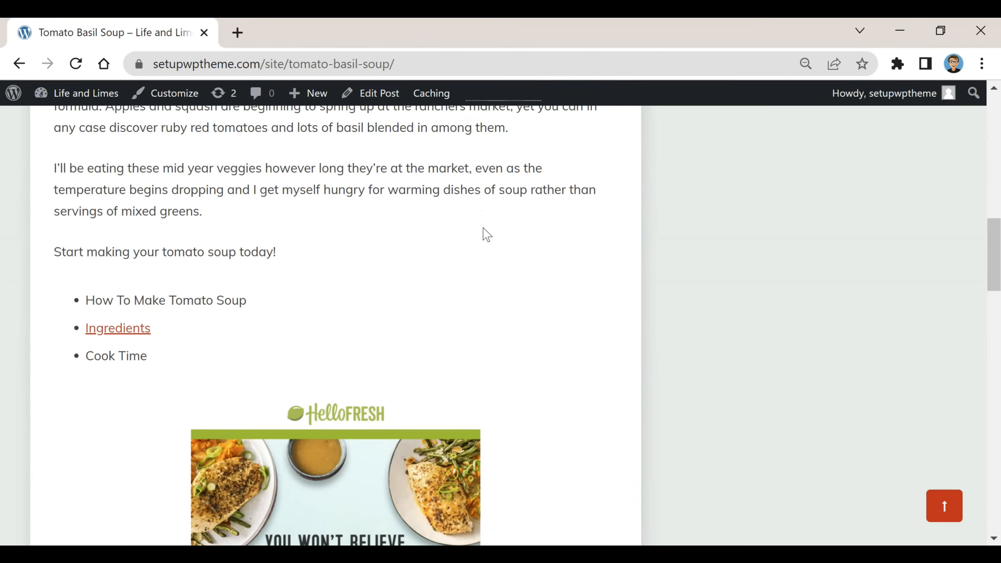
scroll(486, 235, "down", 12)
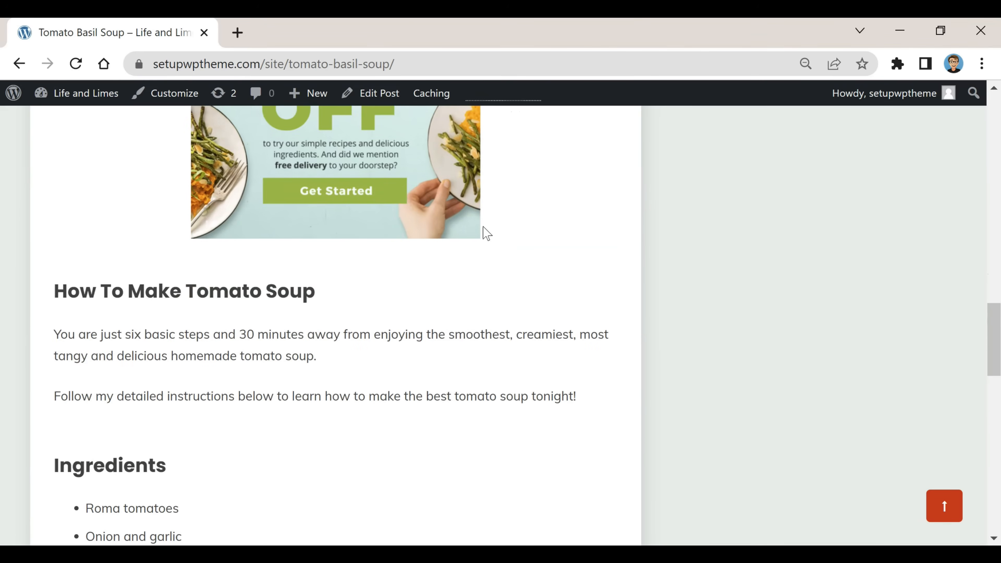
Review the published Tomato Basil Soup post, including its advertisement, recipe text and embedded video.
scroll(487, 233, "down", 13)
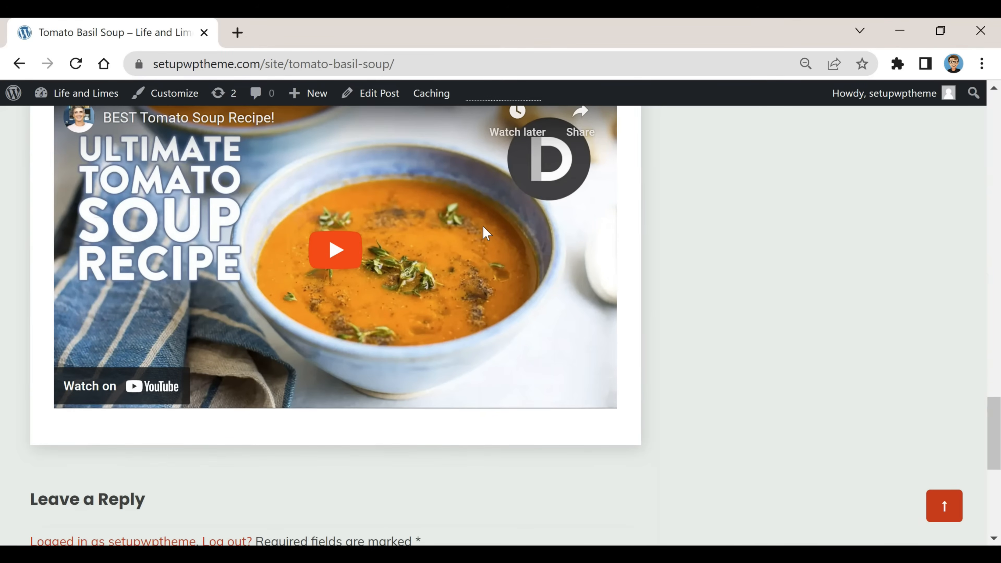
scroll(486, 234, "up", 20)
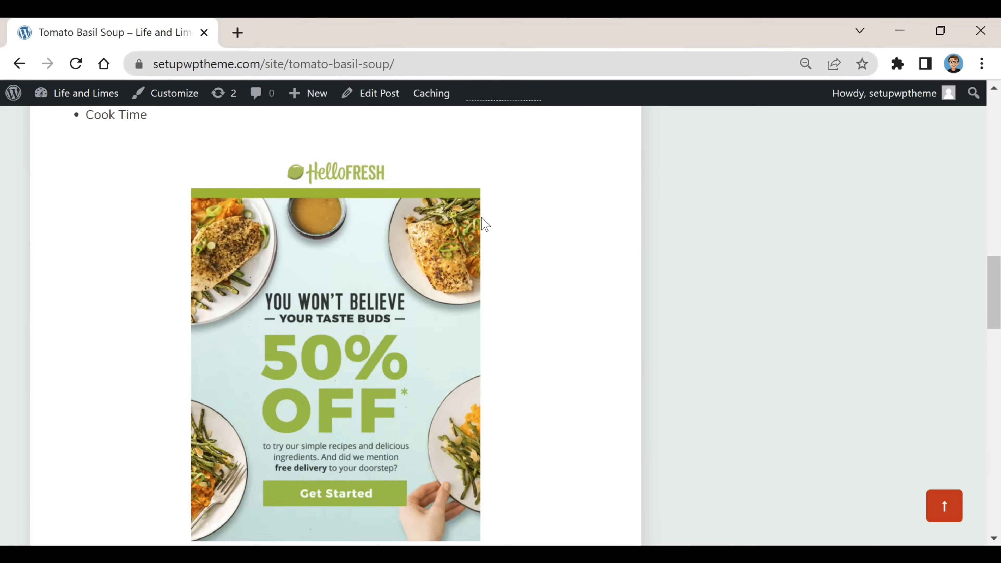
scroll(484, 224, "up", 16)
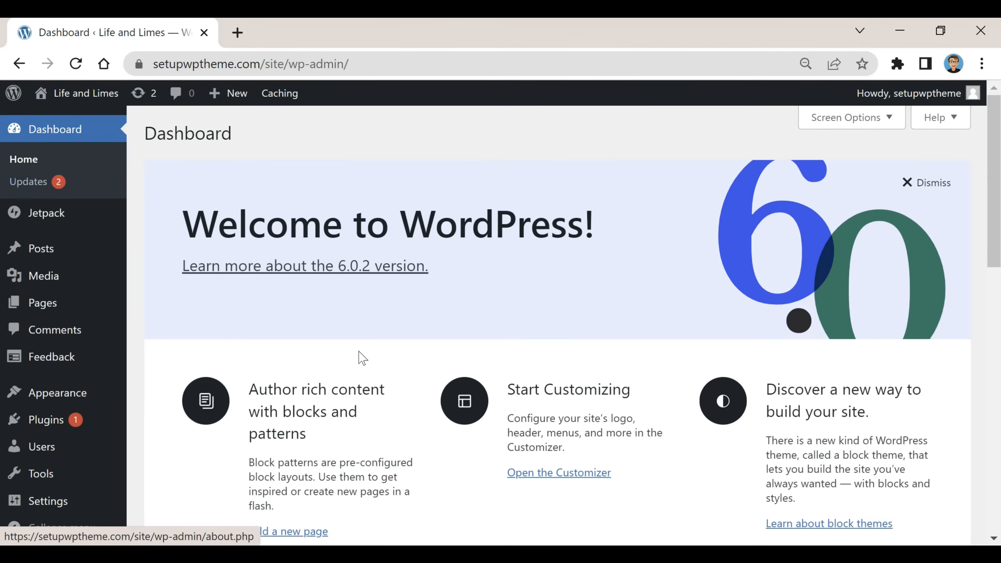
Review the available site updates and update the Google Analytics for WordPress by MonsterInsights plugin to version 8.9.1.
mouse_move(61, 426)
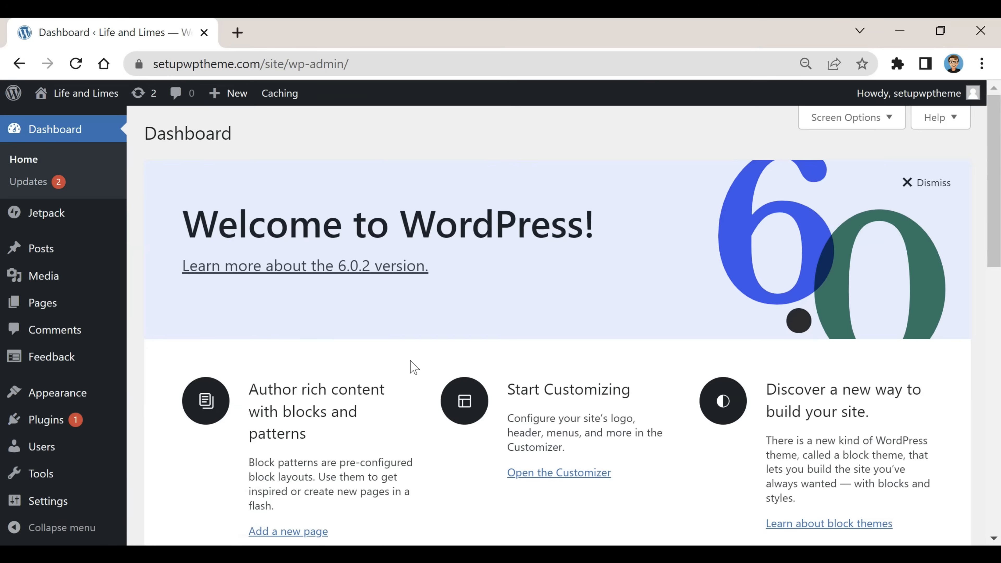
left_click(23, 182)
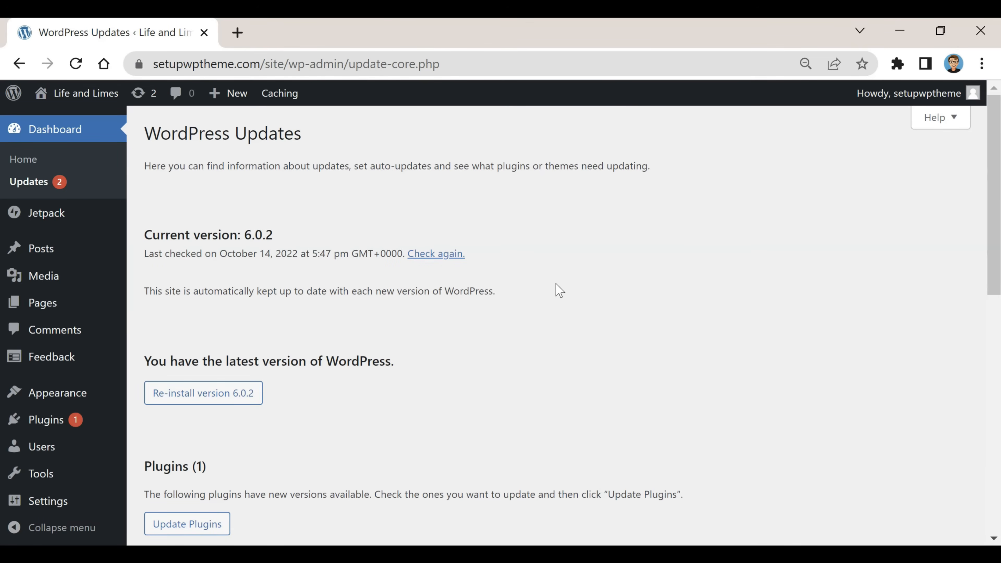
scroll(427, 315, "down", 6)
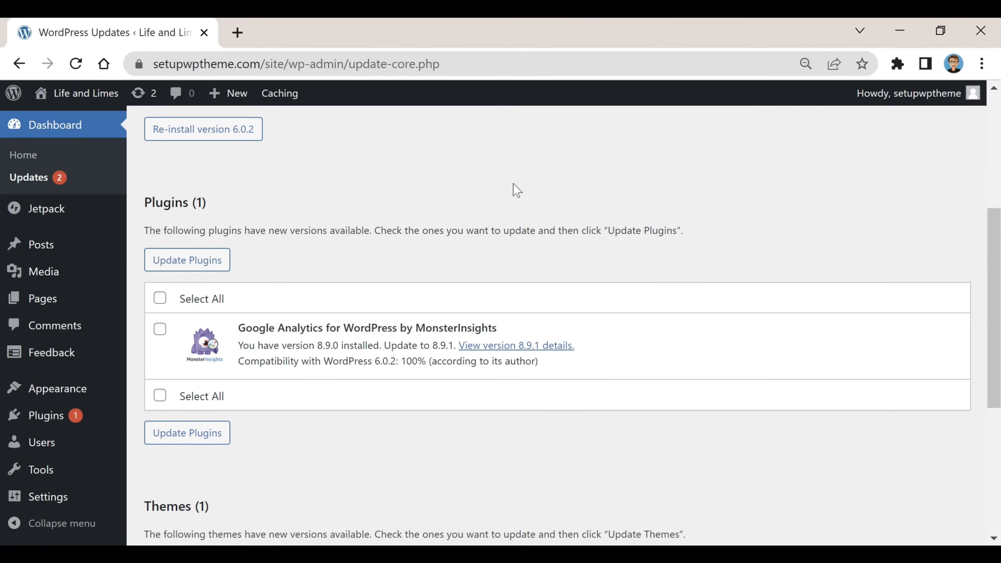
scroll(500, 205, "down", 4)
scroll(416, 318, "down", 2)
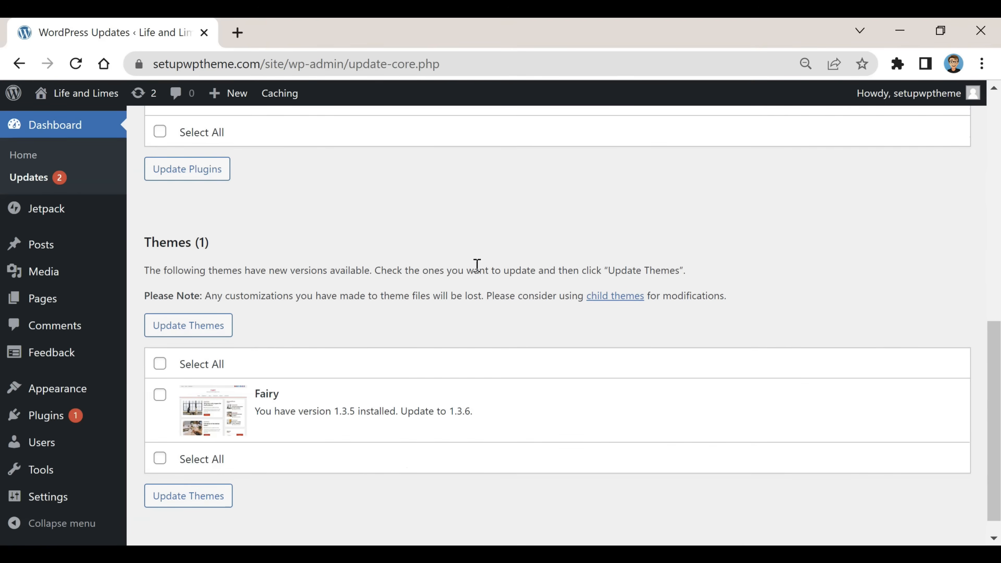
scroll(520, 332, "up", 6)
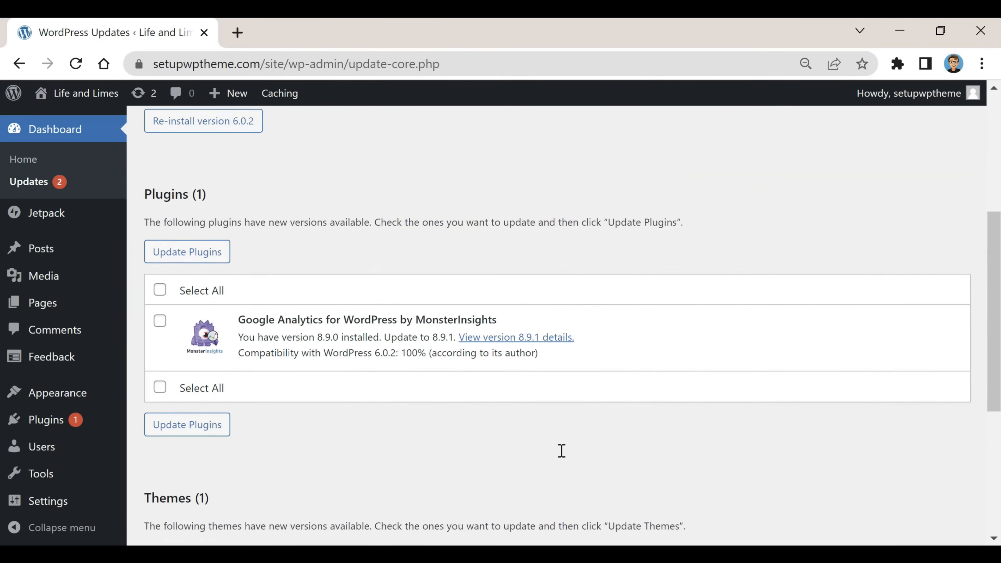
left_click(159, 329)
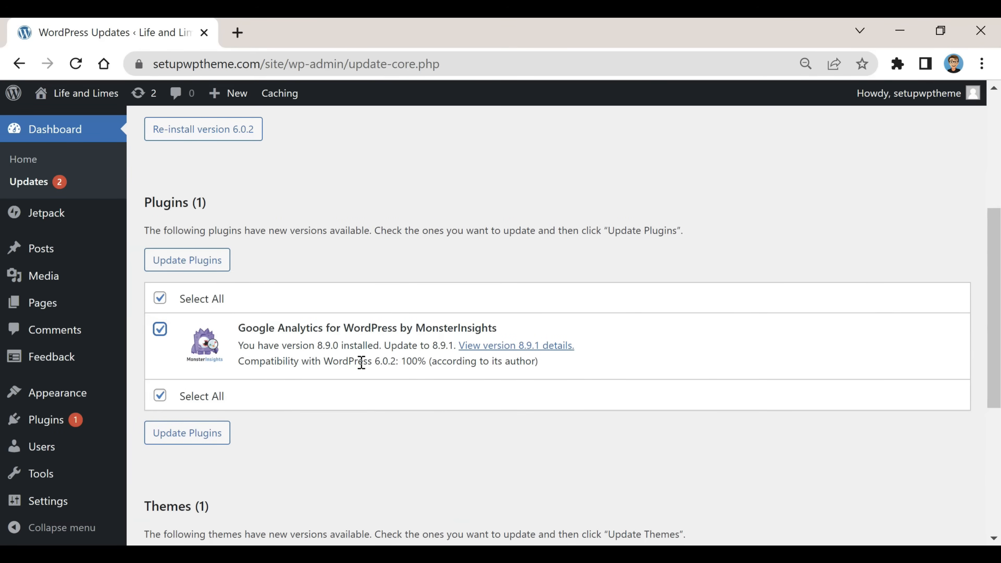
left_click(171, 434)
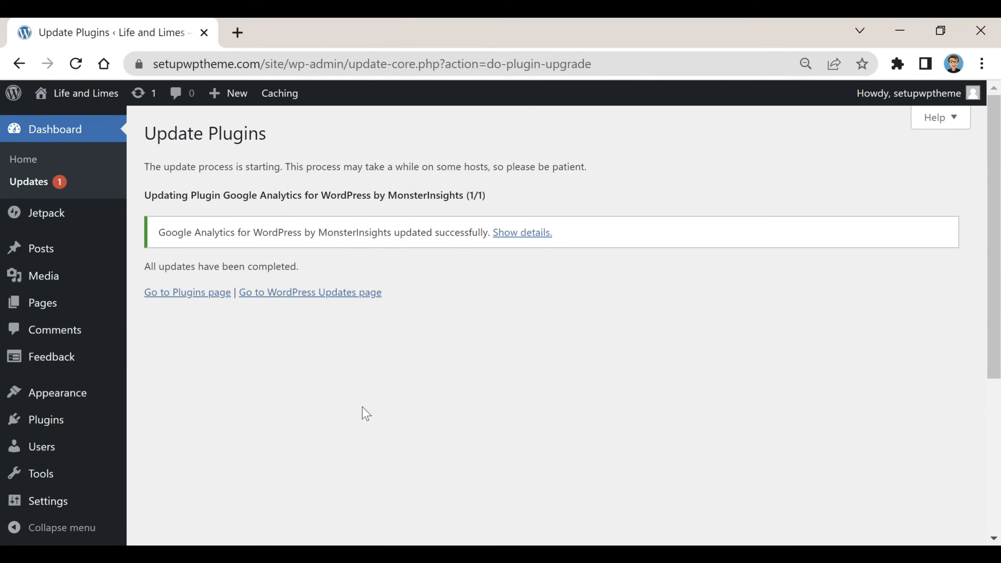
Return to the WordPress updates page and update the Fairy theme to version 1.3.6.
left_click(29, 187)
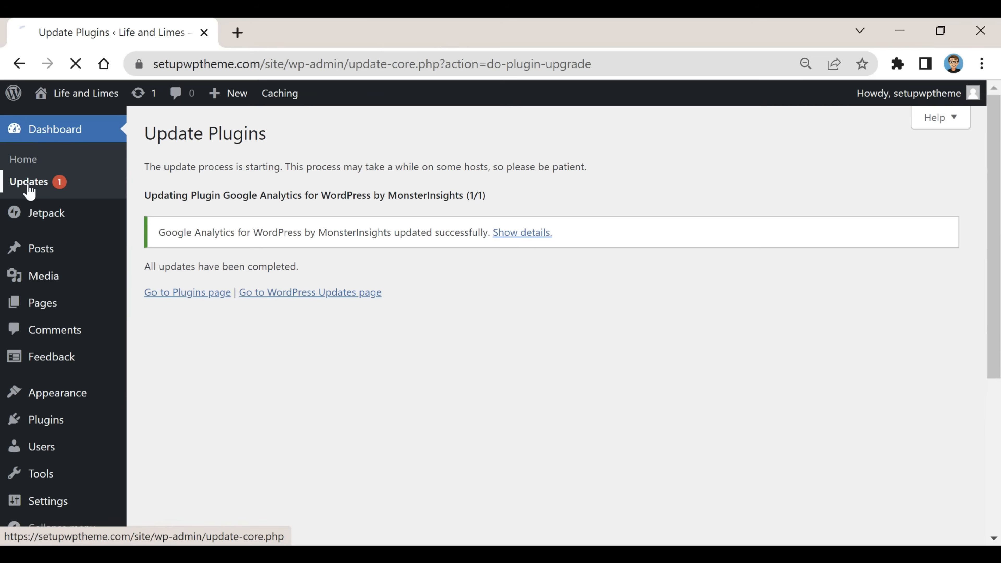
scroll(327, 335, "down", 5)
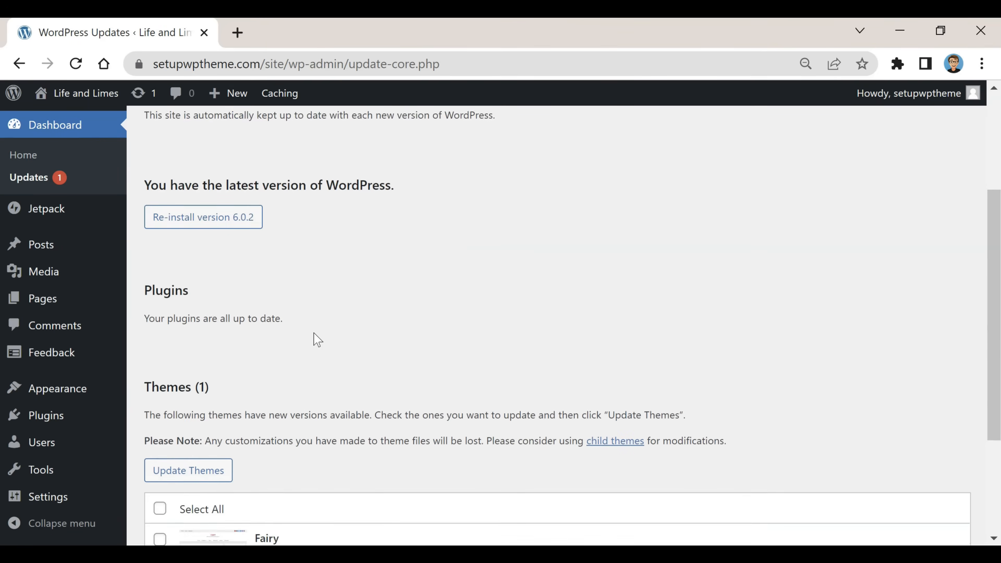
scroll(394, 255, "down", 2)
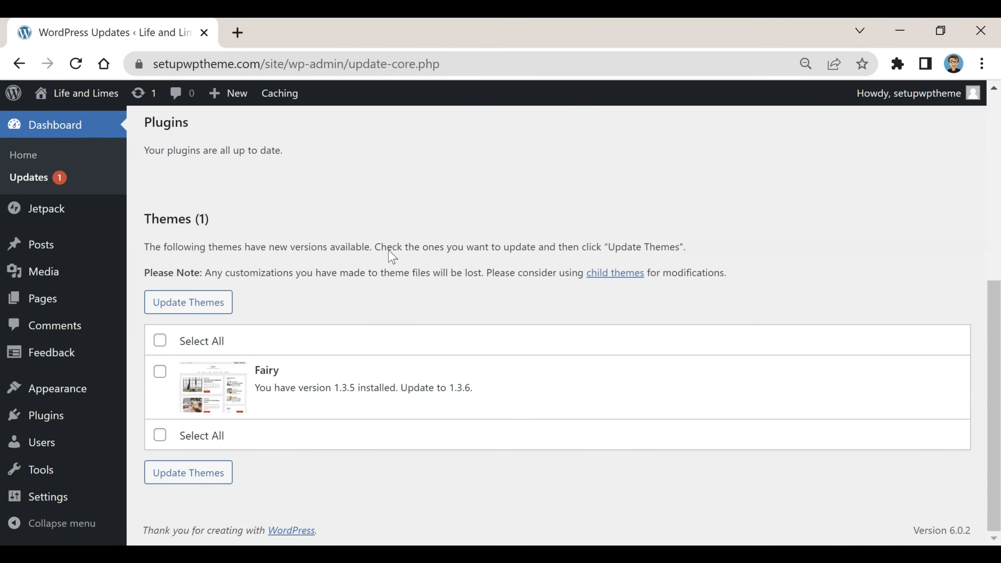
left_click(159, 372)
left_click(194, 311)
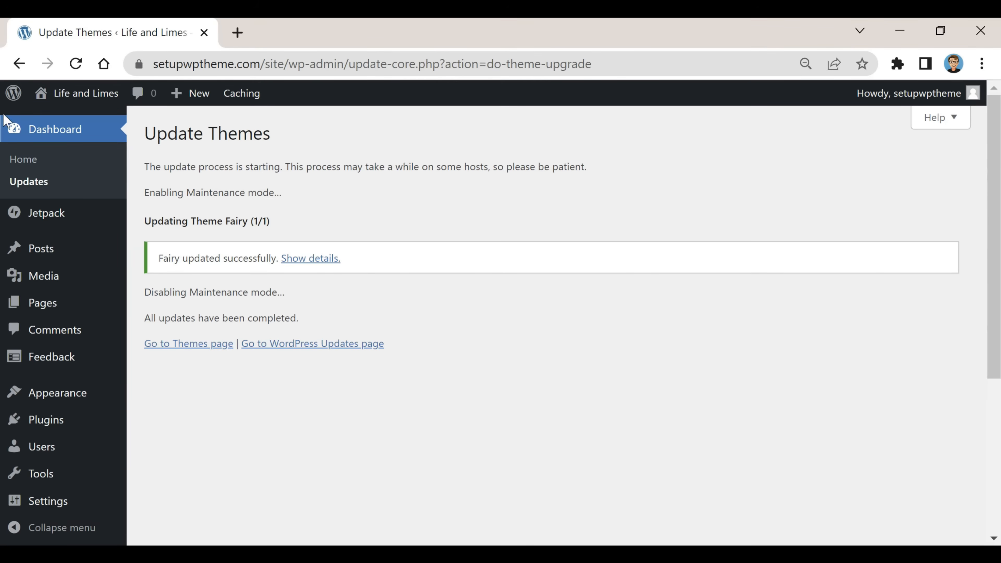
Open the post categories page and examine the existing categories and the new-category form, including the parent category choices.
left_click(77, 139)
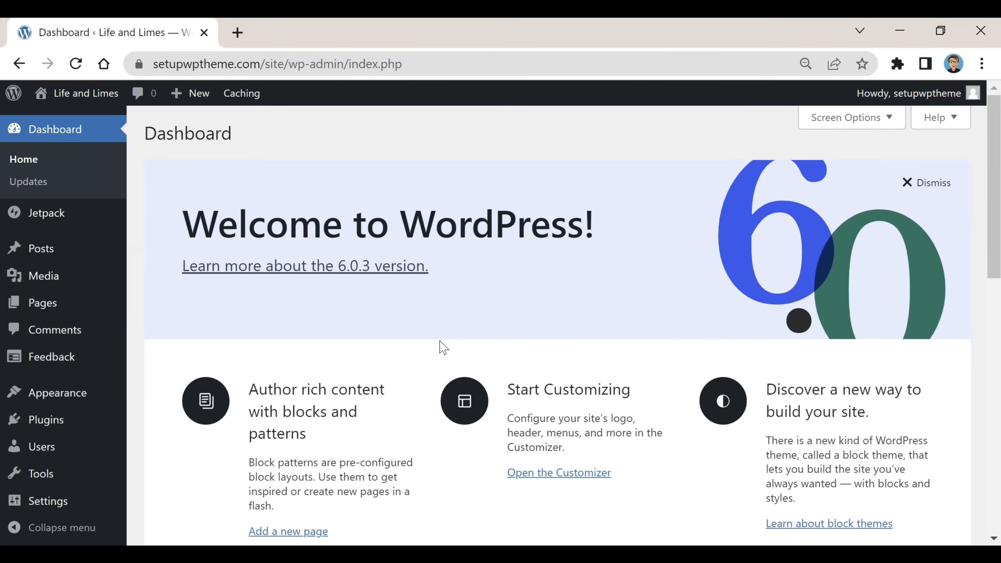
mouse_move(46, 262)
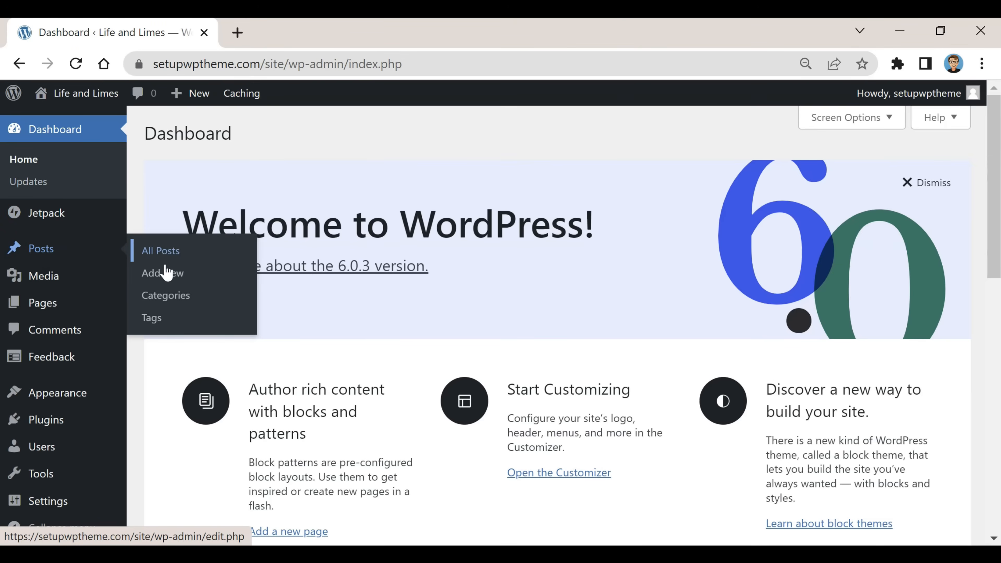
left_click(165, 305)
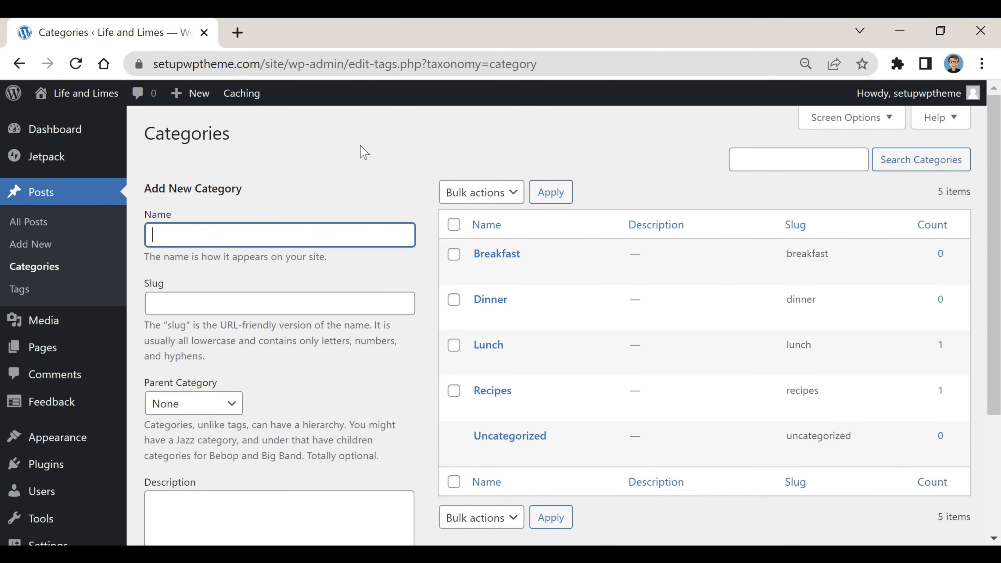
mouse_move(489, 249)
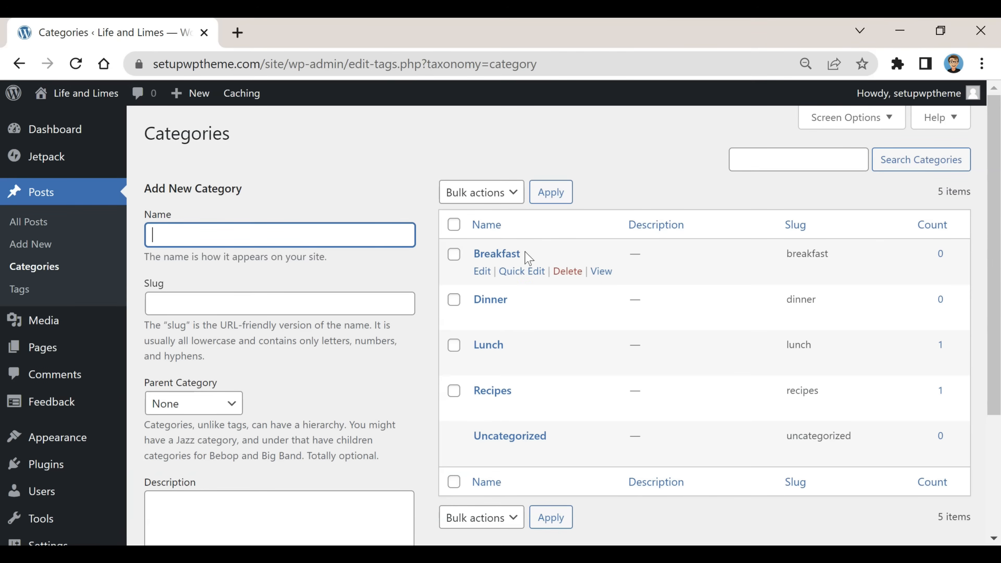
left_click(374, 167)
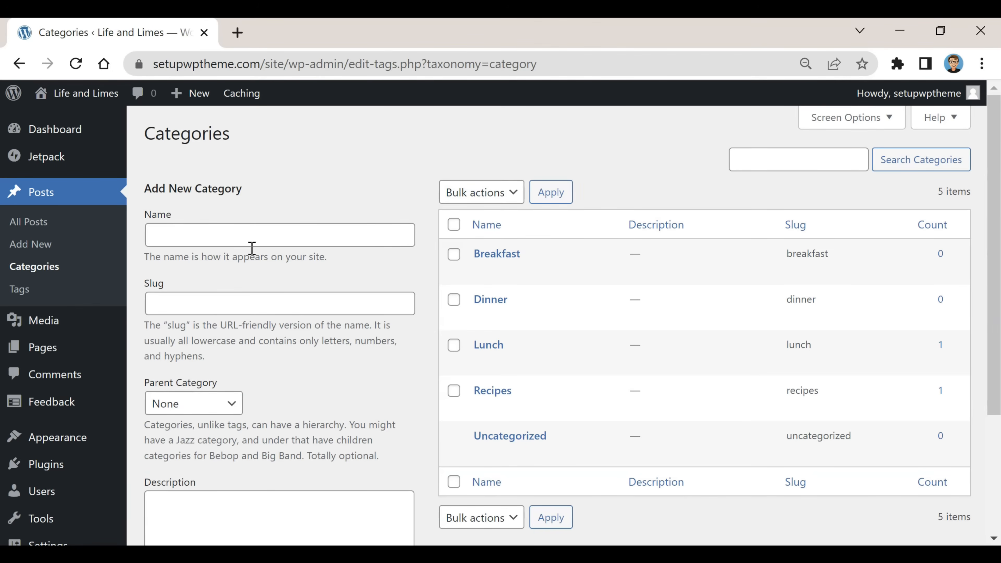
left_click(169, 228)
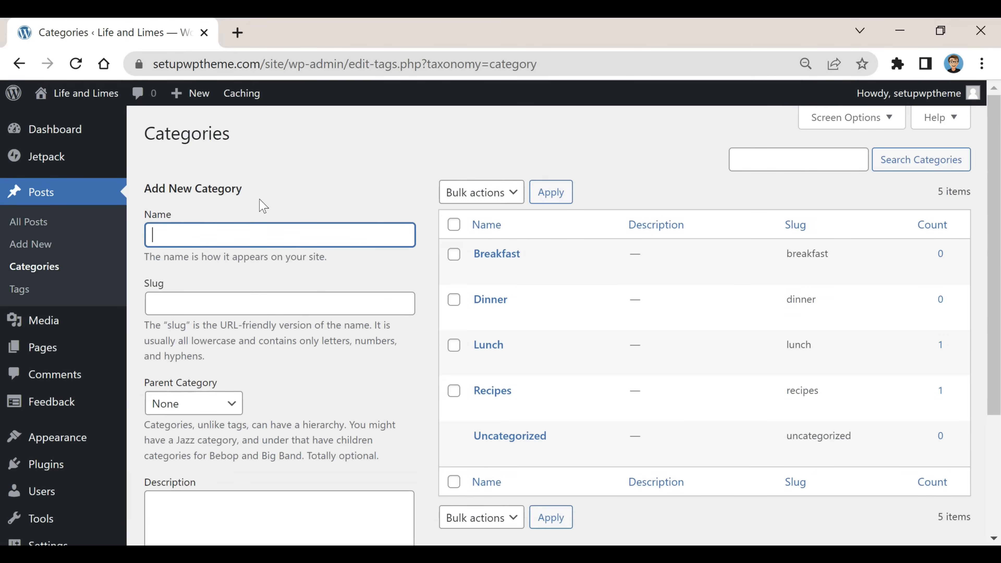
scroll(228, 290, "down", 4)
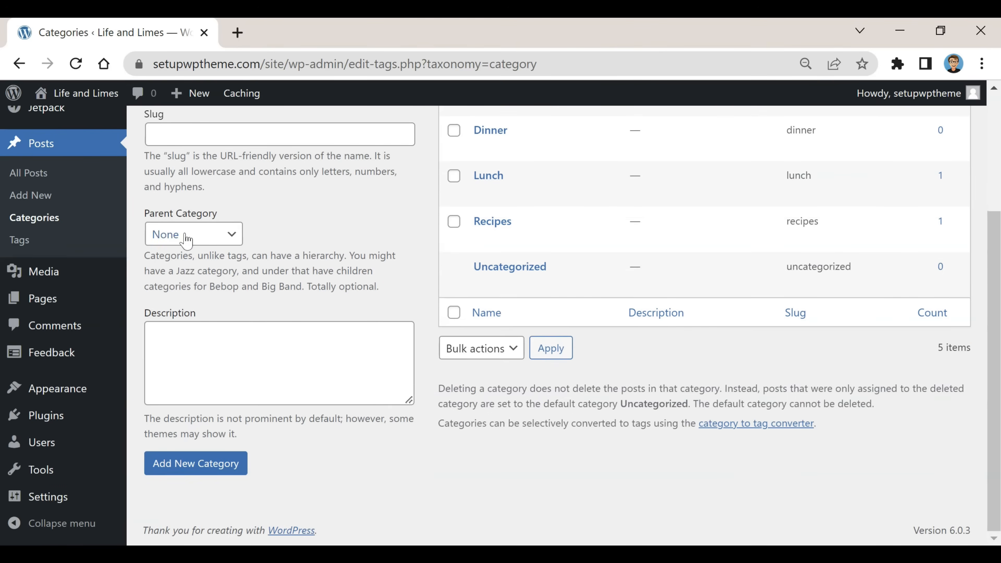
left_click(230, 237)
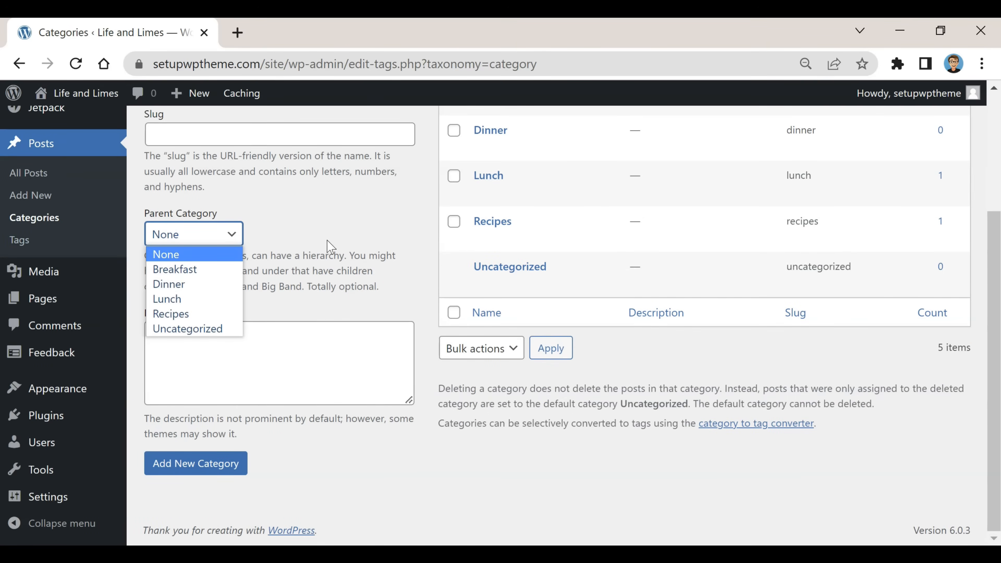
left_click(345, 232)
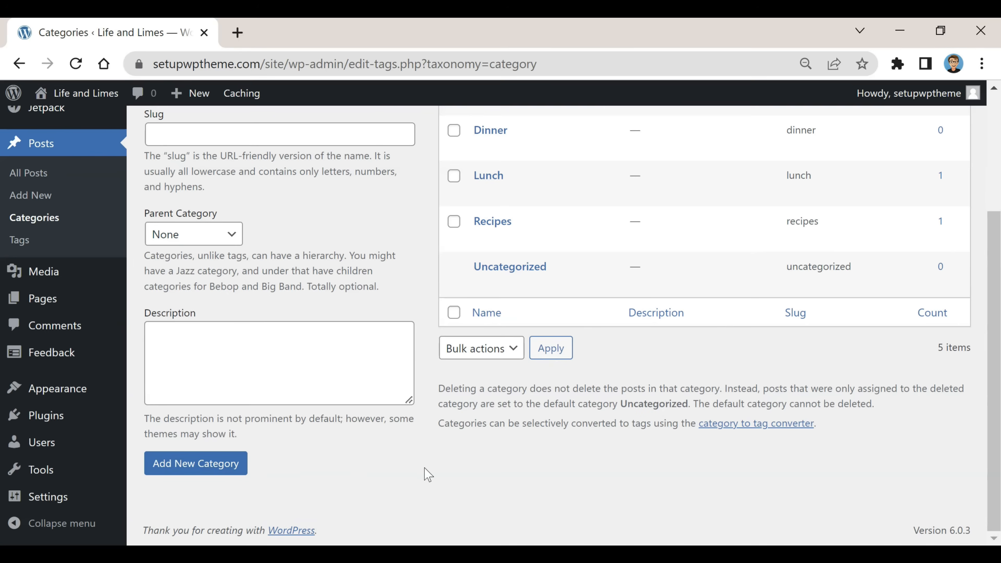
scroll(413, 459, "up", 5)
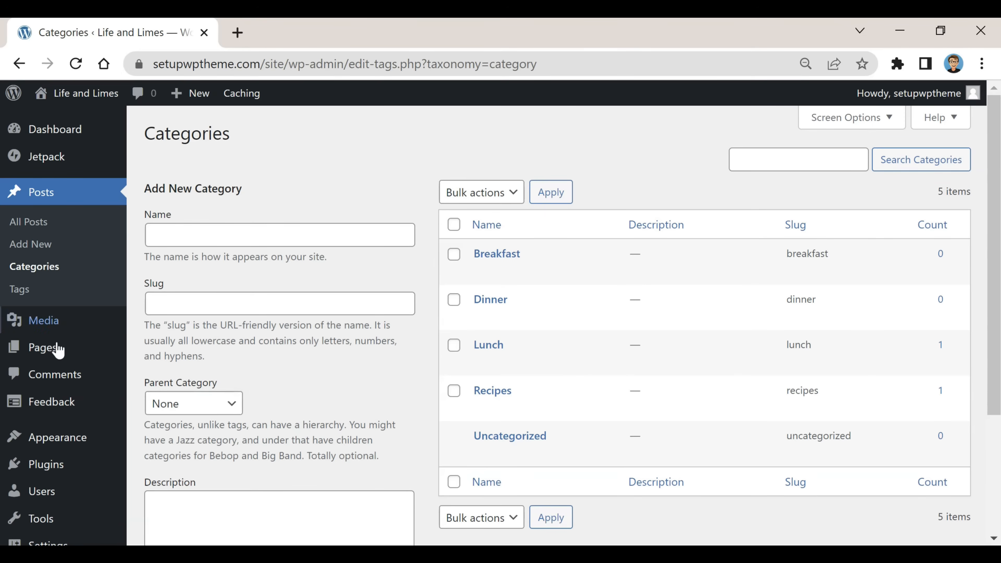
Create a navigation menu named "menu 1" with Primary Menu as its display location.
mouse_move(59, 437)
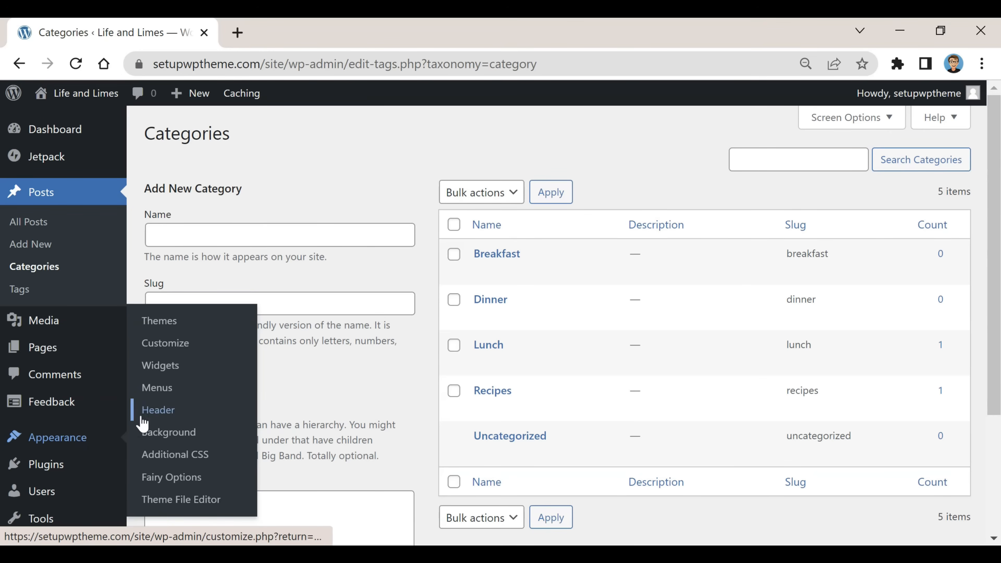
left_click(157, 388)
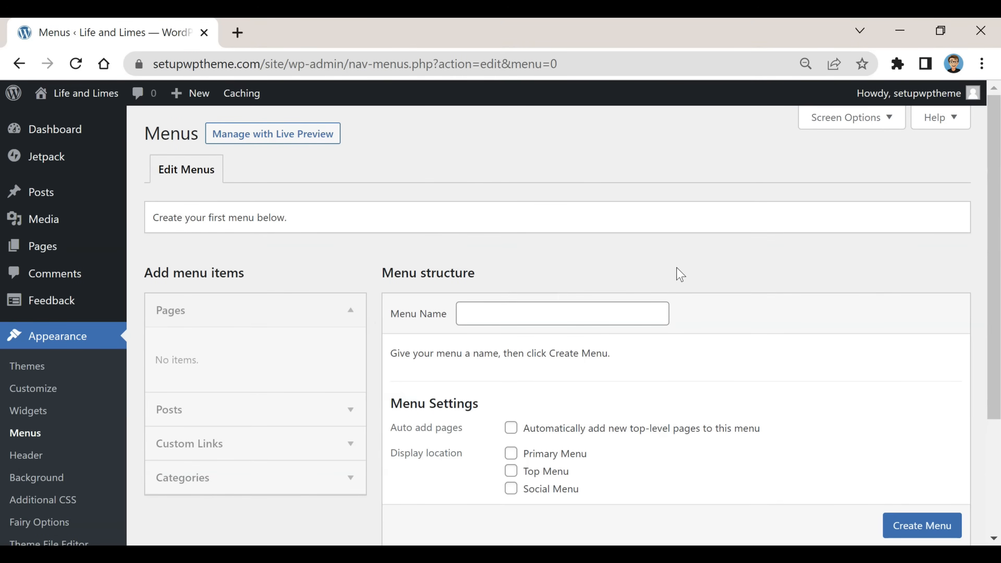
left_click(568, 317)
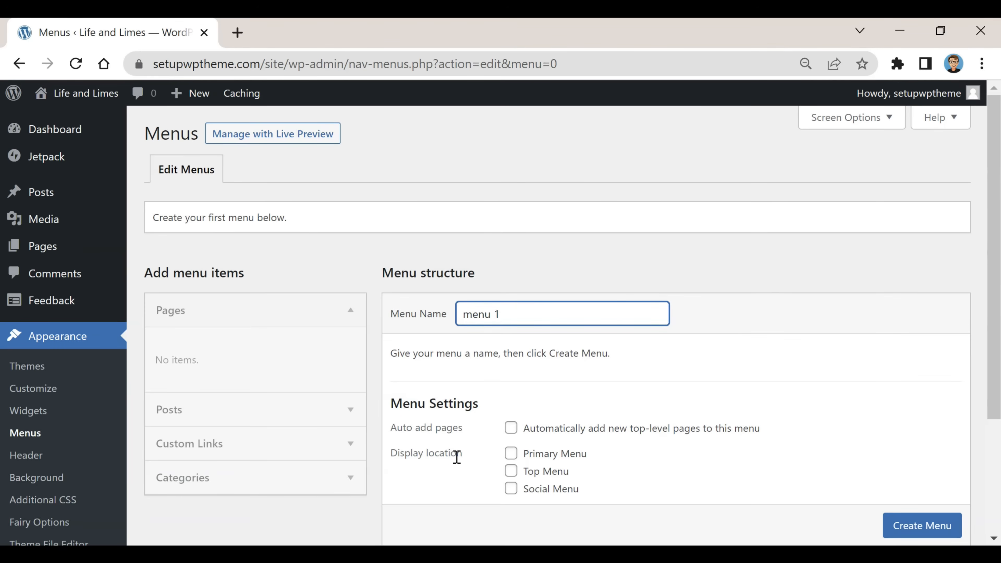
left_click(511, 455)
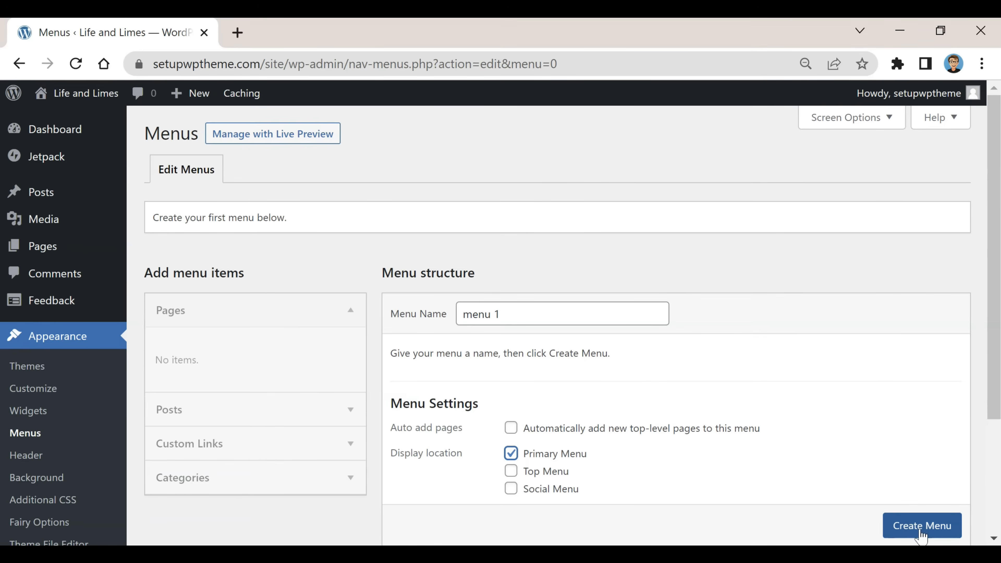
scroll(922, 534, "down", 1)
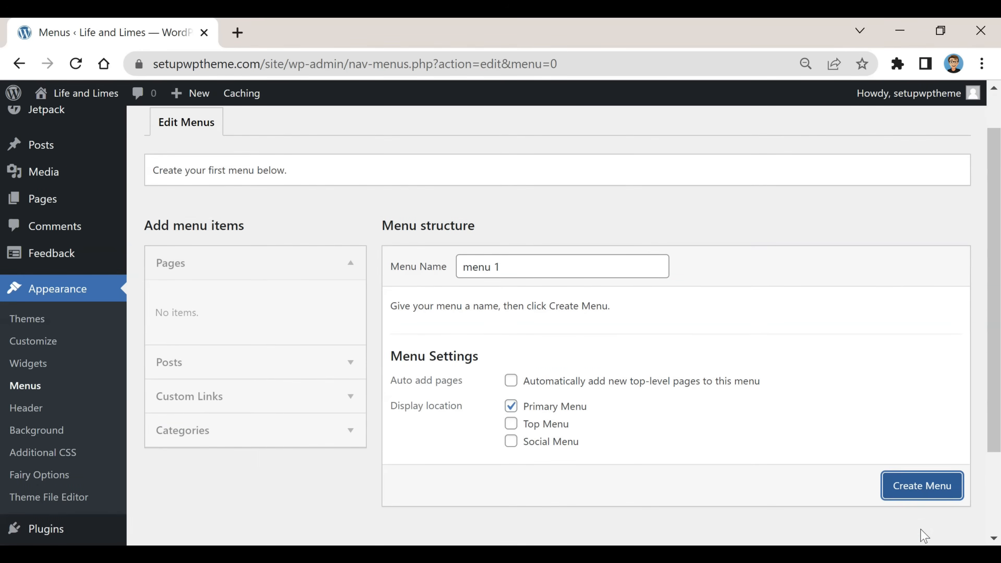
left_click(916, 490)
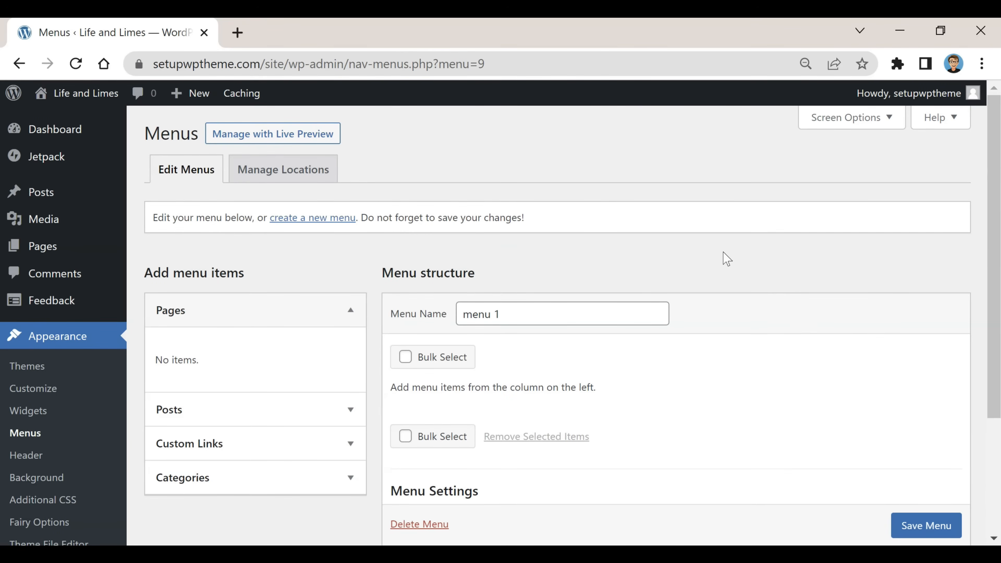
Add the Breakfast, Dinner, Lunch and Recipes categories to menu 1 and save the menu.
scroll(726, 259, "down", 2)
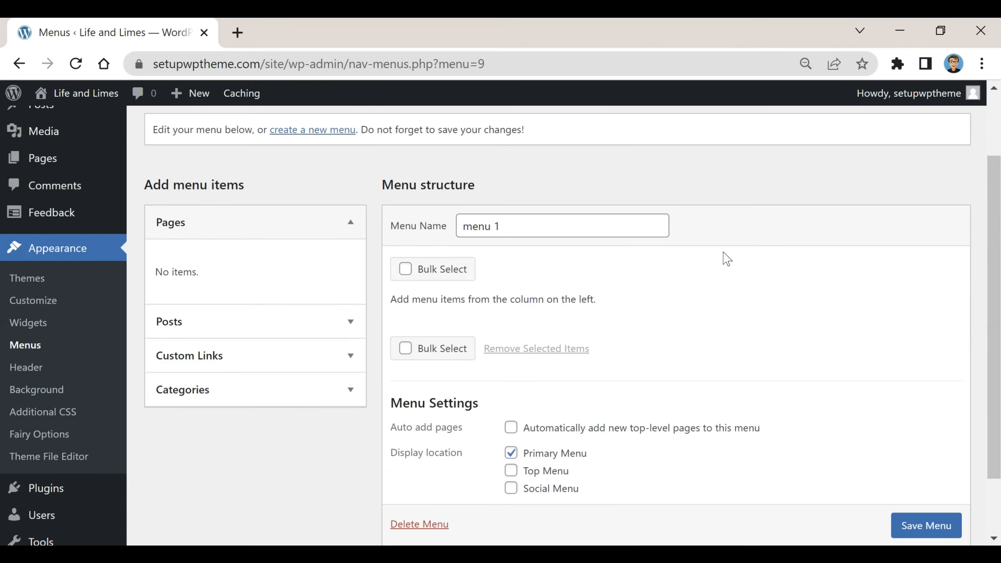
left_click(249, 402)
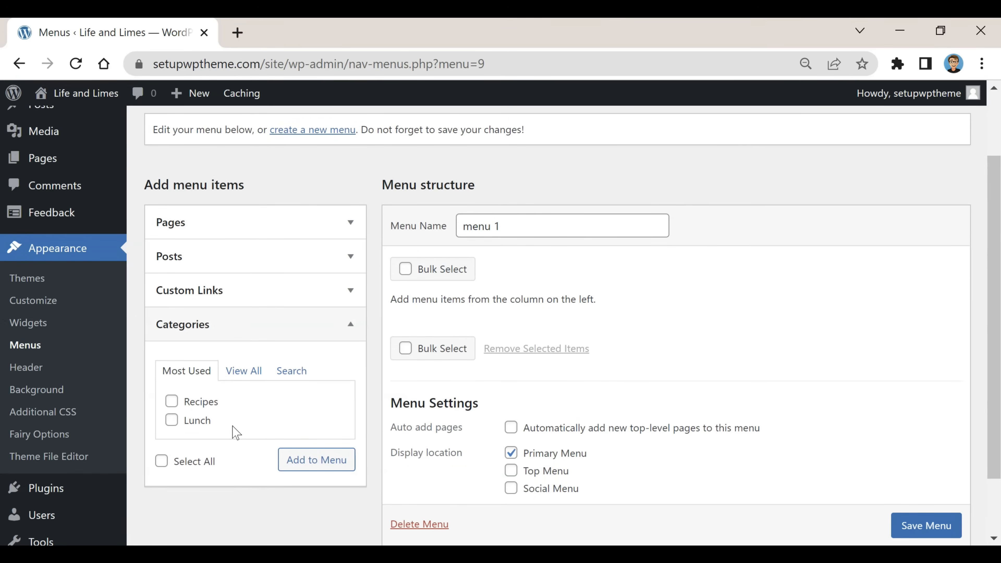
left_click(243, 377)
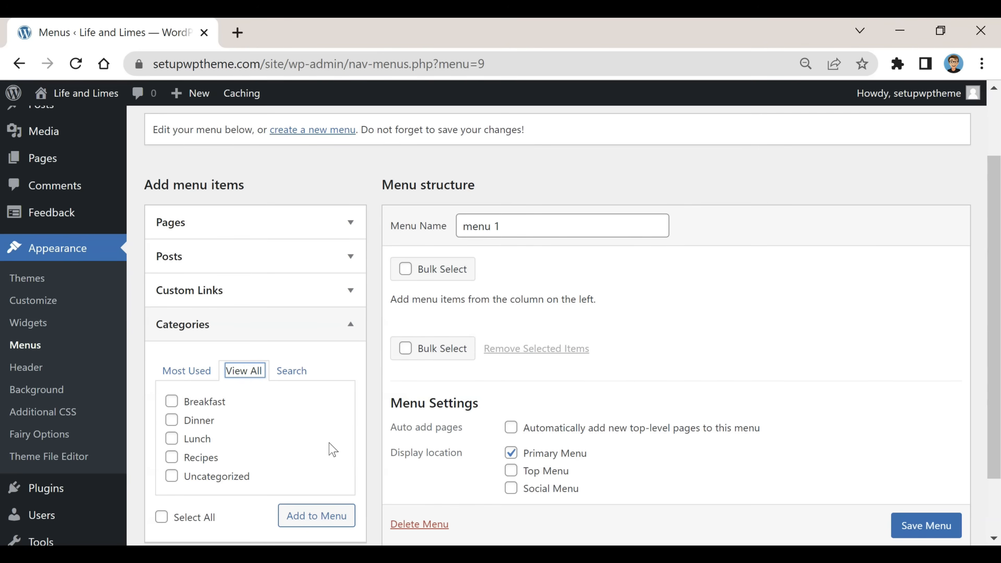
left_click(171, 402)
left_click(172, 421)
left_click(173, 439)
left_click(173, 458)
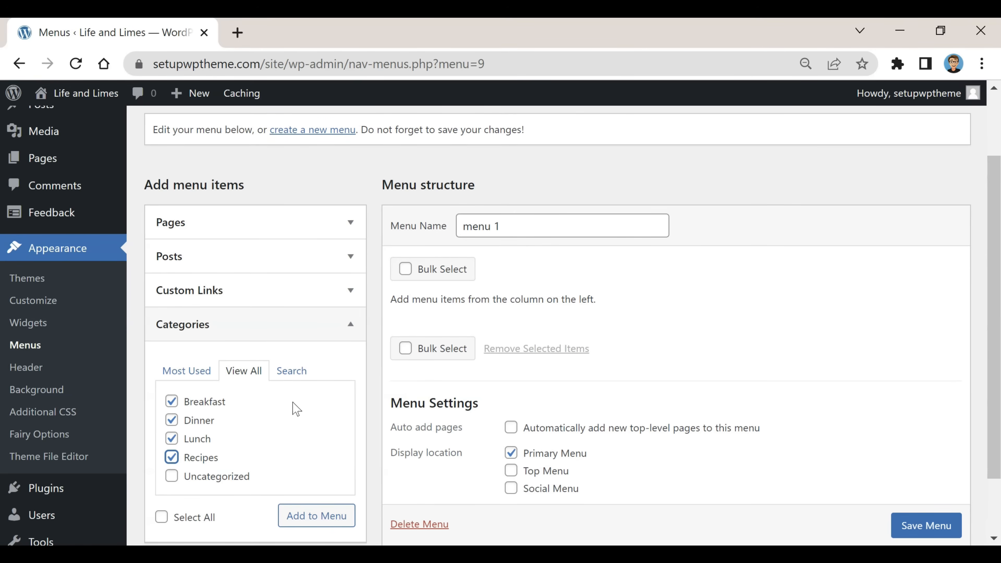
left_click(316, 519)
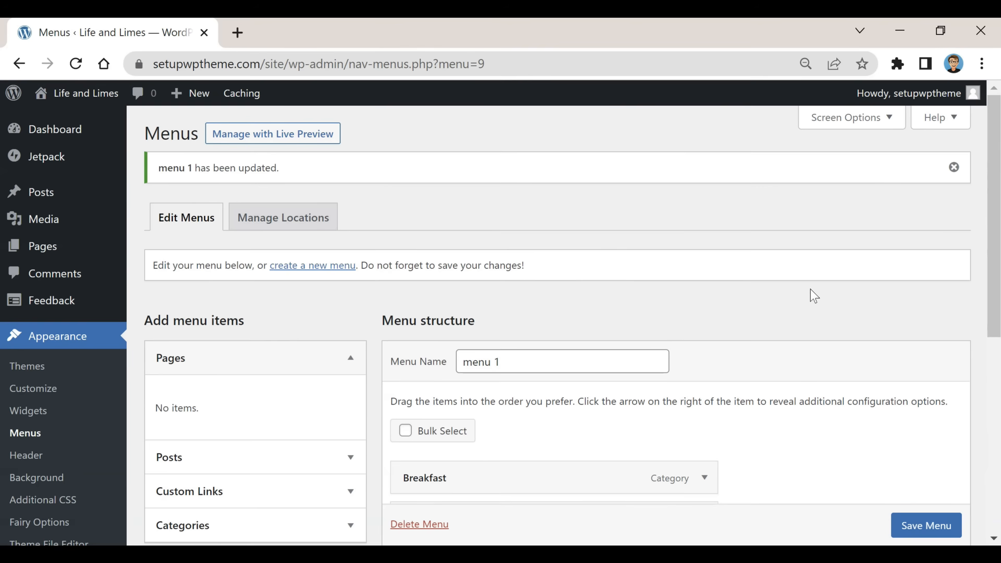
Open the custom link form for menu items, open the site's front page in a new tab and copy its full address.
scroll(311, 312, "down", 2)
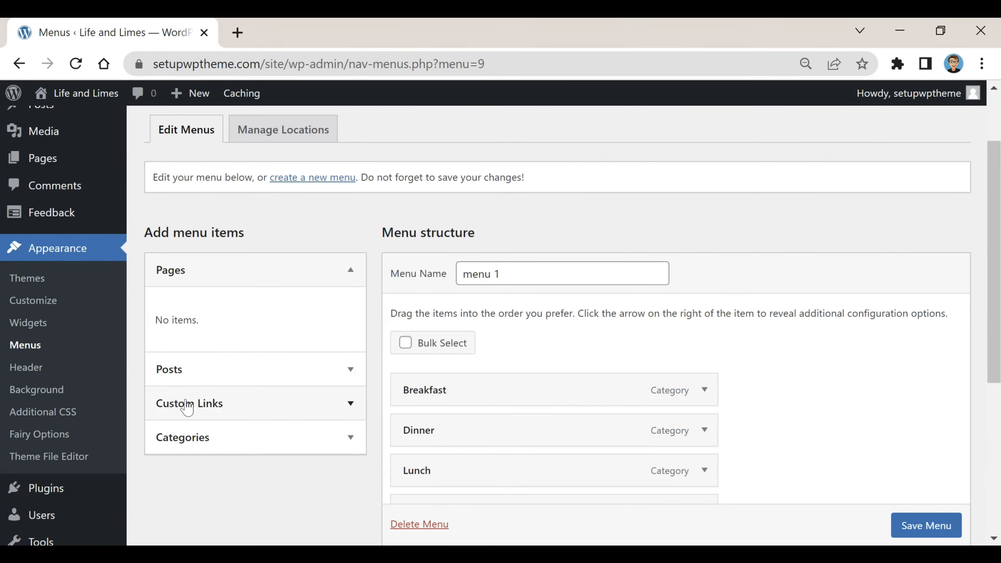
left_click(273, 403)
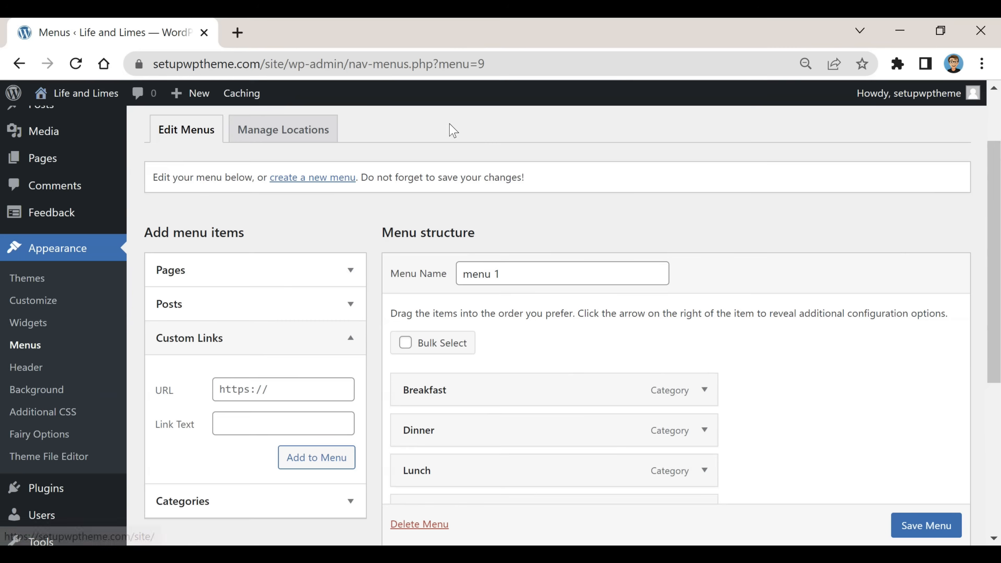
mouse_move(79, 111)
right_click(86, 101)
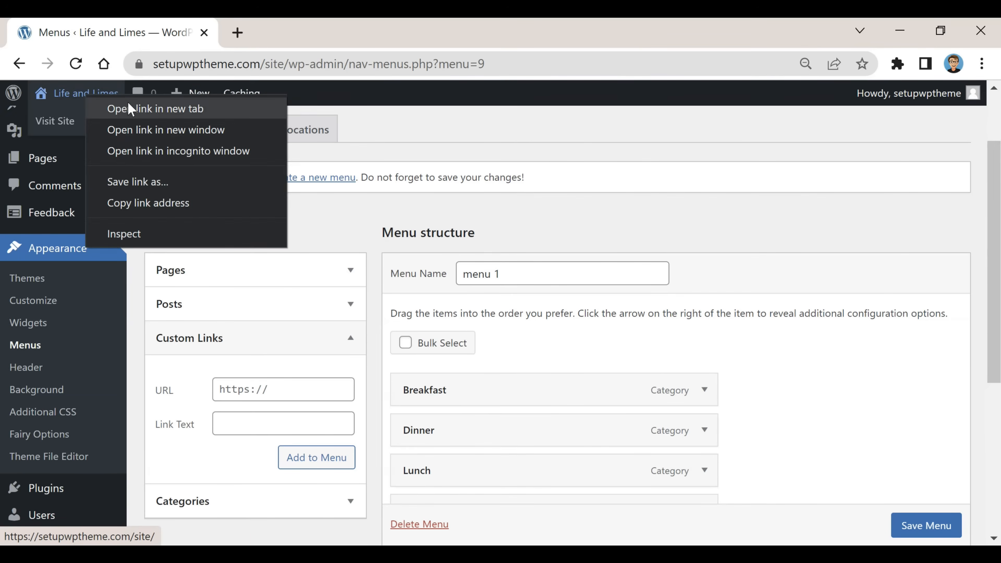
left_click(118, 107)
left_click(321, 33)
left_click(351, 61)
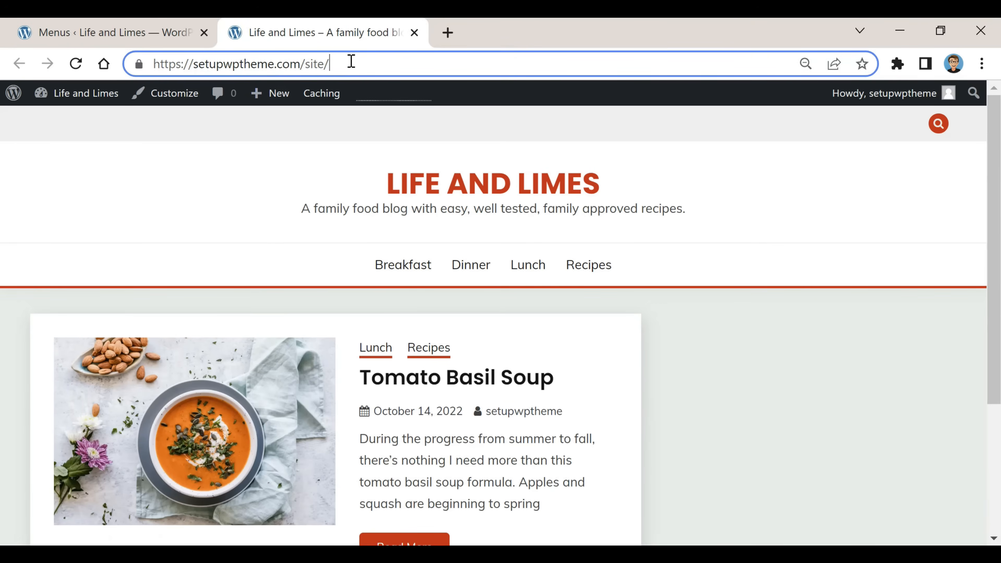
left_click_drag(335, 65, 139, 63)
key("ctrl+c")
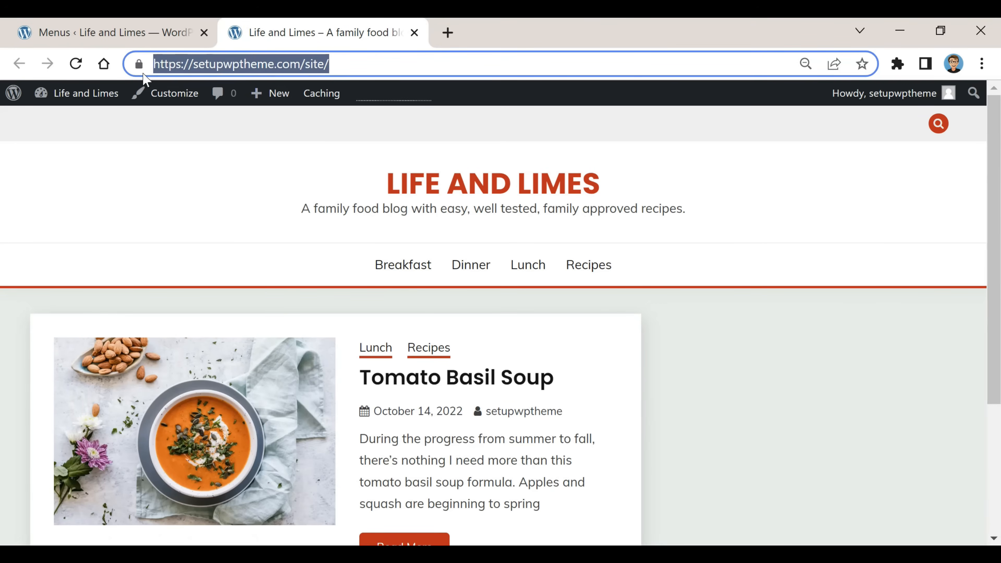
left_click(162, 36)
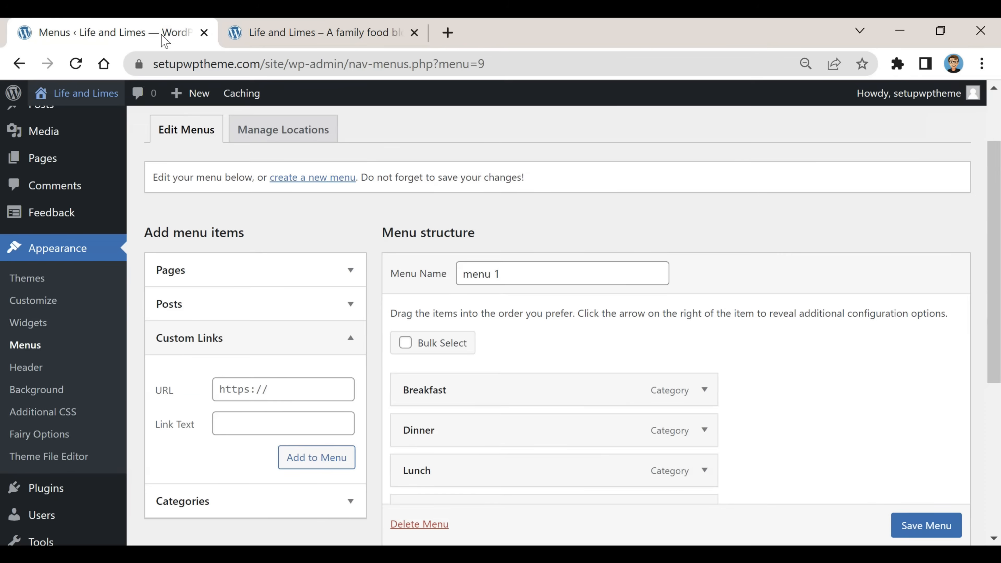
left_click(264, 389)
key("ctrl+v")
left_click(268, 420)
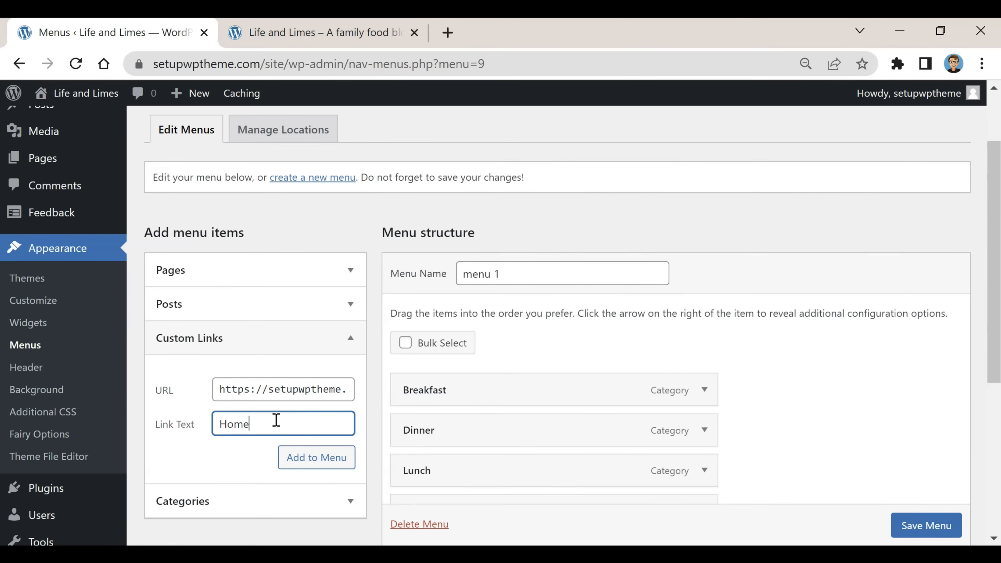
left_click(319, 458)
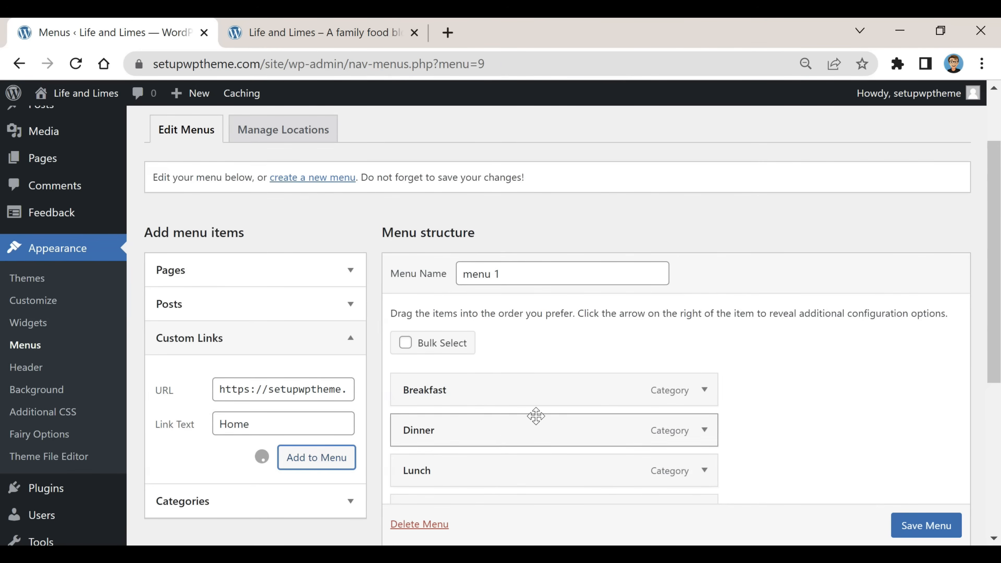
scroll(794, 391, "down", 4)
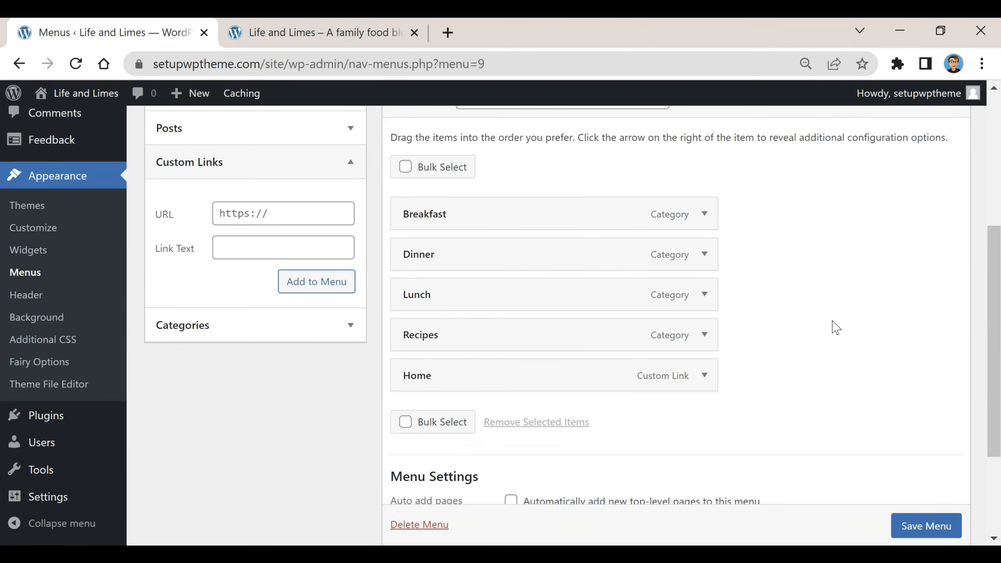
scroll(915, 534, "down", 1)
left_click(915, 526)
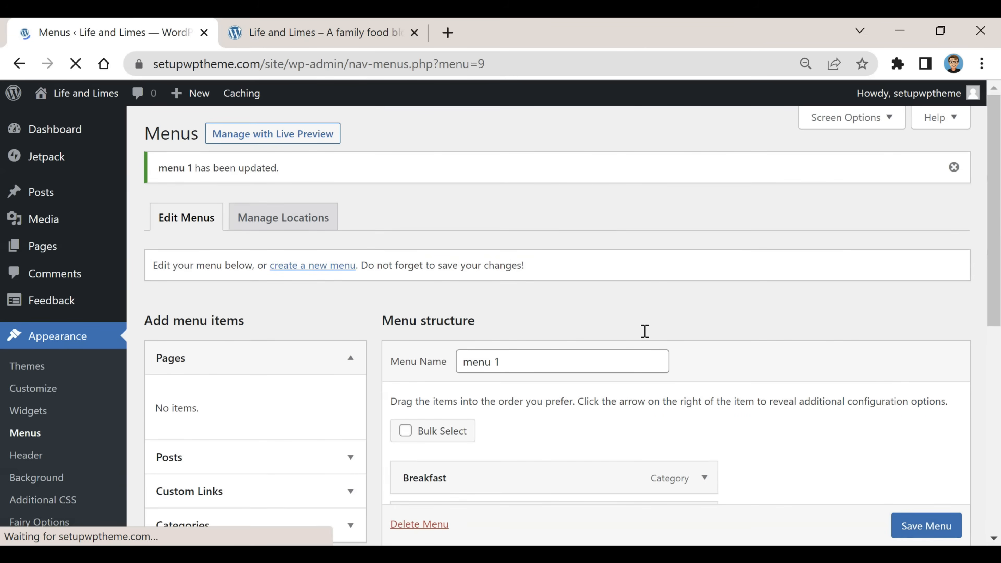
Reload the front page to check its navigation menu, and move the Home item above Breakfast in menu 1.
left_click(338, 25)
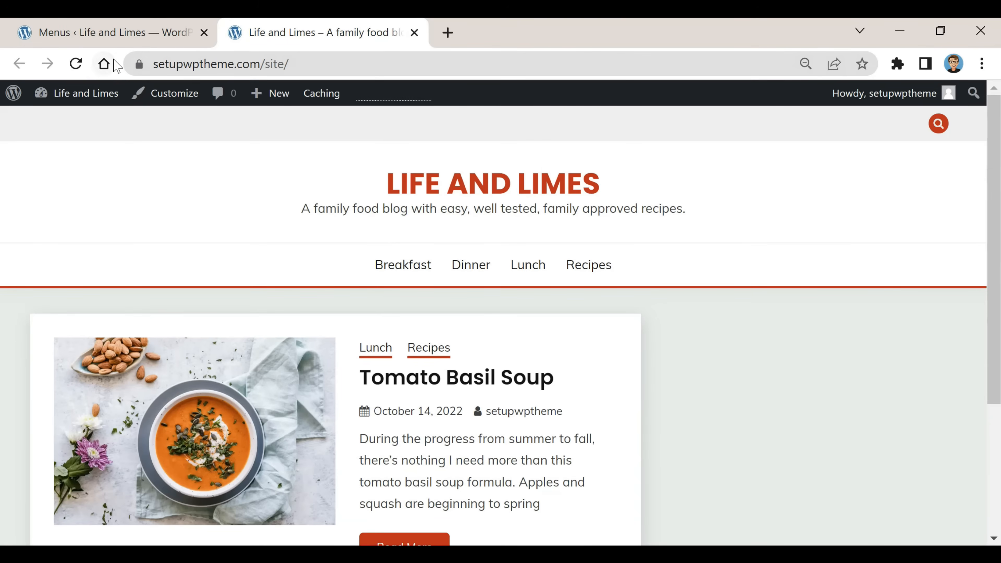
left_click(77, 63)
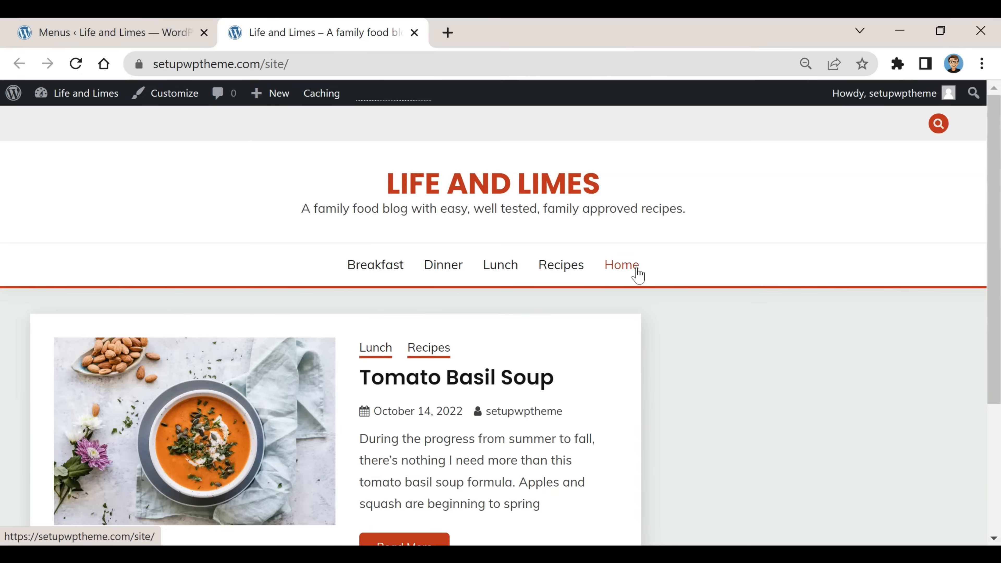
left_click(173, 36)
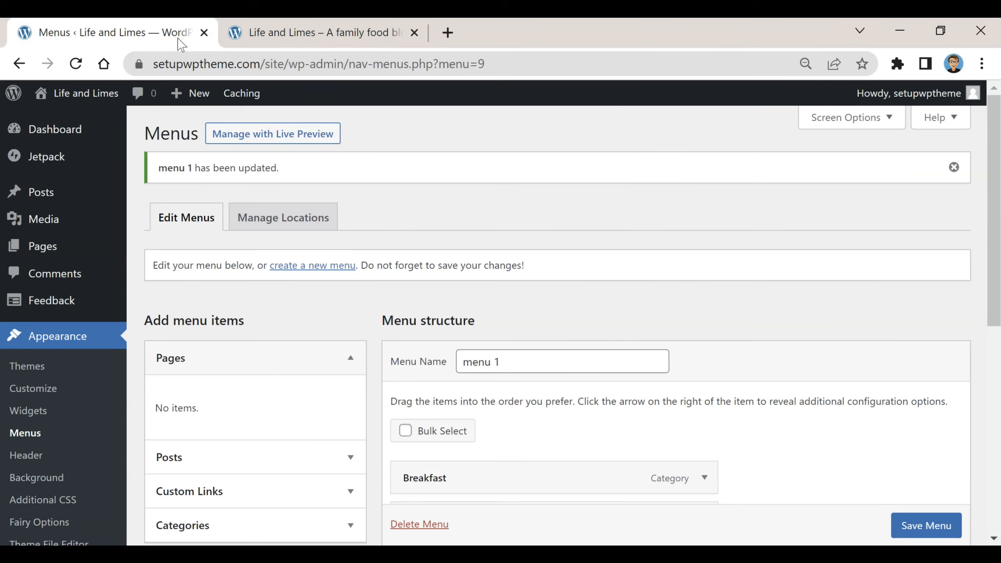
scroll(842, 313, "down", 5)
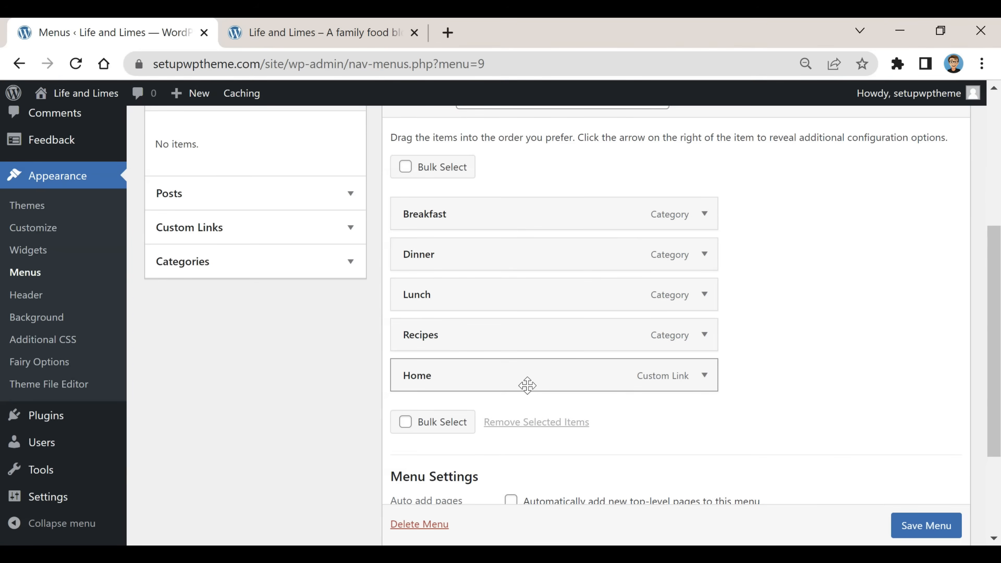
left_click_drag(525, 385, 520, 223)
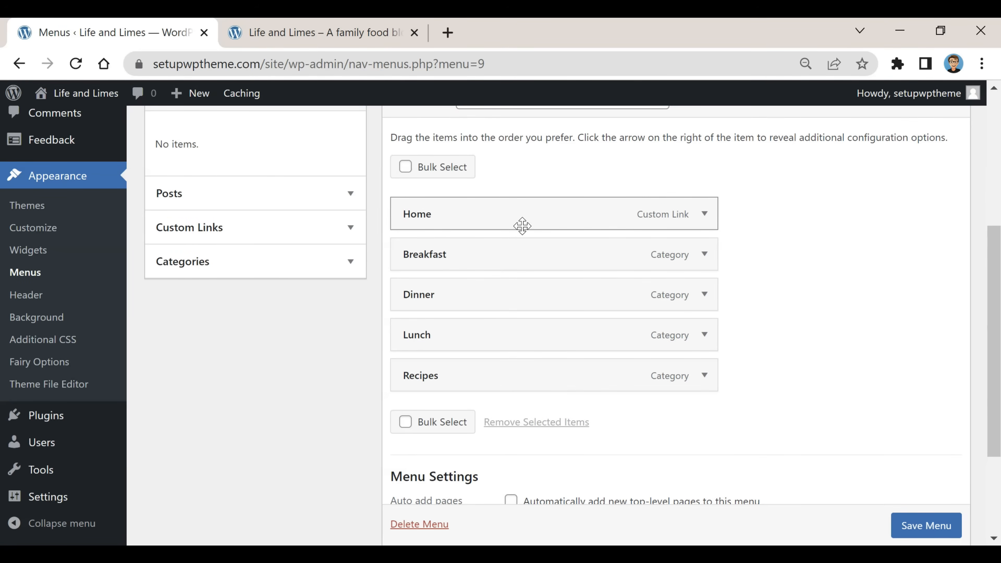
Try Breakfast as a sub item of Home in menu 1 and return it to the main level.
left_click_drag(465, 262, 493, 258)
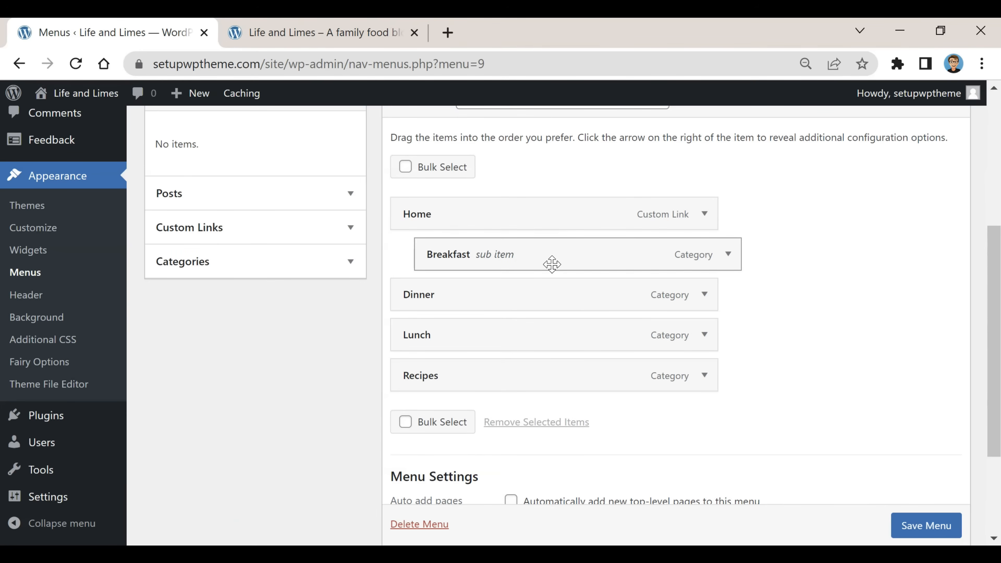
left_click_drag(552, 264, 531, 263)
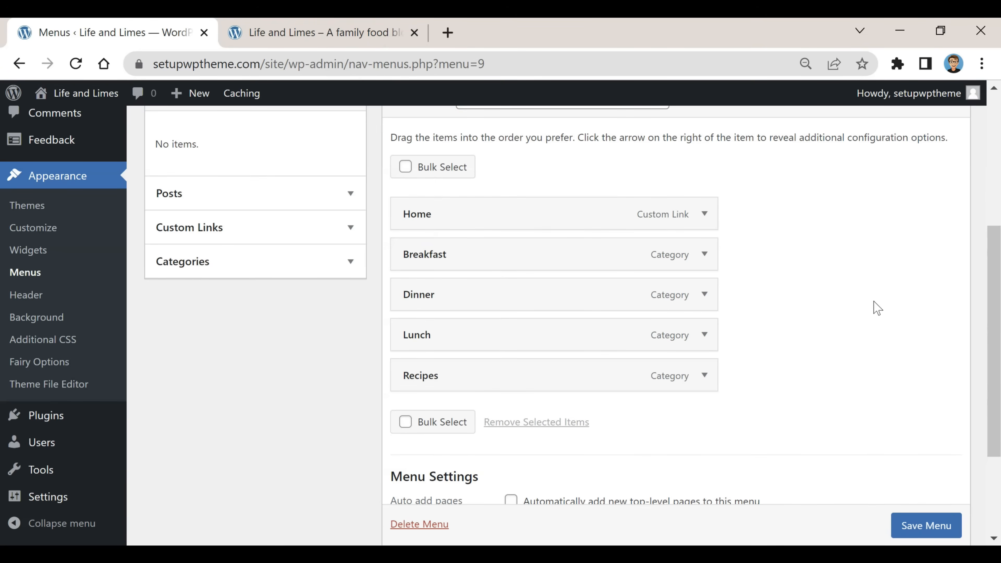
Start a new page in a separate tab and title it "About Us".
scroll(819, 311, "up", 4)
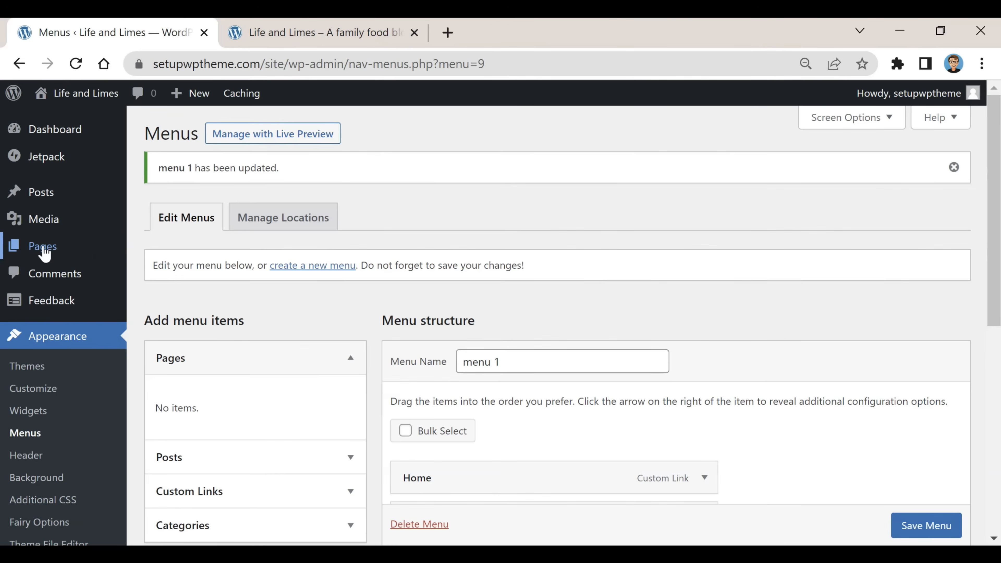
mouse_move(44, 252)
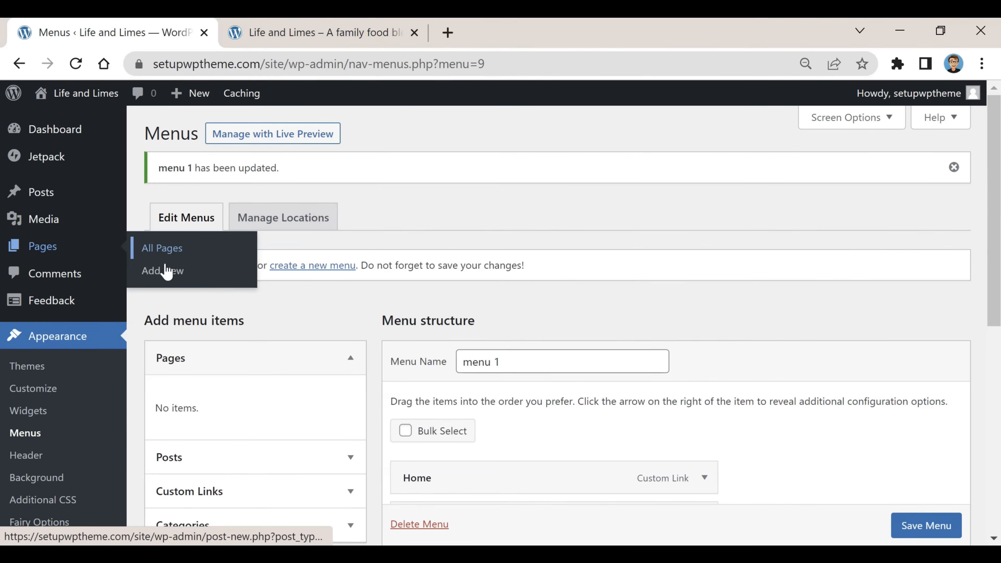
right_click(168, 276)
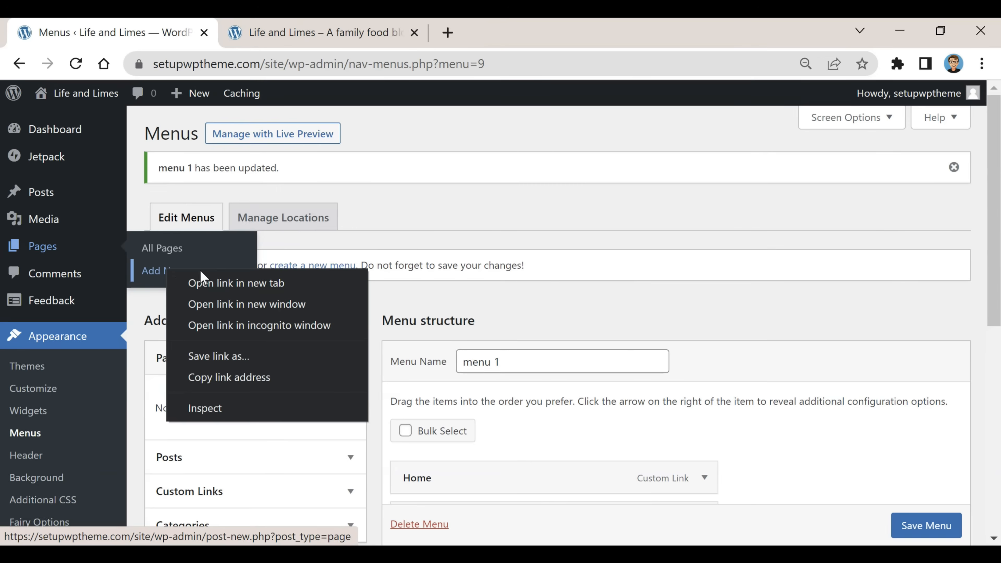
left_click(216, 278)
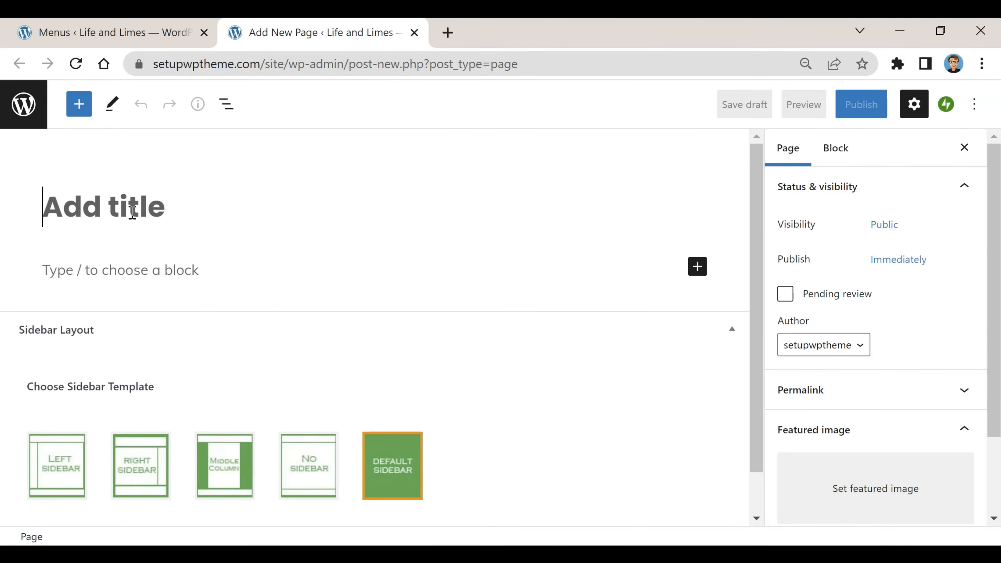
type("About Us")
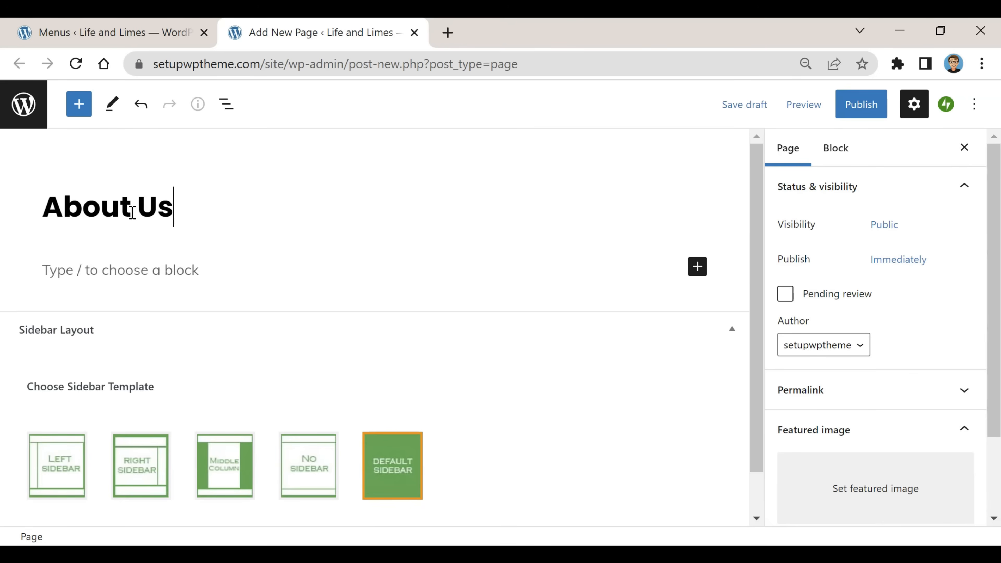
left_click(157, 271)
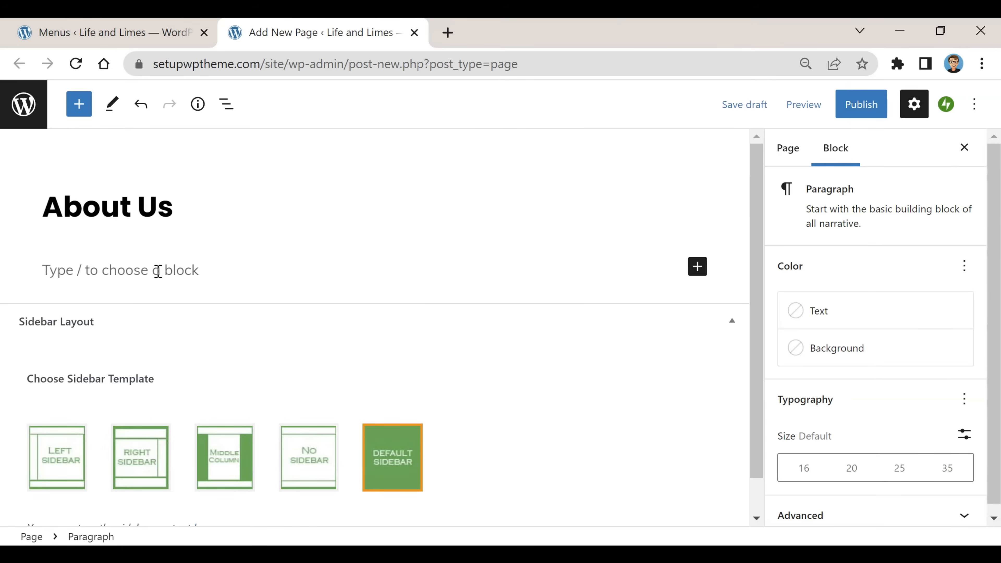
type("How to write an about us page")
key("shift+Home")
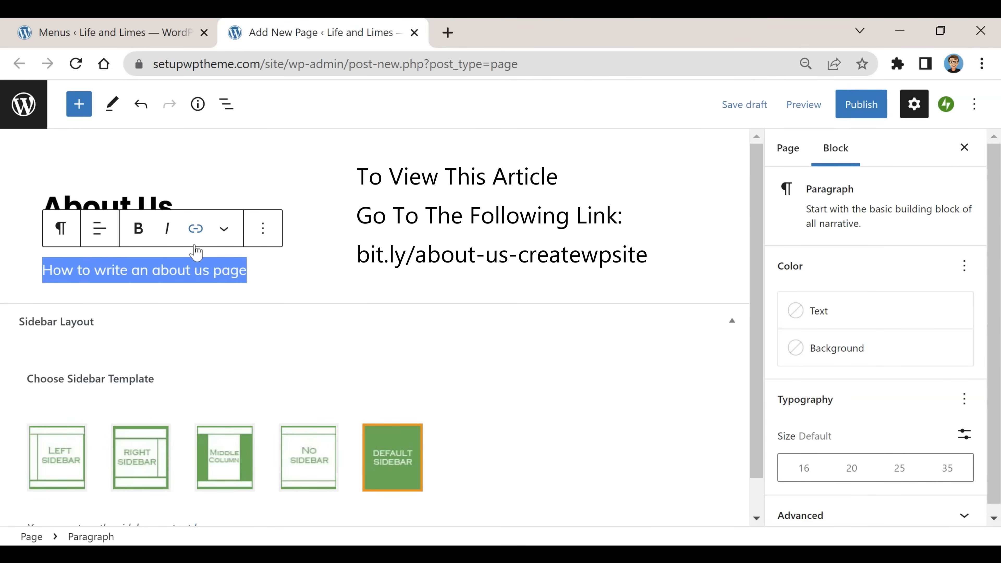
left_click(196, 228)
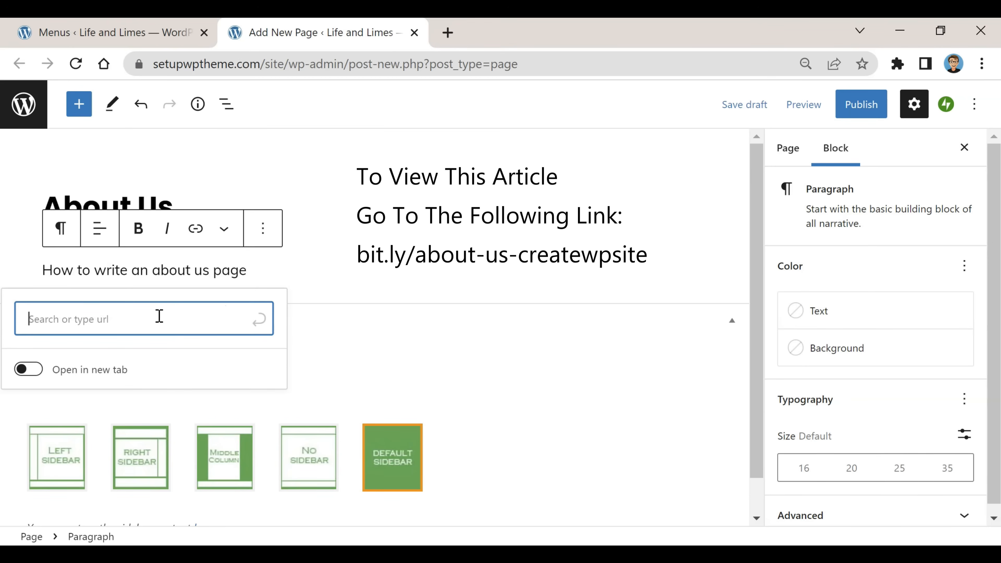
type("https://www.shopify.com/blog/how-to-write-an-about-us-page")
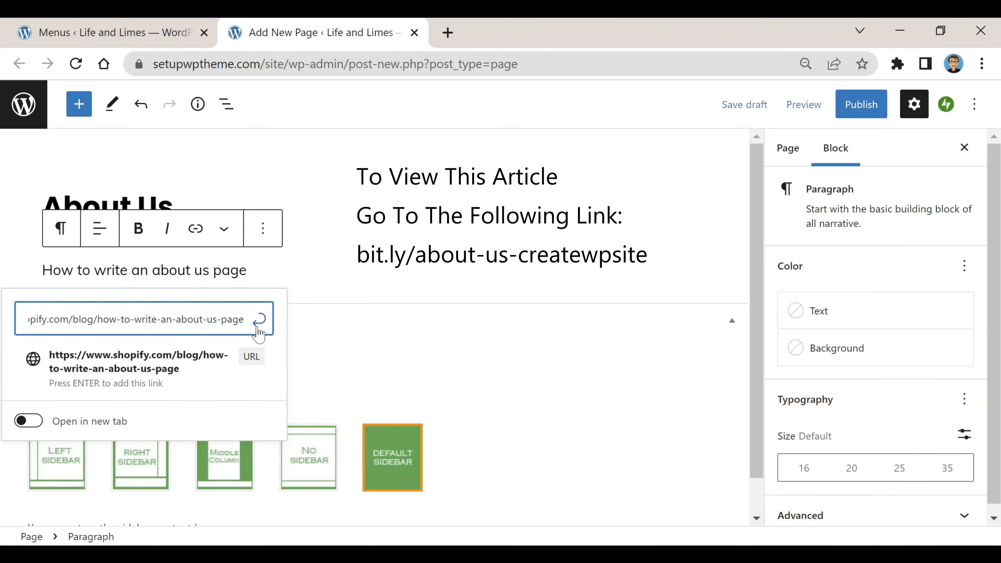
left_click(258, 318)
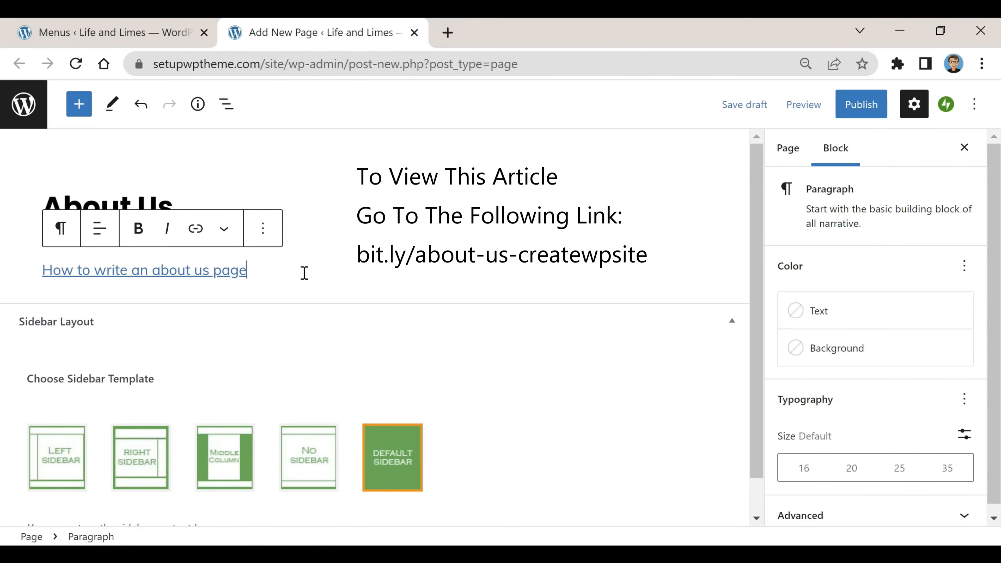
Publish the About Us page and view it on the live site.
left_click(875, 114)
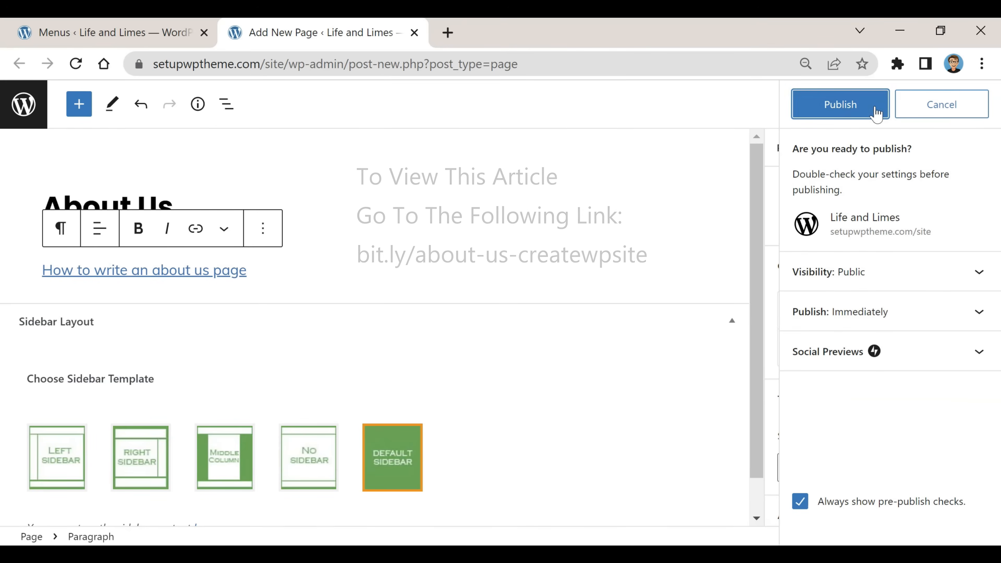
left_click(844, 106)
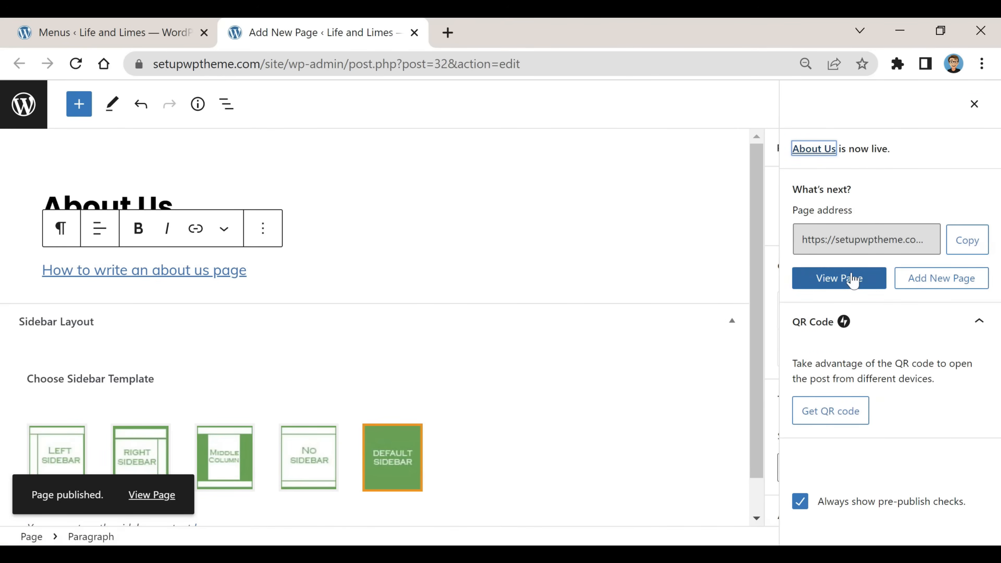
left_click(852, 278)
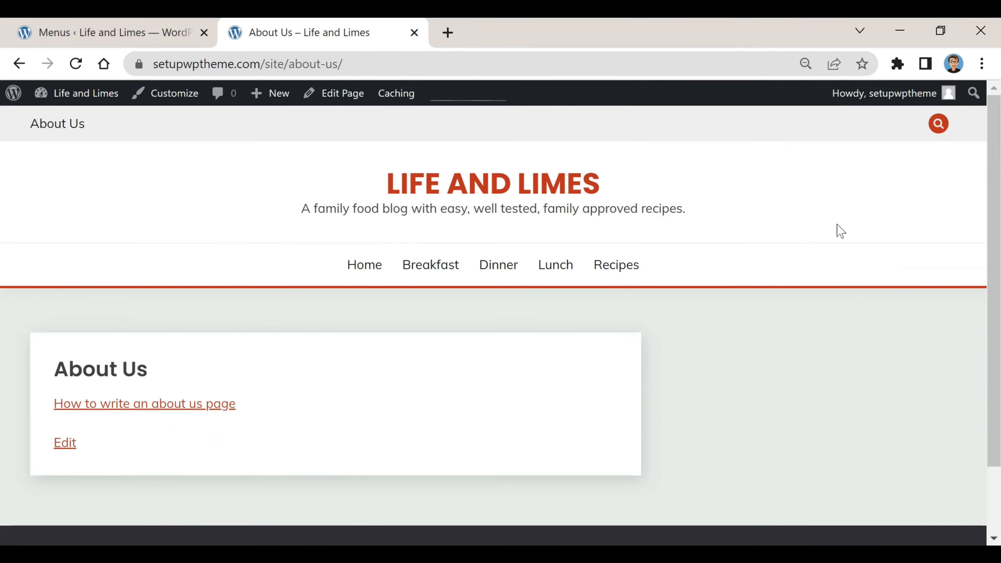
Follow the link on the About Us page and read through the Shopify article on writing one.
left_click(162, 406)
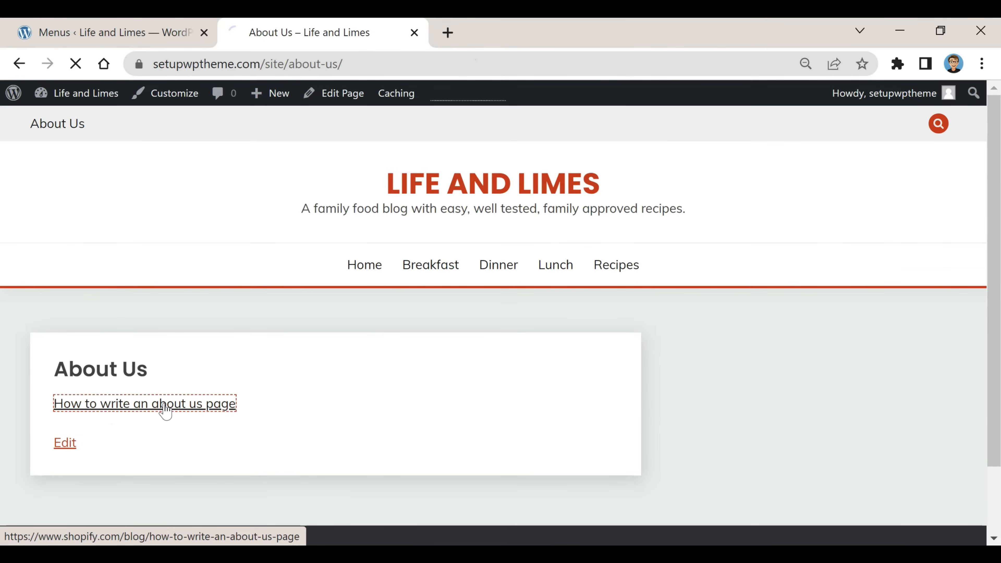
scroll(502, 302, "down", 10)
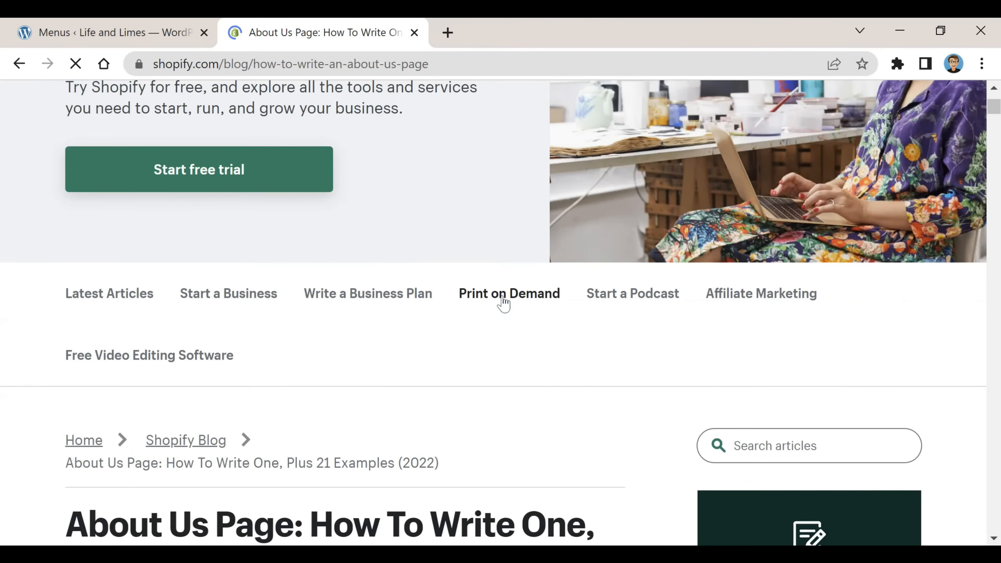
scroll(431, 319, "down", 2)
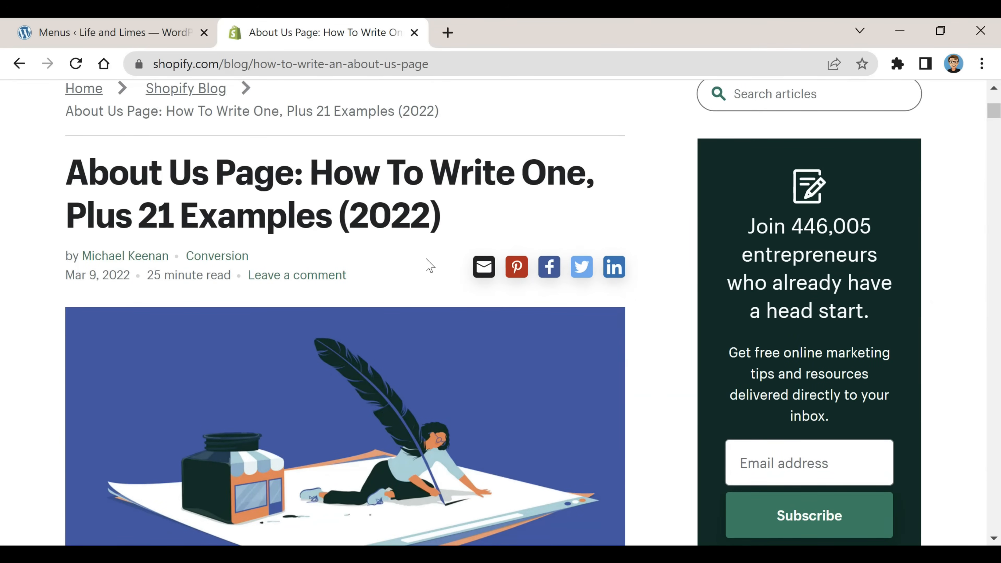
scroll(429, 264, "down", 8)
scroll(429, 305, "down", 16)
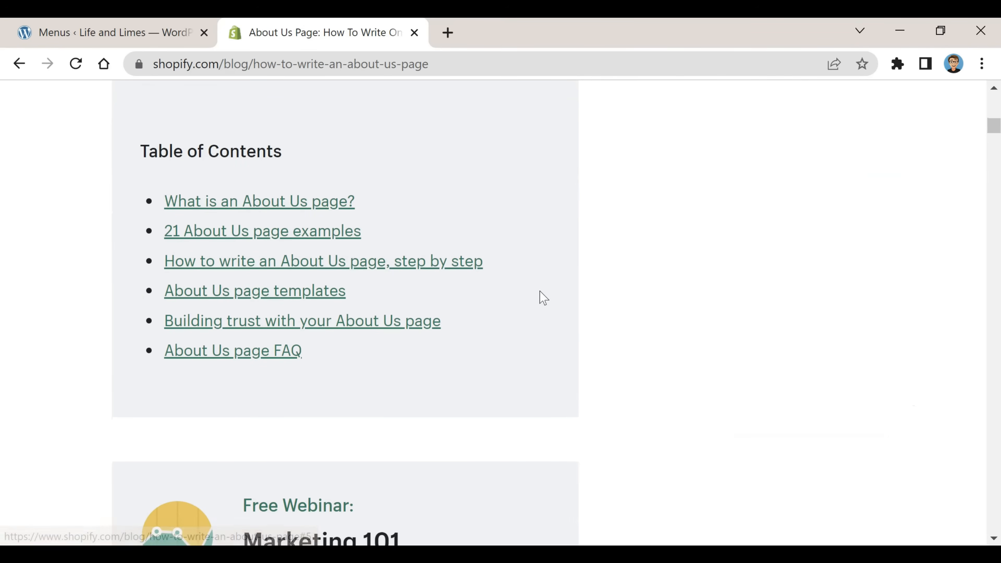
scroll(538, 295, "down", 19)
scroll(543, 307, "down", 20)
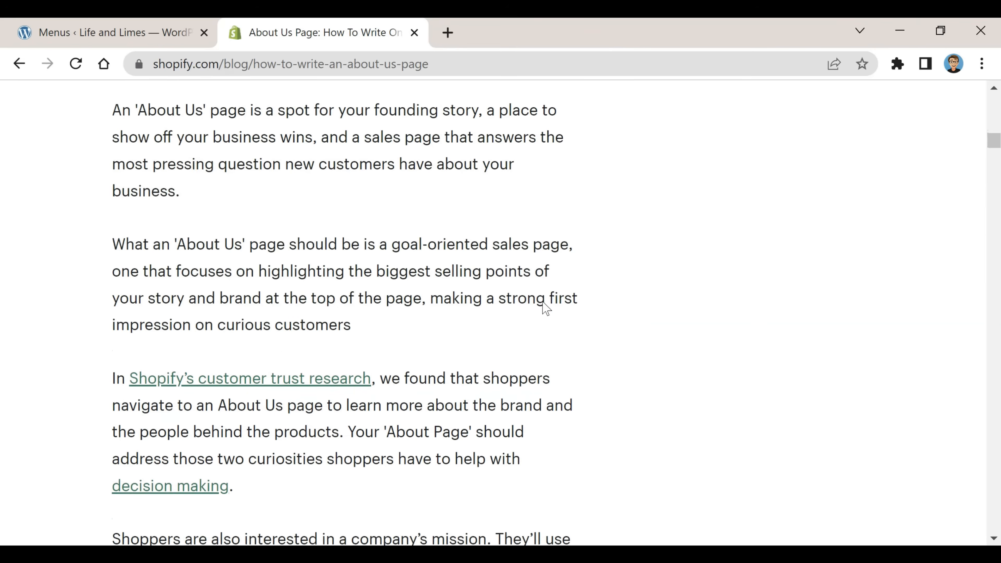
Skim the Shopify article down to its list of About Us page examples and close it.
scroll(546, 314, "down", 10)
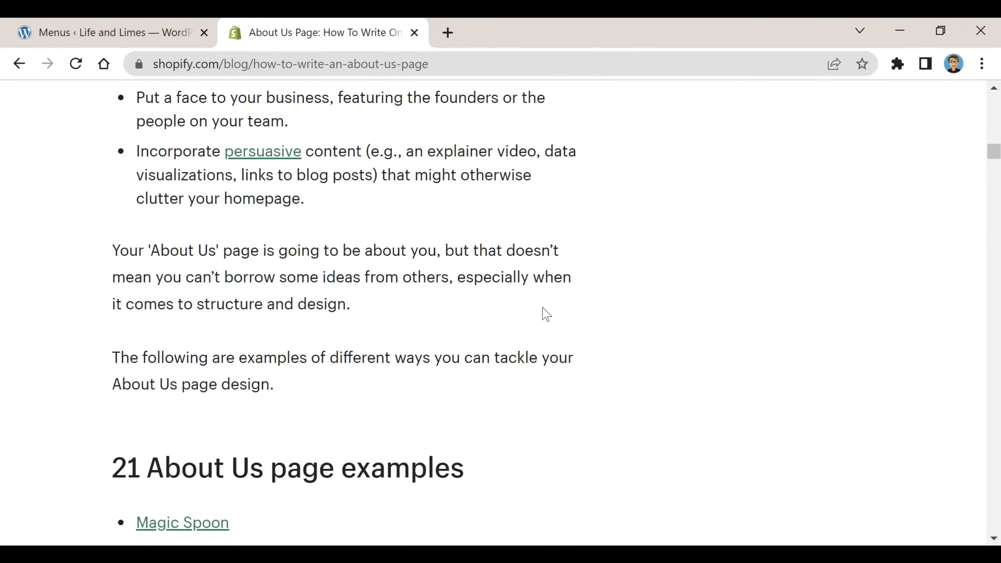
scroll(546, 314, "down", 2)
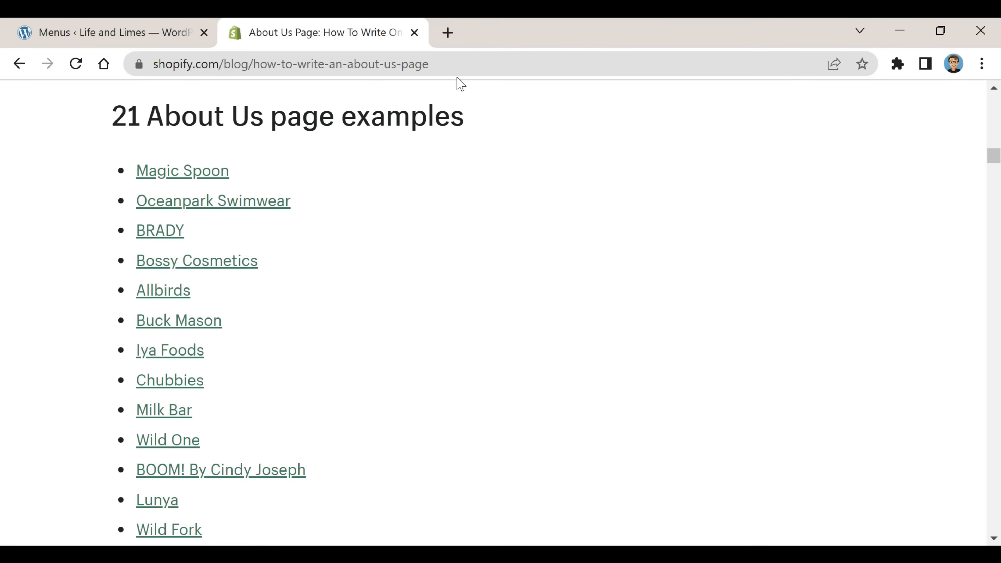
left_click(414, 33)
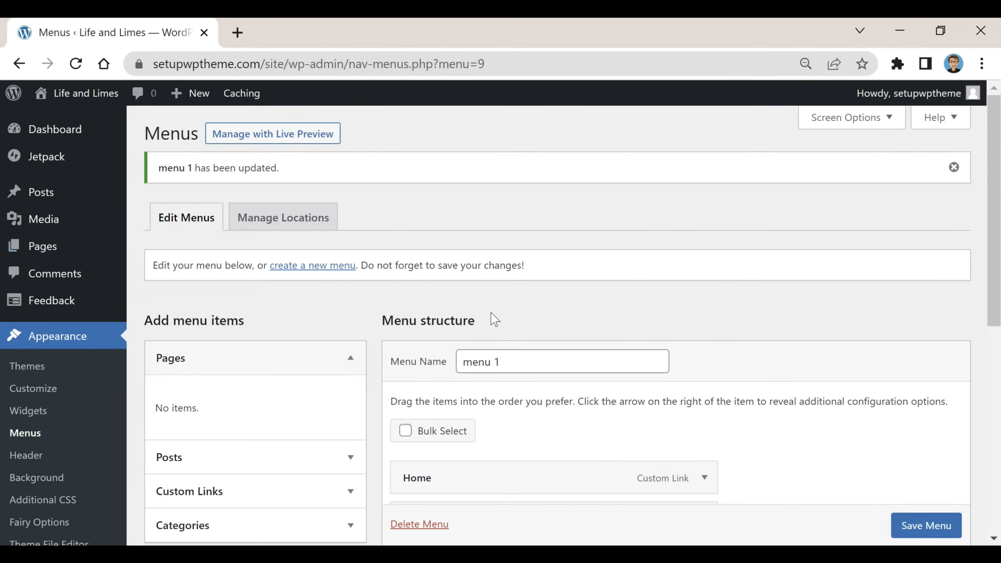
Refresh the Menus page, add the About Us page to menu 1, and save the menu.
left_click(75, 63)
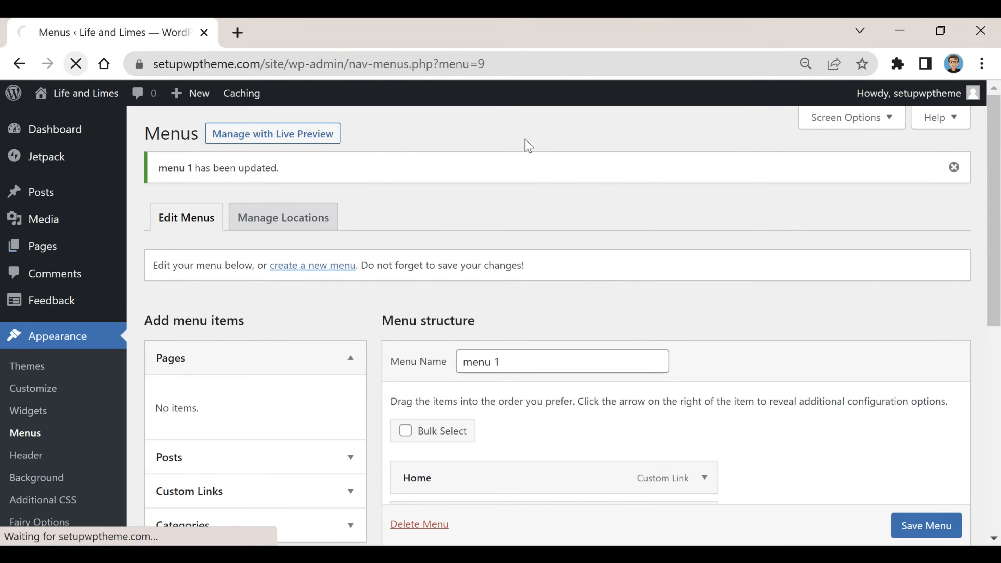
scroll(511, 203, "down", 2)
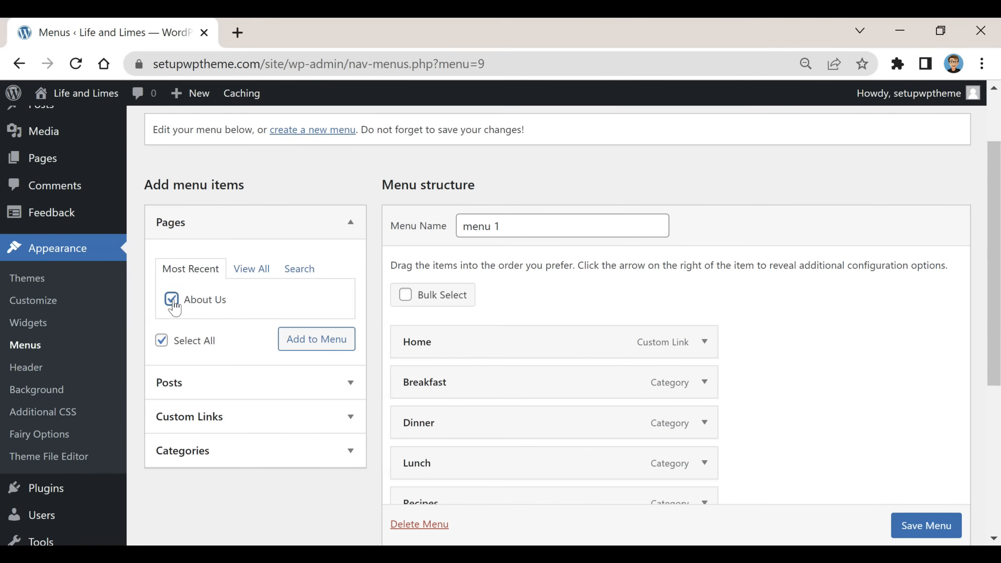
left_click(326, 348)
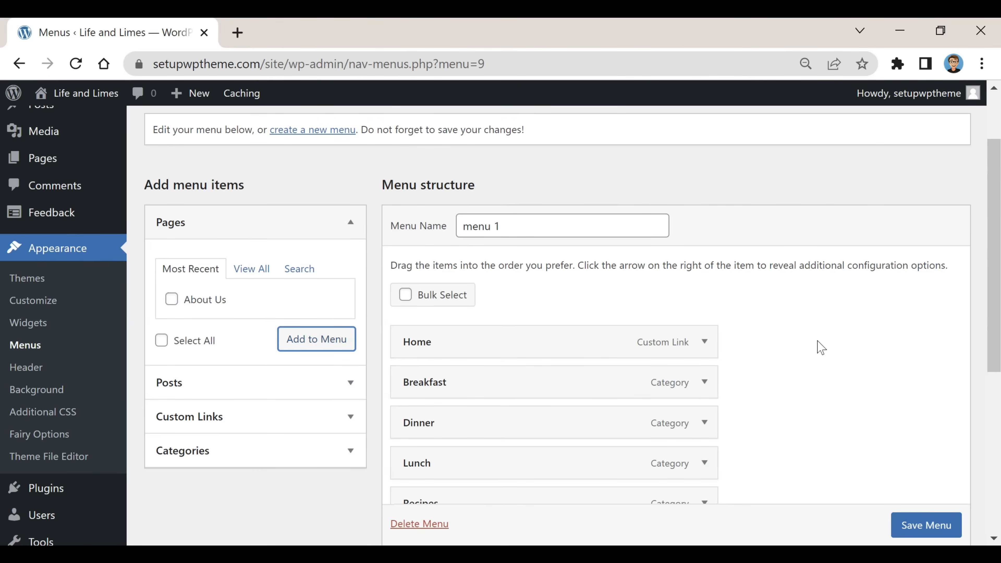
scroll(822, 350, "down", 4)
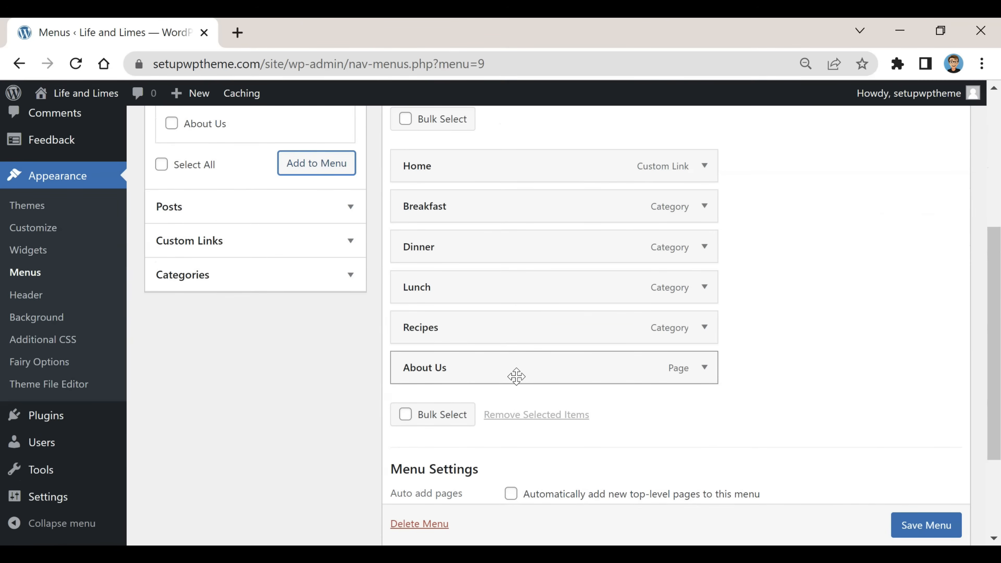
scroll(925, 526, "down", 1)
left_click(925, 526)
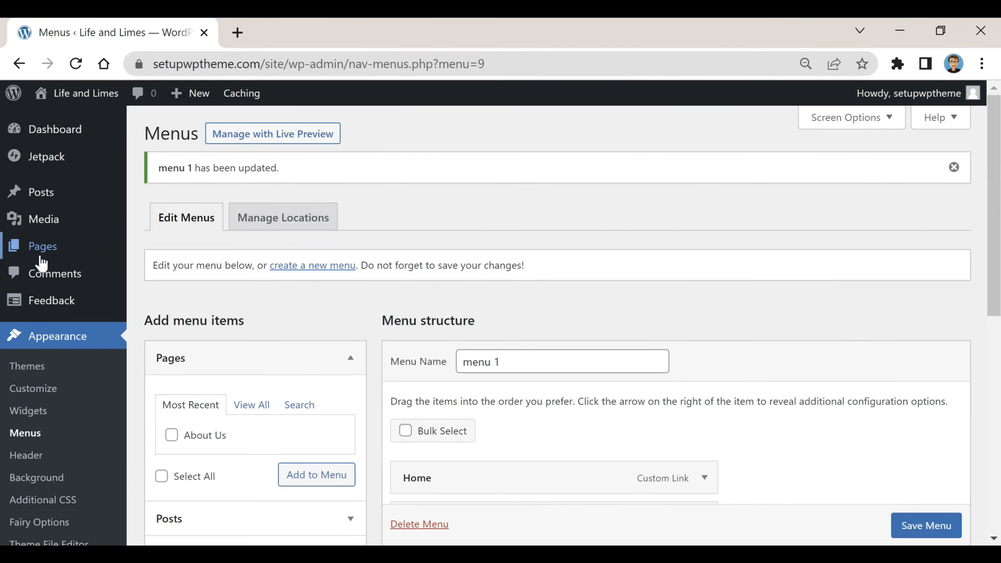
Start a new page in a separate tab titled "Subscribe", with the paragraphs "Facebook", "Instagram" and "Twitter".
mouse_move(42, 258)
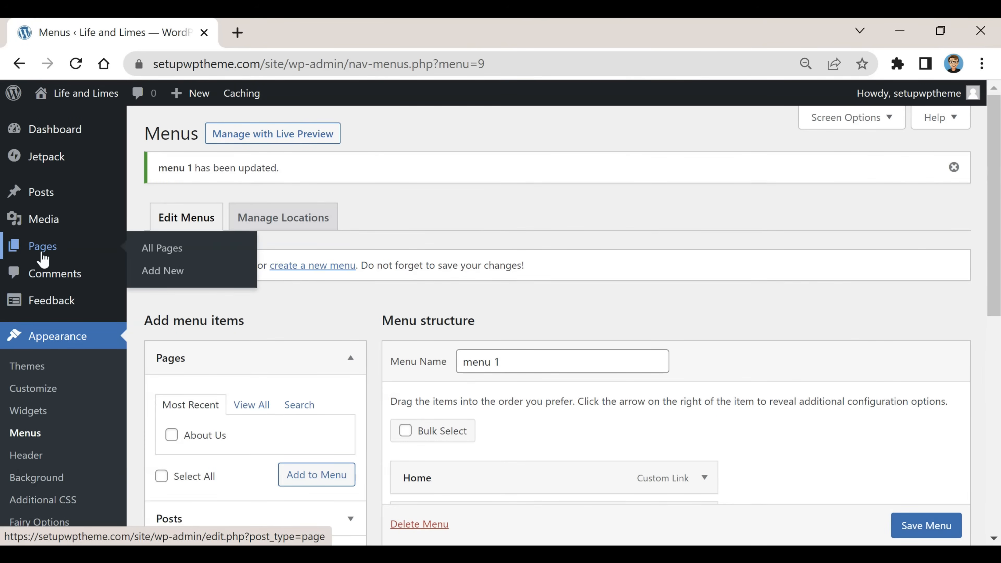
right_click(209, 278)
left_click(236, 292)
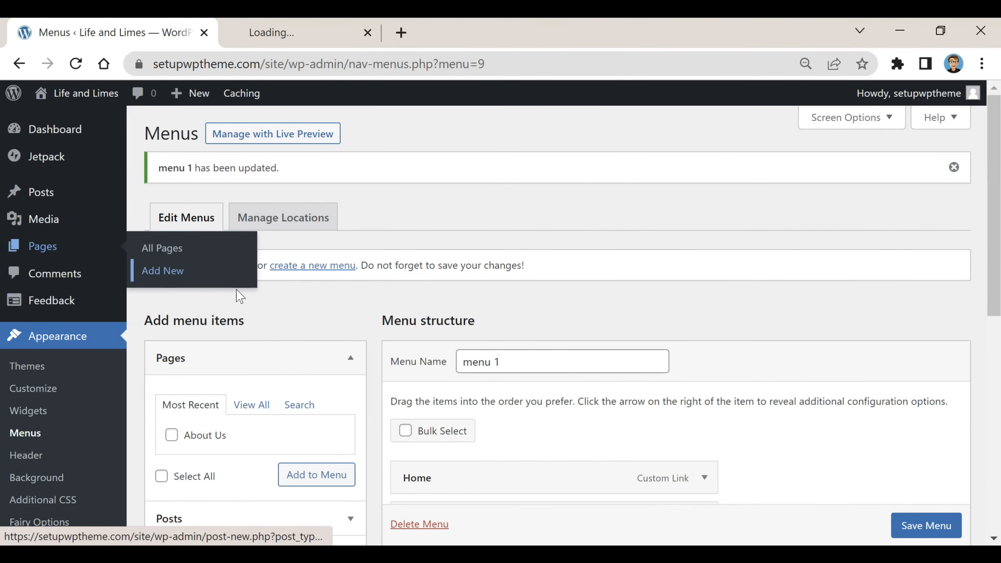
left_click(294, 35)
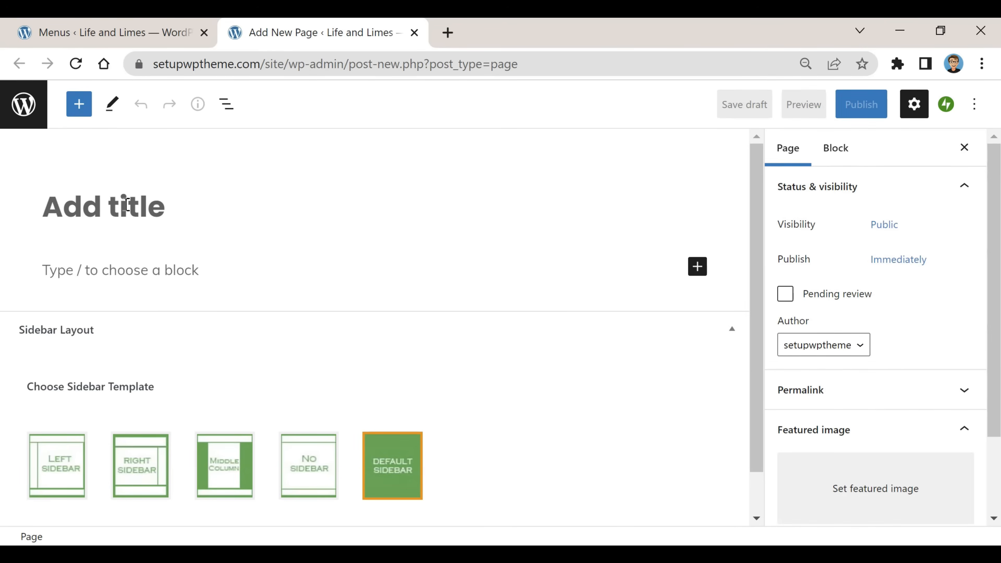
type("Subscribe")
type("Facebook Instagram Twitter")
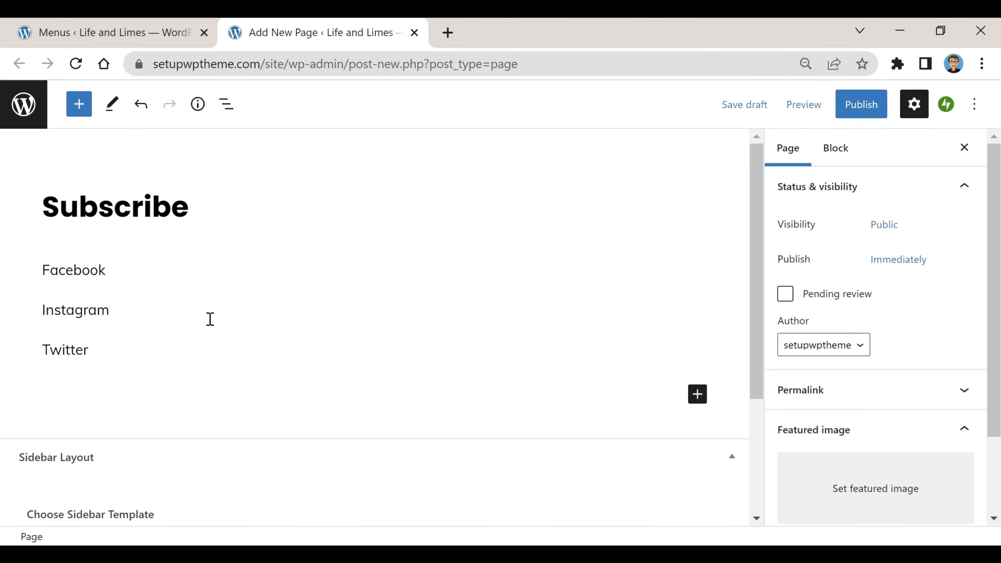
left_click(193, 296)
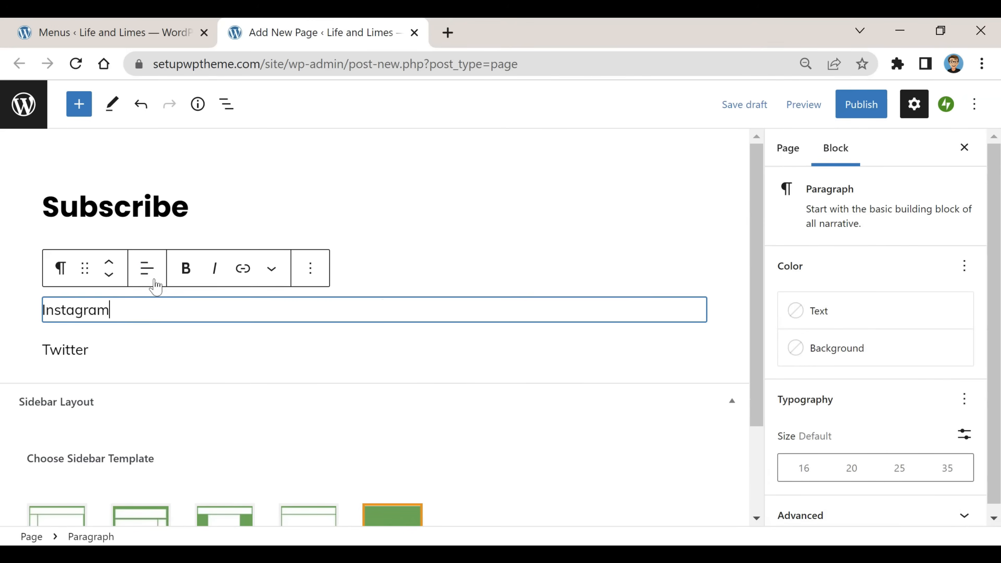
left_click(136, 343)
left_click_drag(119, 268, 46, 271)
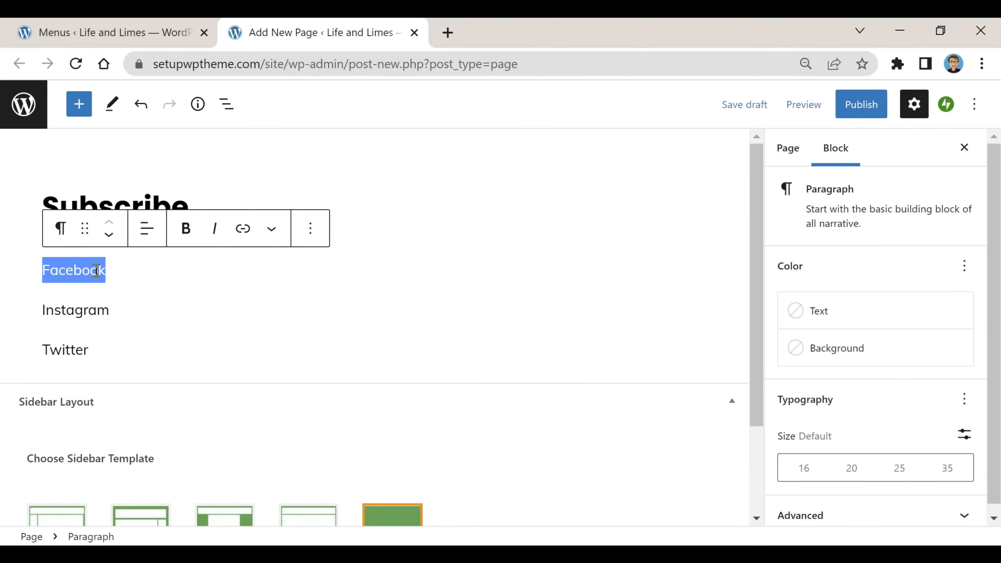
left_click(242, 229)
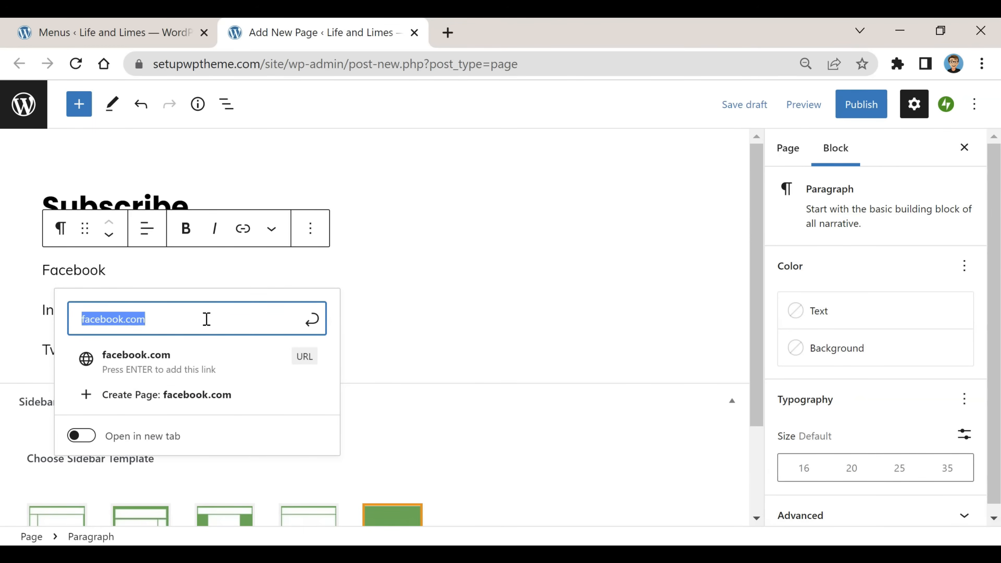
type("https://www.facebook.com/createwpsite/")
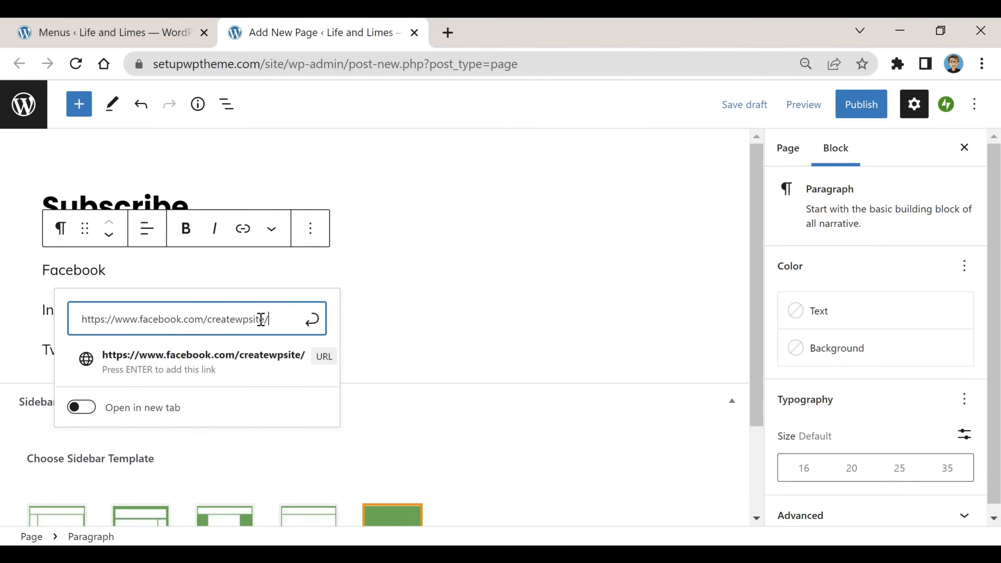
left_click(315, 333)
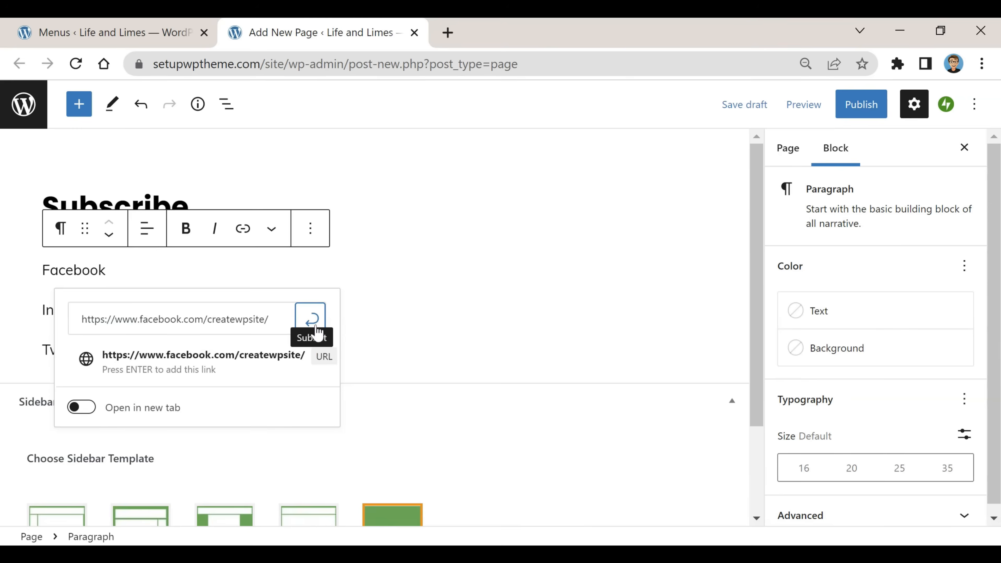
left_click(315, 332)
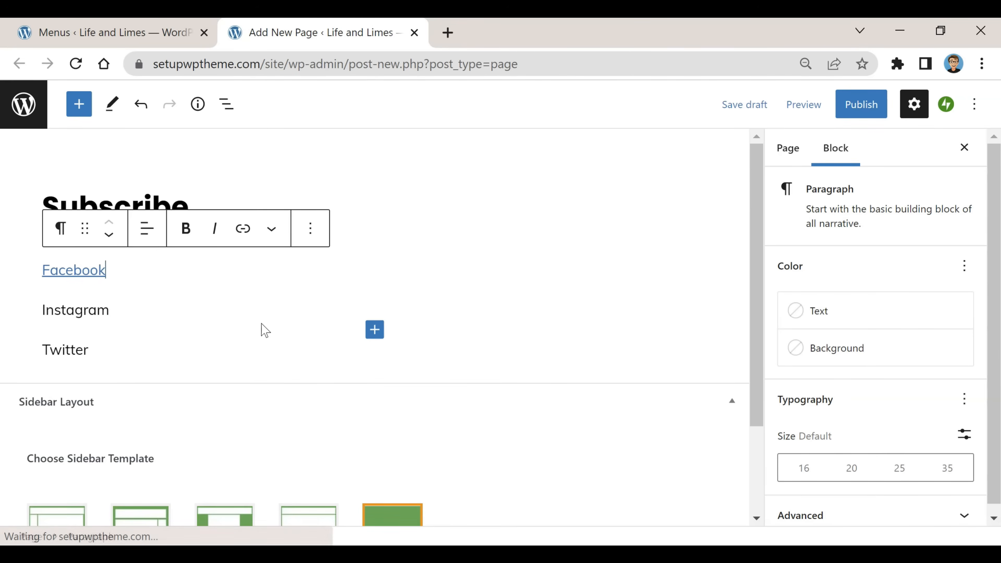
left_click(249, 329)
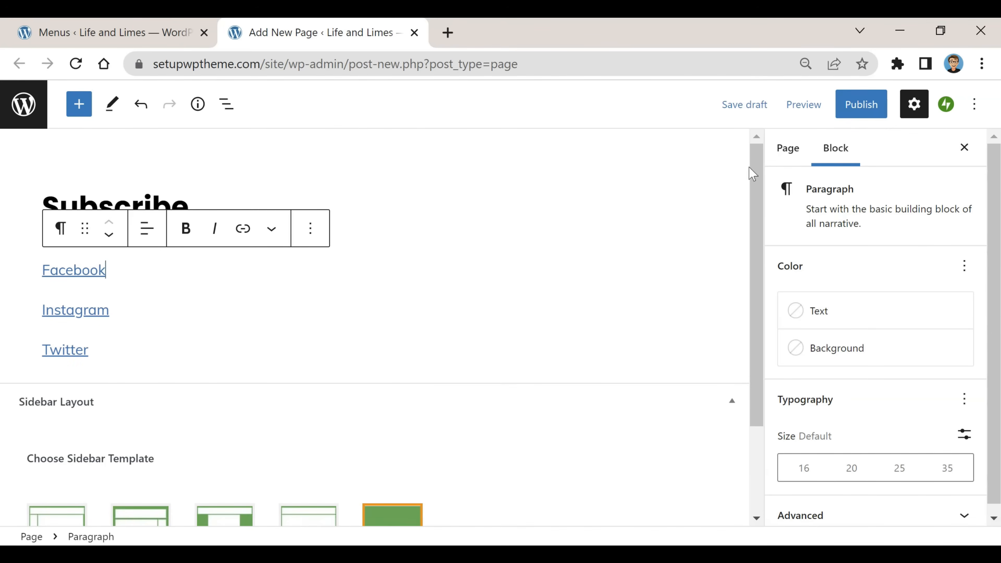
Publish the Subscribe page and close its editor to return to the Menus page.
left_click(861, 105)
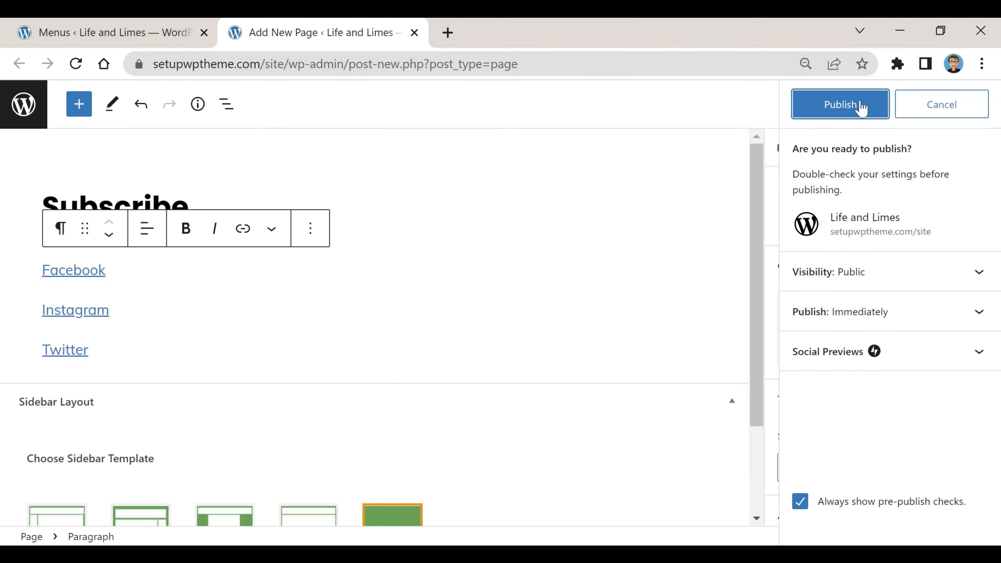
left_click(833, 113)
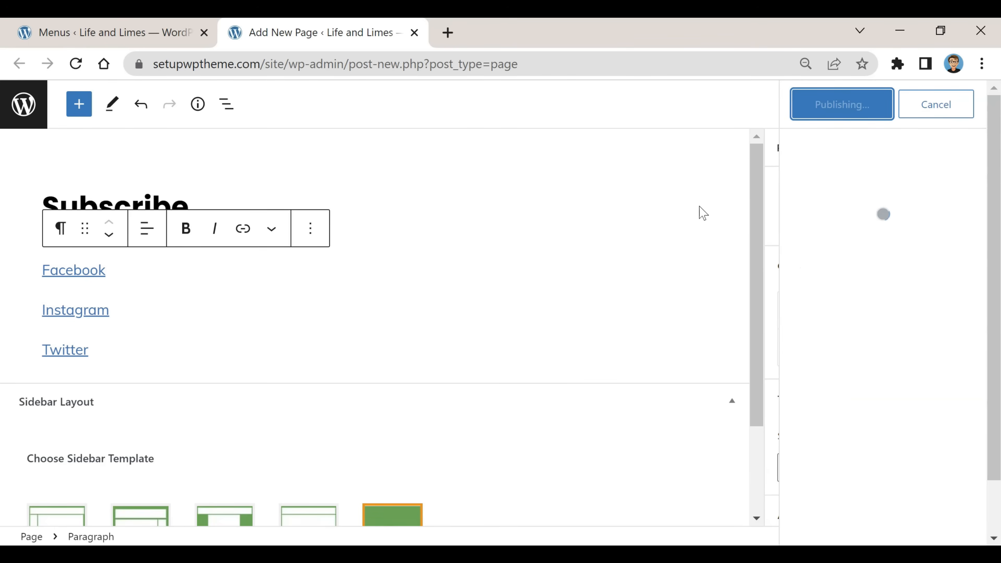
left_click(414, 32)
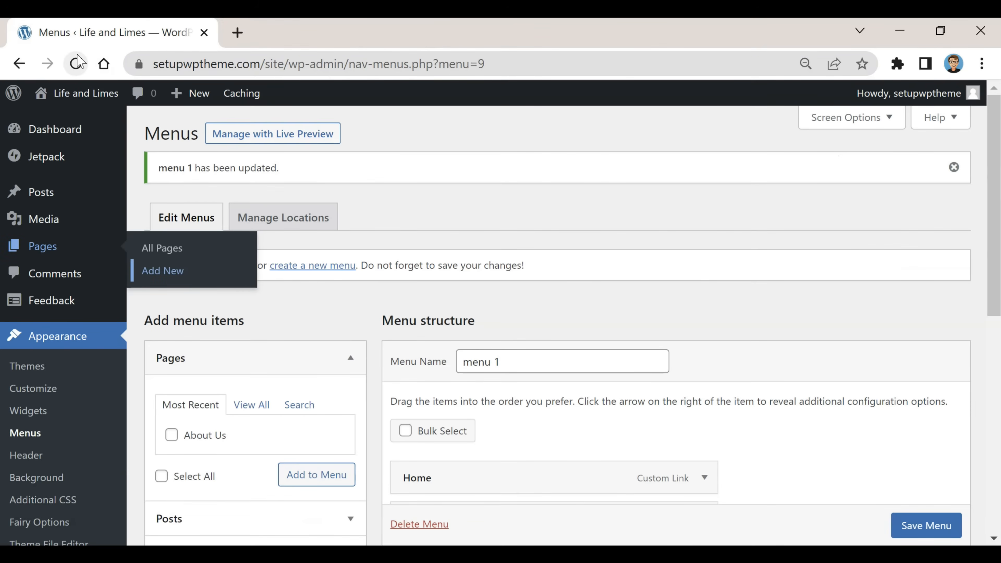
Refresh the Menus page, add the Subscribe page to menu 1, and save the menu.
left_click(75, 64)
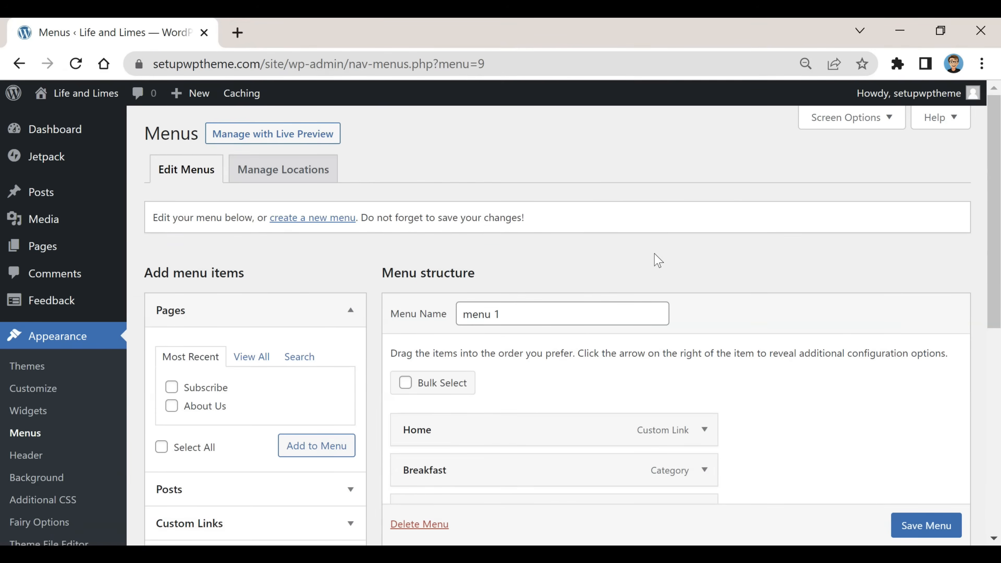
left_click(173, 390)
left_click(321, 448)
scroll(718, 351, "down", 3)
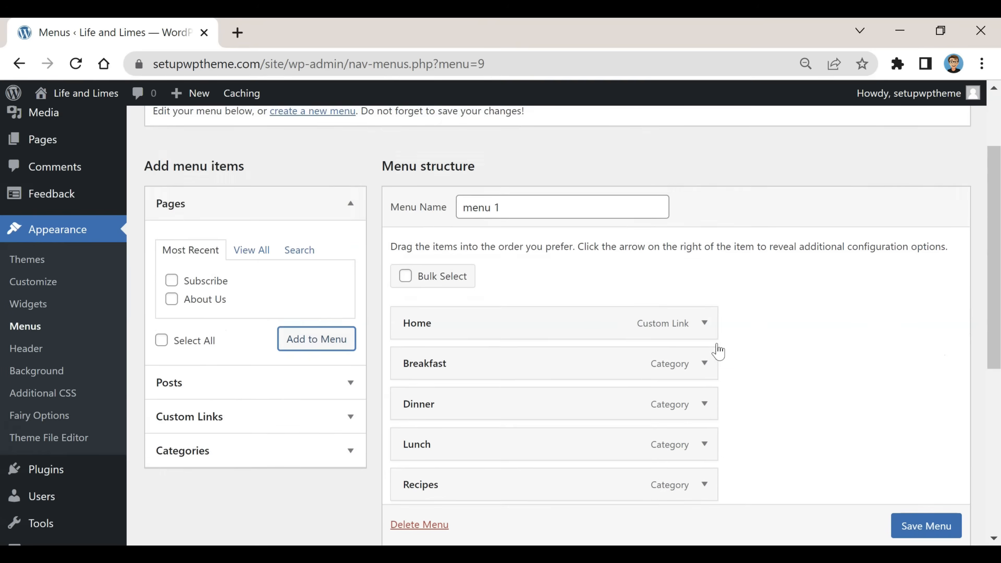
scroll(716, 350, "down", 4)
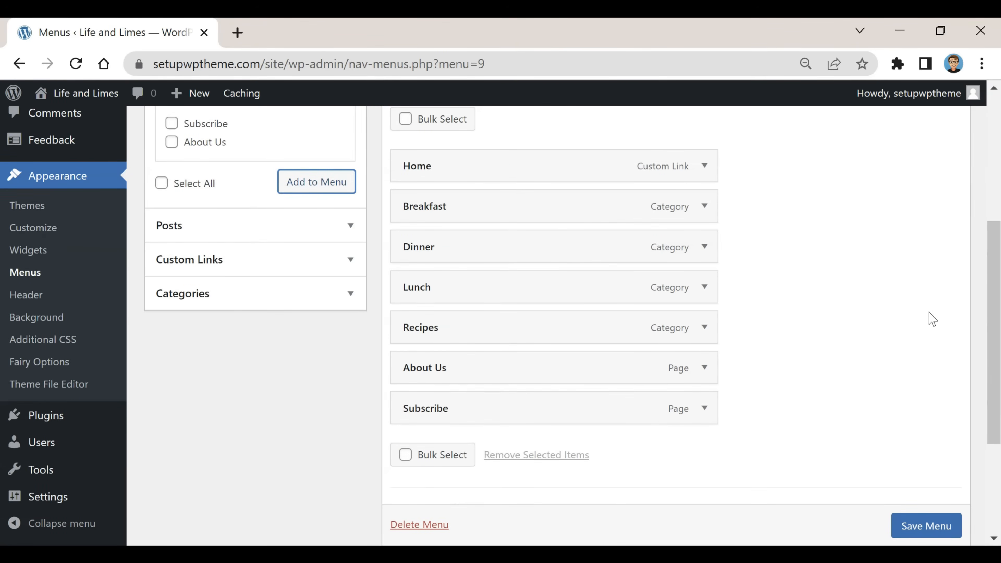
scroll(843, 307, "down", 1)
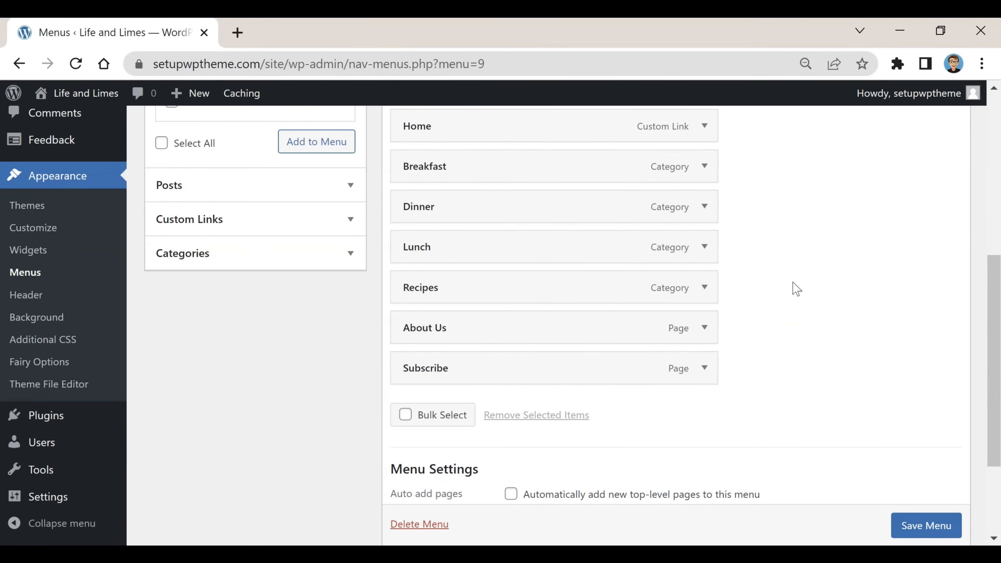
scroll(795, 288, "down", 2)
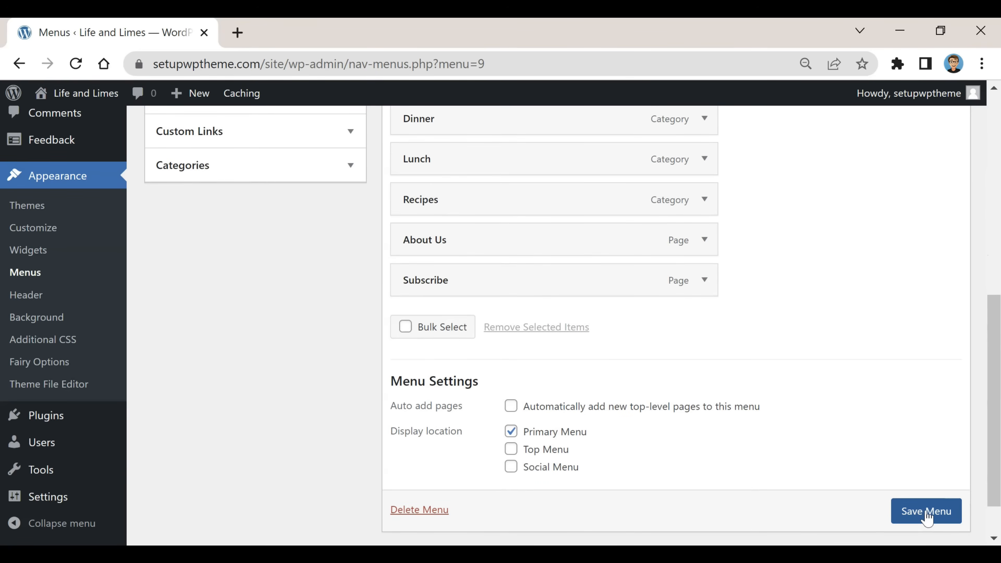
scroll(926, 516, "down", 1)
left_click(920, 477)
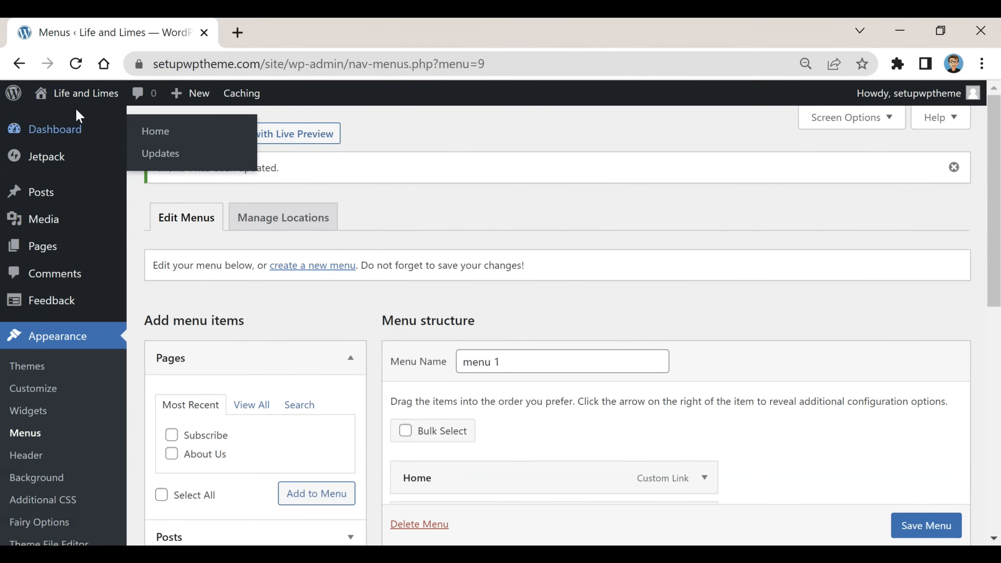
Customize the live site's Fairy theme, disabling Menu in Header and Search in Header in Top Header Options, and publish the changes.
left_click(86, 100)
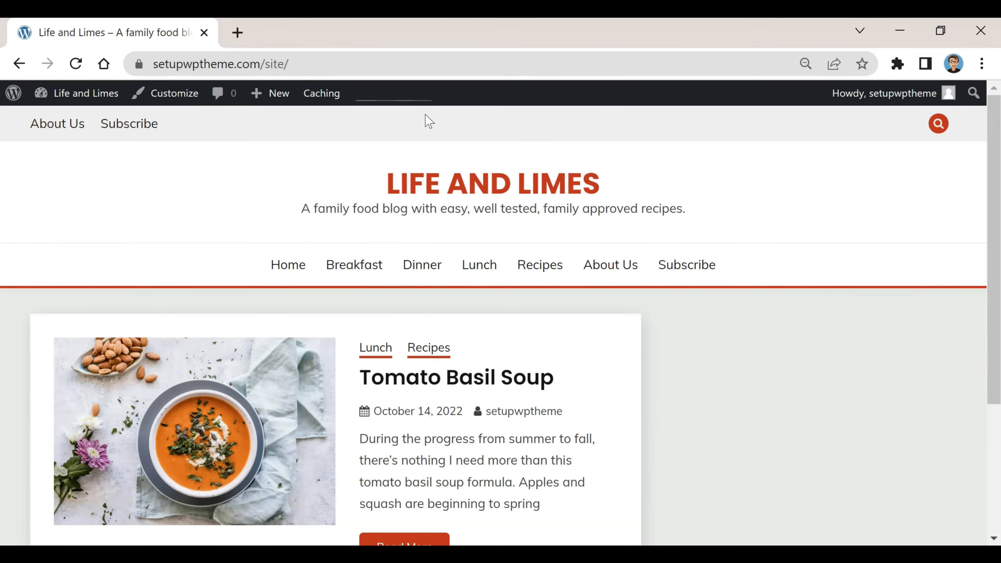
left_click(175, 95)
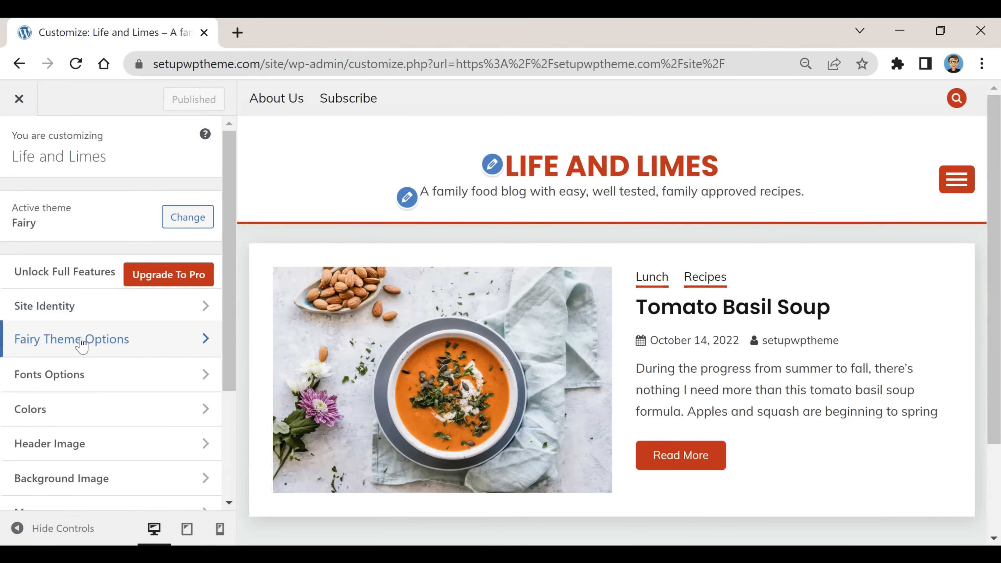
left_click(88, 339)
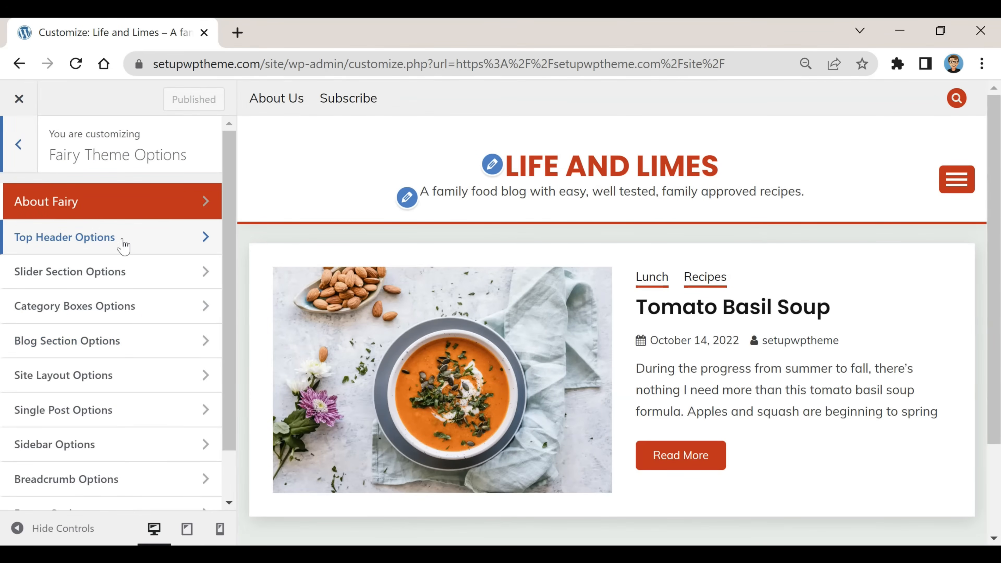
left_click(134, 240)
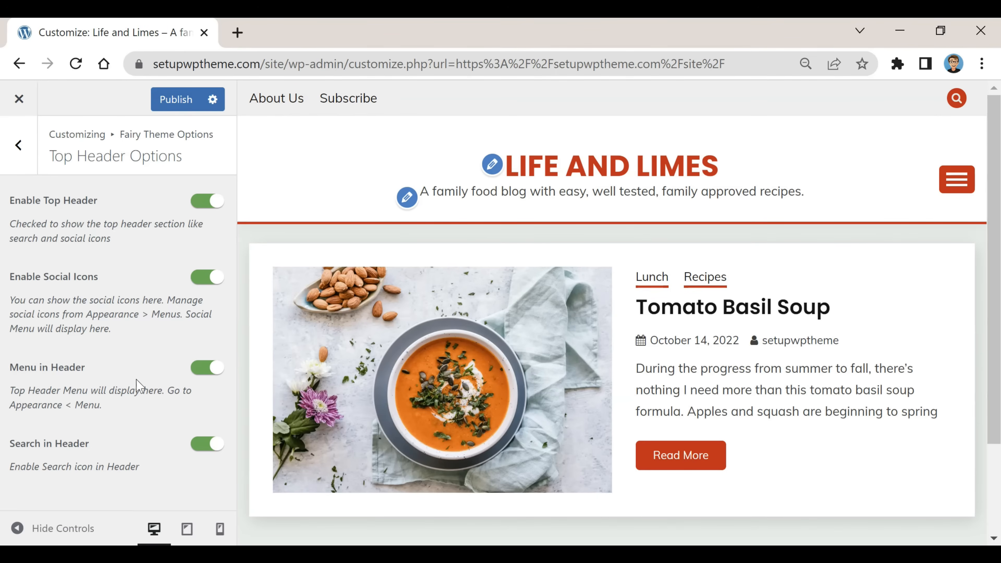
left_click(212, 371)
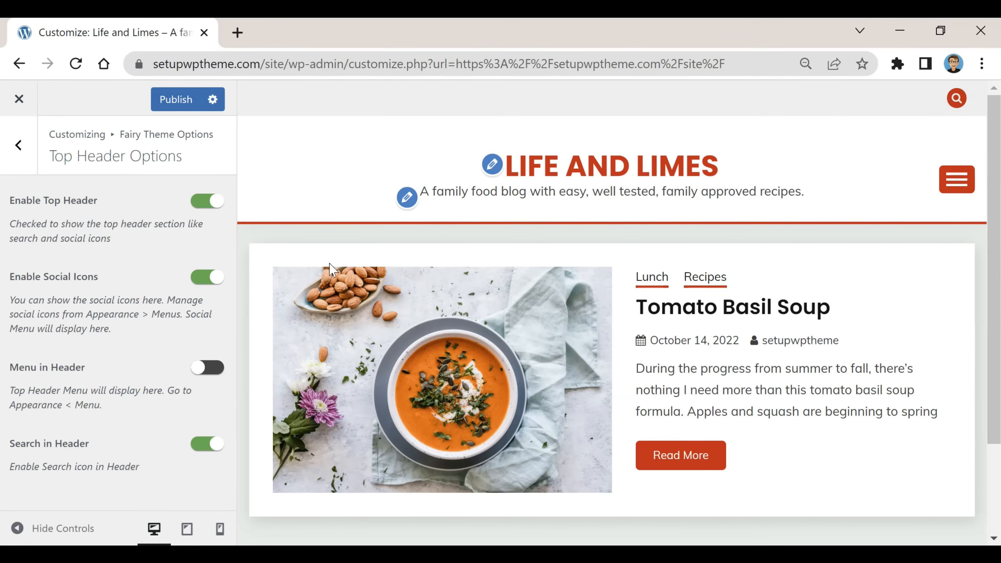
left_click(207, 444)
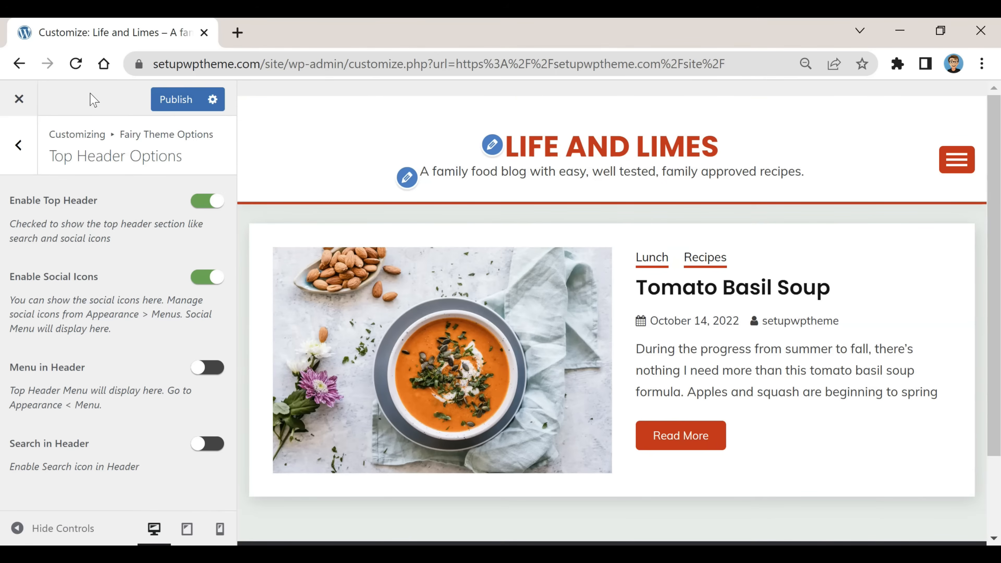
left_click(182, 110)
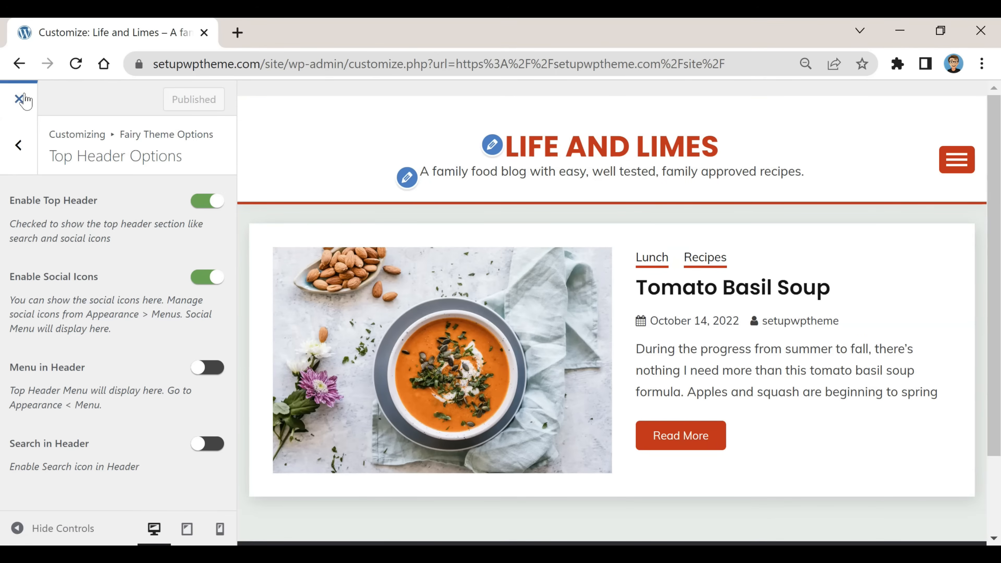
Leave the theme customizer, reload the live site, and go to the dashboard's Widgets page.
left_click(20, 100)
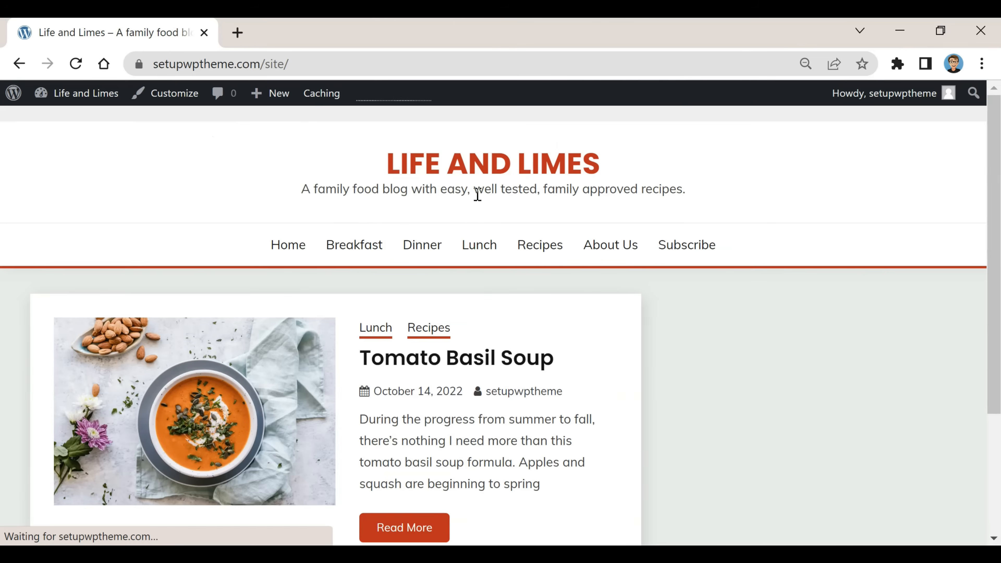
left_click(76, 63)
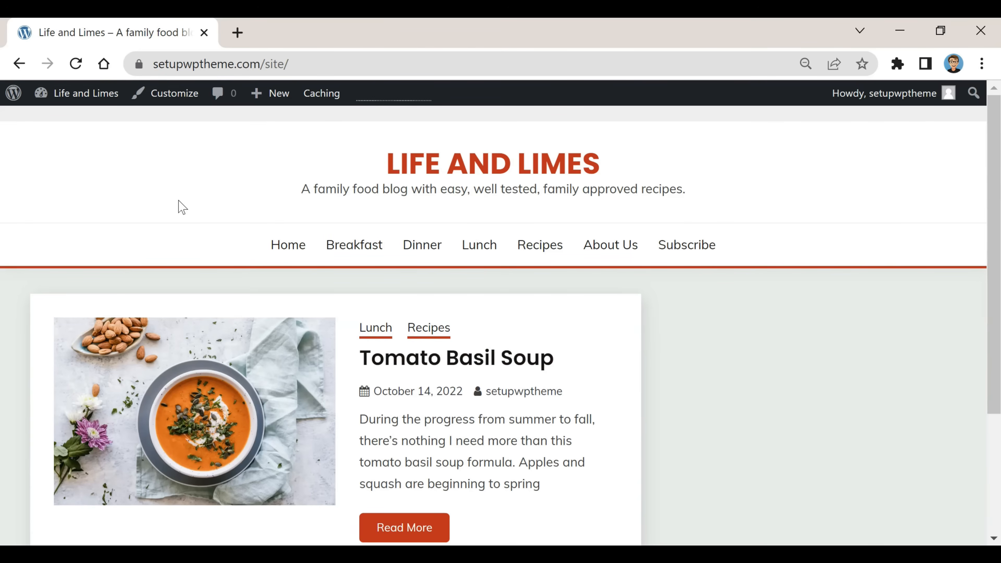
mouse_move(83, 94)
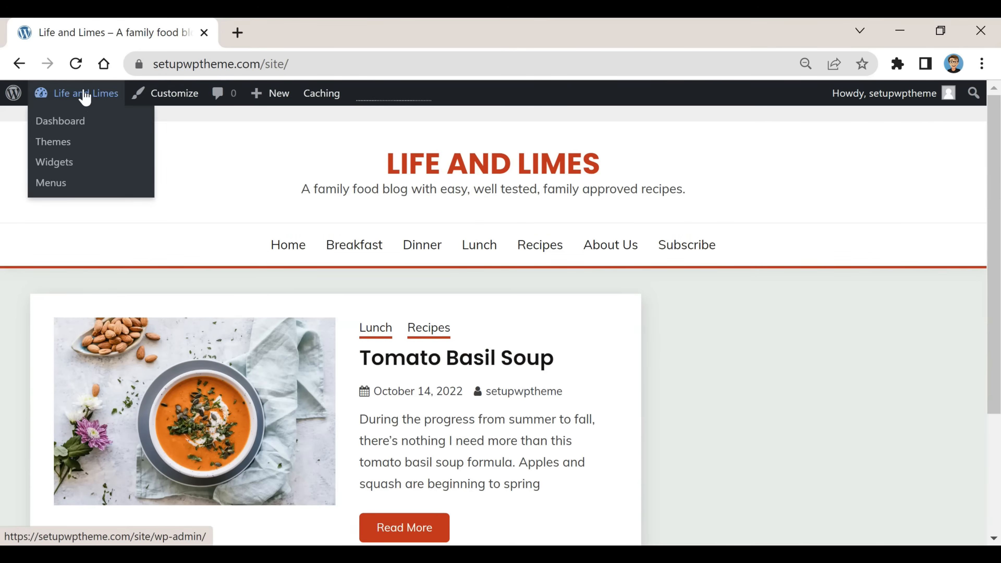
left_click(62, 122)
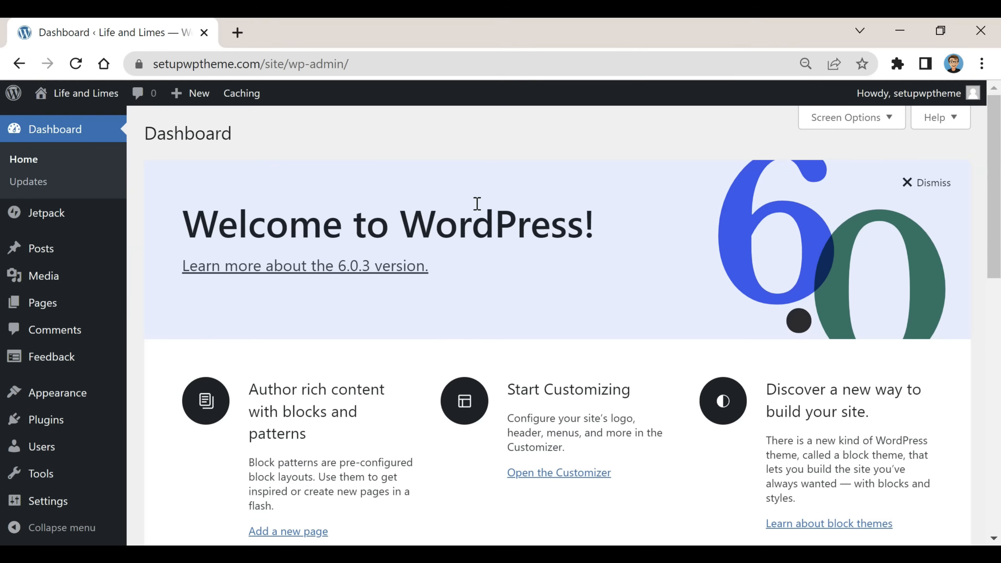
mouse_move(51, 398)
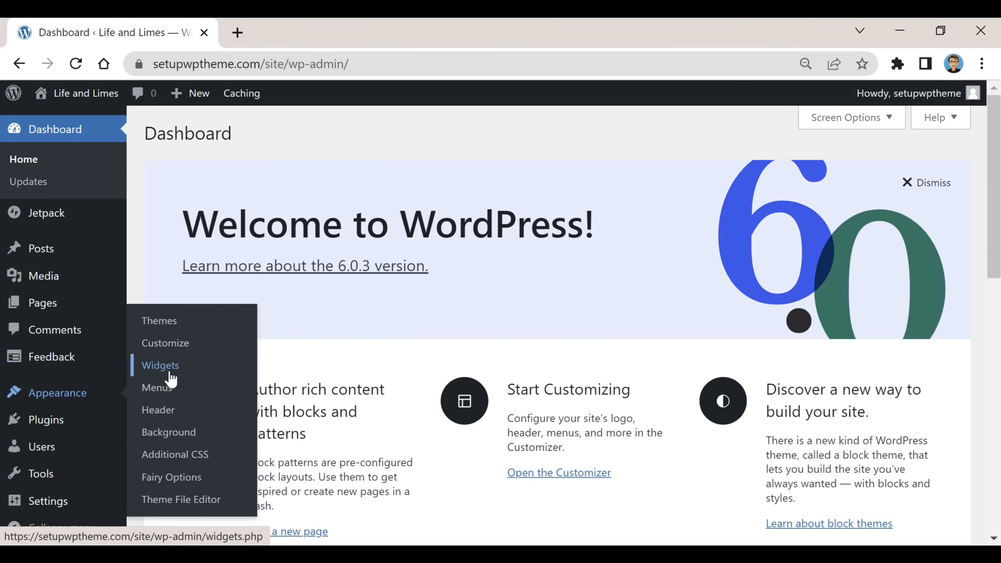
left_click(163, 377)
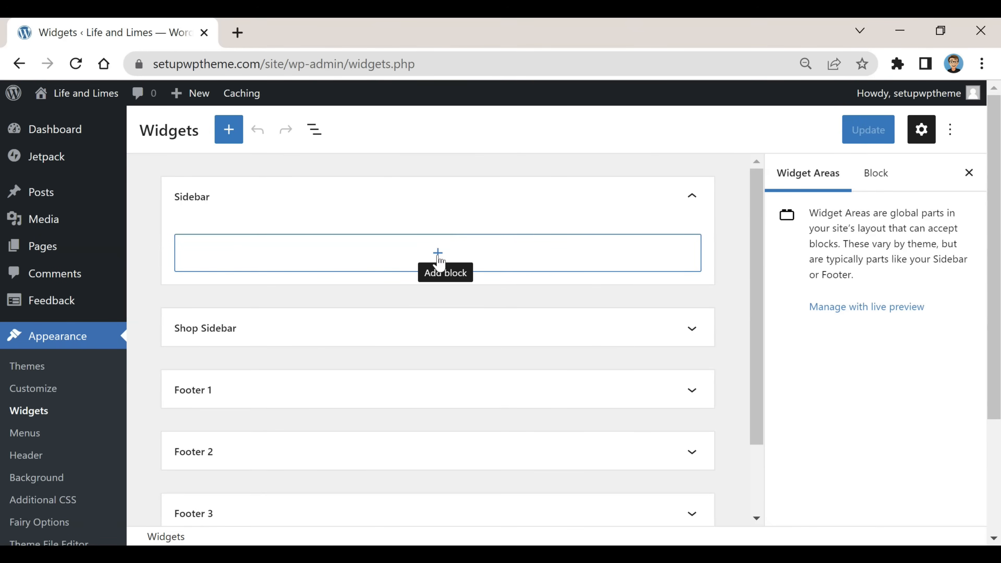
Add an Image block to the Sidebar widget area and upload the UberEats GIF from Saved Pictures.
left_click(438, 256)
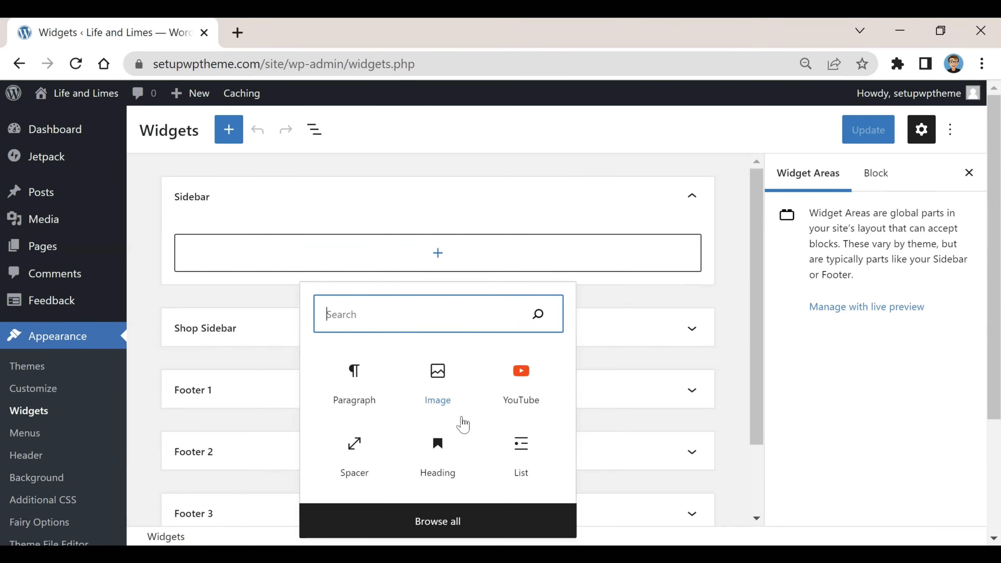
left_click(444, 382)
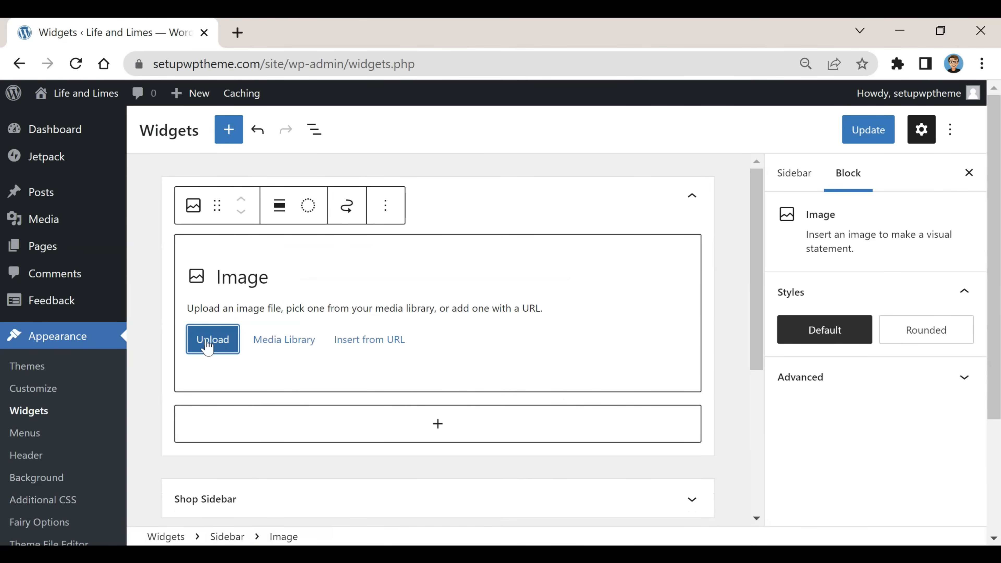
left_click(219, 350)
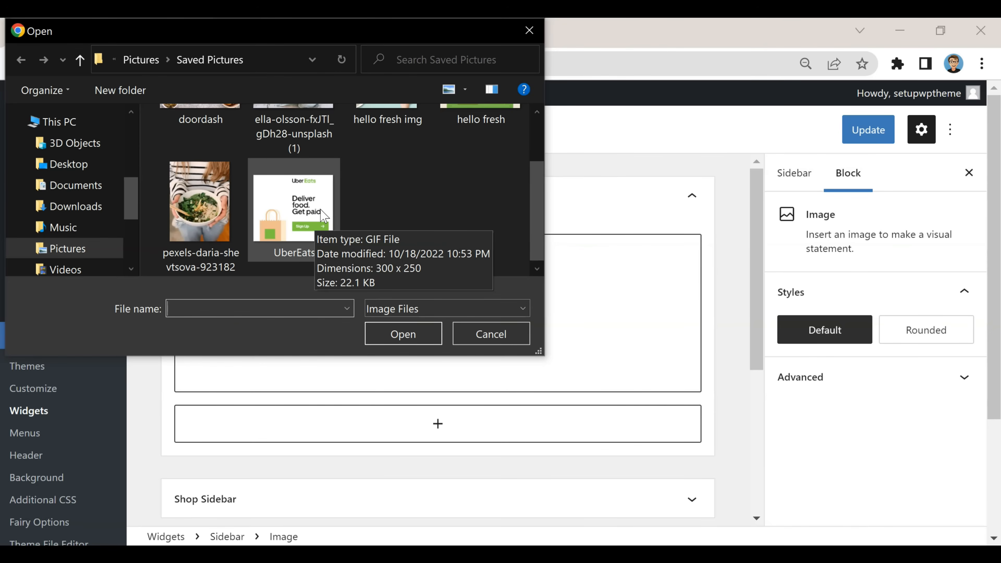
left_click(301, 203)
left_click(400, 332)
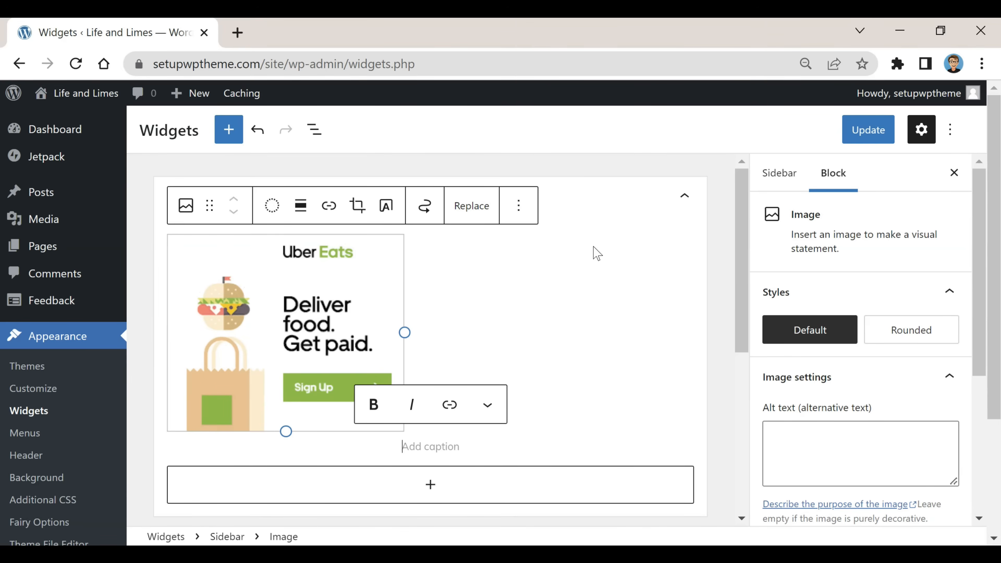
left_click(334, 298)
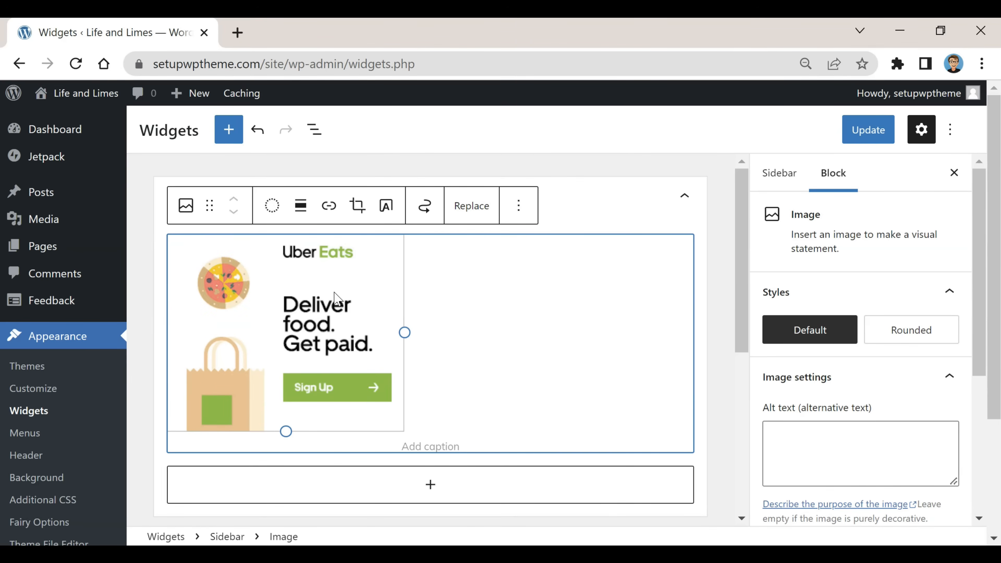
left_click(326, 213)
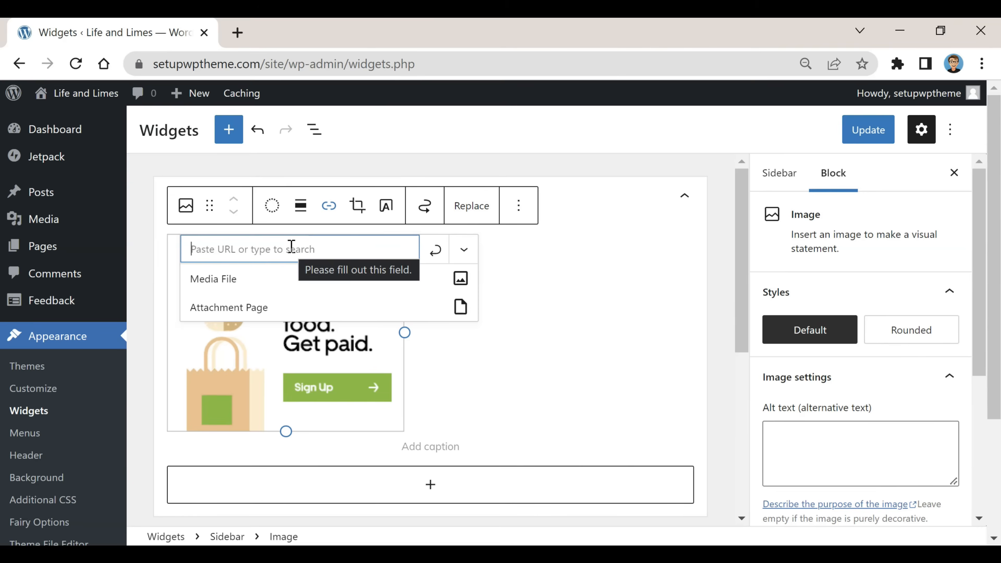
type("https://www.ubereats.com/")
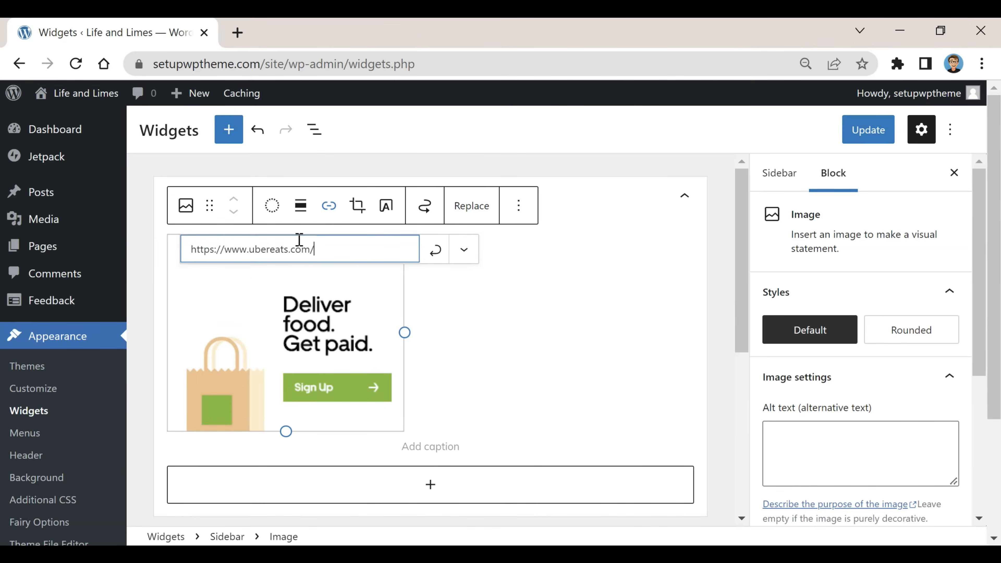
left_click(436, 250)
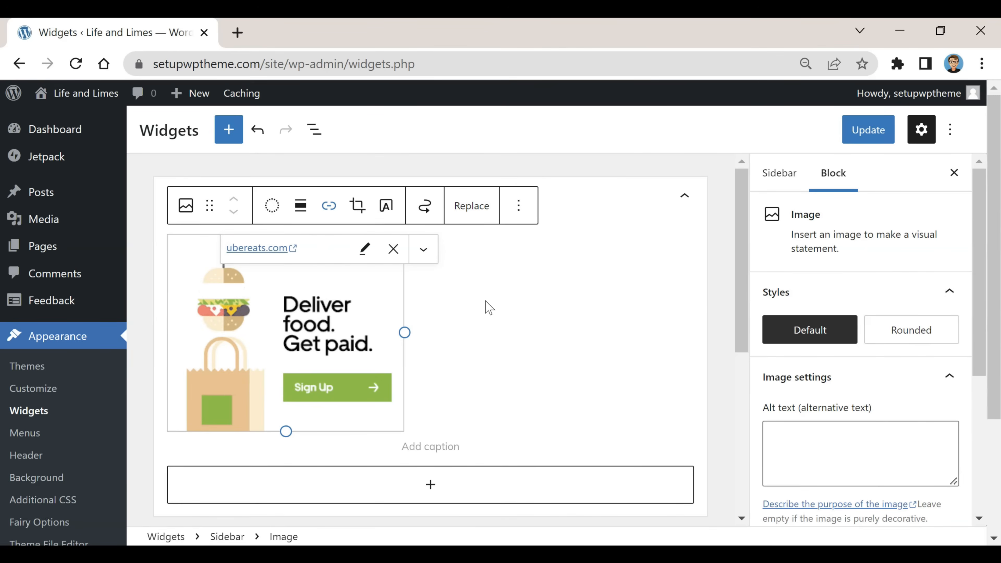
left_click(853, 138)
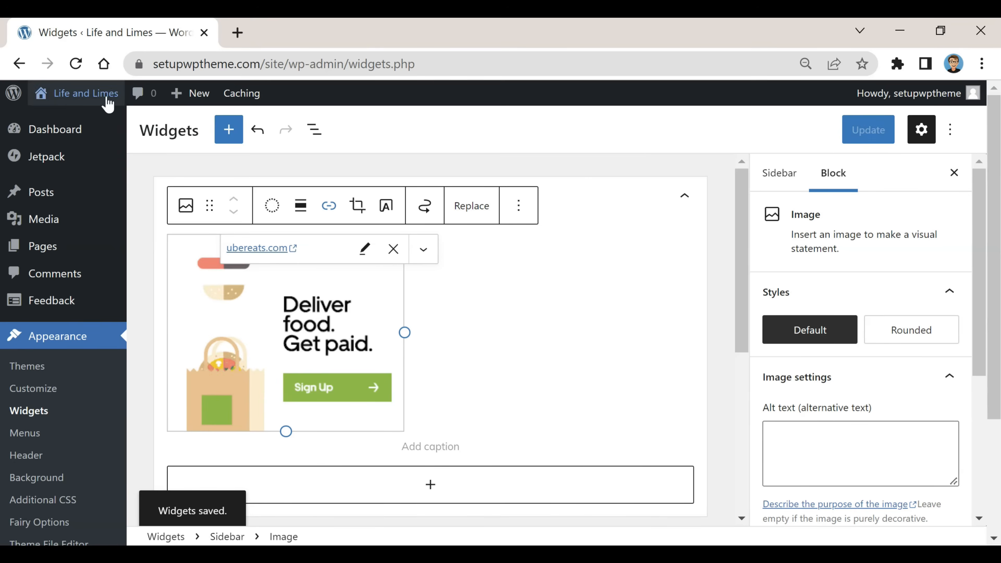
View the live site in a new browser tab, test the Uber Eats sidebar ad's link, and close that tab.
mouse_move(78, 99)
right_click(57, 126)
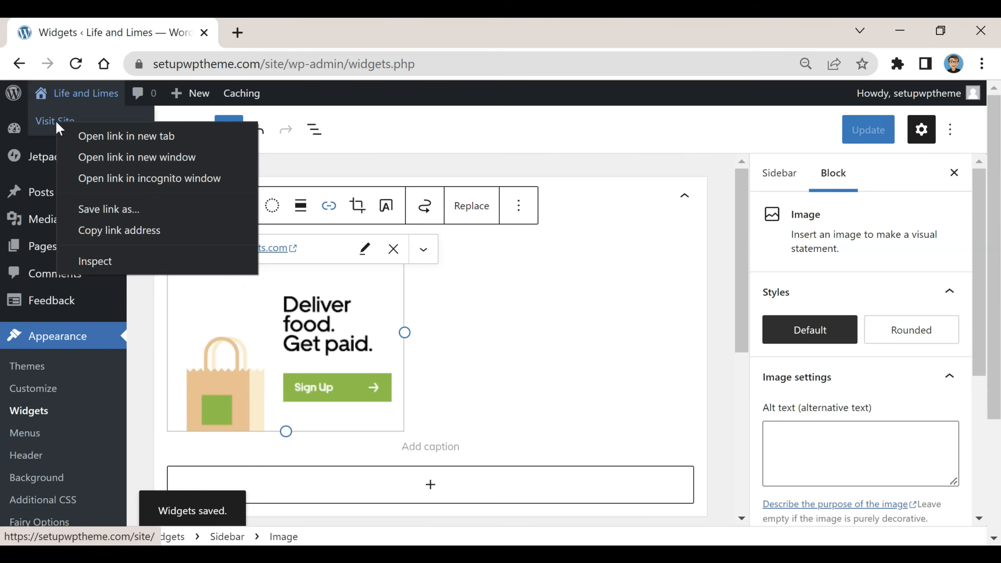
left_click(120, 136)
left_click(357, 36)
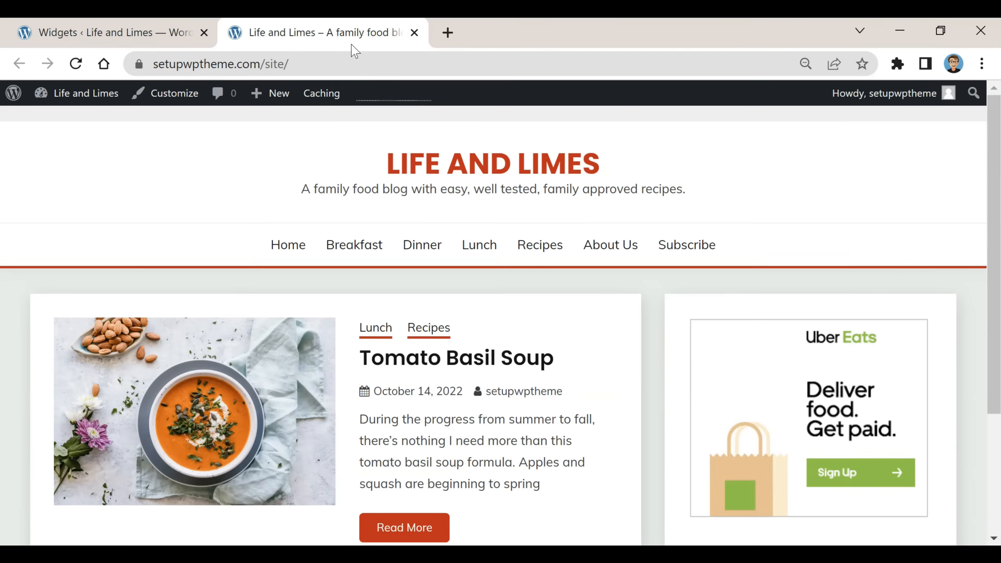
scroll(843, 279, "down", 2)
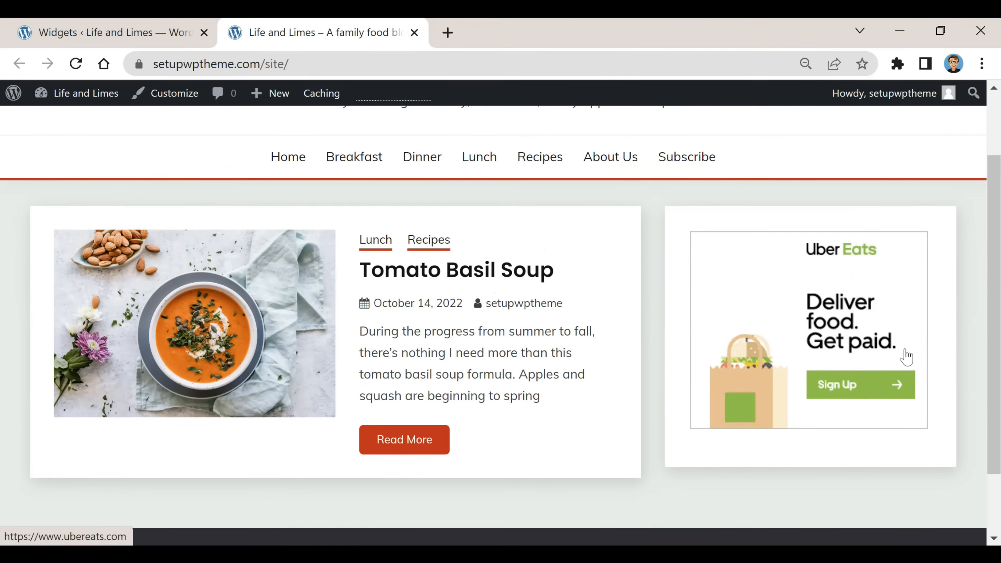
left_click(831, 304)
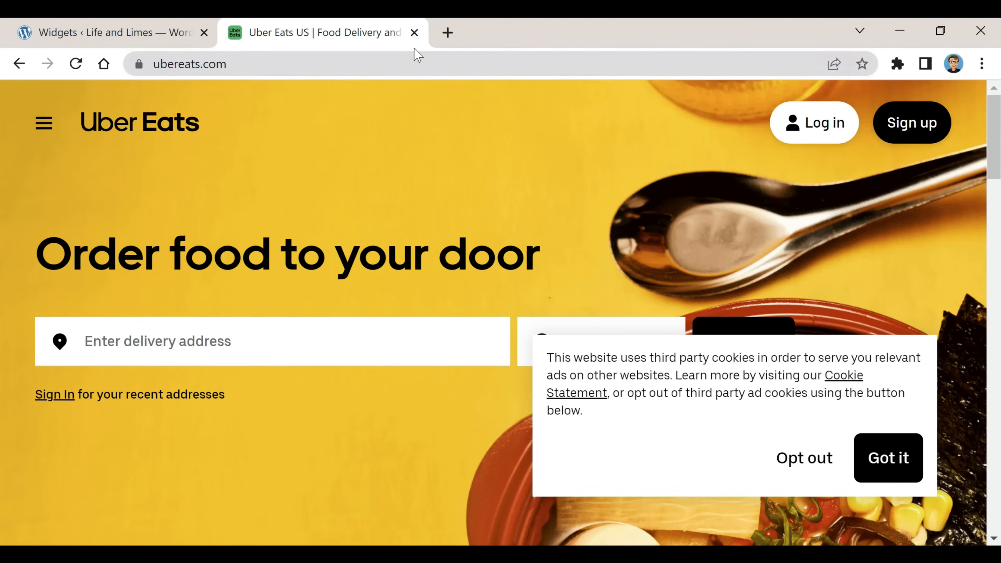
left_click(414, 32)
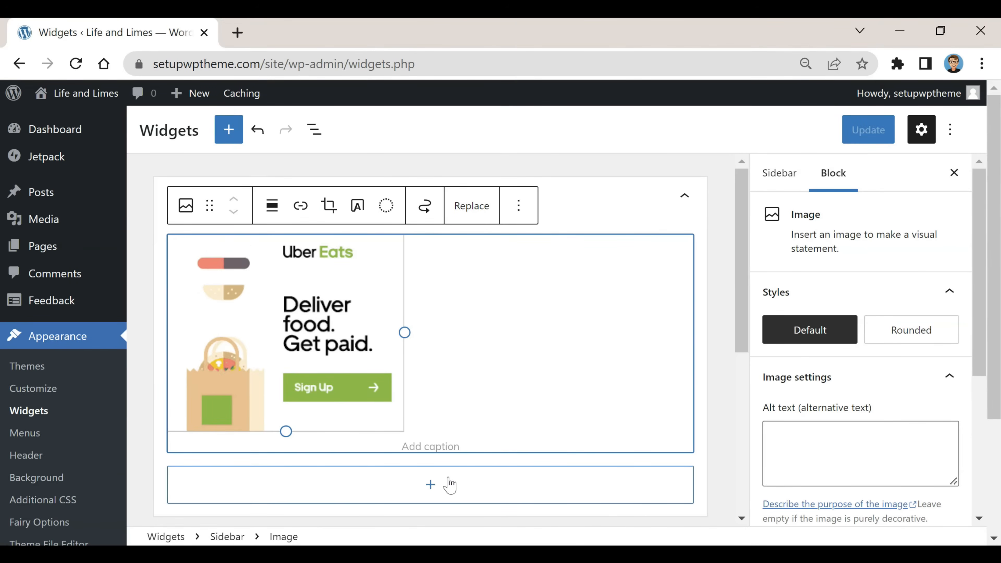
Add a Search block below the Uber Eats image in the Sidebar widget area and review its button position options.
left_click(431, 485)
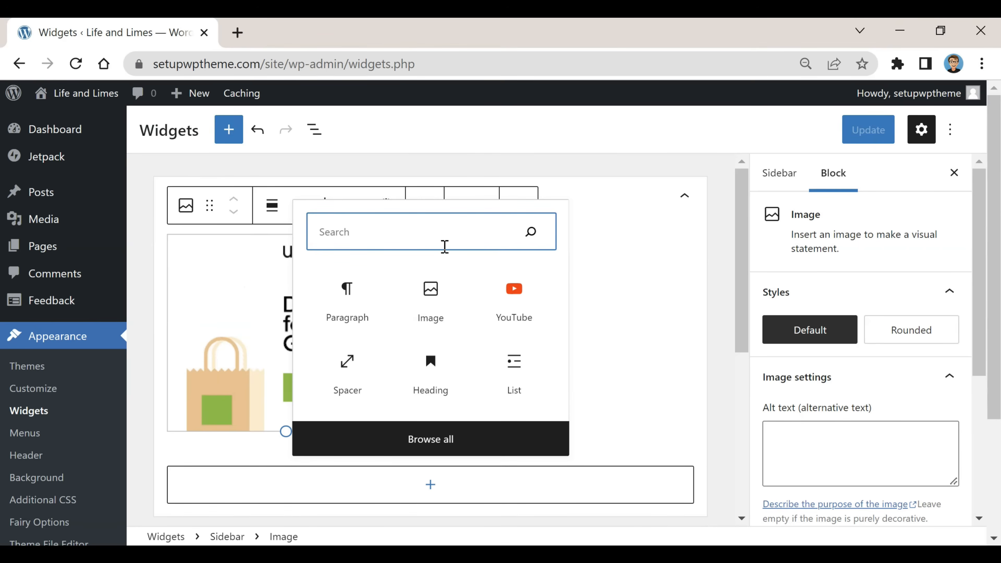
type("search")
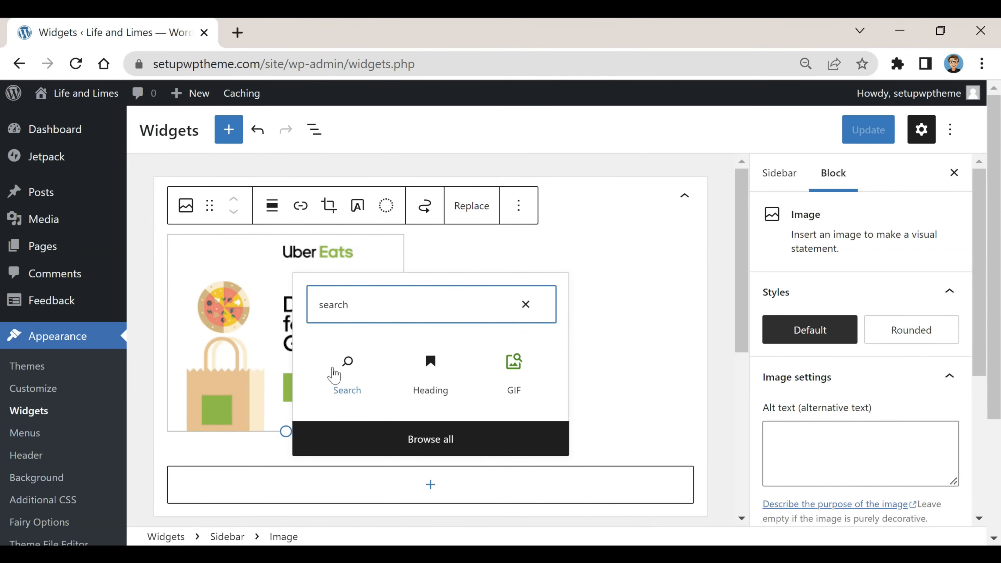
left_click(347, 377)
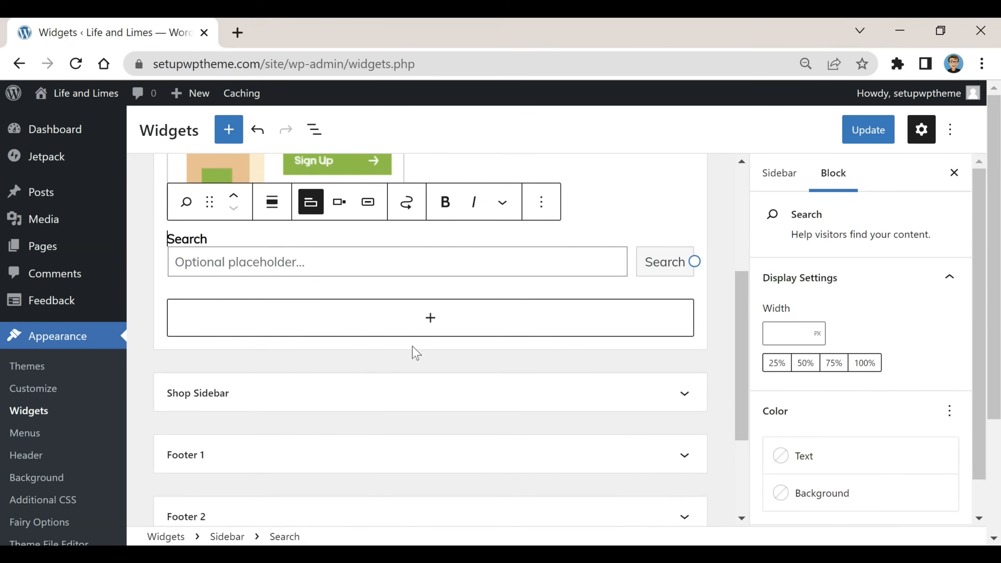
left_click(334, 262)
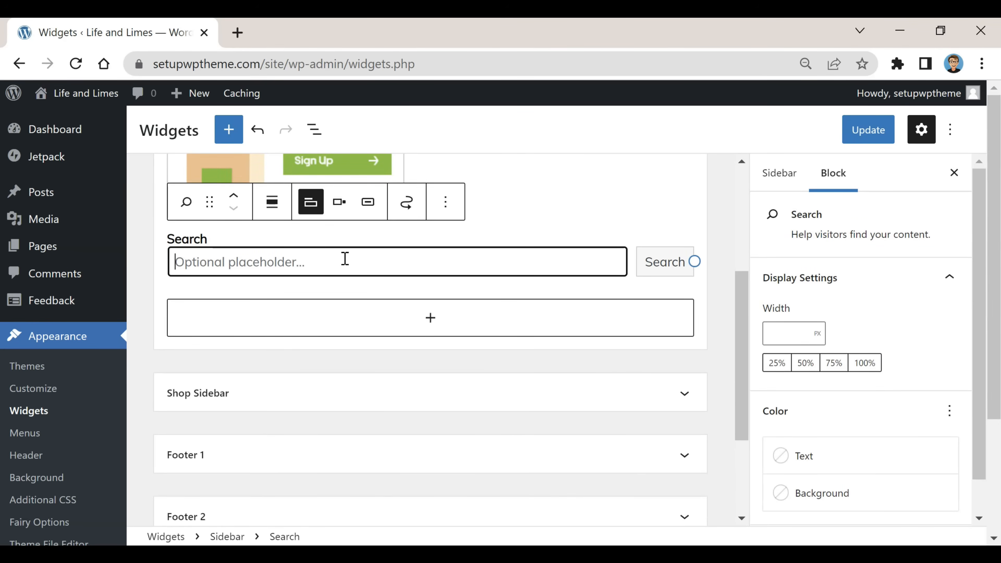
left_click(338, 216)
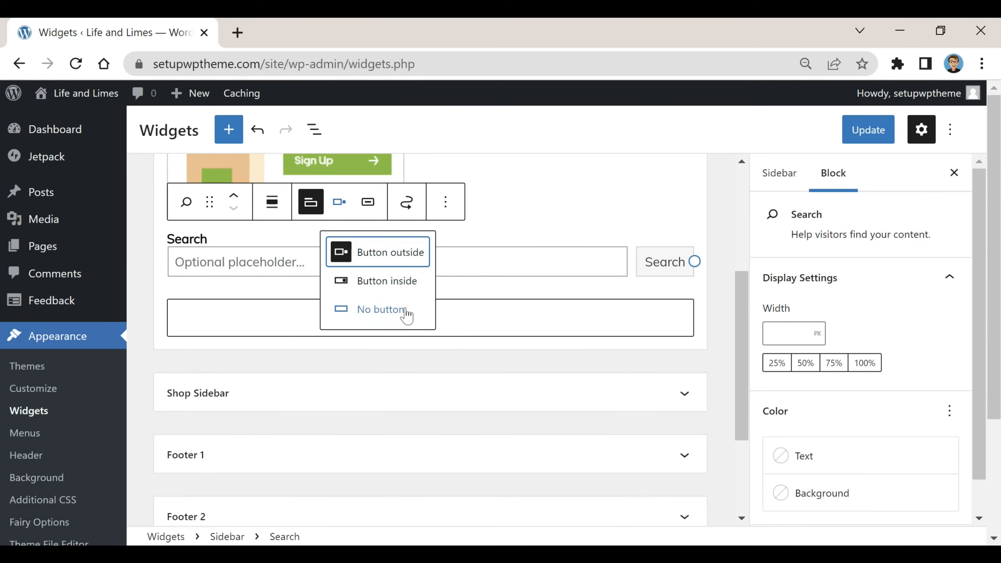
left_click(493, 271)
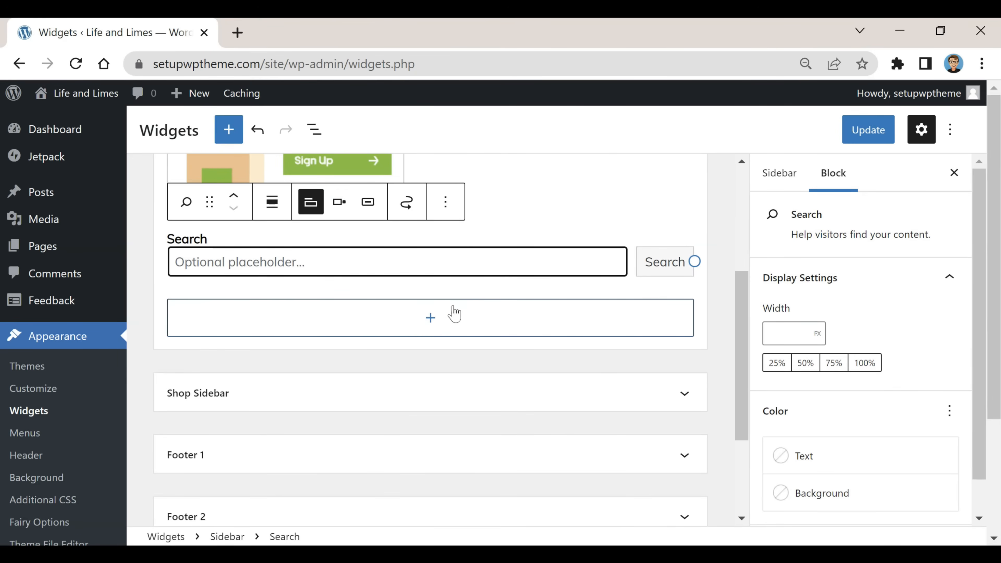
Add a Latest Posts block below the Search block in the Sidebar widget area.
left_click(430, 324)
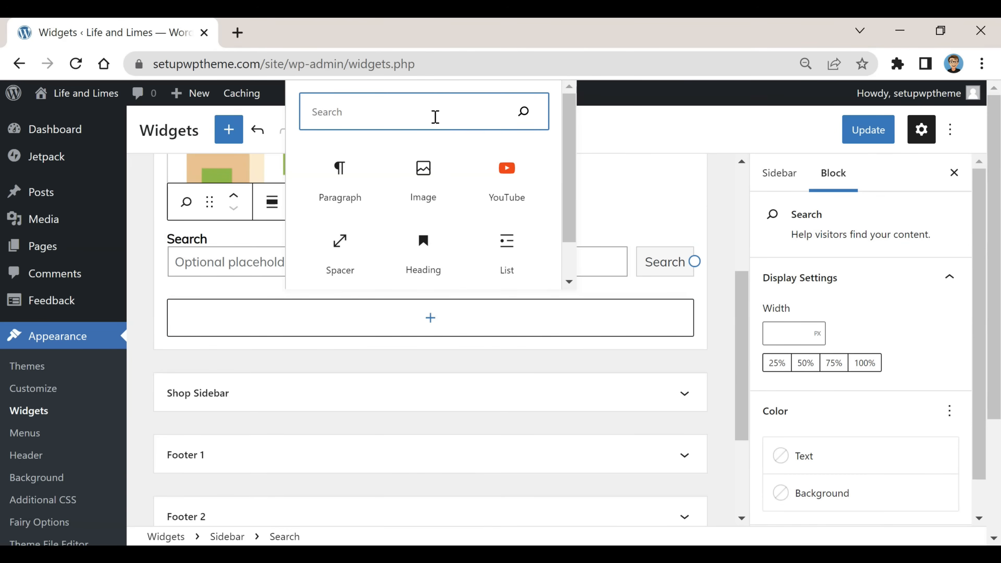
type("latest")
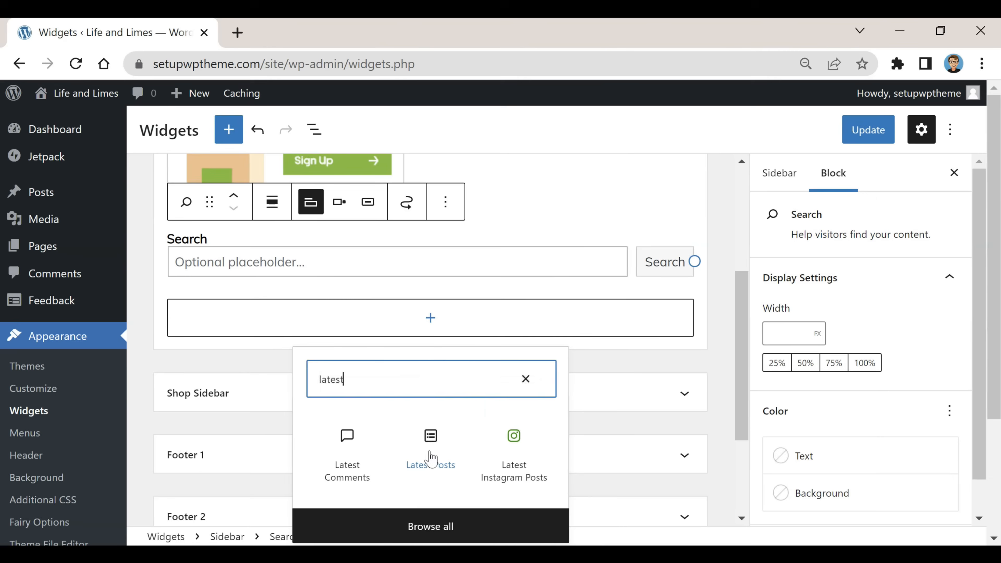
left_click(432, 461)
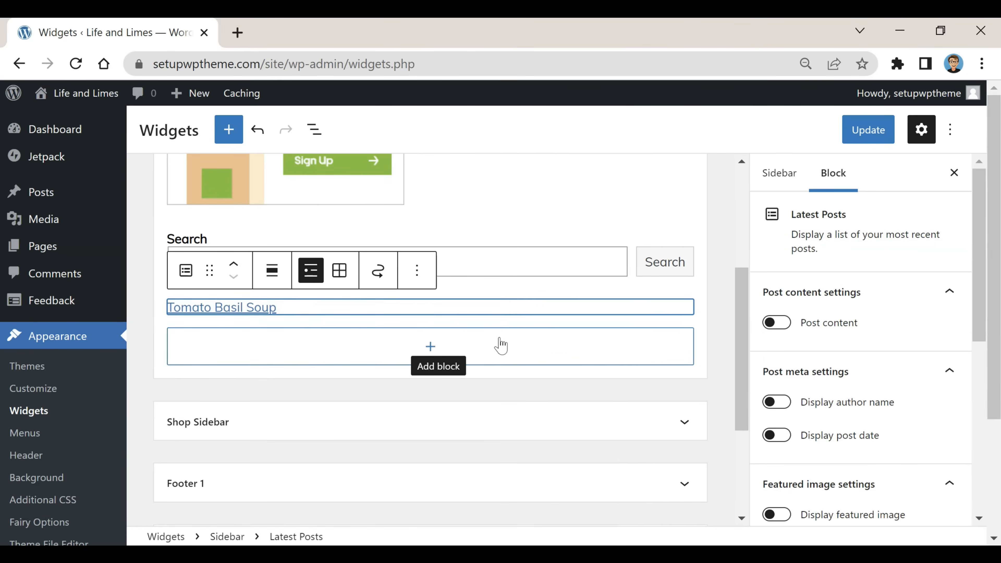
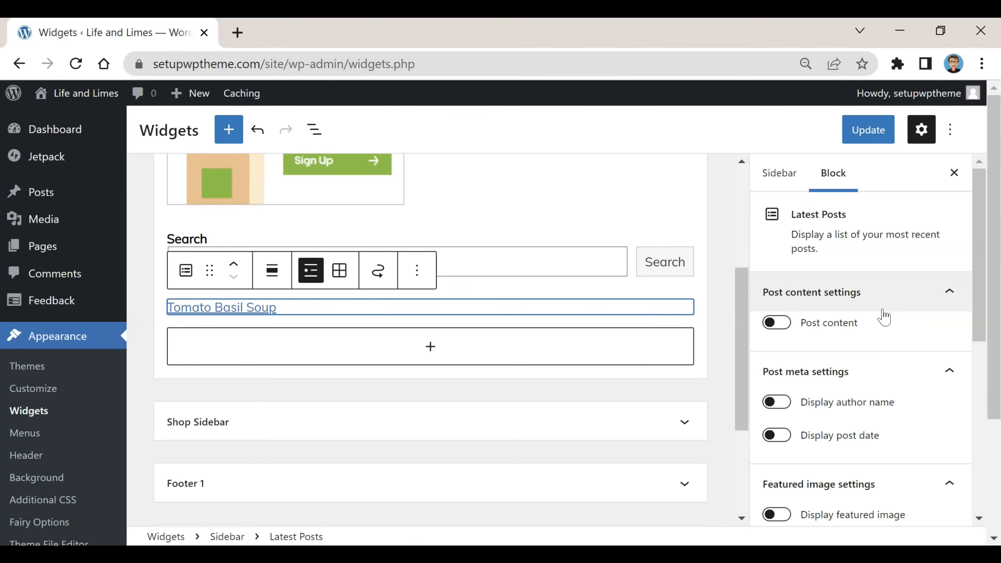
Try the post content option of the Latest Posts block and set its number of items to 7.
left_click(775, 324)
left_click(776, 325)
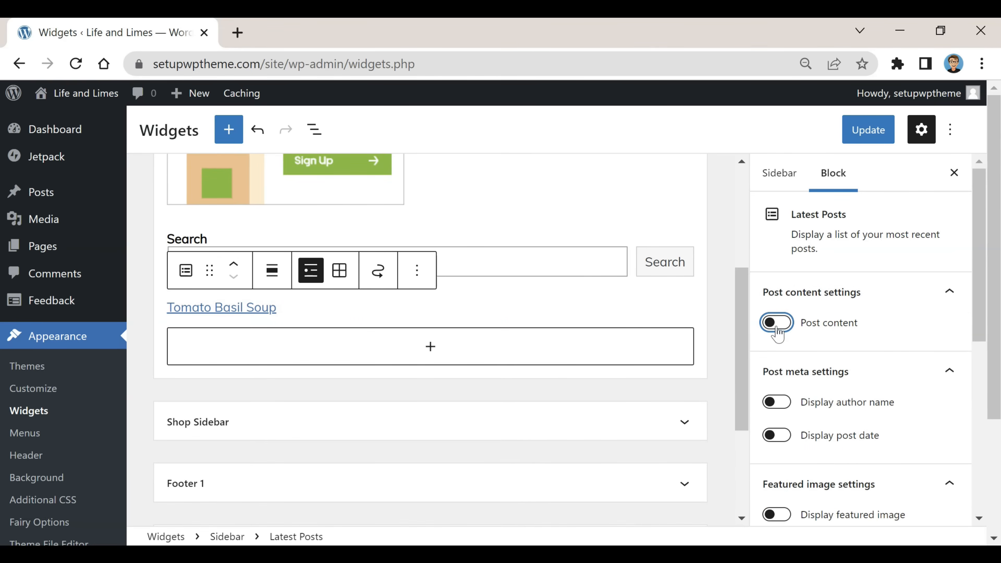
scroll(874, 335, "down", 4)
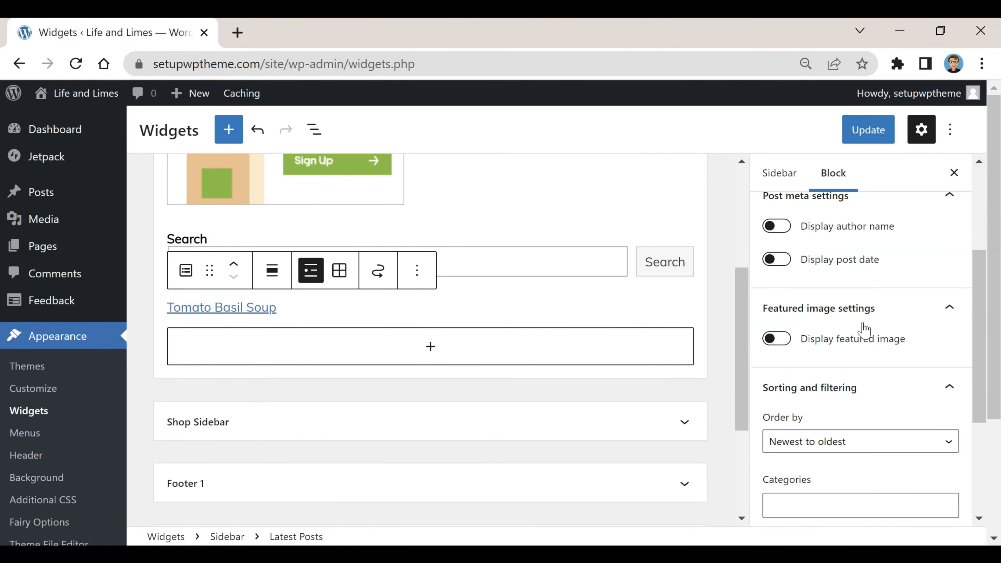
scroll(851, 296, "down", 2)
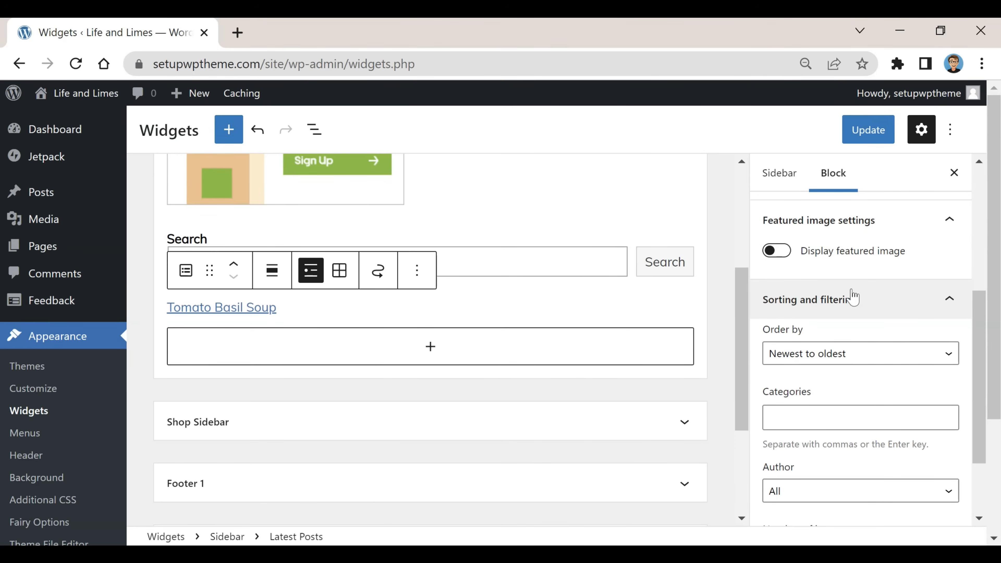
scroll(852, 298, "down", 5)
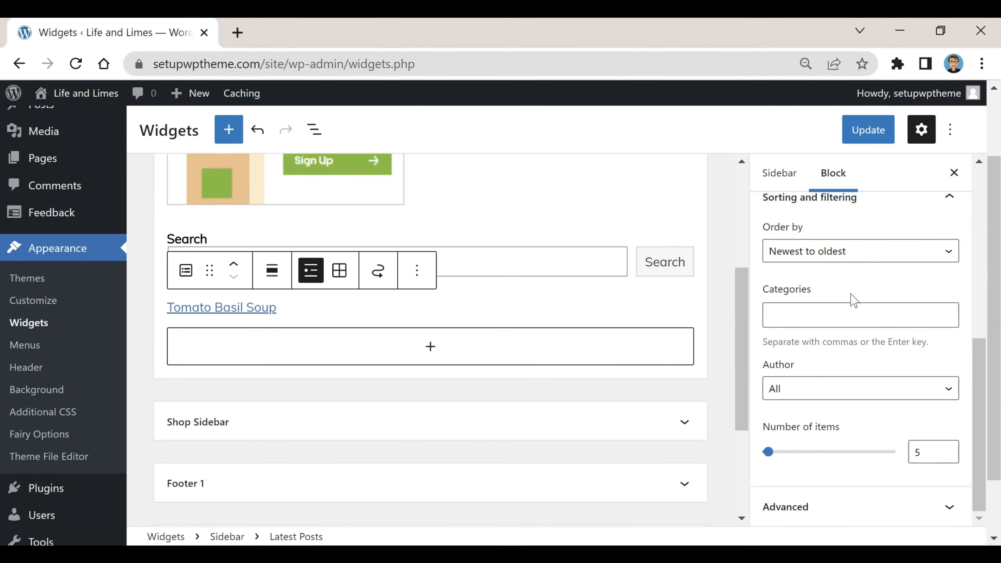
left_click(920, 444)
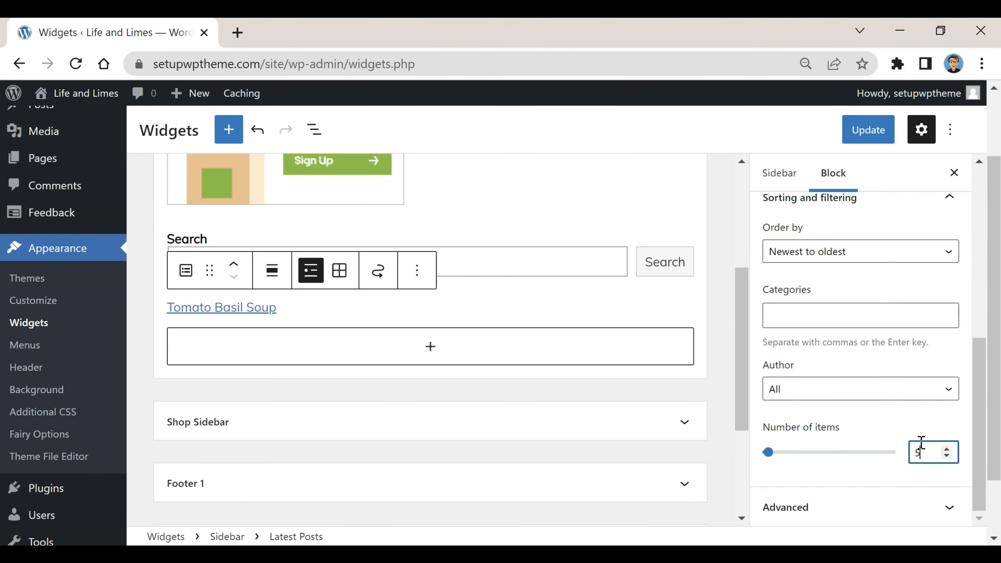
left_click(946, 449)
left_click(946, 448)
key("Tab")
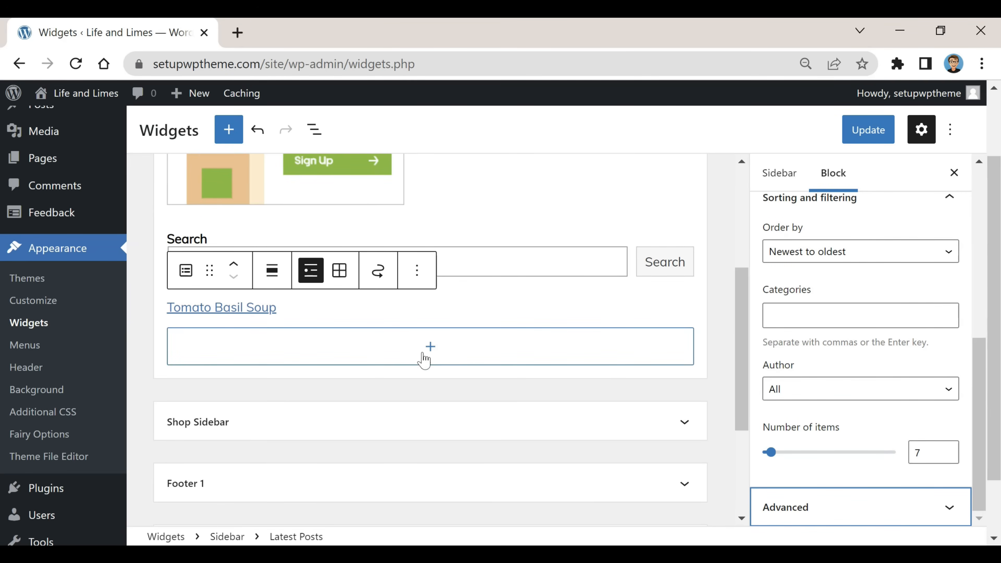
Add an Image block below the Latest Posts block in the Sidebar widget area and upload the doordash picture into it.
left_click(430, 357)
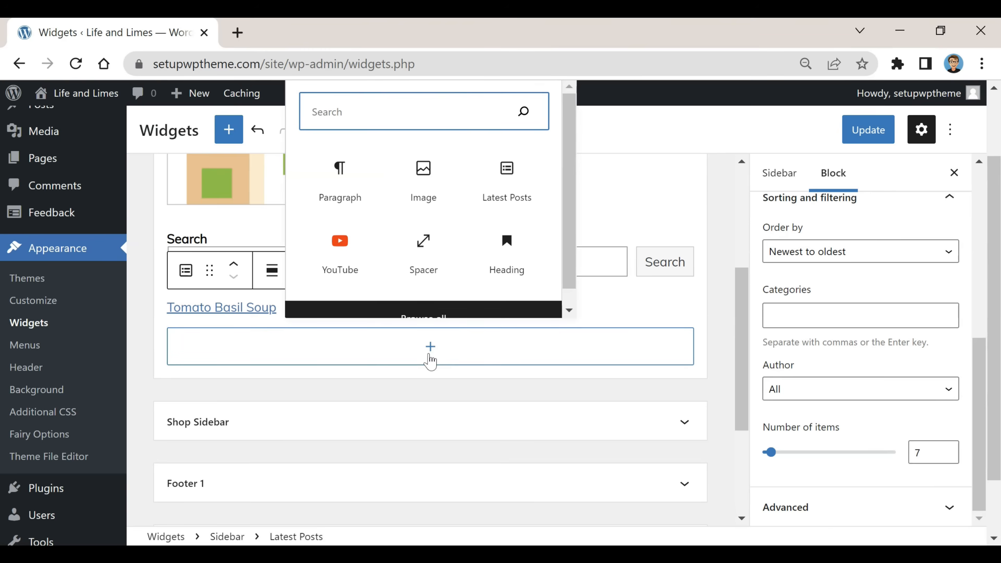
left_click(423, 179)
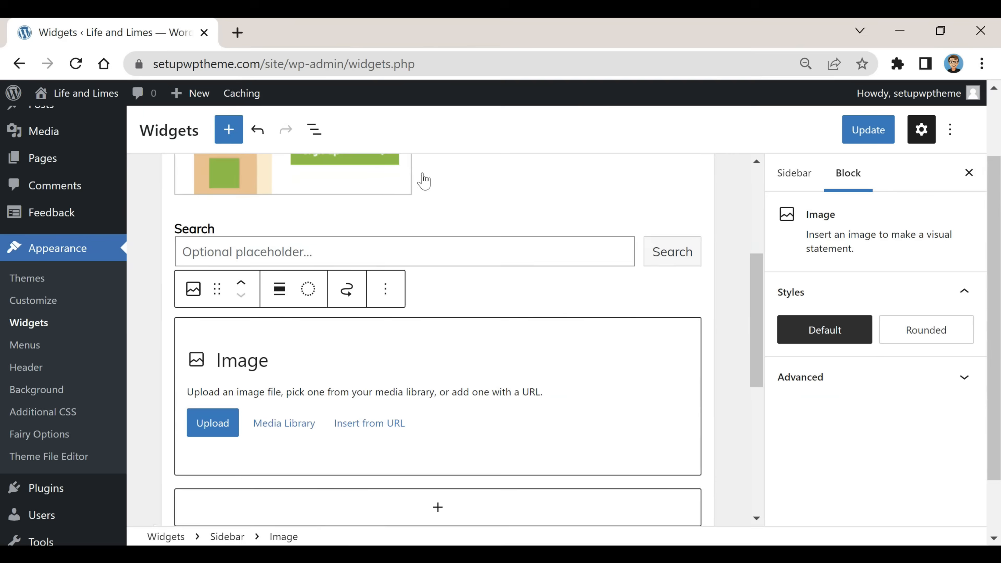
left_click(225, 422)
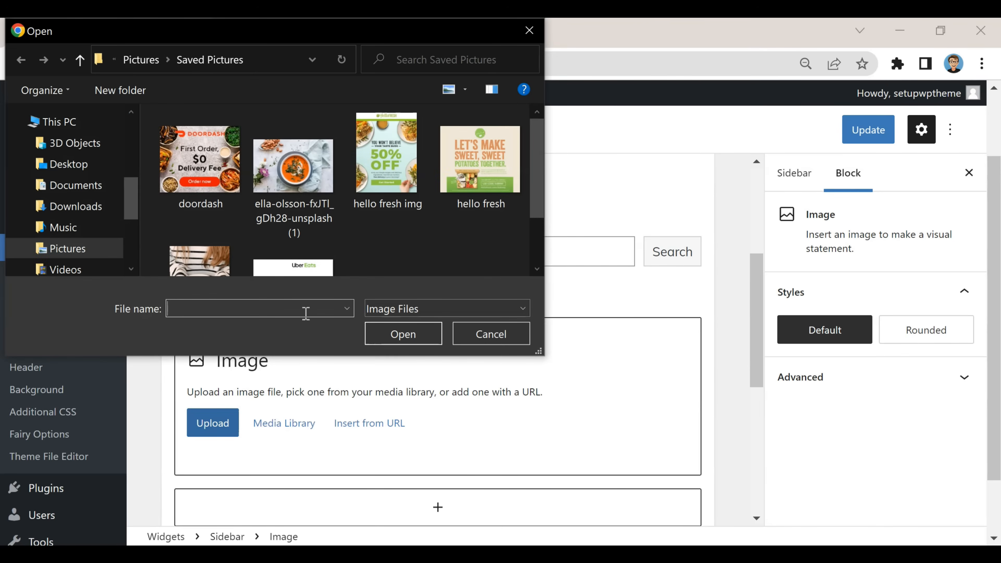
left_click(216, 170)
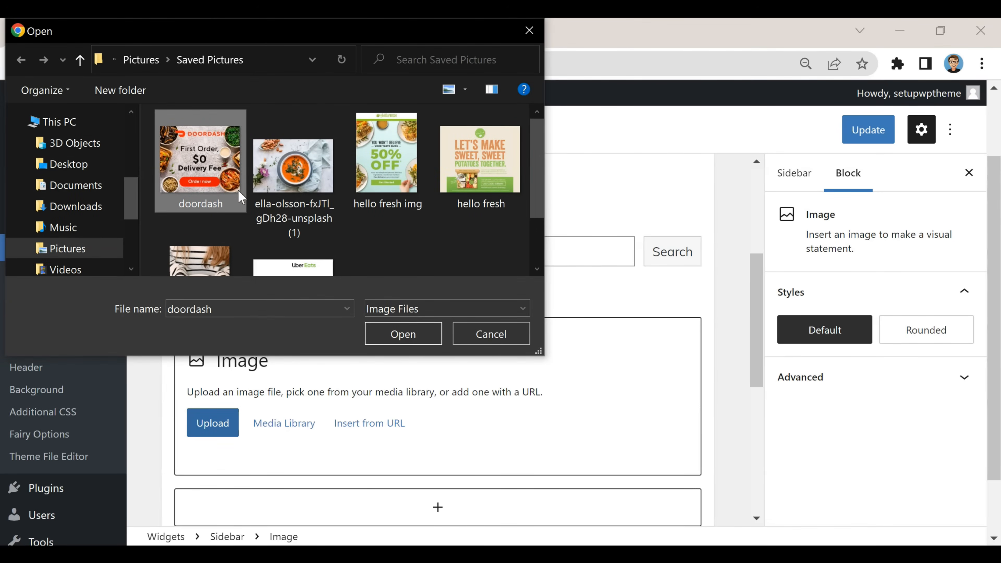
left_click(391, 337)
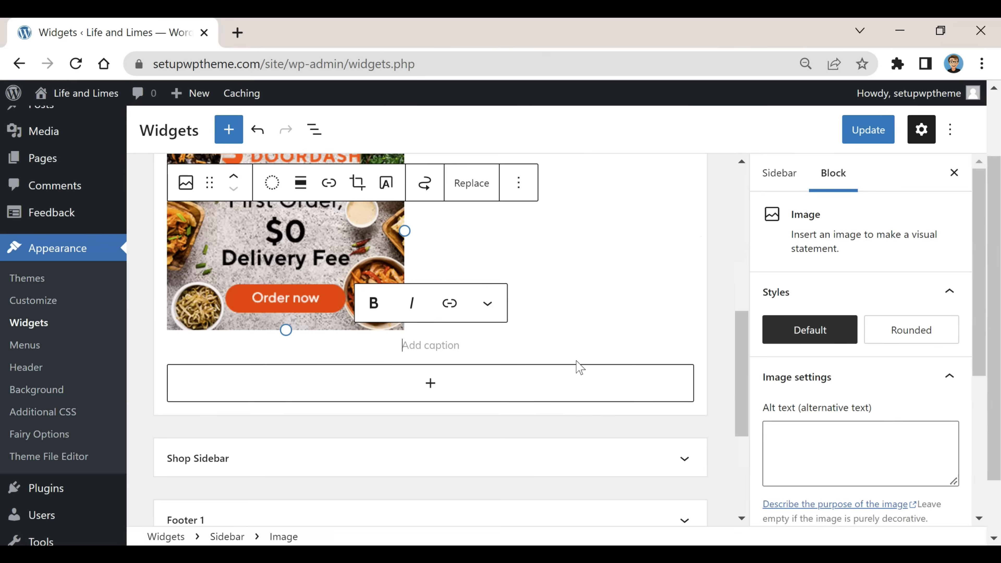
scroll(574, 367, "down", 4)
scroll(567, 373, "up", 5)
left_click(321, 301)
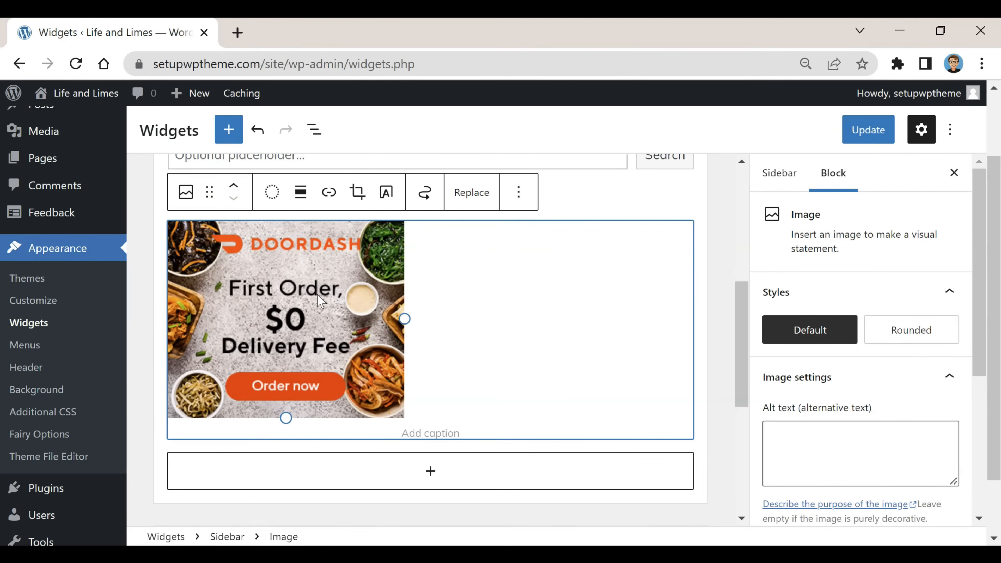
left_click(328, 193)
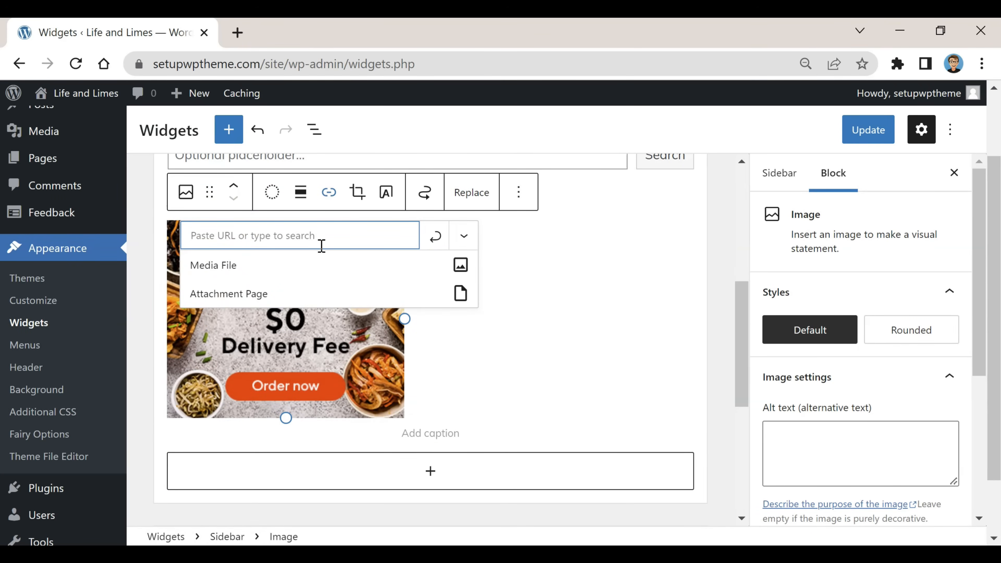
type("https://www.doordash.com/")
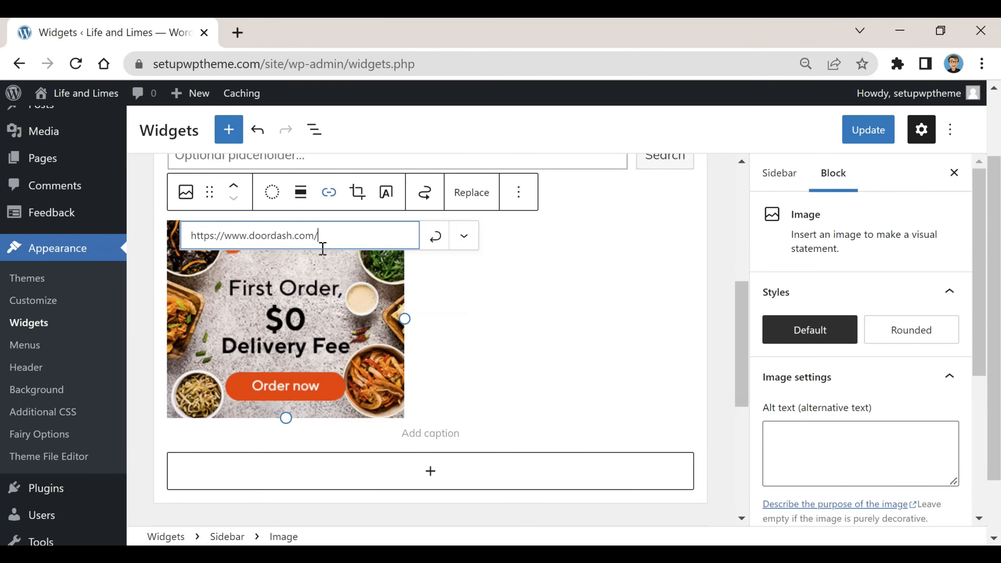
left_click(438, 241)
left_click(368, 346)
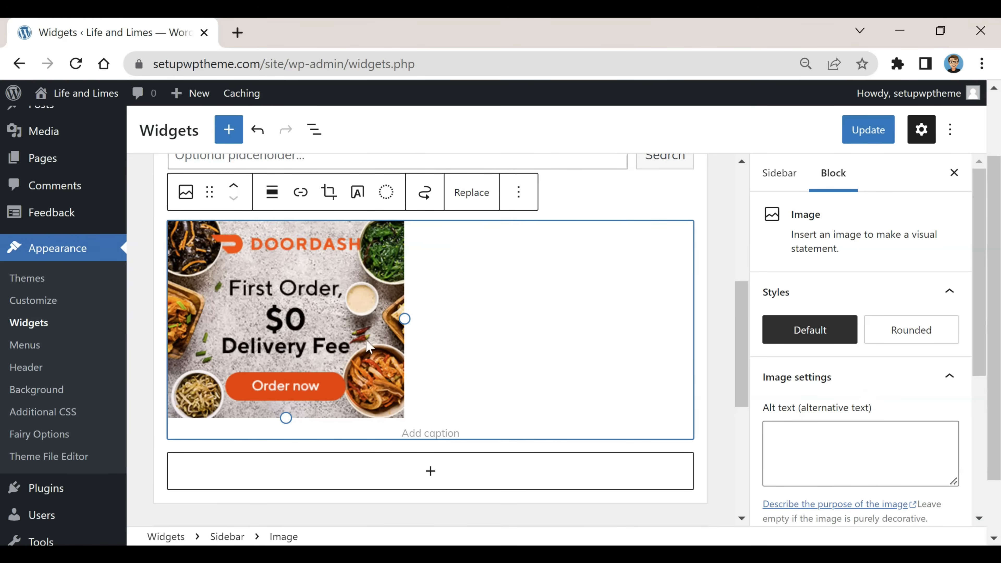
Add a Categories block below the DoorDash image in the Sidebar widget area.
left_click(431, 471)
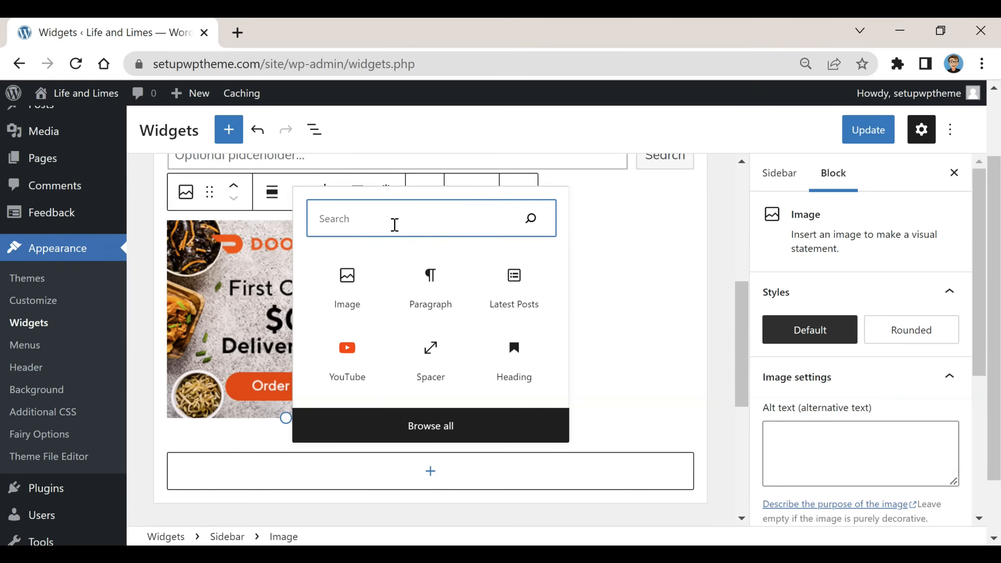
type("categories")
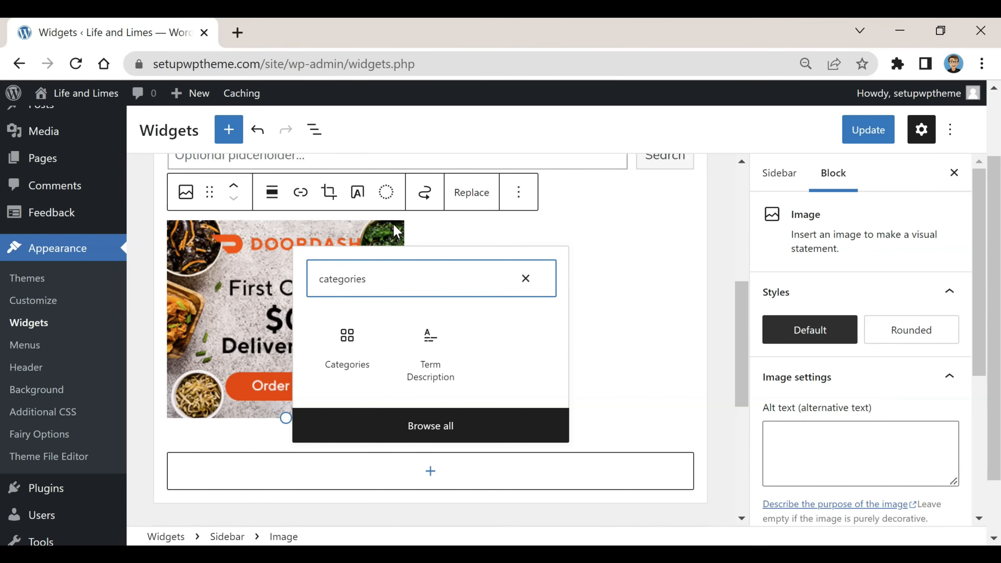
left_click(348, 342)
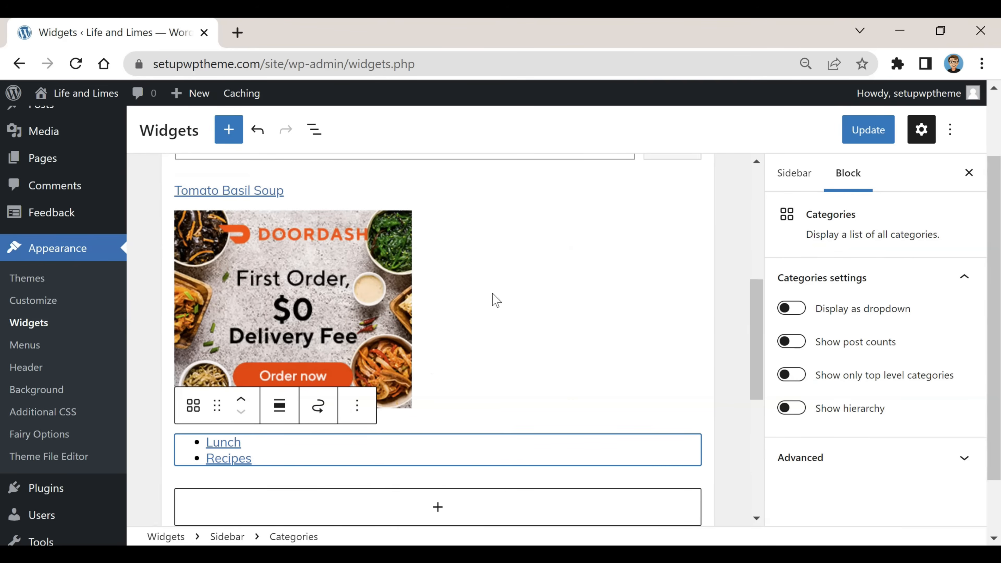
scroll(512, 327, "down", 2)
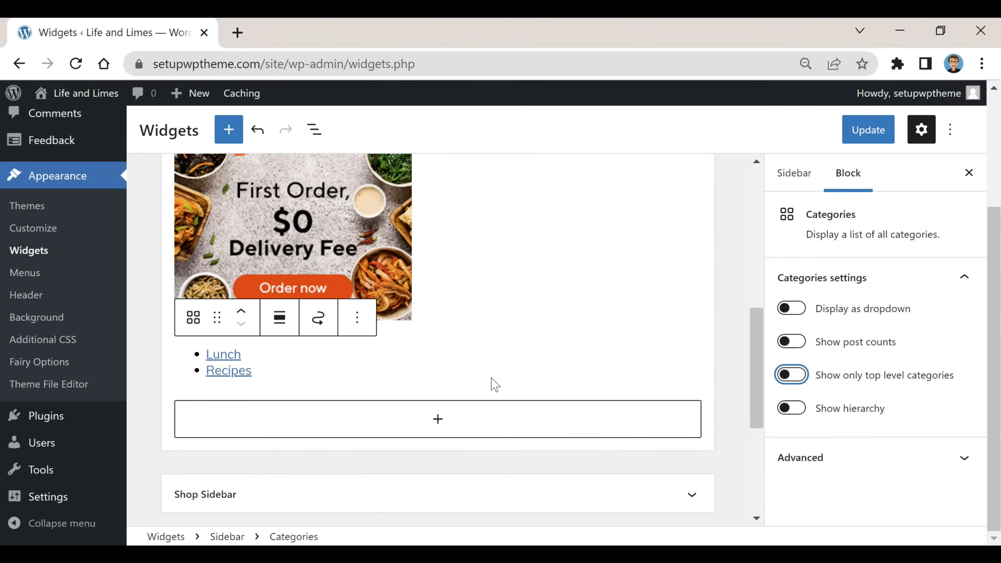
Add an Image block below the Categories block in the Sidebar widget area and upload the hello fresh picture into it.
left_click(434, 419)
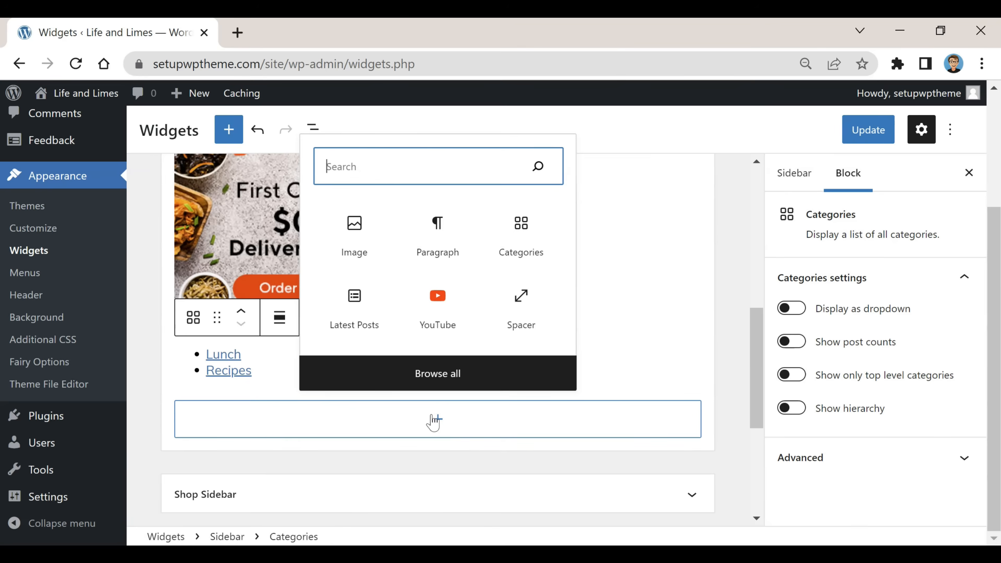
left_click(369, 231)
left_click(211, 255)
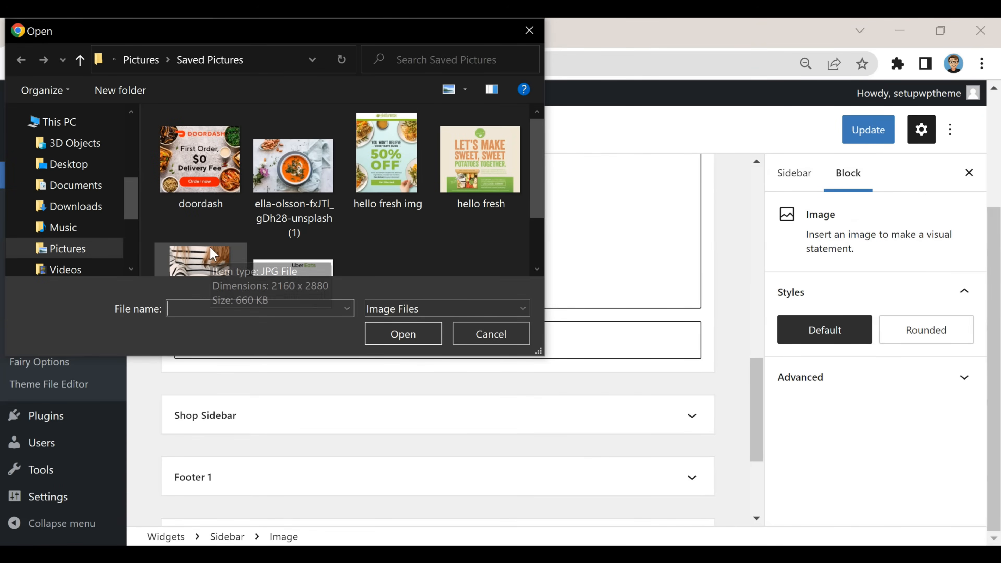
left_click(474, 172)
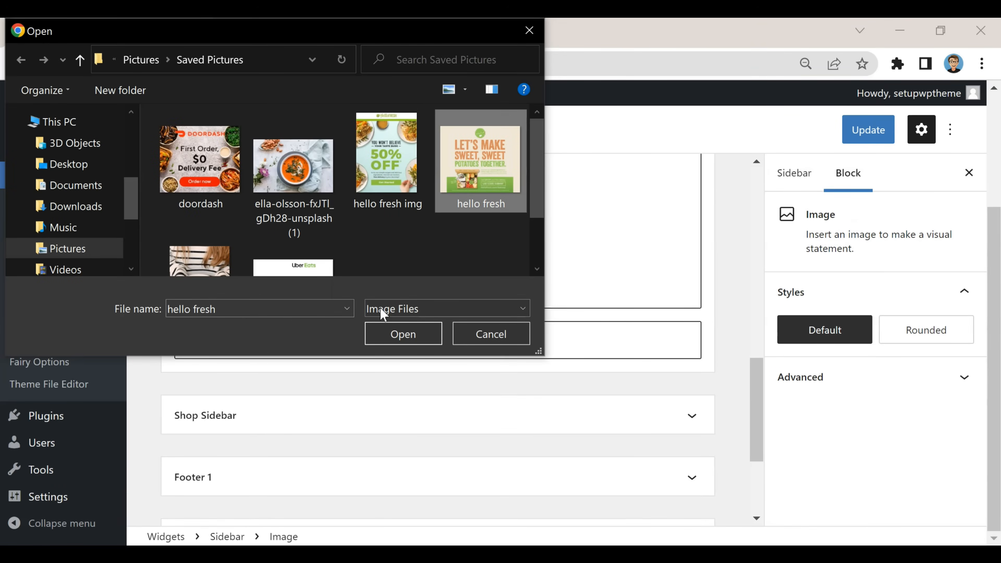
left_click(413, 335)
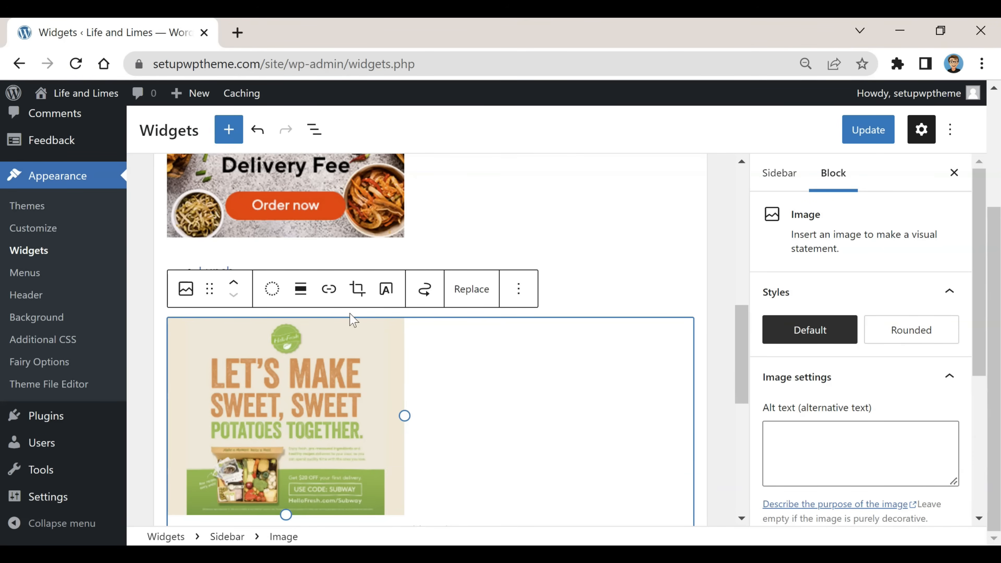
left_click(328, 289)
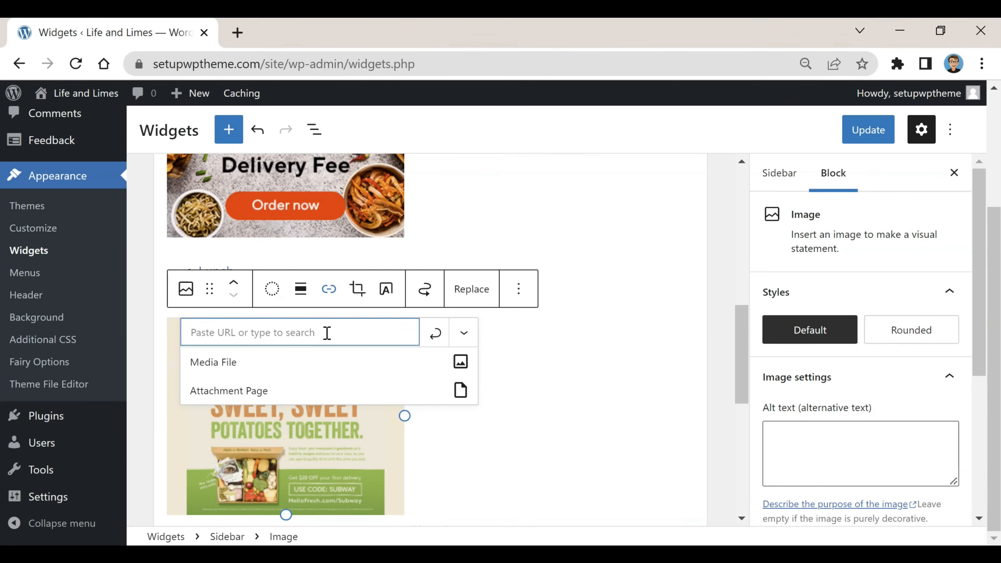
type("https://www.hellofresh.com/")
left_click(435, 338)
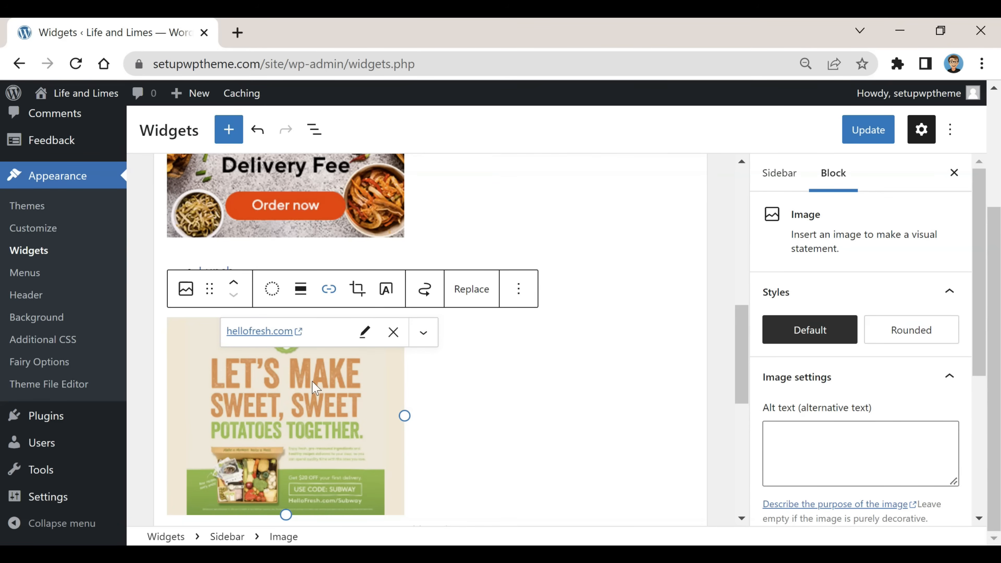
left_click(864, 129)
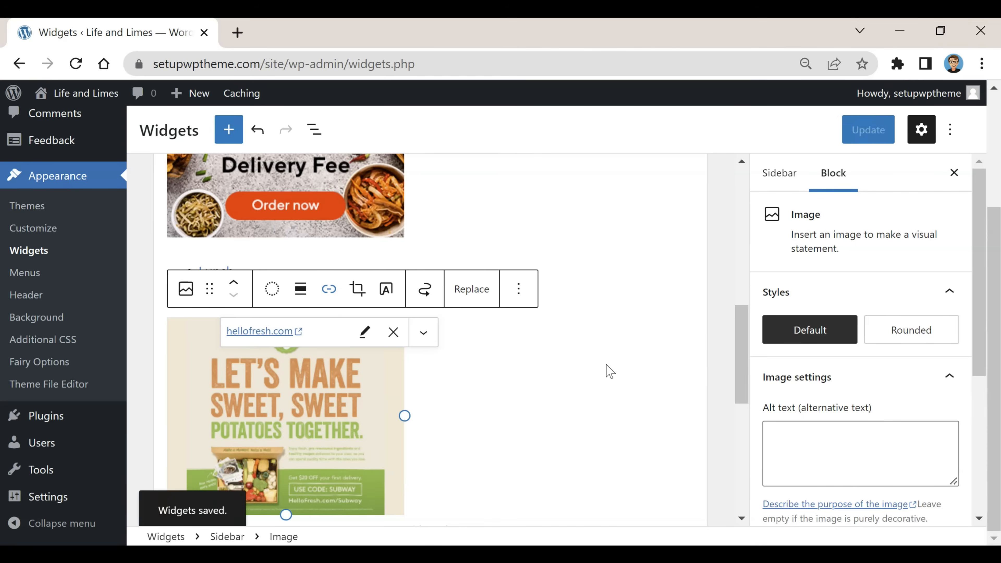
View the live site in a new browser tab and examine the search, latest posts, categories and ad widgets in its sidebar.
mouse_move(79, 98)
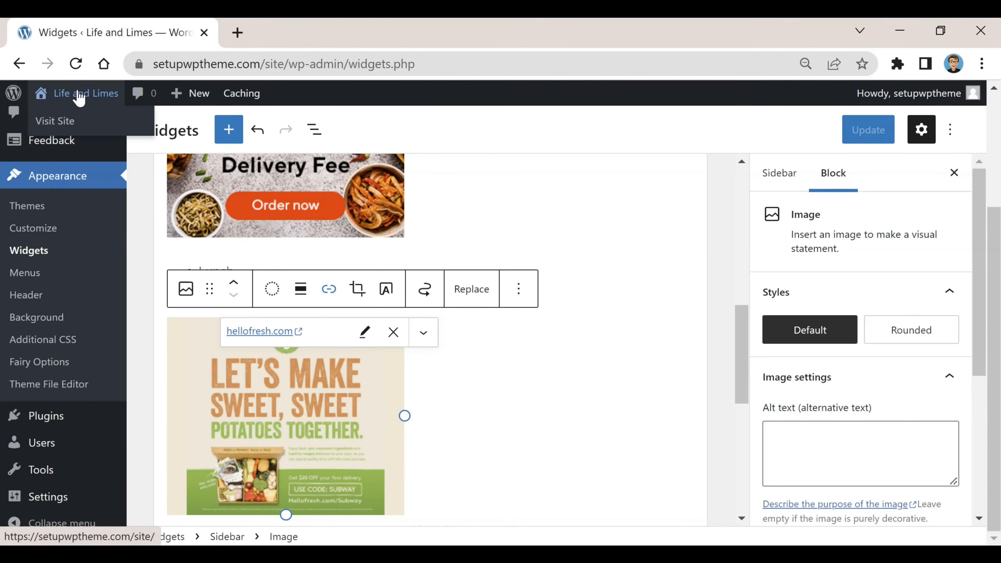
right_click(57, 121)
left_click(100, 134)
left_click(346, 38)
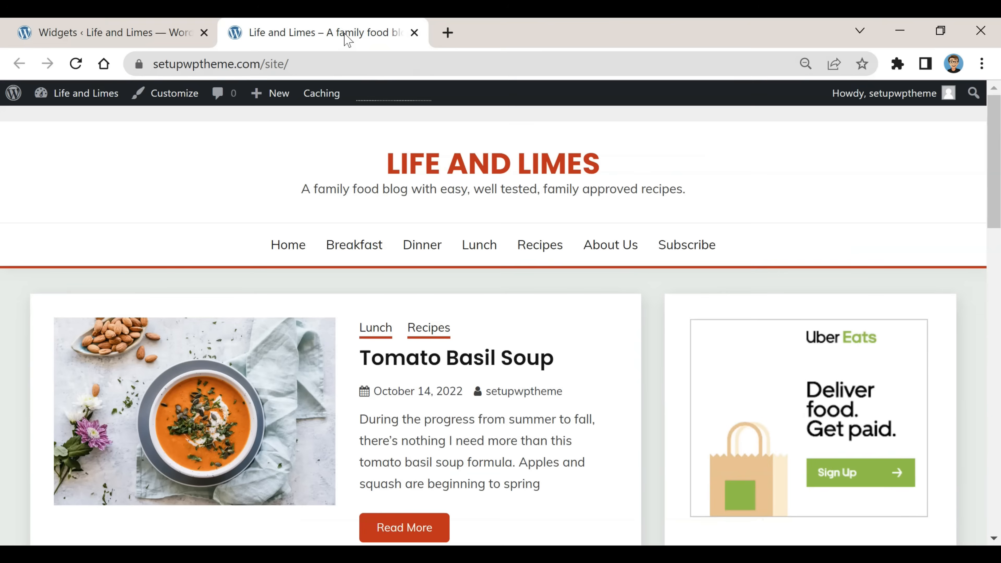
scroll(808, 199, "down", 3)
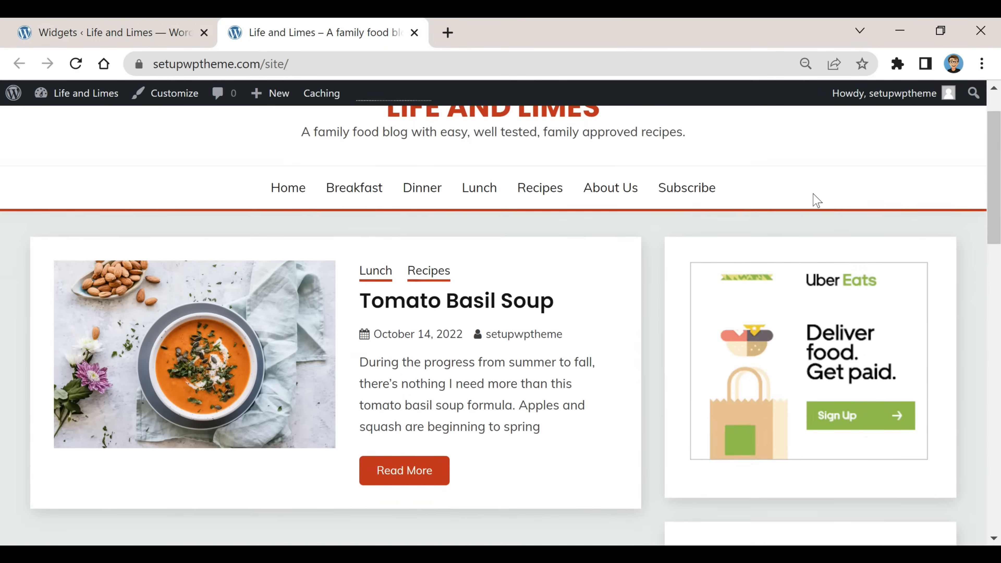
scroll(981, 276, "down", 5)
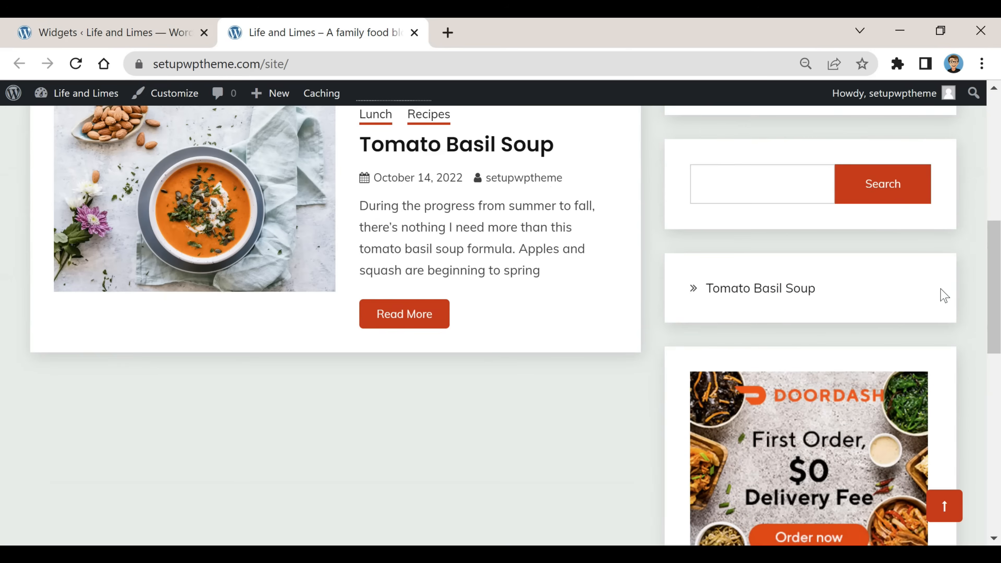
scroll(811, 187, "down", 10)
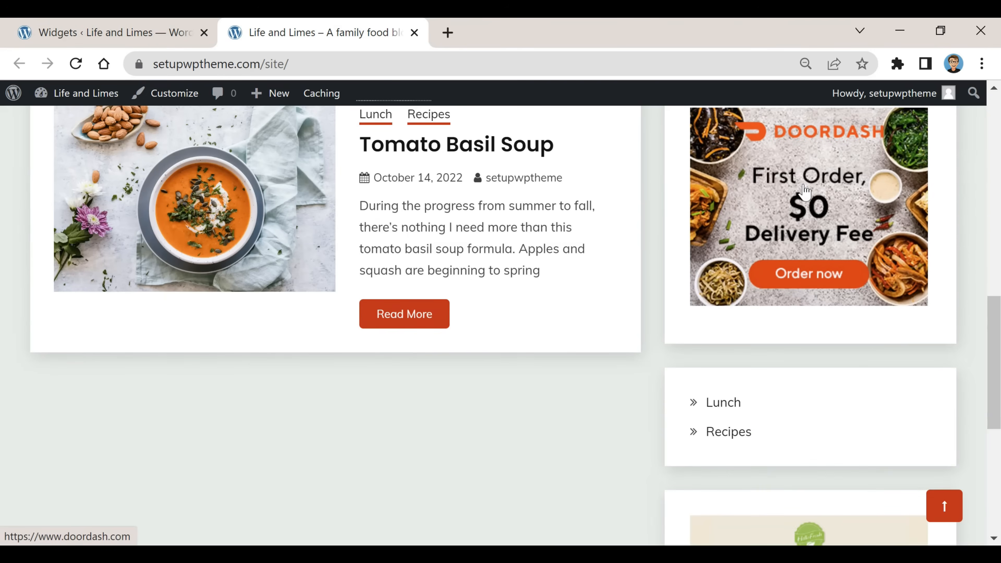
scroll(806, 191, "down", 2)
scroll(823, 346, "up", 8)
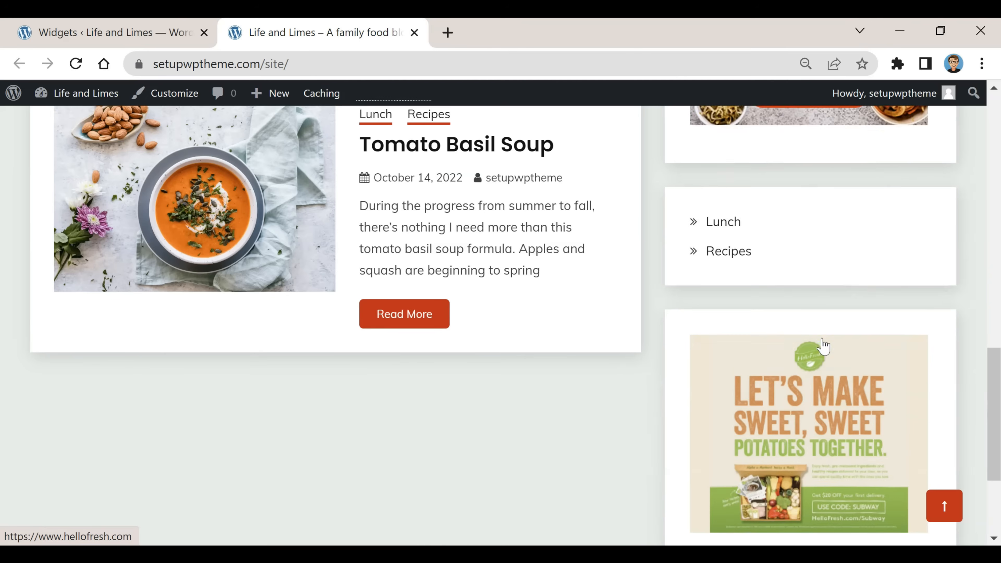
scroll(823, 346, "up", 10)
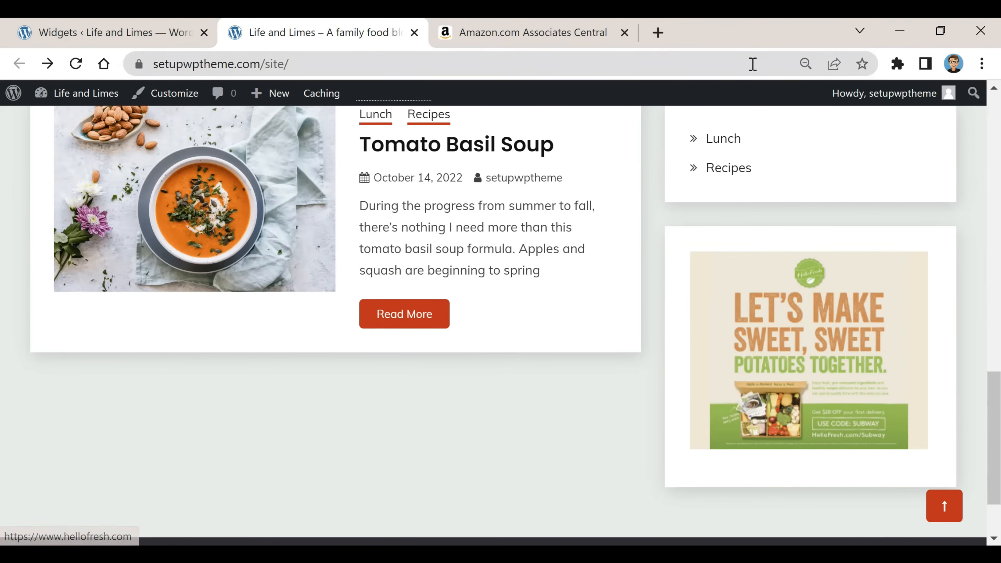
Review the Amazon Associates page on how to sign up, recommend and earn, and look over the Google AdSense home page.
left_click(498, 36)
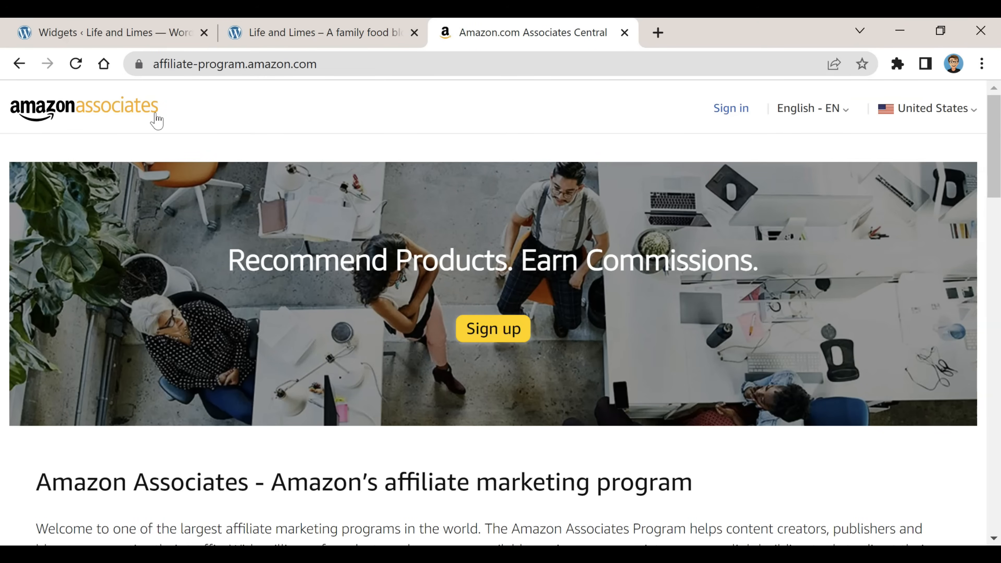
scroll(674, 323, "down", 3)
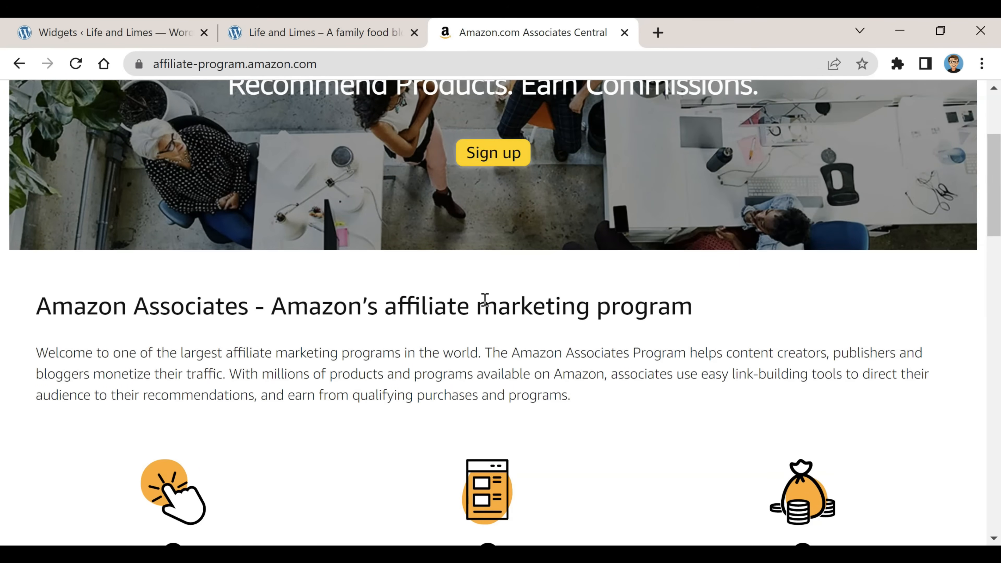
scroll(692, 339, "down", 5)
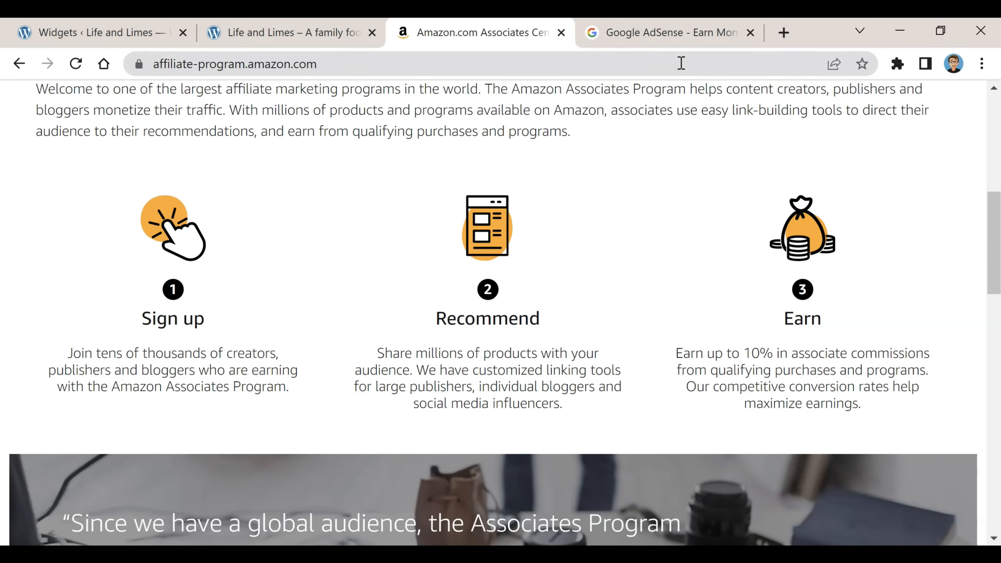
left_click(663, 29)
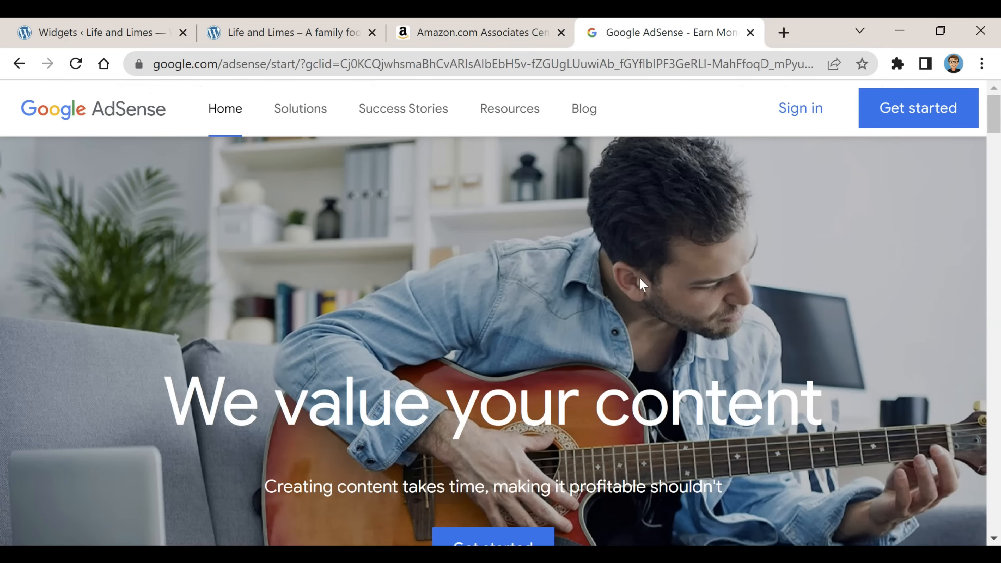
scroll(641, 300, "down", 2)
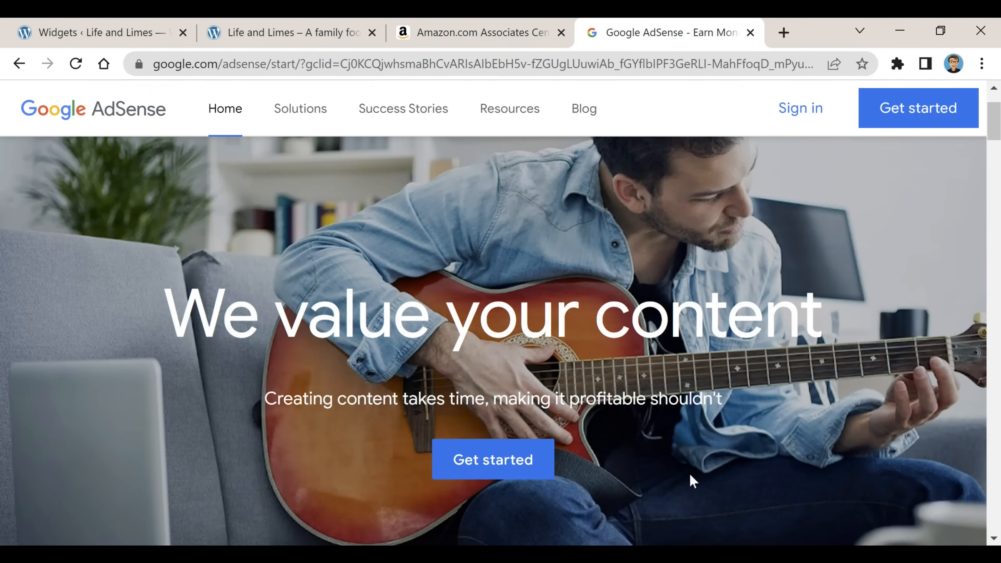
Return to the live Life and Limes site and look over its header, menu, first recipe post and sidebar ads.
left_click(303, 30)
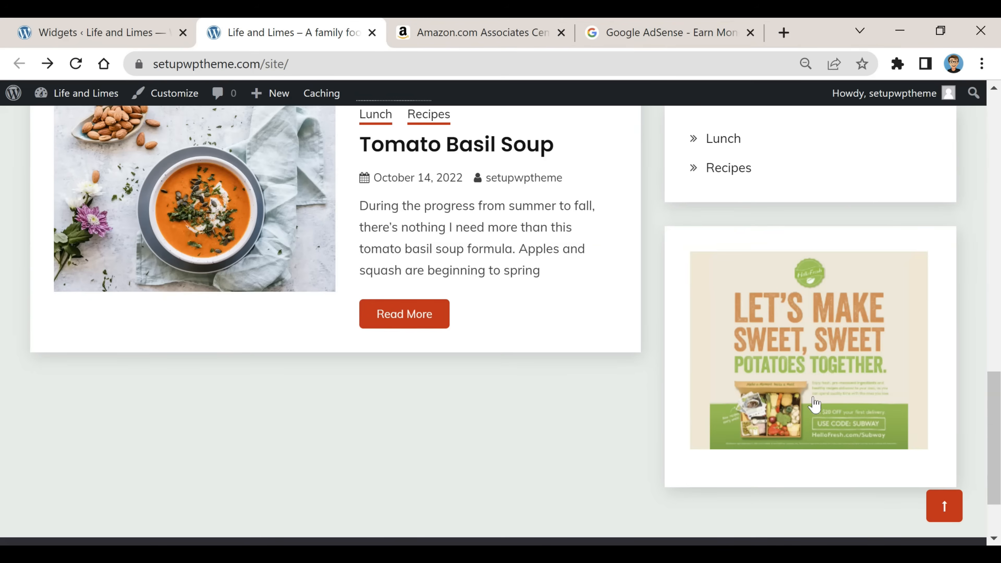
scroll(815, 405, "up", 15)
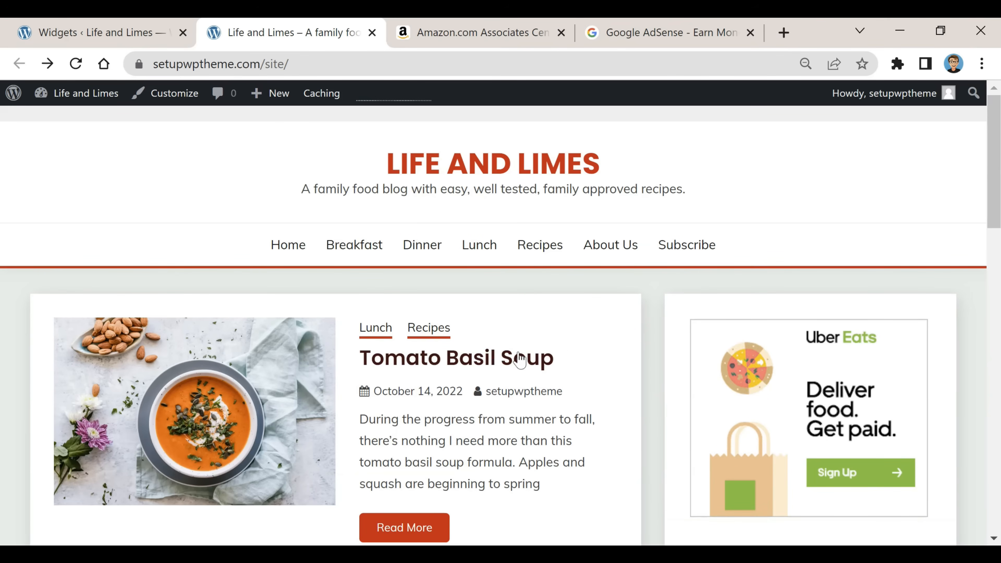
scroll(622, 327, "down", 4)
scroll(553, 468, "up", 4)
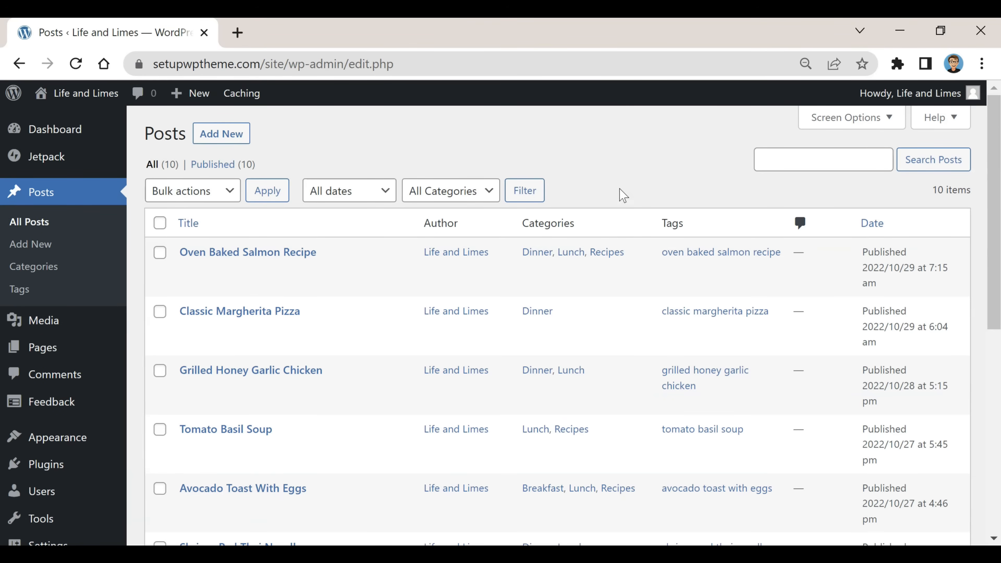
Look through the full list of published recipe posts with their categories and tags.
scroll(393, 268, "down", 4)
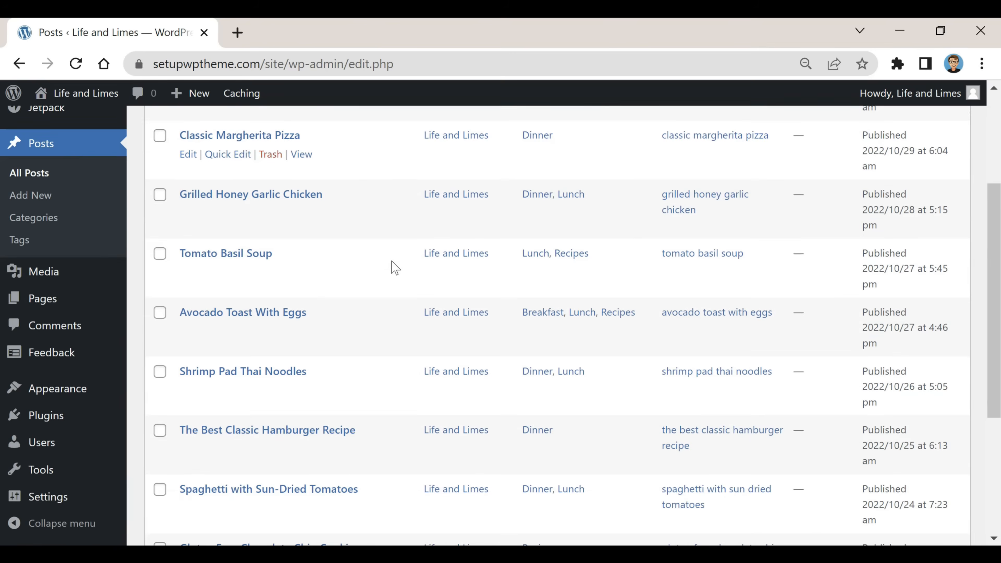
scroll(393, 267, "down", 5)
scroll(402, 290, "up", 10)
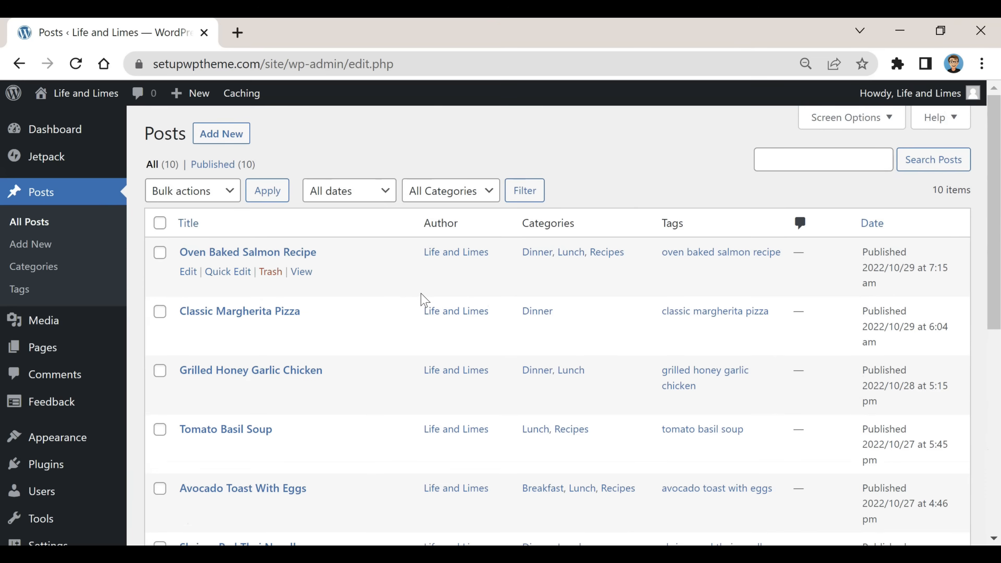
Visit the live site and examine all recipe posts and sidebar widgets down to the footer, returning to the page start.
mouse_move(80, 101)
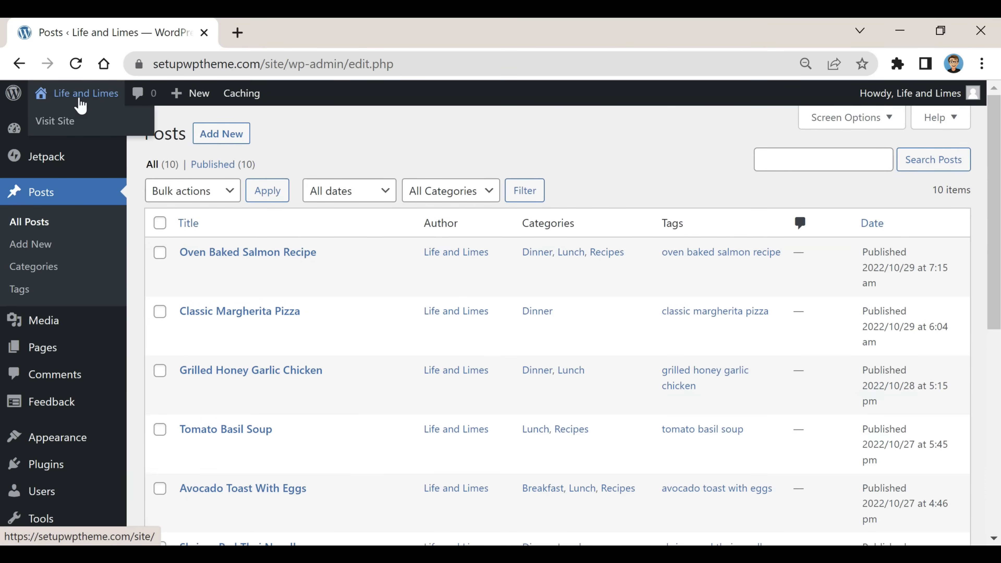
left_click(49, 122)
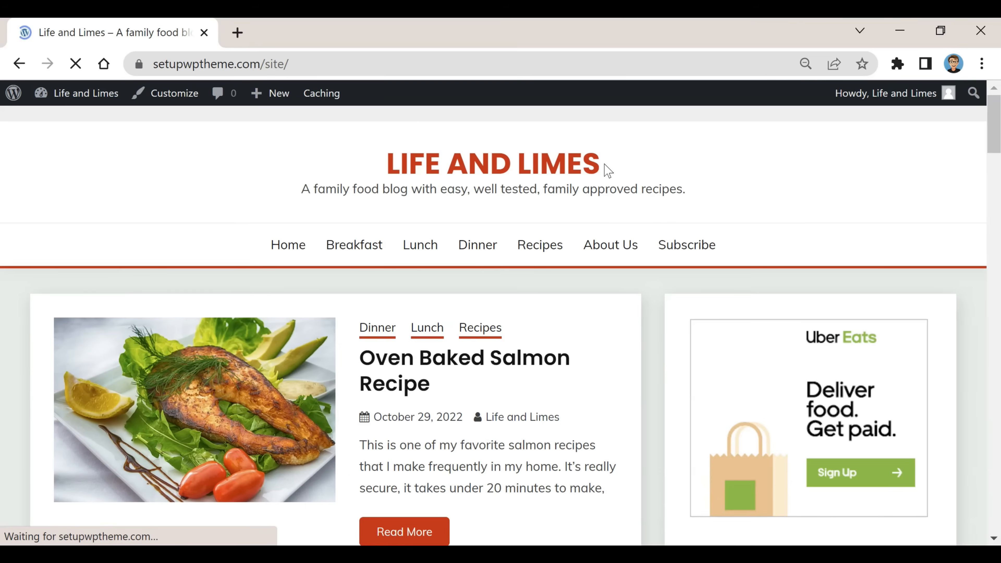
scroll(630, 227, "down", 5)
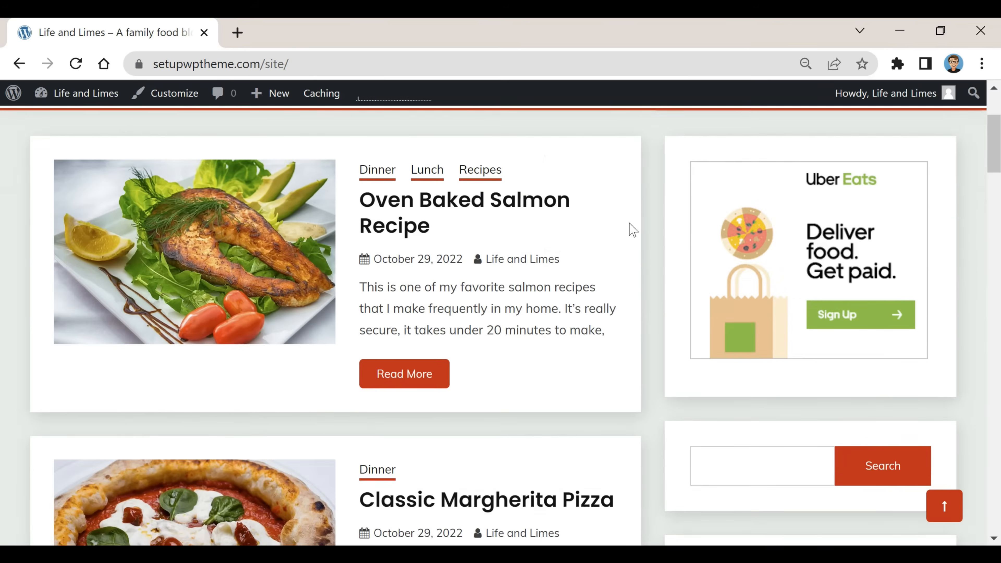
scroll(607, 240, "down", 10)
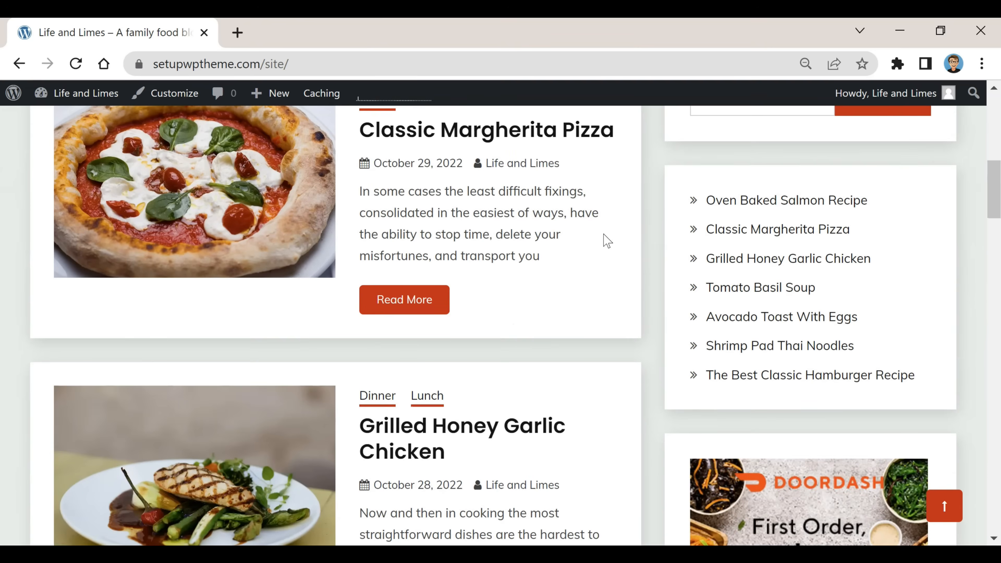
scroll(607, 240, "down", 10)
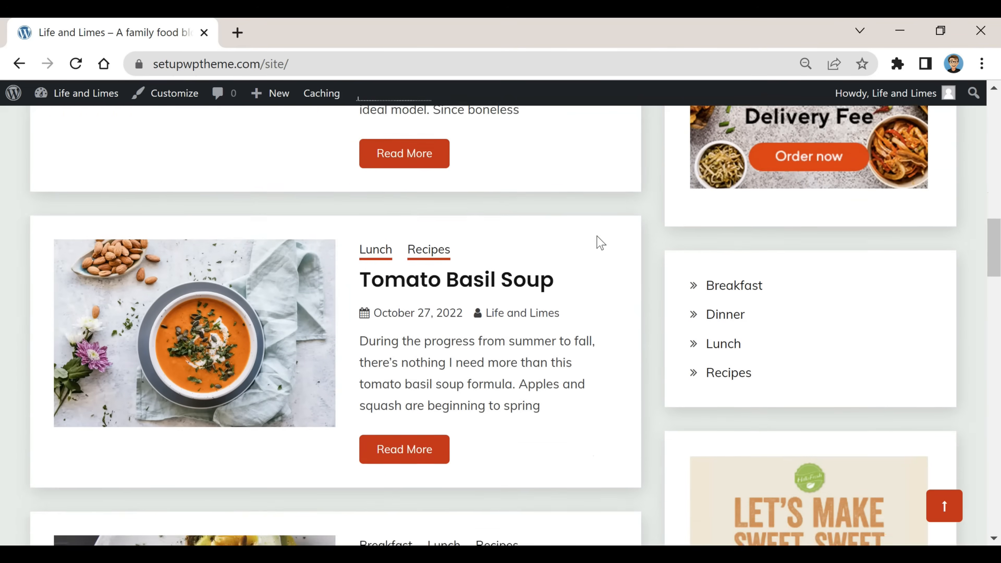
scroll(600, 243, "down", 10)
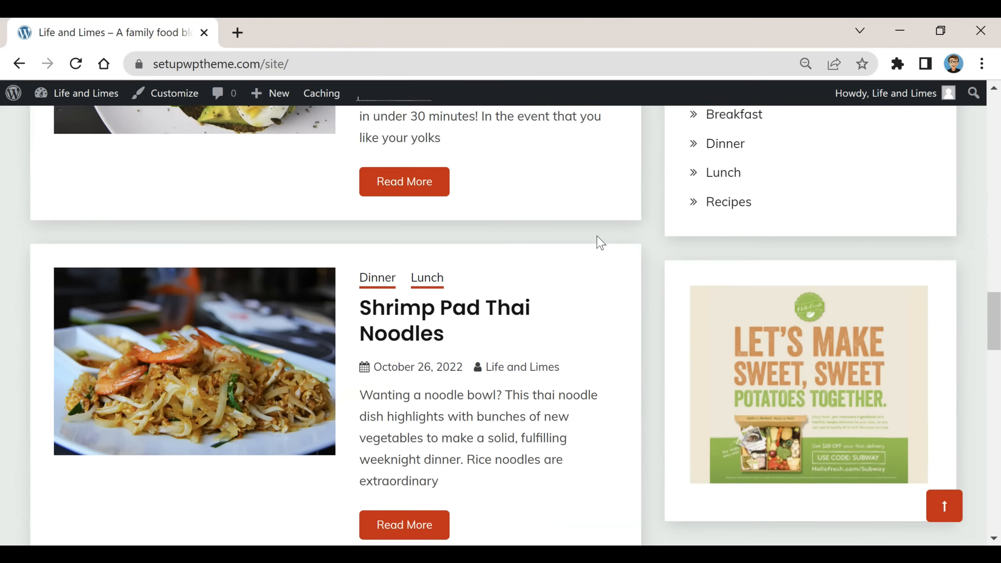
scroll(600, 242, "down", 10)
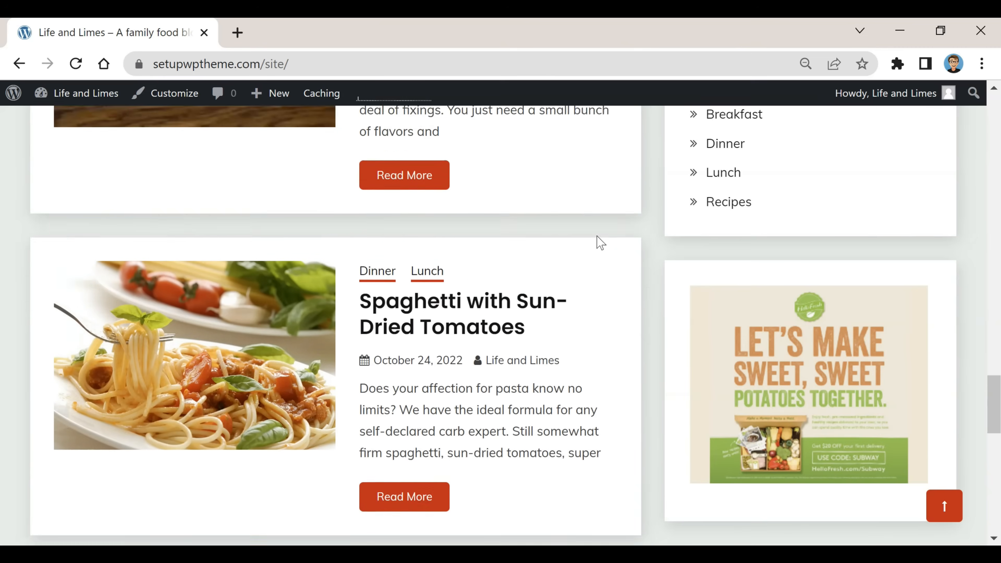
scroll(600, 242, "down", 10)
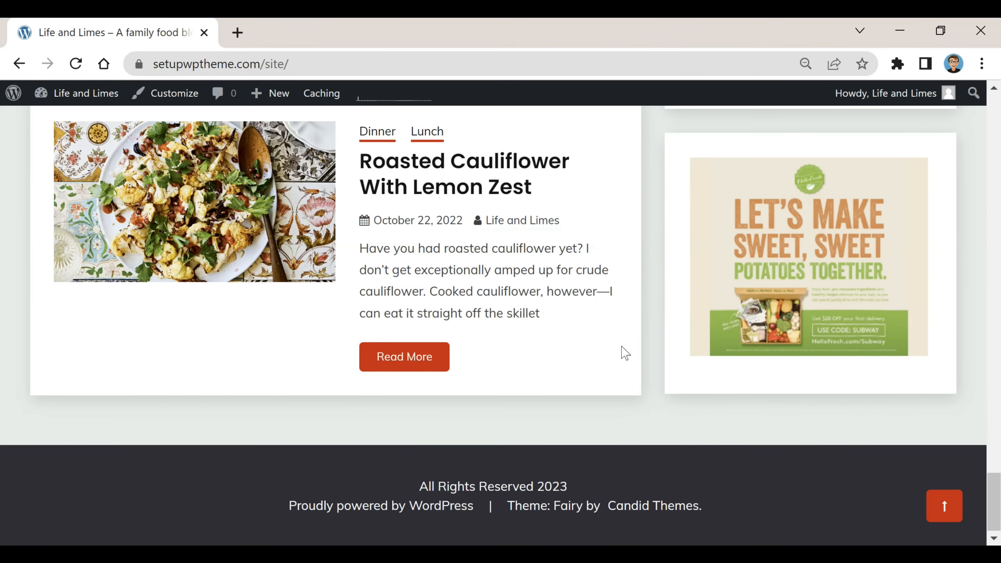
left_click(944, 506)
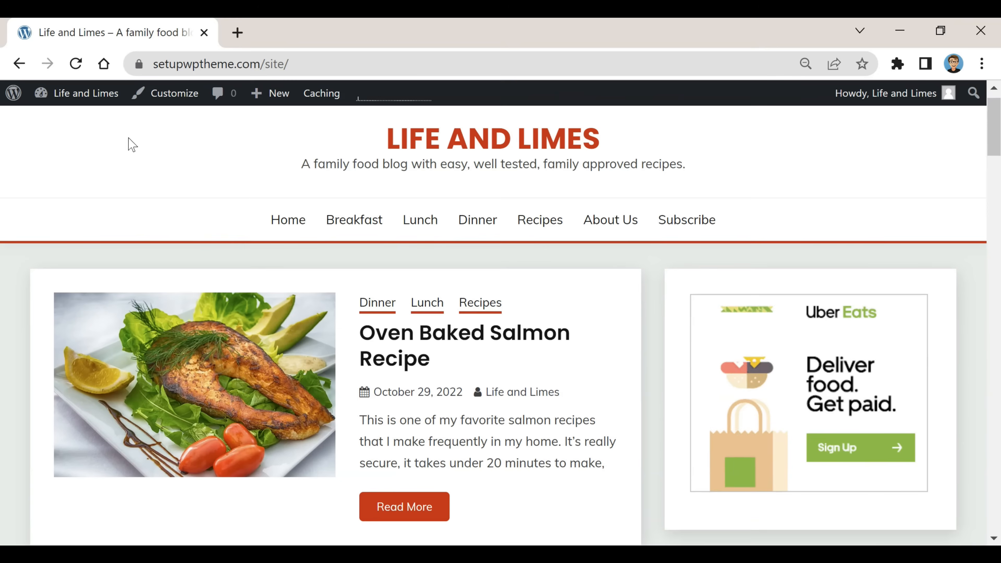
Customize the site's colors and set the Header Text Color to black, #000000.
left_click(169, 100)
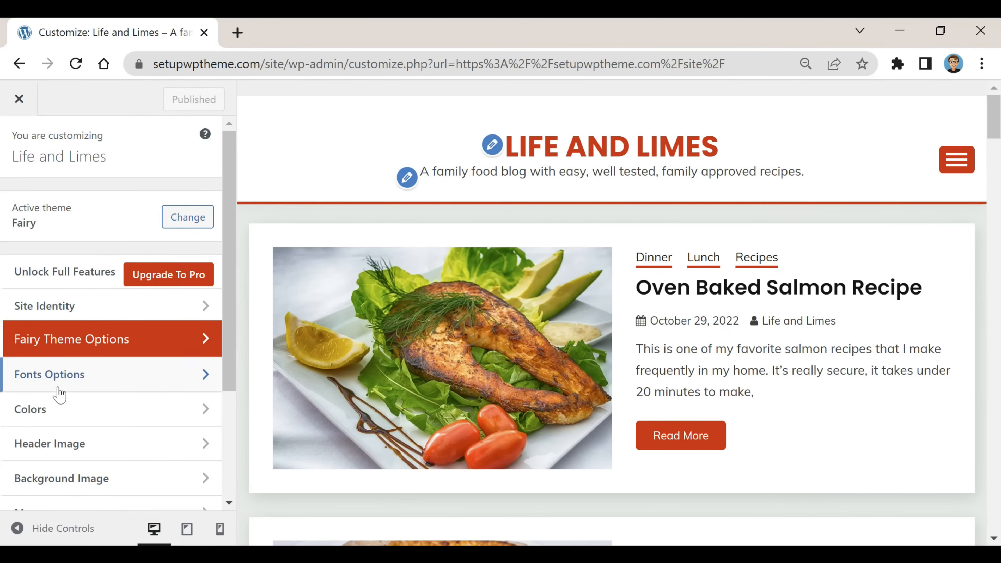
left_click(59, 419)
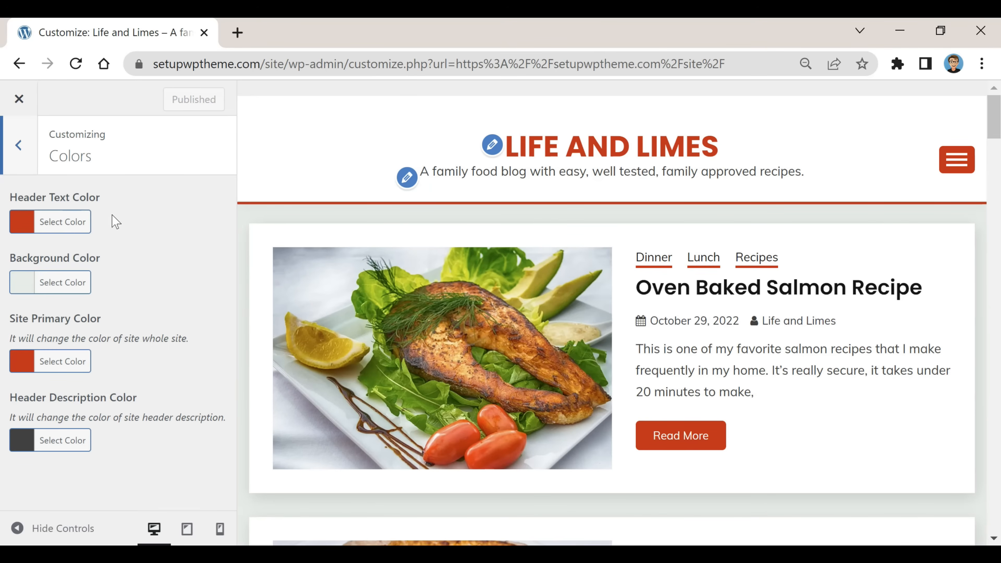
left_click(53, 232)
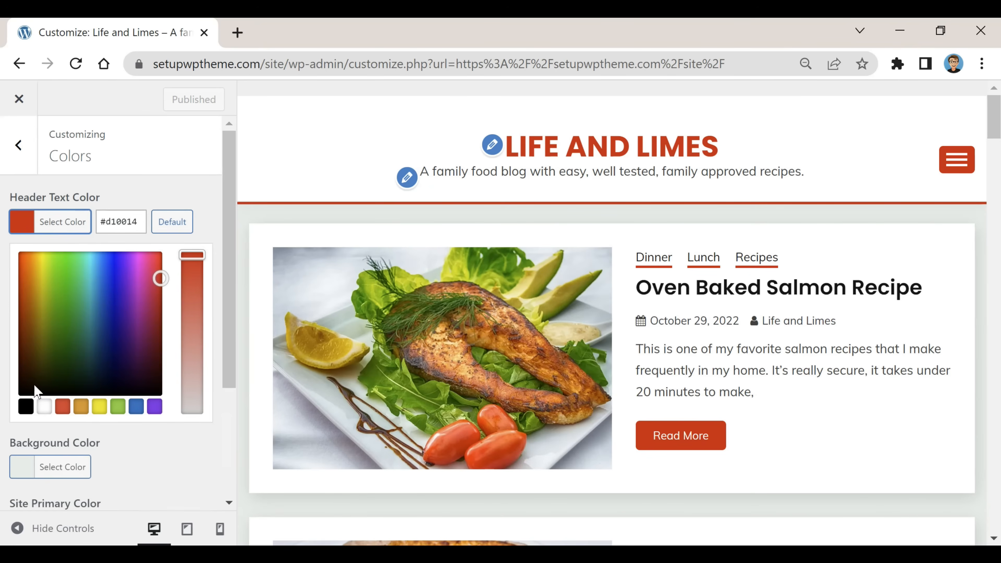
left_click(26, 406)
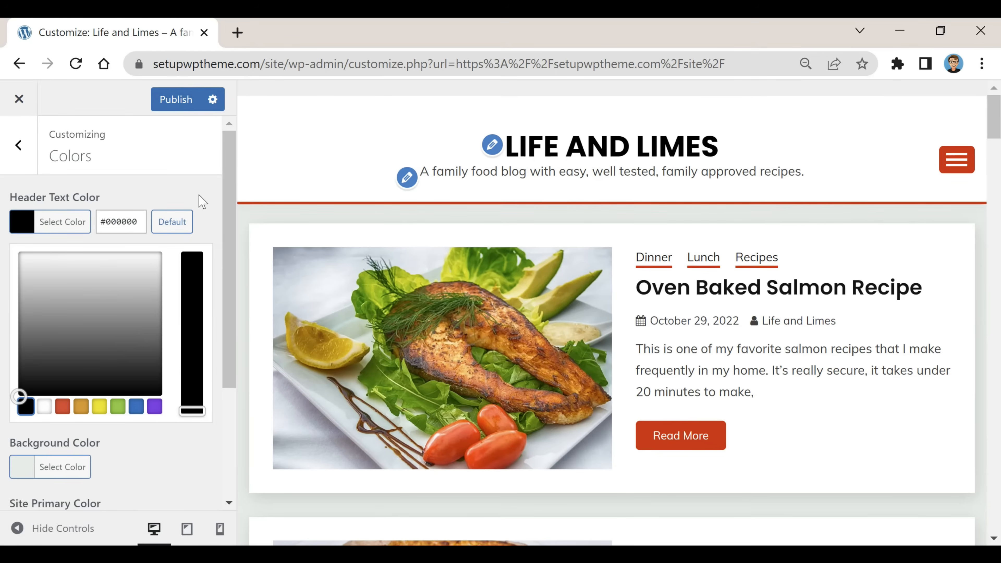
Try a dark blue, #00418c, as the Site Primary Color.
scroll(201, 201, "down", 4)
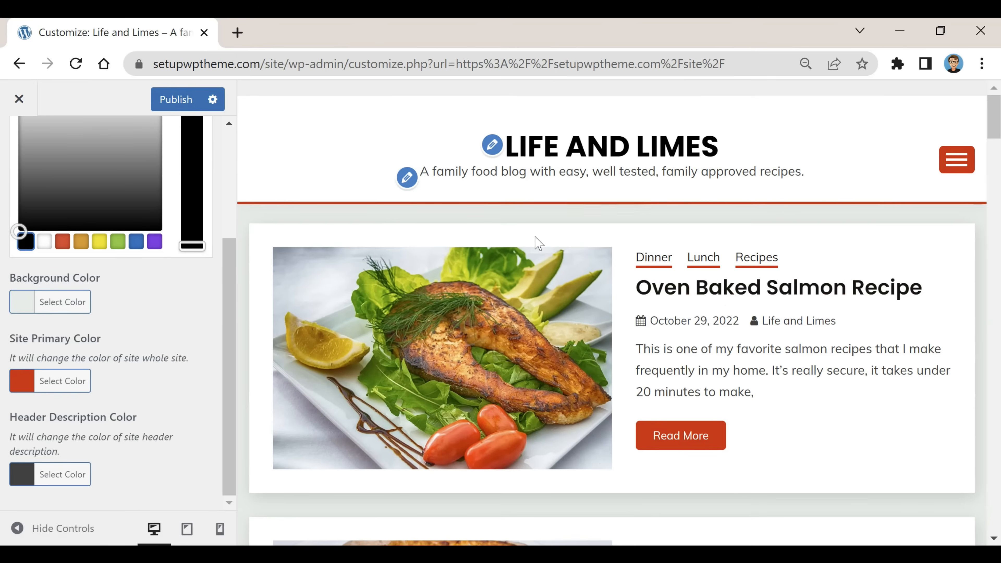
left_click(63, 381)
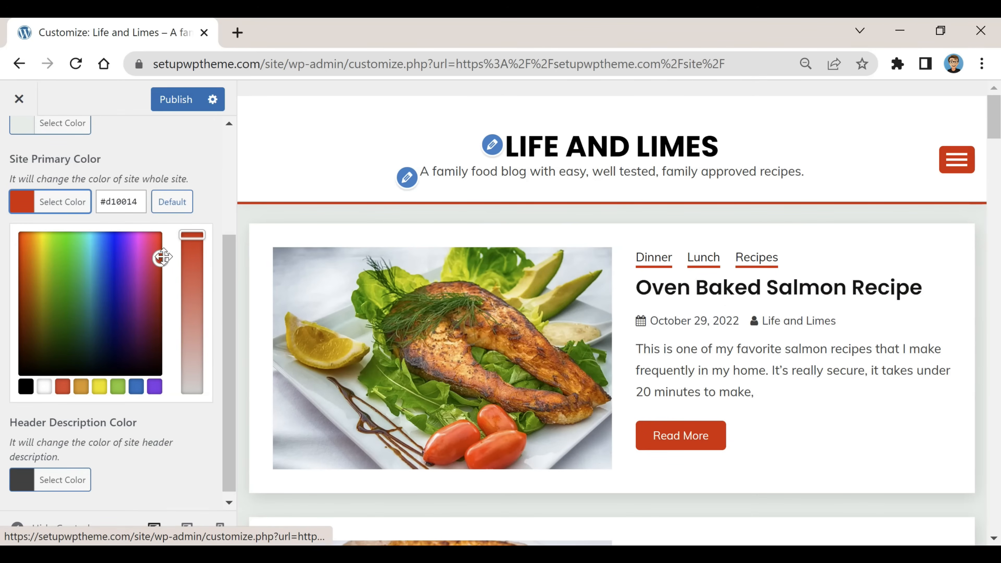
left_click_drag(159, 258, 104, 296)
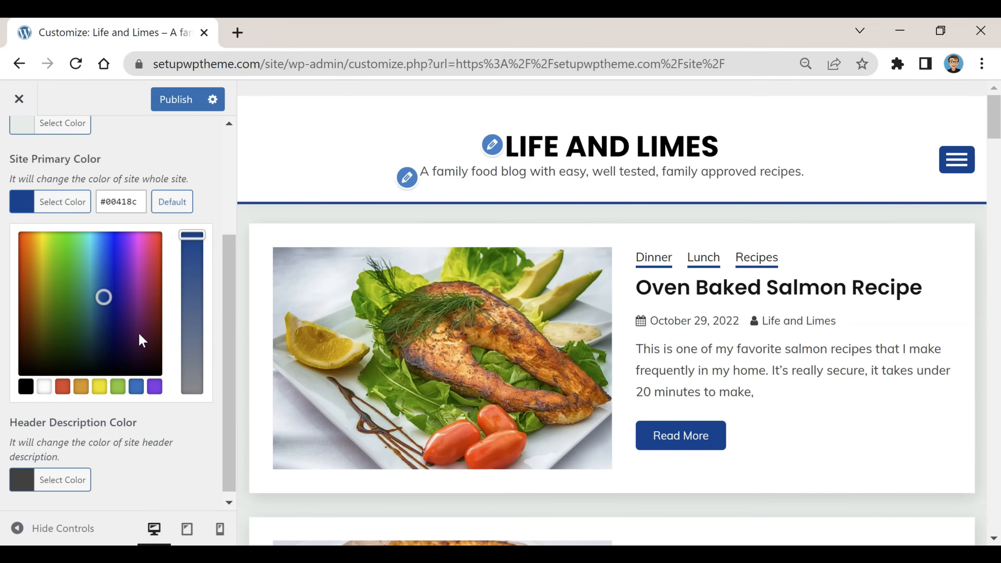
Set the Site Primary Color to #3bb143 and publish the color changes.
left_click(122, 197)
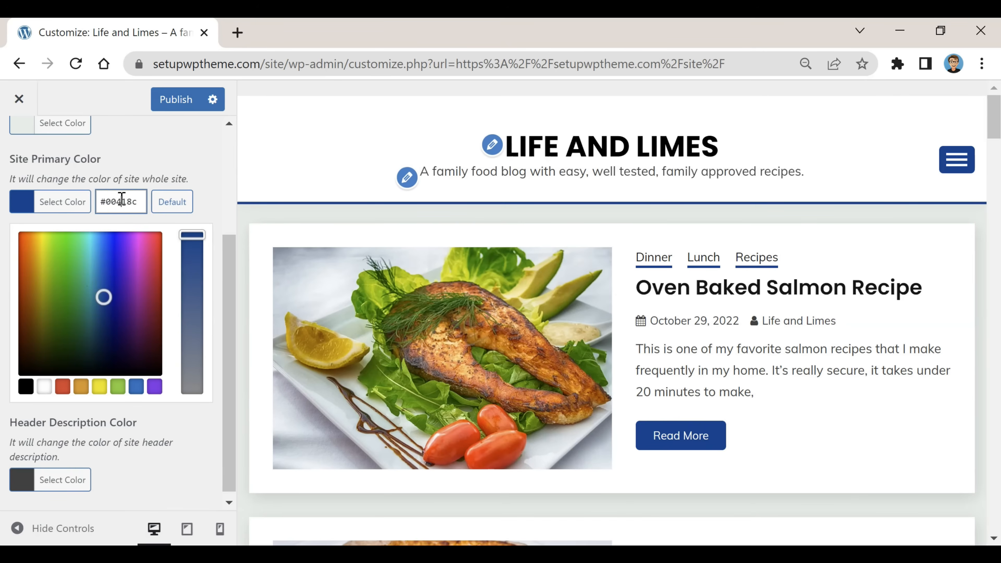
left_click_drag(142, 203, 80, 206)
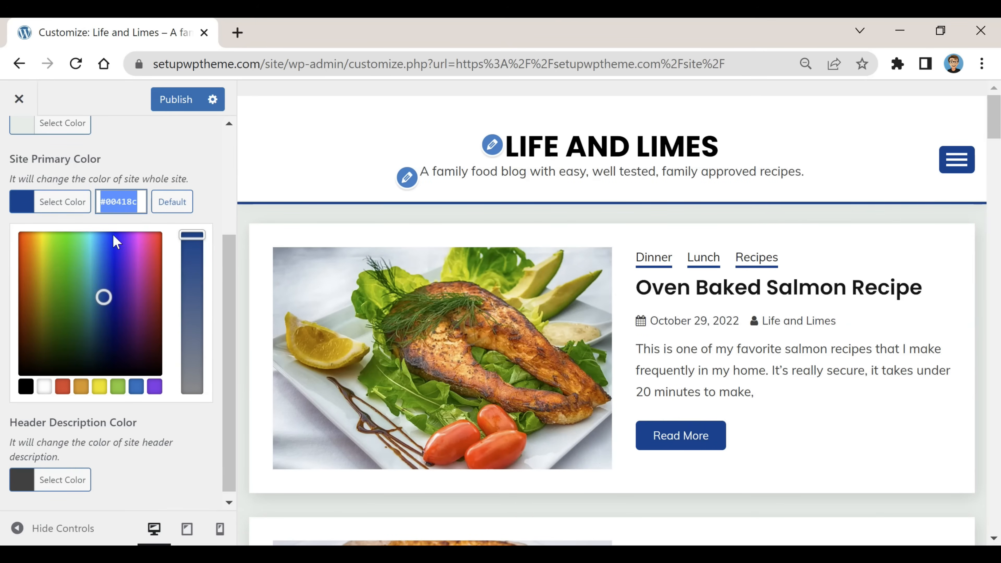
type("#3bb143")
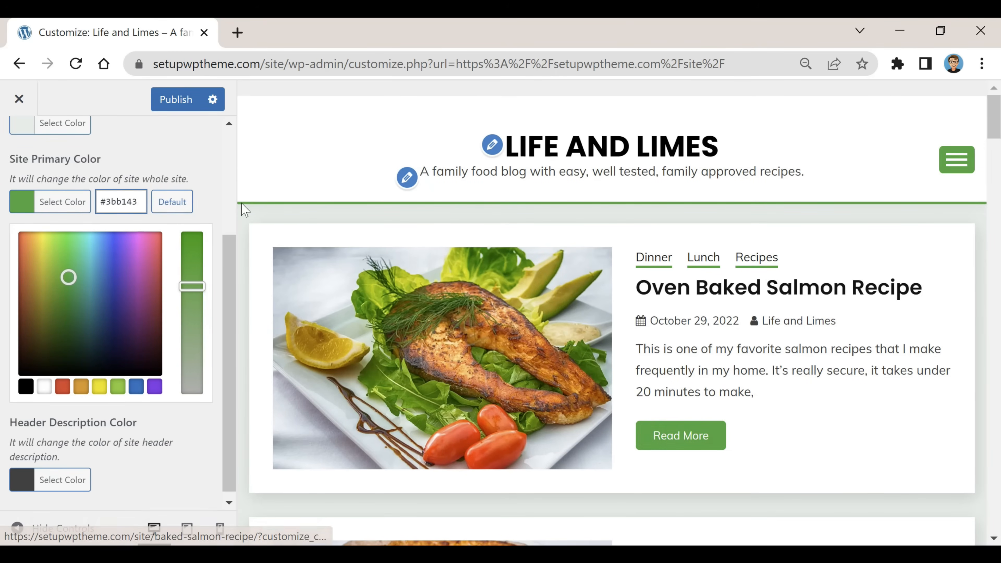
left_click(170, 101)
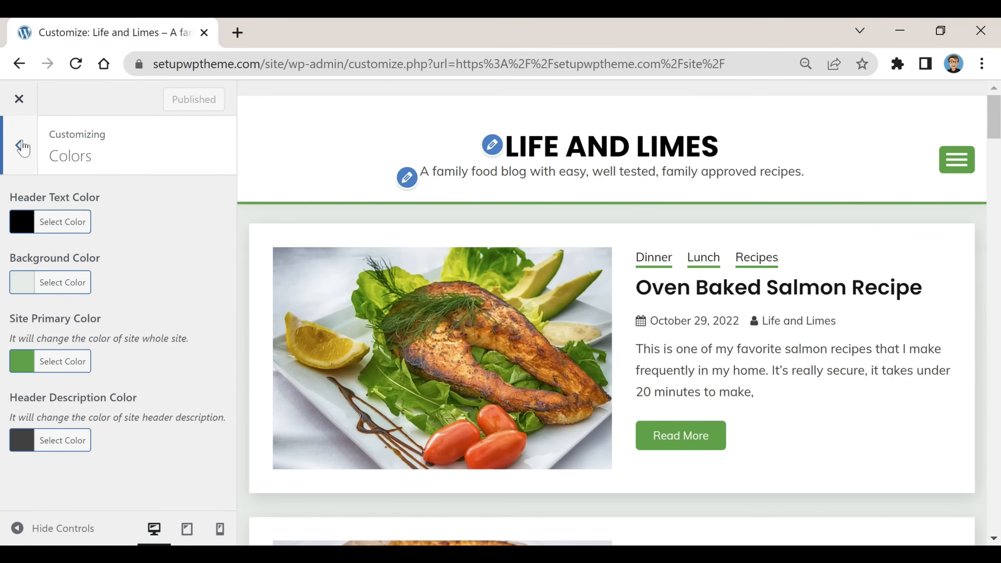
Look over the Site Identity settings, switching Display Site Title and Tagline off and back on.
left_click(19, 150)
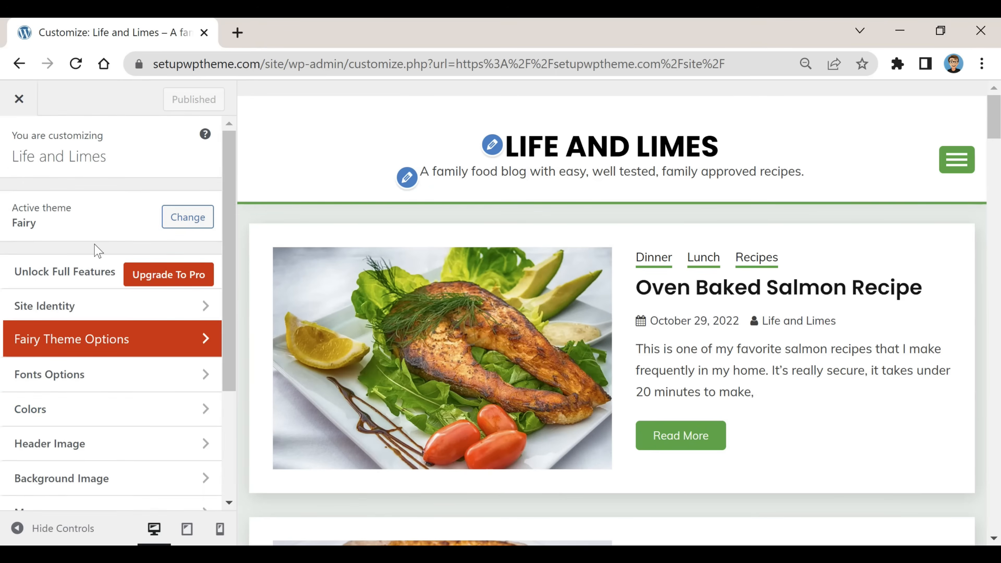
left_click(75, 312)
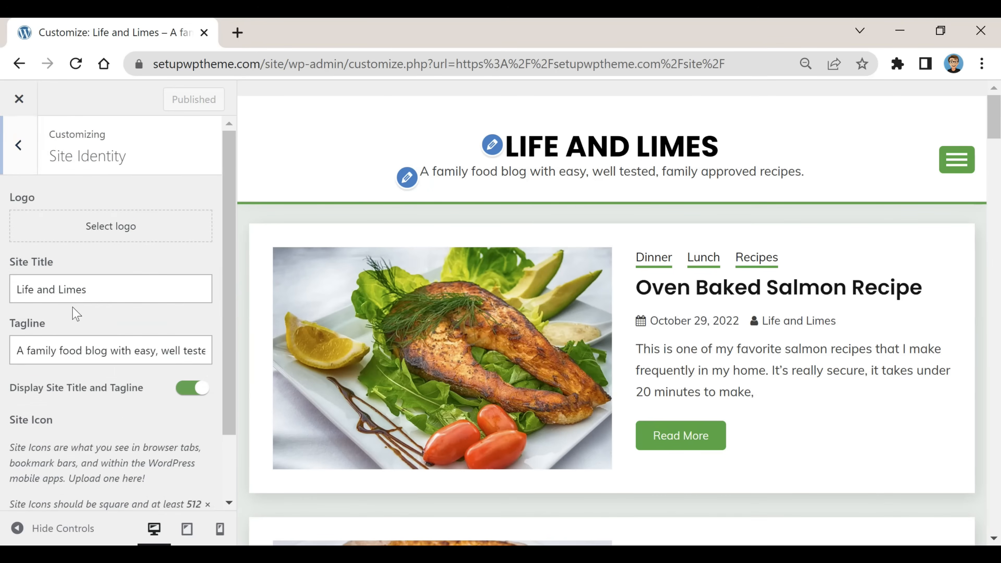
scroll(130, 312, "down", 2)
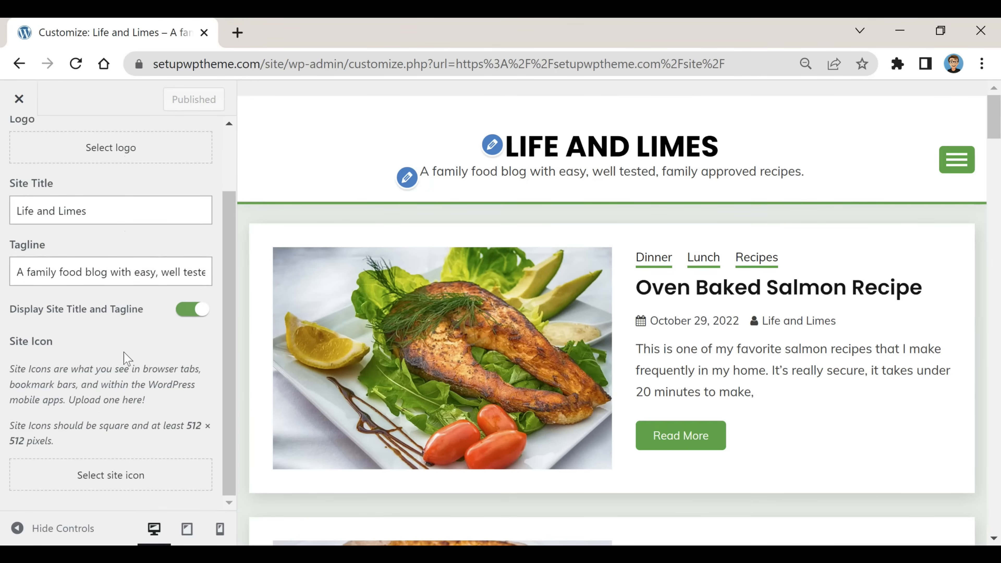
left_click(193, 310)
left_click(198, 311)
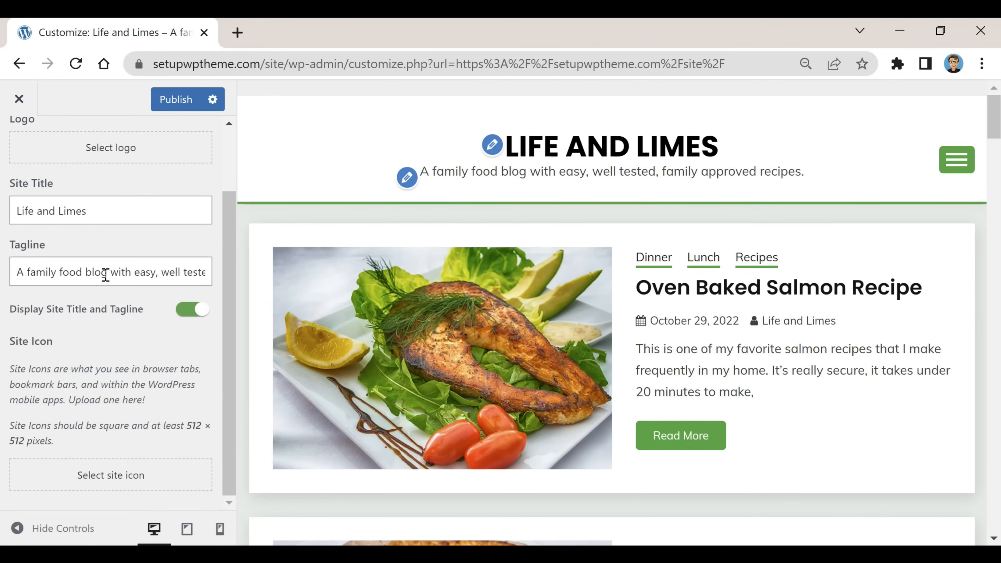
scroll(34, 197, "up", 2)
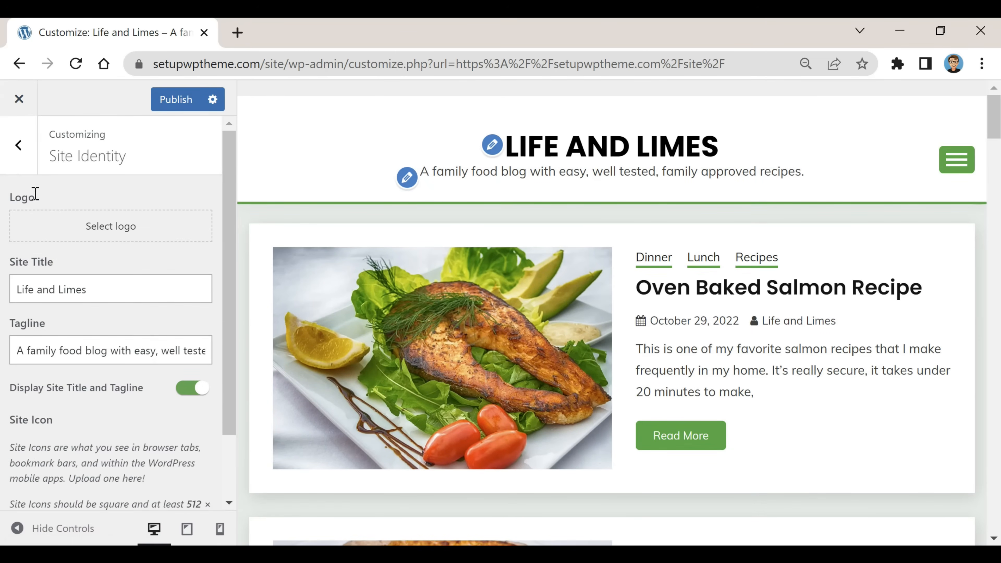
Look through the Fairy Theme Options, Header Image and Background Image settings in the customizer without changing them.
left_click(18, 145)
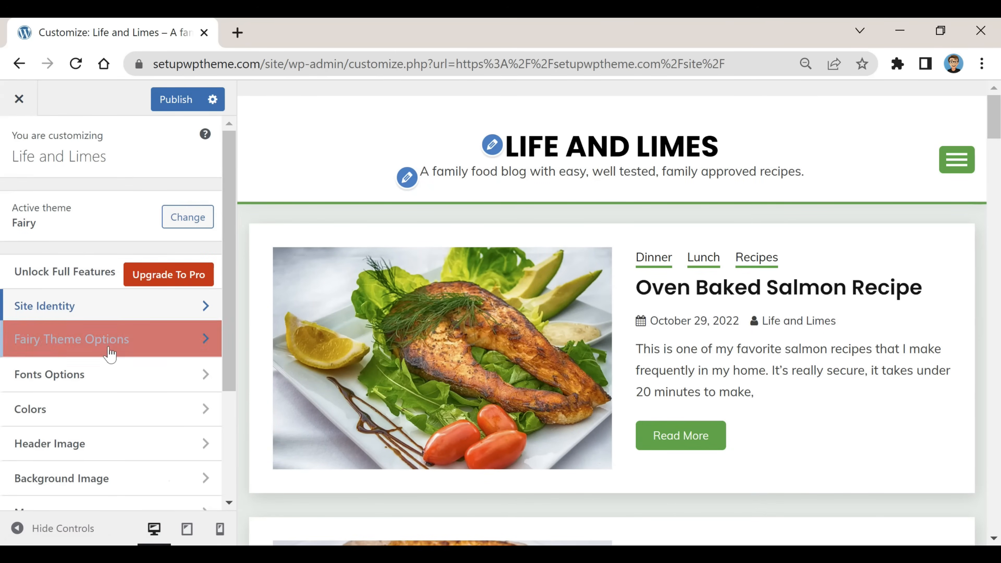
left_click(105, 340)
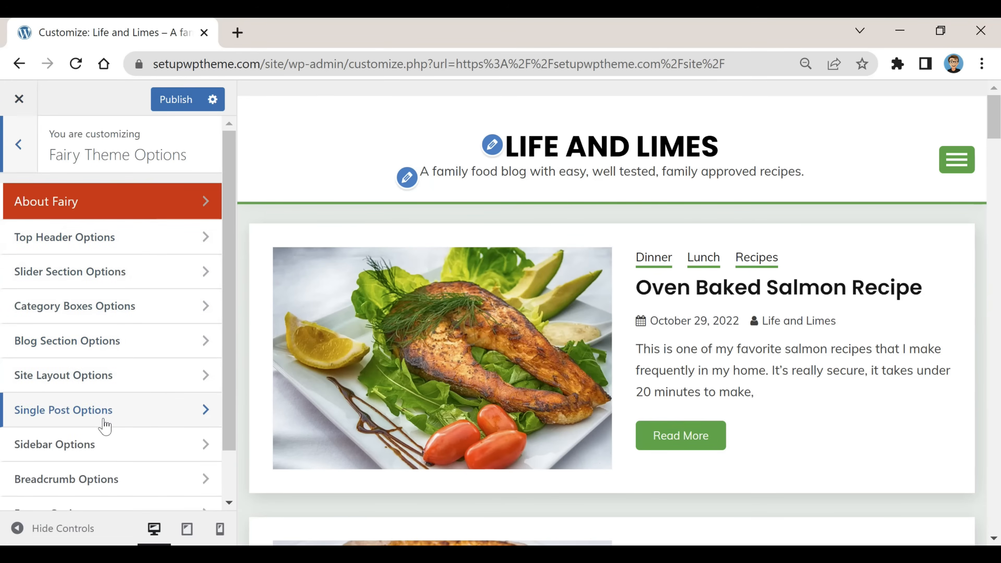
scroll(100, 425, "down", 2)
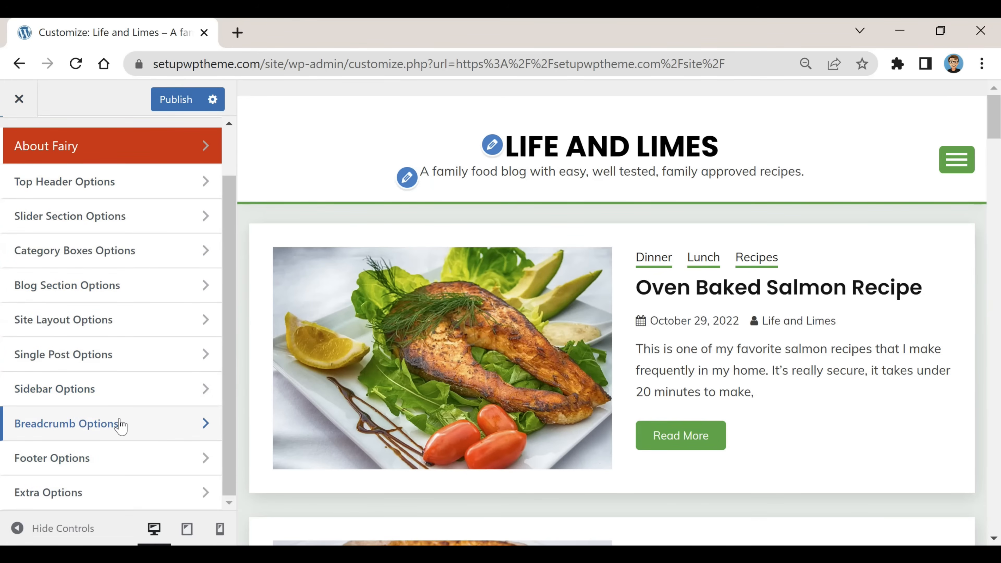
scroll(120, 424, "up", 2)
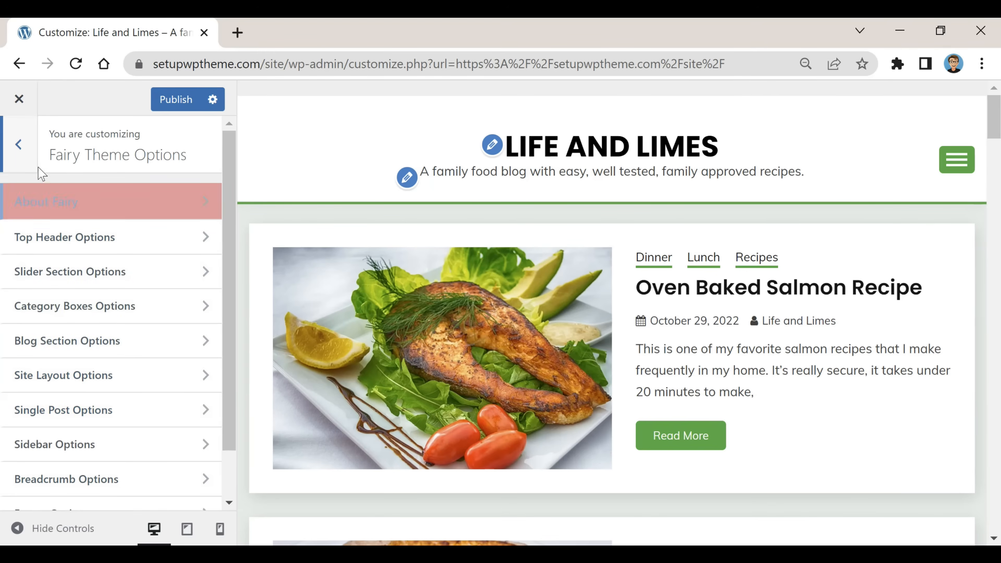
left_click(18, 145)
scroll(106, 347, "down", 3)
left_click(101, 294)
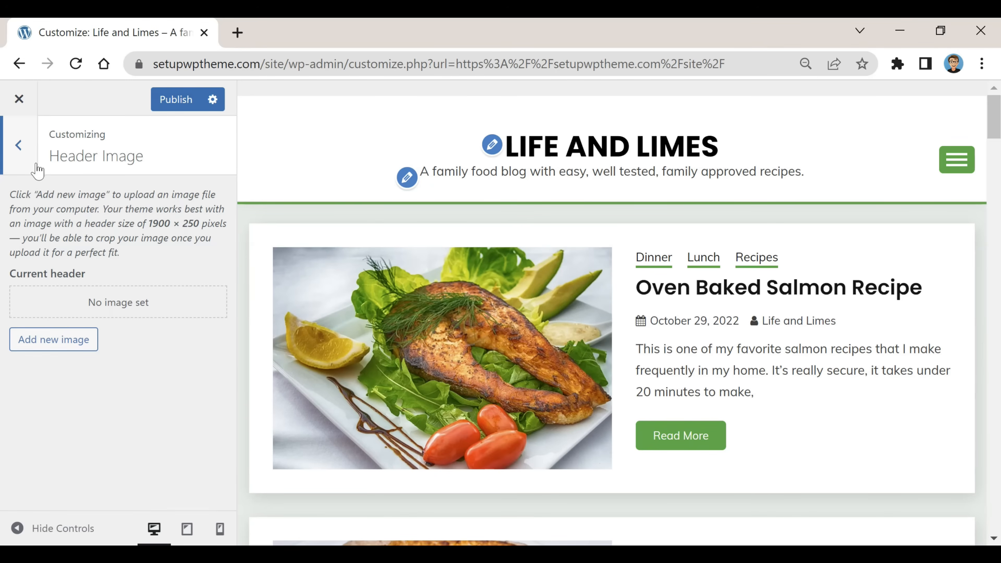
left_click(18, 145)
left_click(158, 331)
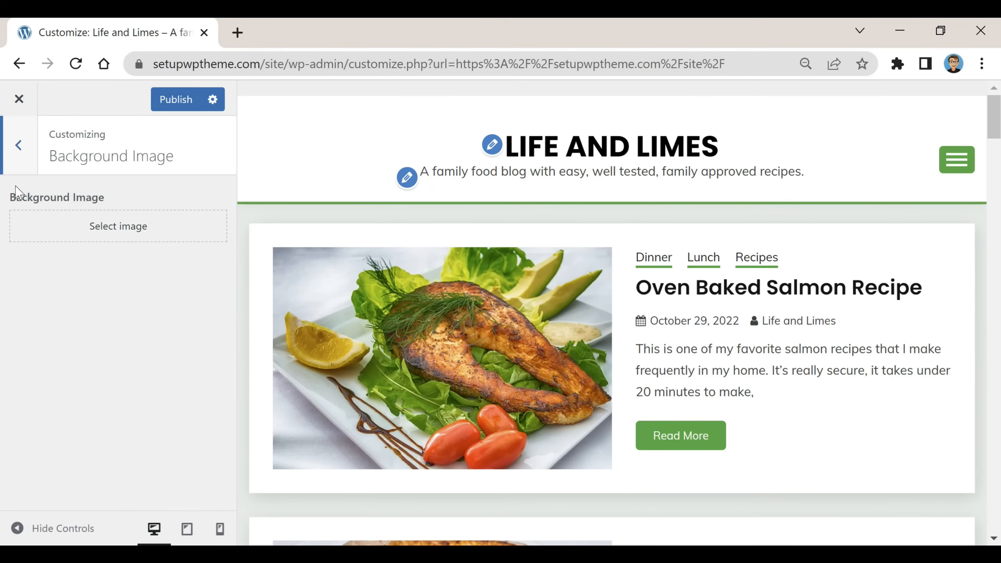
left_click(16, 169)
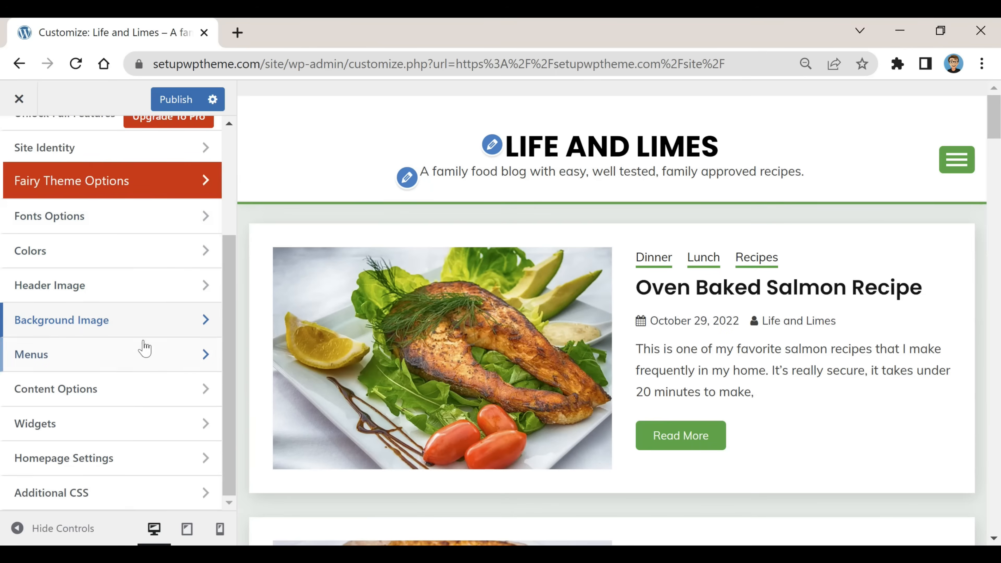
Turn off Display date for posts in the Content Options, and toggle Display categories off and back on.
left_click(116, 402)
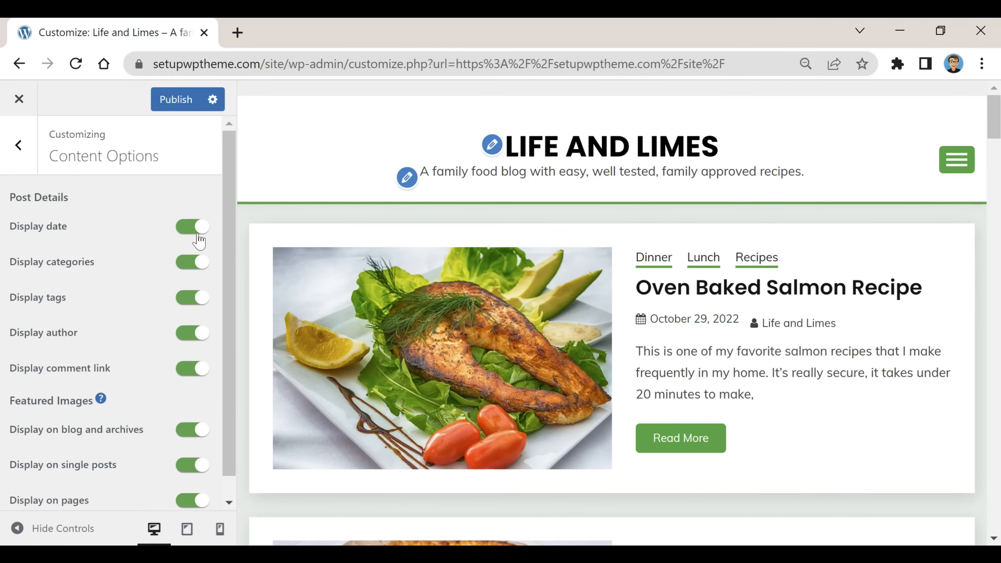
left_click(199, 241)
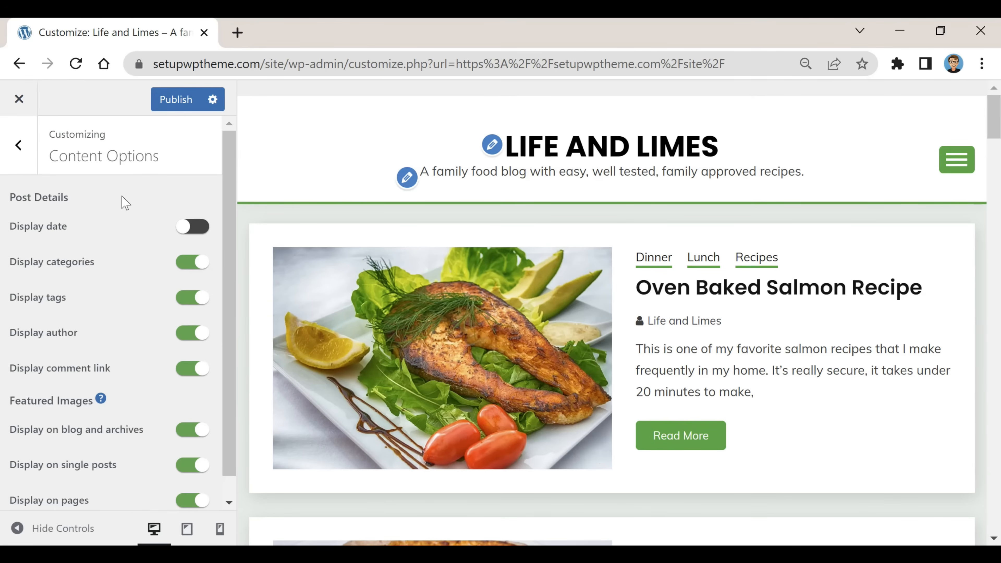
left_click(197, 263)
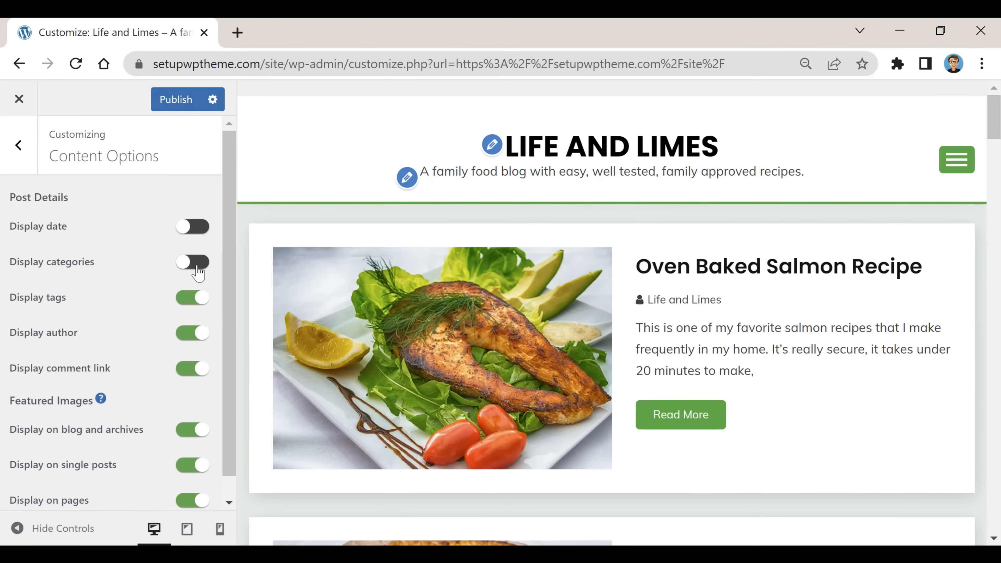
left_click(197, 272)
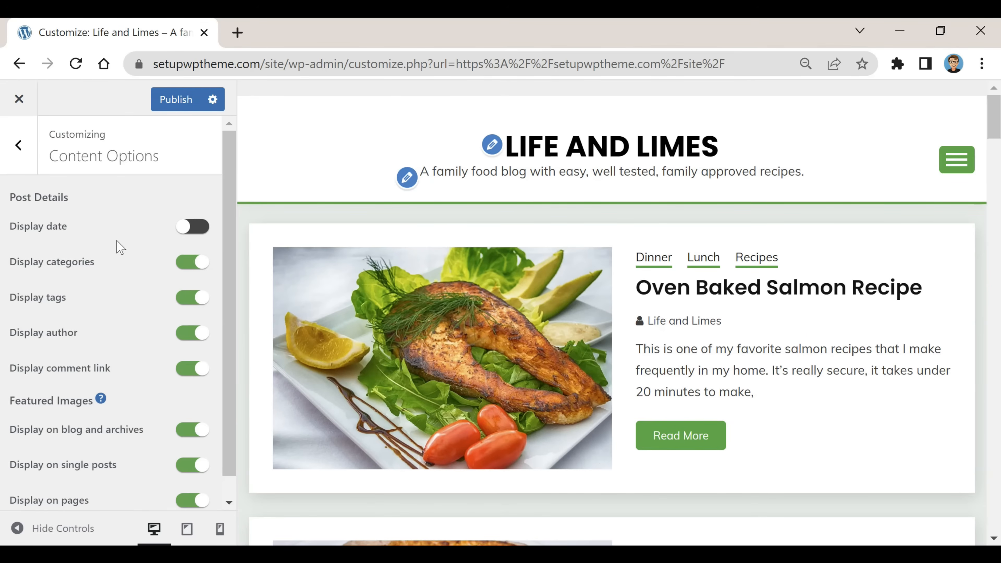
Try hiding the author in the post details, restore it and leave the Content Options.
scroll(139, 232, "down", 1)
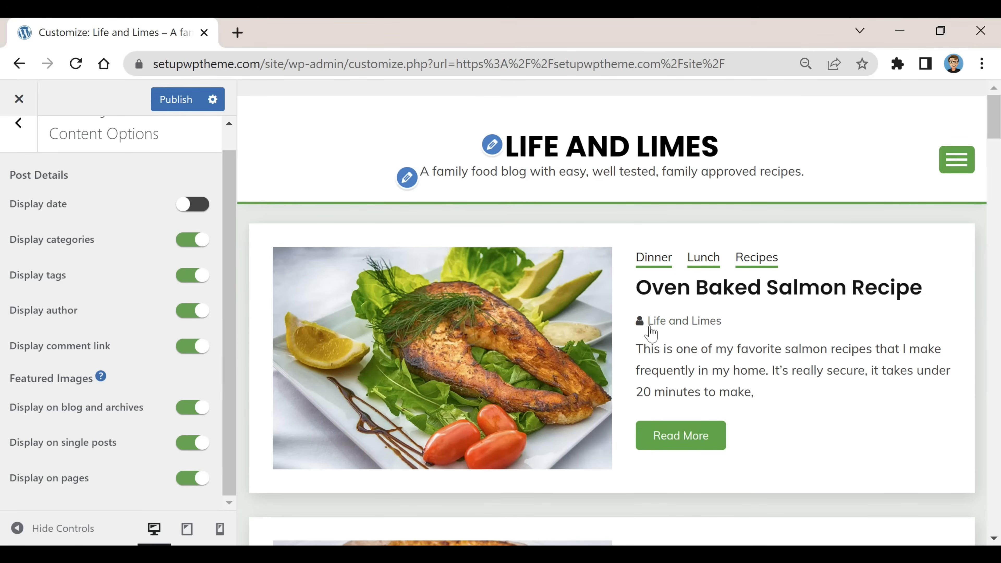
left_click(189, 317)
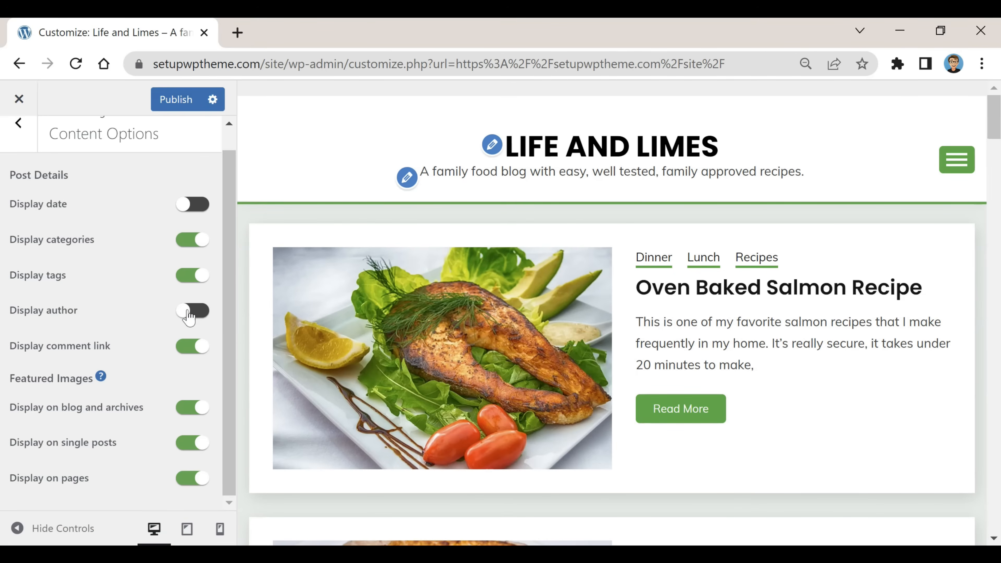
left_click(189, 312)
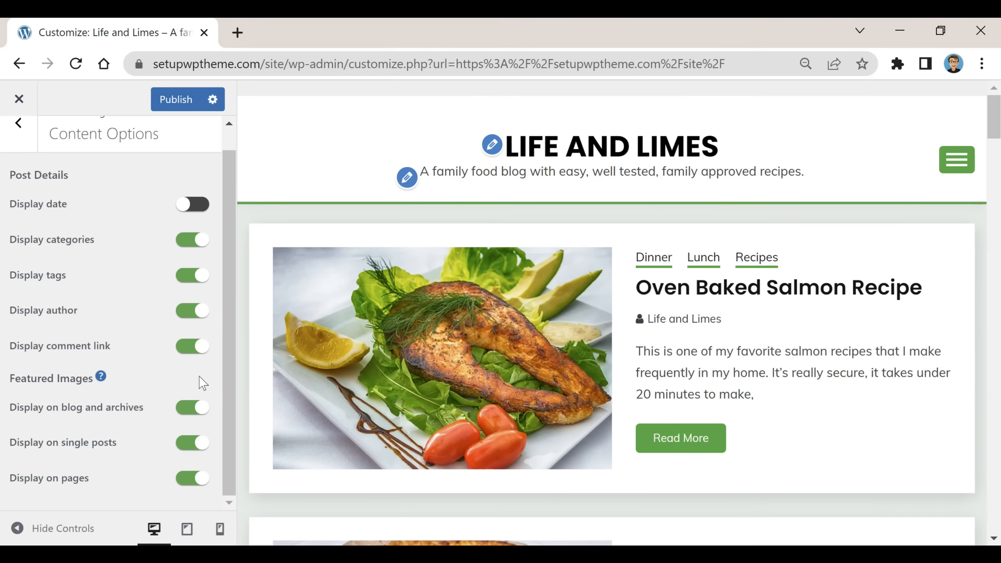
left_click(200, 321)
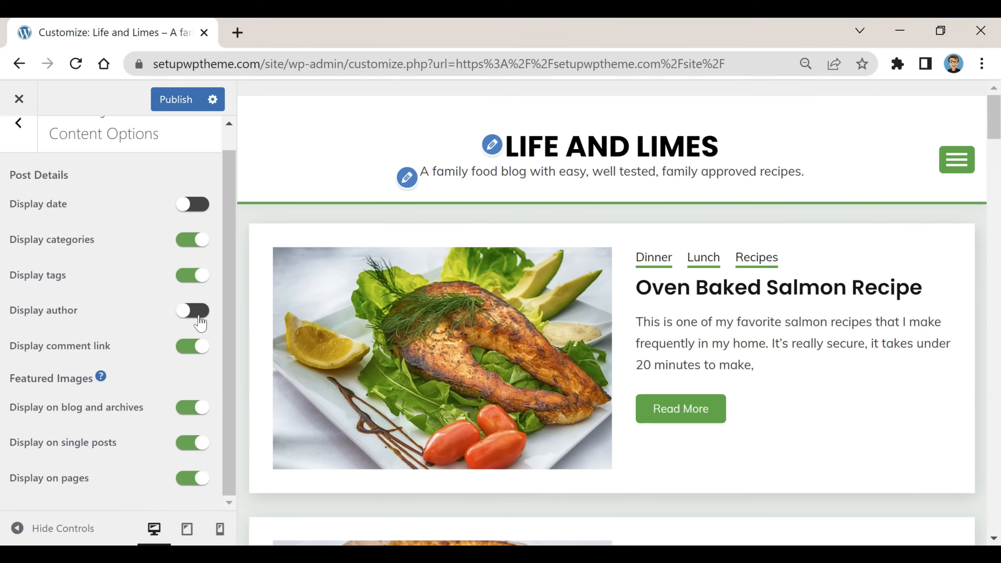
left_click(199, 317)
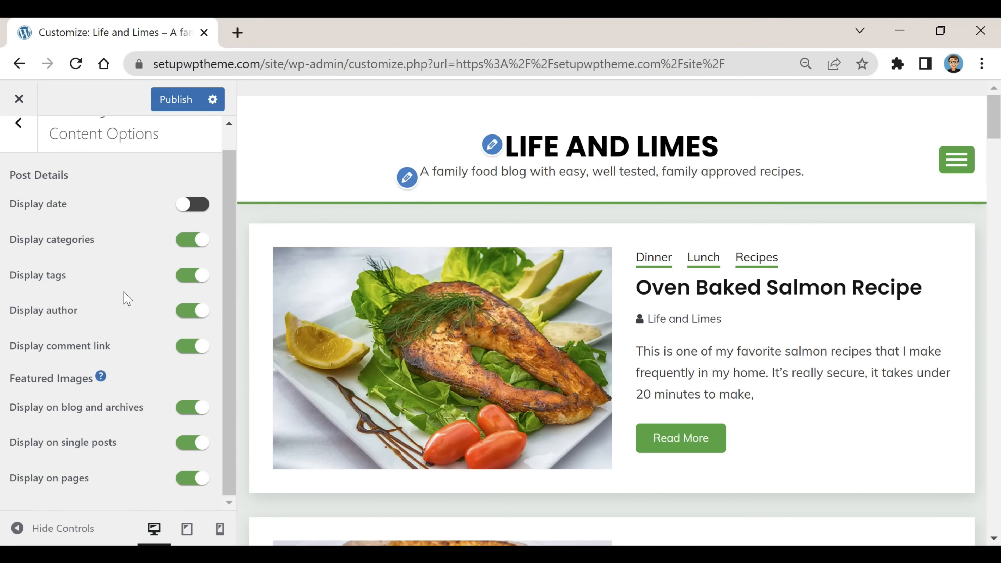
left_click(20, 125)
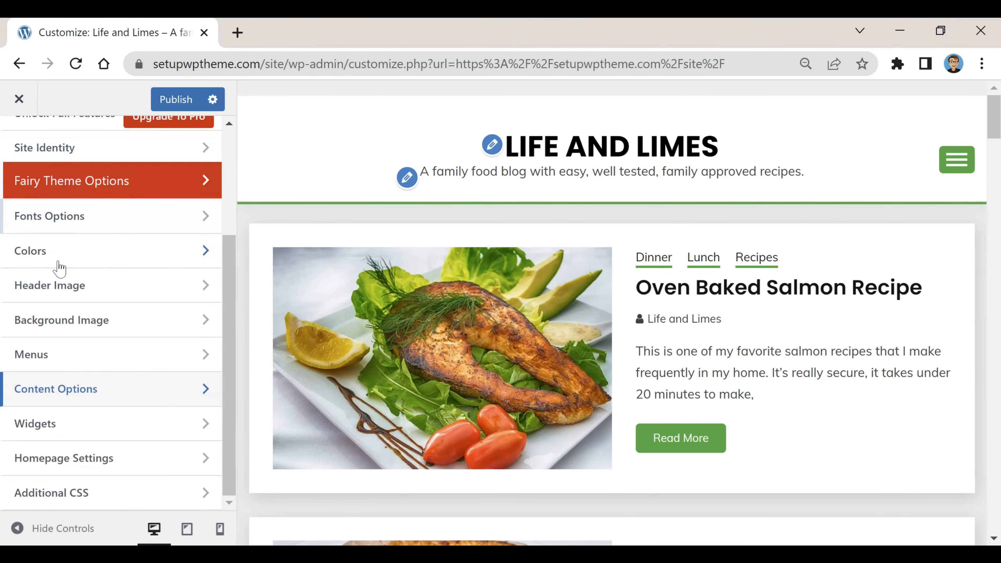
Check the Homepage Settings and publish the customizer changes.
left_click(123, 469)
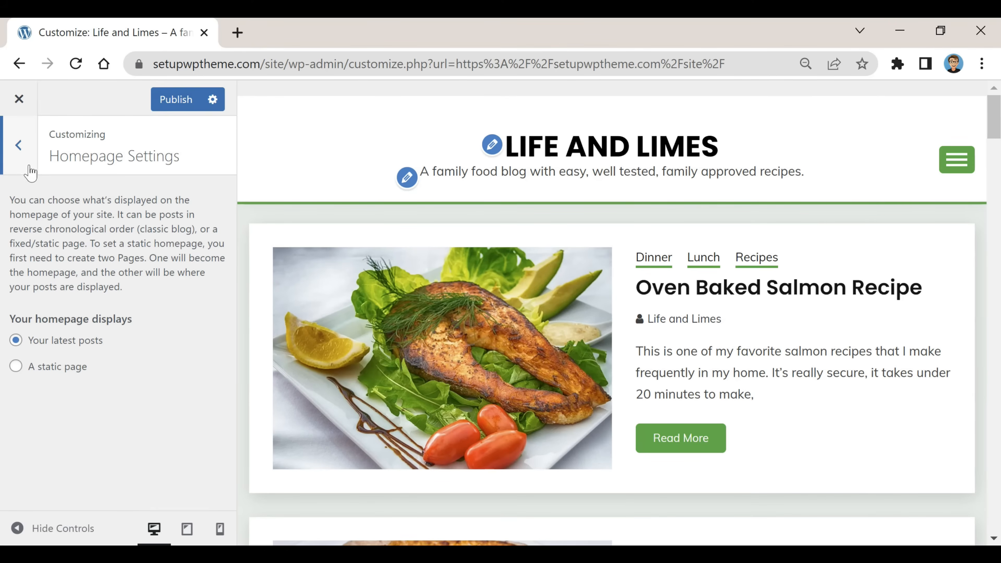
left_click(23, 154)
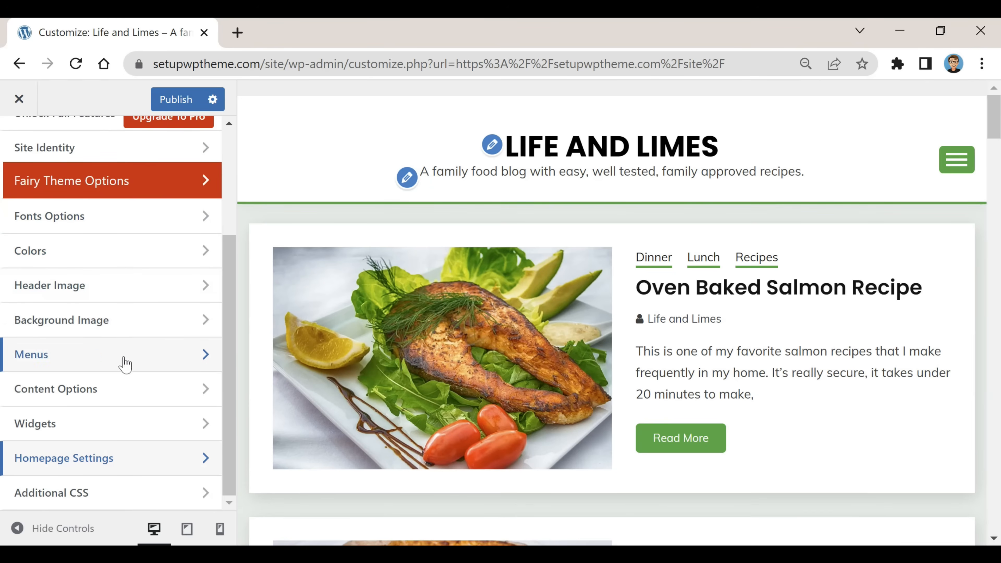
scroll(134, 380, "up", 3)
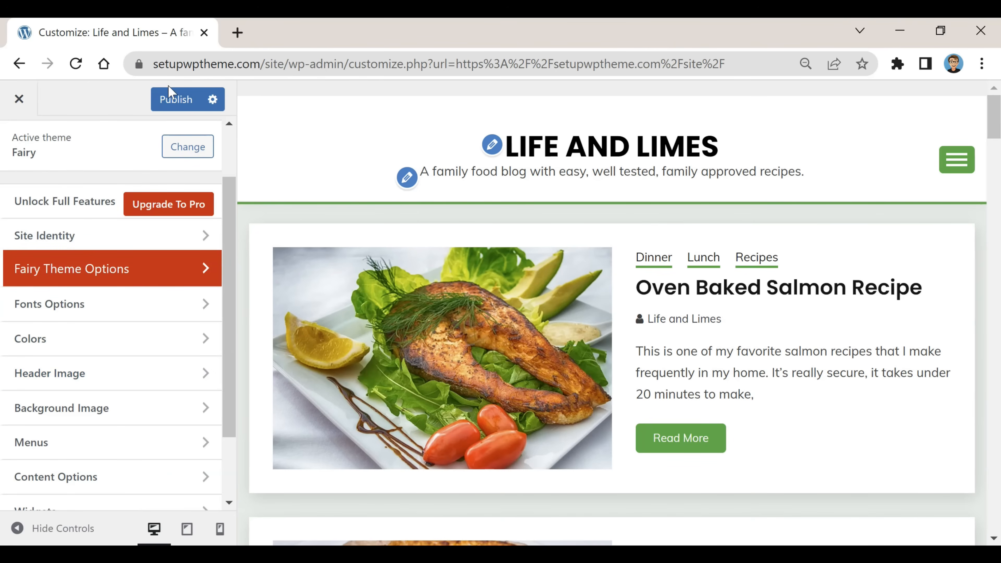
left_click(176, 103)
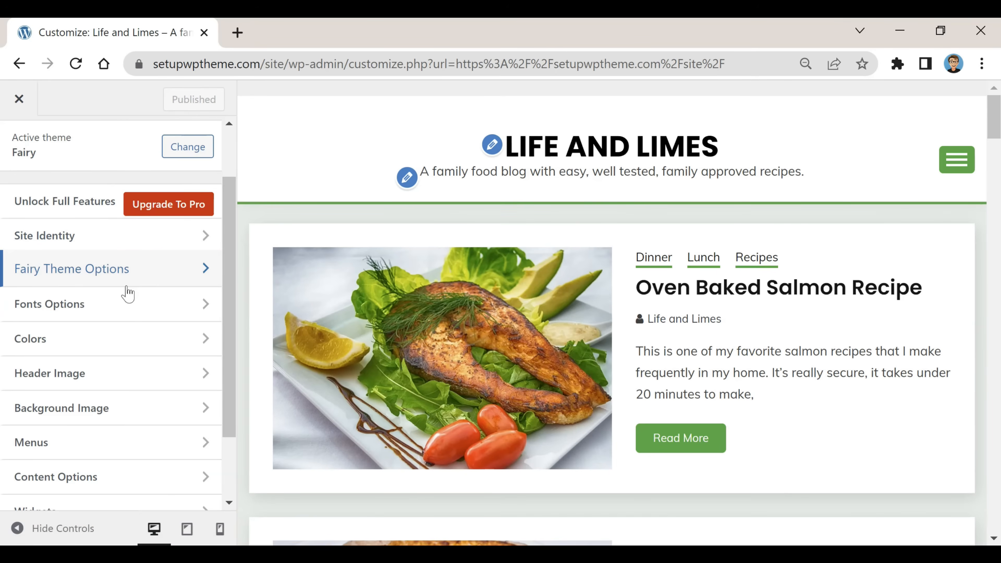
Close the customizer and look over the live home page's recipe posts and sidebar ads.
left_click(19, 101)
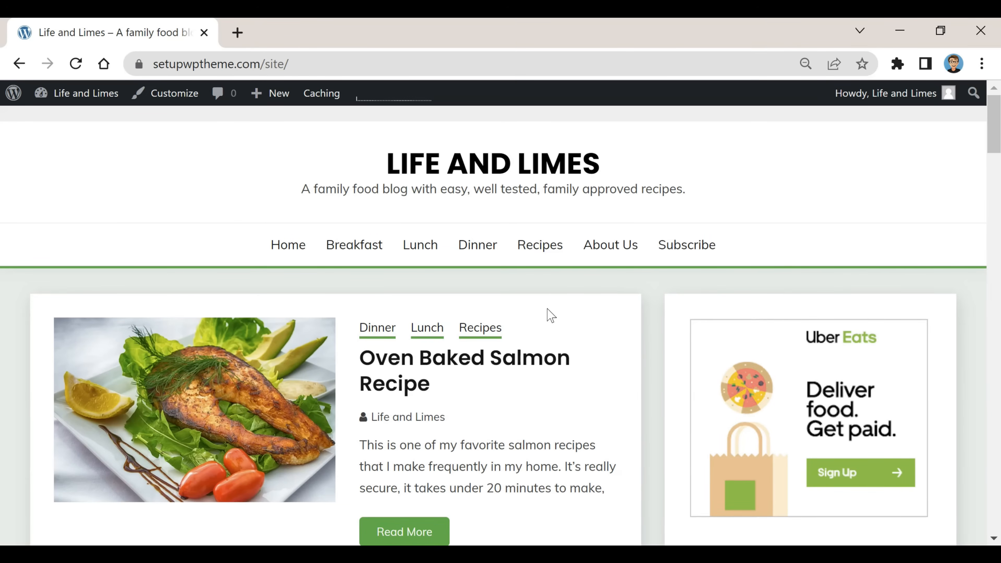
scroll(524, 319, "down", 2)
scroll(531, 325, "down", 8)
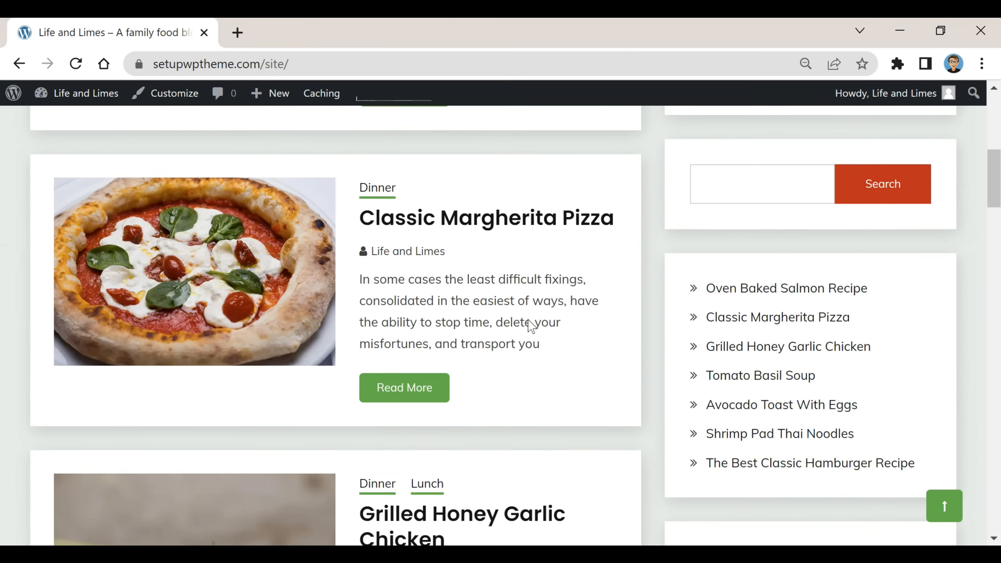
scroll(530, 323, "down", 8)
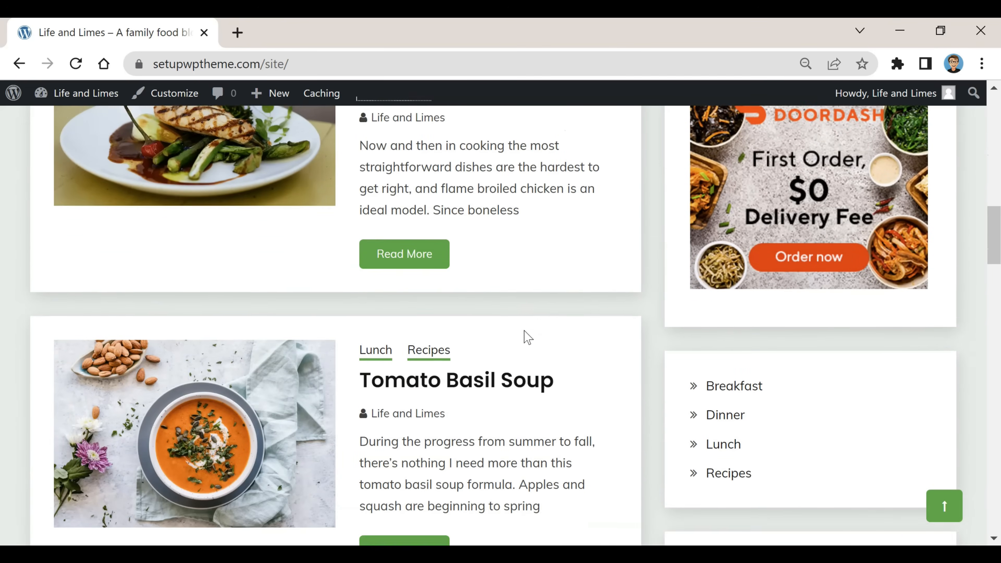
scroll(527, 337, "down", 8)
scroll(528, 339, "up", 6)
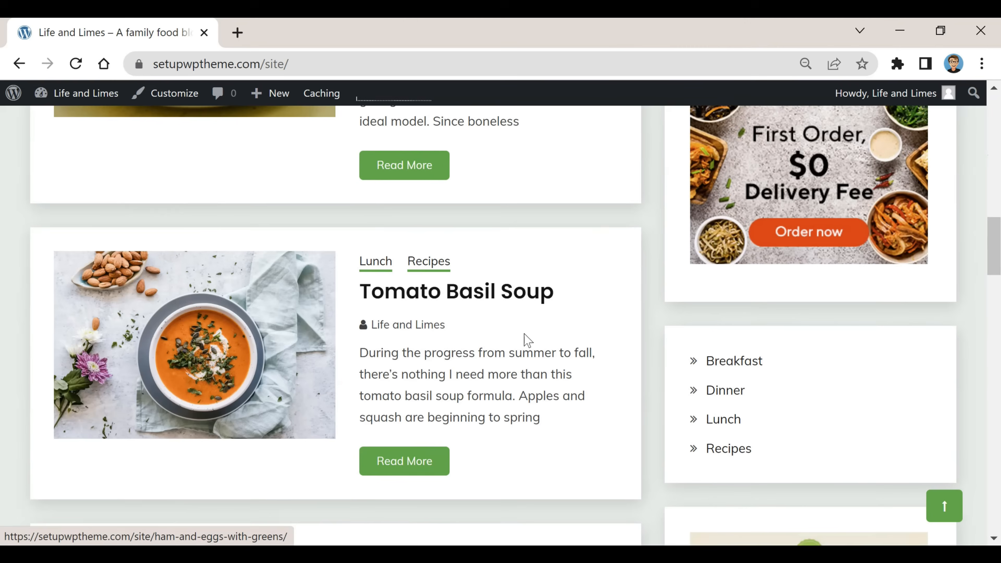
scroll(528, 339, "up", 18)
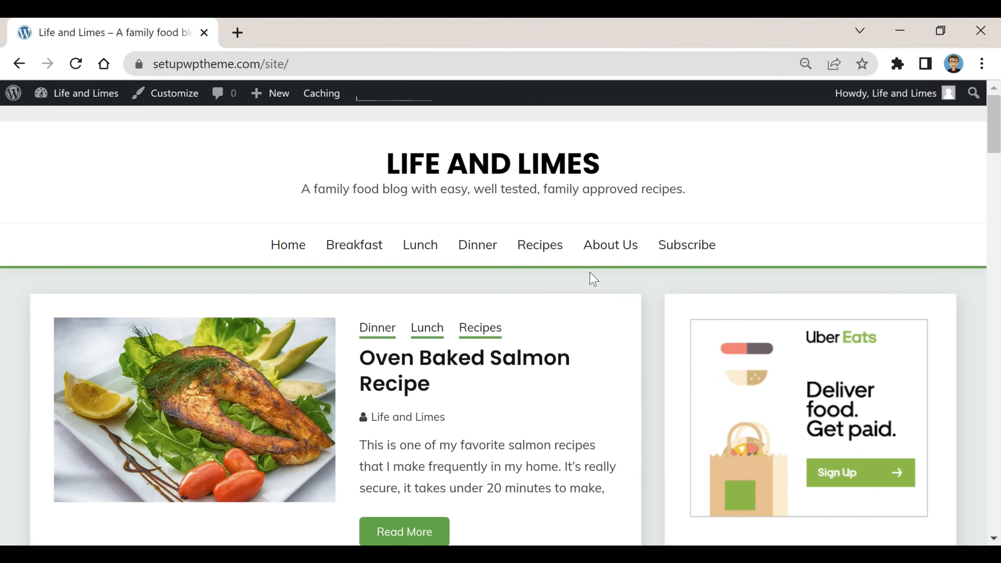
Go to the site's dashboard and review the list of installed plugins.
mouse_move(60, 97)
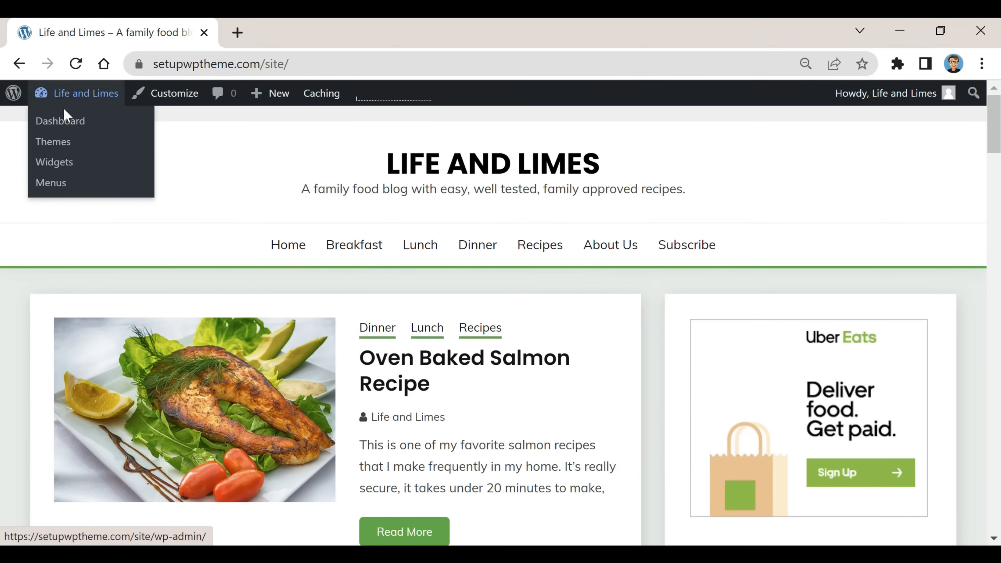
left_click(67, 121)
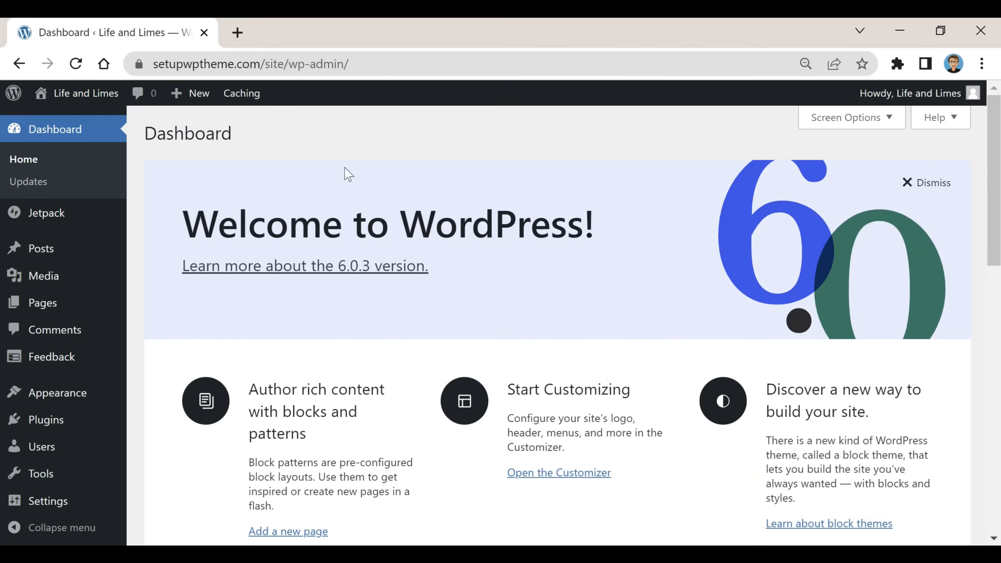
left_click(36, 427)
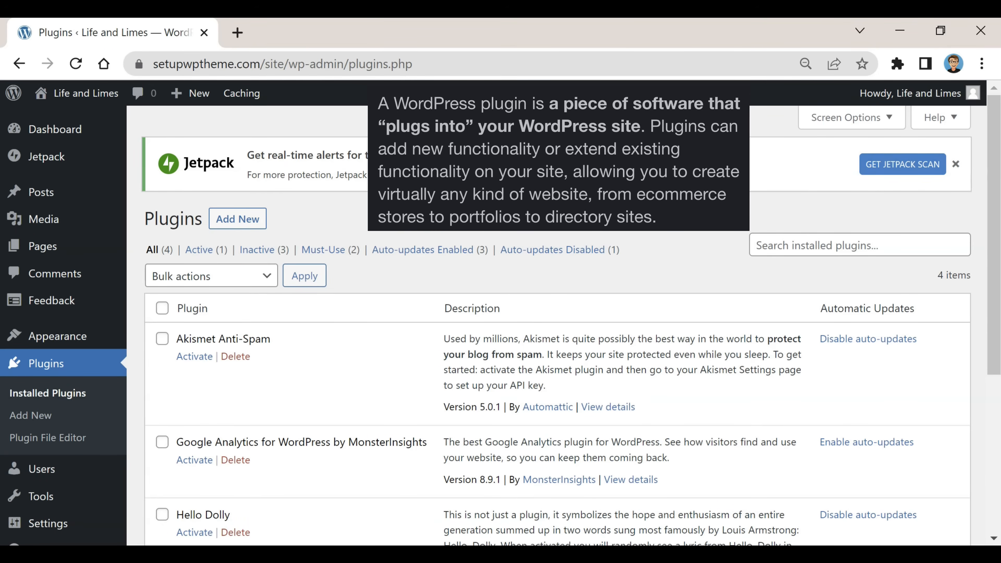
scroll(537, 249, "down", 2)
scroll(536, 248, "down", 2)
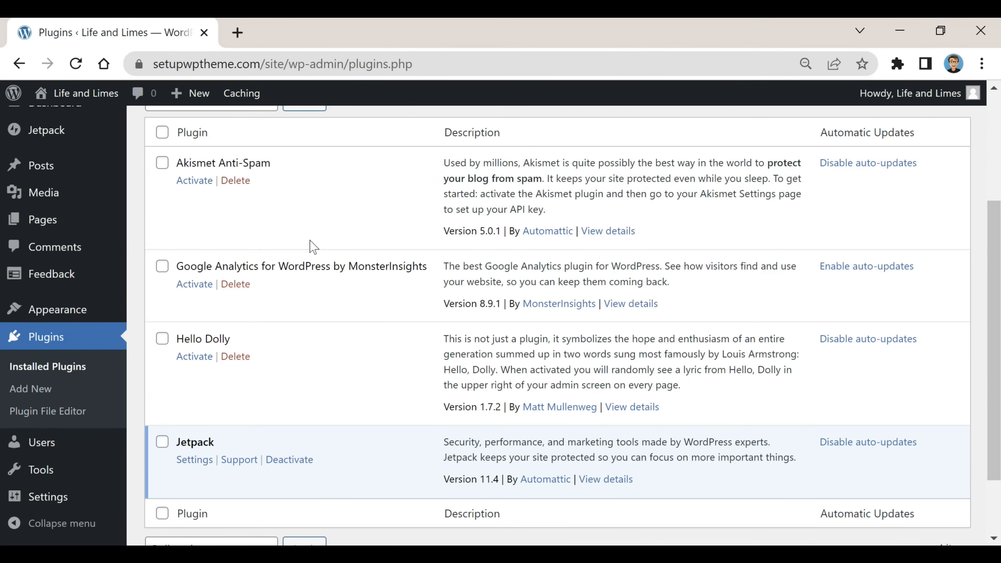
scroll(351, 242, "up", 5)
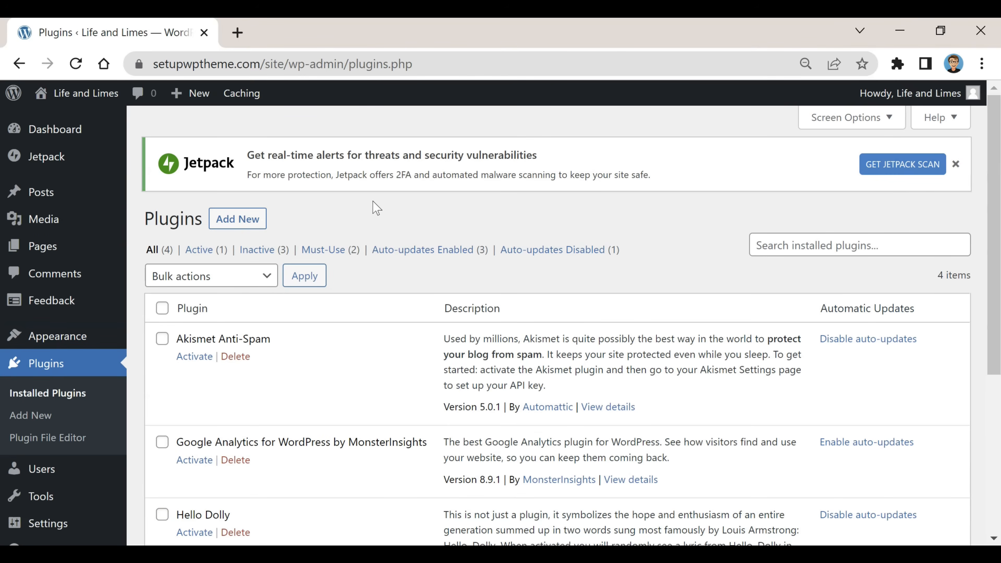
Start adding a new plugin and browse the popular plugins on offer.
left_click(241, 223)
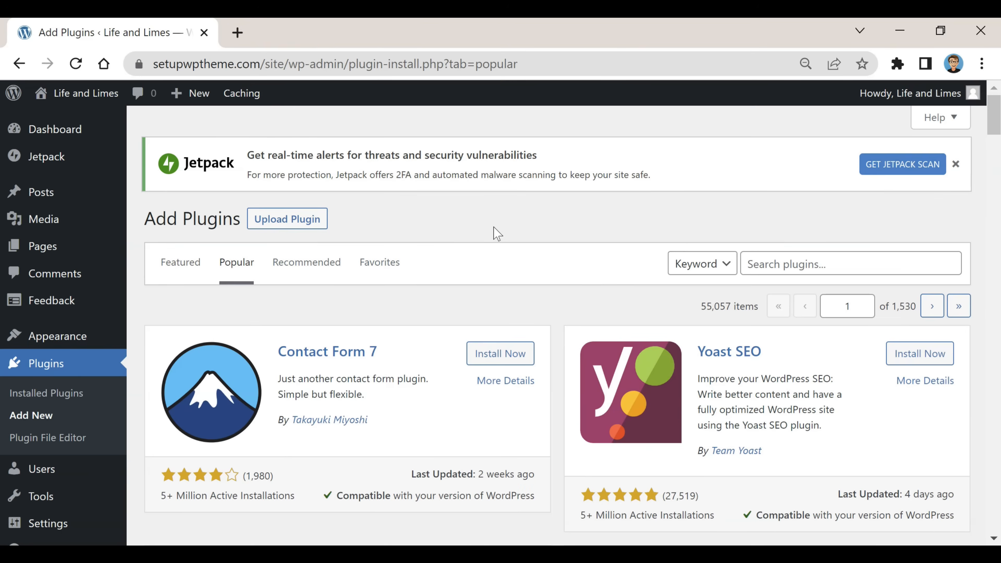
scroll(497, 233, "down", 5)
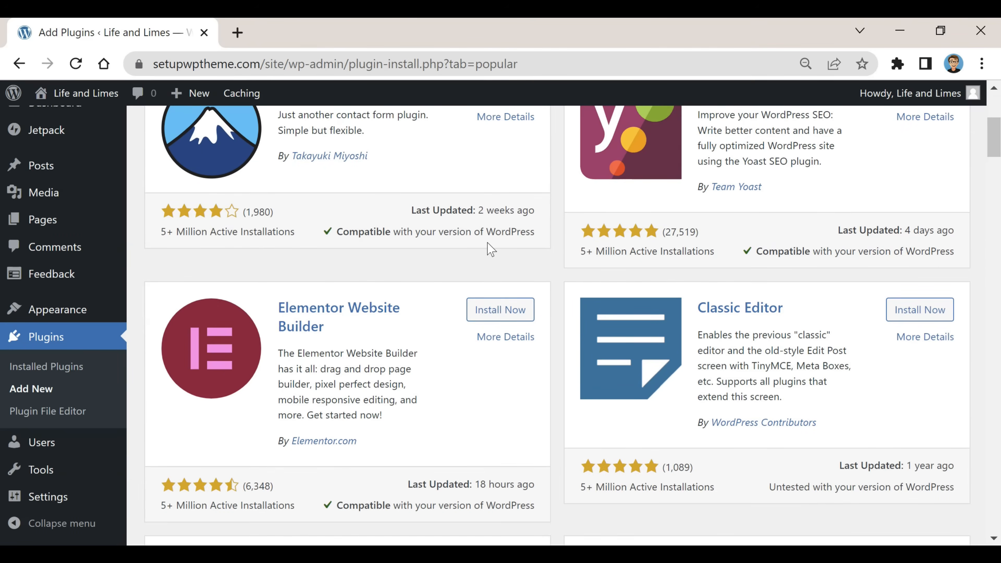
scroll(490, 248, "down", 5)
scroll(544, 217, "down", 8)
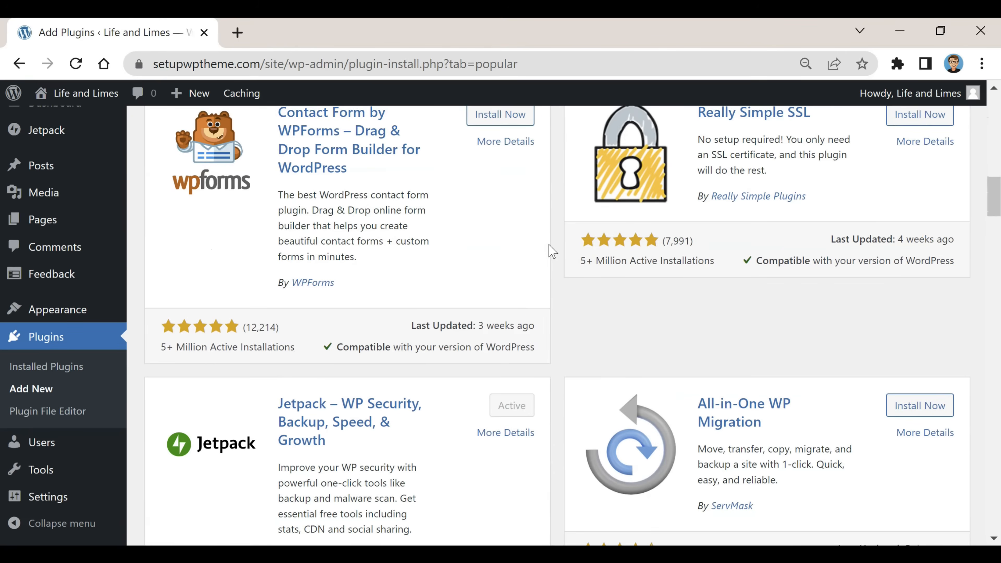
scroll(552, 251, "down", 4)
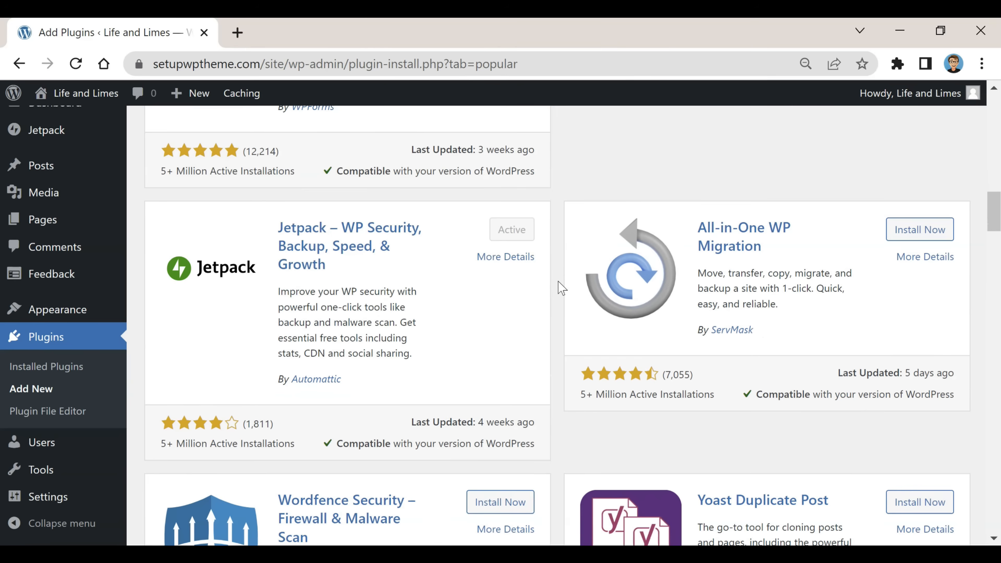
Look through the popular plugins further down the list and return to the plugin search.
scroll(561, 288, "down", 4)
scroll(561, 287, "down", 6)
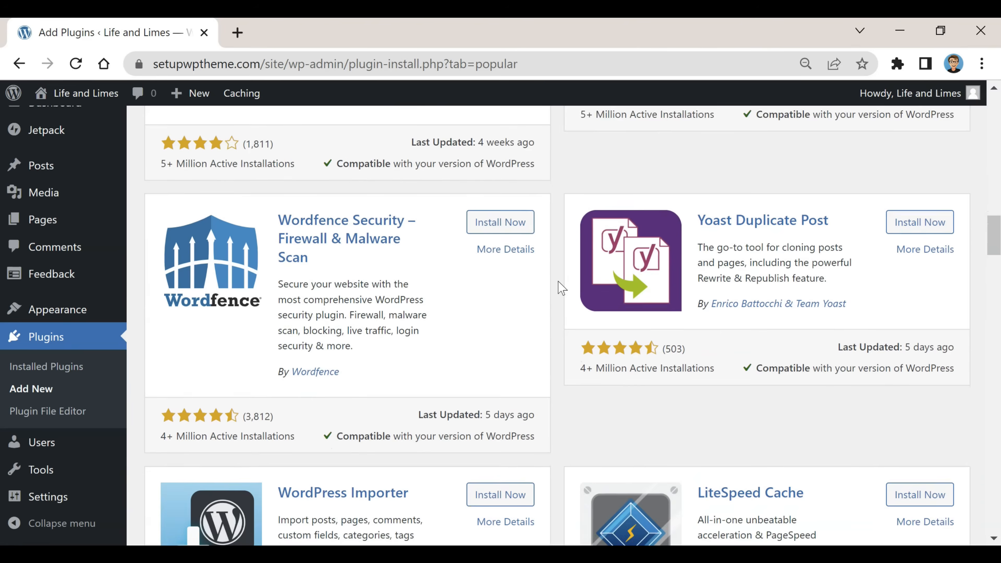
scroll(561, 287, "down", 2)
scroll(561, 287, "down", 12)
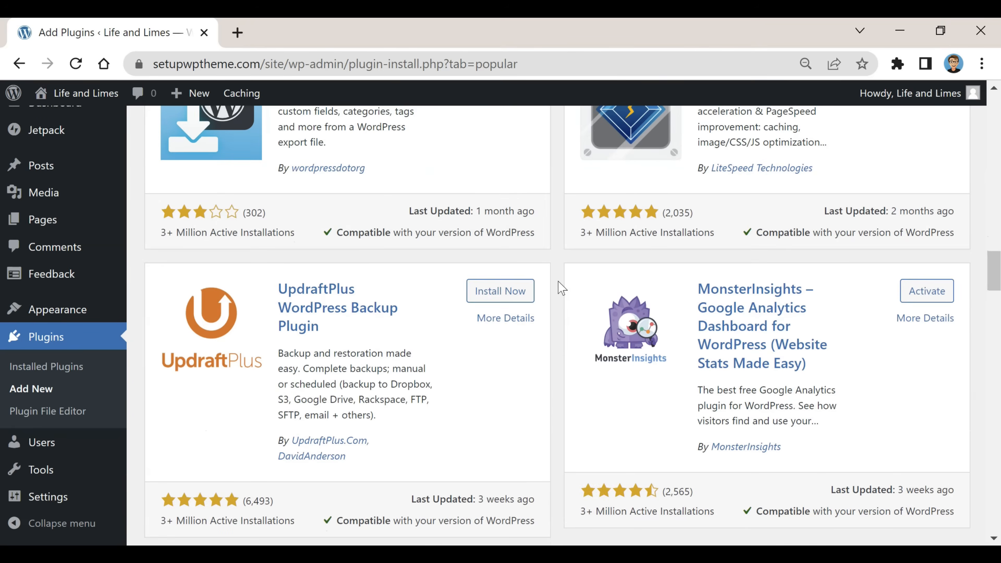
scroll(562, 289, "down", 6)
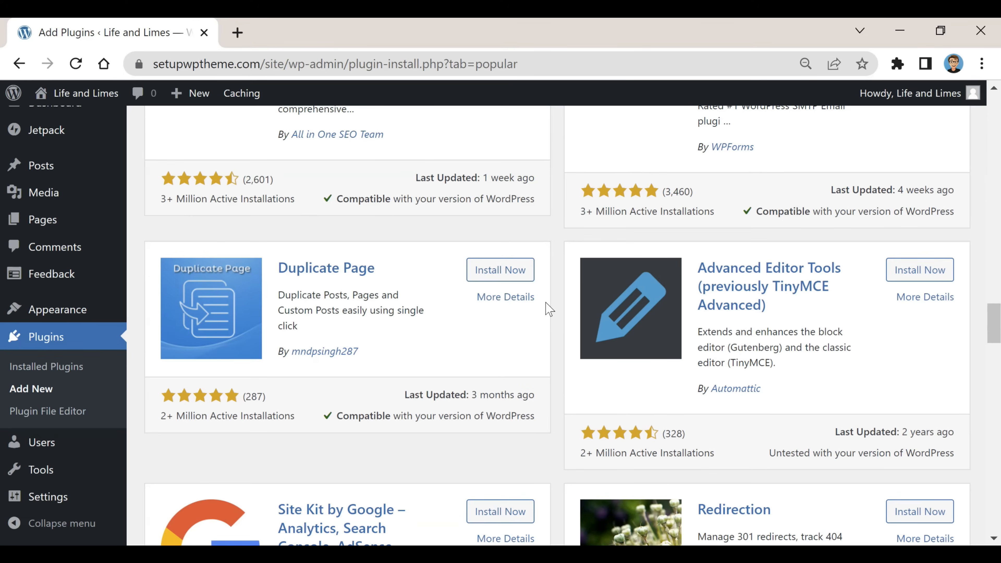
scroll(569, 392, "up", 15)
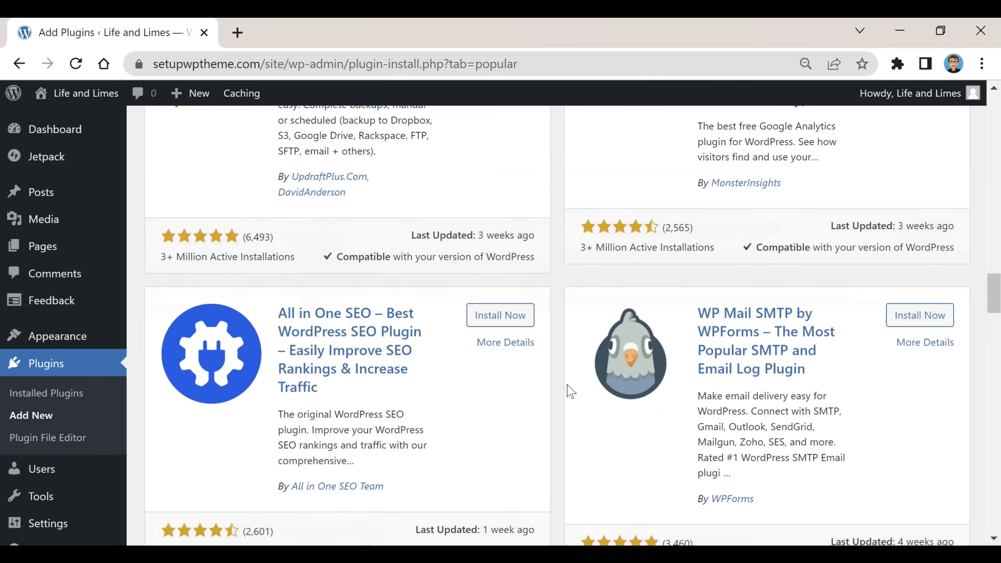
scroll(569, 391, "up", 20)
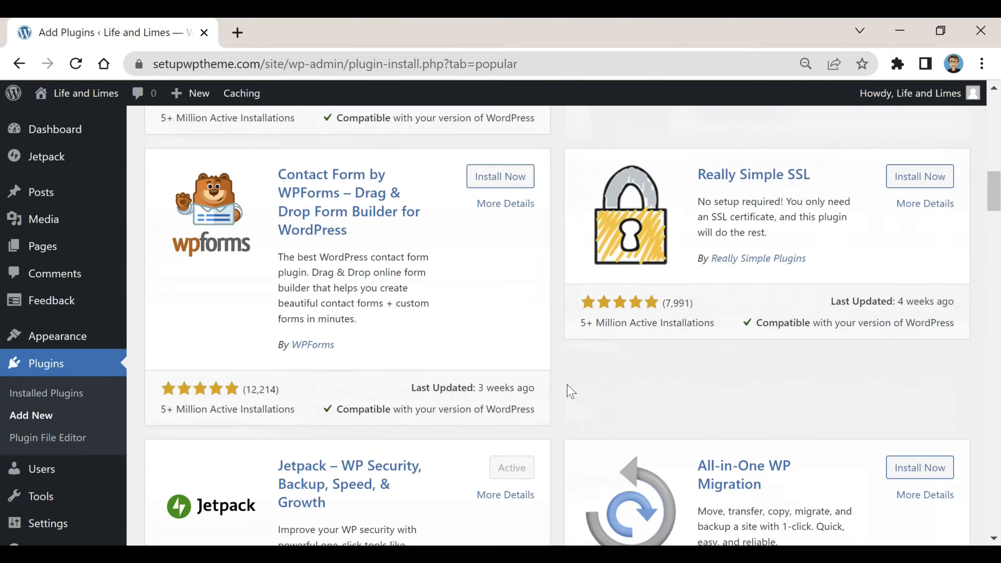
scroll(570, 391, "up", 6)
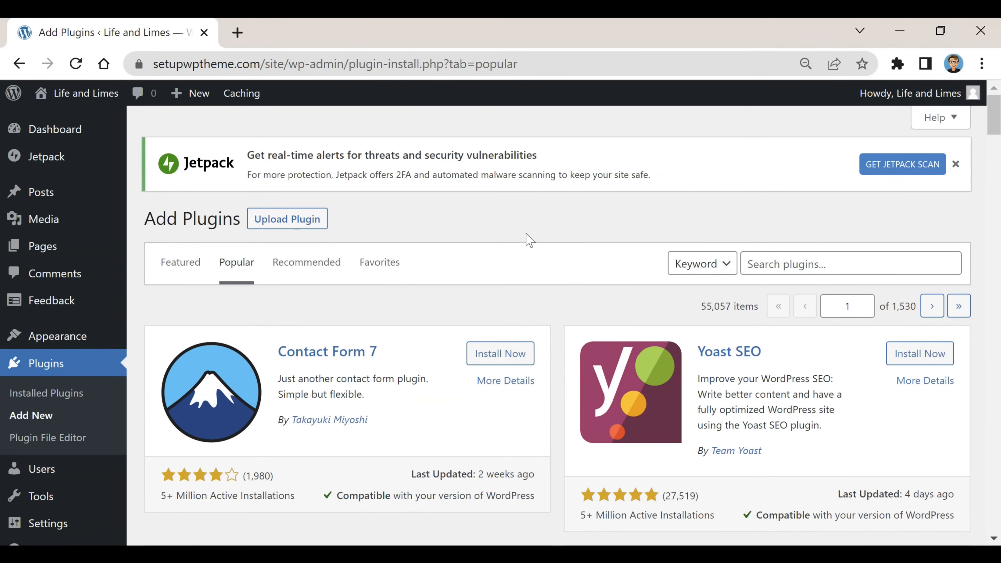
Search the plugin directory for "addtoany", and install and activate AddToAny Share Buttons.
left_click(818, 264)
type("addtoan")
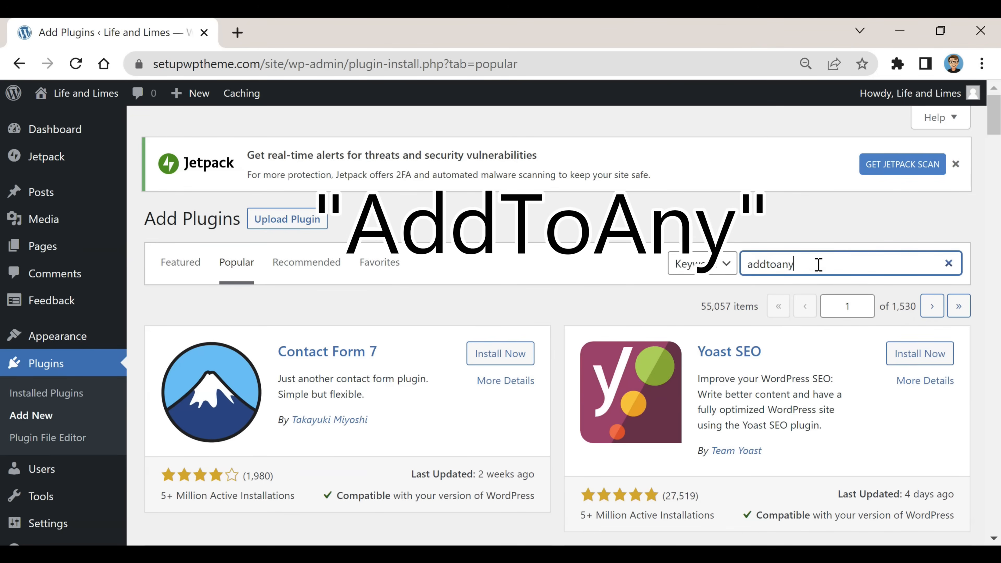
type("y")
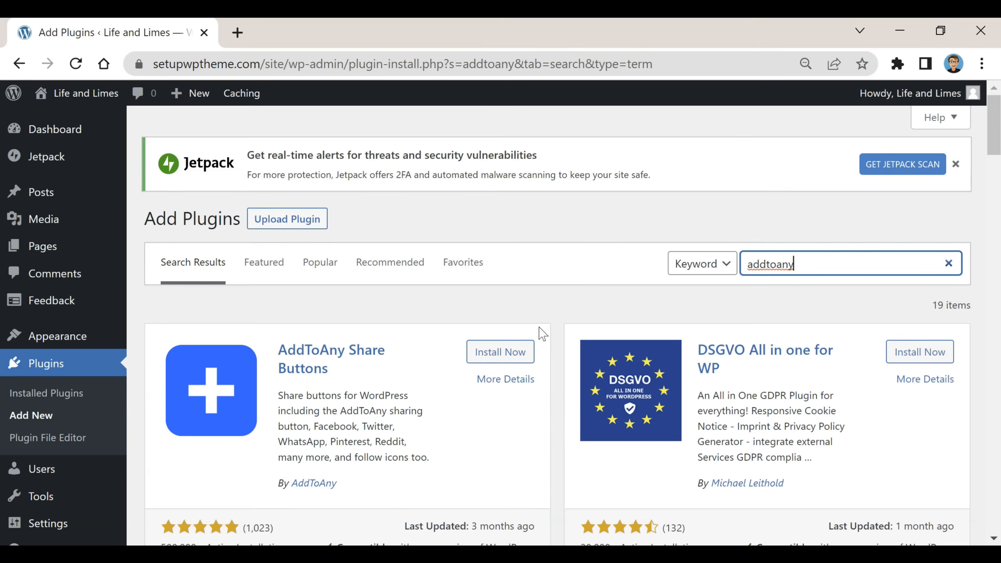
left_click(492, 358)
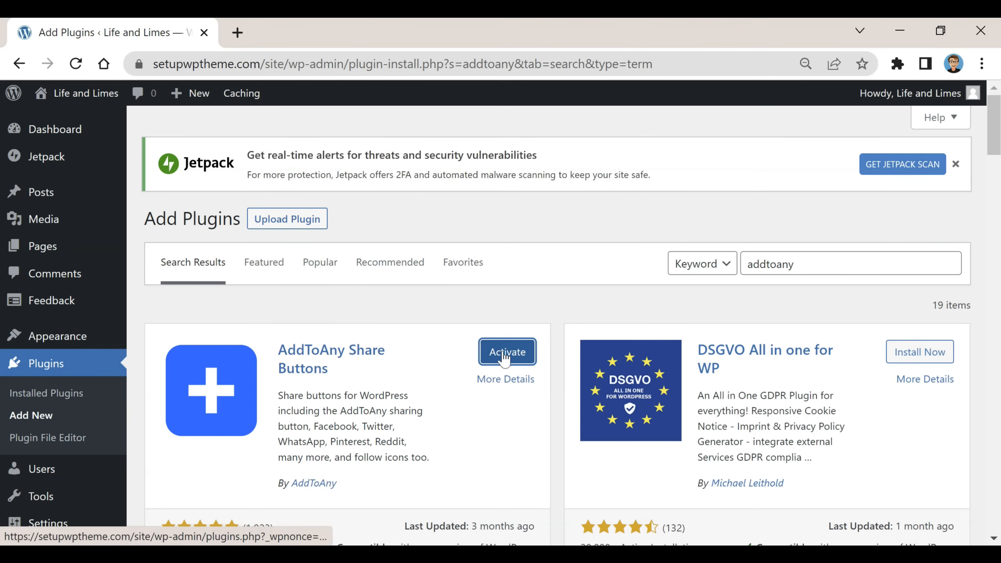
left_click(513, 349)
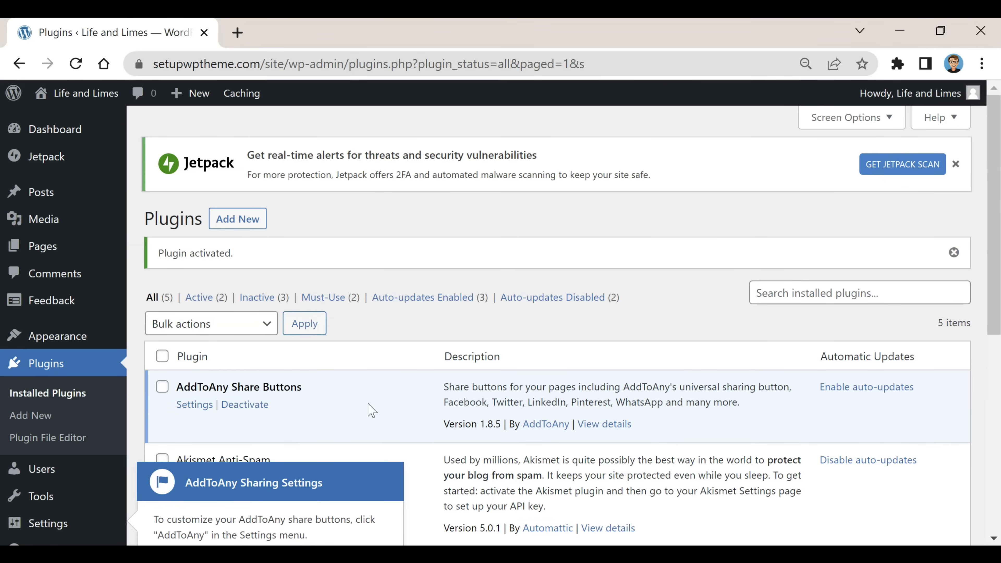
Open the settings of AddToAny Share Buttons and dismiss the sharing settings tip.
left_click(188, 404)
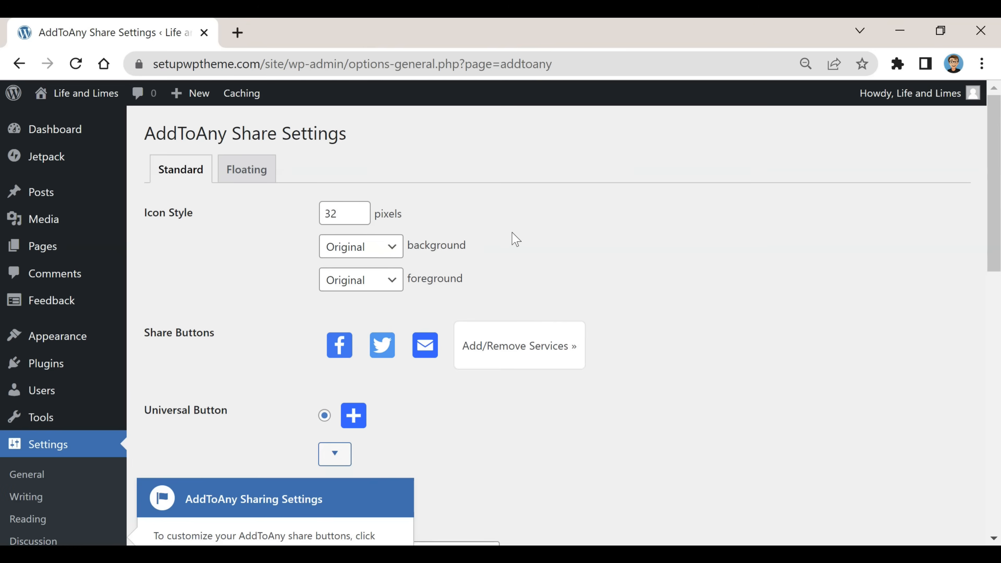
scroll(615, 220, "down", 2)
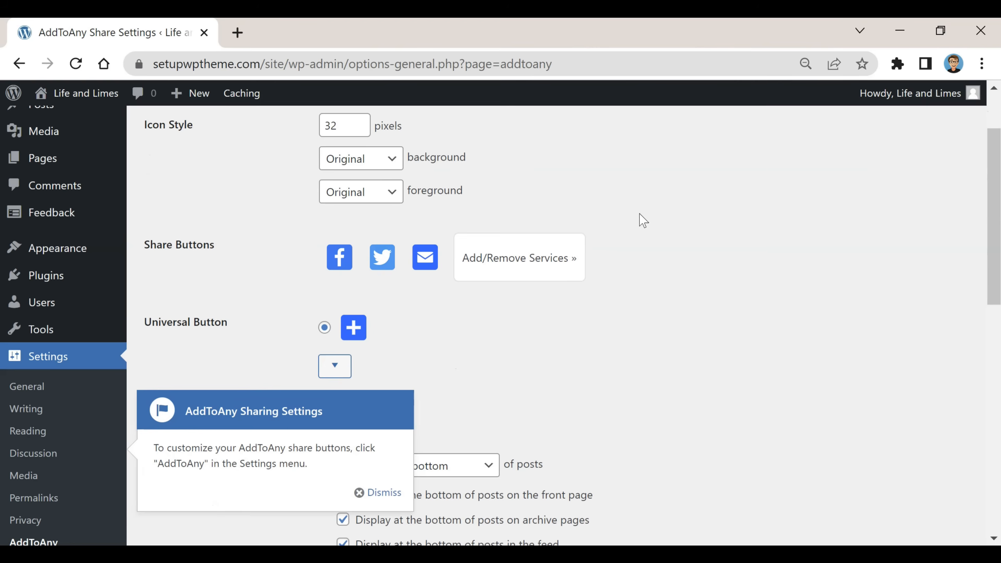
left_click(374, 493)
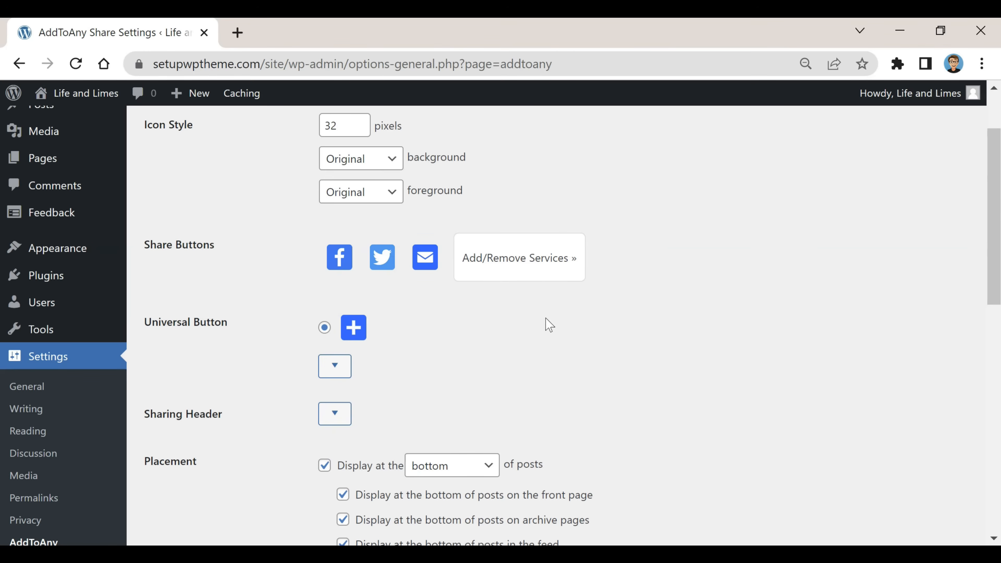
Remove Email from the share button services and add Pinterest and LinkedIn alongside Facebook and Twitter.
left_click(533, 271)
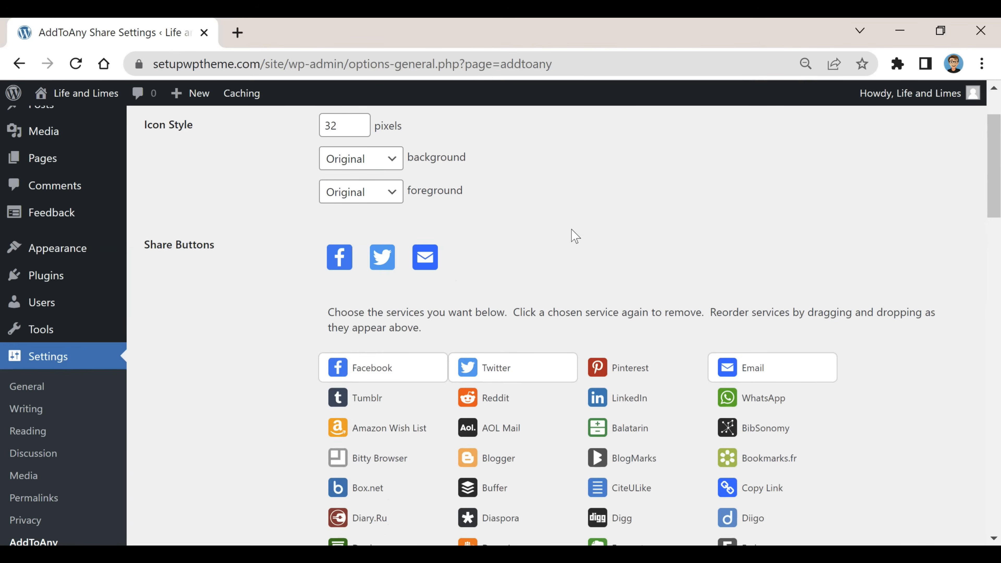
scroll(643, 250, "down", 2)
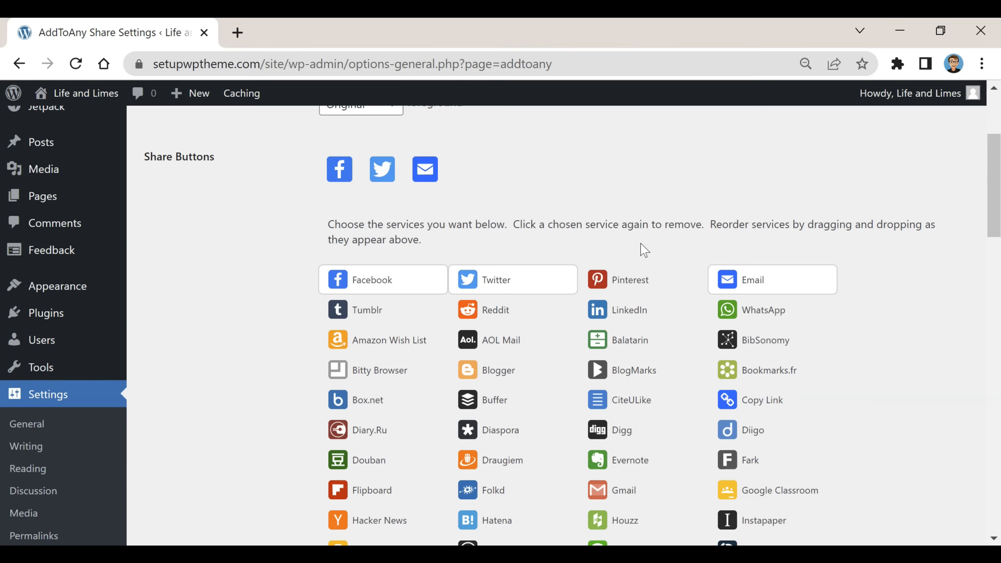
scroll(643, 249, "down", 2)
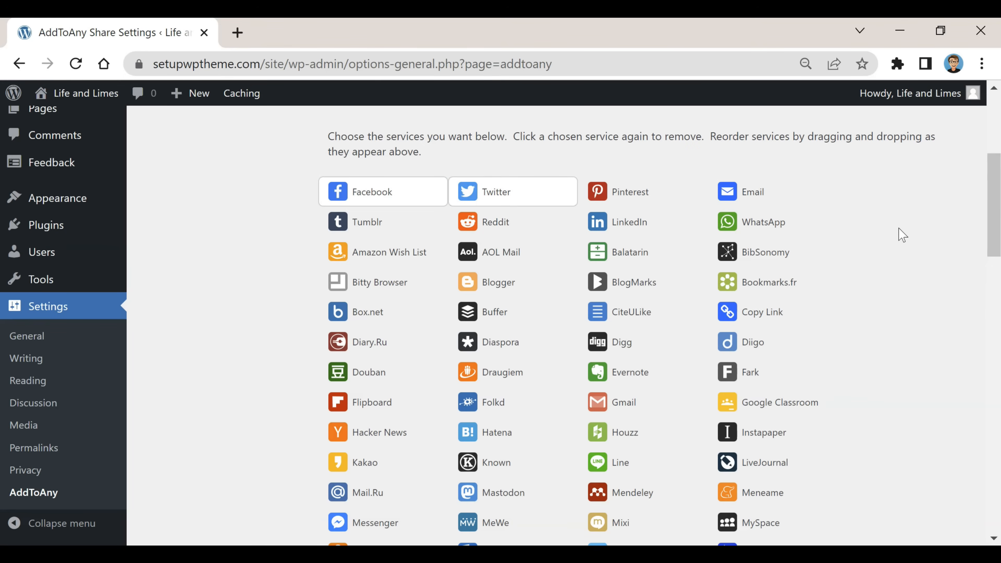
left_click(623, 192)
left_click(613, 222)
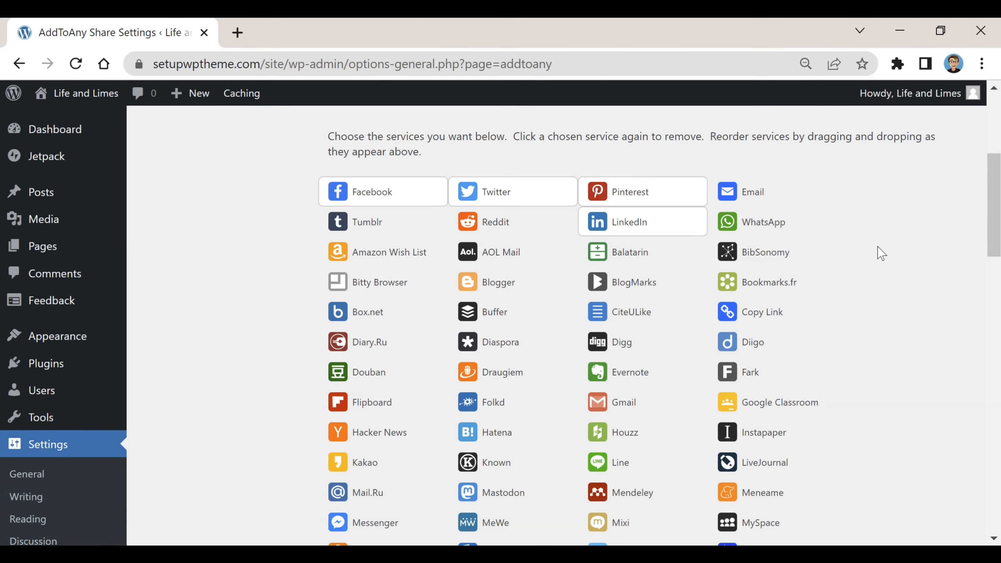
Review the share buttons' placement options and save the AddToAny settings.
scroll(878, 254, "down", 10)
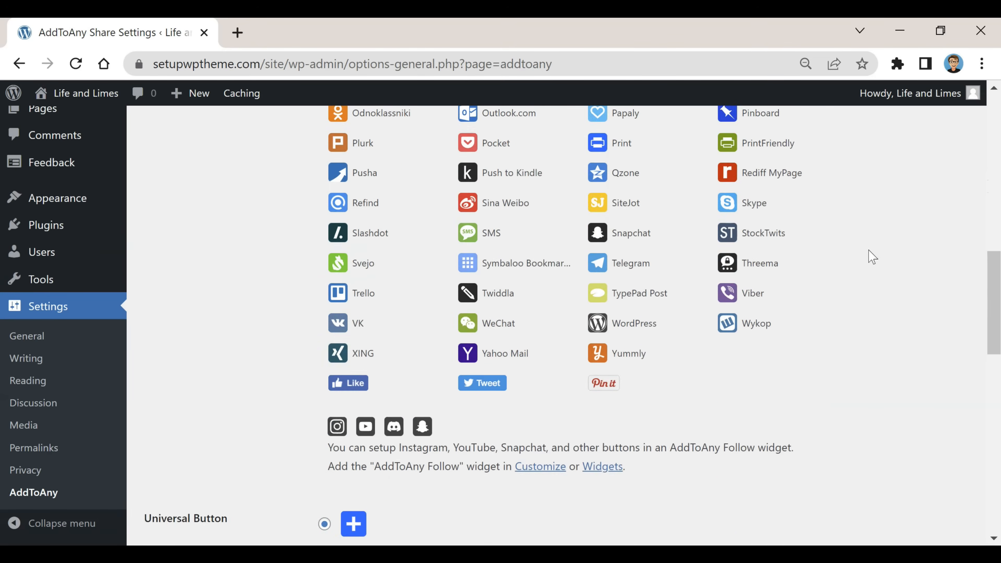
scroll(872, 257, "down", 8)
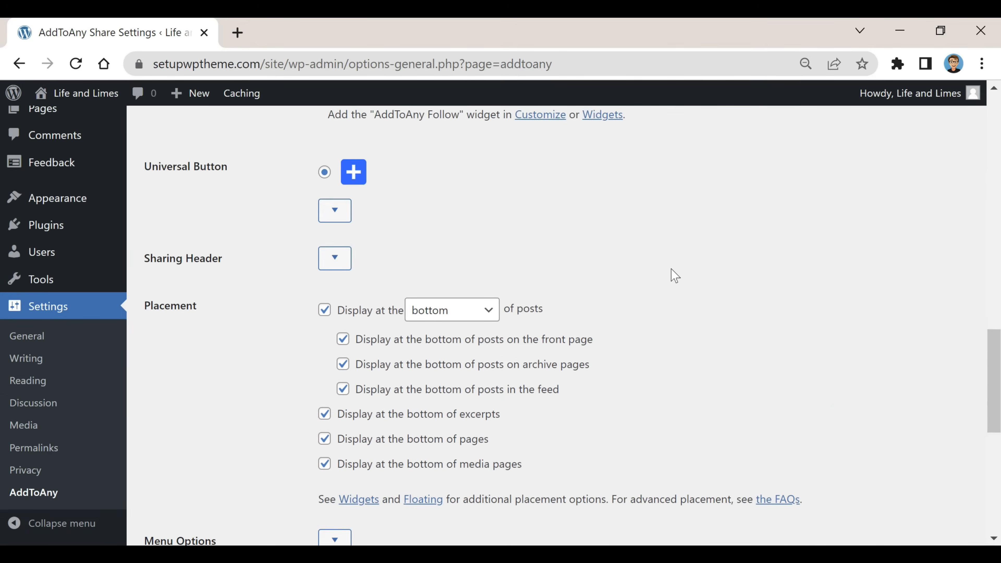
scroll(674, 276, "down", 8)
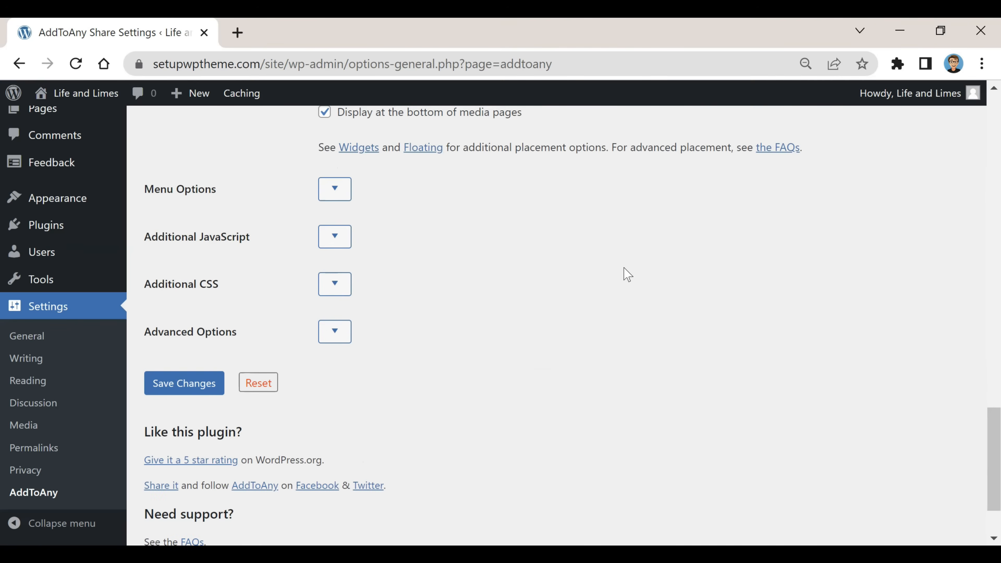
scroll(623, 283, "up", 6)
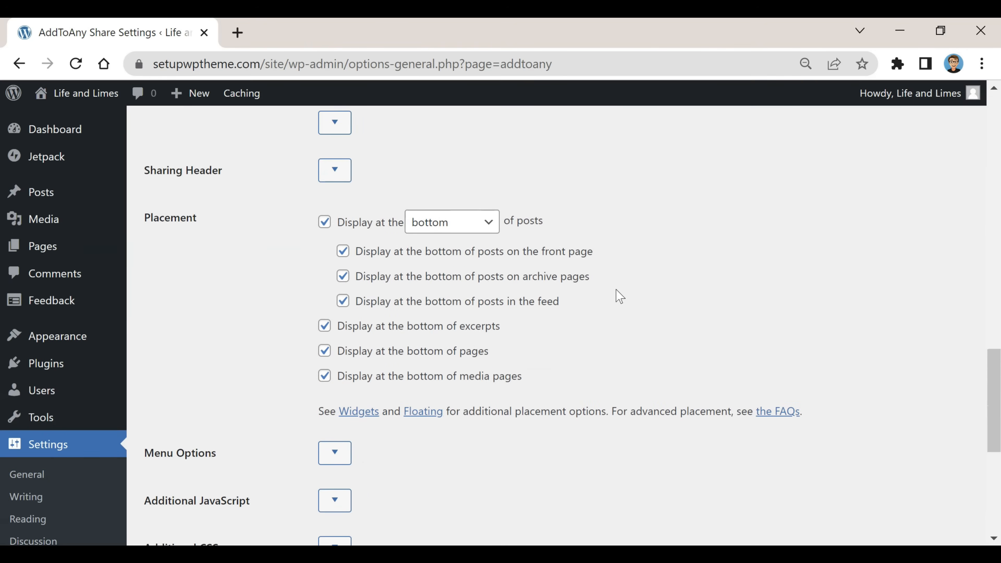
scroll(505, 471, "down", 5)
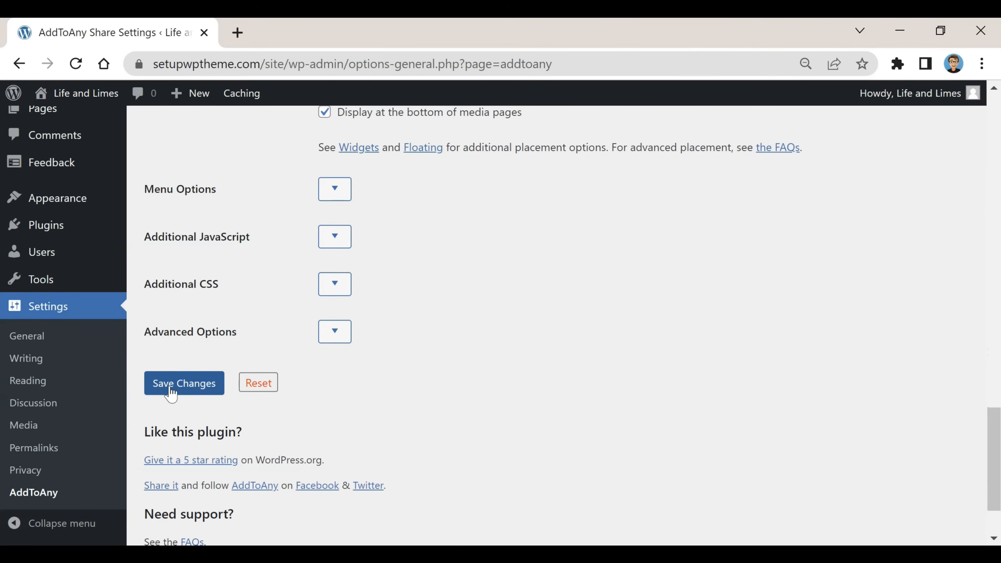
left_click(171, 388)
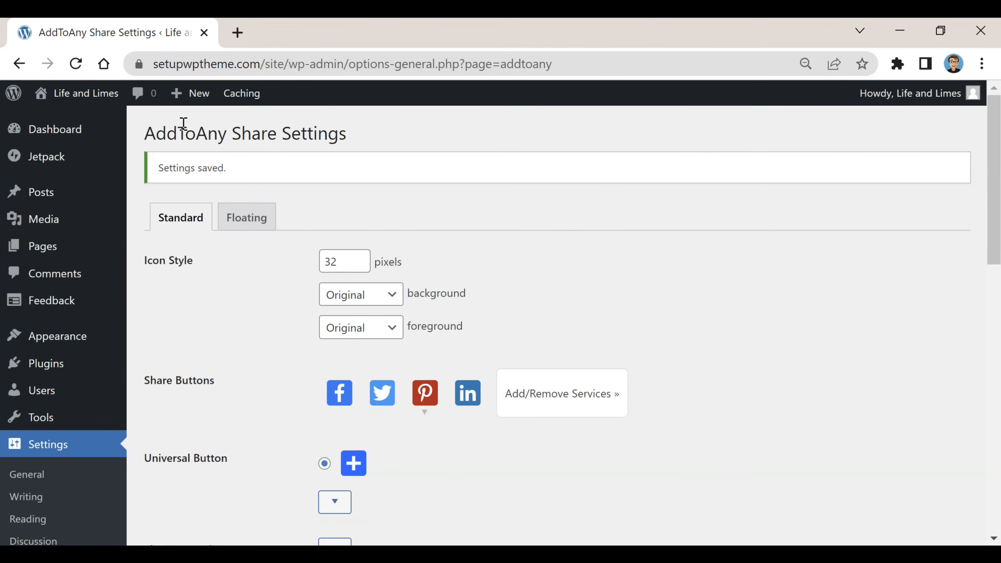
Open the live site in a new tab and check the share buttons on the home page's recipe posts.
mouse_move(75, 100)
right_click(57, 120)
left_click(106, 136)
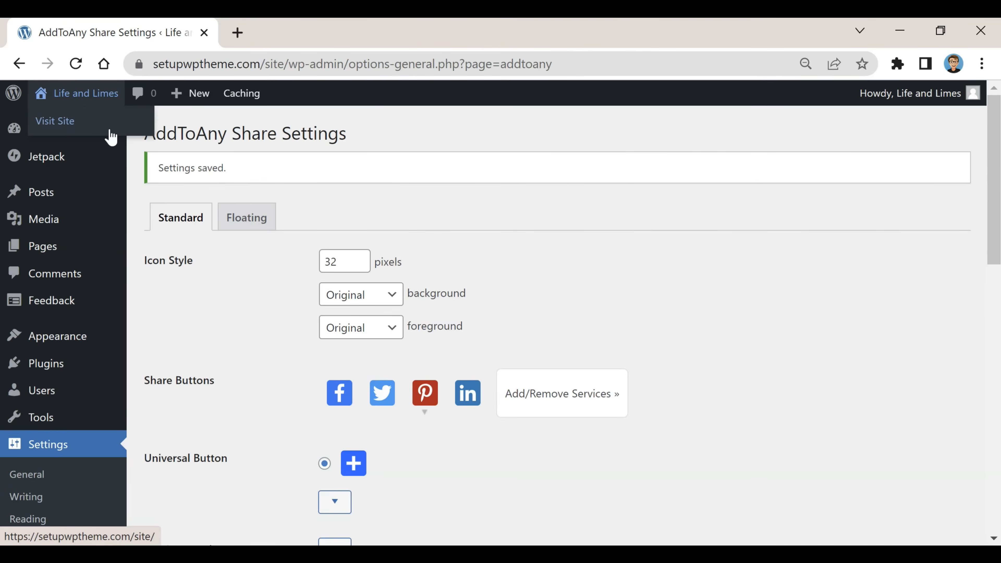
left_click(292, 32)
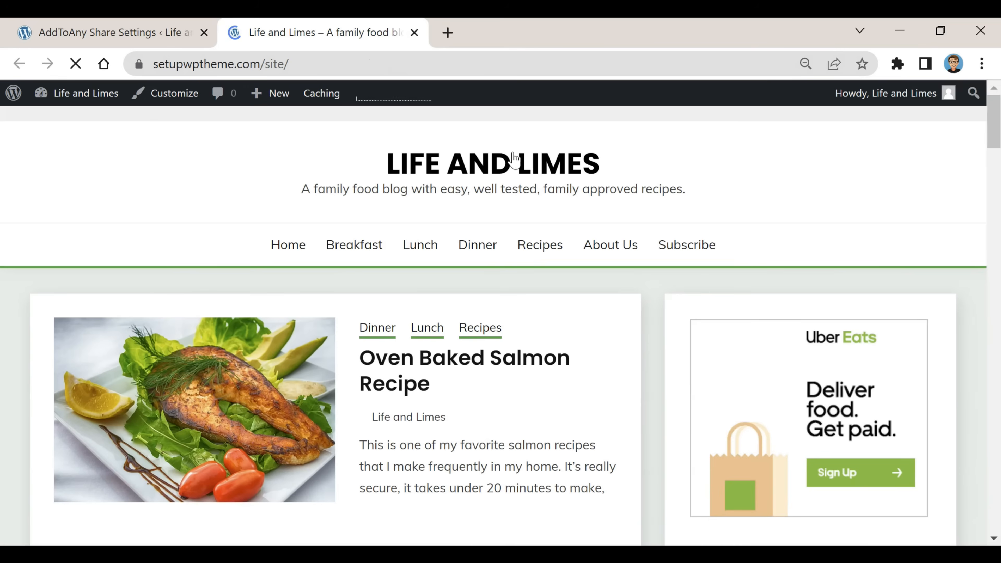
scroll(621, 290, "down", 2)
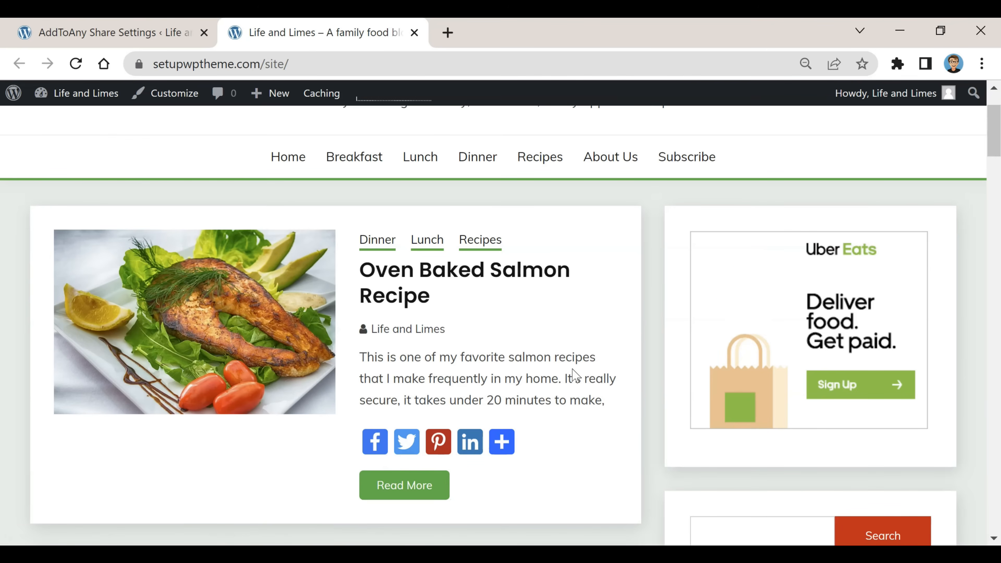
scroll(563, 374, "down", 3)
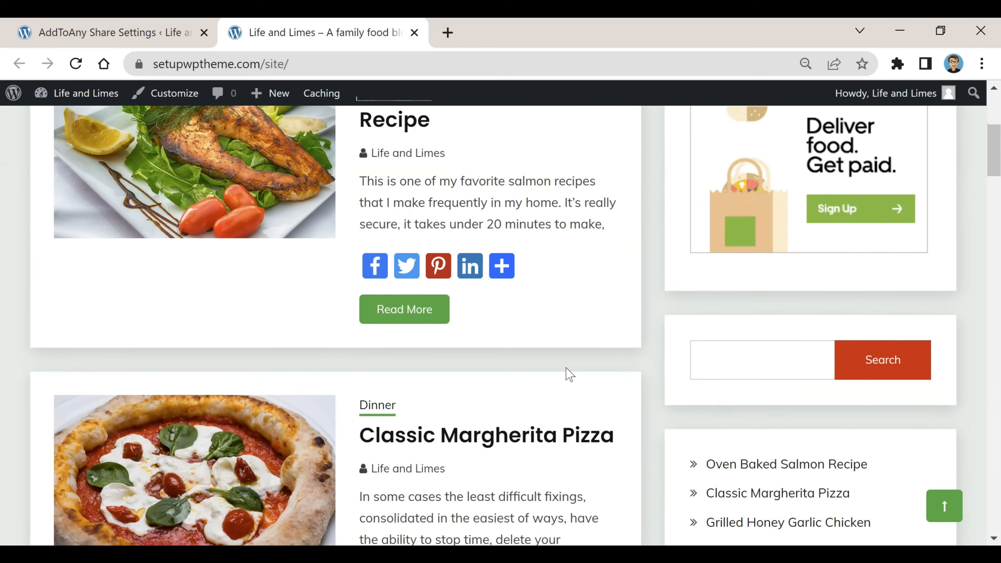
scroll(569, 375, "down", 3)
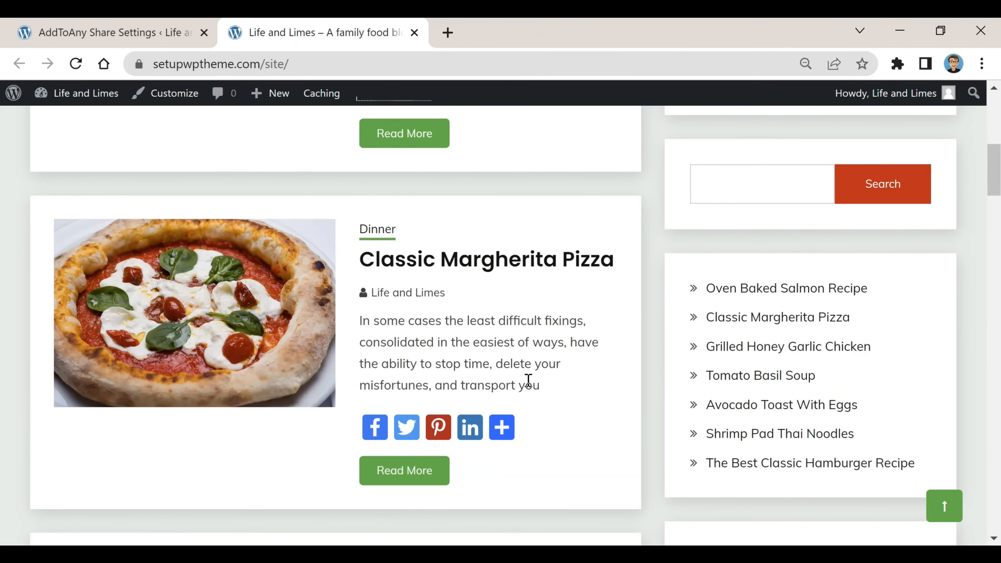
scroll(528, 380, "up", 5)
Open the Oven Baked Salmon Recipe post, check the share buttons below its content, and close the site tab.
left_click(459, 183)
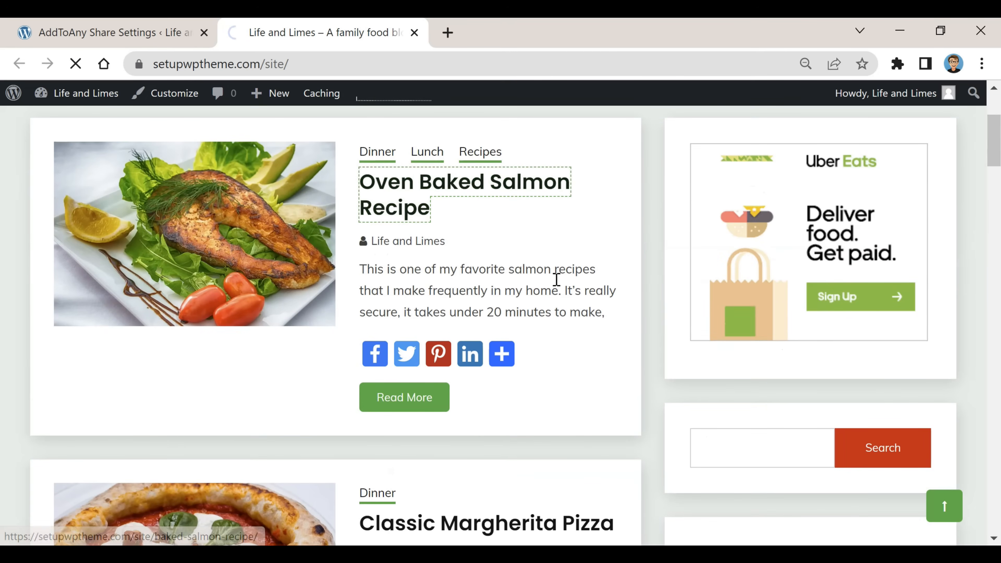
scroll(621, 424, "down", 6)
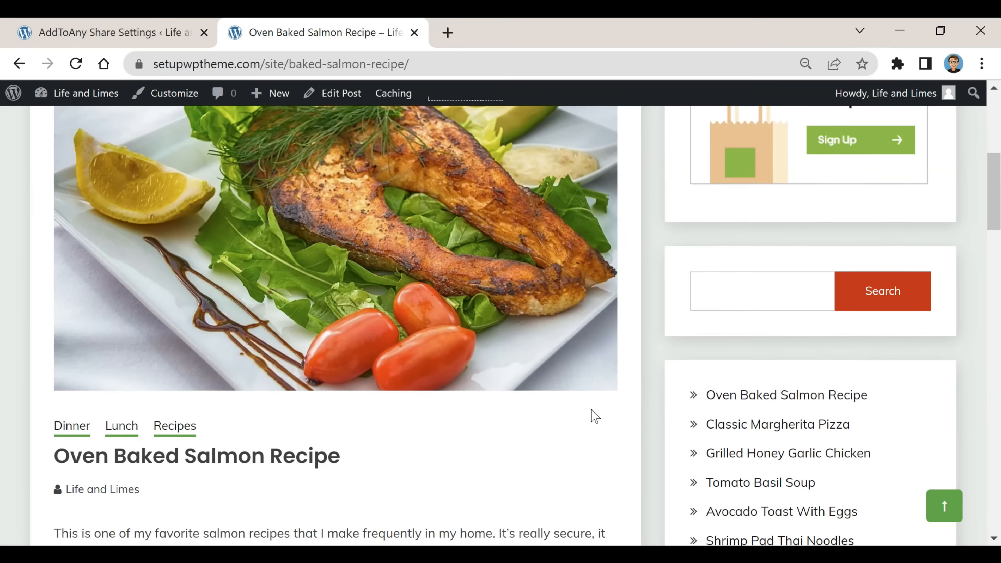
scroll(597, 418, "down", 14)
scroll(594, 414, "down", 4)
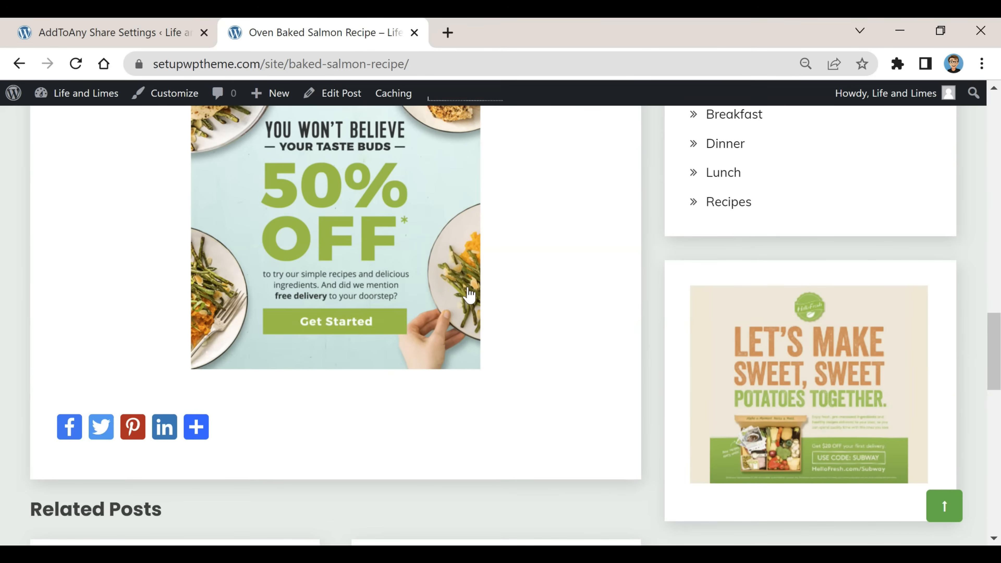
left_click(414, 33)
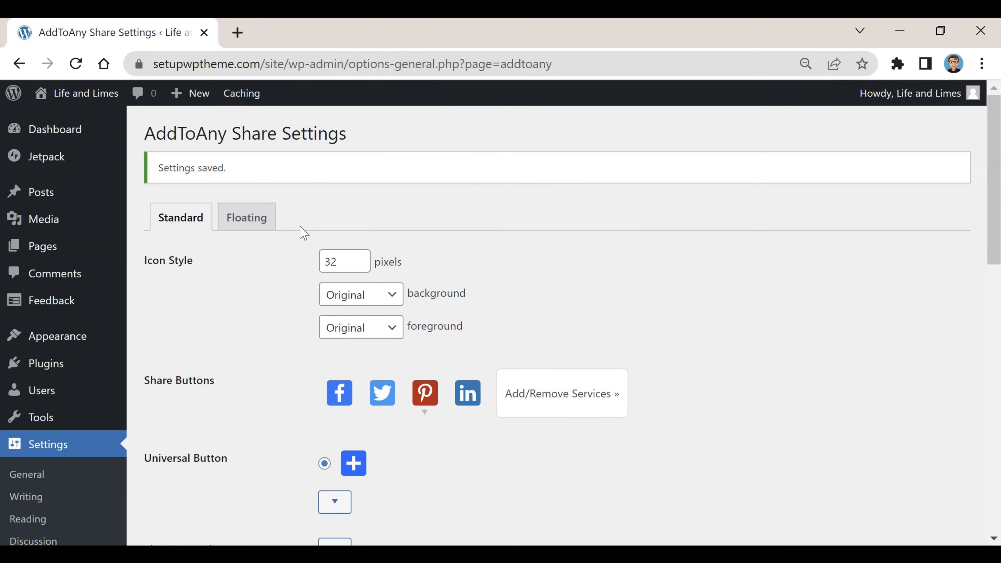
Go to the installed plugins list and dismiss the Jetpack security alerts banner.
mouse_move(30, 371)
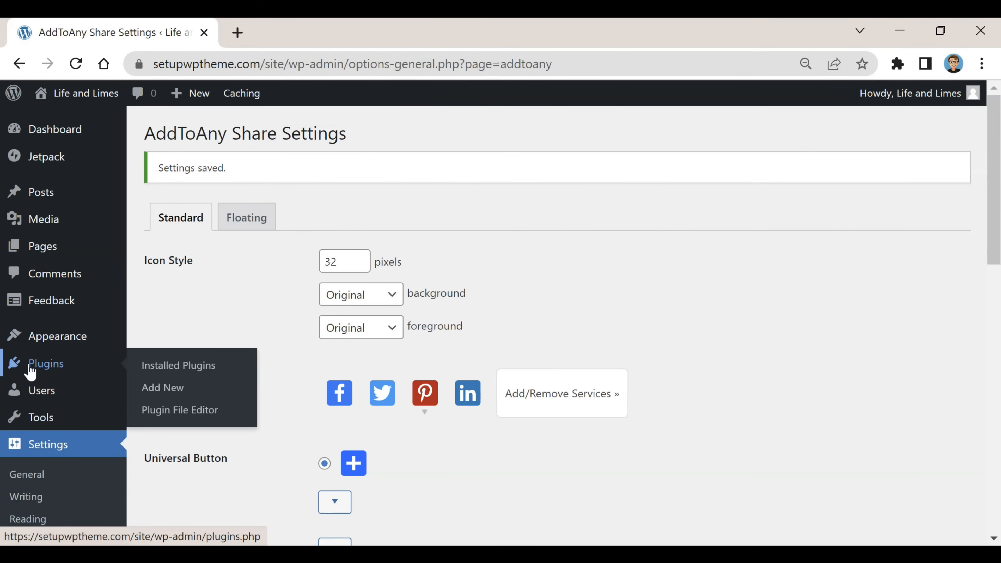
left_click(30, 371)
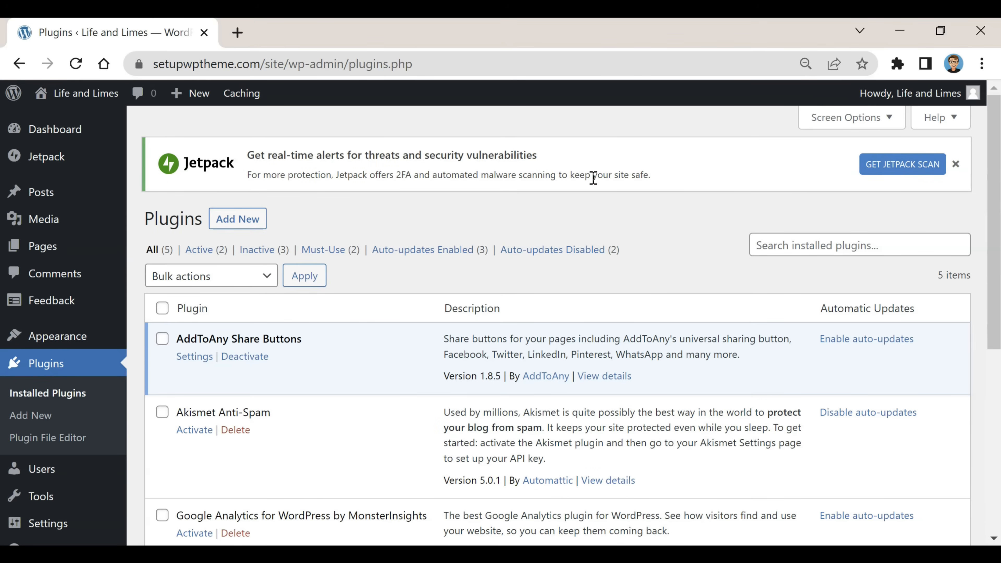
left_click(955, 164)
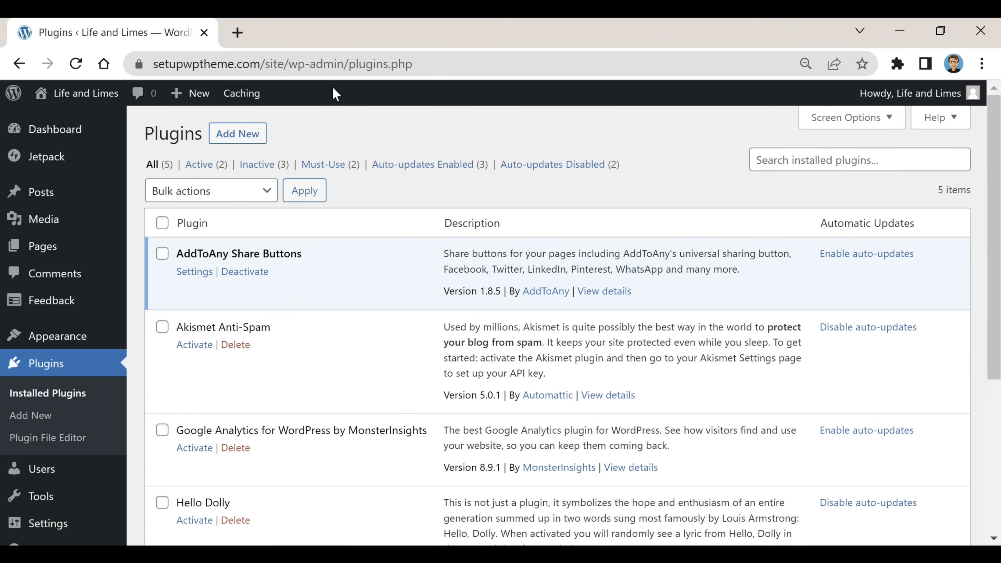
Search the plugin directory for "sassy social share", then install and activate the Social Sharing Plugin – Sassy Social Share.
left_click(244, 136)
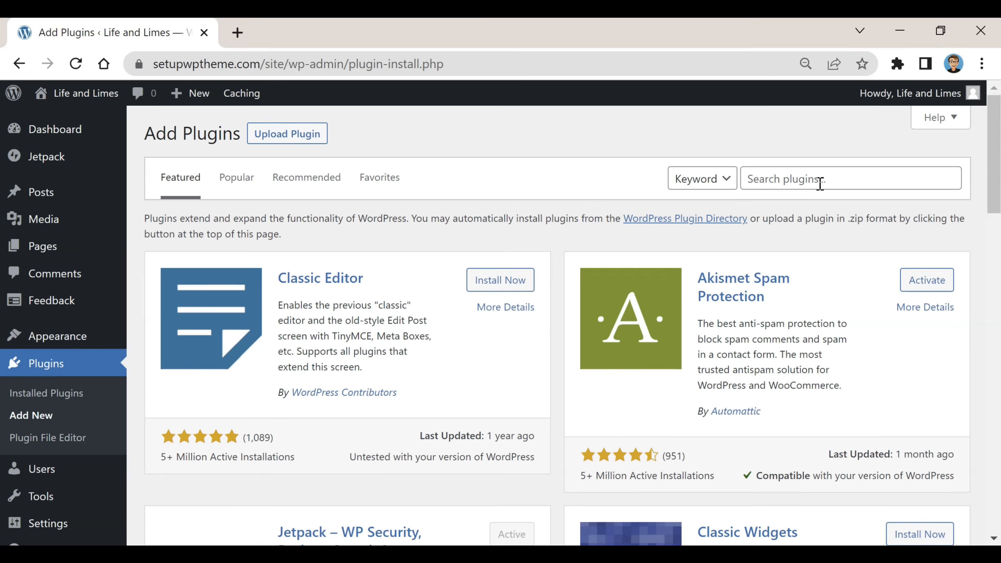
type("sassy social share")
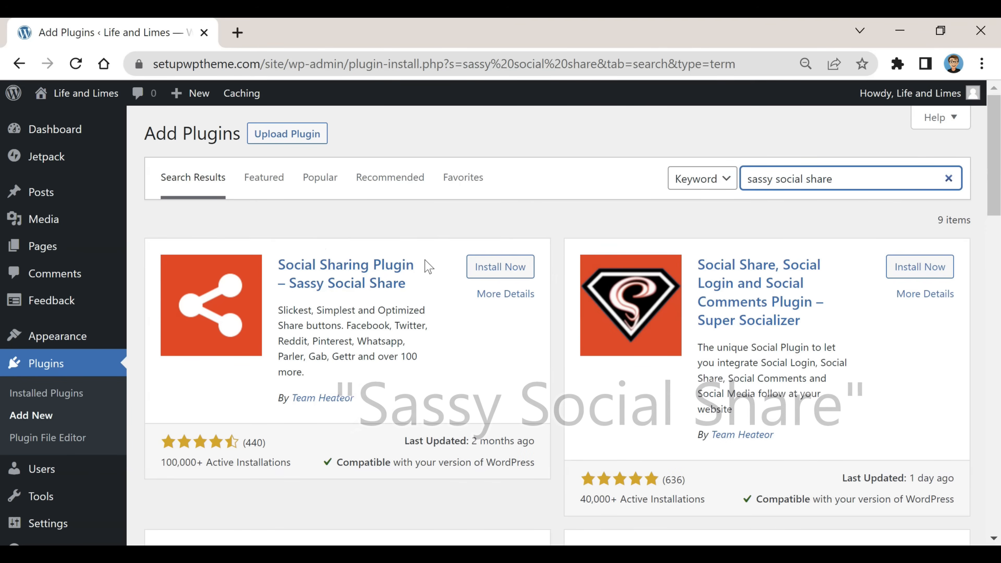
left_click(493, 275)
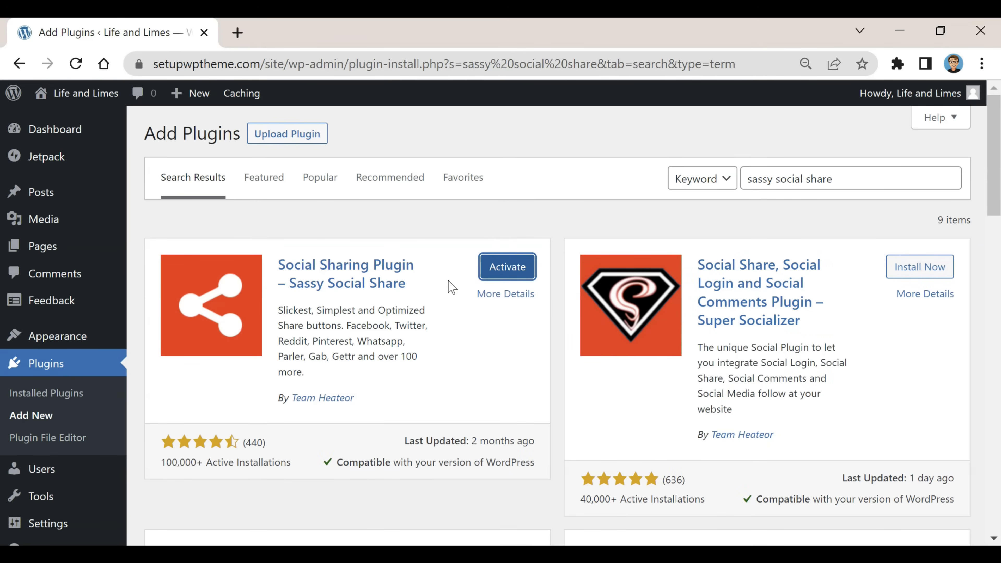
left_click(519, 278)
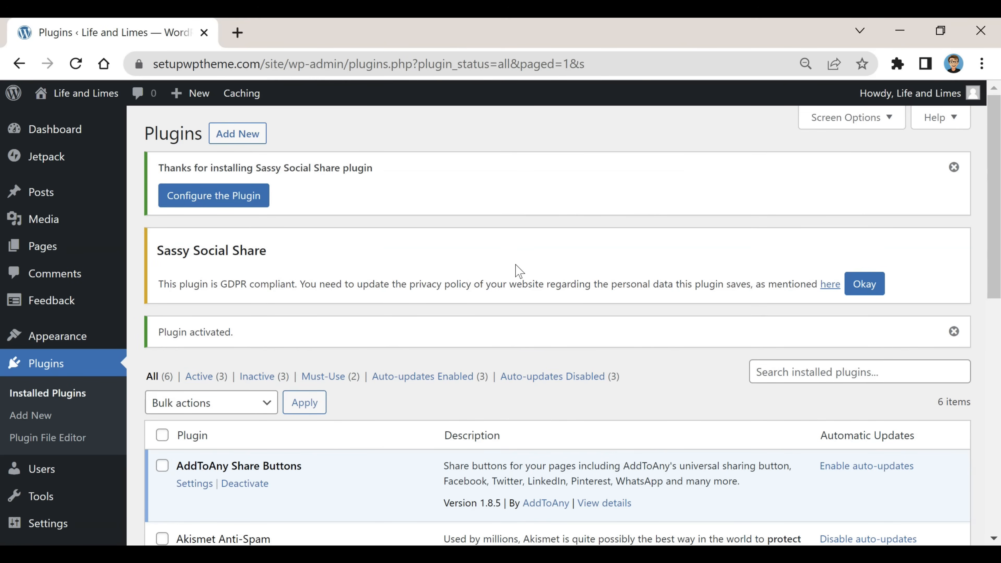
Find Sassy Social Share in the installed plugins list and open its settings.
scroll(516, 268, "down", 10)
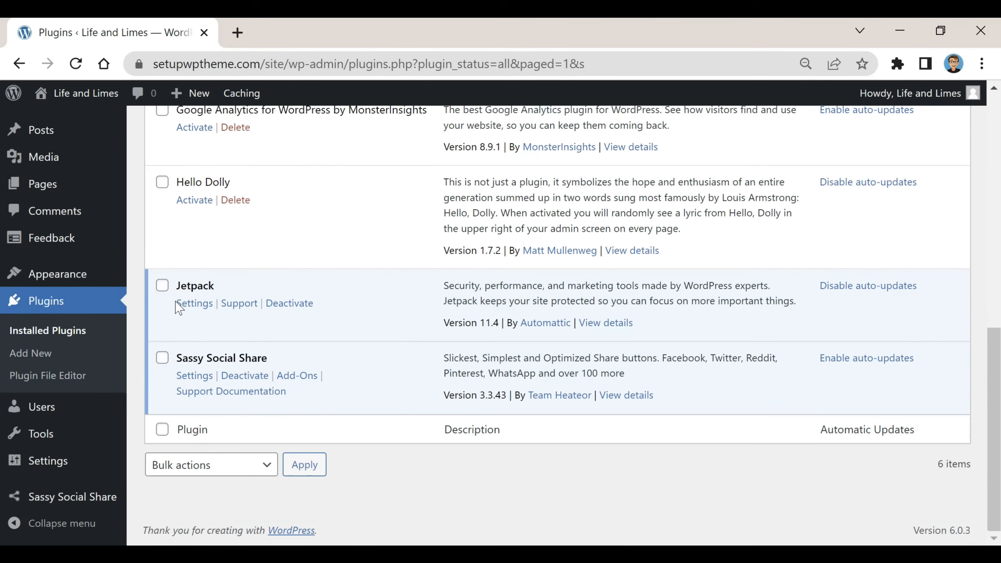
scroll(284, 385, "up", 10)
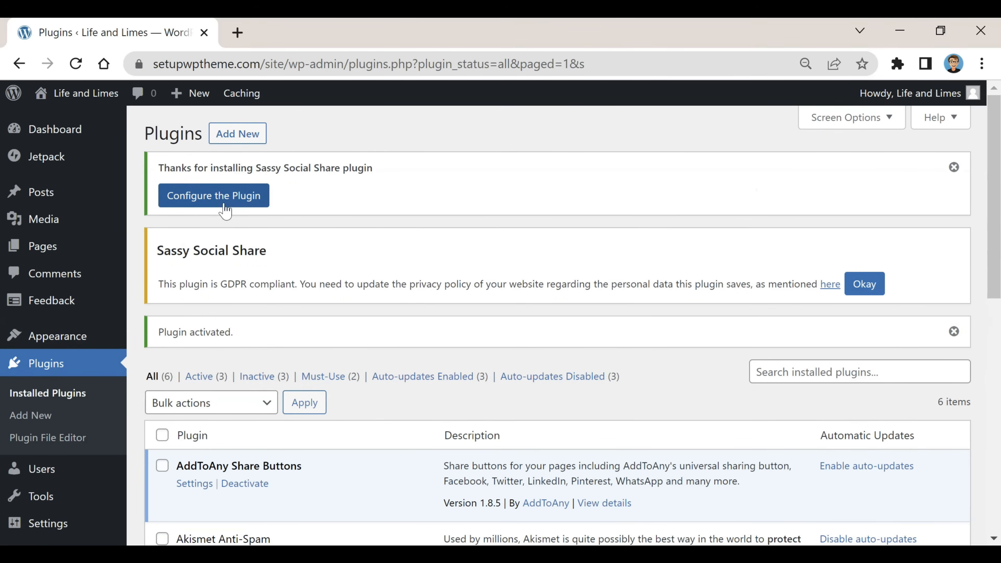
scroll(324, 320, "down", 10)
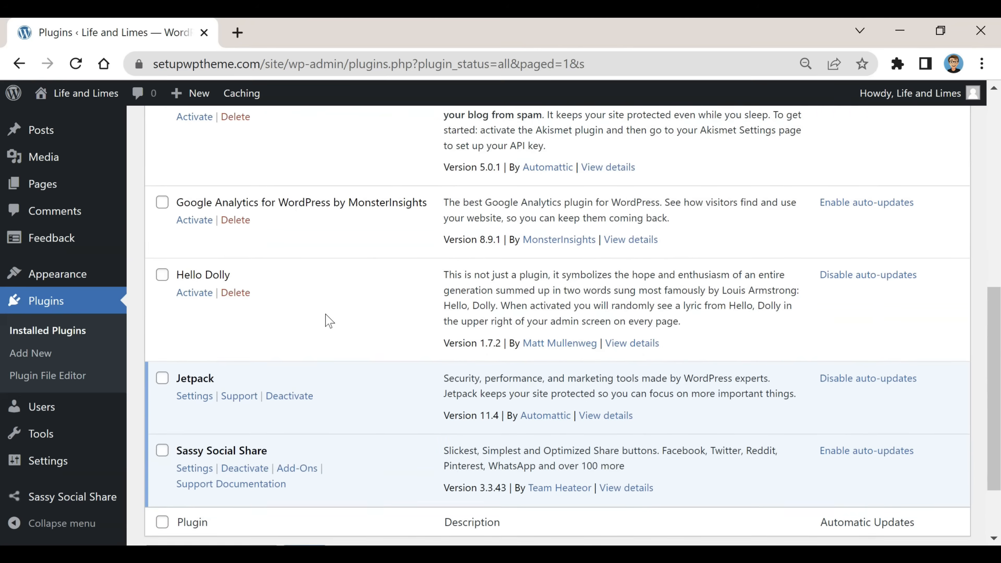
left_click(194, 380)
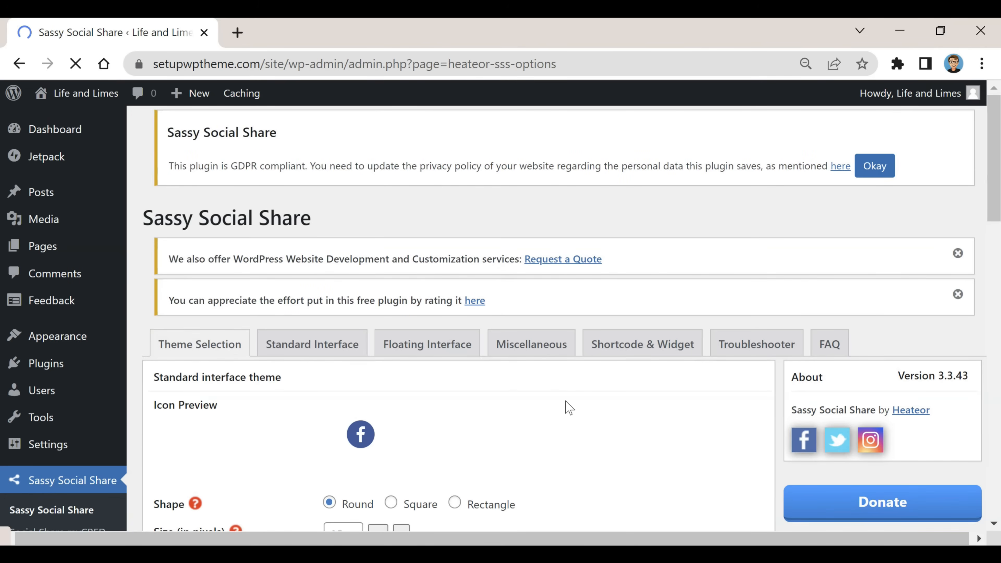
Set the standard interface theme's icon shape to Square and save the Sassy Social Share settings.
scroll(579, 323, "down", 5)
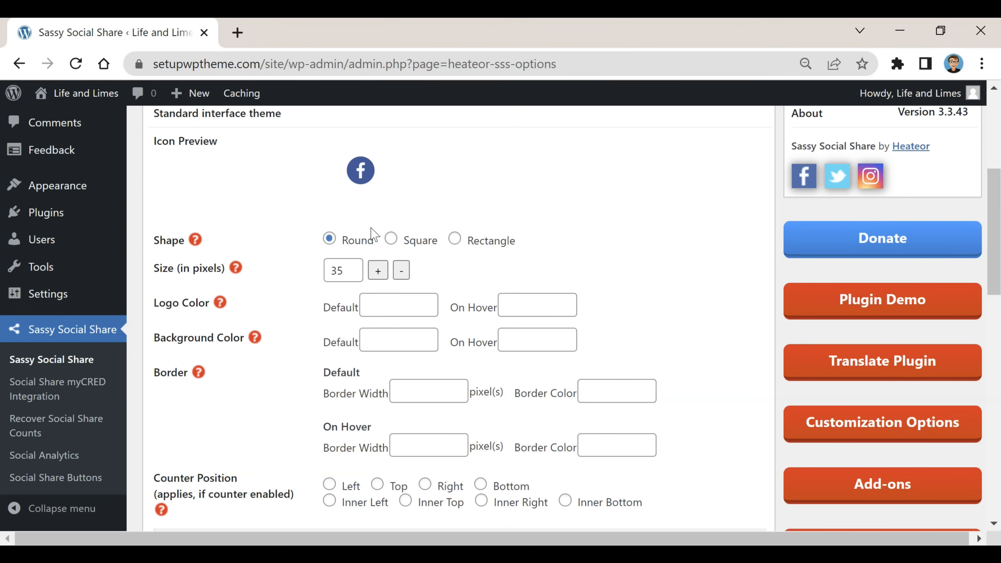
left_click(391, 239)
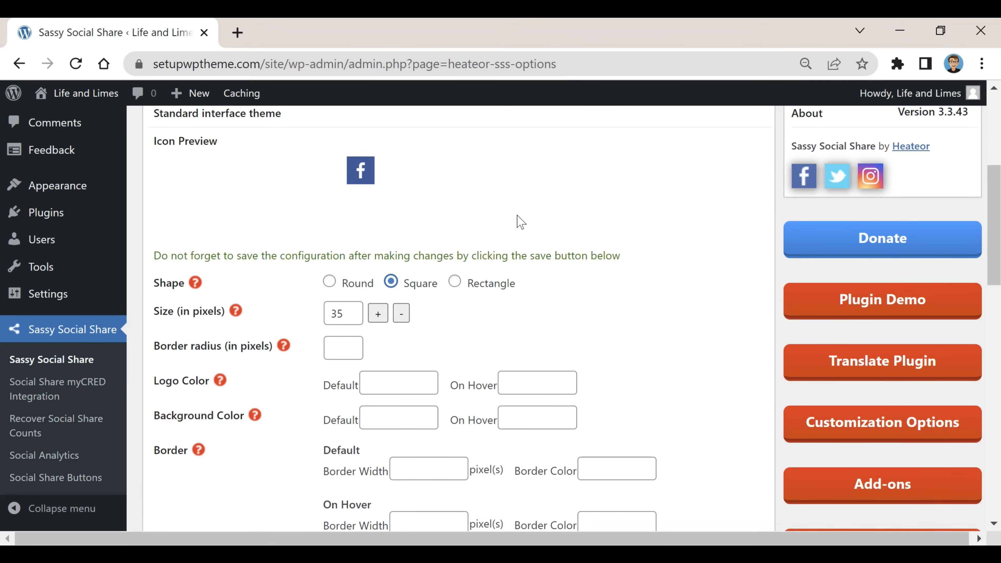
scroll(521, 222, "down", 8)
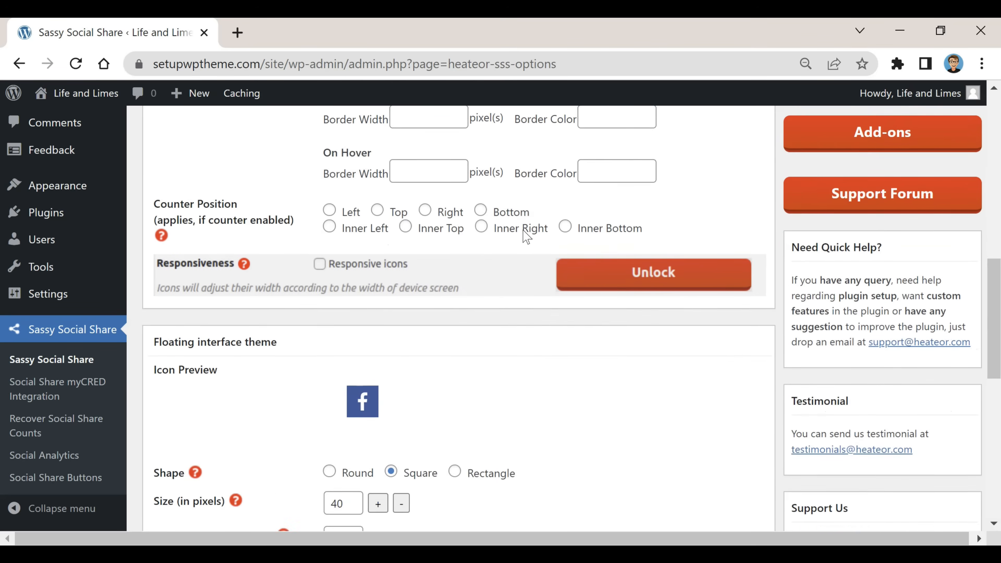
scroll(522, 234, "down", 3)
scroll(496, 298, "up", 7)
scroll(501, 301, "down", 4)
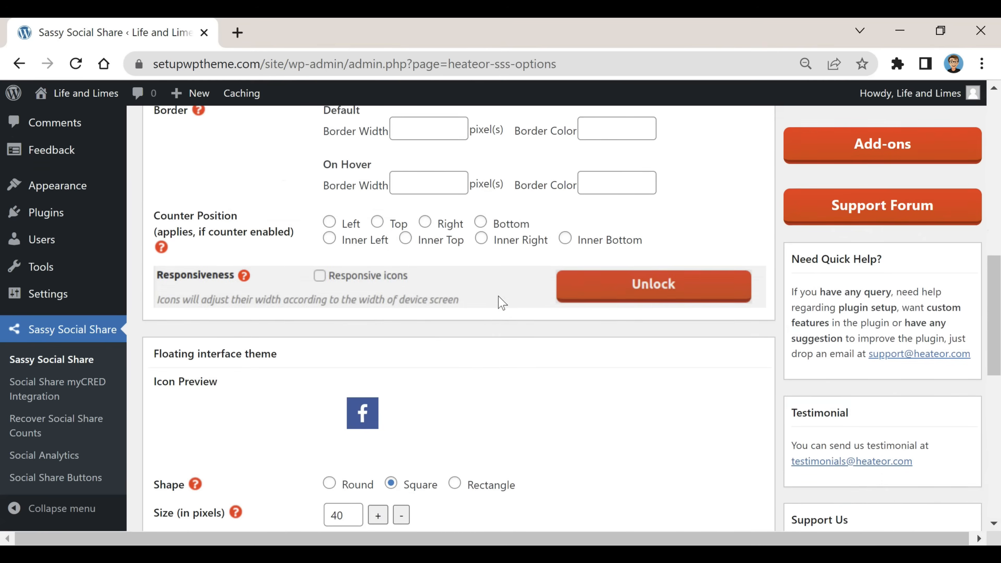
scroll(501, 302, "down", 11)
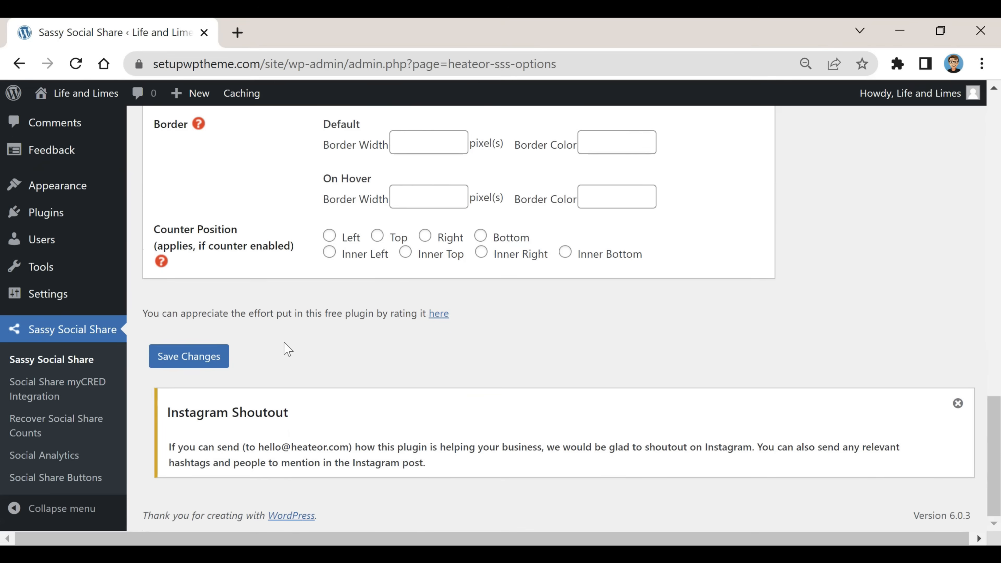
left_click(178, 362)
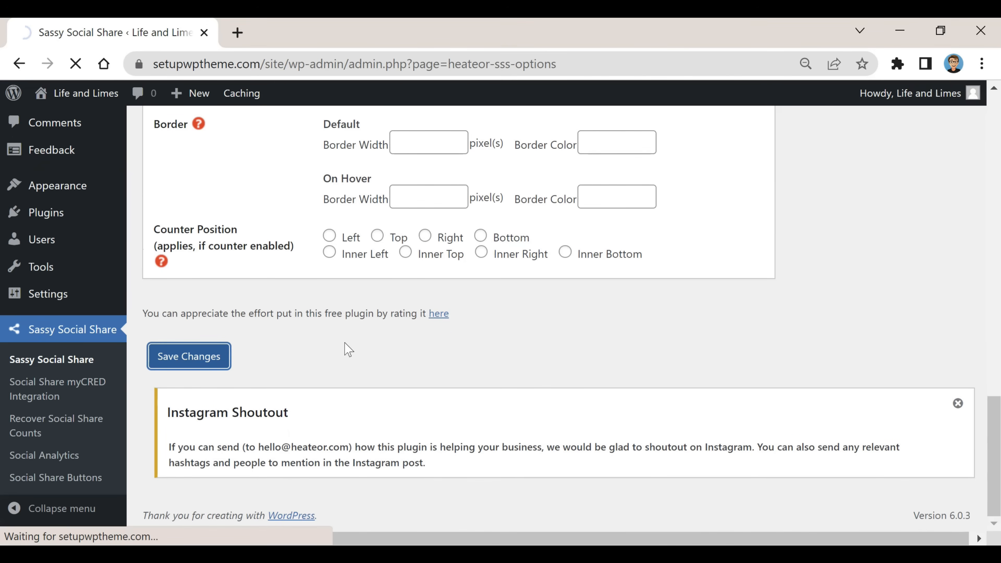
Disable the standard sharing interface and save the changes.
scroll(276, 433, "down", 1)
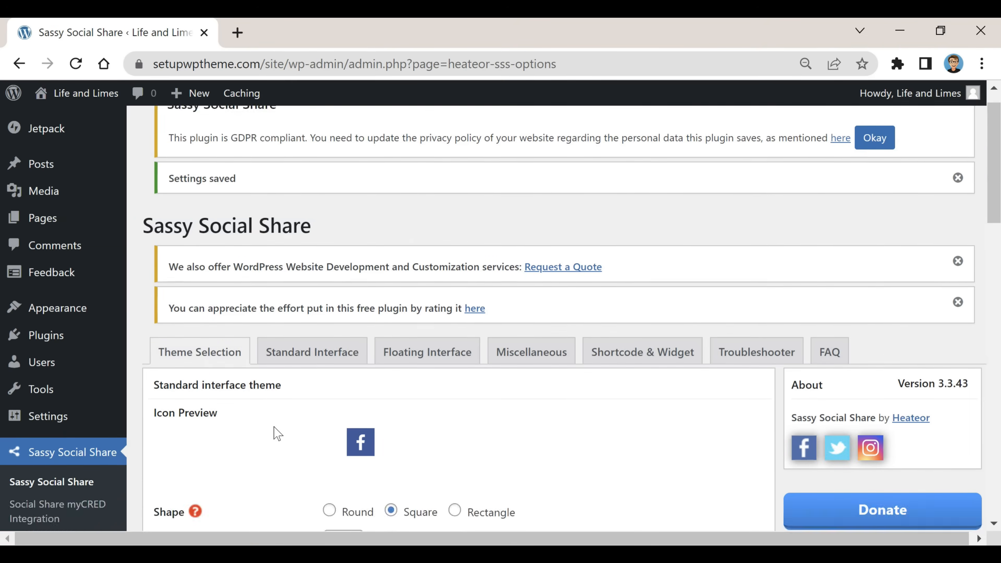
scroll(278, 432, "down", 2)
left_click(330, 296)
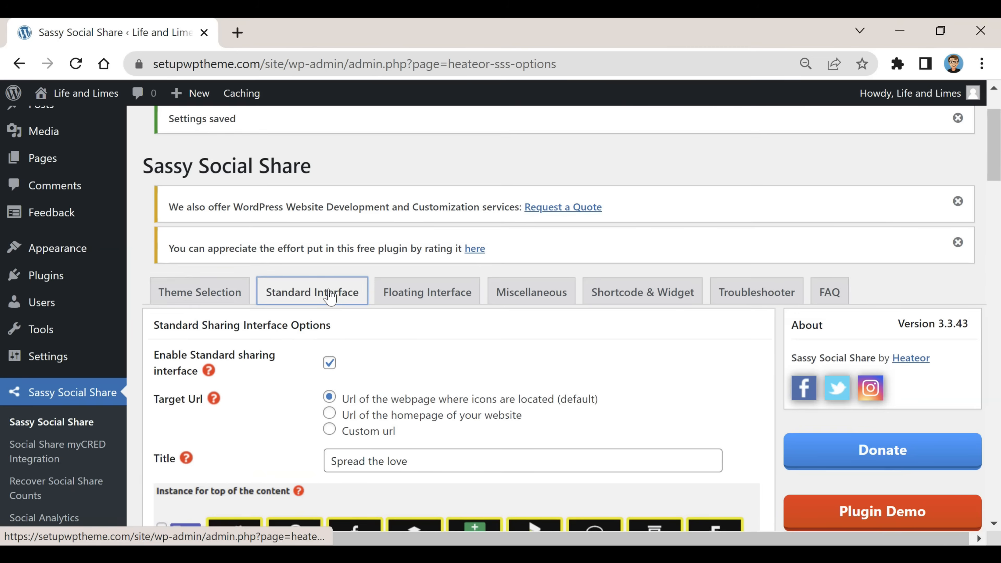
scroll(414, 280, "down", 3)
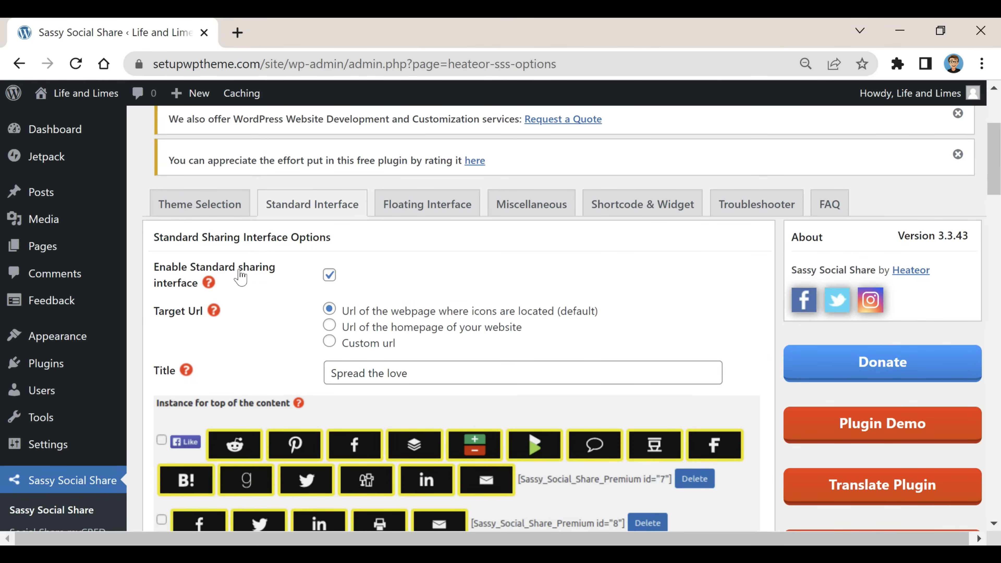
left_click(328, 276)
scroll(478, 283, "down", 8)
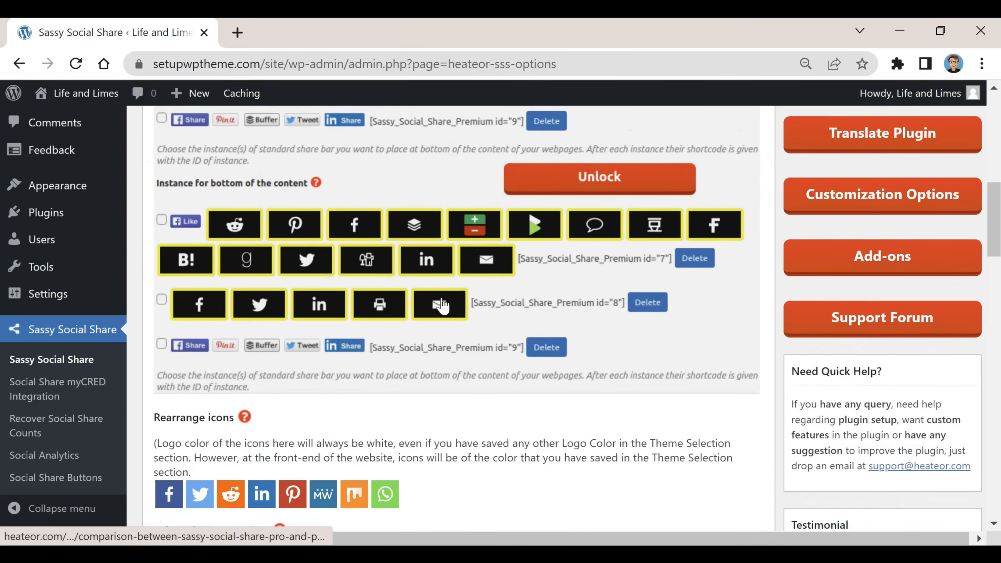
scroll(409, 336, "down", 20)
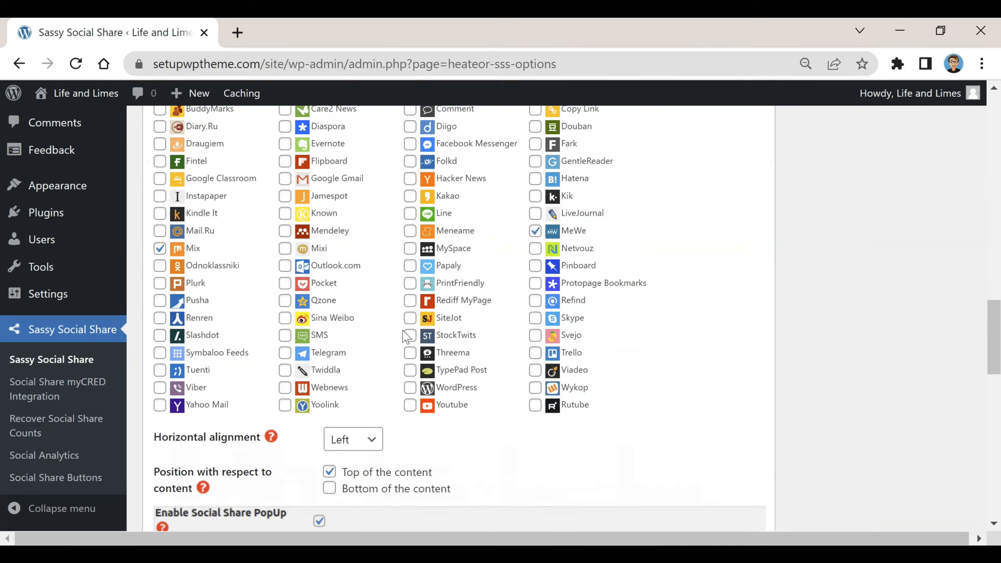
scroll(377, 349, "down", 15)
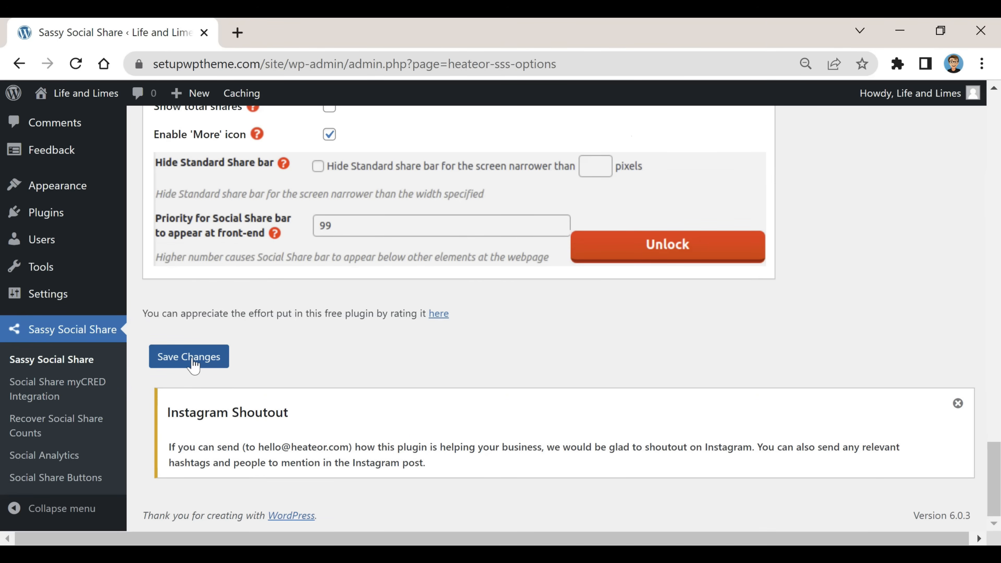
left_click(189, 356)
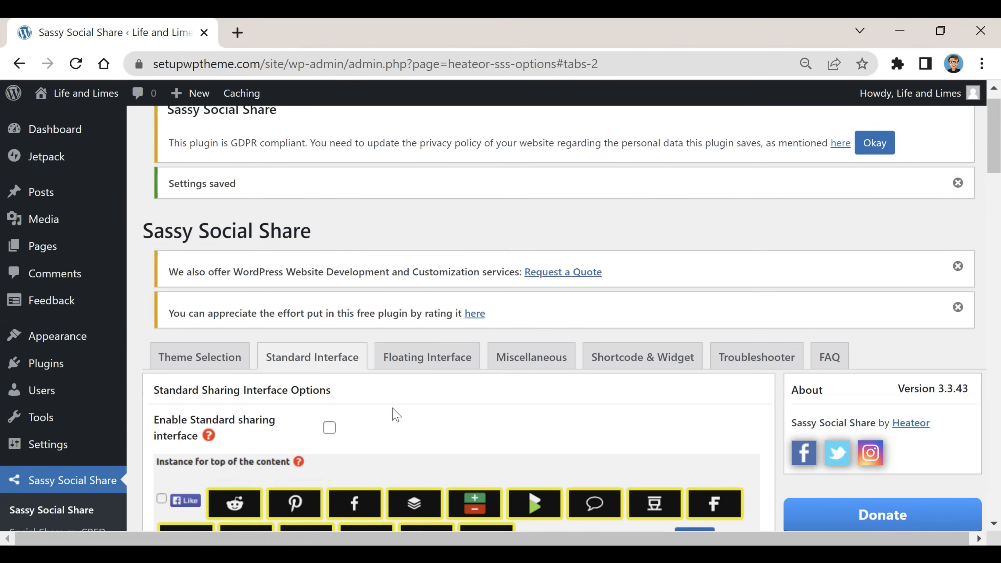
In the floating interface's sharing services, deselect Linkedin, Reddit, Whatsapp, Mix and MeWe, and select Instagram.
left_click(418, 364)
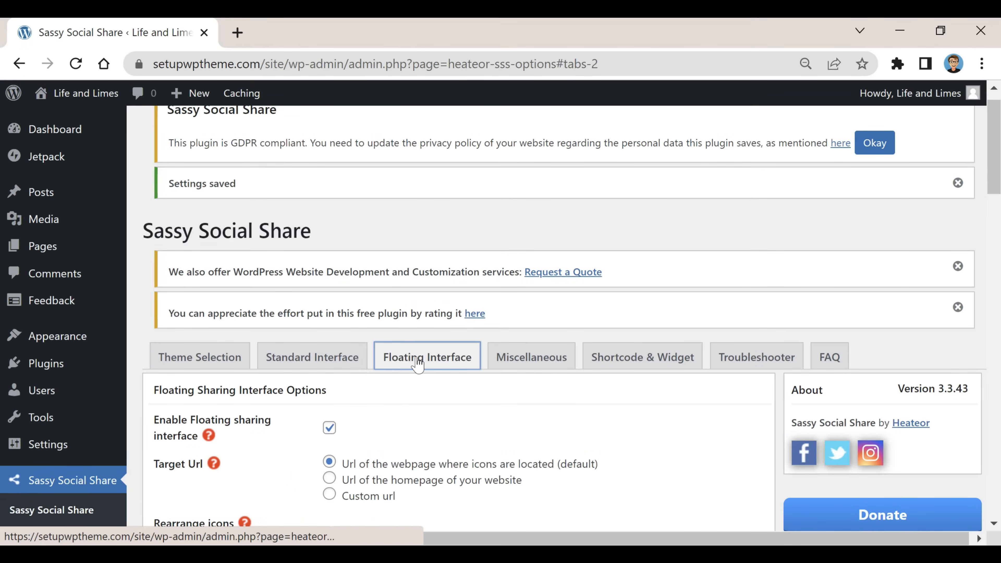
scroll(418, 399, "down", 2)
scroll(417, 398, "down", 7)
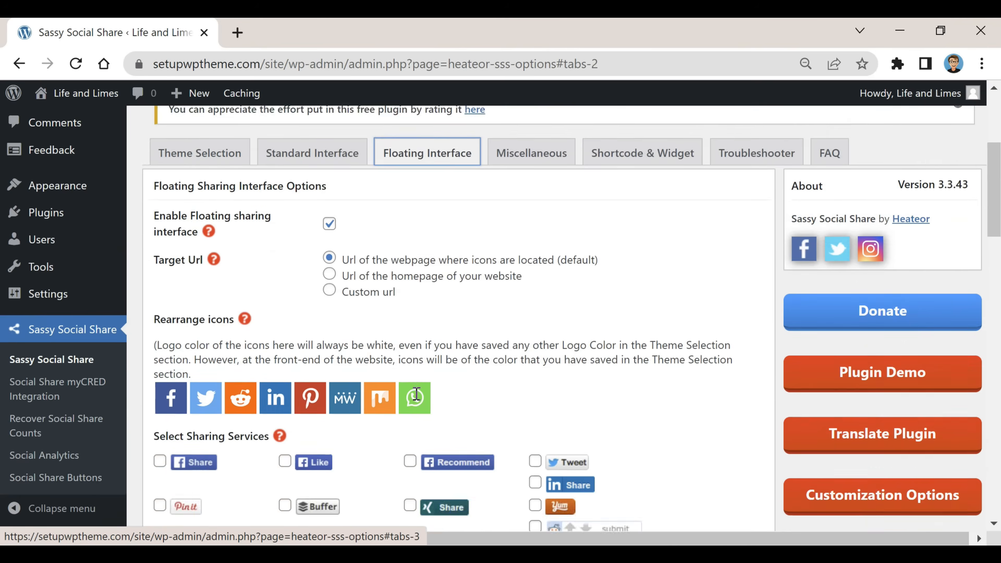
scroll(386, 395, "down", 7)
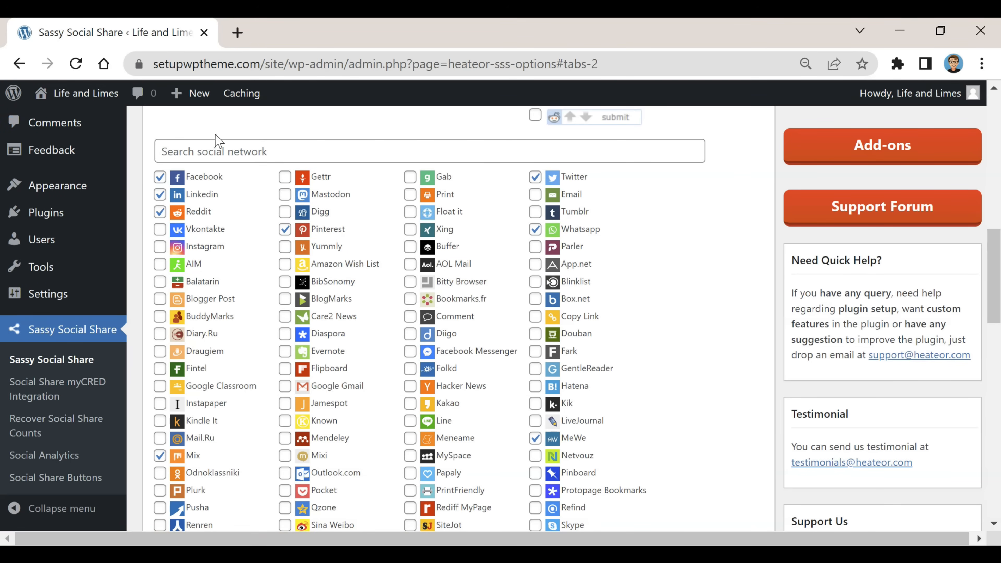
left_click(159, 194)
left_click(160, 215)
left_click(535, 229)
left_click(160, 248)
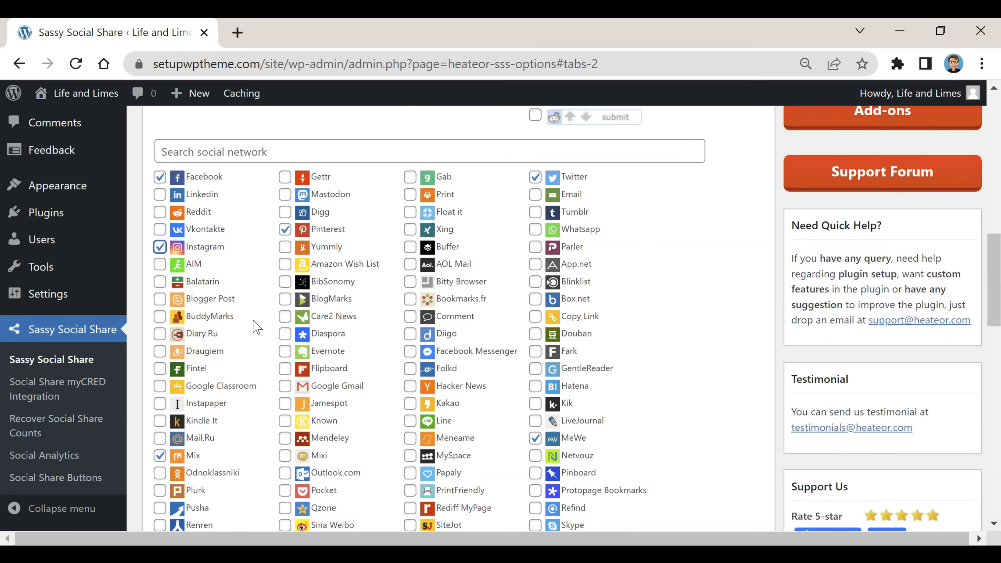
left_click(160, 456)
left_click(535, 437)
scroll(508, 432, "down", 4)
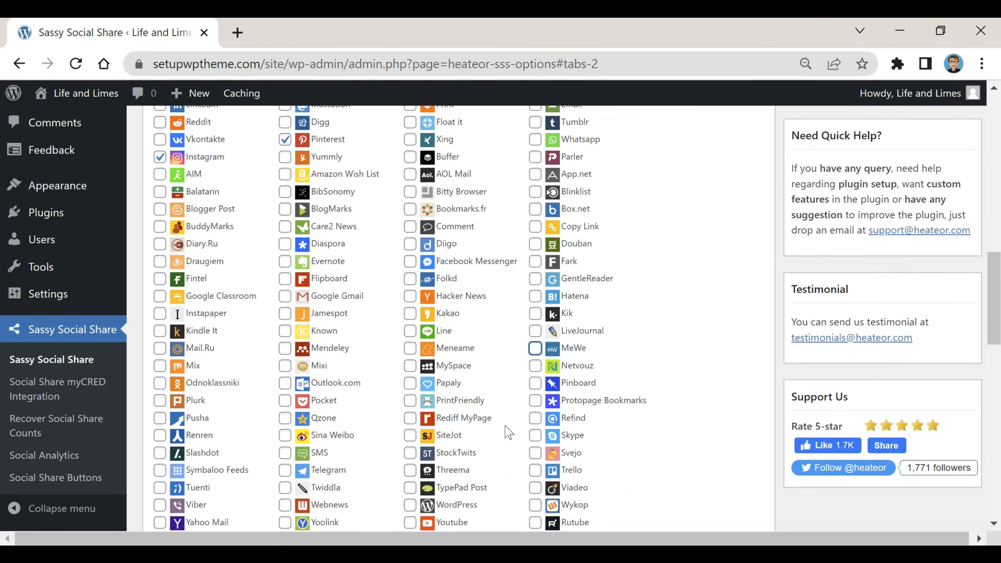
Review the floating bar's selected networks, alignment, placement and responsiveness options, and save the changes.
scroll(507, 432, "up", 6)
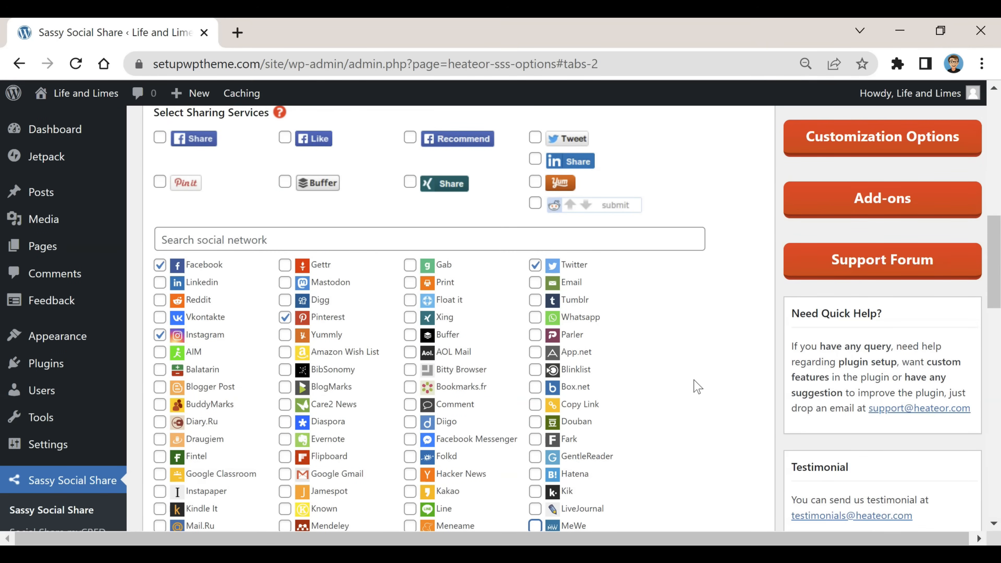
scroll(697, 387, "down", 2)
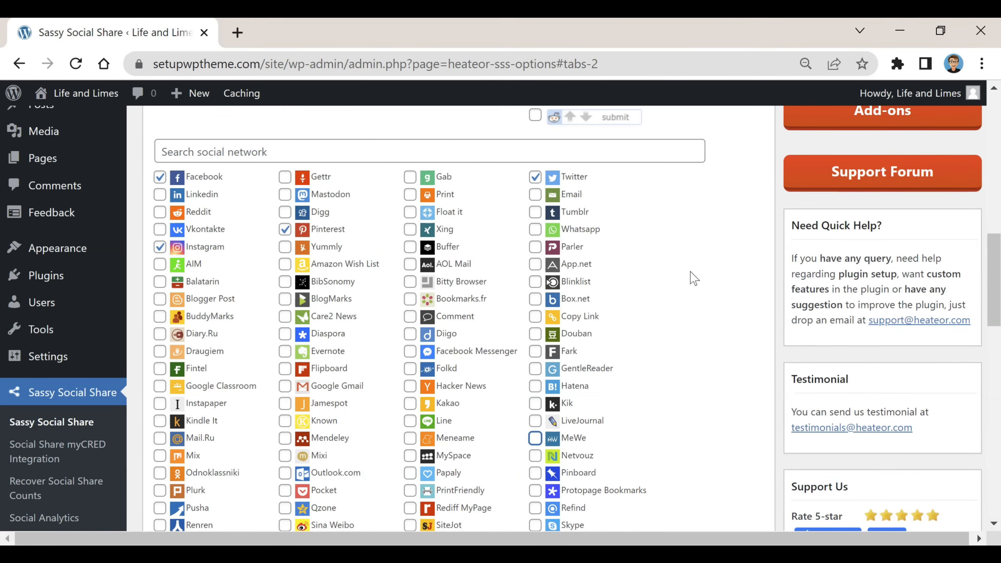
scroll(693, 278, "down", 2)
scroll(692, 294, "down", 8)
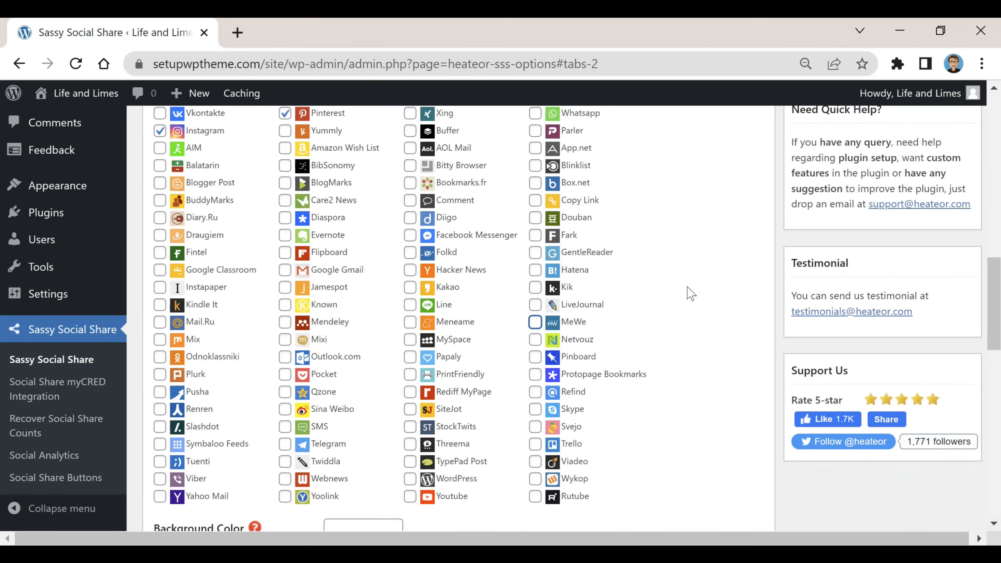
scroll(678, 296, "down", 2)
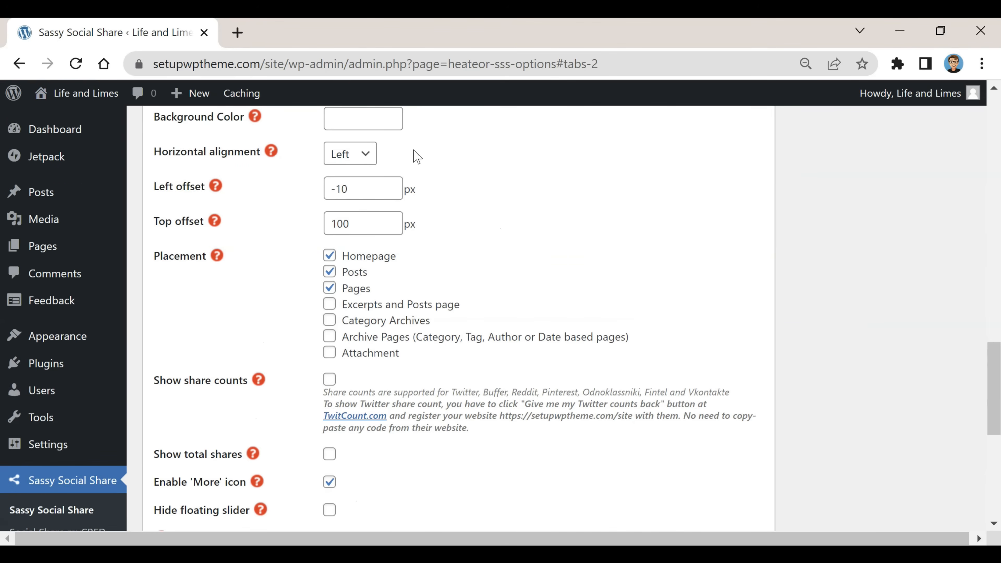
scroll(510, 232, "down", 3)
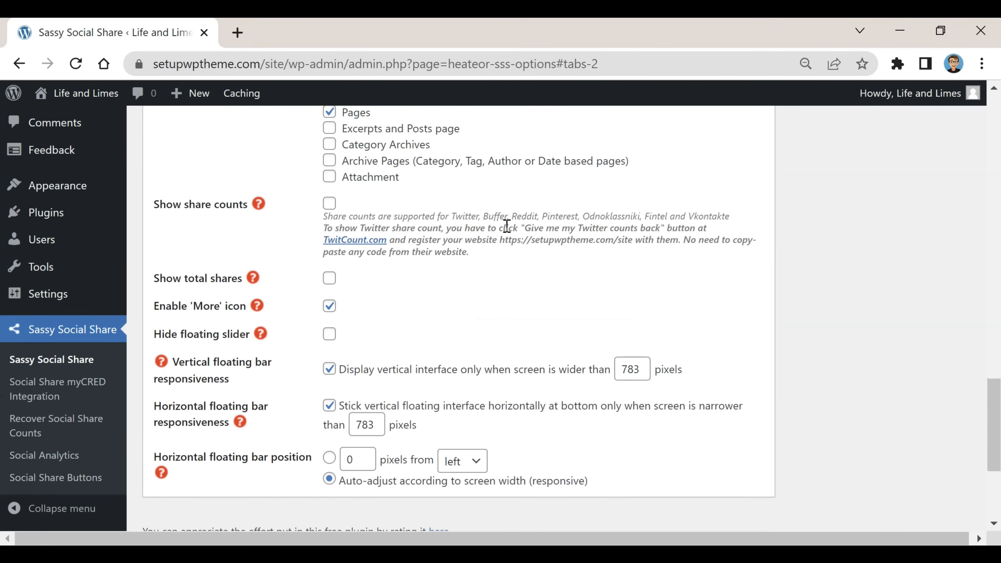
scroll(483, 235, "down", 2)
scroll(478, 227, "down", 3)
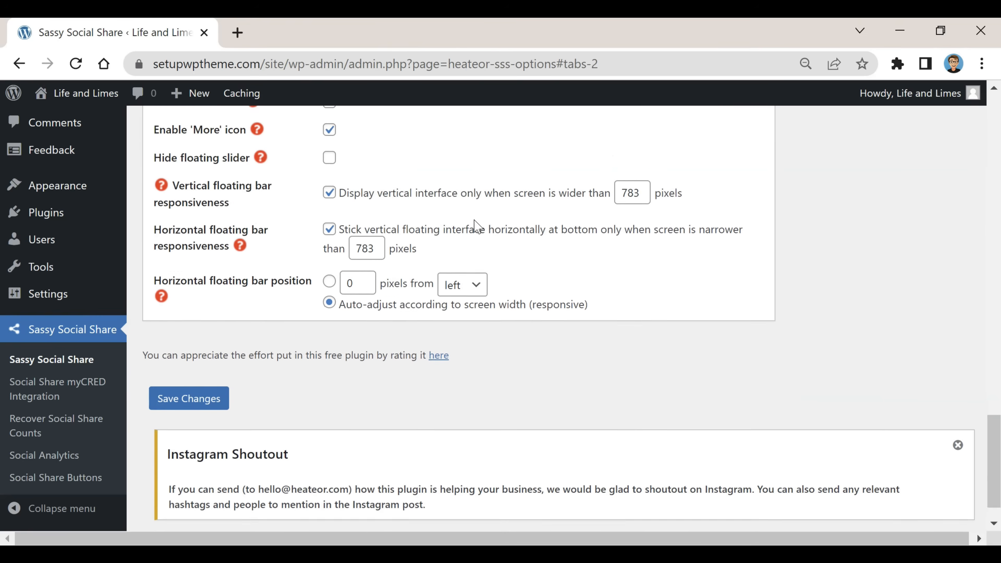
left_click(186, 365)
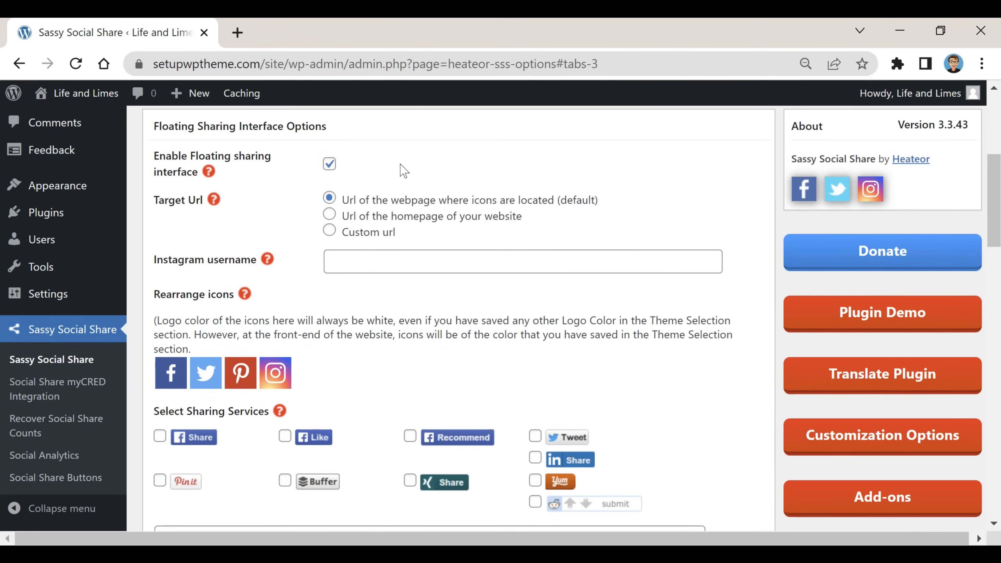
Open the live Life and Limes site in a new browser tab.
mouse_move(56, 95)
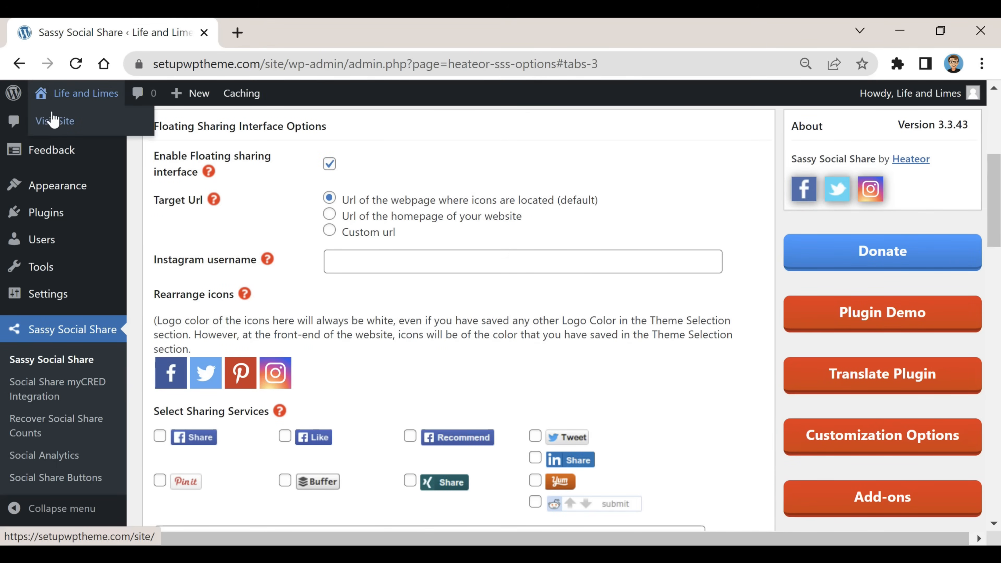
right_click(54, 123)
left_click(90, 133)
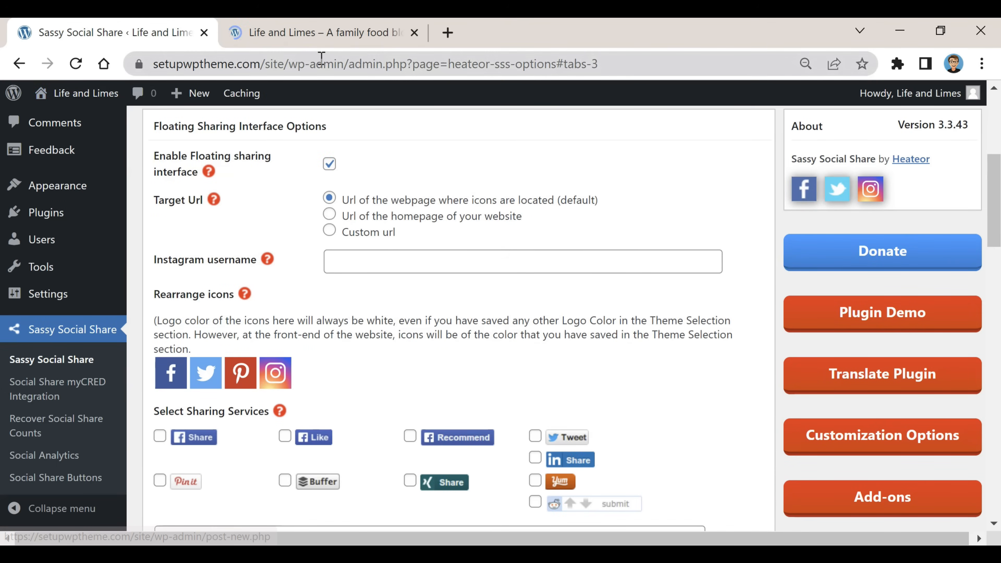
Open the Oven Baked Salmon Recipe post on the live site and check its floating and inline sharing icons along the page.
left_click(320, 51)
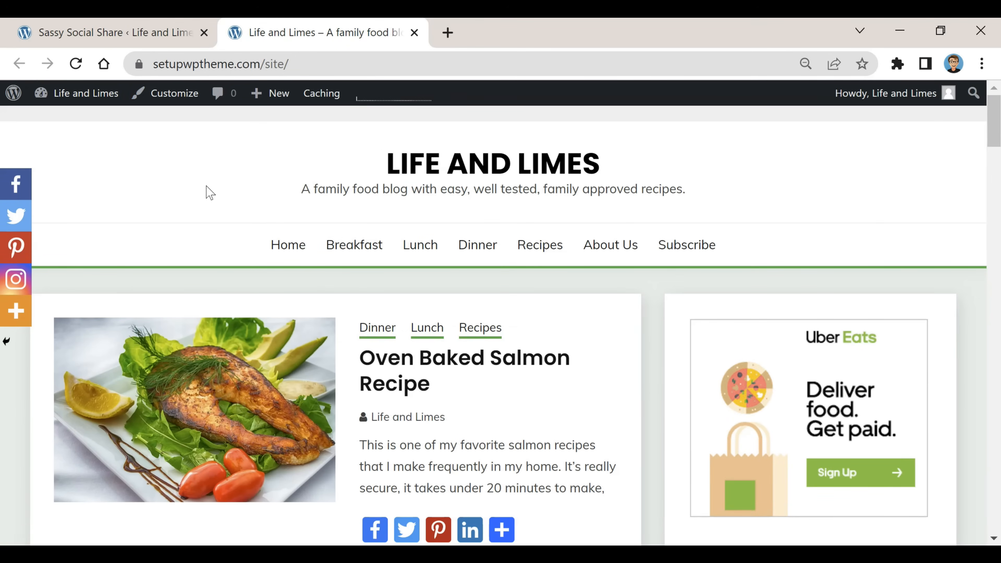
left_click(419, 372)
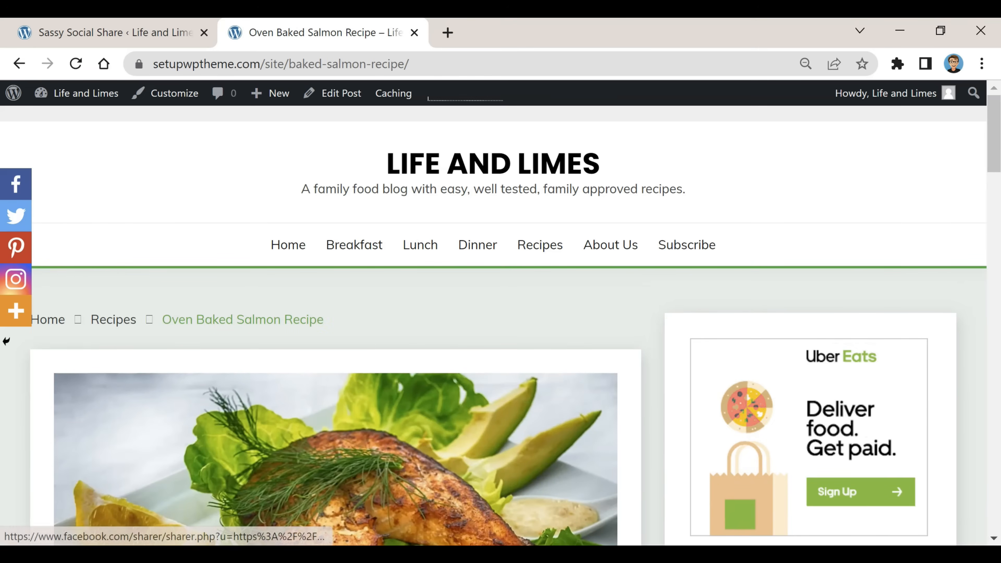
scroll(142, 213, "down", 10)
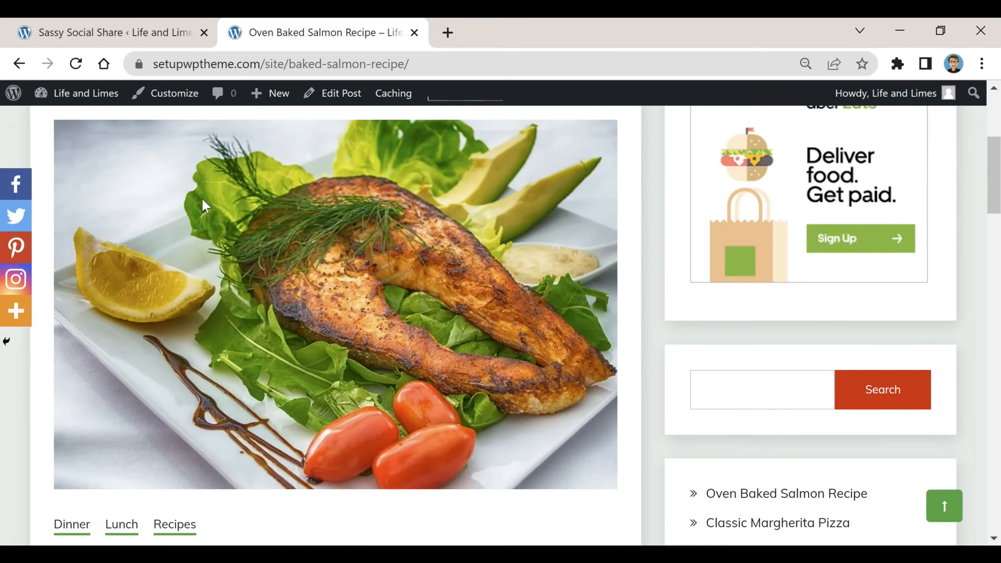
scroll(402, 387, "down", 2)
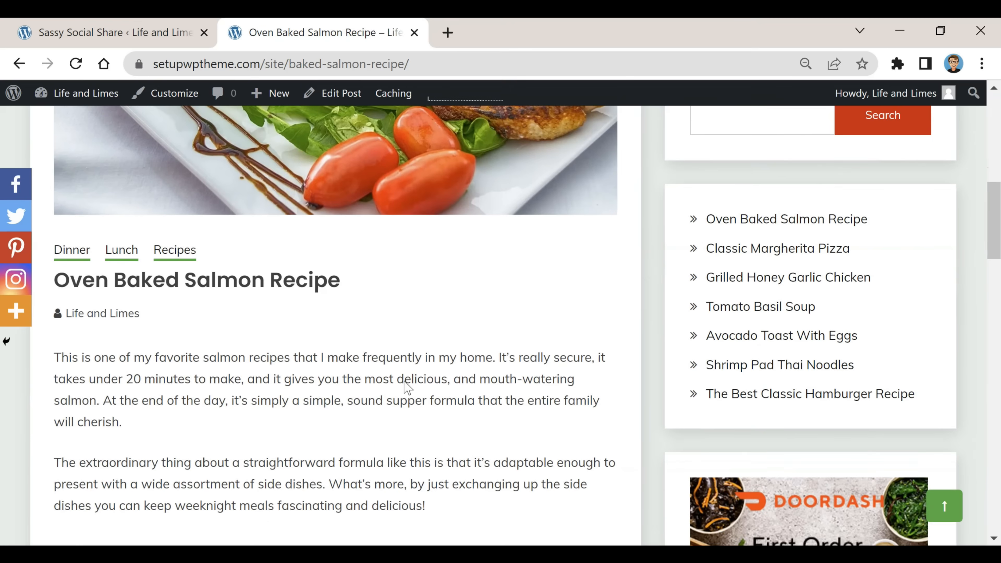
scroll(402, 388, "down", 2)
scroll(295, 288, "down", 9)
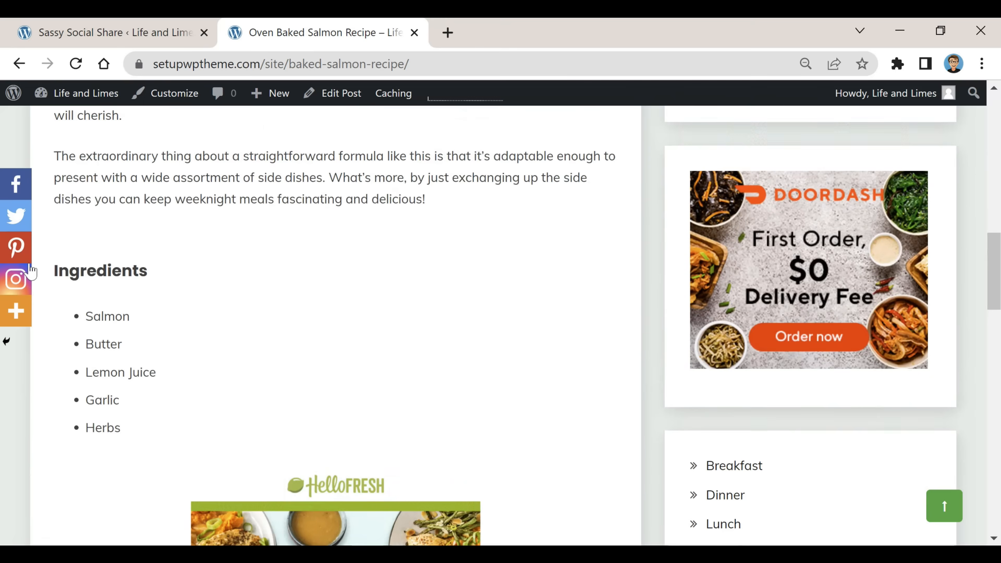
scroll(294, 287, "down", 8)
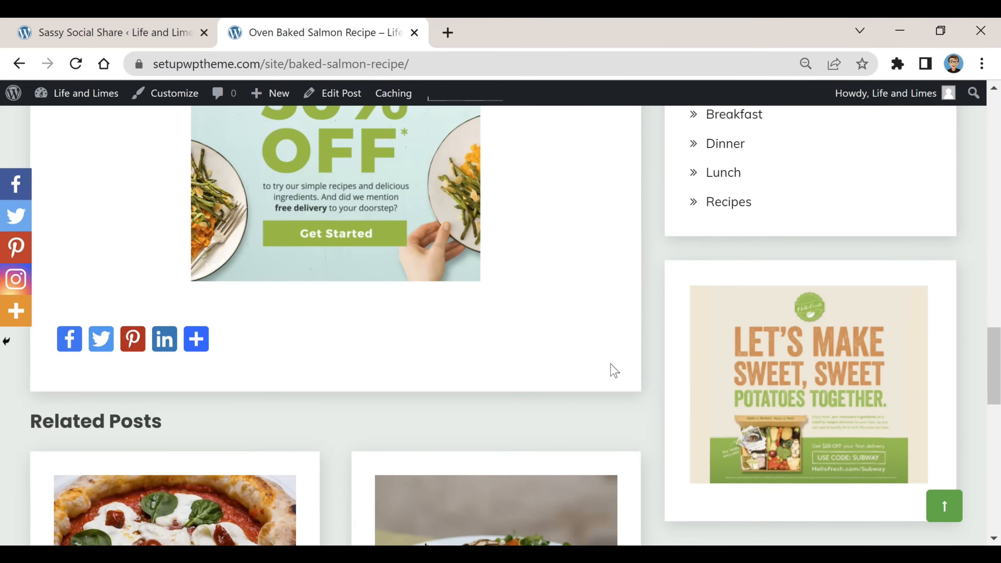
scroll(494, 393, "up", 10)
scroll(495, 392, "up", 5)
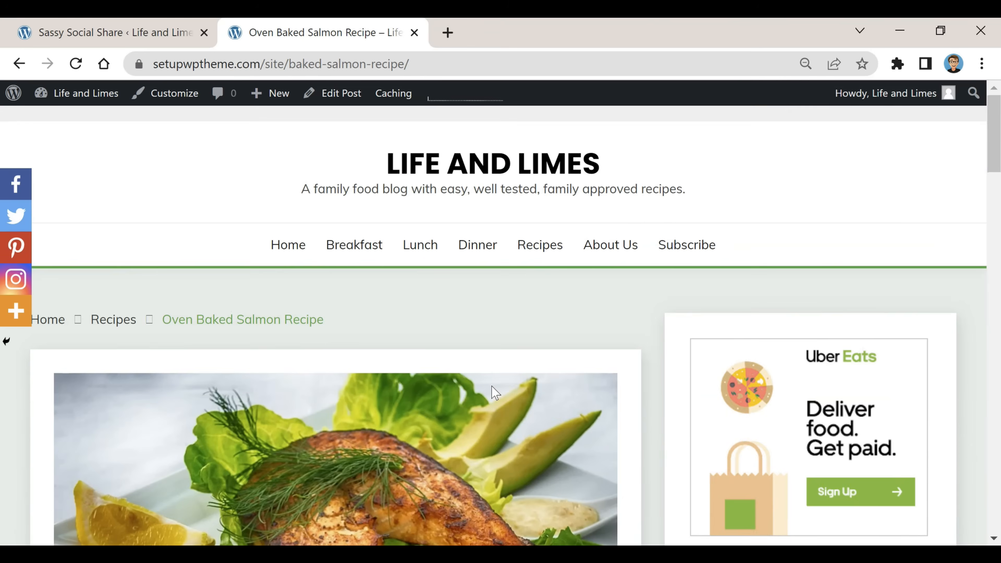
Return to the WordPress admin dashboard and dismiss the Sassy Social Share GDPR notice.
left_click(157, 38)
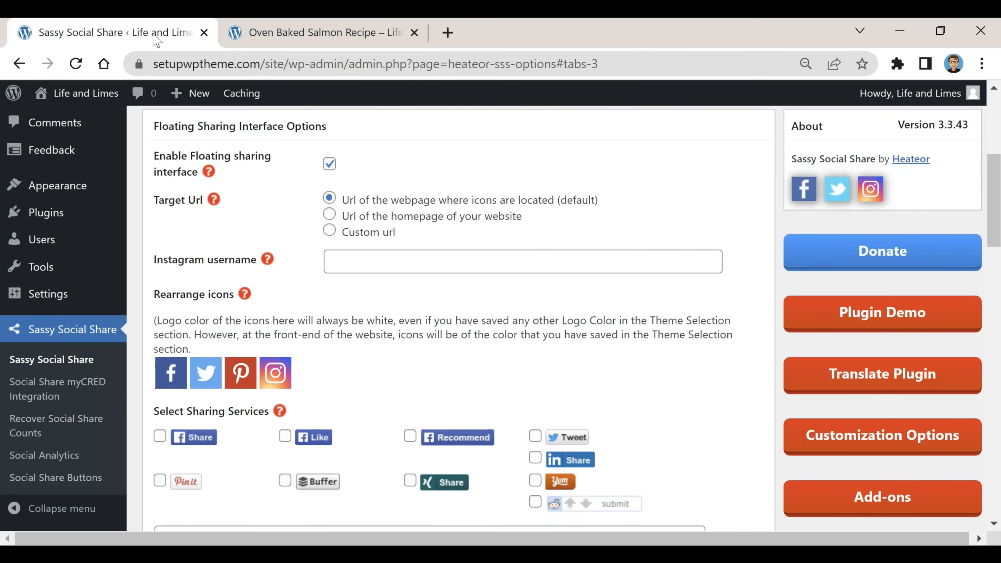
scroll(417, 276, "up", 5)
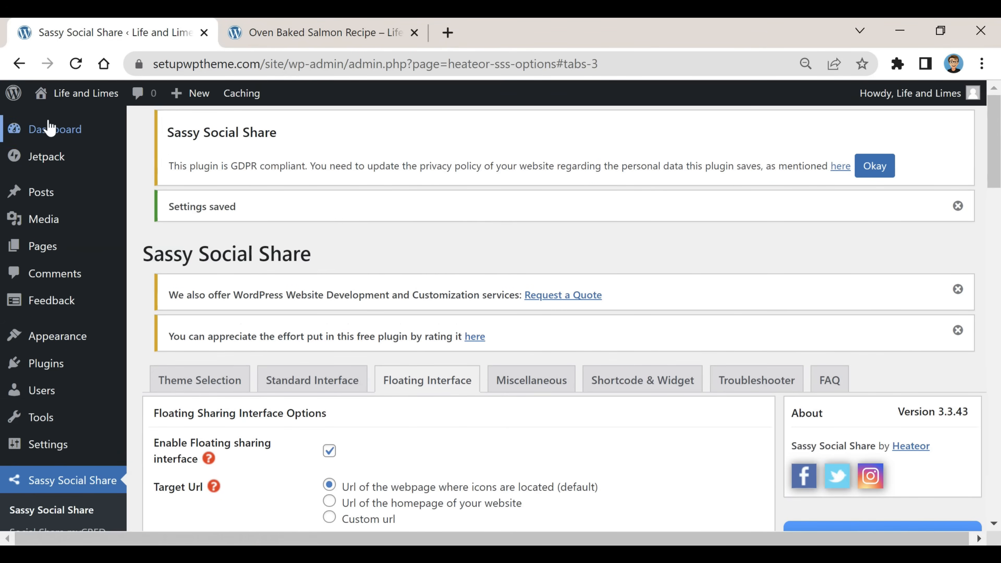
left_click(58, 129)
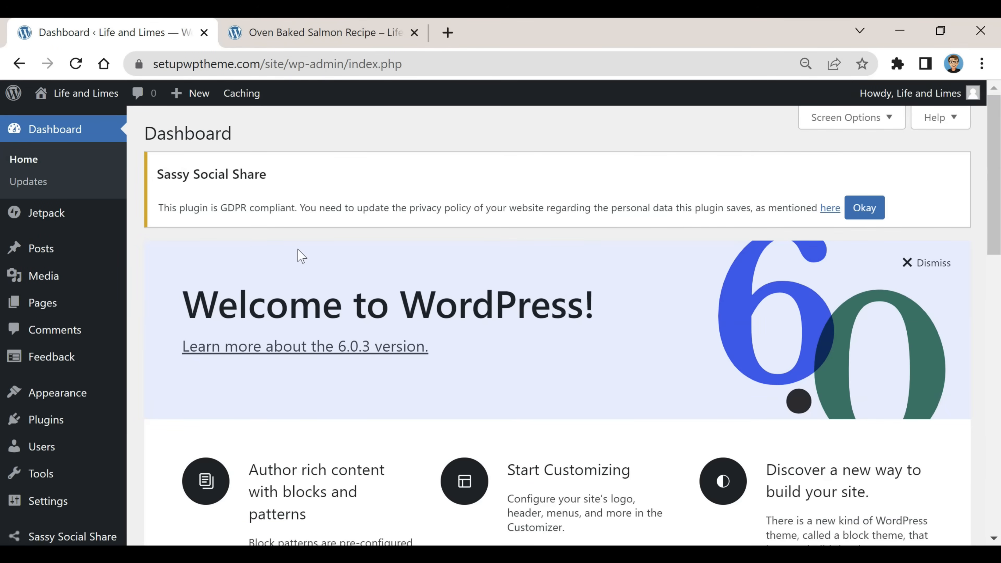
left_click(864, 208)
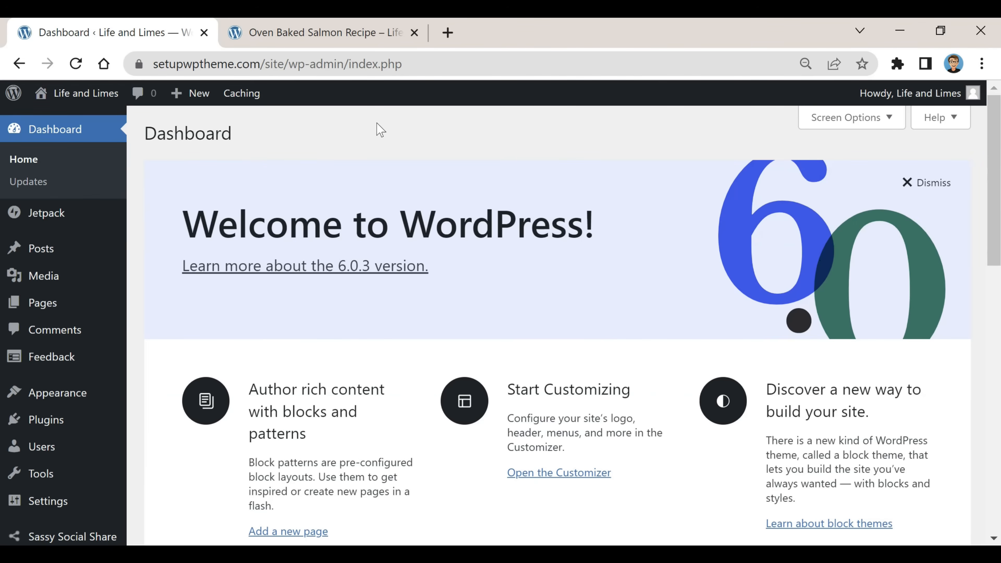
Close the recipe post's browser tab, visit the site's homepage, and examine its recipe posts and sharing icons down to the footer.
left_click(414, 32)
left_click(92, 104)
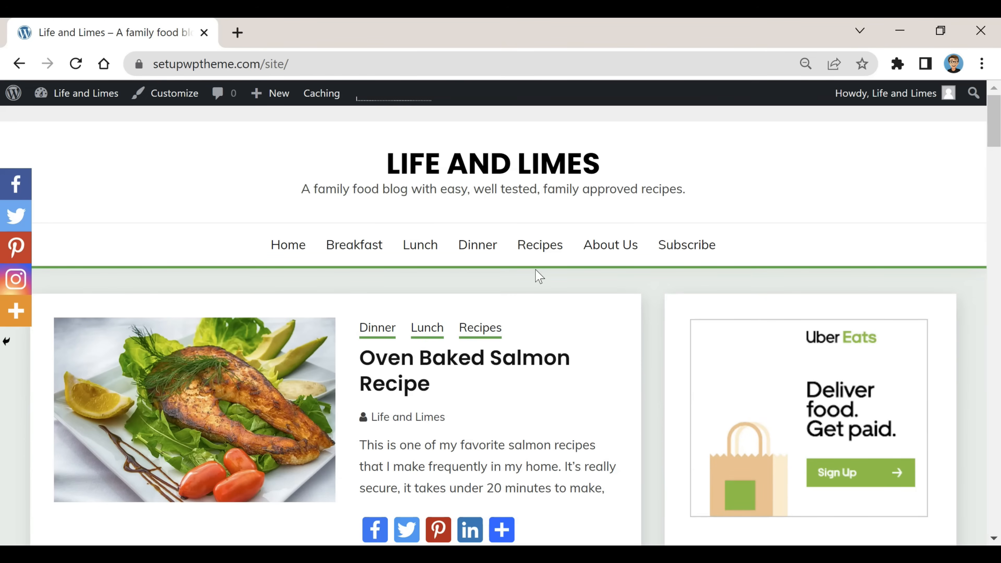
scroll(538, 312, "down", 8)
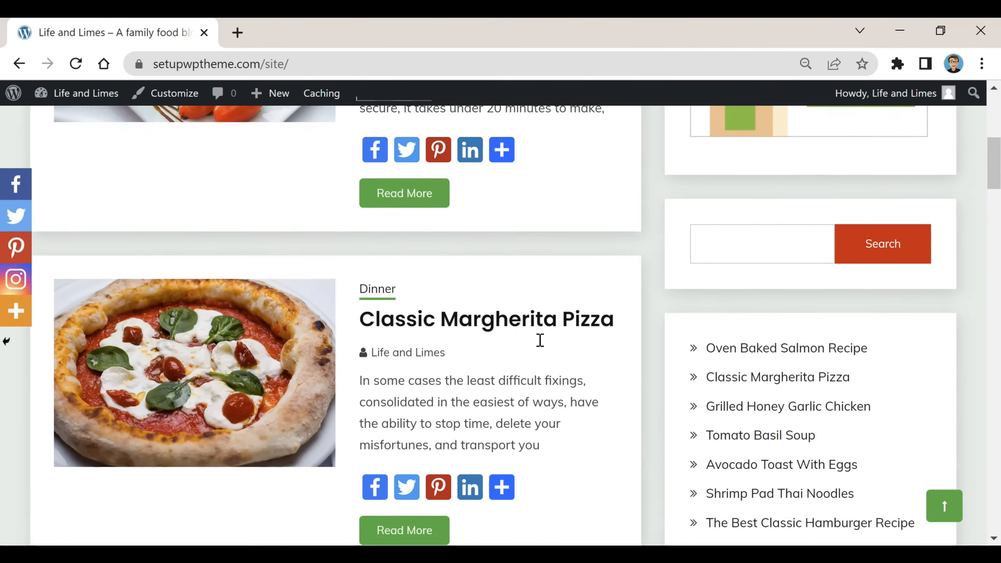
scroll(539, 340, "down", 9)
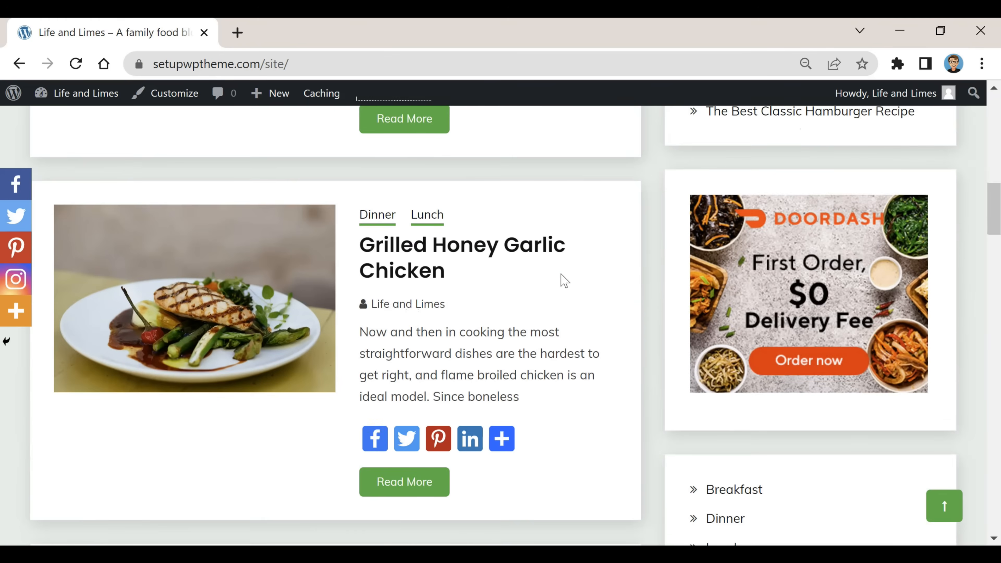
scroll(564, 281, "down", 2)
scroll(504, 371, "down", 6)
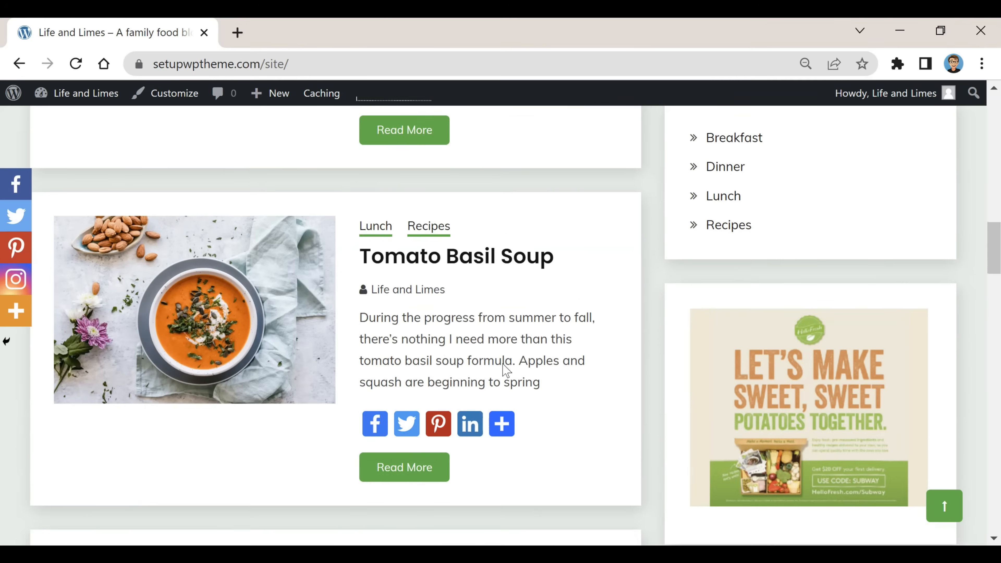
scroll(547, 395, "down", 10)
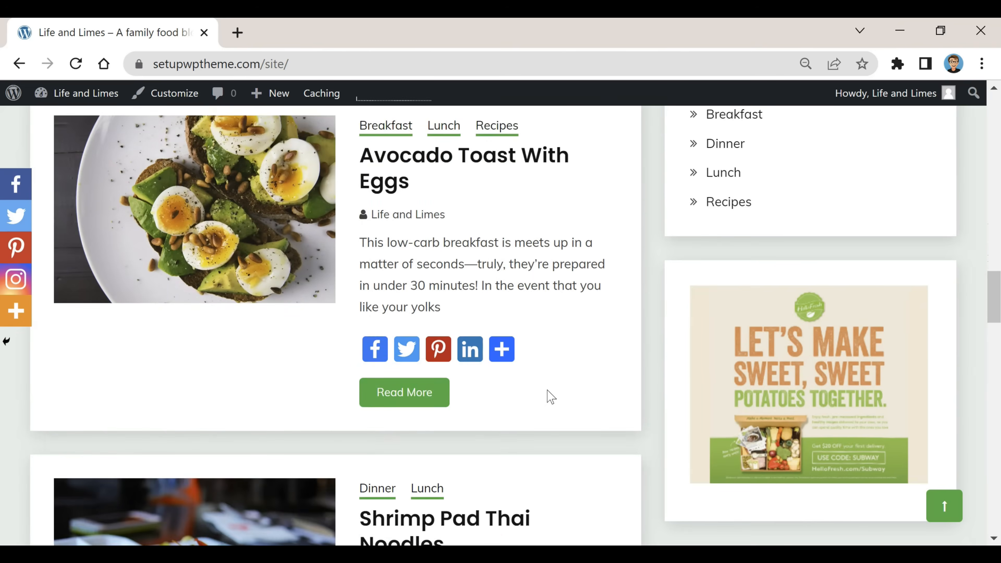
scroll(550, 396, "down", 10)
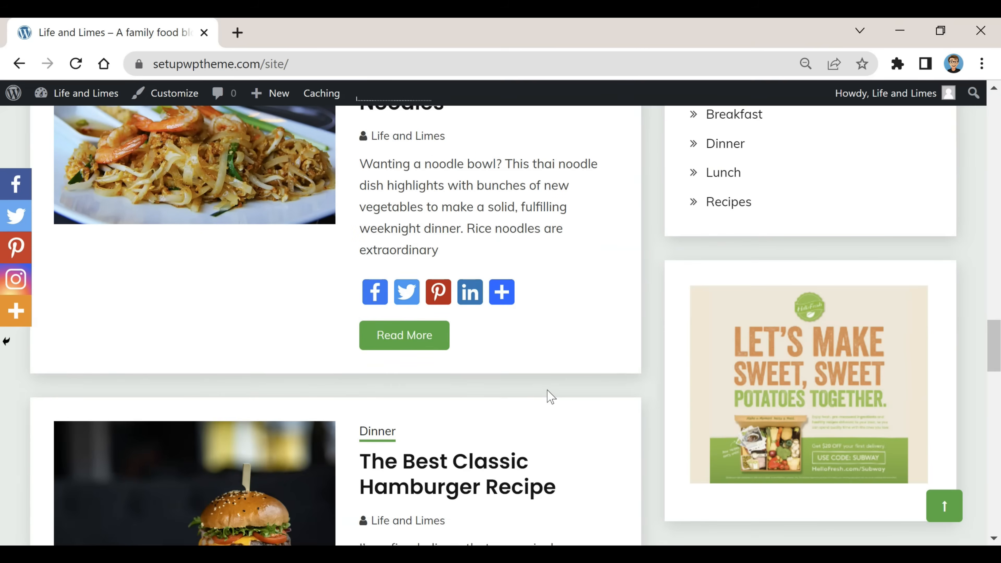
scroll(550, 396, "down", 8)
scroll(551, 396, "down", 20)
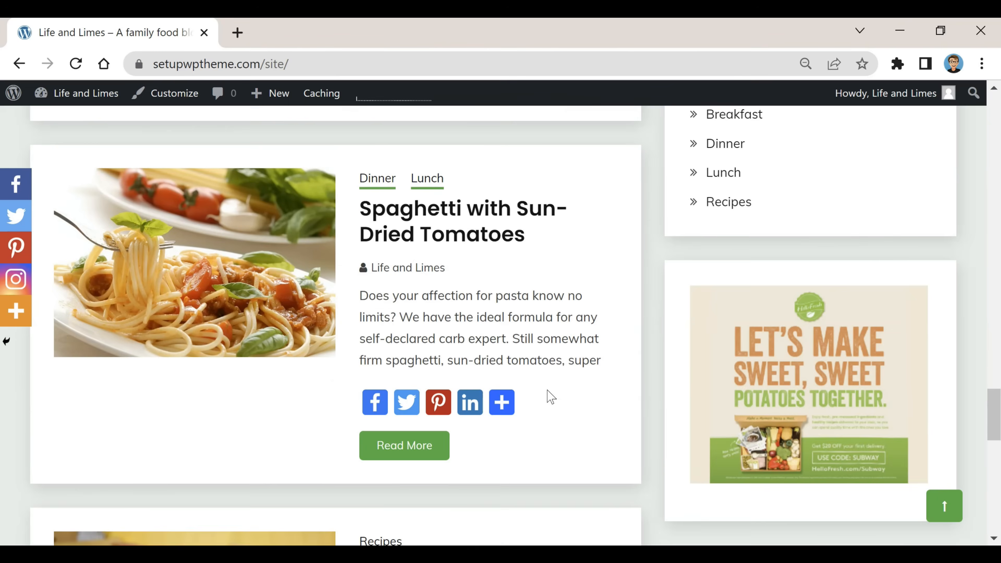
scroll(550, 396, "down", 7)
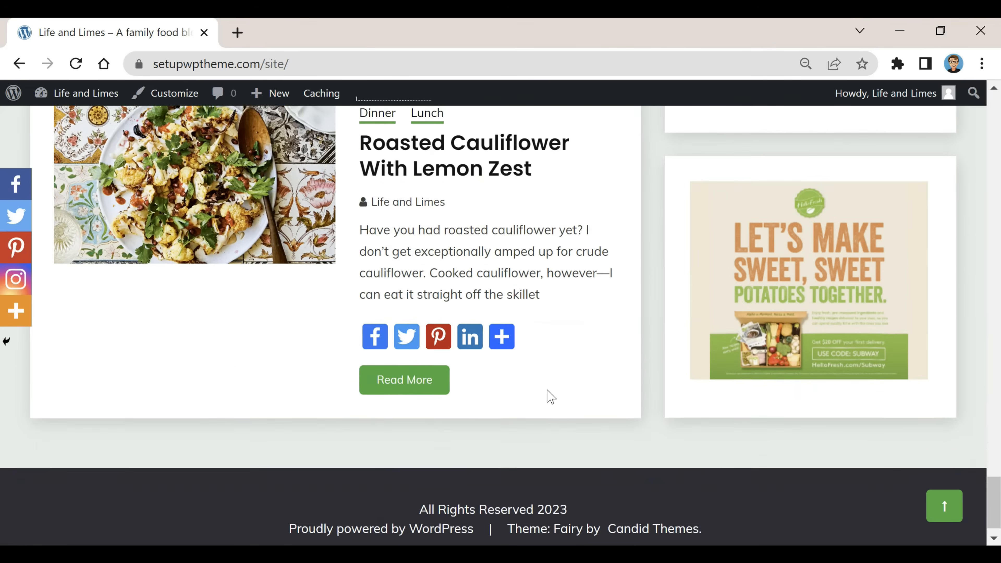
left_click(929, 503)
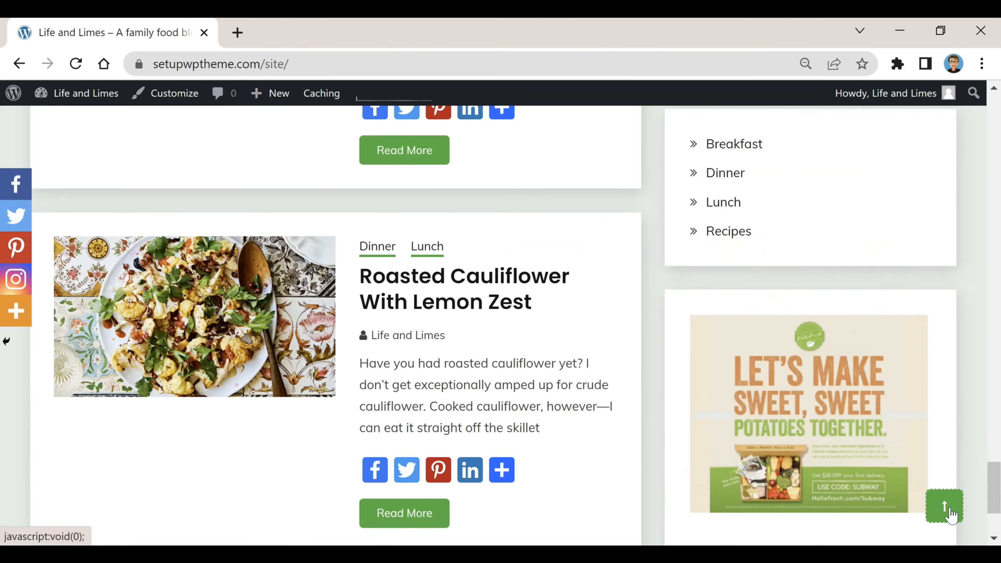